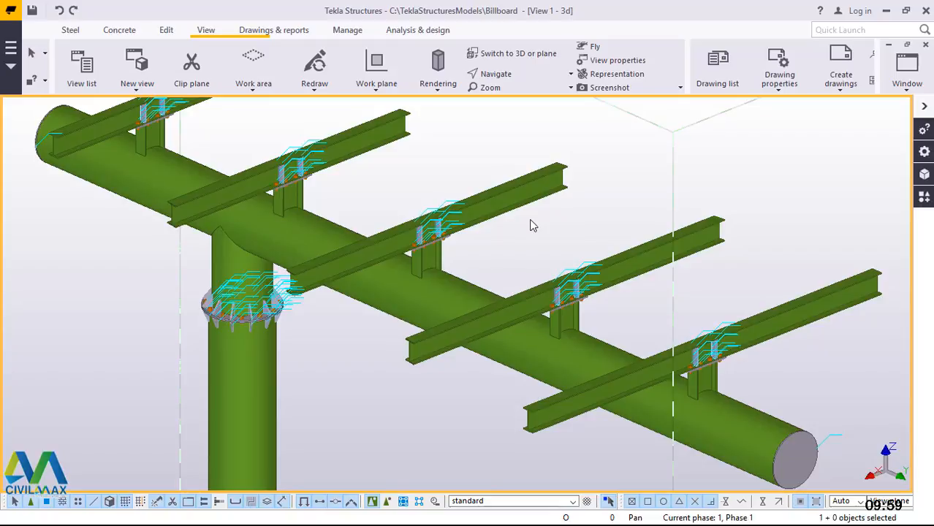
Step: Examine the horizontal pipe, its cross beams and their bolted stub connections along the billboard frame
scroll(336, 243, down, 8)
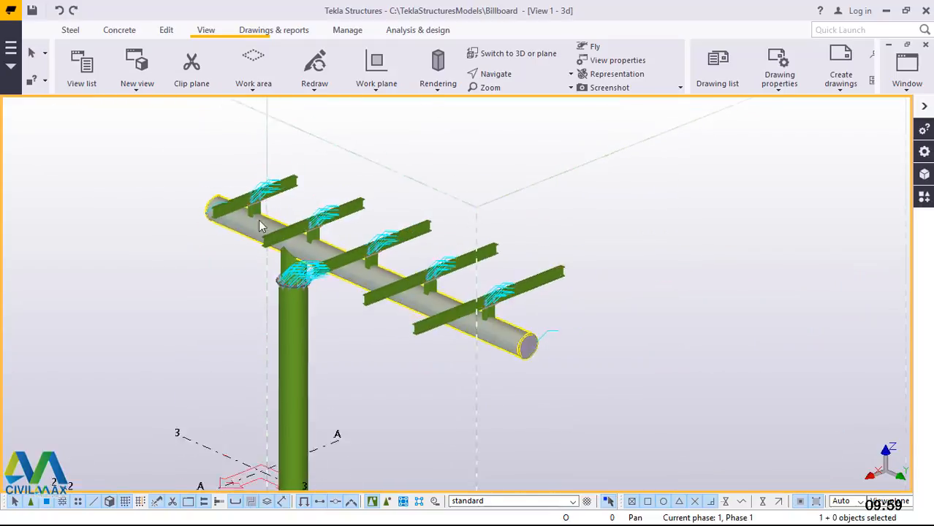
scroll(259, 222, up, 4)
scroll(196, 200, up, 5)
scroll(246, 269, down, 4)
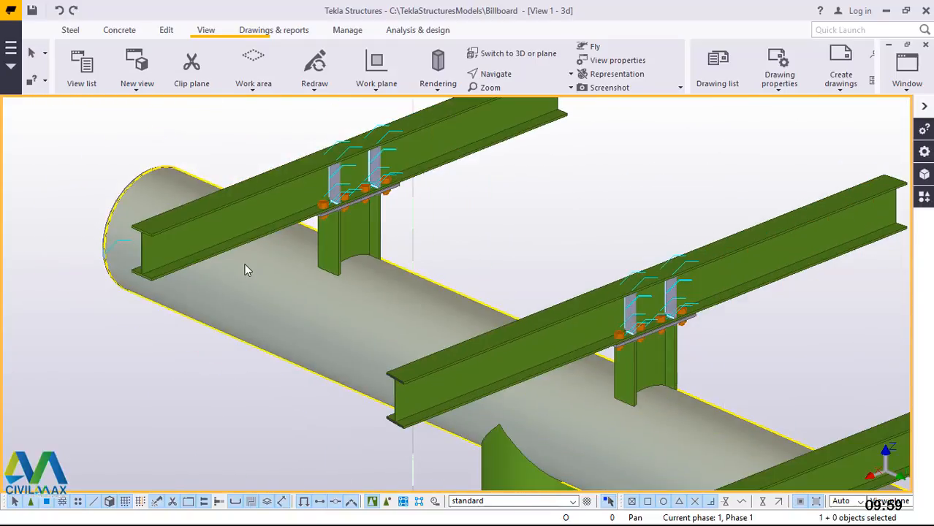
scroll(245, 265, down, 8)
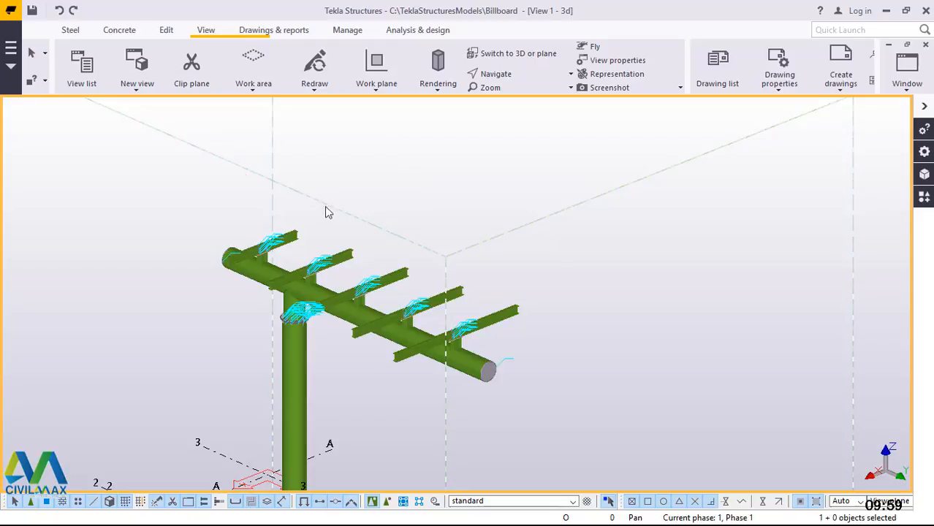
scroll(198, 142, up, 2)
scroll(475, 439, up, 4)
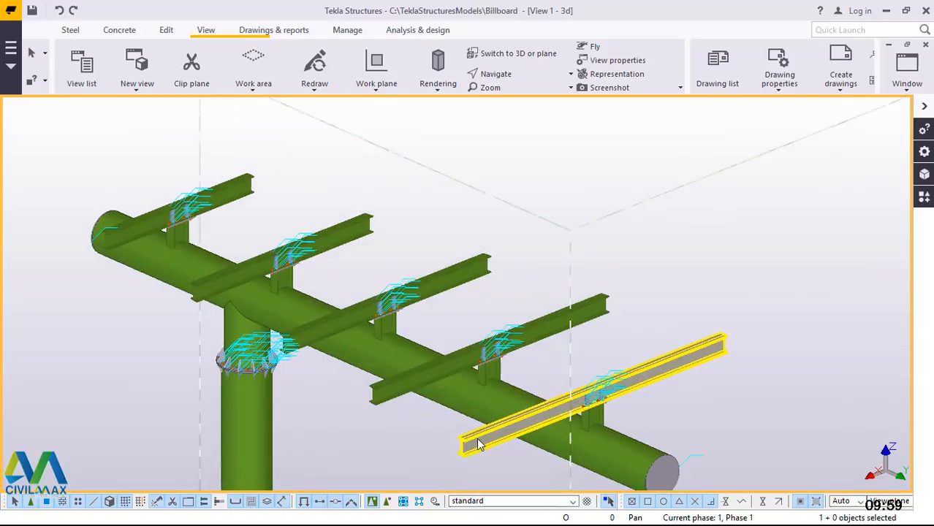
scroll(353, 398, down, 4)
scroll(188, 296, up, 6)
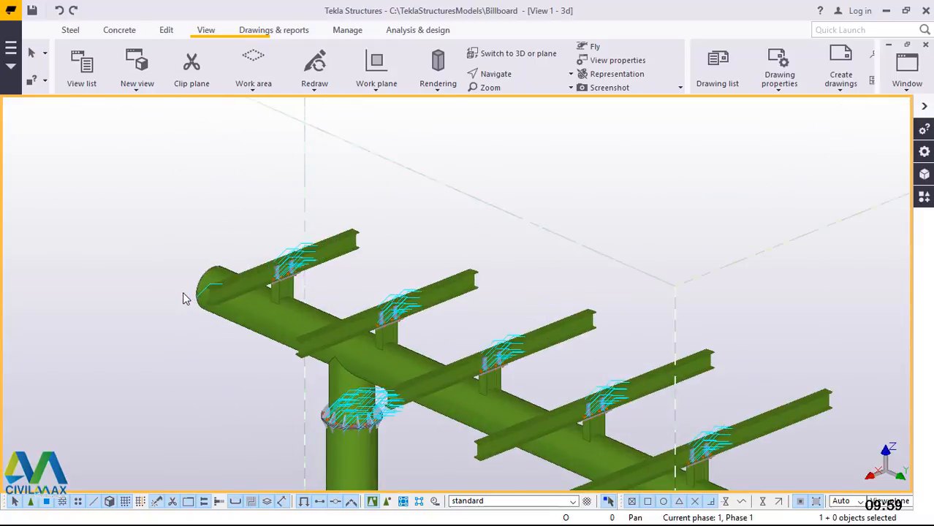
scroll(232, 296, up, 5)
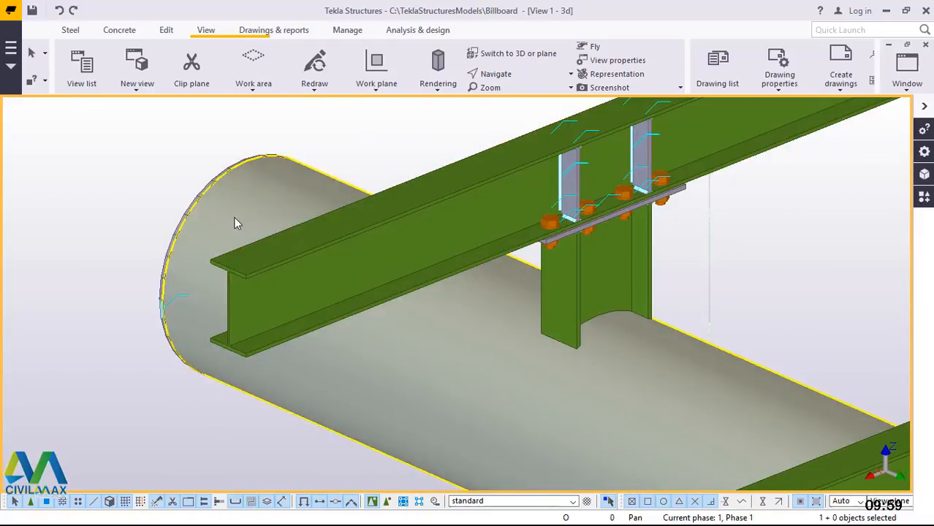
scroll(232, 325, down, 5)
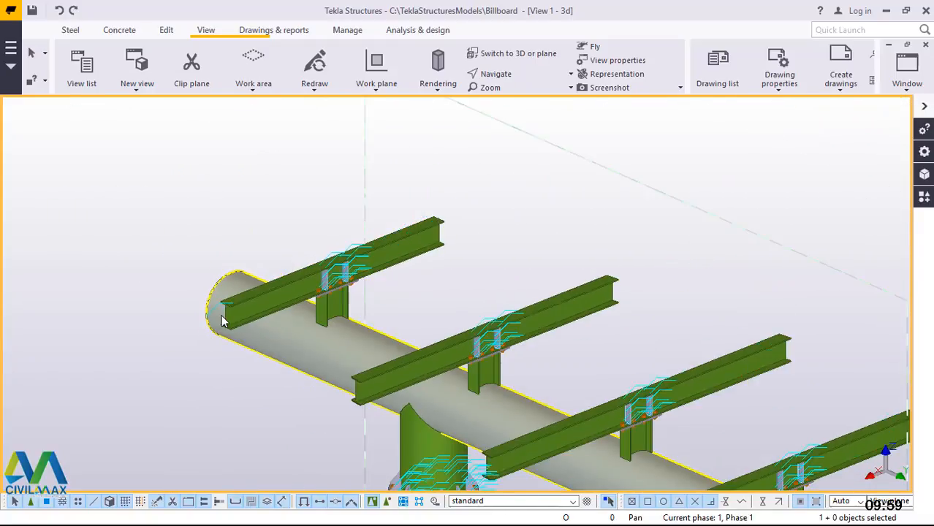
scroll(238, 299, up, 3)
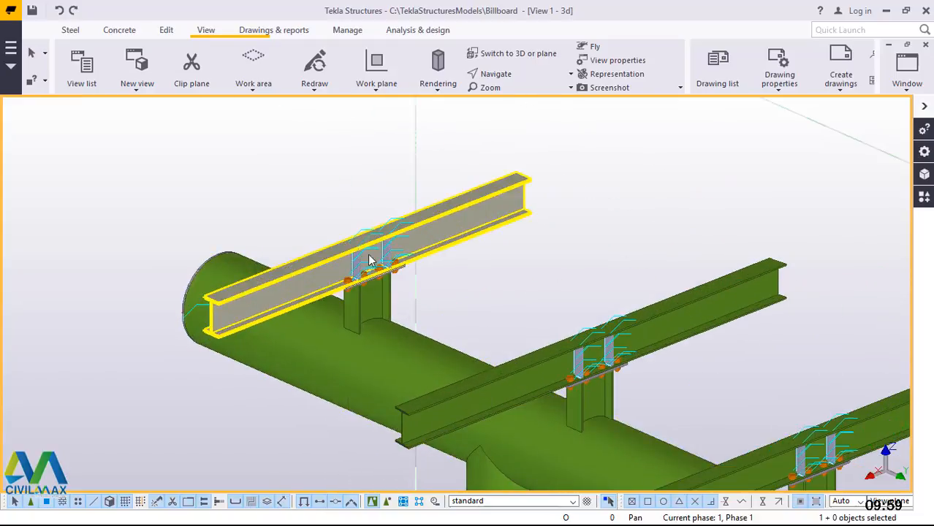
click(267, 249)
click(69, 31)
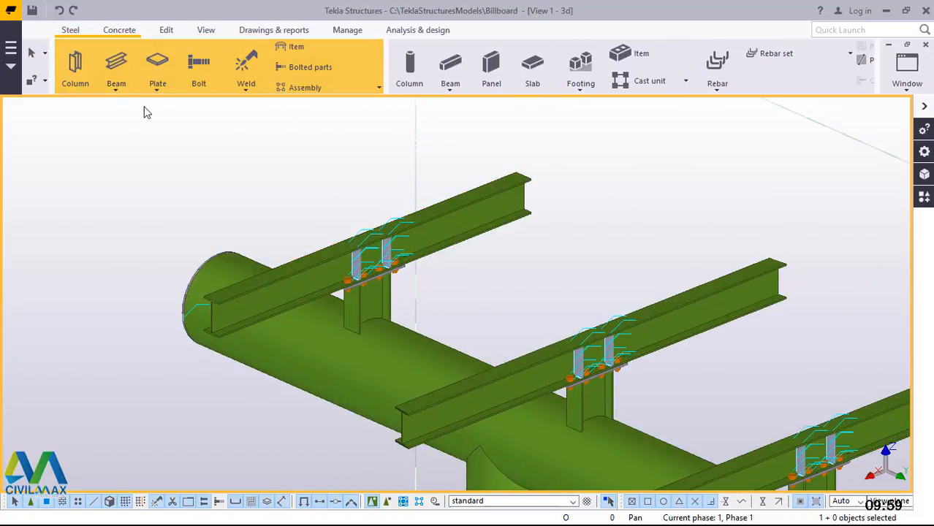
click(280, 297)
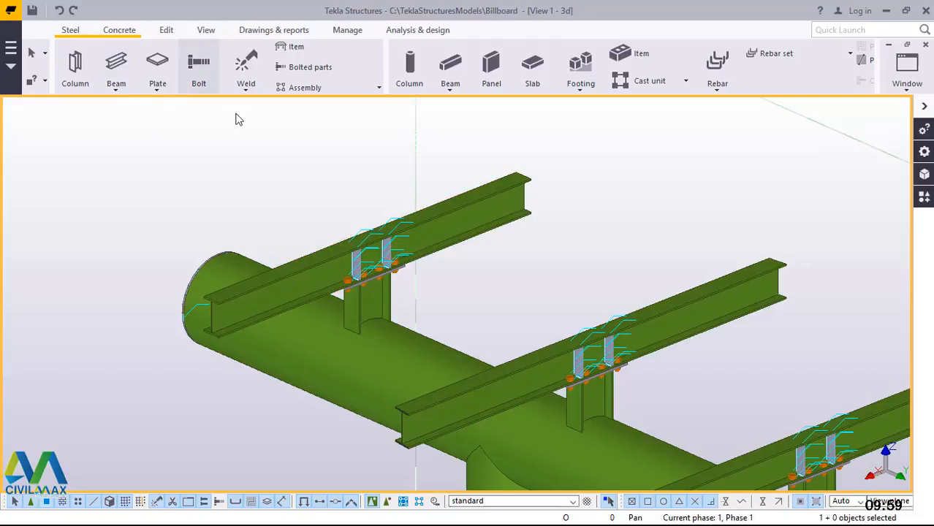
scroll(232, 331, down, 2)
scroll(232, 333, up, 2)
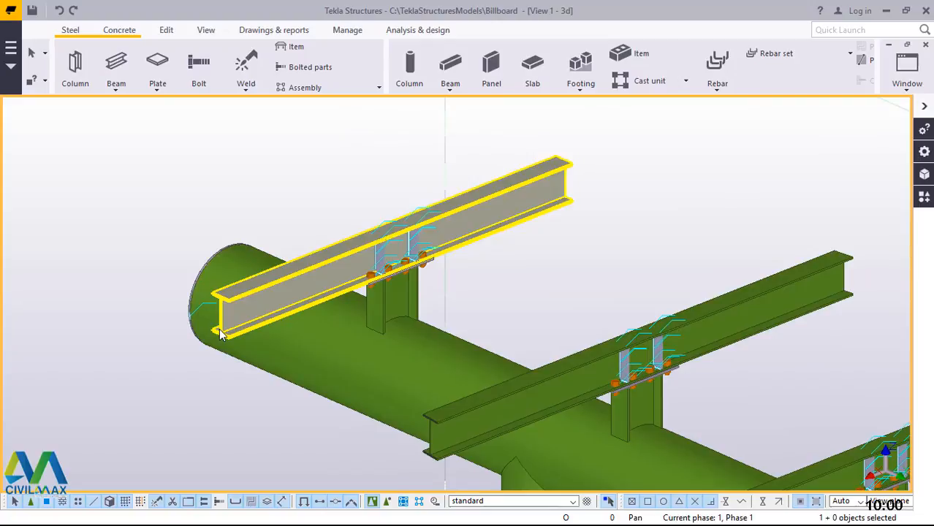
click(291, 134)
Step: Set the work plane to the web of the first cross beam at the pipe's end with the Work plane tool
click(207, 33)
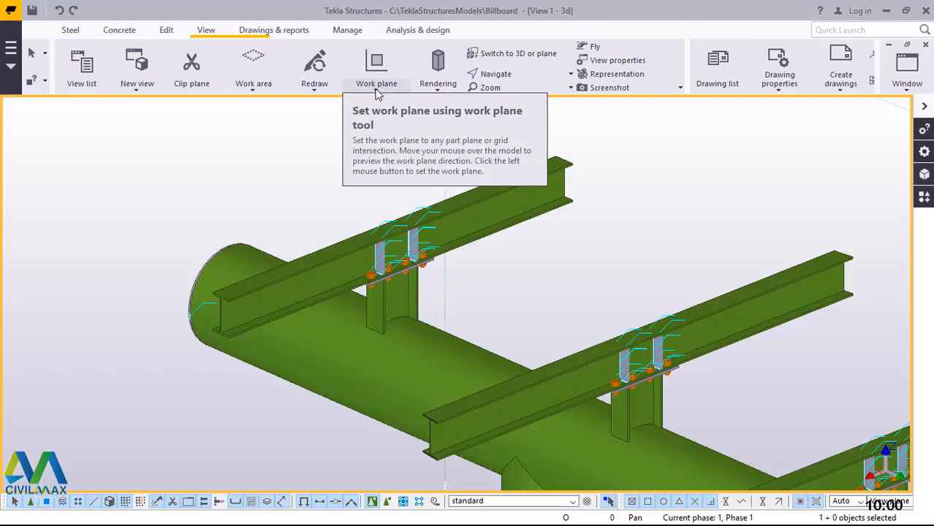
click(376, 86)
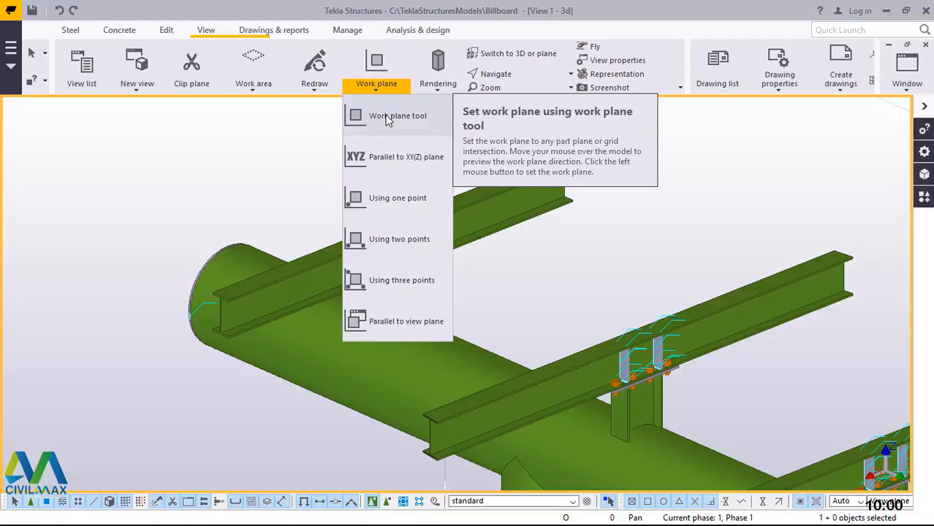
click(388, 119)
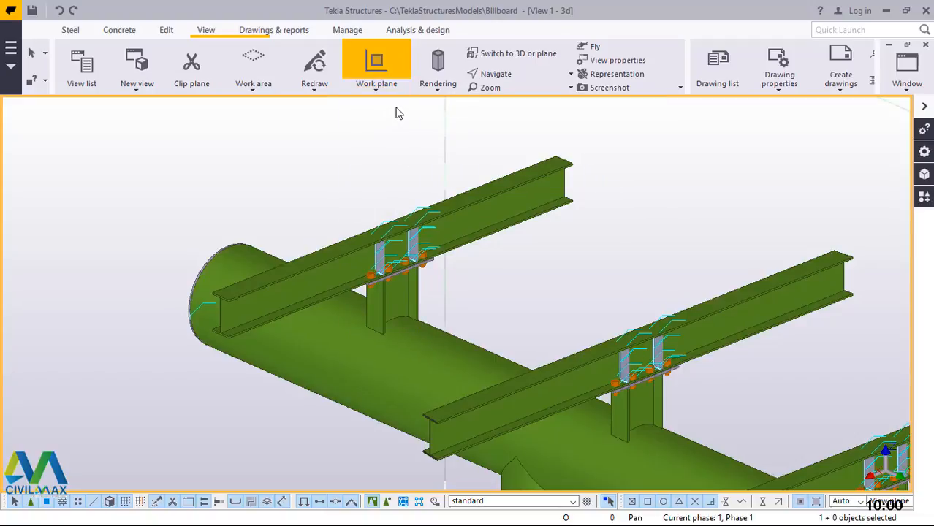
click(517, 77)
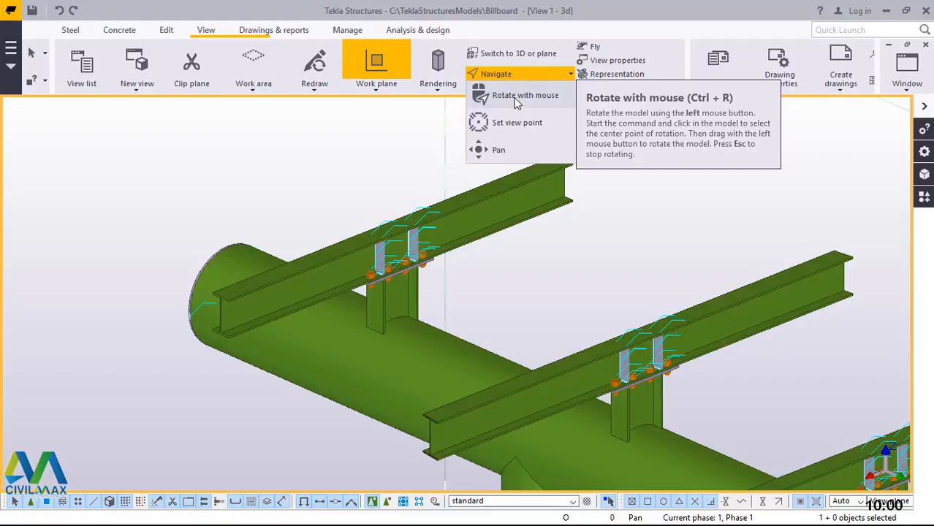
click(514, 97)
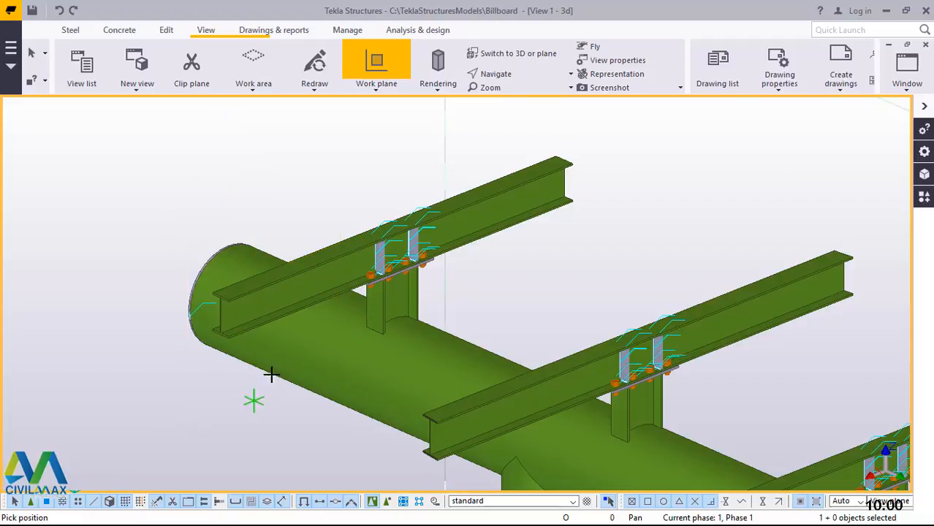
click(224, 314)
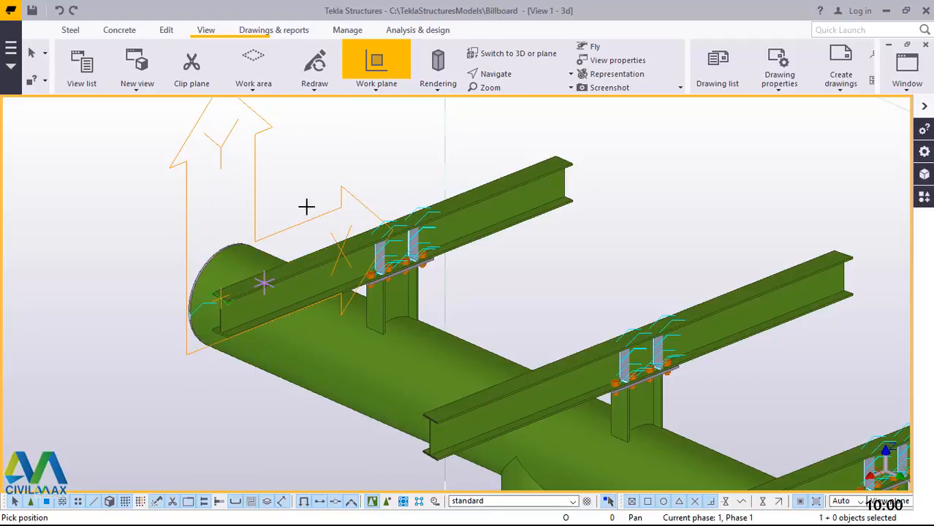
click(318, 158)
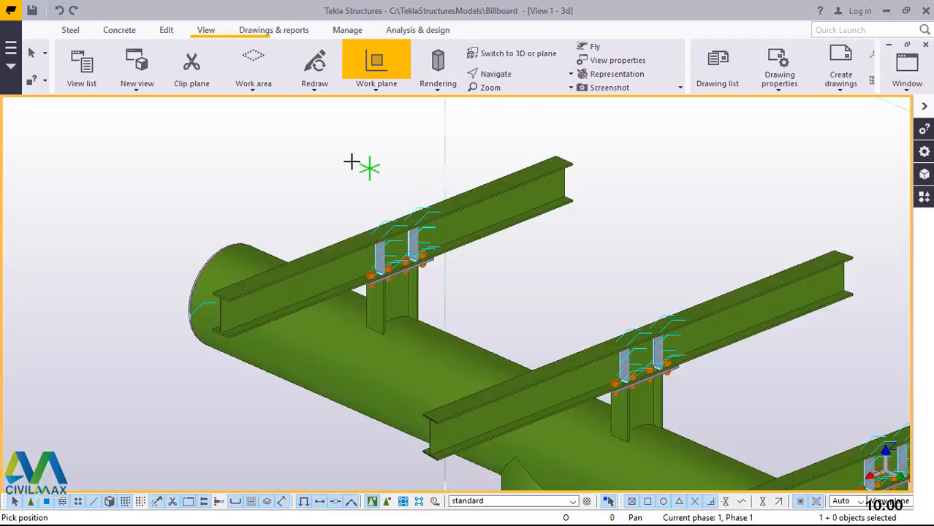
right_click(334, 138)
click(365, 149)
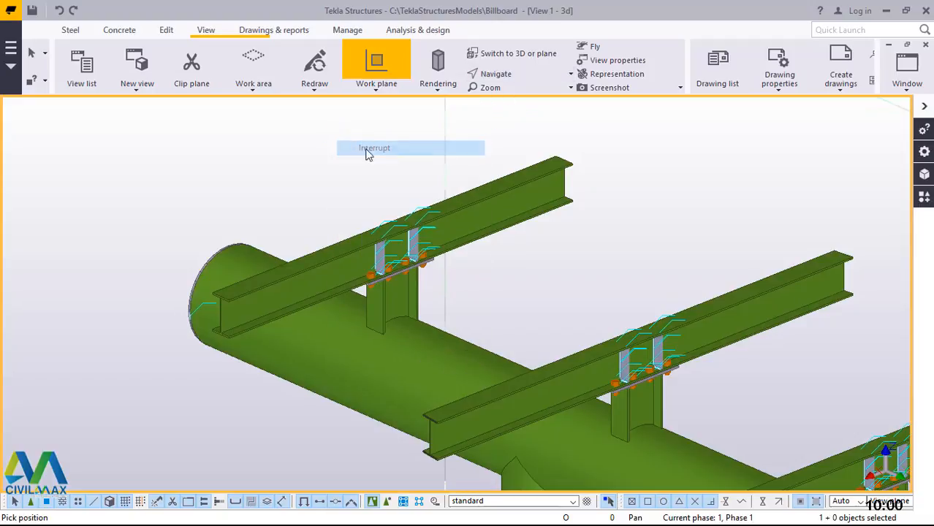
click(513, 74)
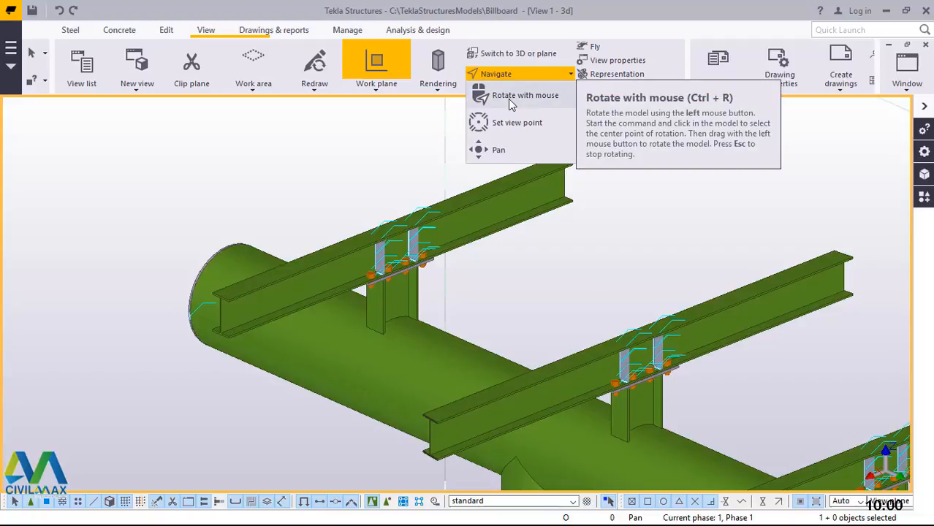
click(510, 103)
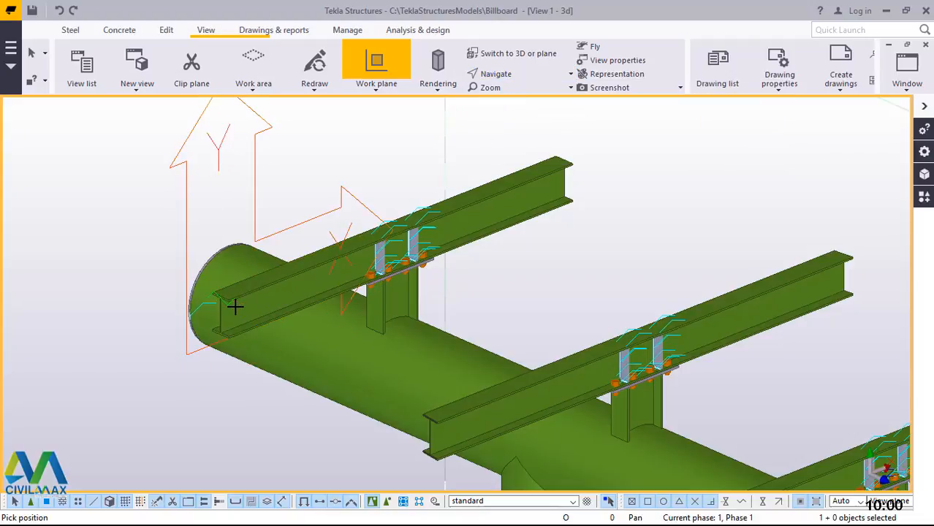
right_click(236, 230)
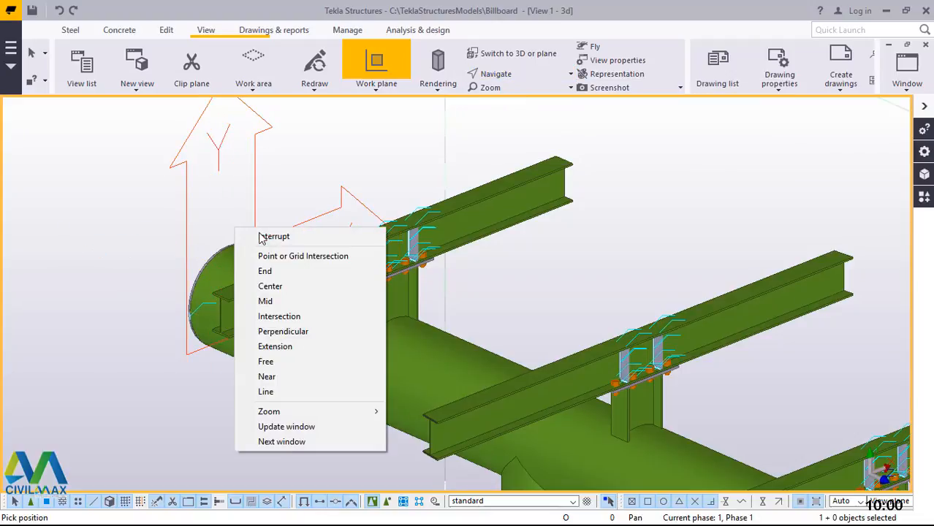
click(264, 236)
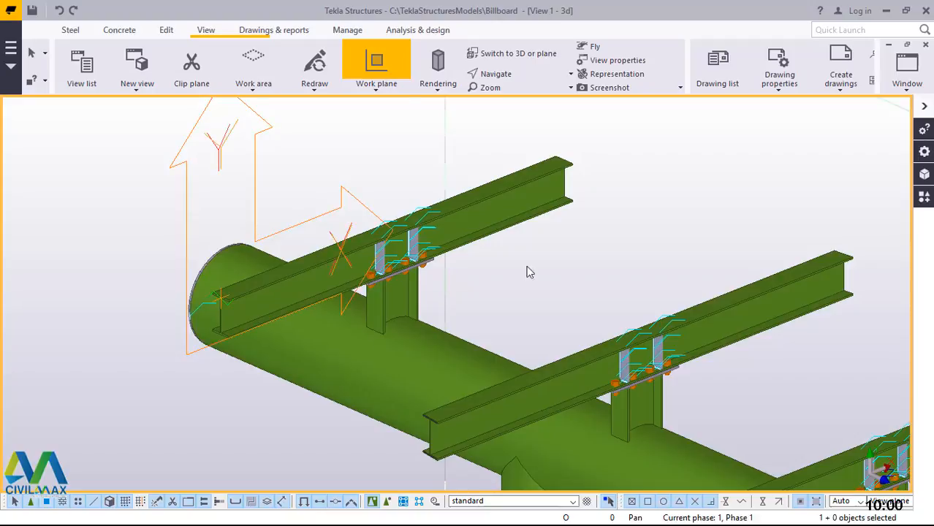
right_click(604, 181)
click(627, 186)
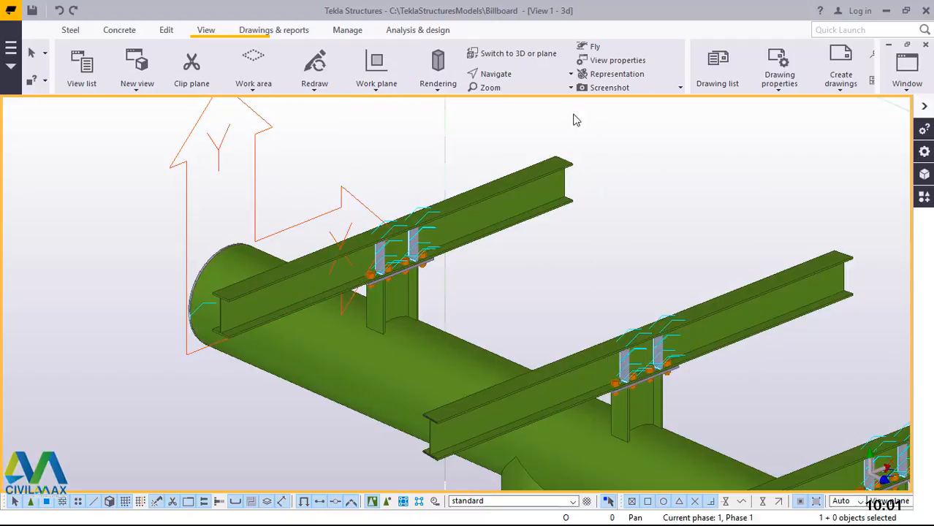
Step: Rotate the model around the first cross beam's end and examine the free end of the second cross beam
click(503, 74)
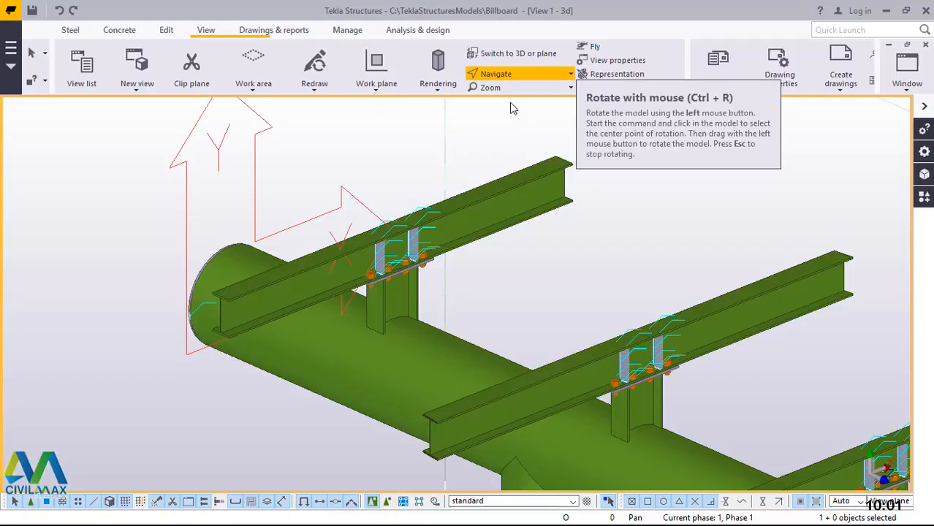
click(514, 101)
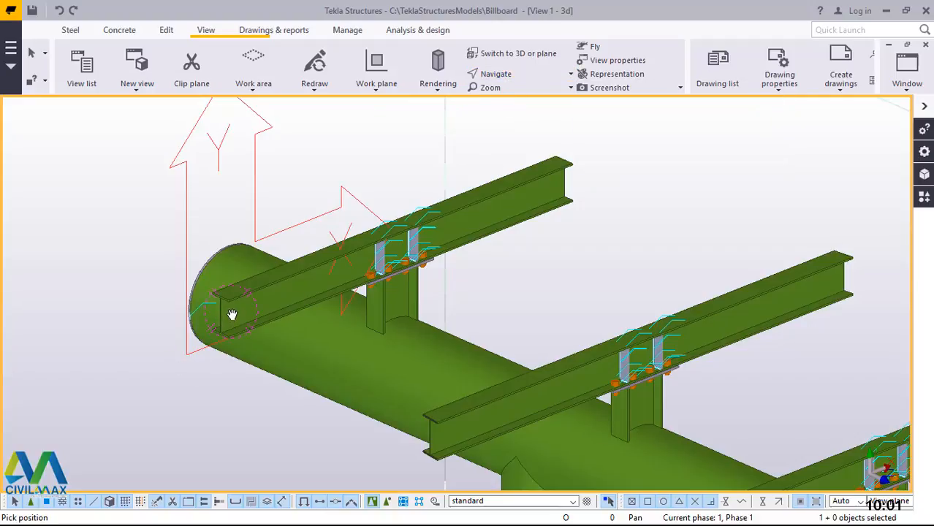
drag(232, 315, 283, 290)
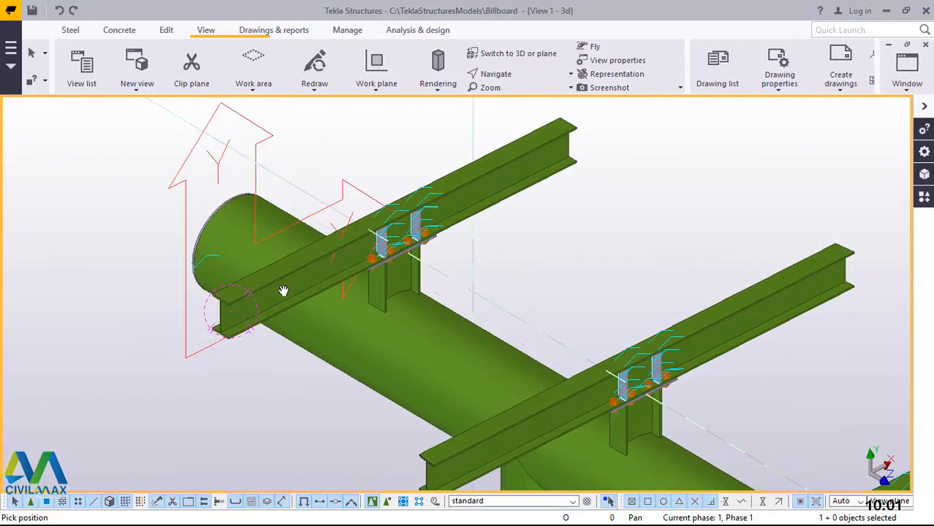
scroll(283, 291, down, 4)
scroll(358, 393, up, 6)
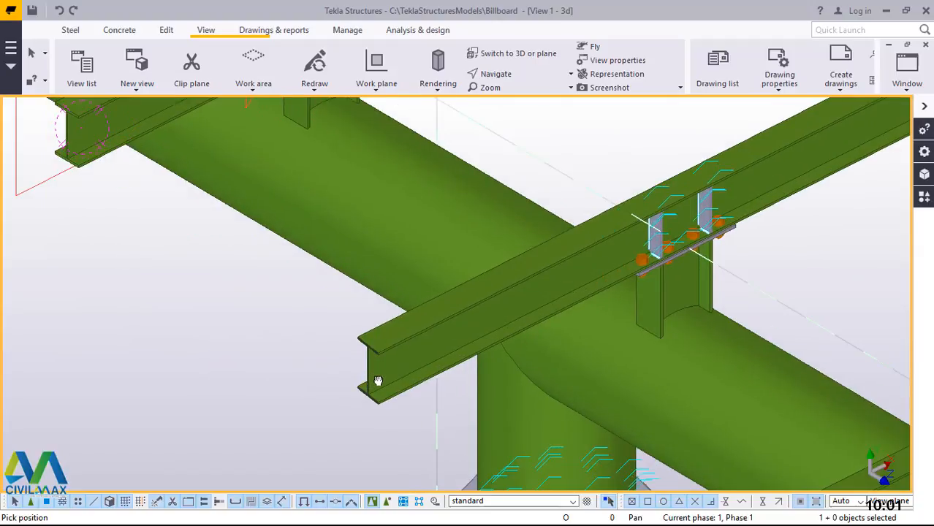
ctrl+middle_drag(378, 381, 406, 445)
scroll(405, 443, up, 3)
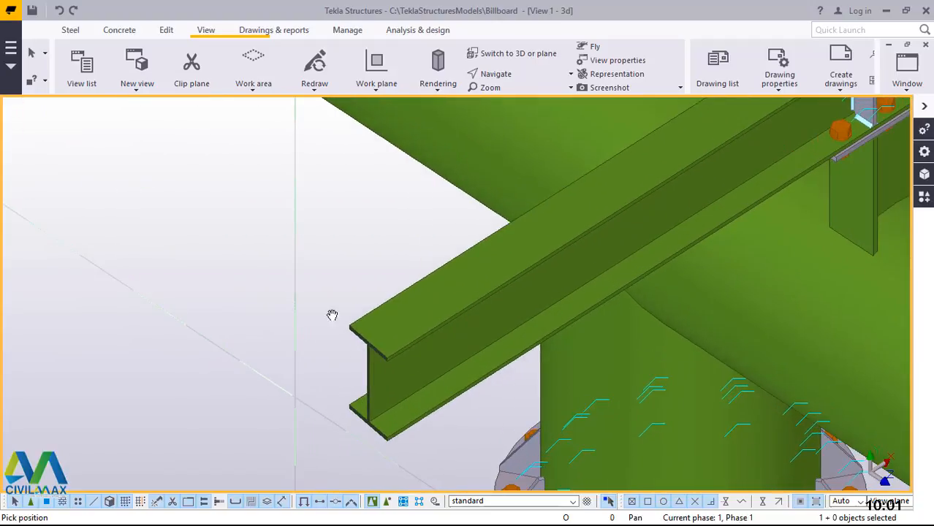
right_click(292, 271)
click(291, 271)
Step: Set the work plane to the end face of the second cross beam's free end with the Work plane tool
click(377, 90)
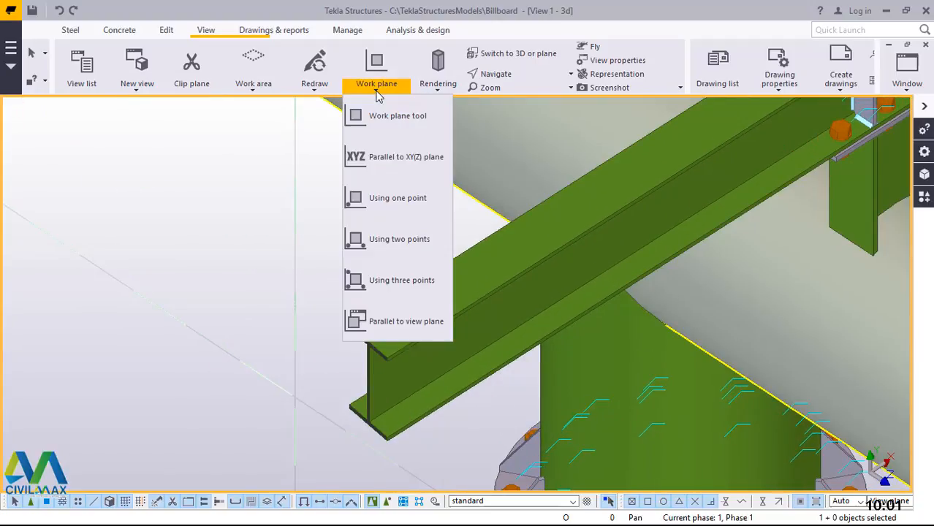
click(362, 115)
scroll(369, 368, up, 2)
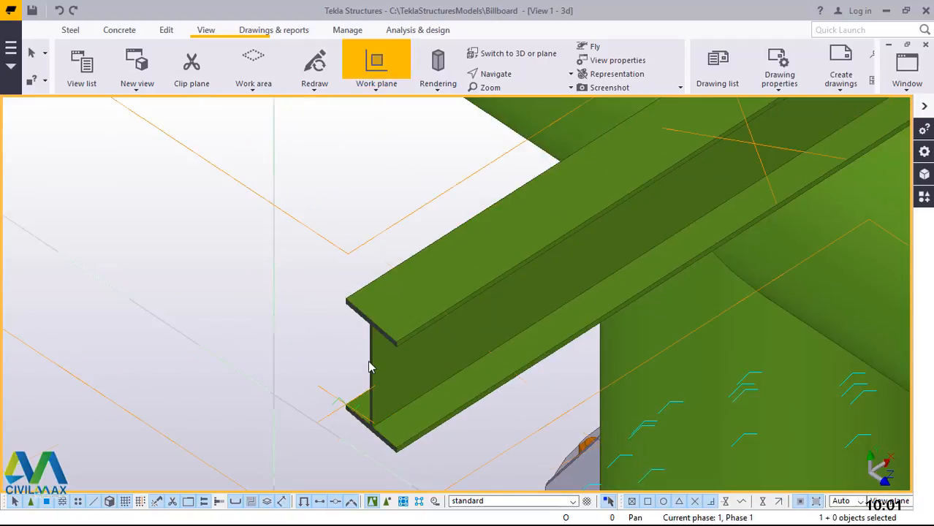
scroll(369, 332, down, 3)
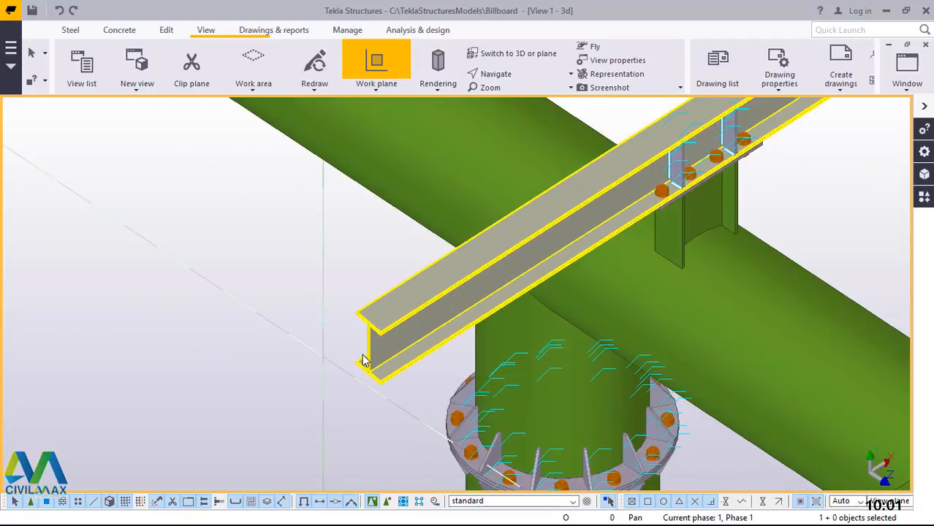
scroll(364, 361, down, 2)
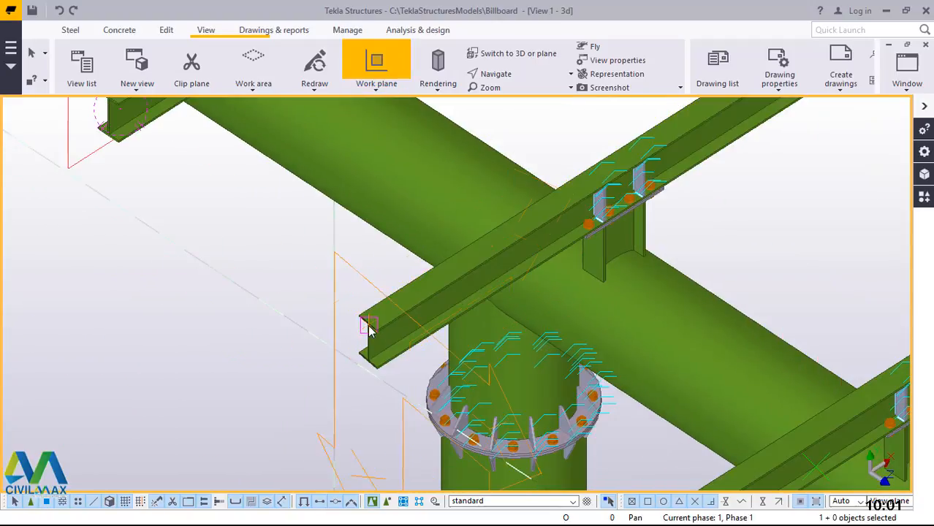
scroll(367, 364, up, 2)
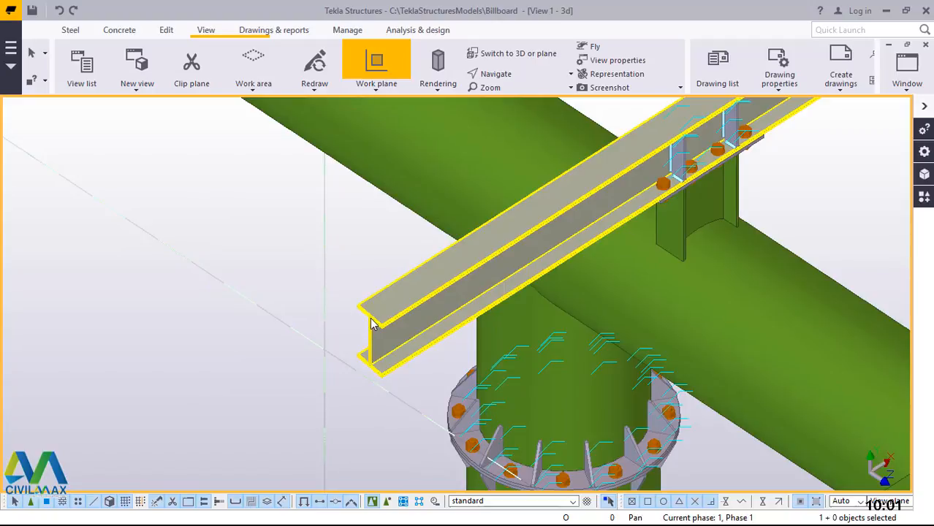
scroll(369, 359, up, 3)
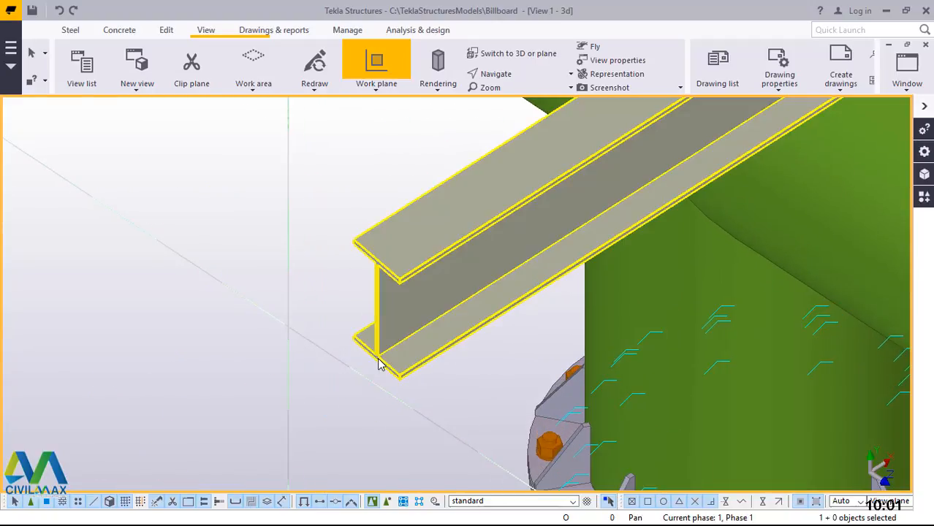
right_click(241, 213)
click(262, 220)
scroll(333, 333, down, 2)
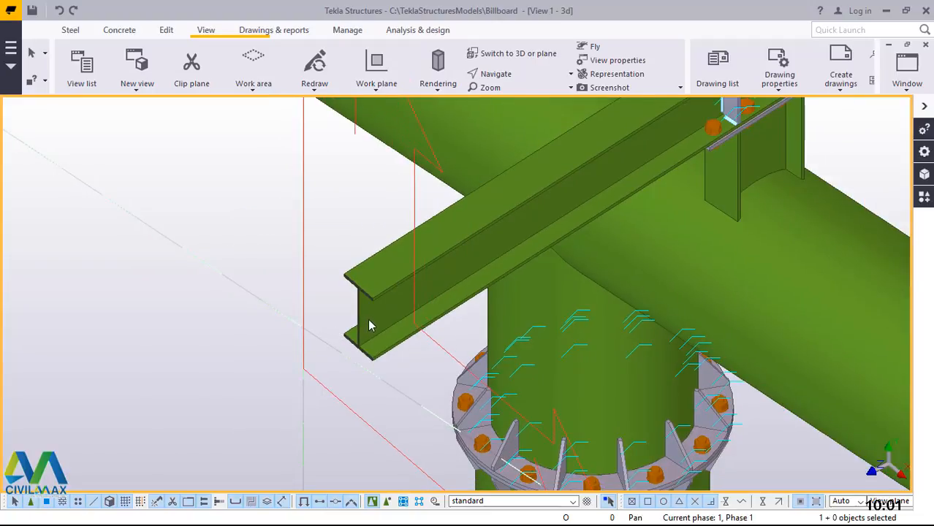
Step: Examine the flanges and web at the second cross beam's free end
scroll(358, 318, up, 3)
scroll(318, 305, up, 2)
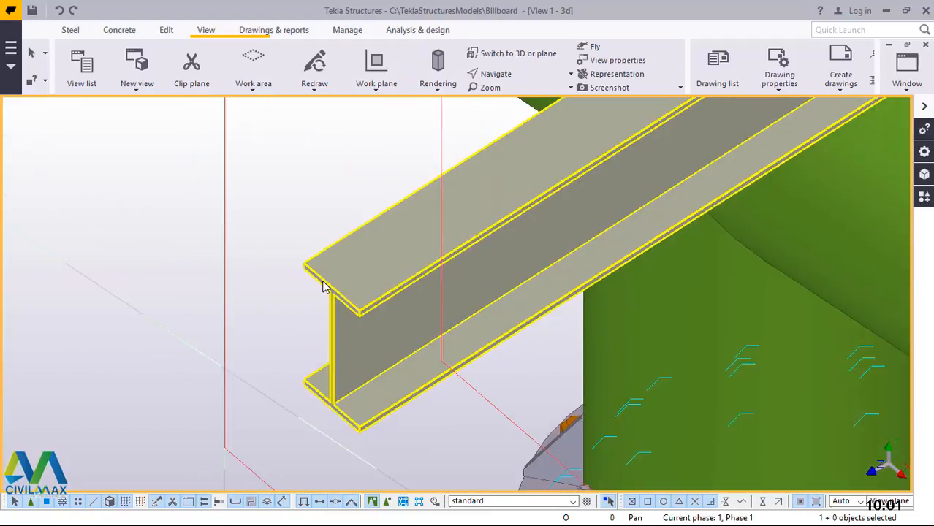
scroll(323, 298, down, 3)
scroll(322, 282, up, 5)
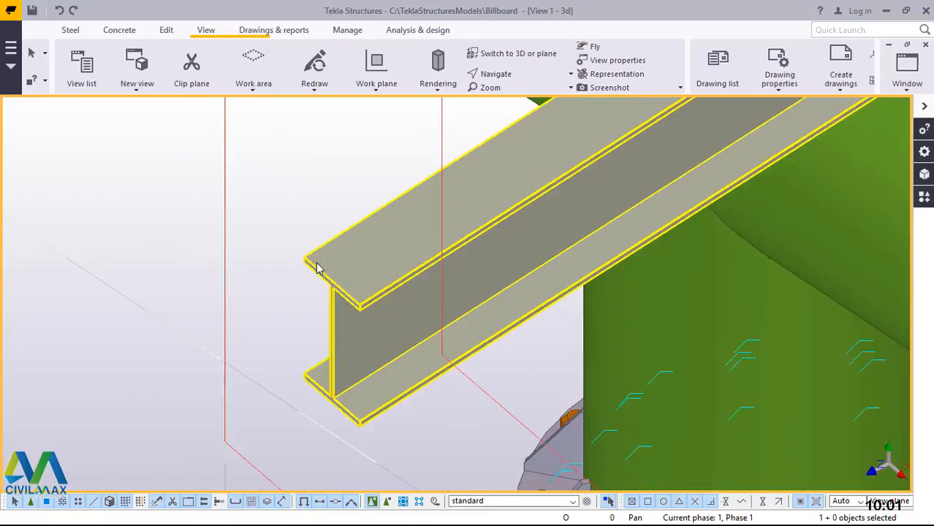
scroll(307, 246, down, 3)
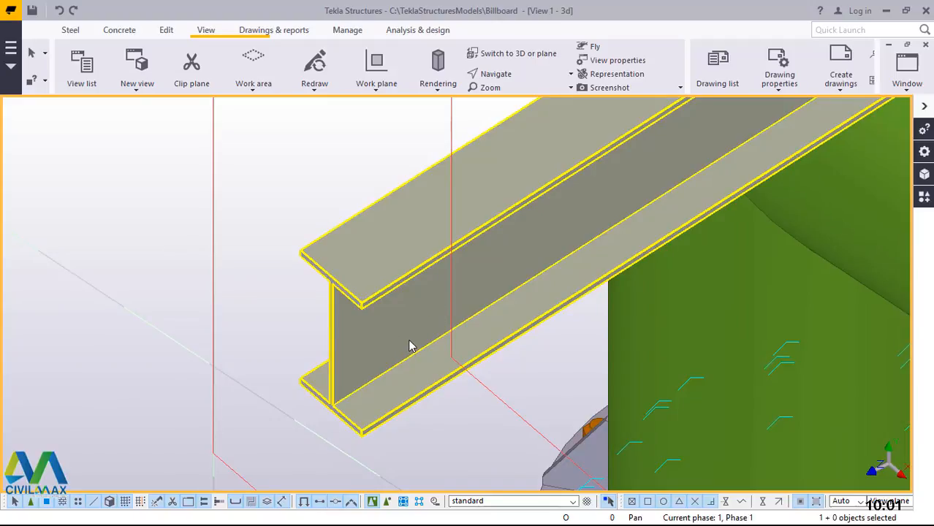
scroll(411, 345, down, 2)
scroll(398, 354, up, 2)
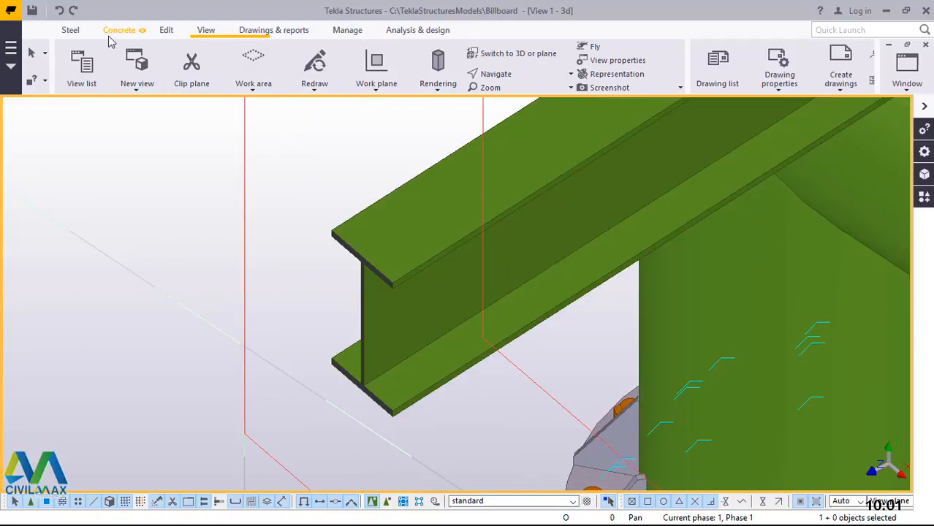
Step: Model a vertical steel beam on the cross beam's end face, from the bottom flange's midpoint to the top flange's midpoint
click(68, 32)
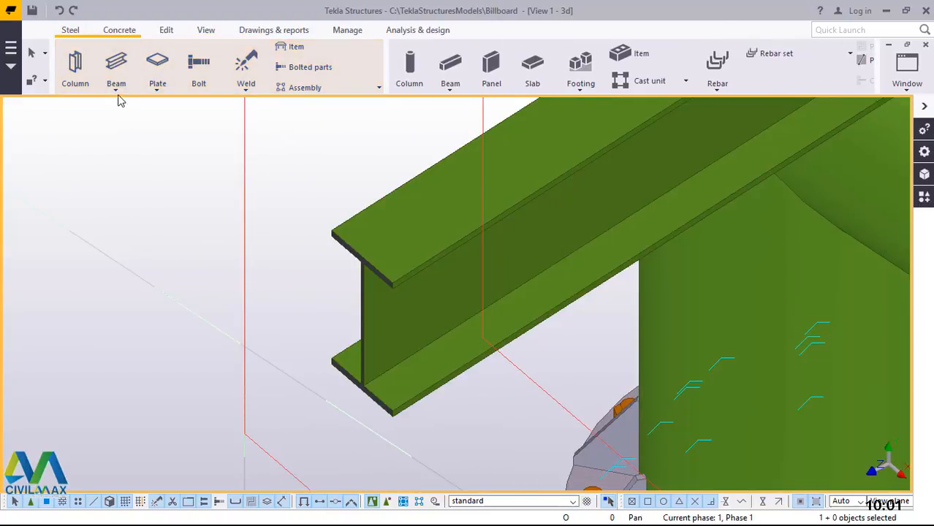
click(114, 90)
click(110, 111)
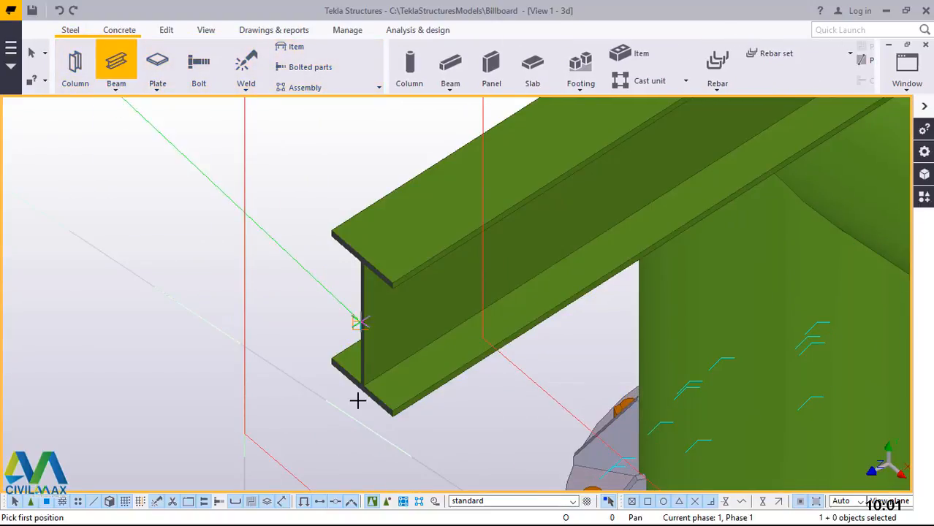
scroll(358, 403, up, 2)
scroll(359, 396, up, 4)
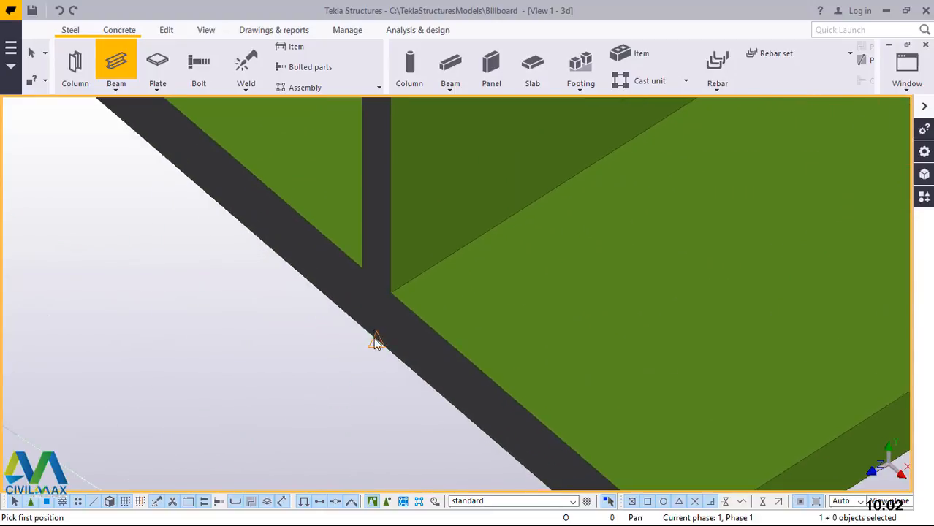
click(375, 339)
scroll(351, 425, down, 5)
scroll(340, 230, up, 5)
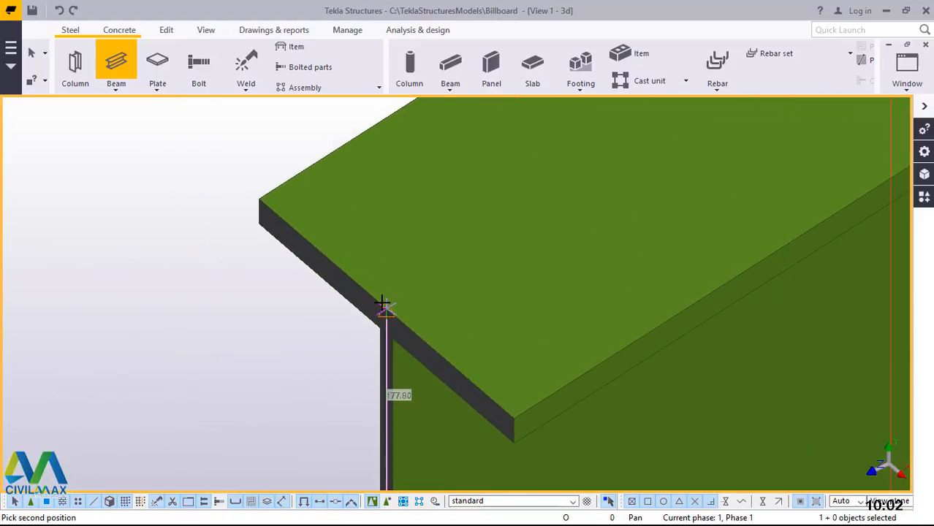
click(385, 307)
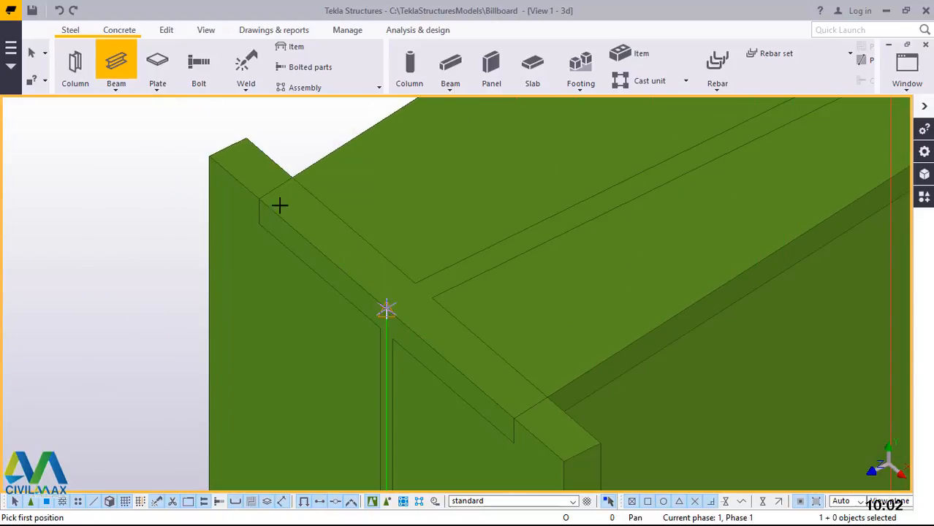
right_click(235, 173)
click(274, 182)
Step: Change the vertical beam's profile to UB178*102*19 from the UB's 178's group and modify the part
scroll(257, 222, down, 3)
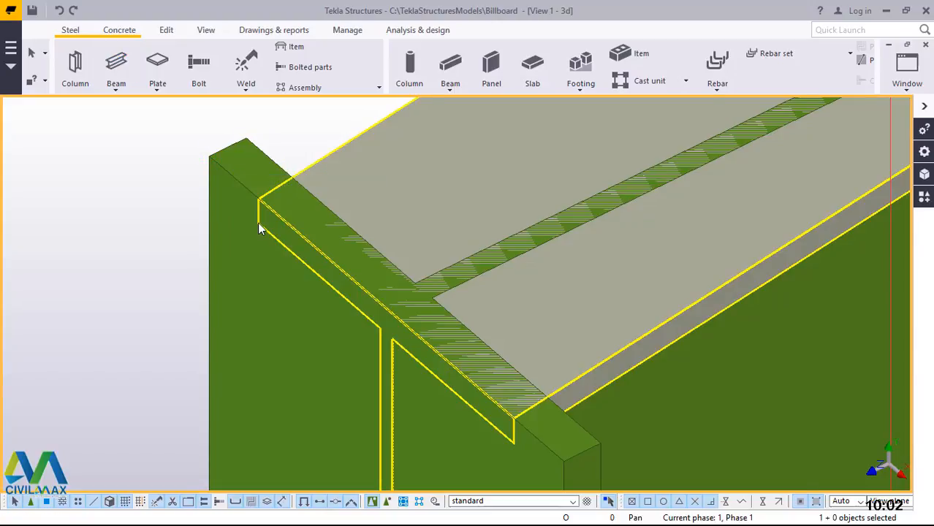
scroll(257, 223, down, 4)
ctrl+middle_drag(309, 248, 294, 149)
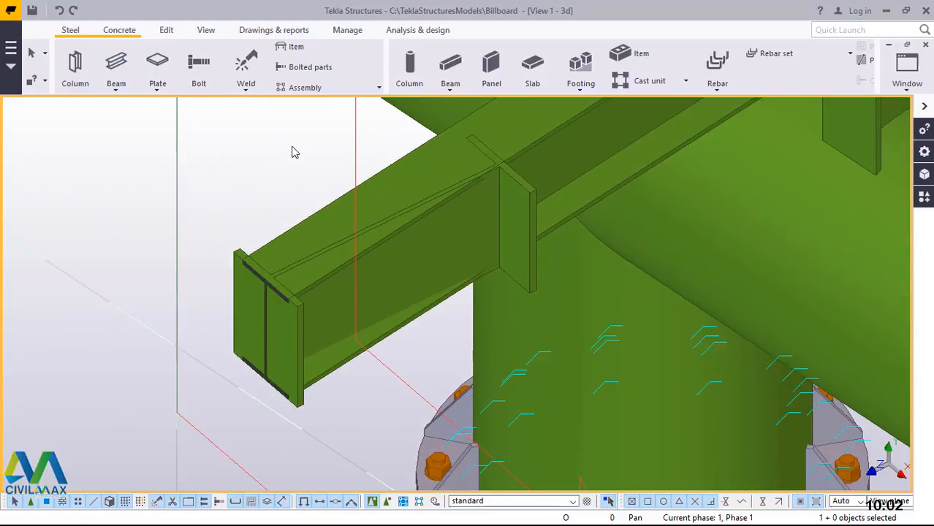
double_click(518, 213)
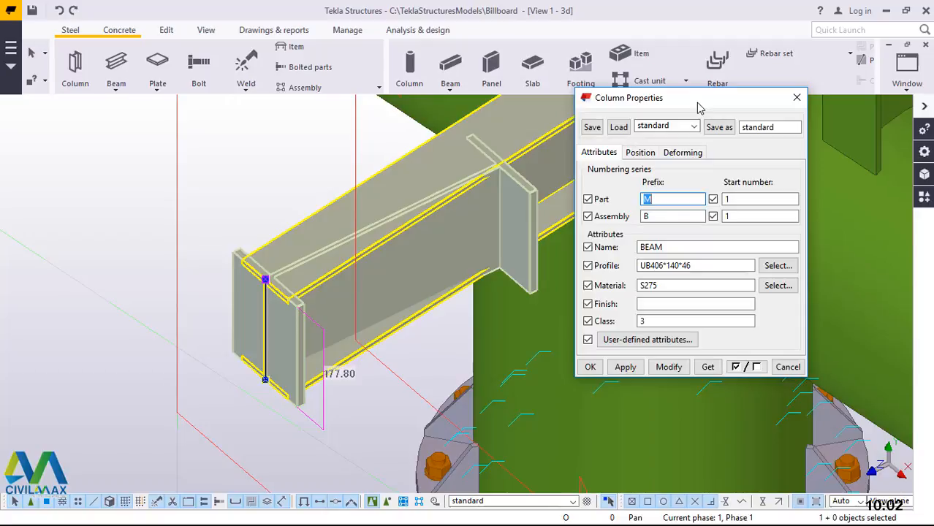
click(778, 267)
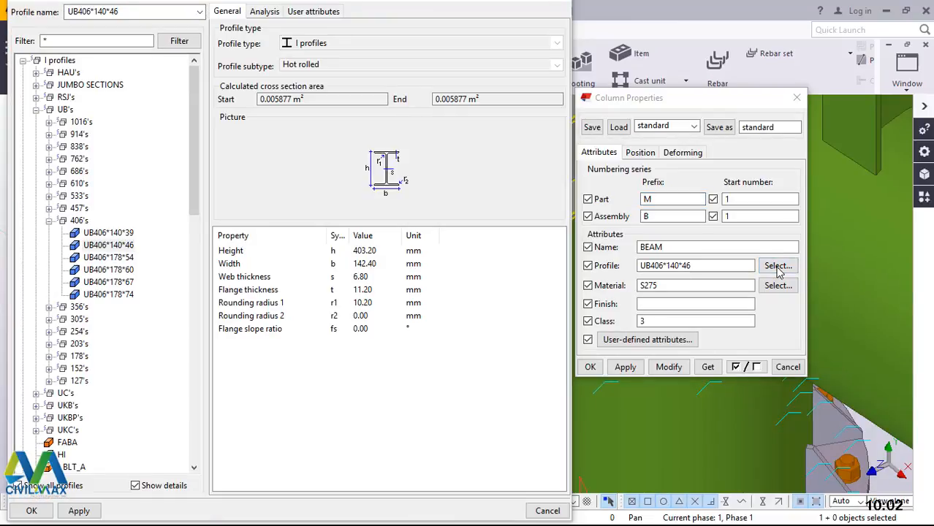
click(36, 110)
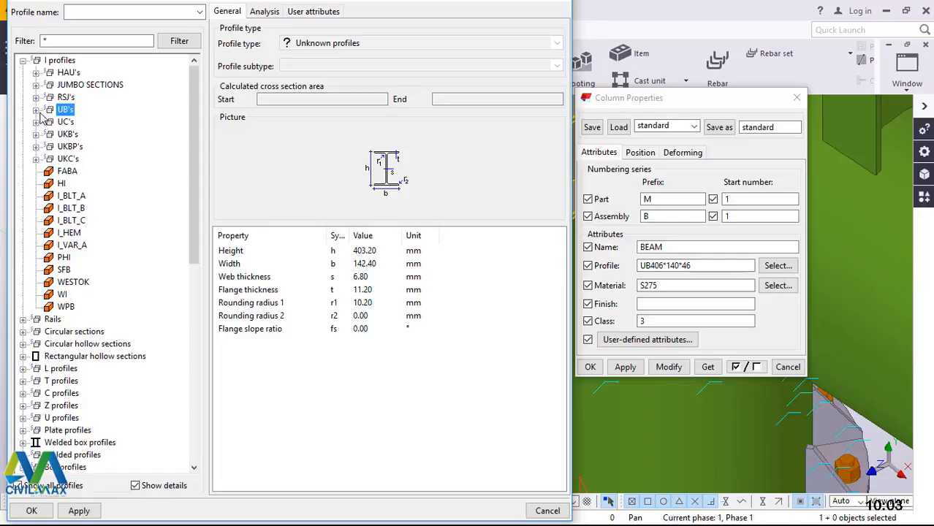
click(36, 110)
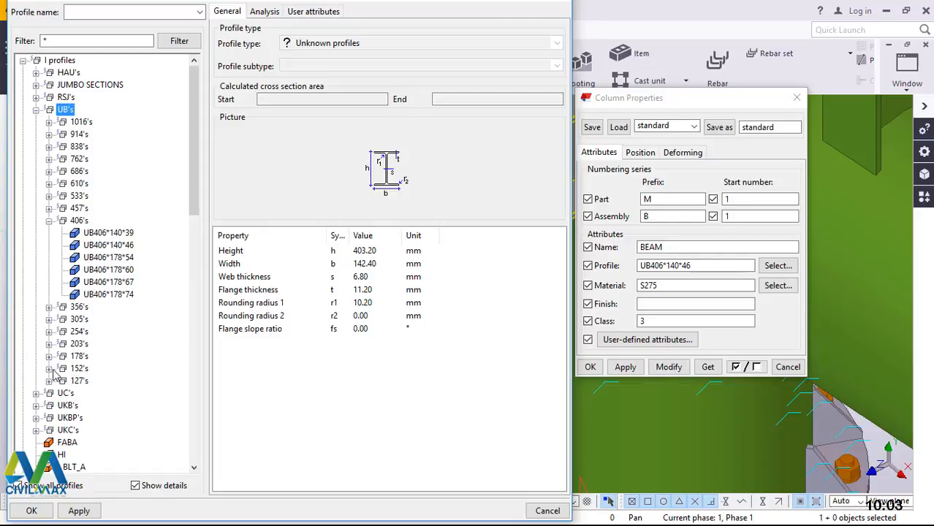
click(49, 356)
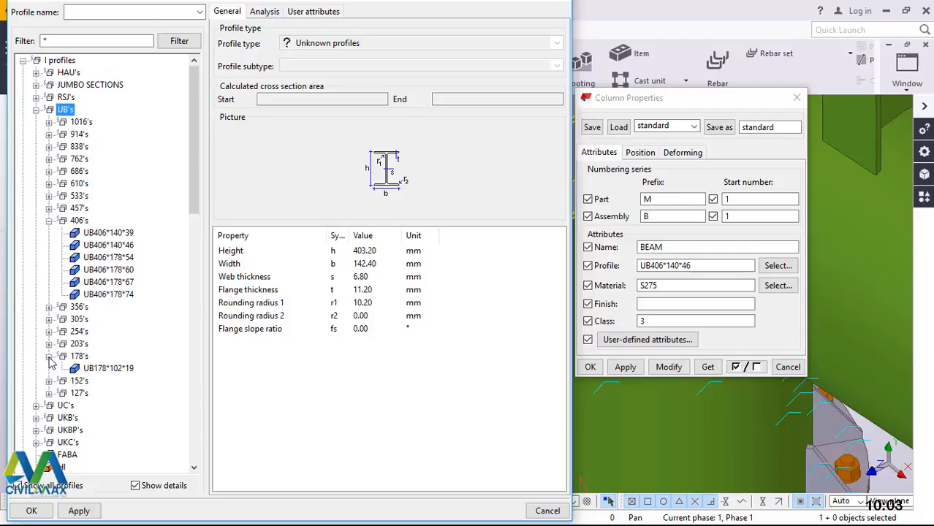
click(111, 369)
click(65, 511)
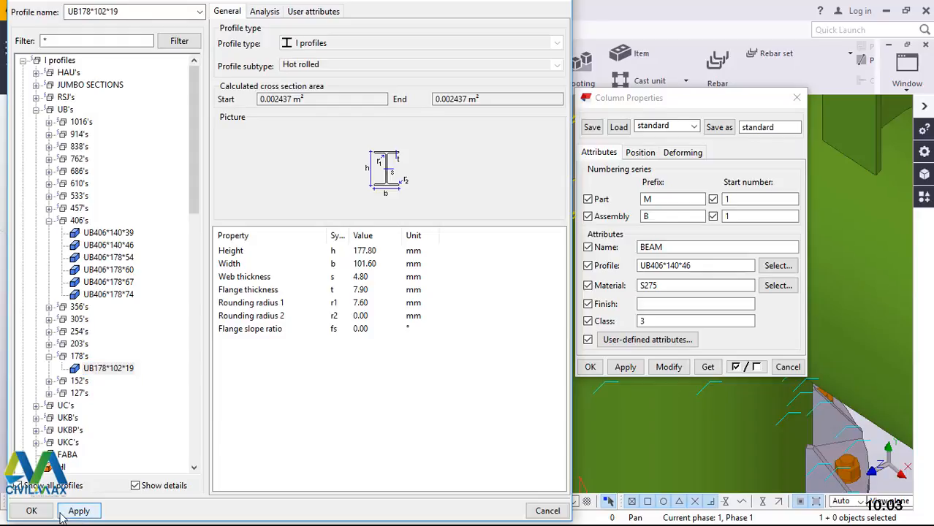
click(73, 511)
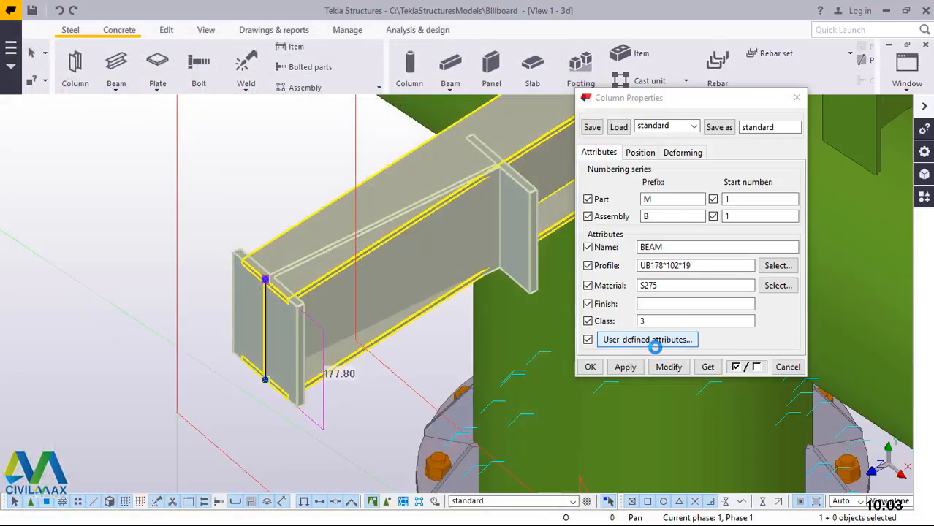
click(674, 369)
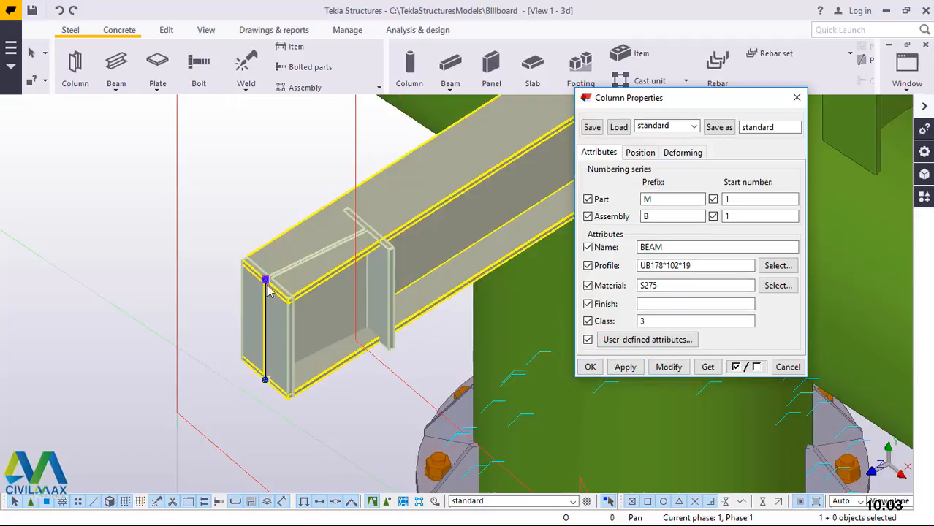
Step: Check the vertical beam's position and level properties and delete the beam from the cross beam's end
click(639, 155)
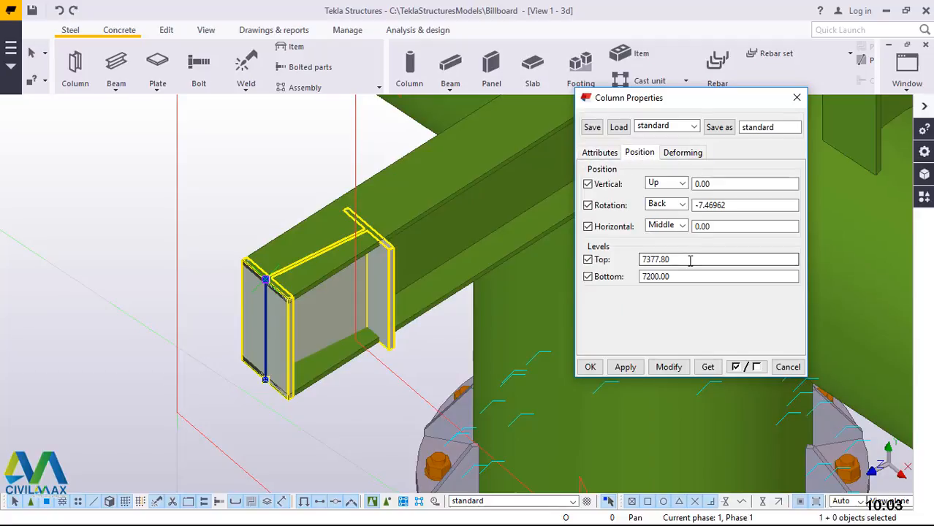
drag(688, 260, 643, 261)
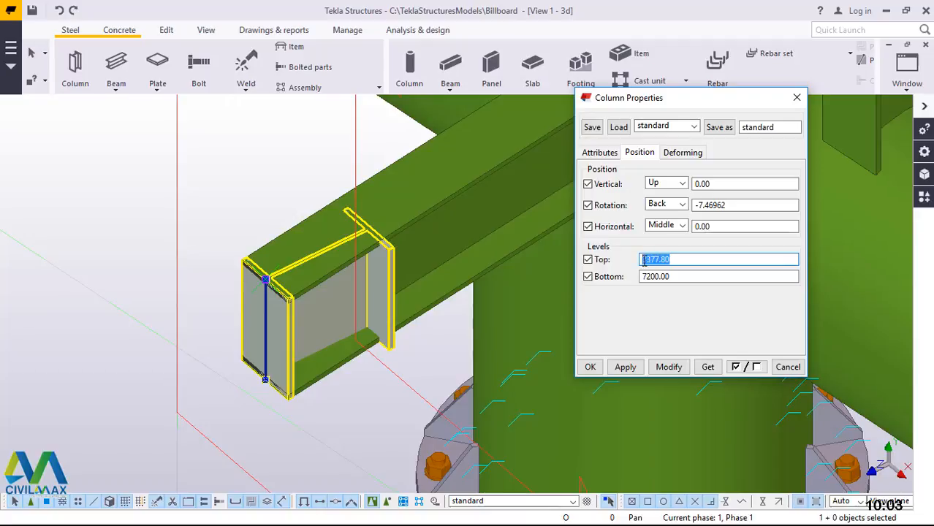
click(793, 98)
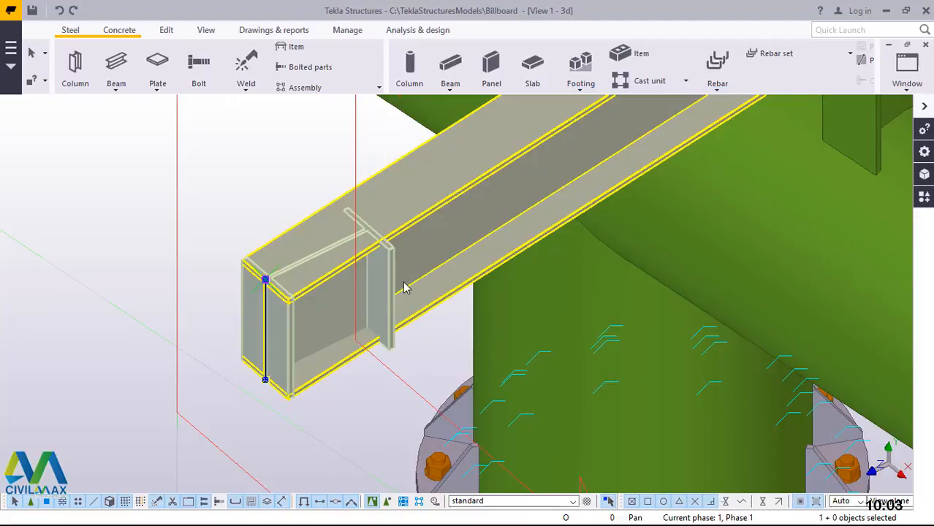
right_click(387, 280)
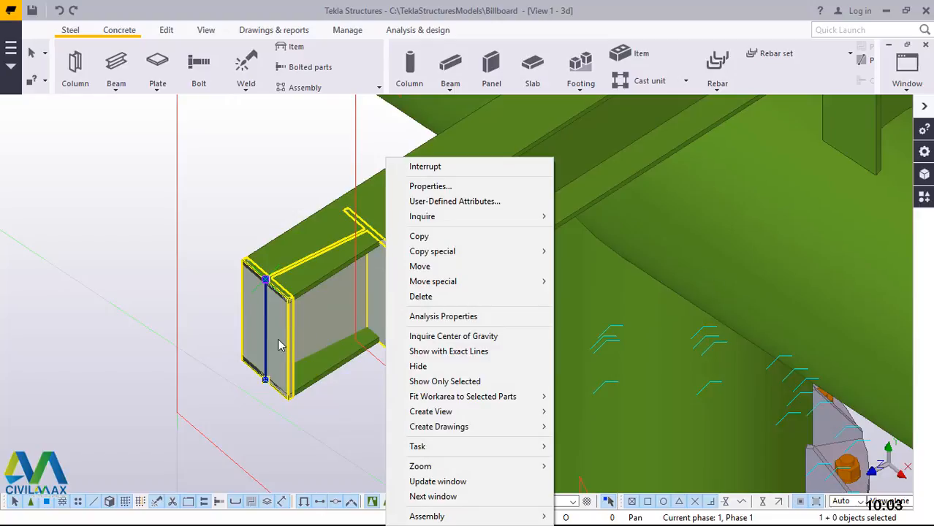
click(422, 296)
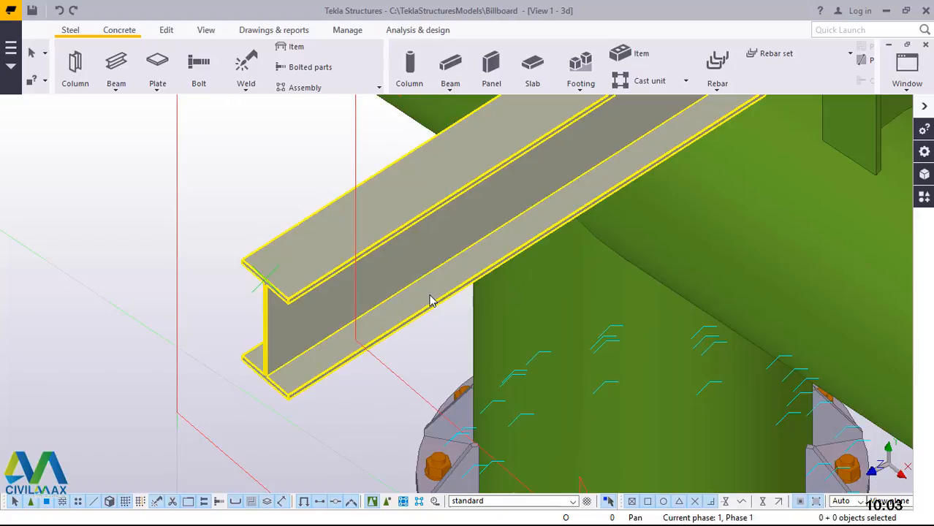
Step: Model a vertical steel beam 3500 mm long upward from the bottom flange's midpoint at the second cross beam's free end
scroll(268, 378, up, 1)
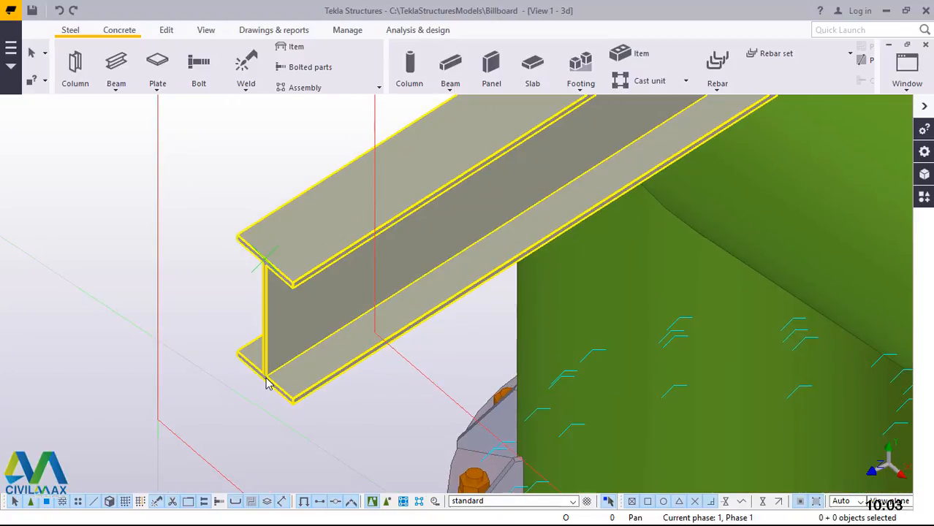
click(117, 89)
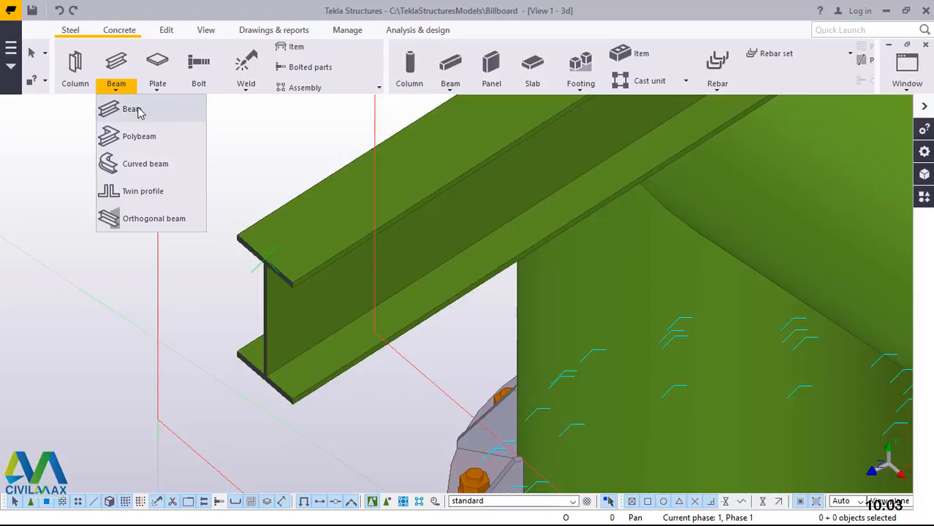
click(132, 109)
scroll(260, 387, up, 1)
scroll(260, 394, up, 4)
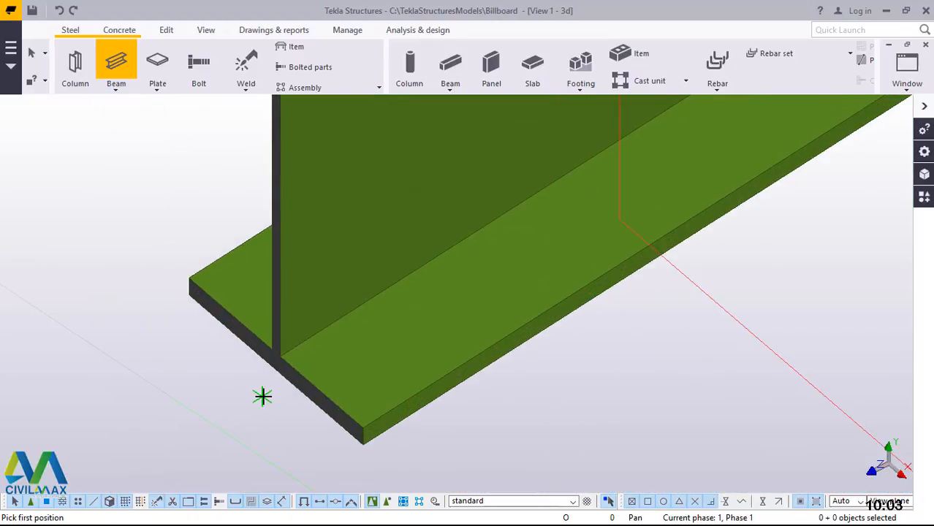
click(280, 348)
scroll(280, 393, down, 2)
scroll(279, 387, down, 2)
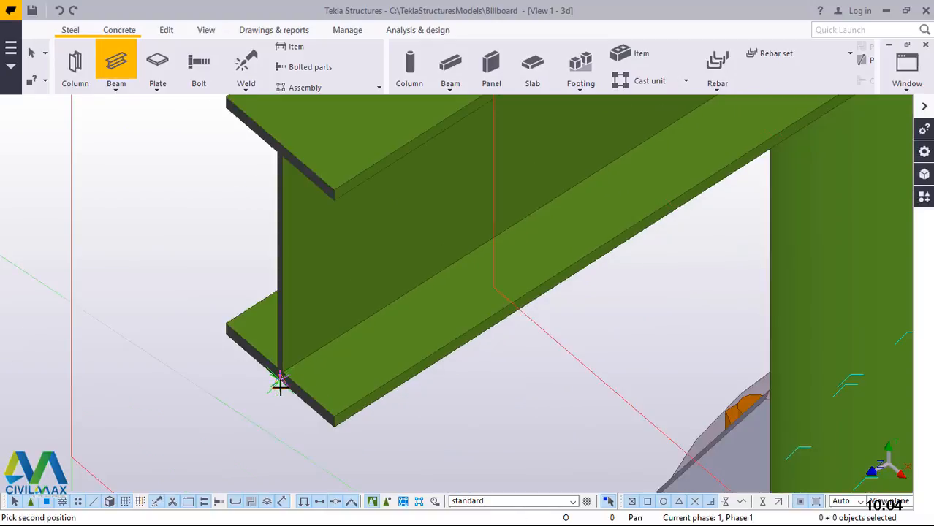
scroll(279, 381, up, 1)
scroll(274, 233, up, 3)
scroll(283, 230, up, 1)
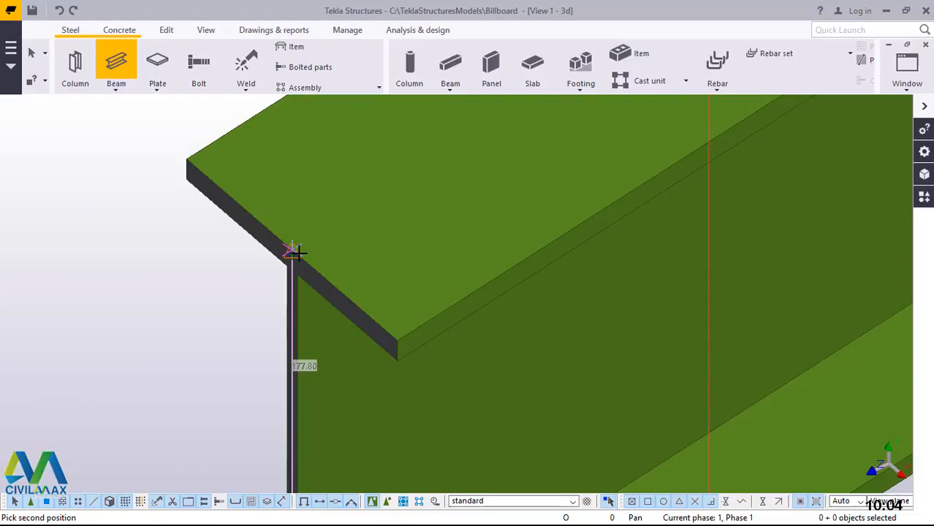
text(3500)
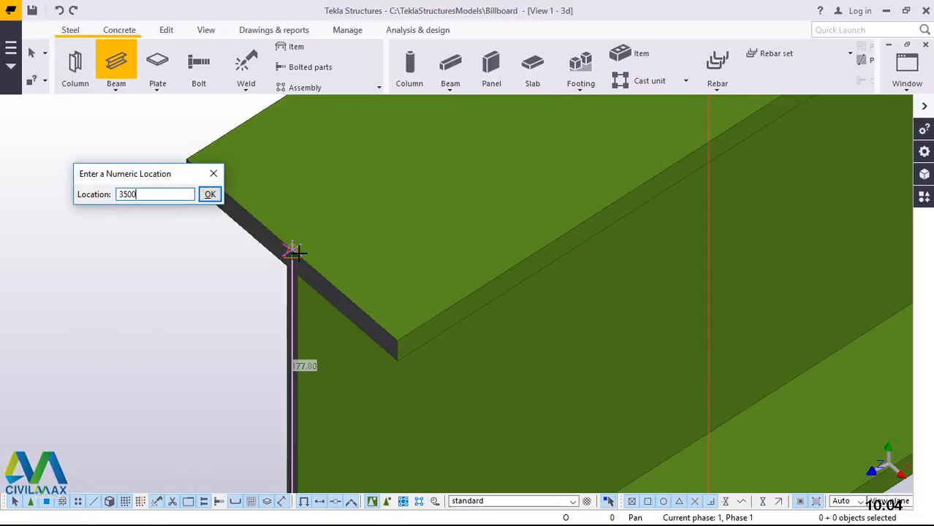
key(Return)
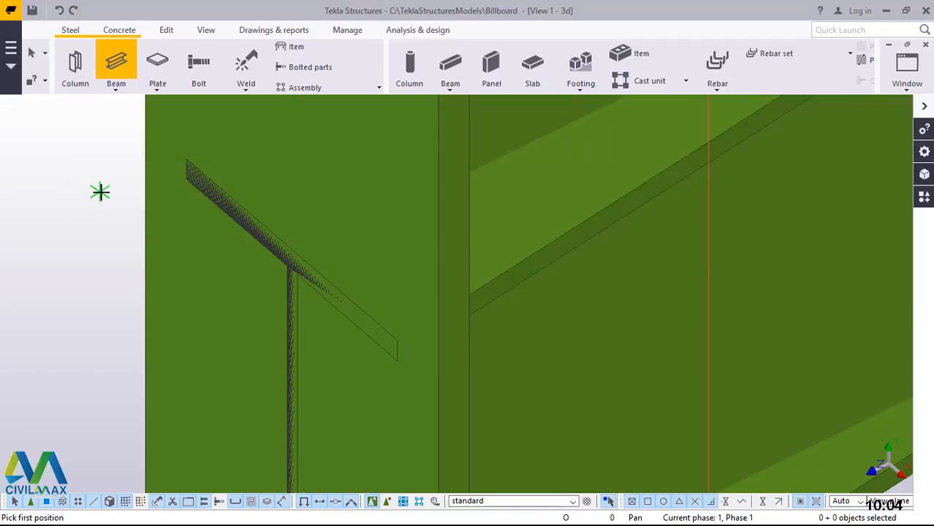
right_click(101, 193)
click(124, 202)
Step: Change the new vertical beam's profile to UB178*102*19 from the UB's 178's group and modify the part
scroll(223, 315, down, 5)
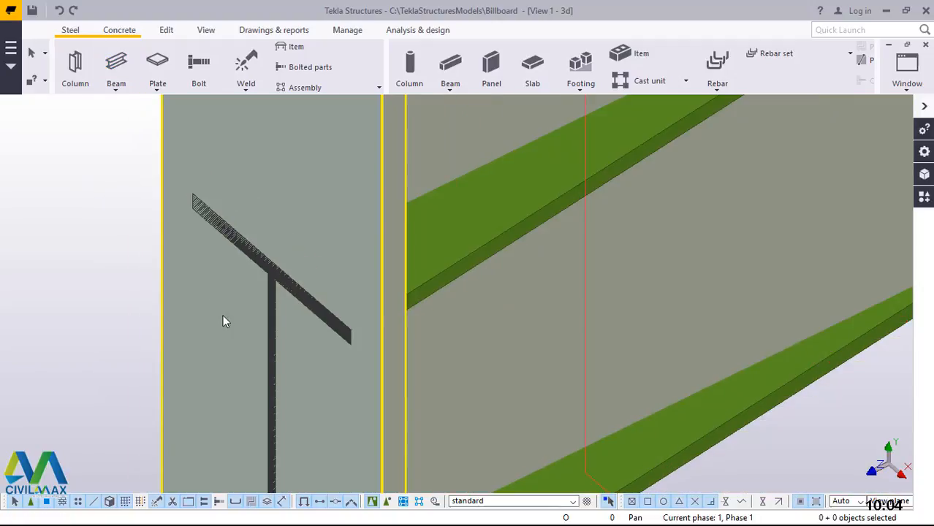
scroll(303, 318, down, 5)
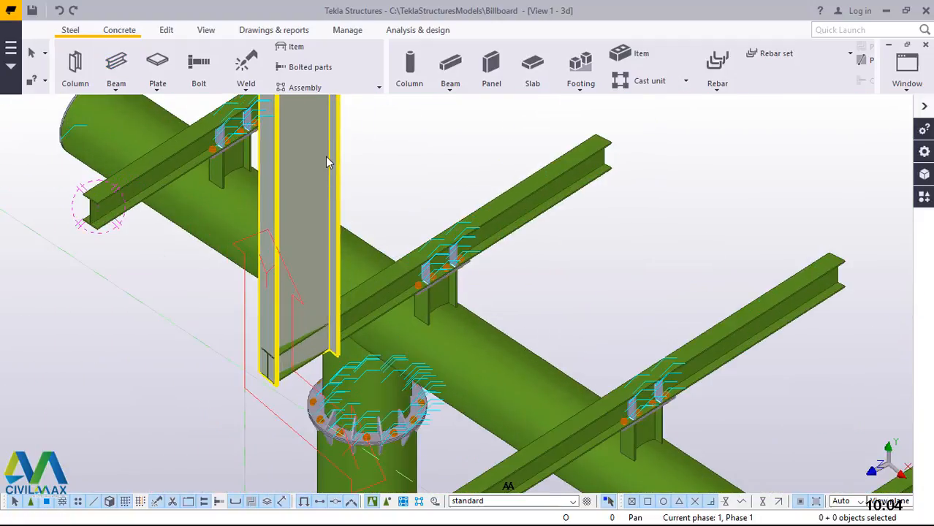
double_click(327, 161)
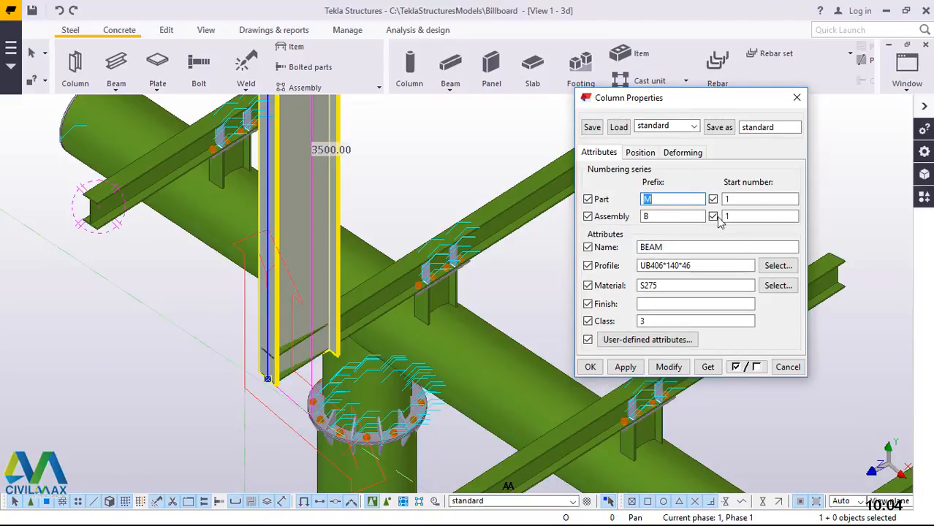
click(780, 267)
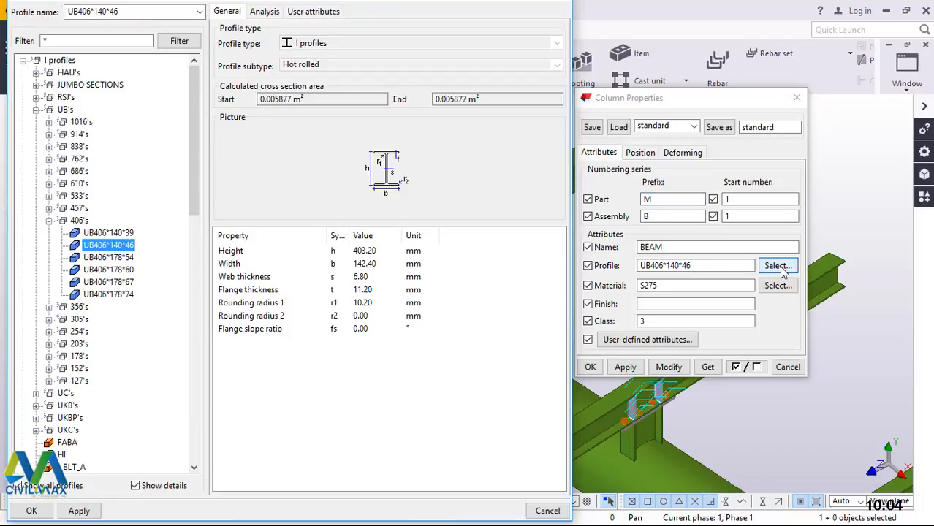
click(49, 222)
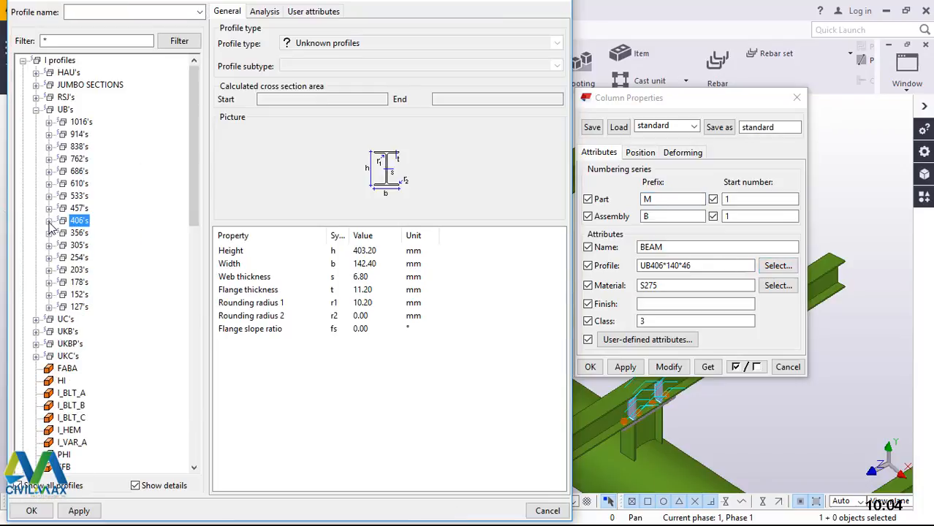
click(48, 283)
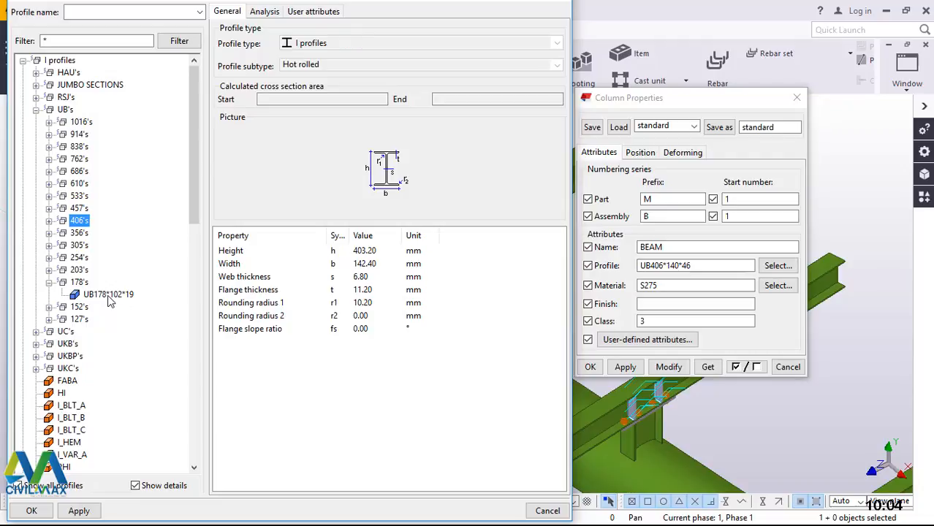
click(108, 295)
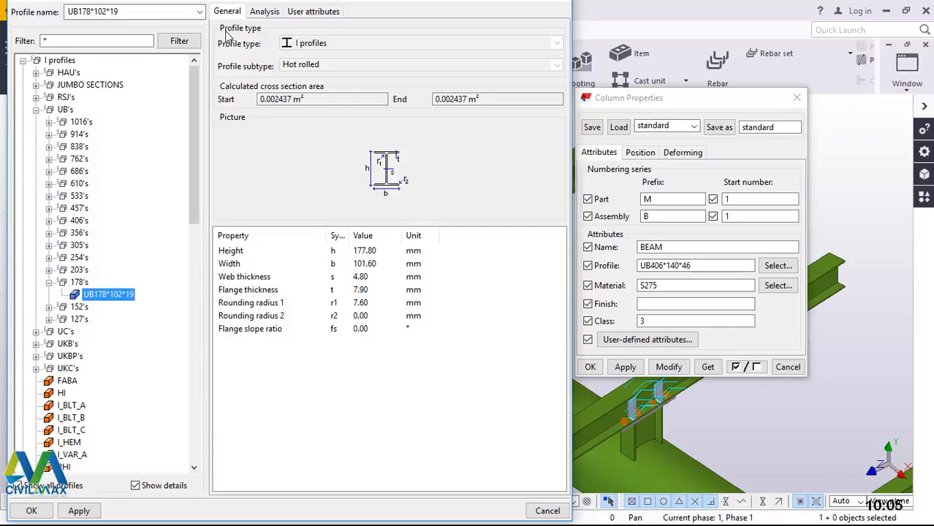
click(79, 512)
click(31, 511)
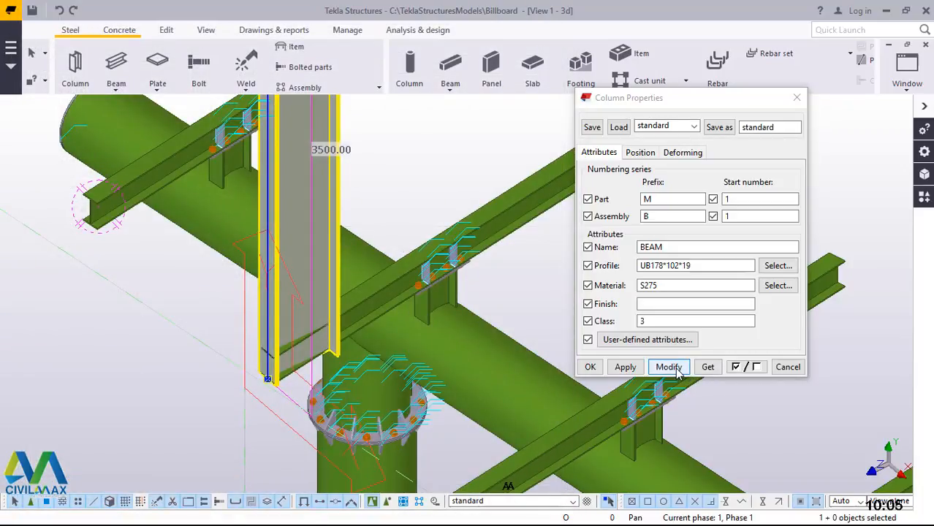
click(671, 369)
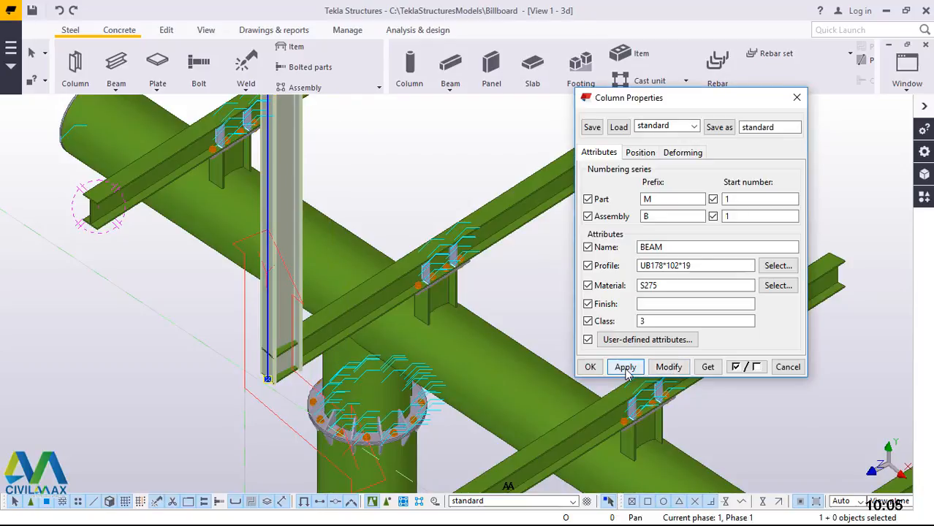
click(590, 367)
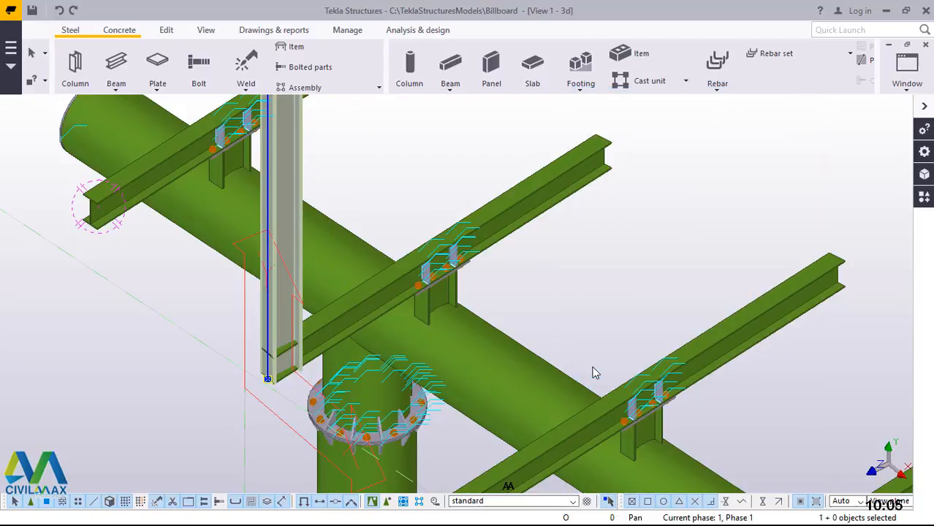
Step: Set the vertical beam's vertical position to Down and modify it so it sits outside the cross beam's end
scroll(263, 391, up, 5)
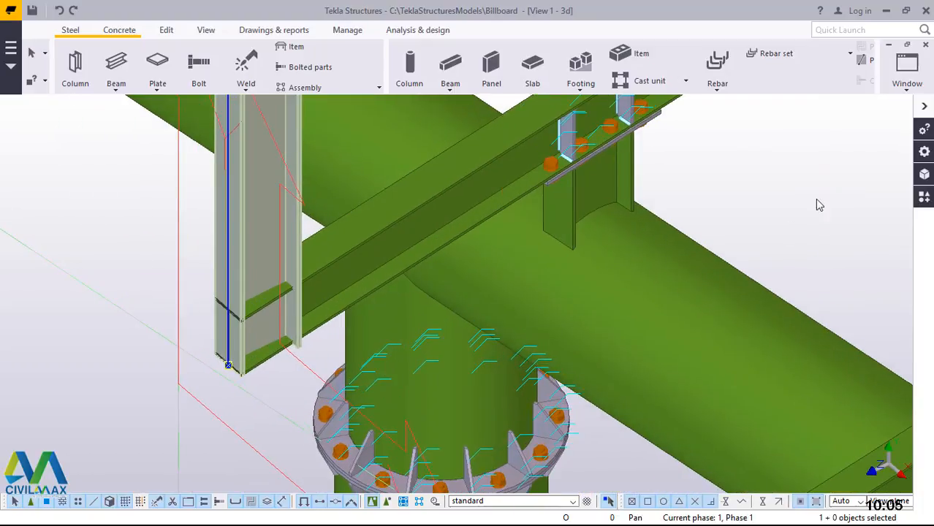
scroll(286, 379, down, 8)
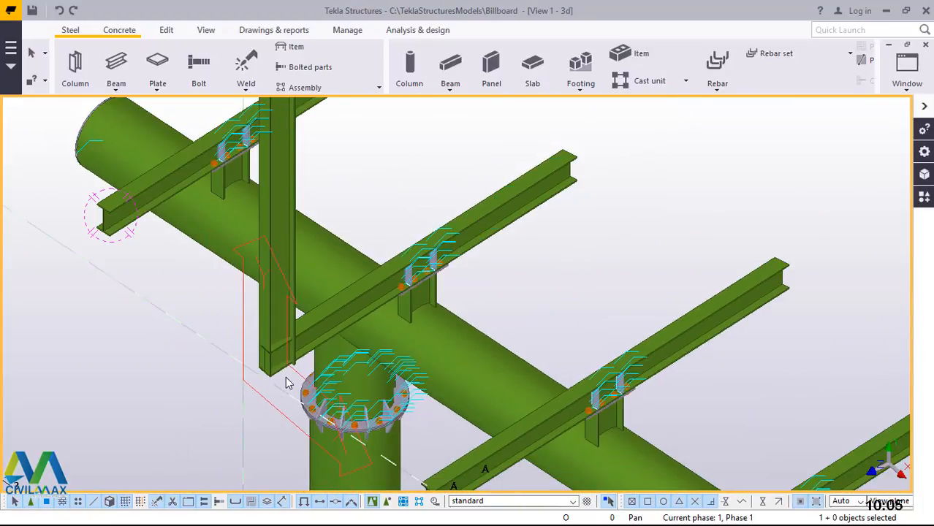
scroll(267, 361, up, 8)
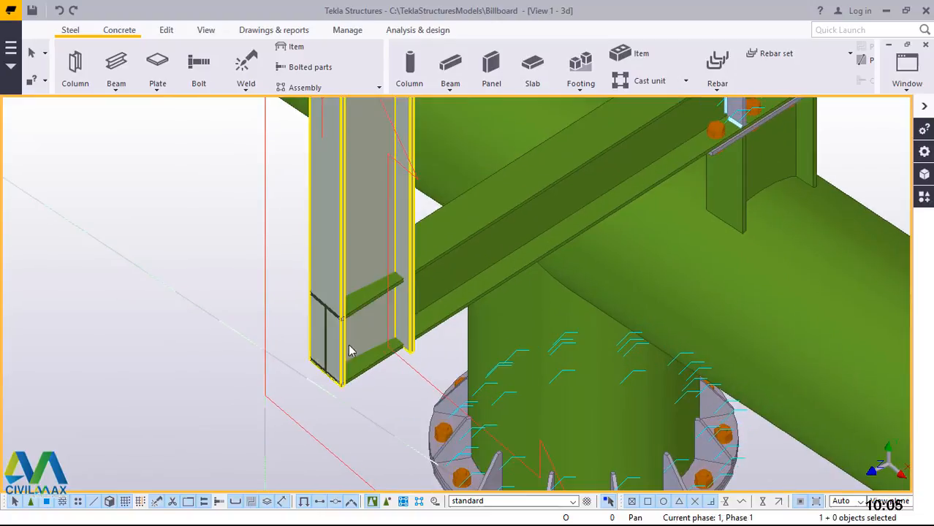
scroll(307, 278, down, 4)
scroll(233, 270, up, 8)
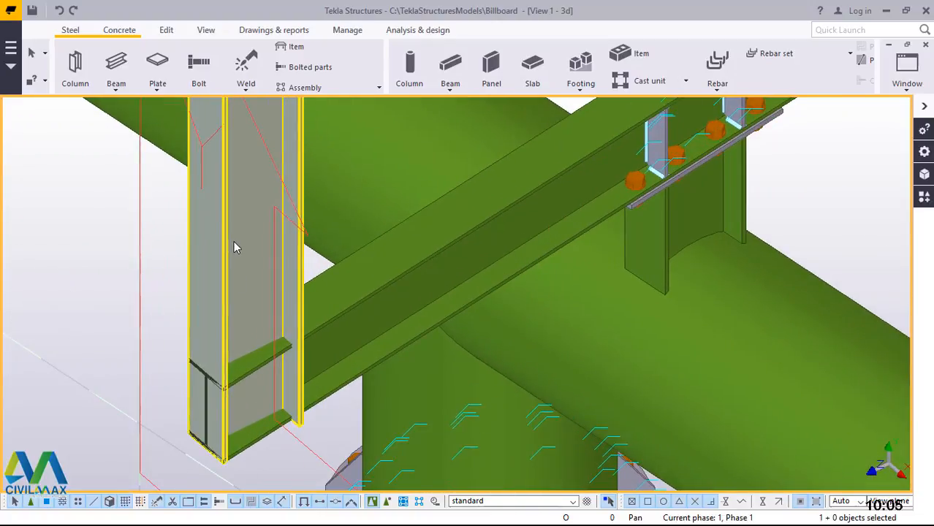
double_click(312, 221)
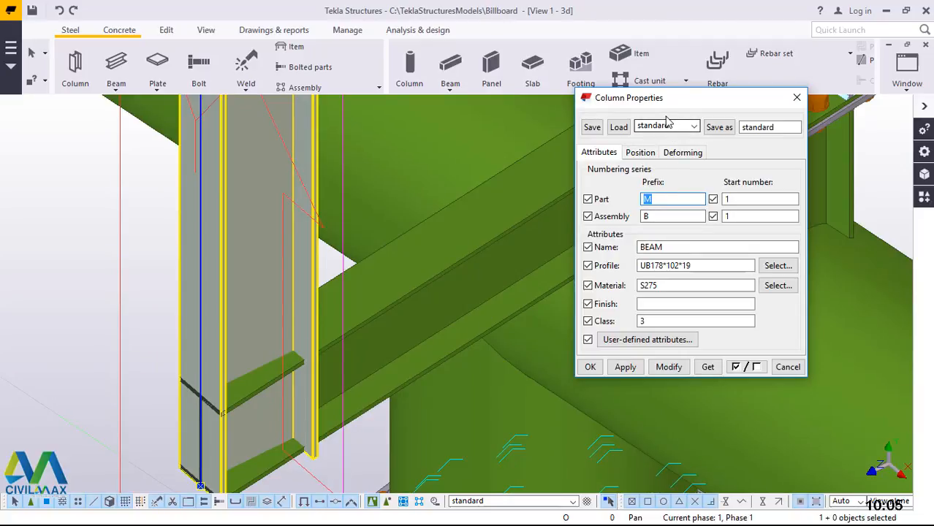
scroll(313, 298, down, 2)
scroll(292, 389, down, 2)
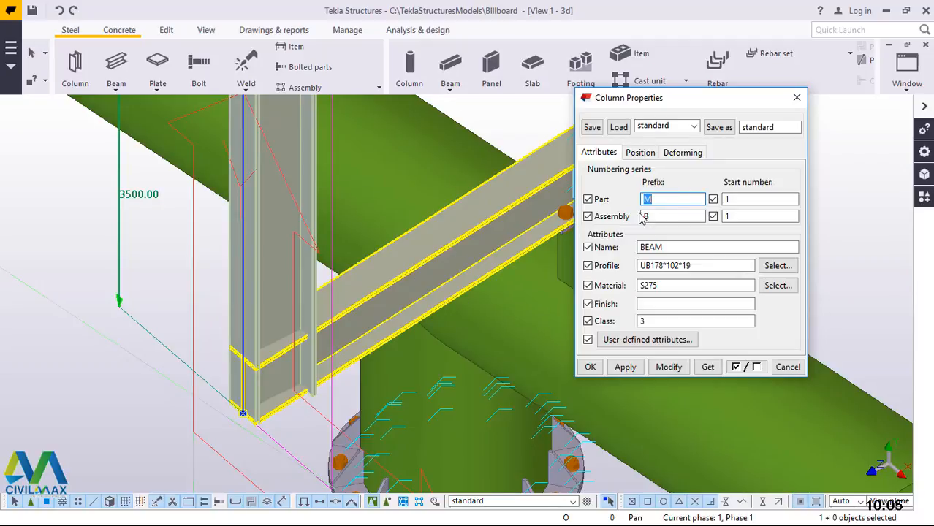
click(643, 153)
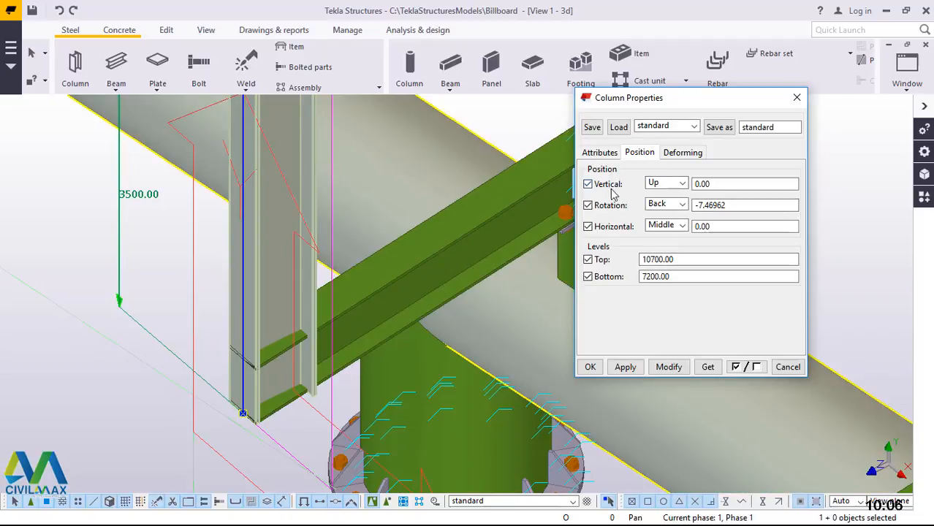
click(678, 188)
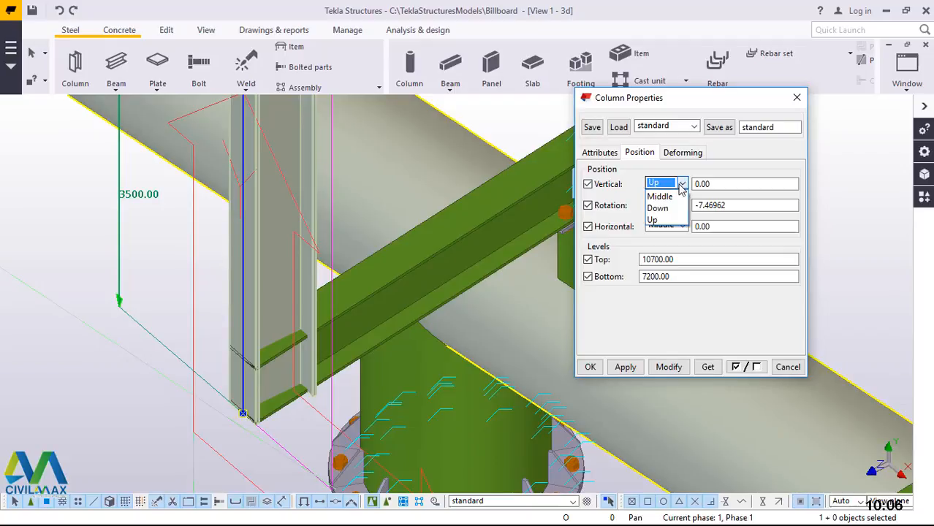
click(659, 209)
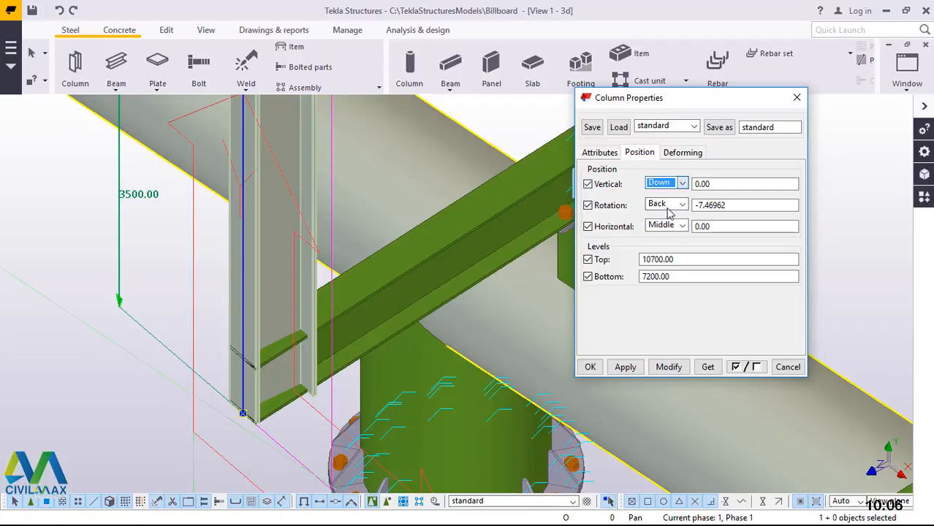
click(667, 369)
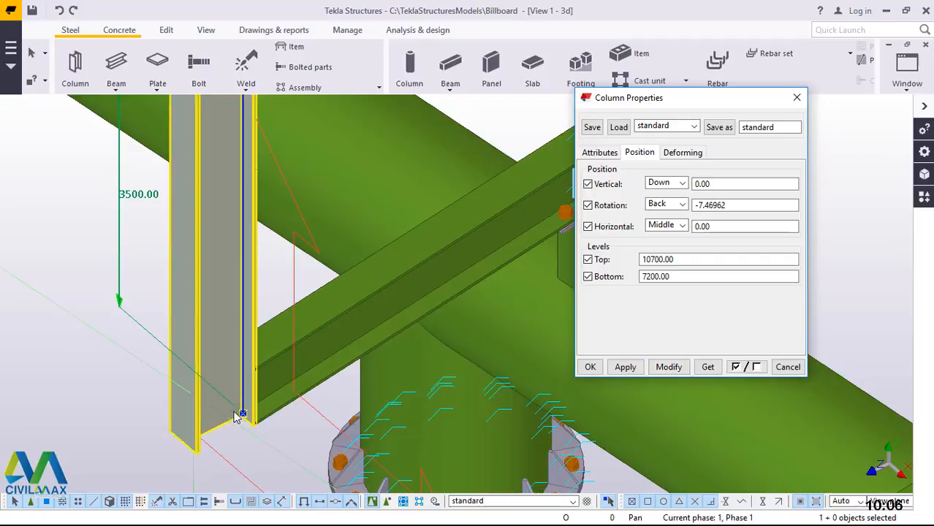
scroll(250, 418, up, 5)
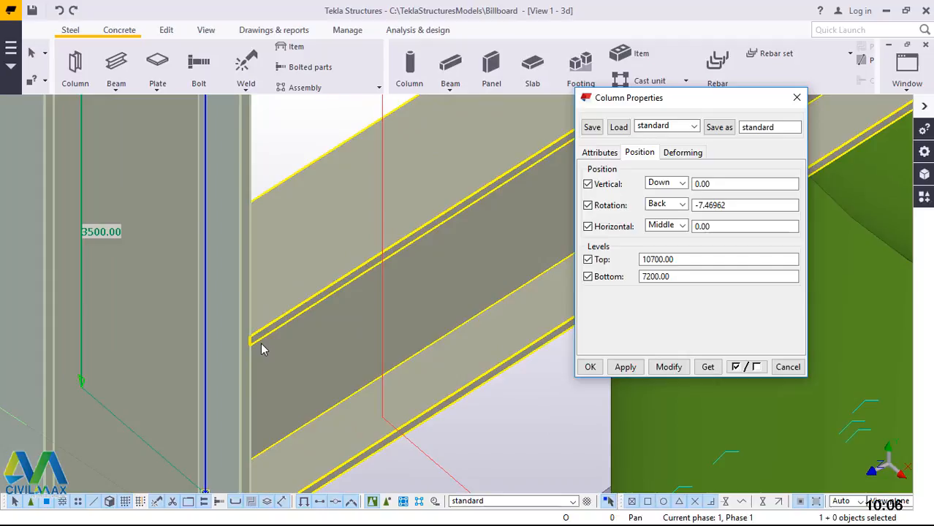
scroll(231, 369, down, 3)
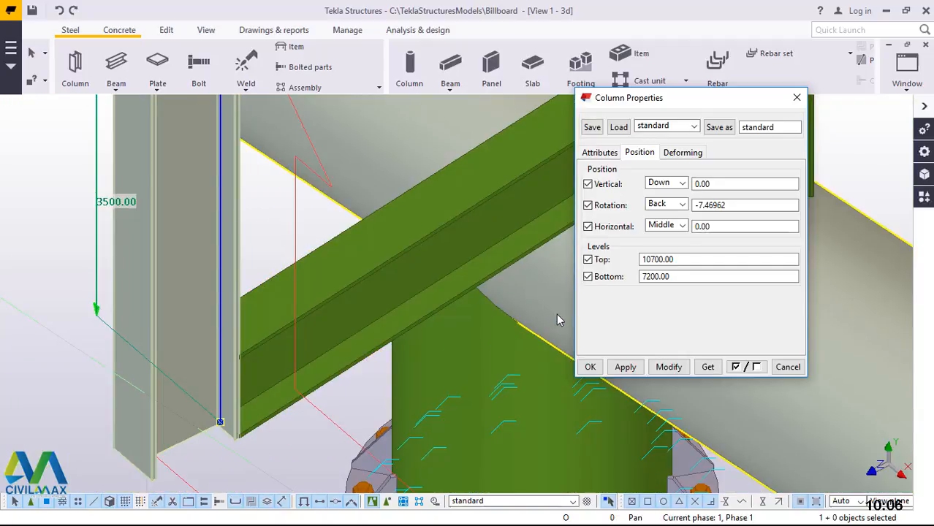
click(670, 368)
click(590, 367)
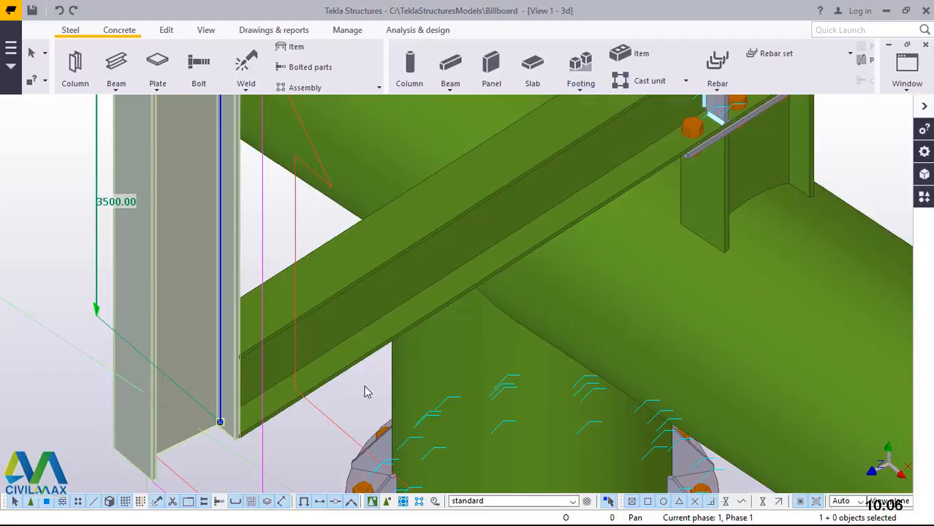
click(363, 393)
Step: Set the view's rotation centre at the vertical beam's lower end and examine its joint with the cross beam from the side
scroll(375, 385, down, 5)
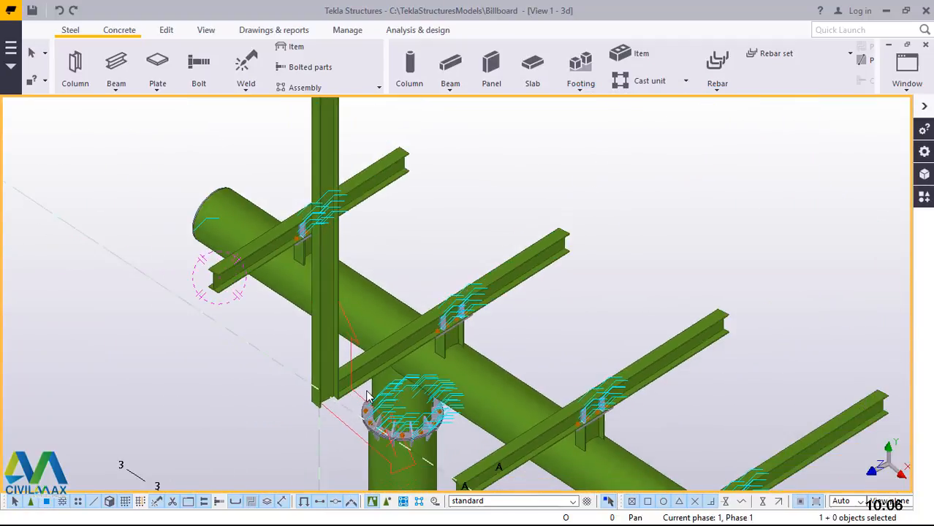
click(206, 31)
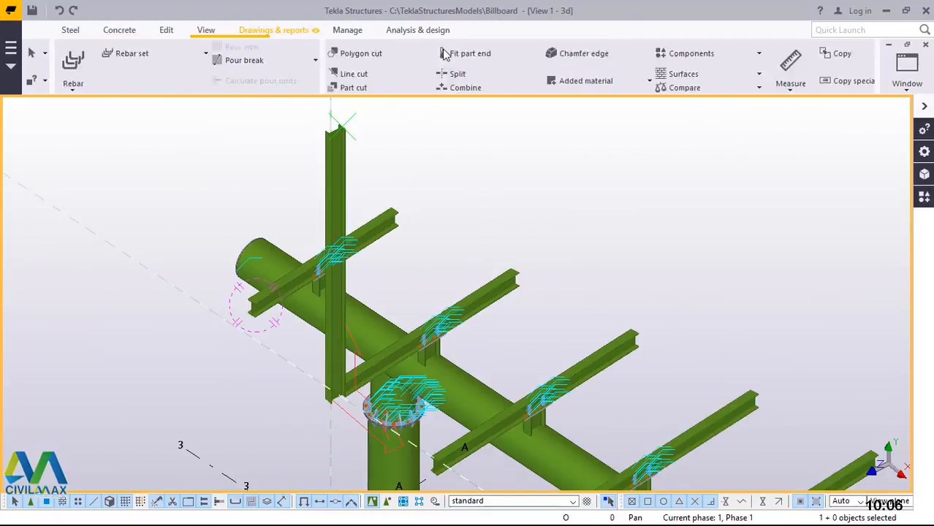
click(521, 76)
click(497, 122)
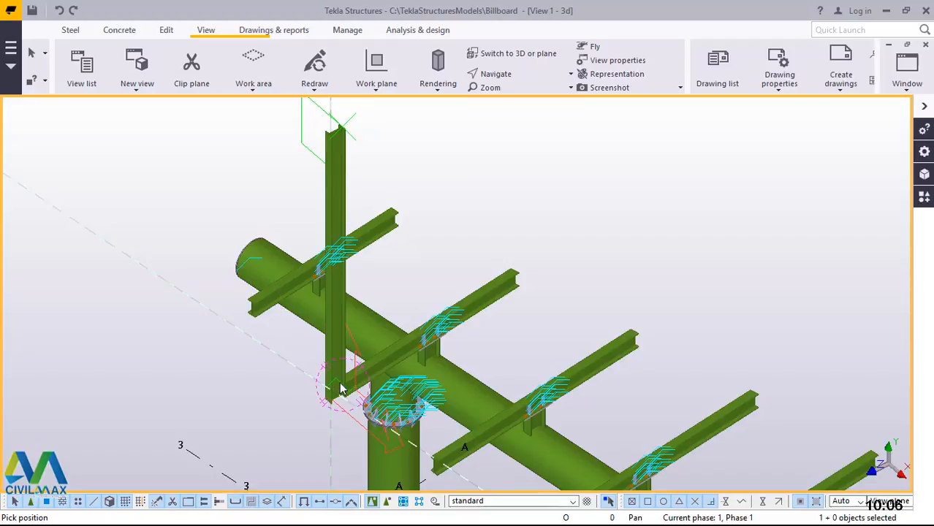
ctrl+middle_drag(298, 382, 169, 382)
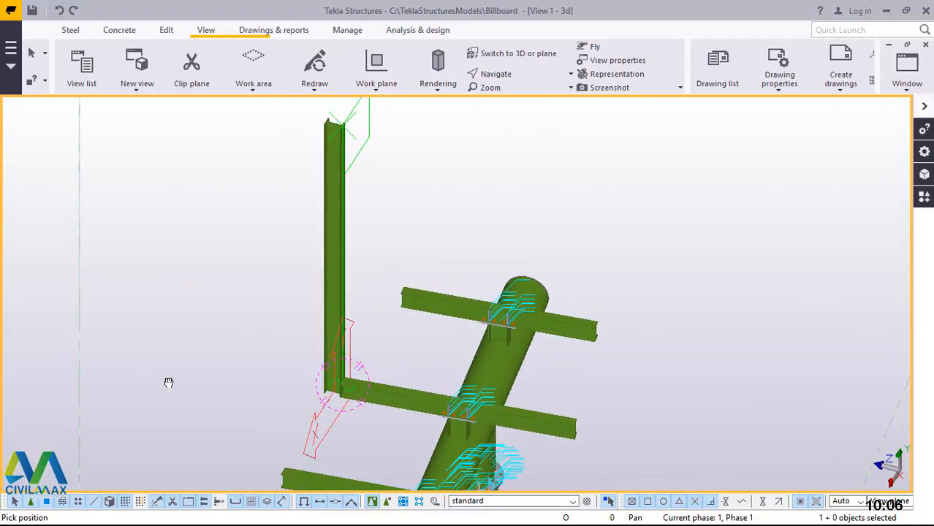
ctrl+middle_drag(440, 351, 203, 345)
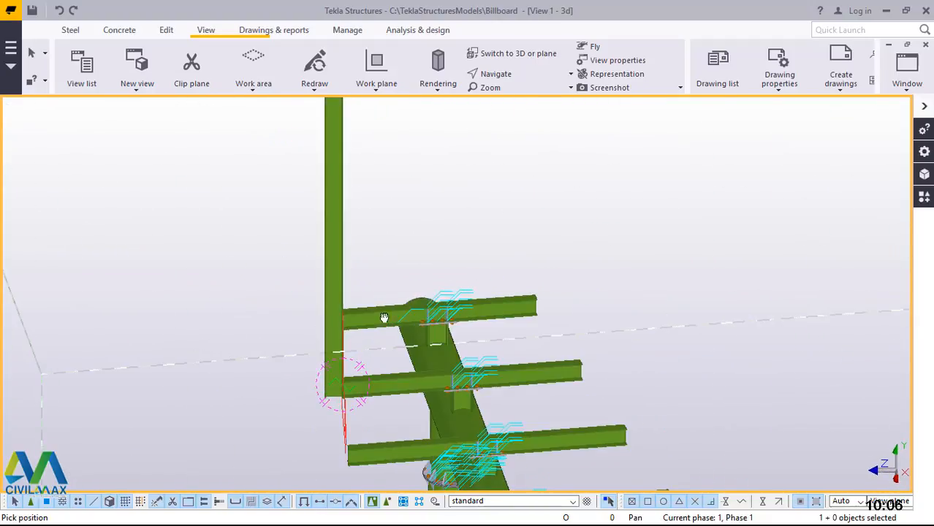
Step: Examine the joint between the vertical beam's lower end and the second cross beam from several angles
ctrl+middle_drag(384, 318, 294, 328)
ctrl+middle_drag(256, 365, 301, 366)
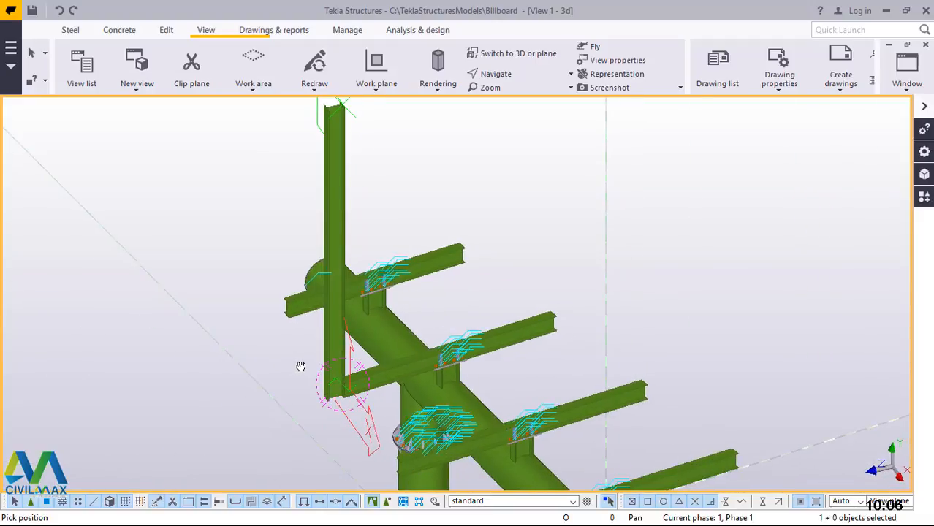
scroll(322, 398, up, 5)
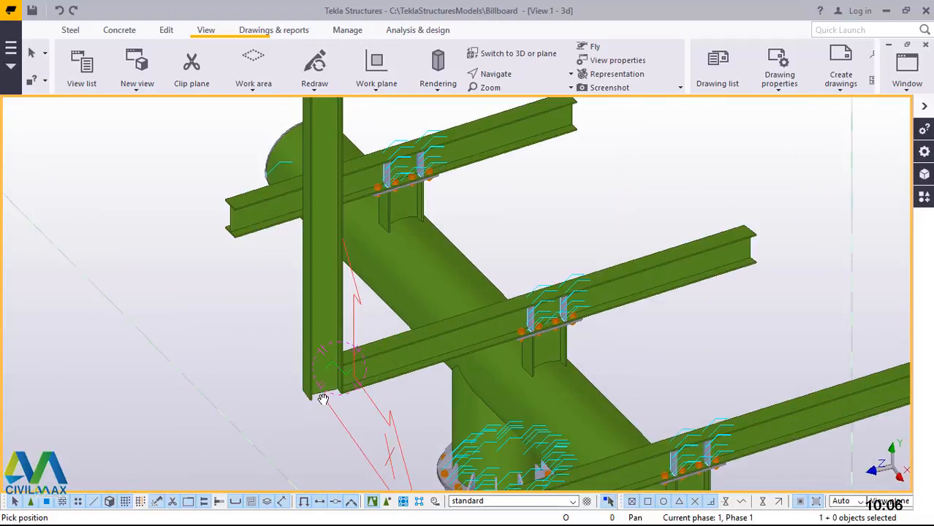
scroll(473, 378, down, 5)
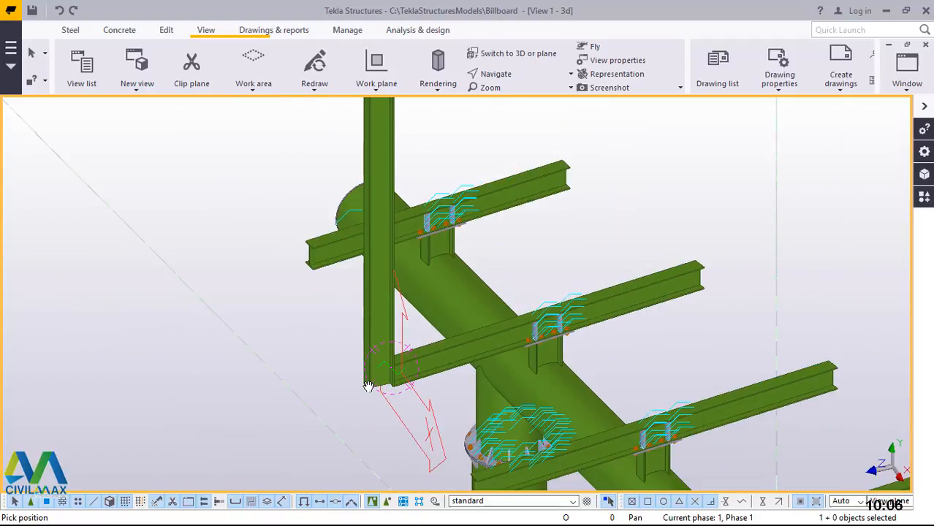
scroll(420, 376, up, 3)
ctrl+middle_drag(453, 373, 368, 391)
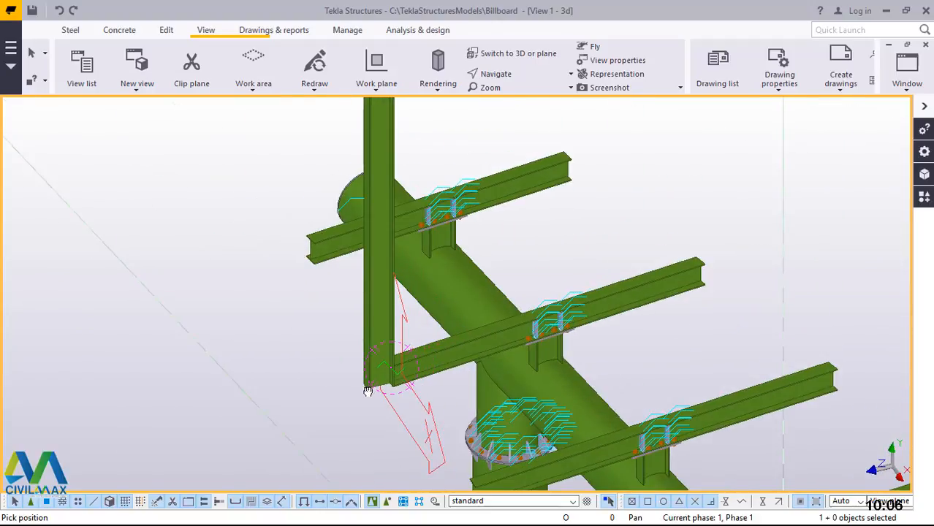
scroll(367, 391, up, 5)
right_click(473, 239)
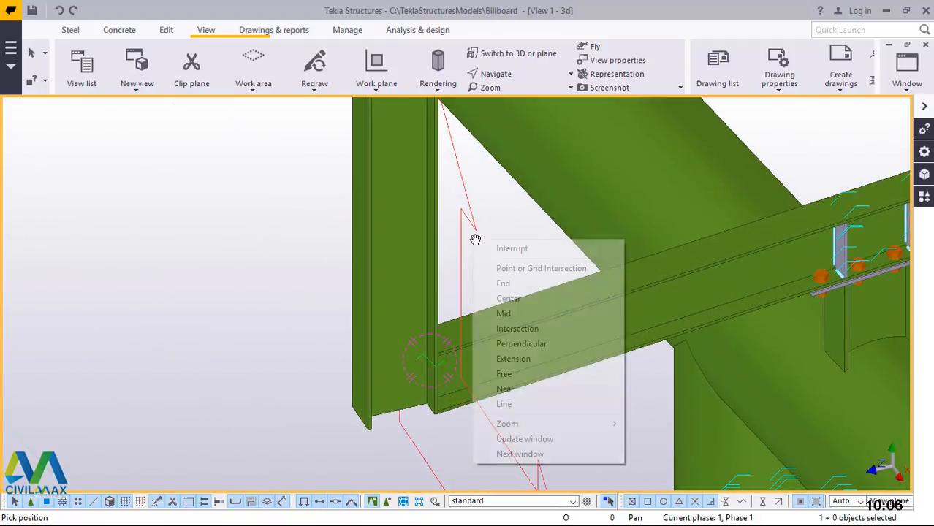
click(512, 249)
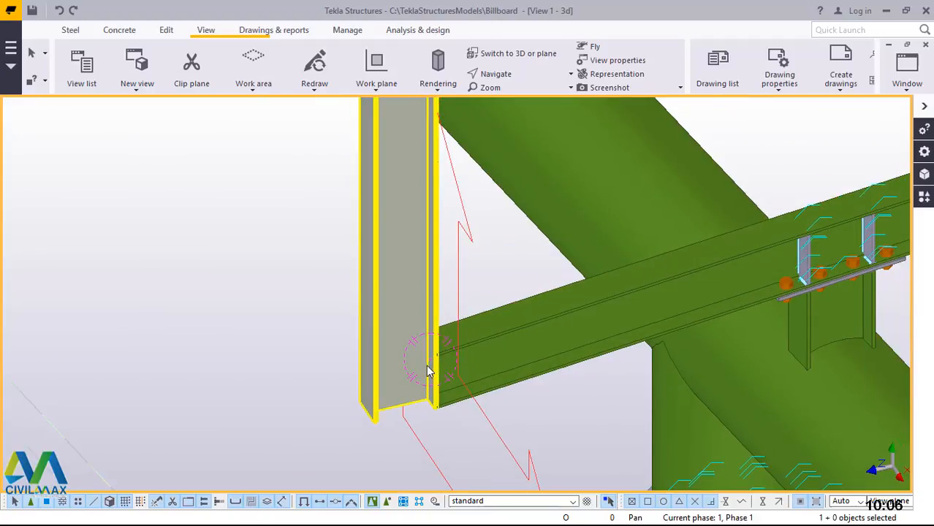
Step: Move the vertical beam linearly by dX 0, dY -700 and dZ 0 so it extends below the second cross beam
scroll(428, 365, down, 4)
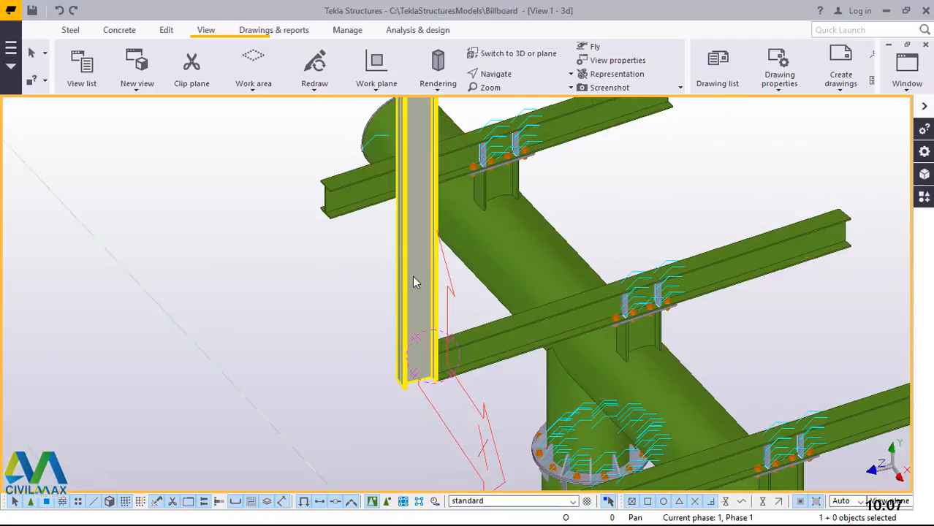
scroll(430, 393, up, 3)
scroll(431, 384, up, 1)
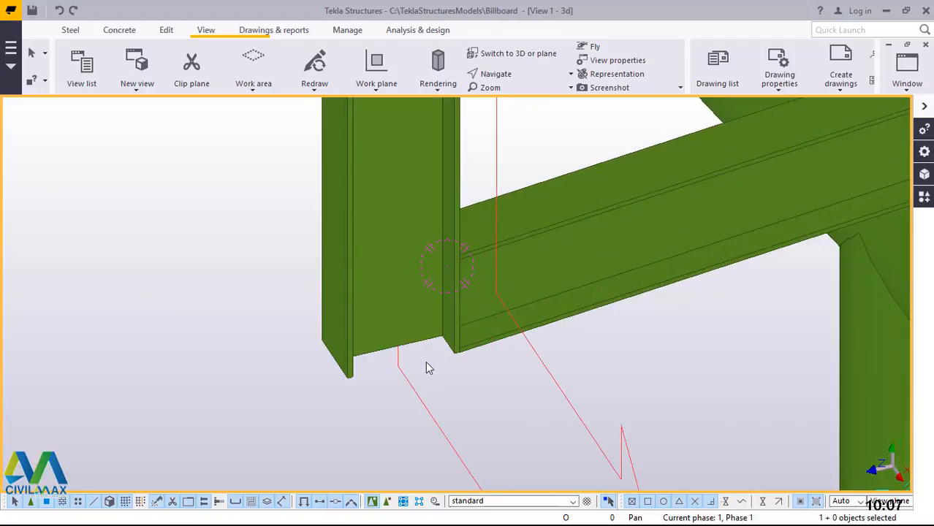
click(402, 170)
right_click(171, 202)
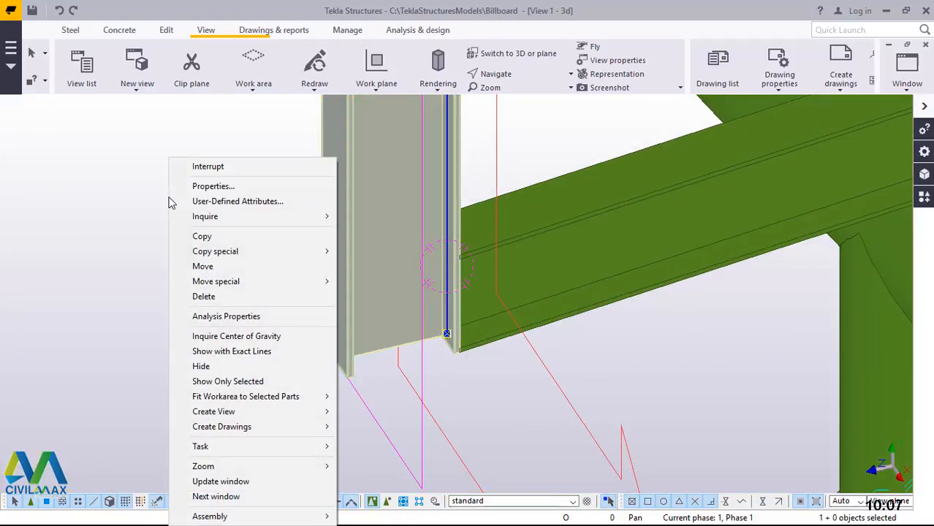
mouse_move(234, 281)
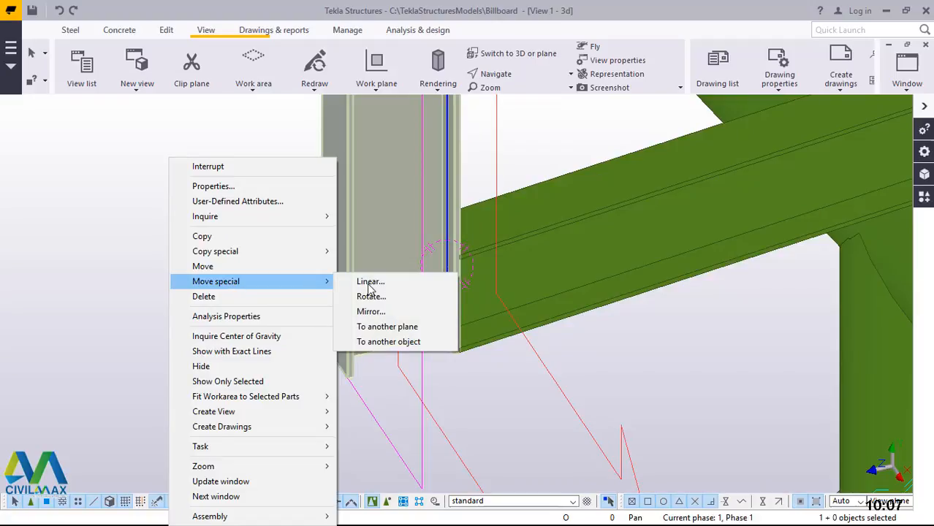
click(370, 282)
scroll(341, 400, down, 3)
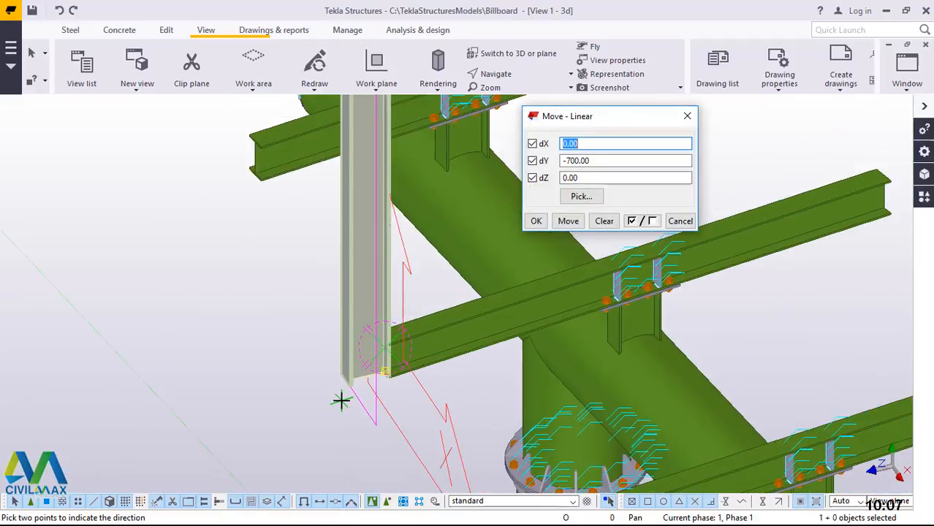
scroll(341, 400, down, 2)
scroll(412, 456, up, 1)
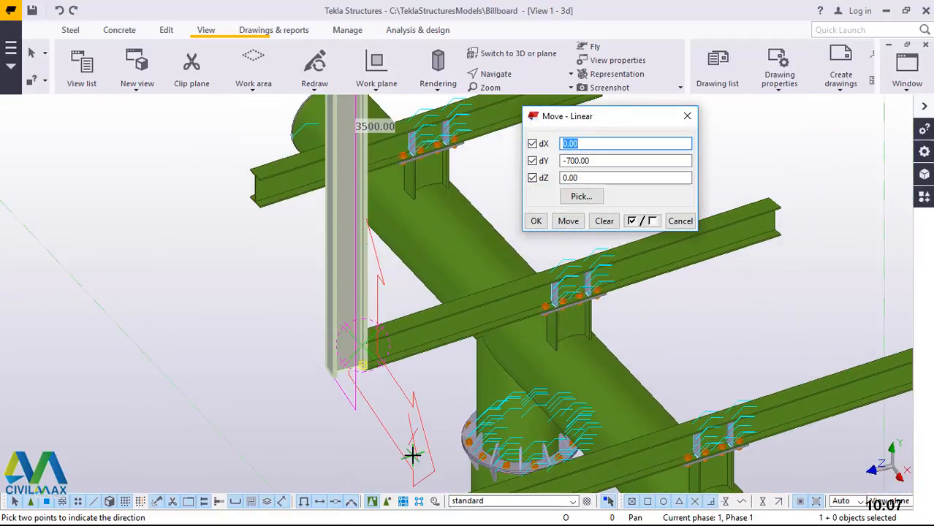
scroll(413, 455, up, 1)
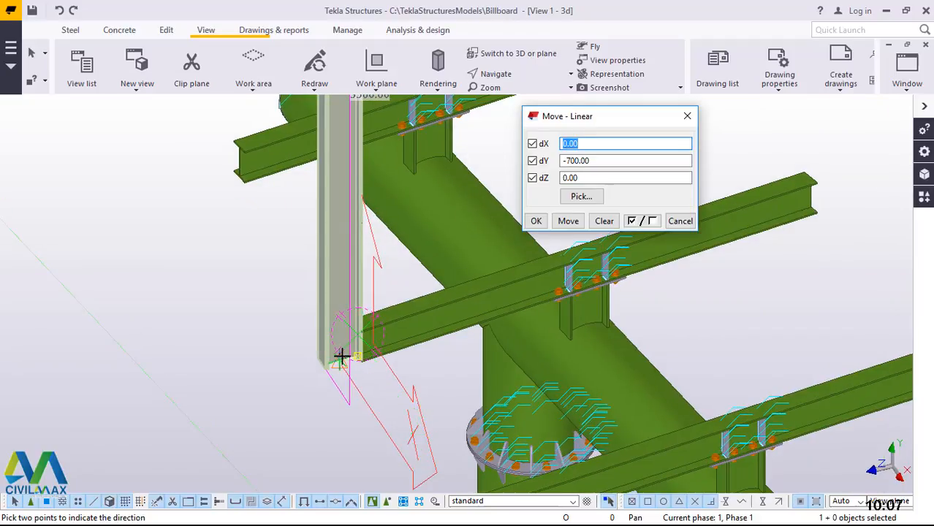
scroll(341, 355, down, 2)
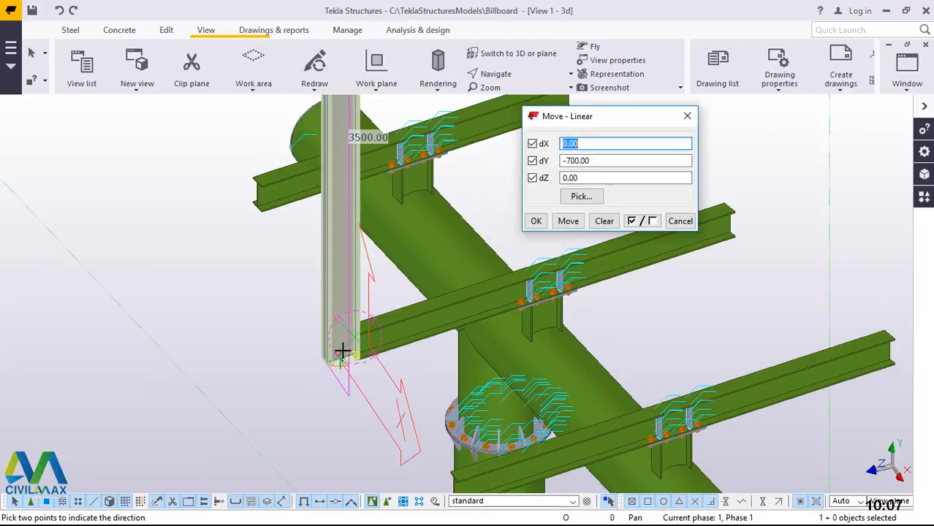
scroll(323, 386, up, 1)
scroll(303, 371, down, 2)
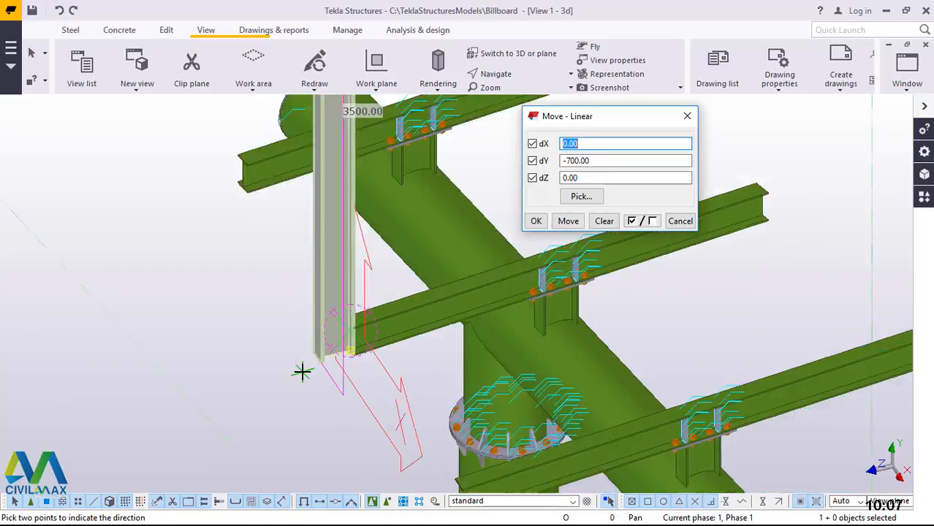
scroll(373, 354, down, 1)
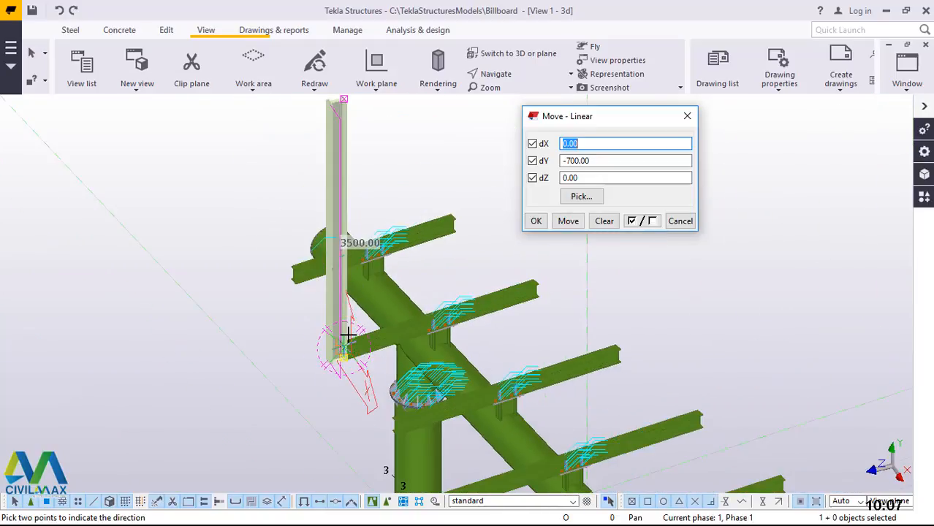
scroll(350, 354, up, 1)
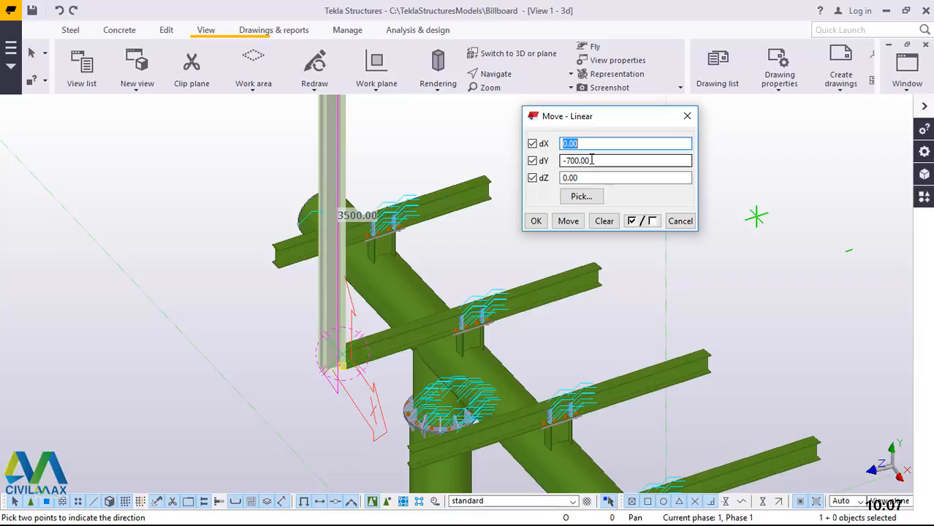
click(568, 223)
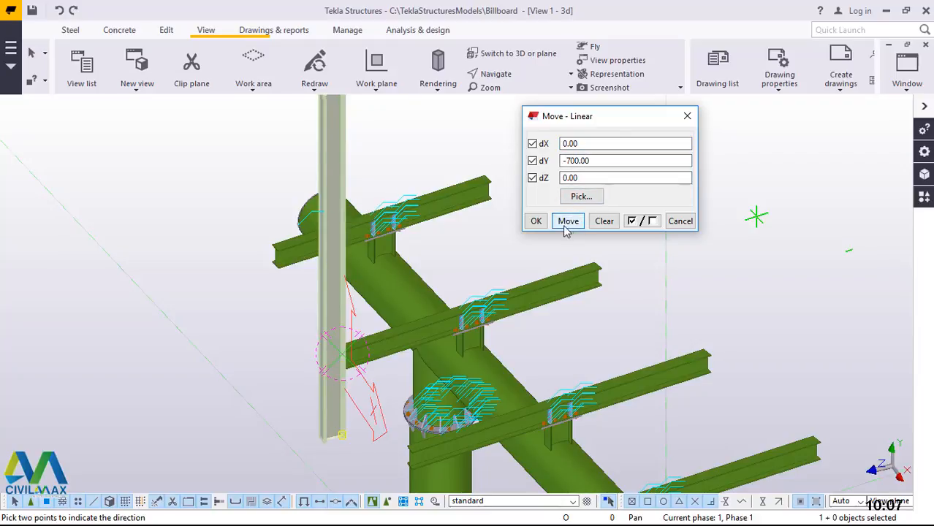
click(535, 220)
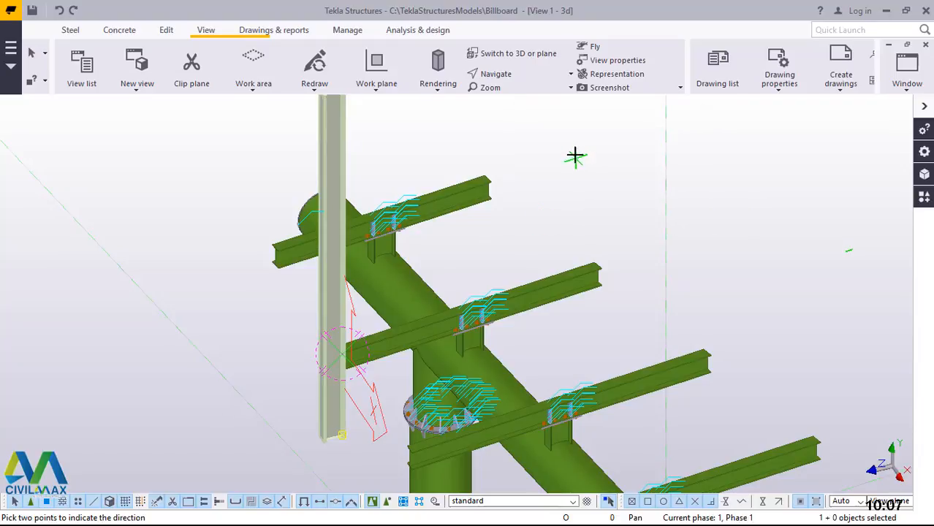
right_click(575, 154)
click(608, 165)
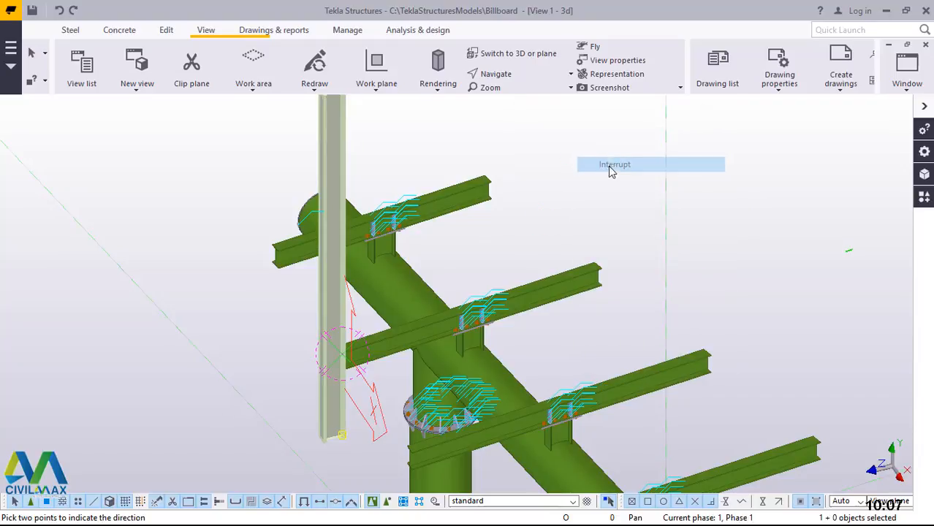
click(576, 188)
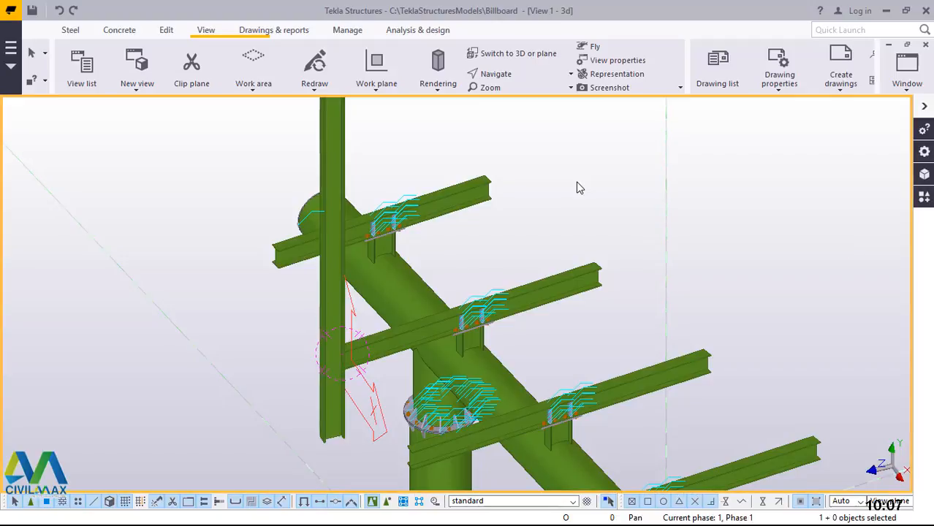
Step: Set the view's rotation centre at the joint with the second cross beam and examine the lowered vertical beam from the opposite side
scroll(328, 375, up, 5)
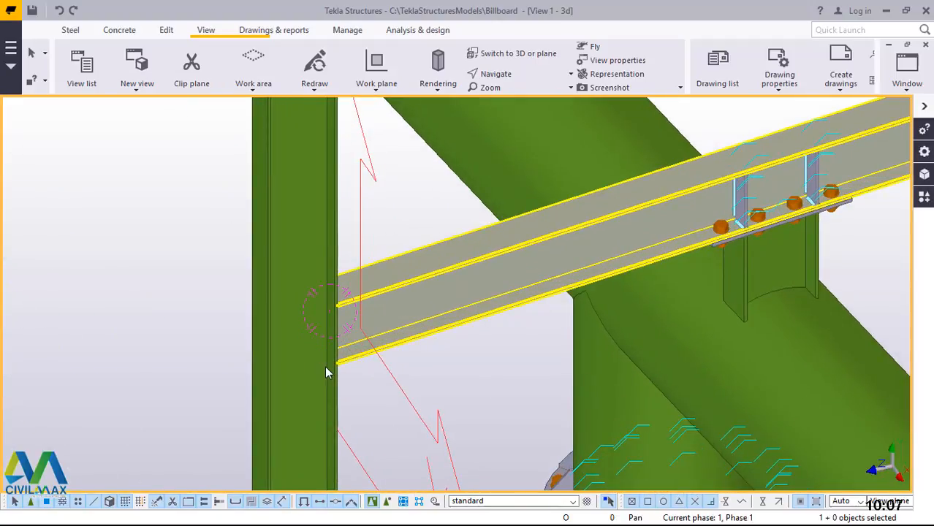
click(504, 78)
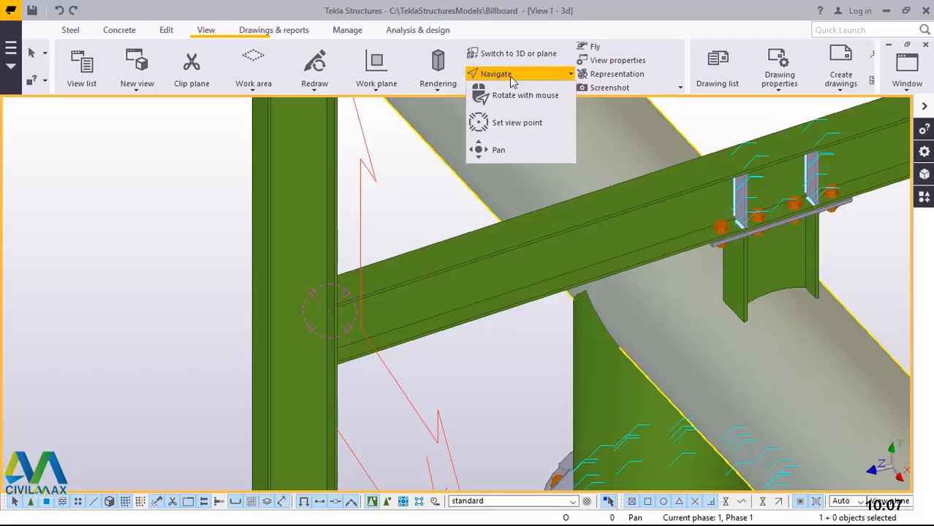
click(521, 97)
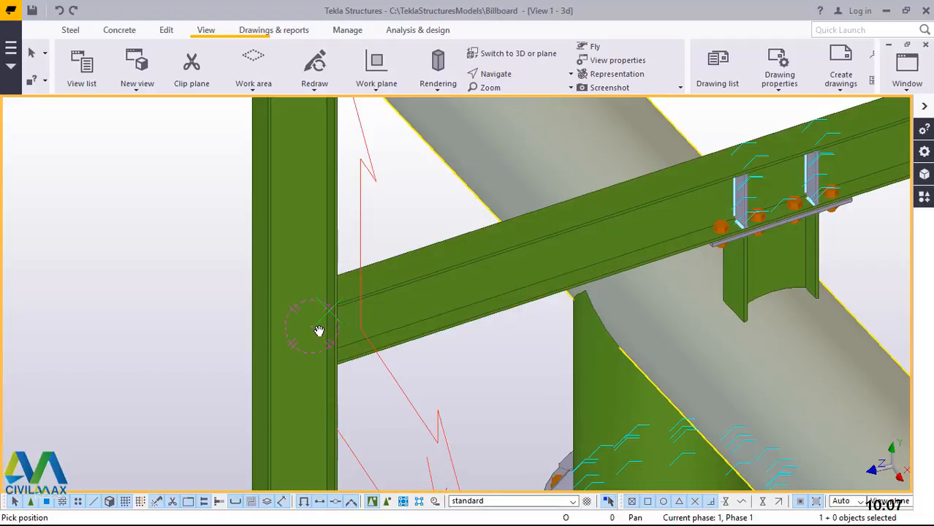
mouse_move(318, 330)
mouse_down()
mouse_move(731, 269)
mouse_move(778, 240)
mouse_move(545, 218)
mouse_move(261, 292)
mouse_move(179, 327)
mouse_move(265, 365)
mouse_up()
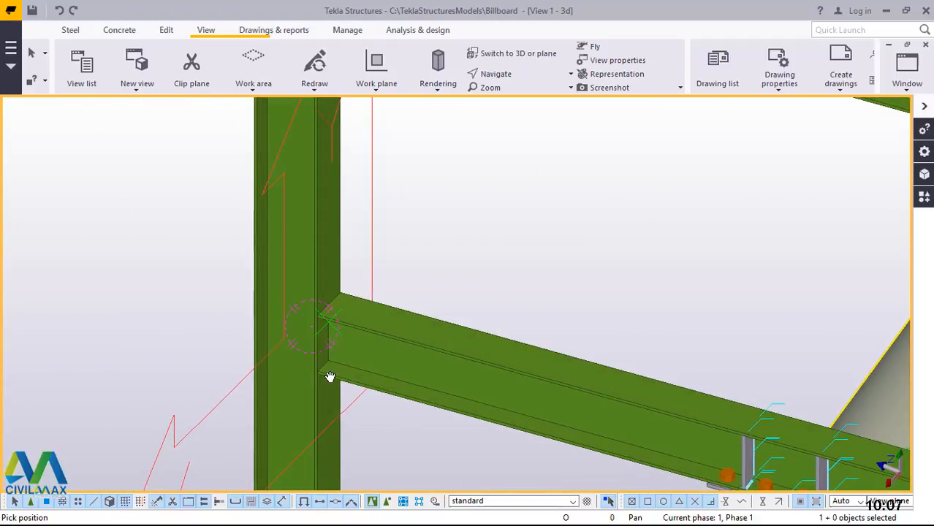
scroll(329, 376, down, 6)
scroll(544, 296, down, 3)
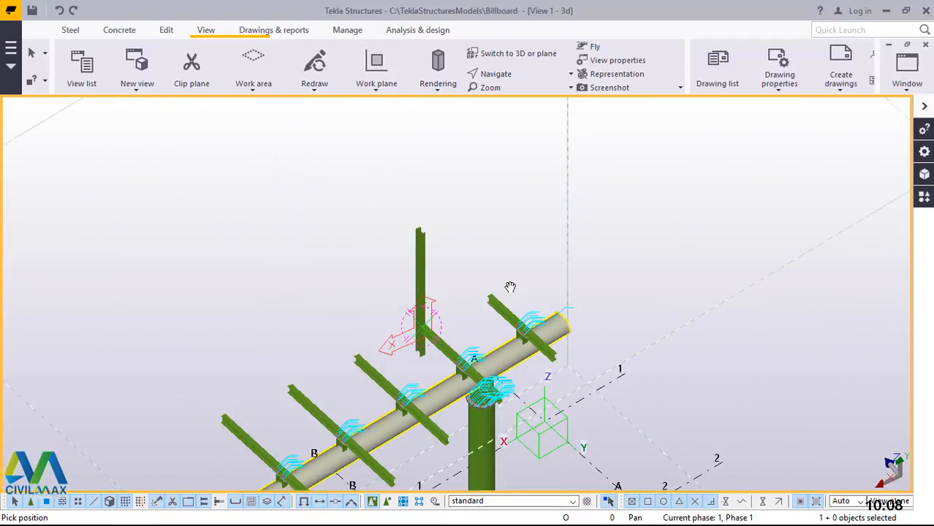
scroll(543, 287, up, 2)
scroll(543, 287, up, 2)
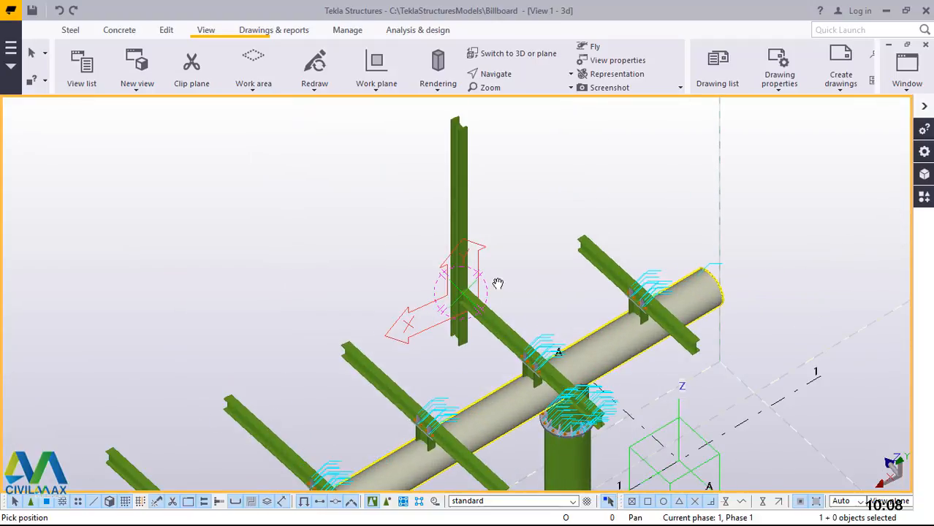
scroll(448, 298, up, 2)
scroll(376, 330, up, 4)
scroll(378, 329, up, 1)
right_click(559, 192)
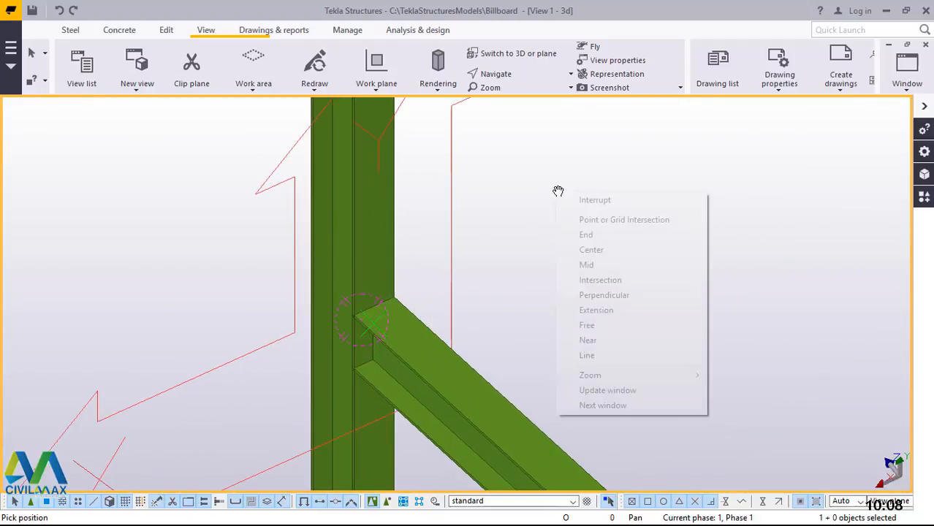
click(579, 197)
click(398, 325)
Step: Start copying the vertical beam, using the midpoint of the second cross beam's top-flange end edge as the copy origin
scroll(397, 321, up, 2)
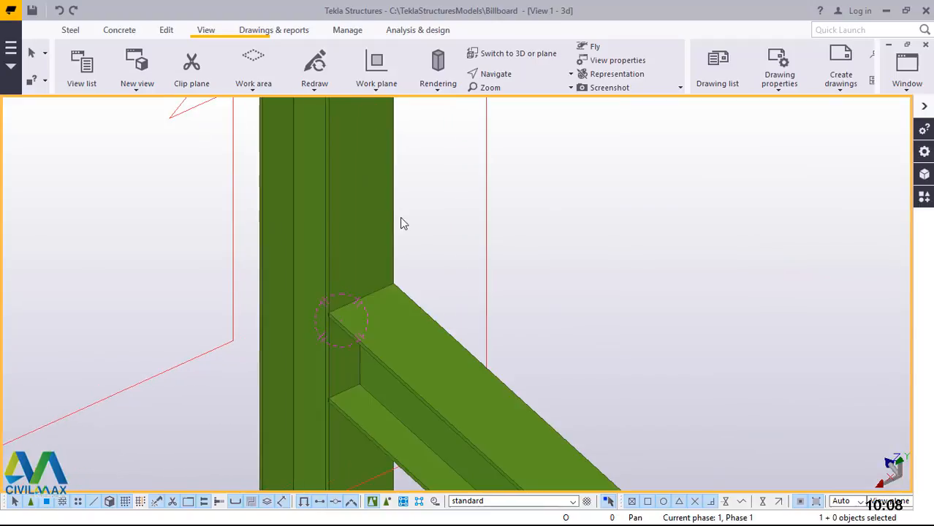
click(350, 150)
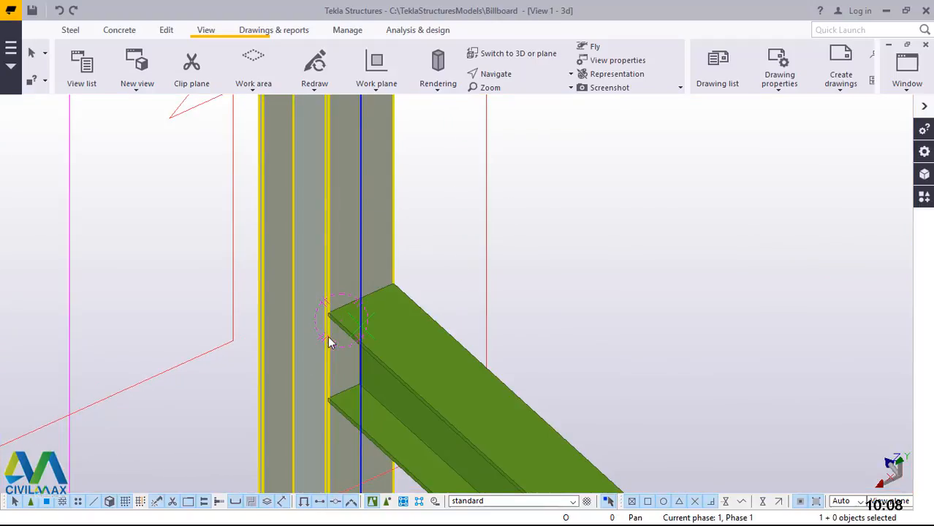
scroll(327, 341, down, 5)
right_click(454, 252)
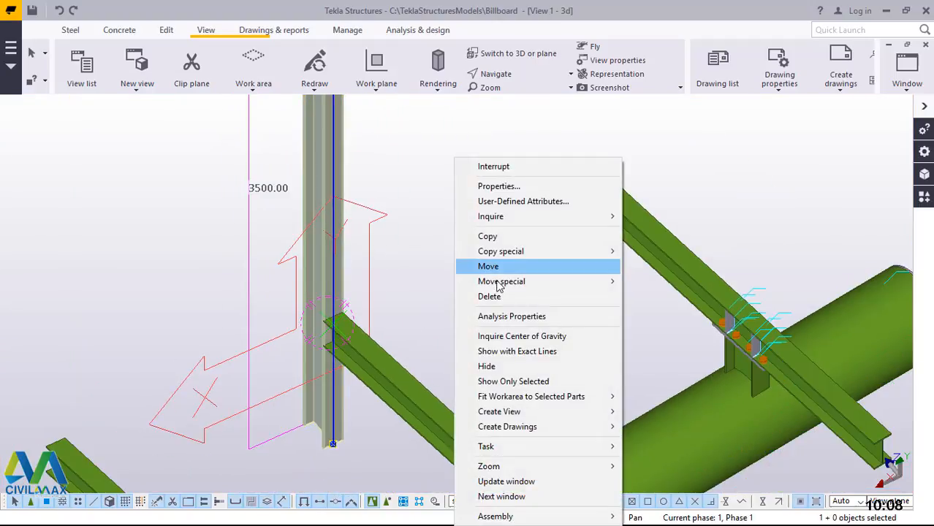
click(516, 241)
scroll(337, 317, up, 5)
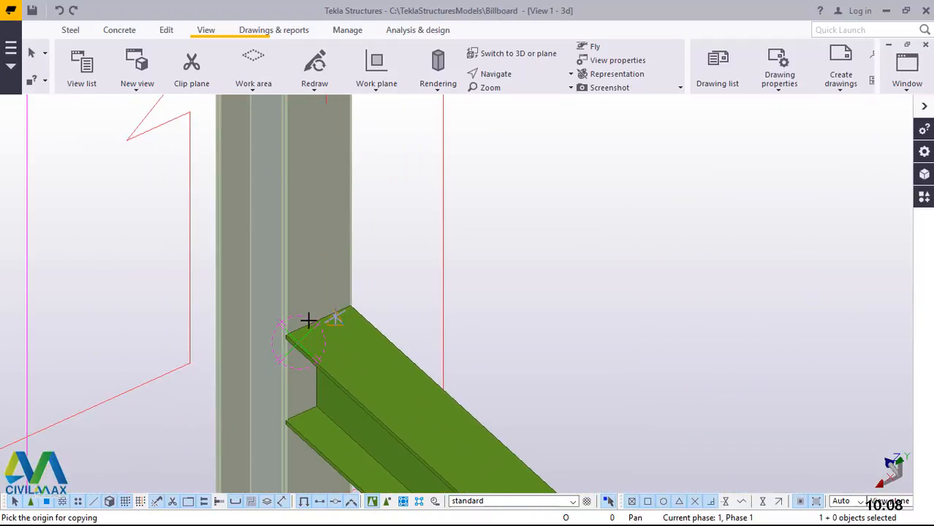
scroll(307, 320, up, 3)
scroll(279, 342, up, 2)
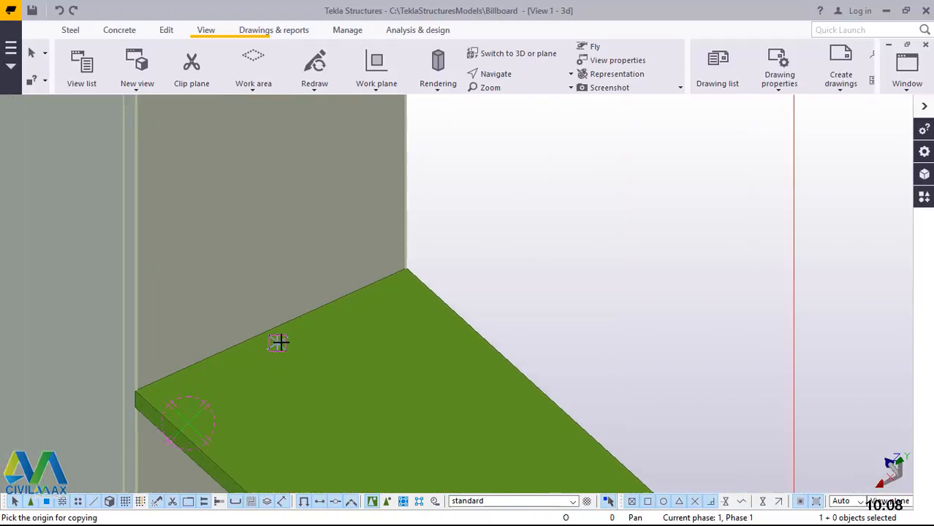
scroll(278, 342, up, 1)
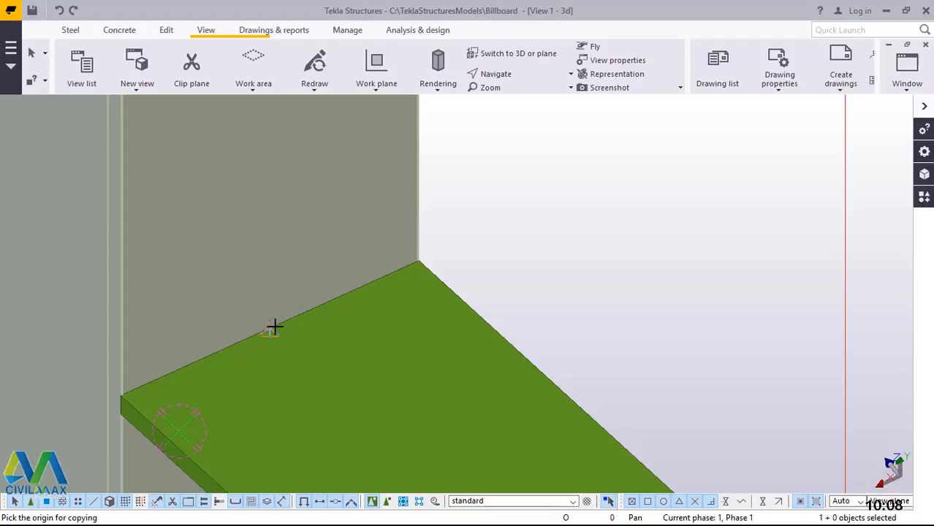
scroll(273, 327, down, 2)
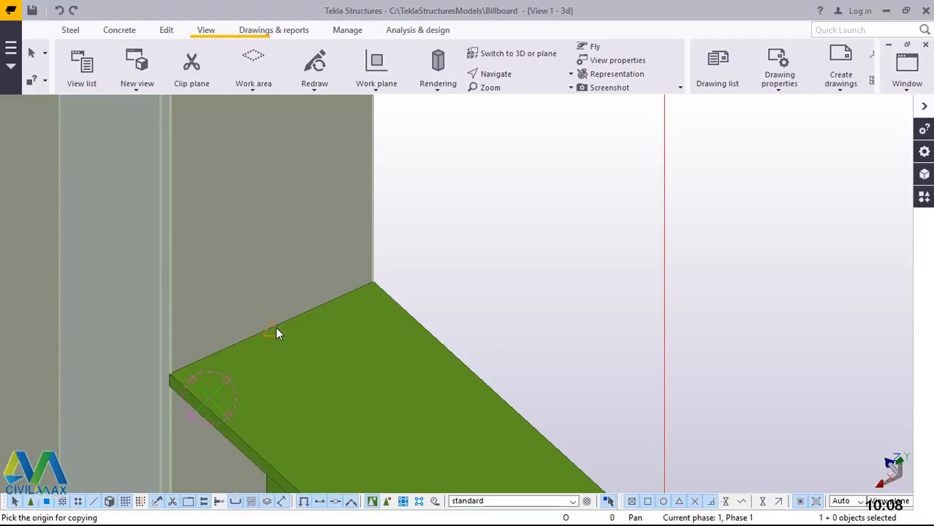
click(275, 330)
Step: Place a copy of the vertical beam at the midpoint of the third cross beam's top-flange end edge
scroll(240, 371, down, 4)
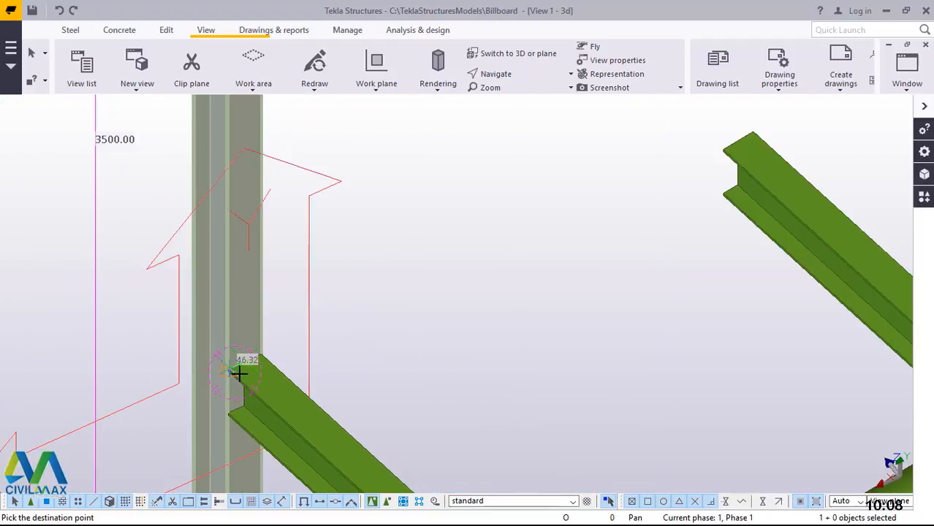
scroll(240, 373, down, 4)
scroll(567, 294, down, 2)
scroll(361, 377, up, 2)
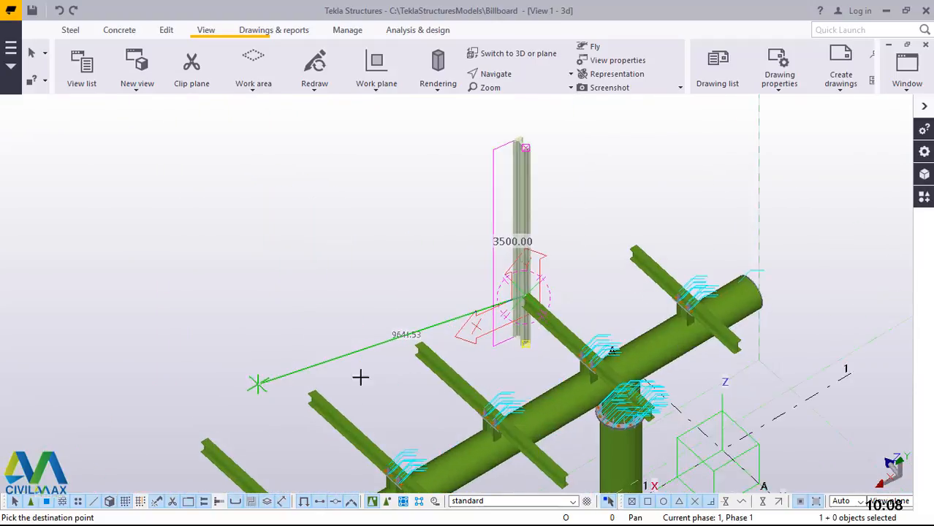
scroll(482, 327, up, 3)
scroll(476, 311, up, 3)
scroll(474, 307, up, 3)
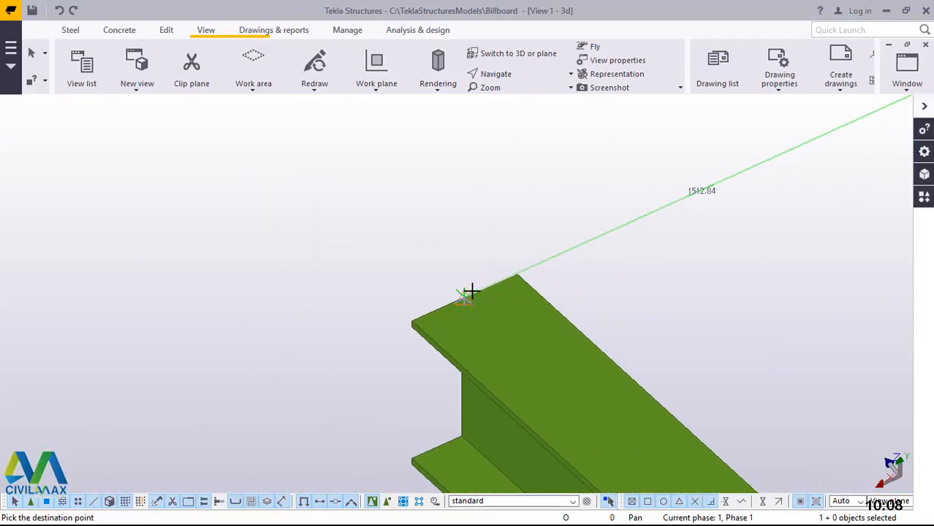
click(464, 303)
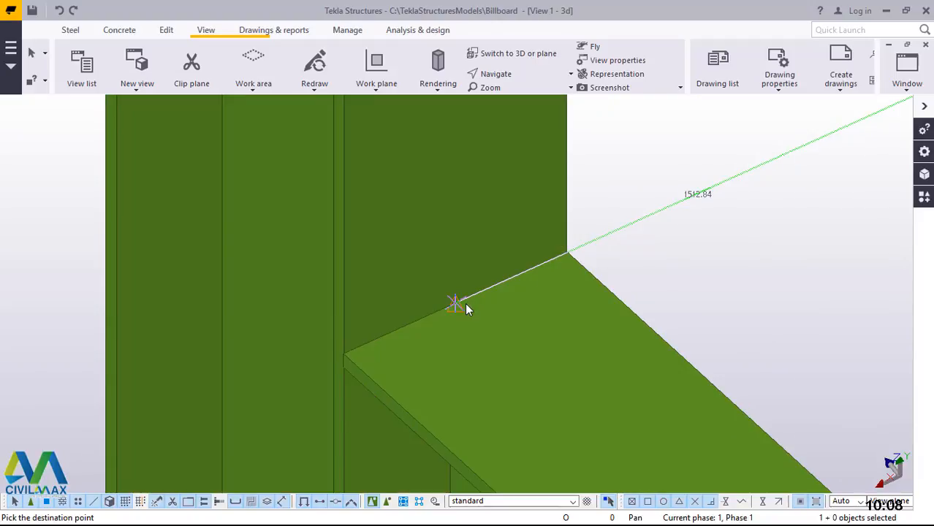
Step: Place a copy of the vertical beam at the midpoint of the fourth cross beam's top-flange end edge
scroll(525, 225, down, 6)
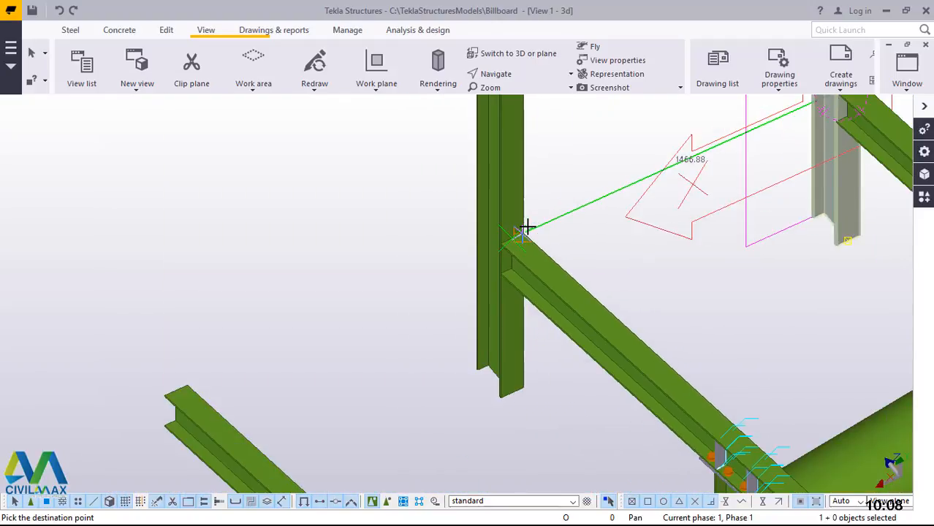
scroll(333, 323, up, 2)
scroll(333, 323, up, 5)
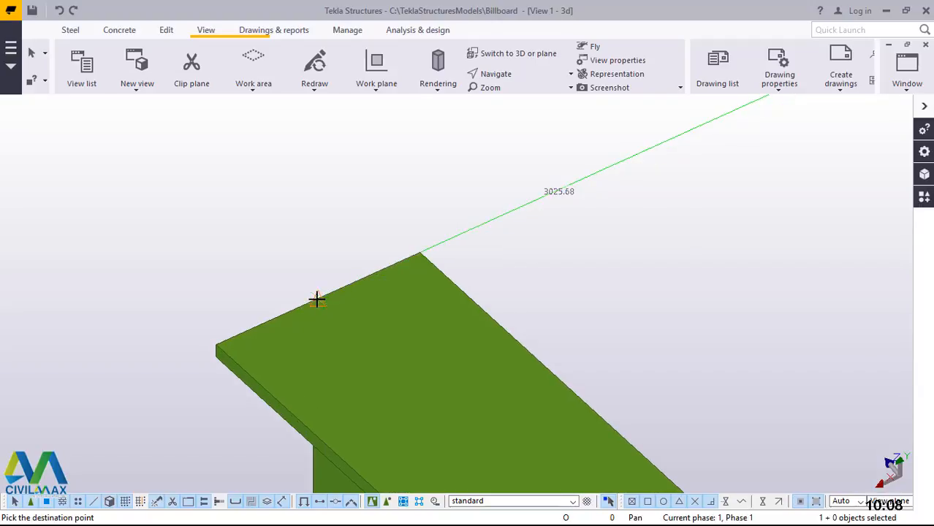
click(319, 301)
Step: Place a copy of the vertical beam on the top-flange end edge of the fifth cross beam
scroll(486, 259, down, 8)
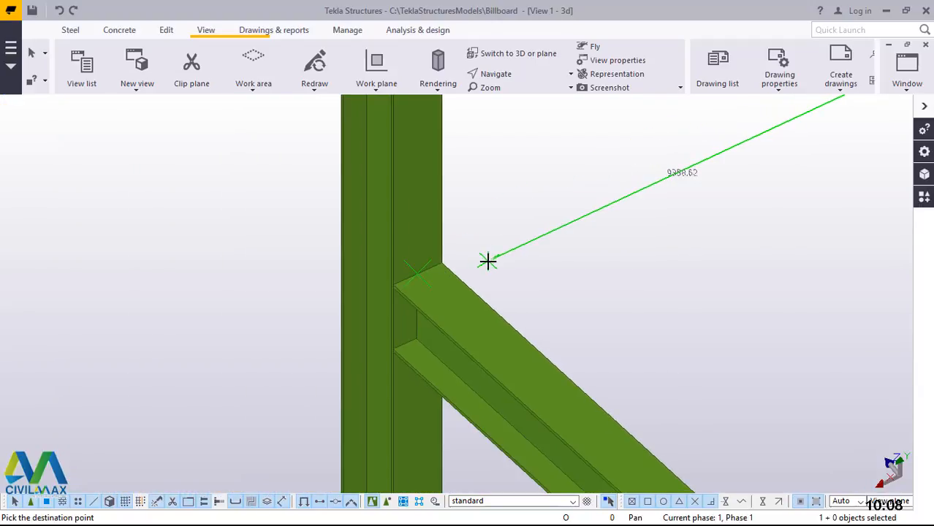
scroll(351, 310, up, 8)
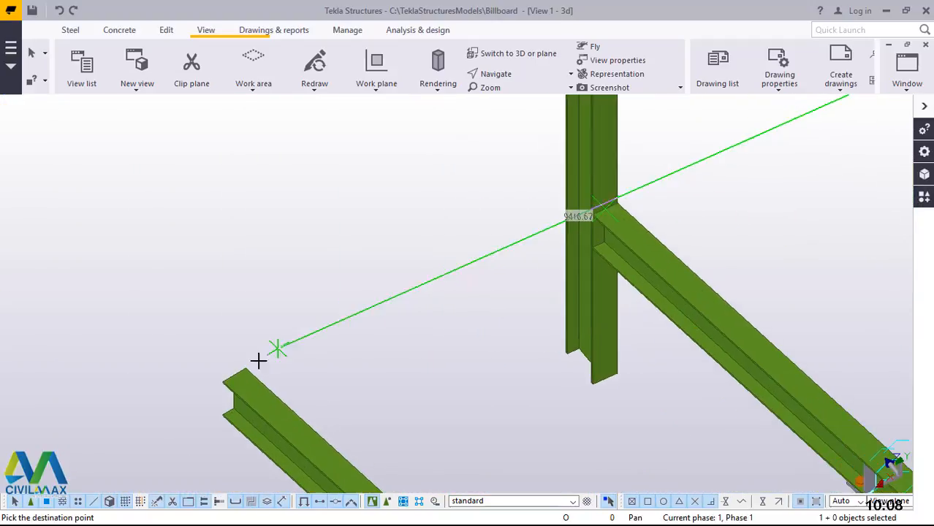
scroll(242, 369, up, 2)
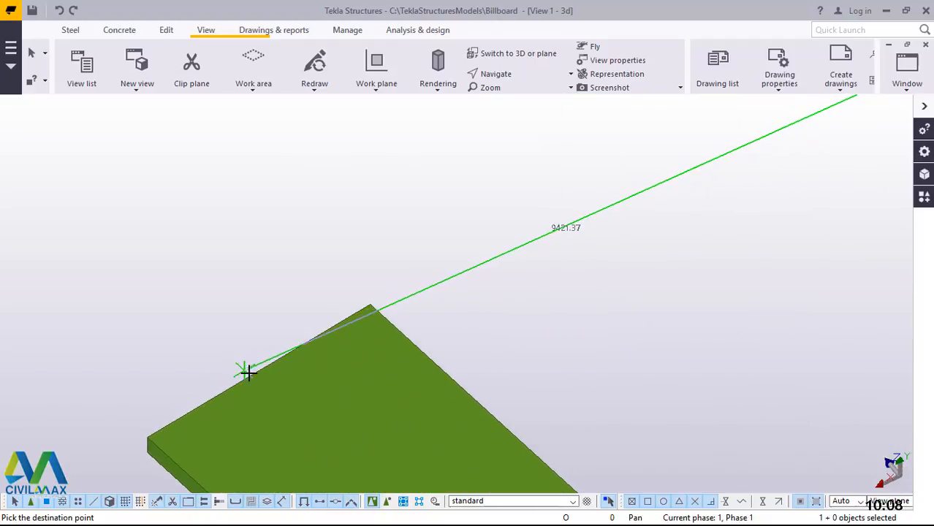
click(255, 374)
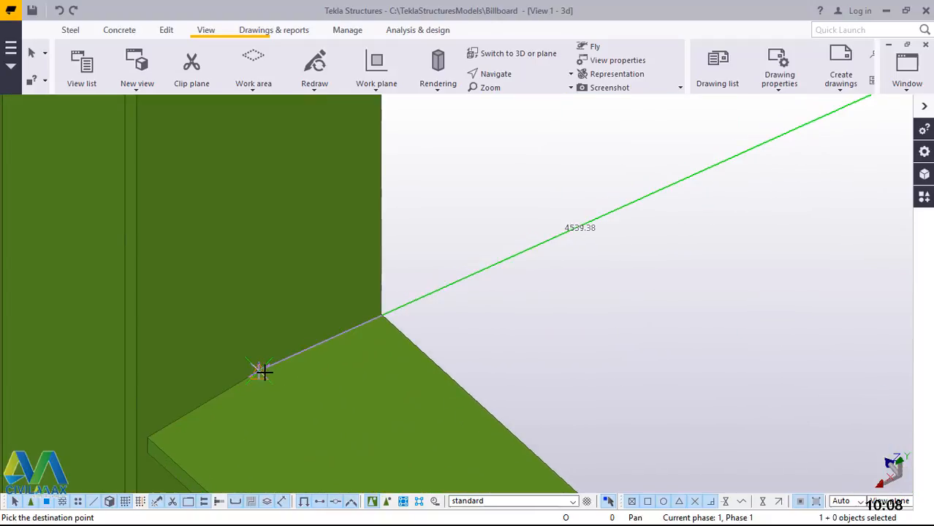
Step: Place a copy of the vertical beam on the first cross beam's top-flange end edge and end the copying
scroll(234, 300, down, 6)
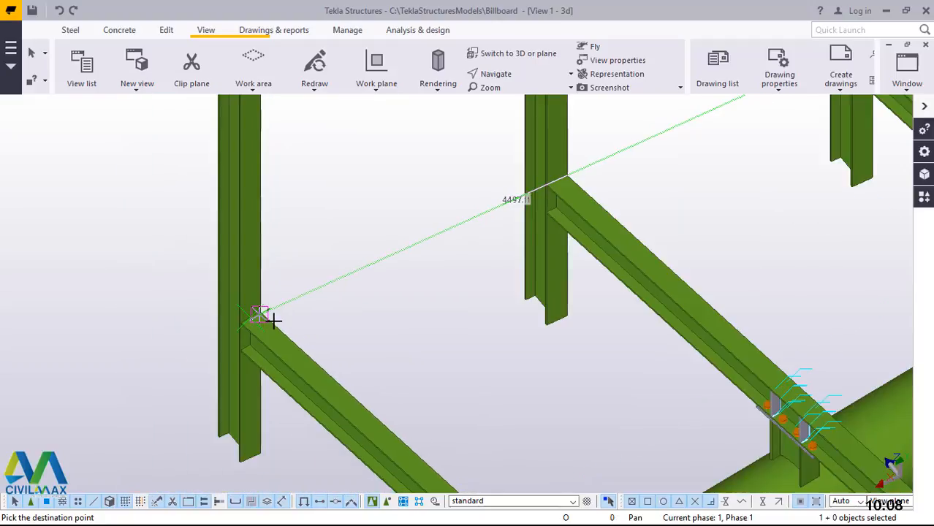
scroll(288, 317, down, 3)
scroll(292, 319, down, 1)
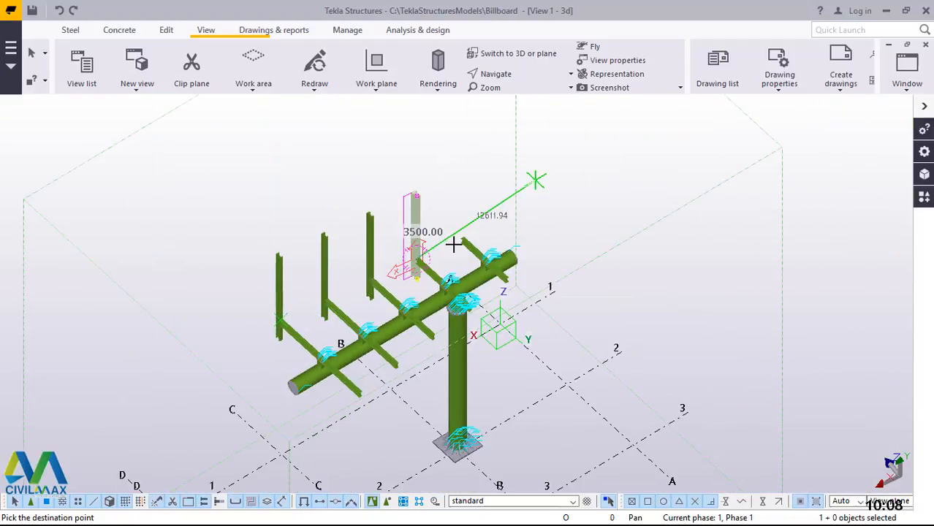
scroll(455, 244, up, 5)
scroll(415, 279, up, 6)
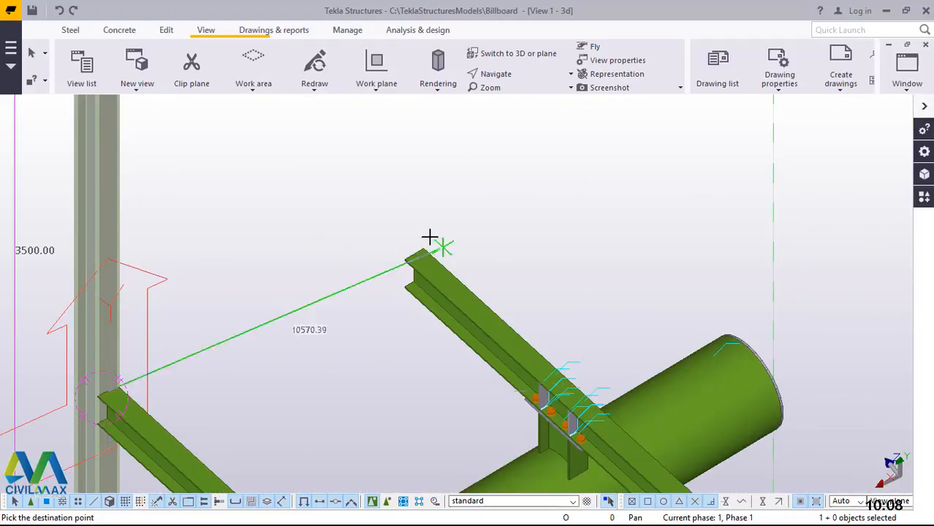
scroll(414, 289, up, 3)
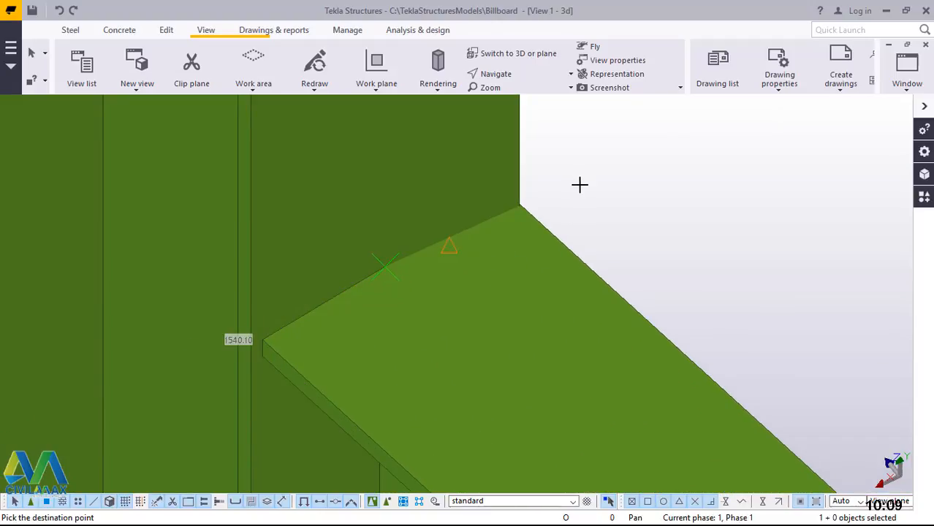
right_click(582, 182)
click(598, 187)
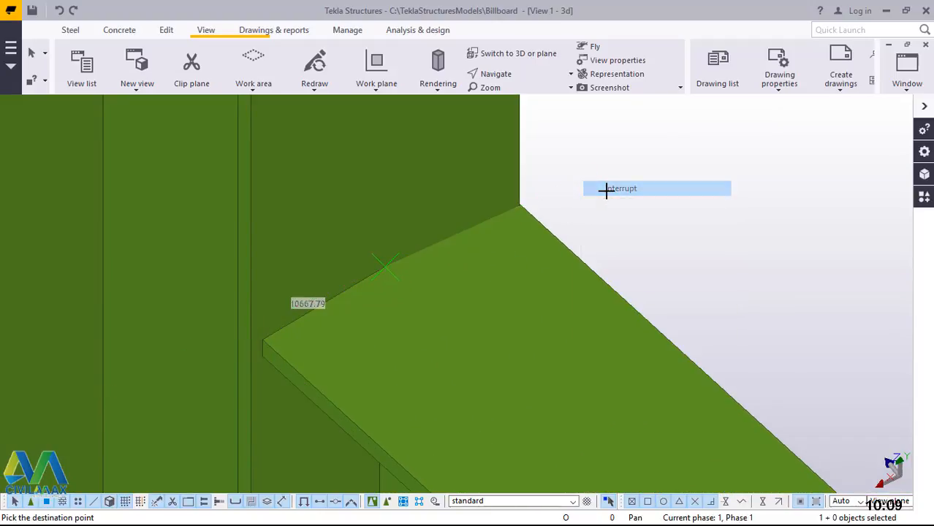
Step: Clear the selection and examine the row of vertical beams along the whole billboard frame
scroll(439, 351, down, 3)
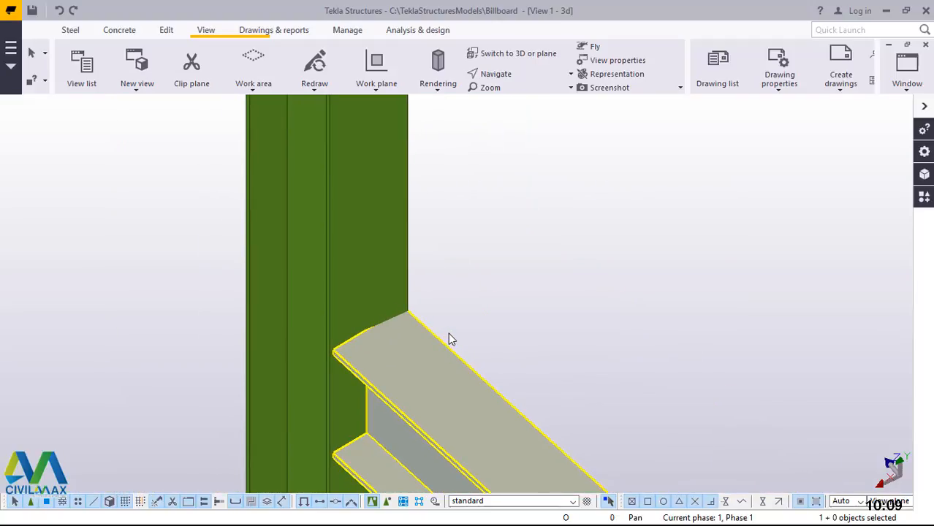
scroll(448, 333, down, 8)
scroll(450, 330, down, 2)
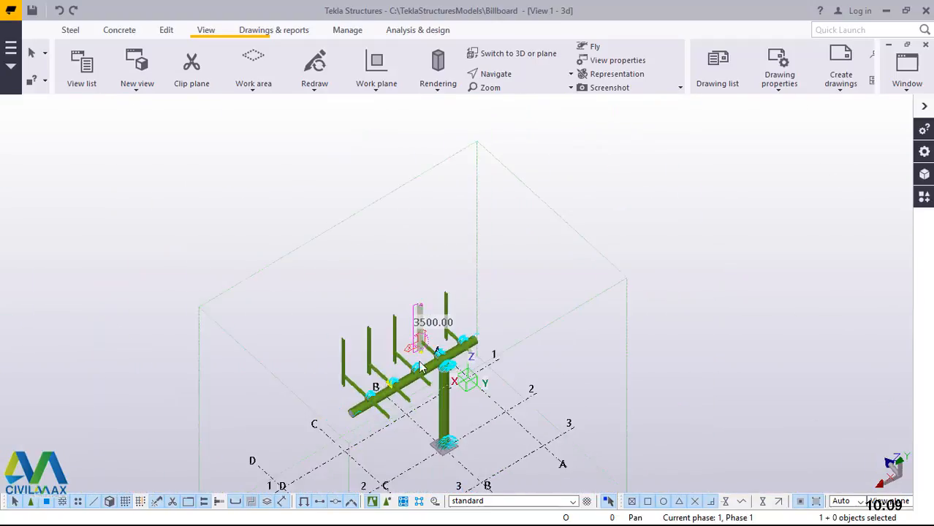
scroll(386, 381, up, 2)
click(594, 211)
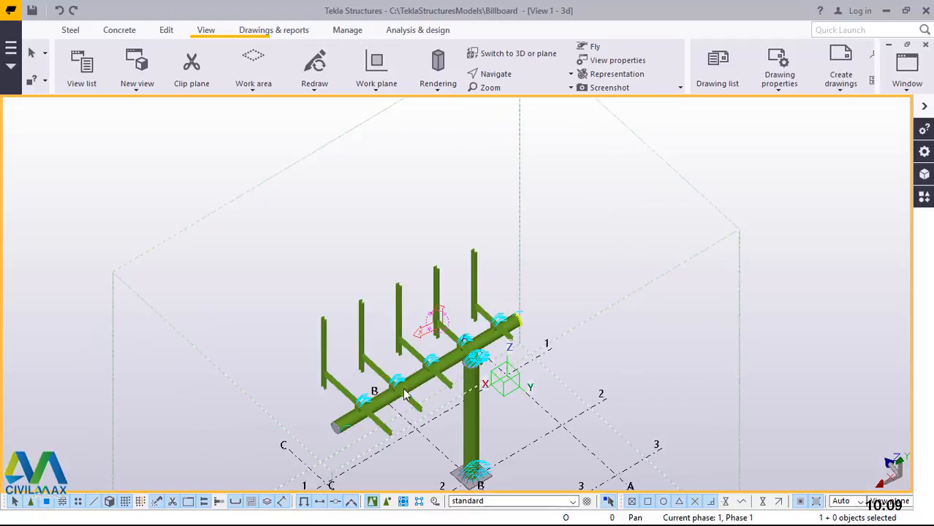
scroll(409, 391, up, 3)
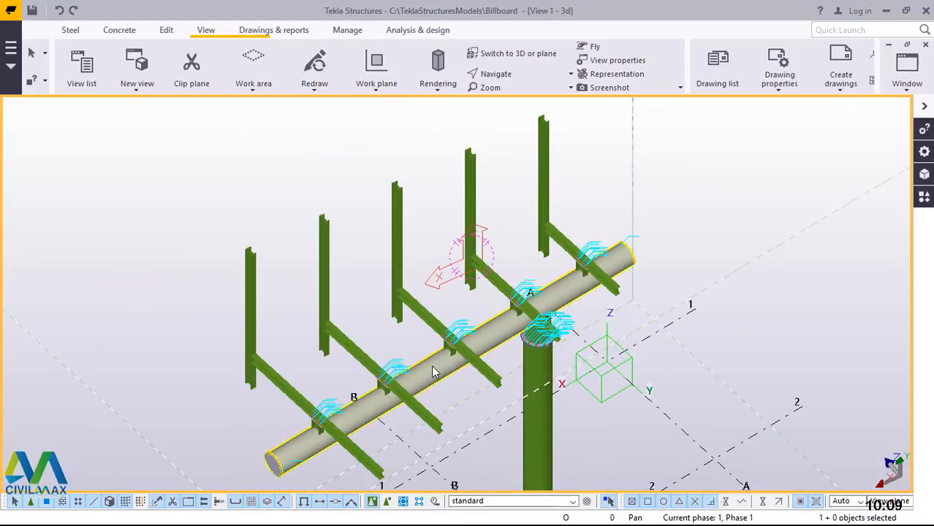
scroll(432, 373, down, 2)
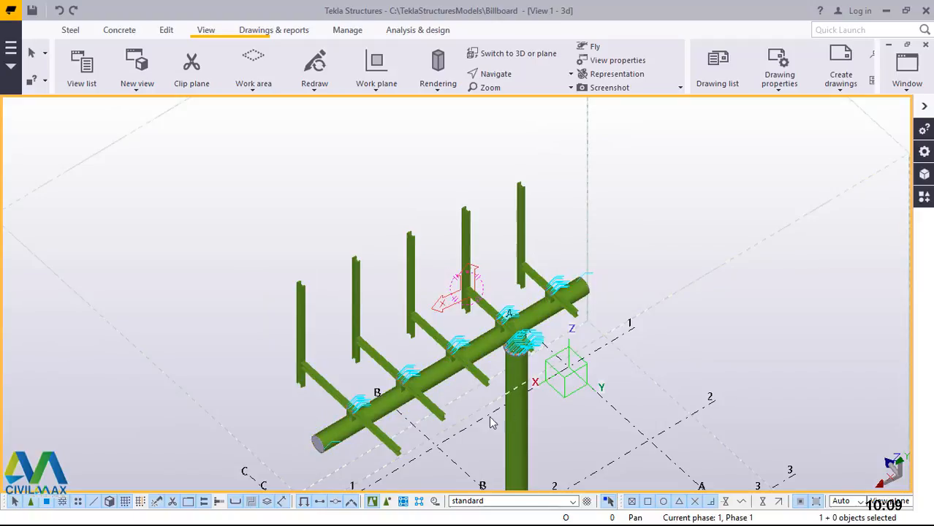
Step: Select all five vertical beams together, leaving the cross beams, their connections and the horizontal pipe out of the selection
drag(429, 231, 282, 303)
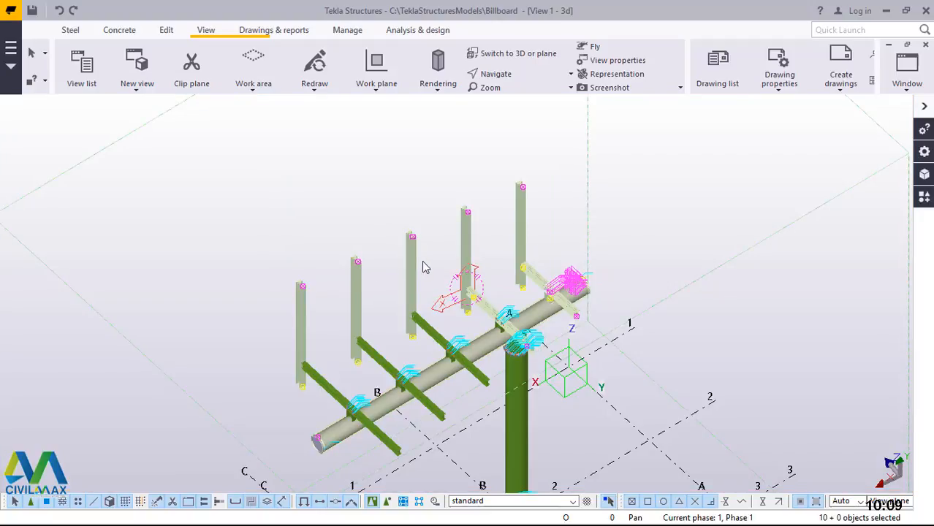
scroll(553, 266, up, 6)
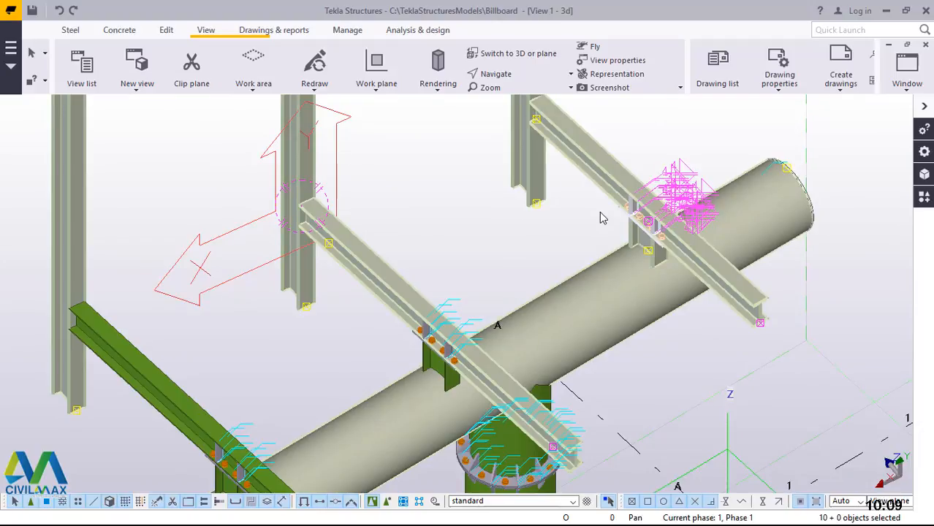
ctrl+click(378, 279)
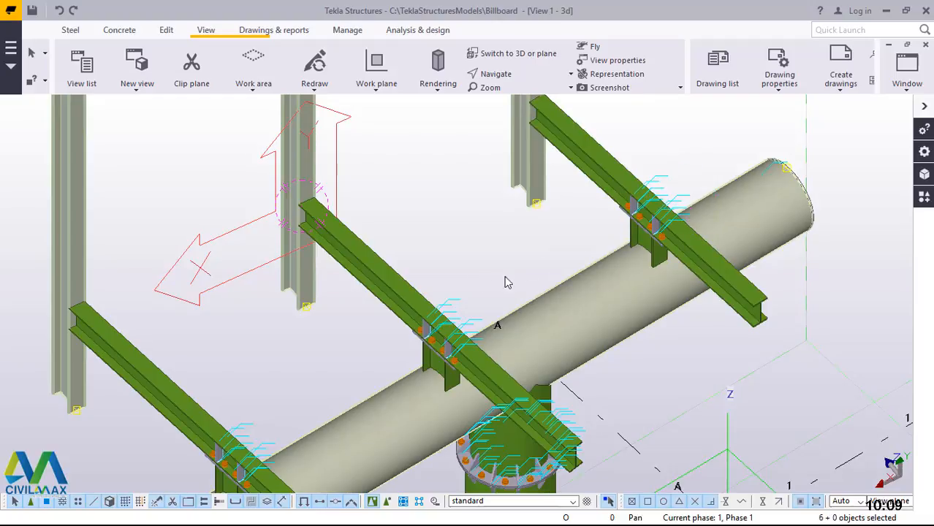
scroll(525, 273, down, 5)
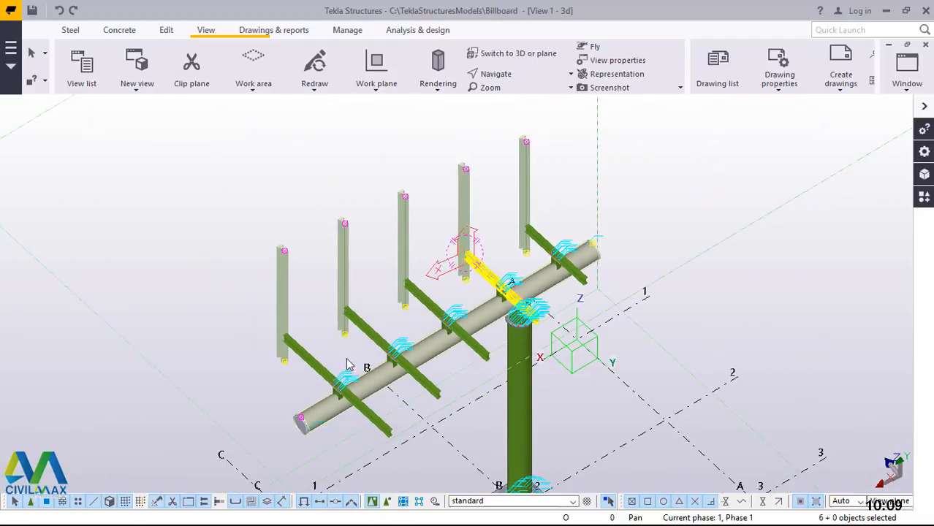
scroll(289, 442, up, 2)
scroll(337, 440, up, 2)
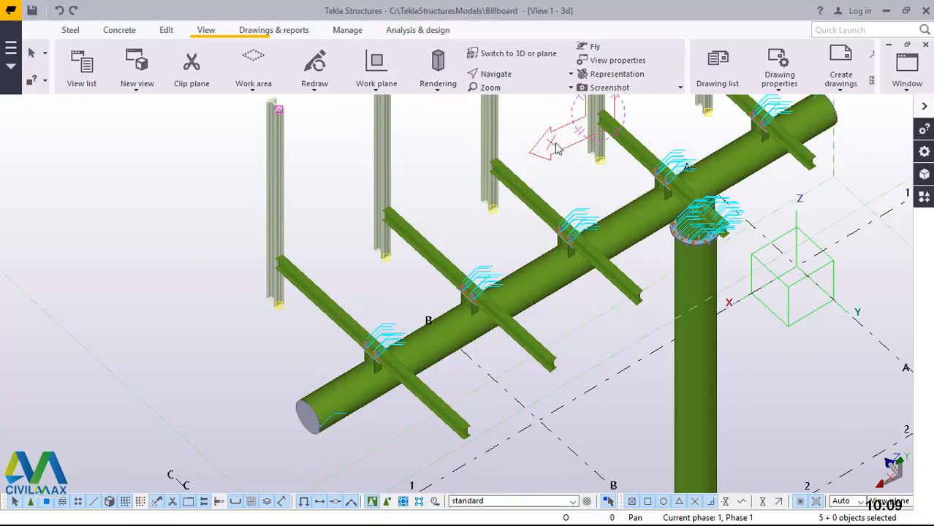
Step: Set the view's rotation centre beside the horizontal pipe and examine the selected vertical beams from the billboard's opposite side
click(509, 75)
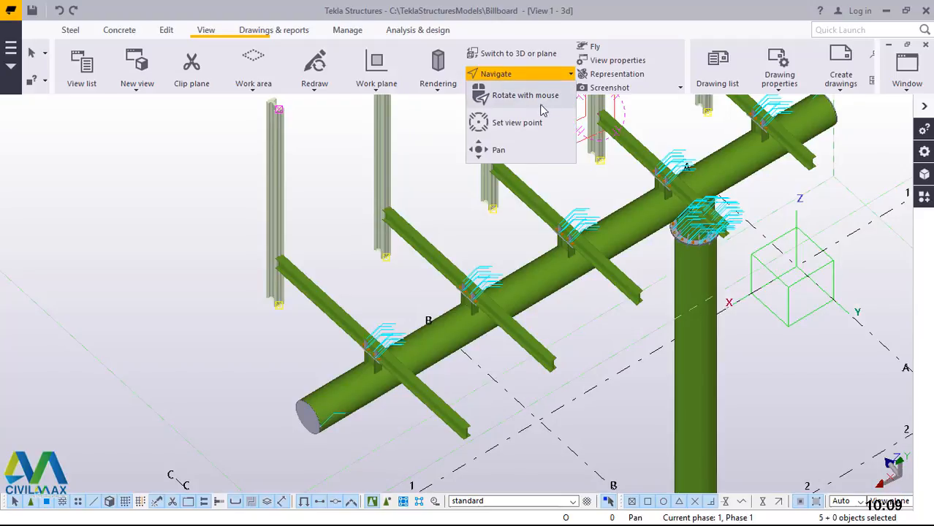
click(532, 98)
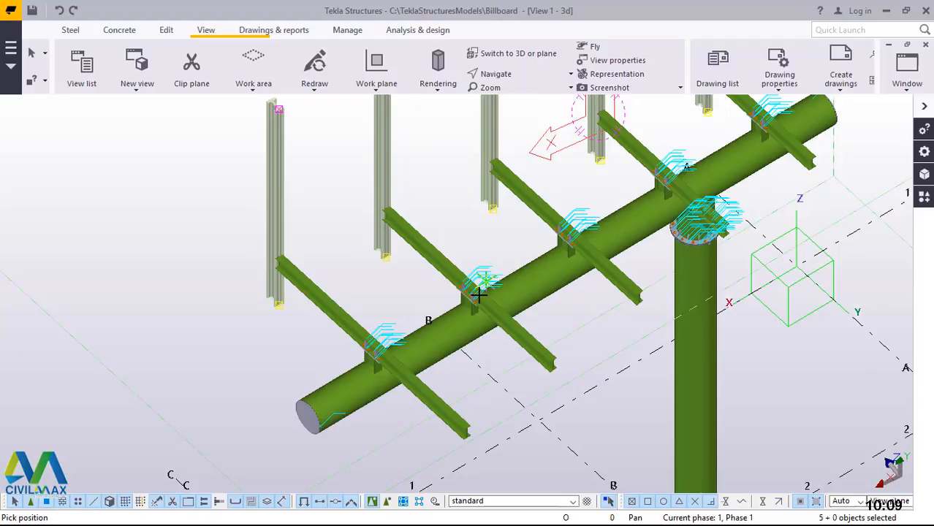
click(449, 345)
ctrl+middle_drag(451, 347, 750, 302)
right_click(614, 196)
click(644, 204)
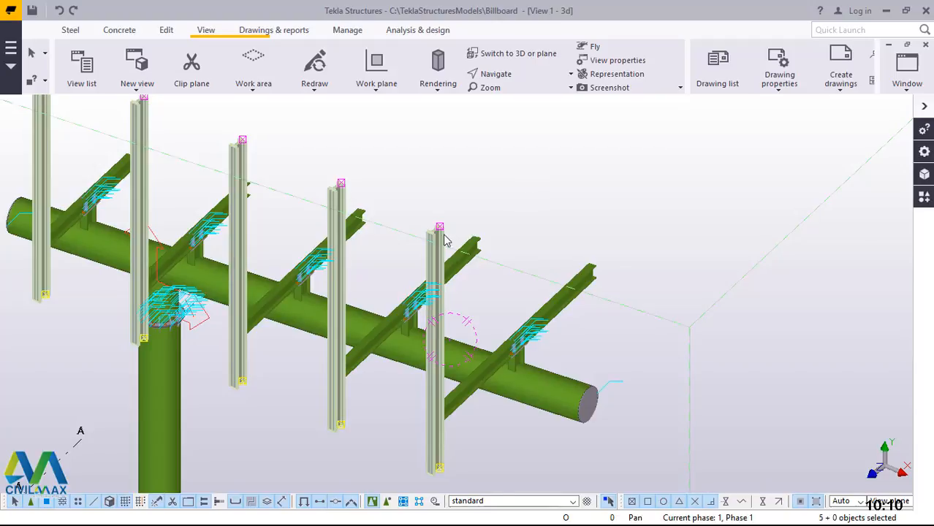
Step: Place the work plane horizontally on the grid plane at grid line 2, between grid lines A and B
scroll(406, 365, down, 5)
scroll(379, 388, up, 1)
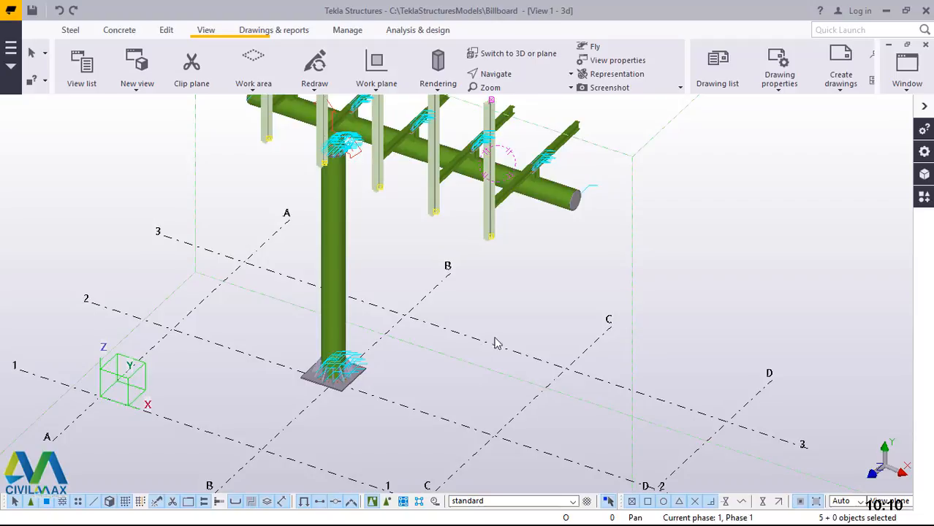
click(204, 33)
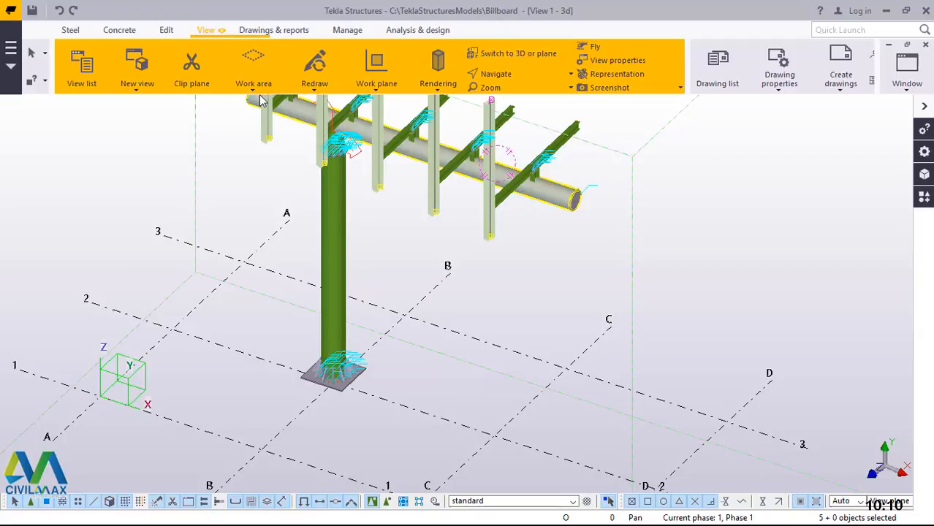
click(378, 91)
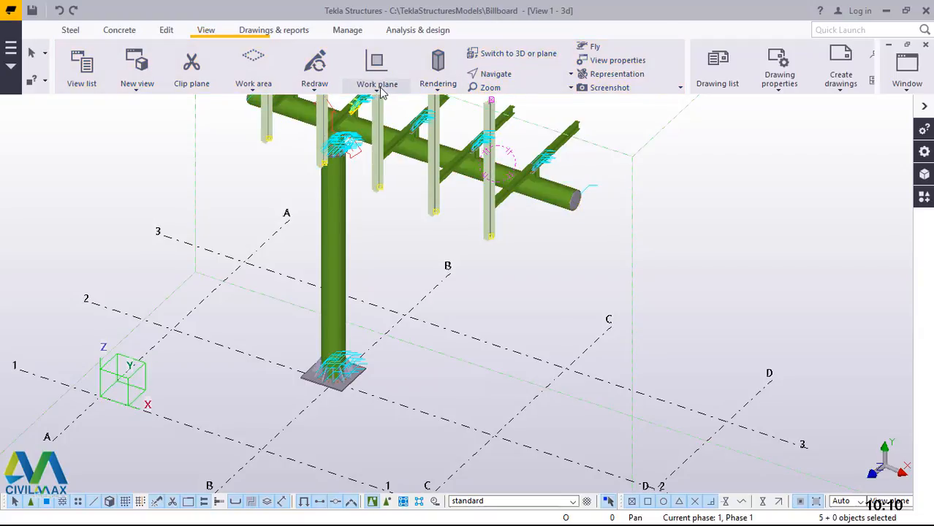
click(387, 117)
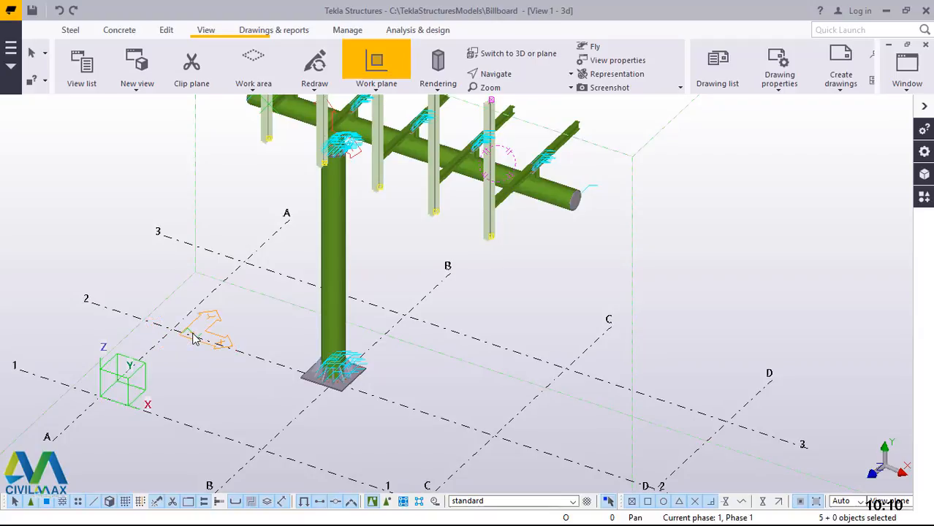
click(194, 337)
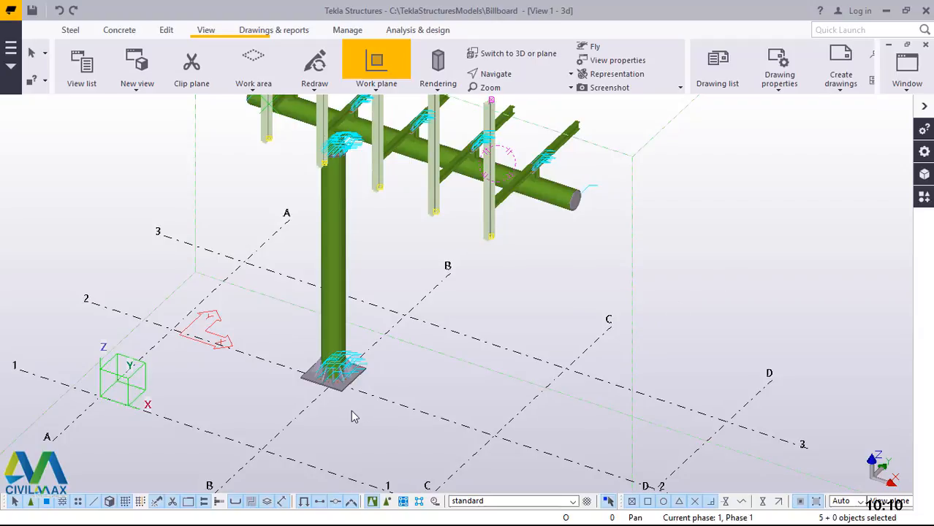
Step: Switch the model view from 3D to plan and end the work plane command, keeping the five vertical beams selected
scroll(352, 417, down, 2)
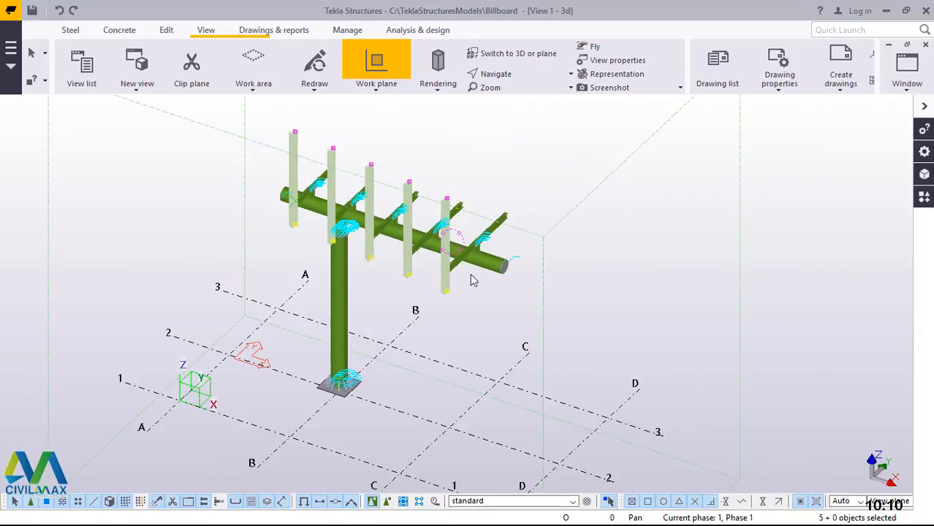
click(510, 57)
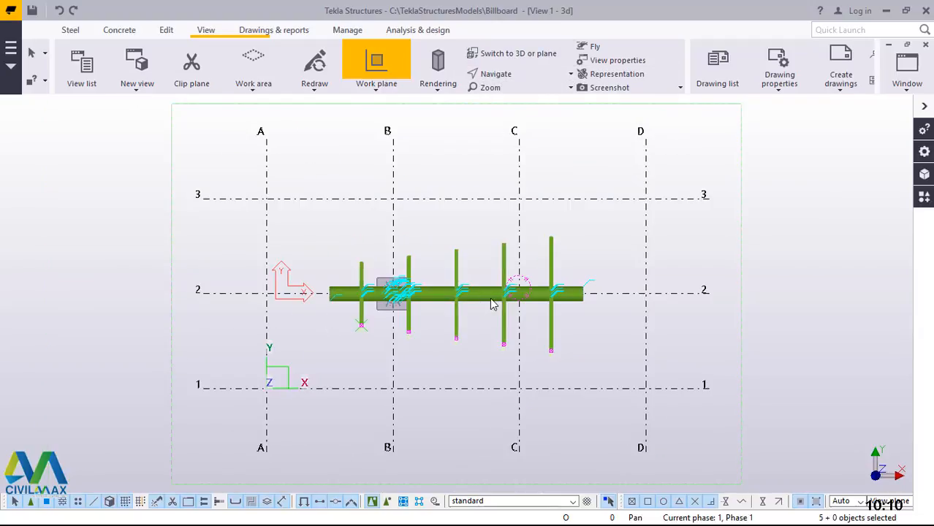
scroll(491, 305, up, 2)
scroll(491, 304, up, 1)
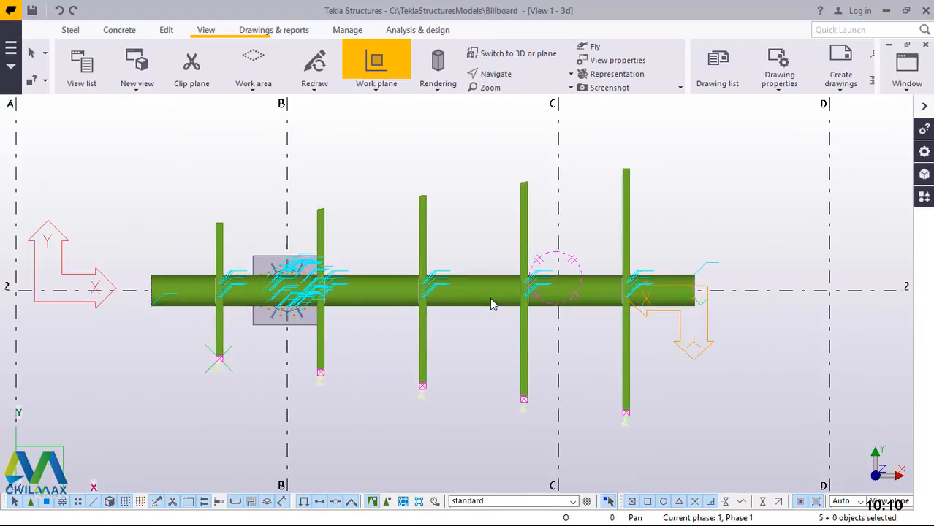
right_click(390, 139)
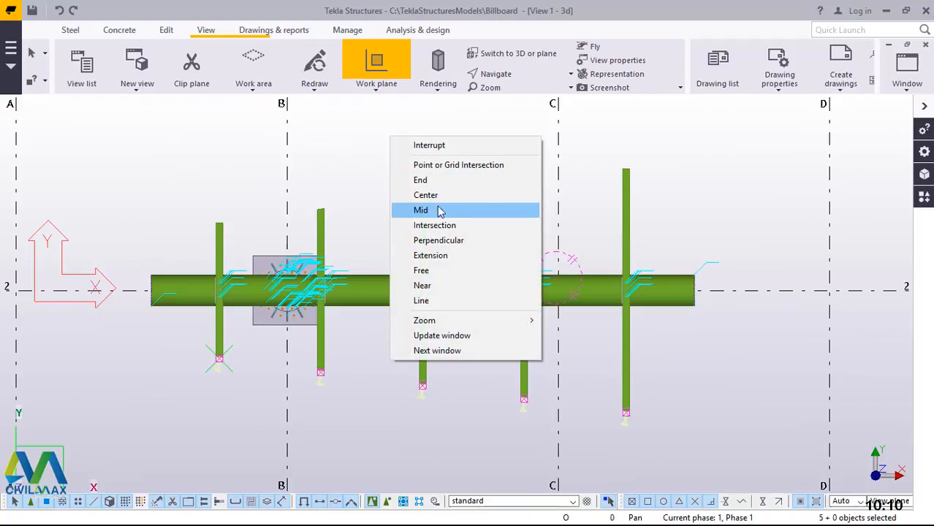
click(429, 145)
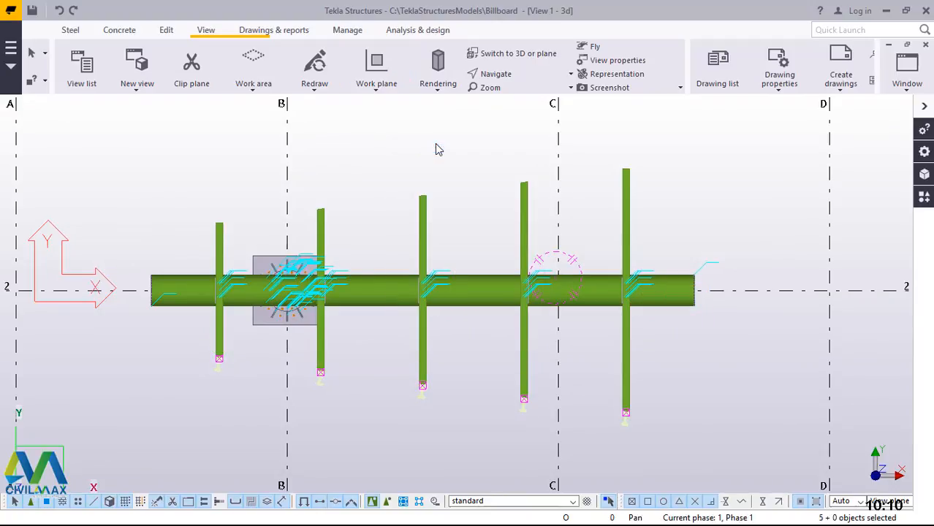
Step: Mirror-copy the five selected vertical beams about grid line 2, picking its intersections with grid lines A and D, and end the command
right_click(387, 136)
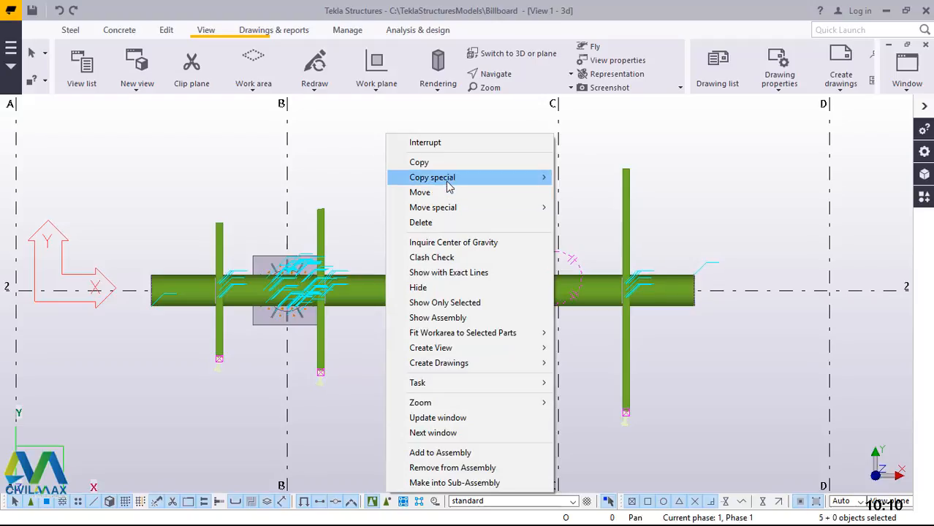
mouse_move(447, 180)
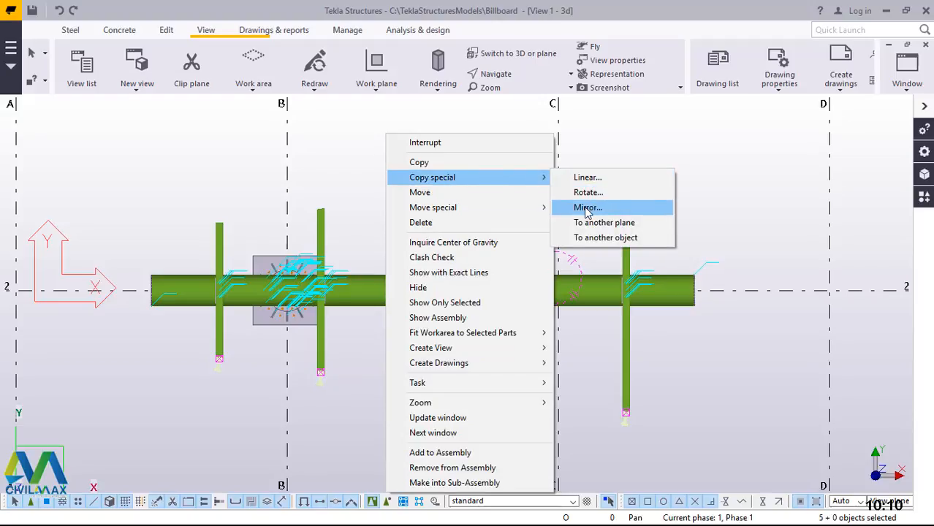
click(587, 207)
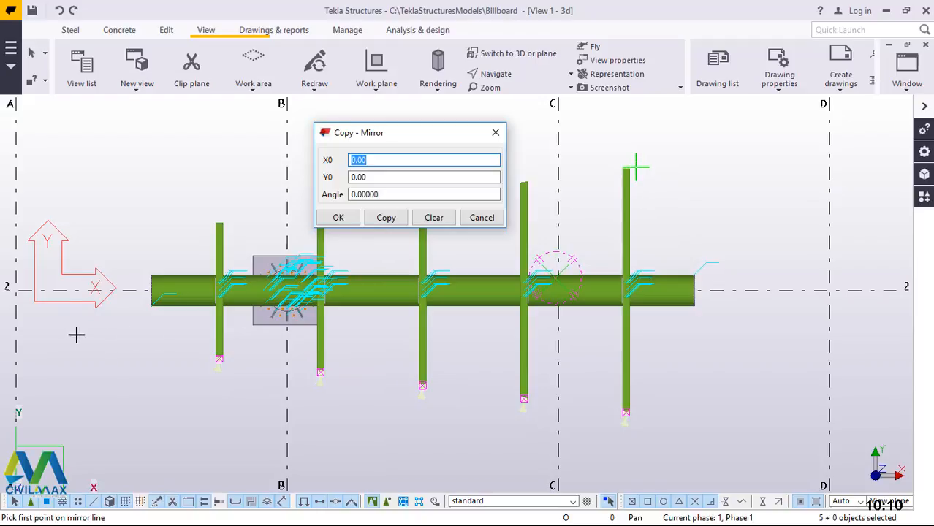
click(15, 290)
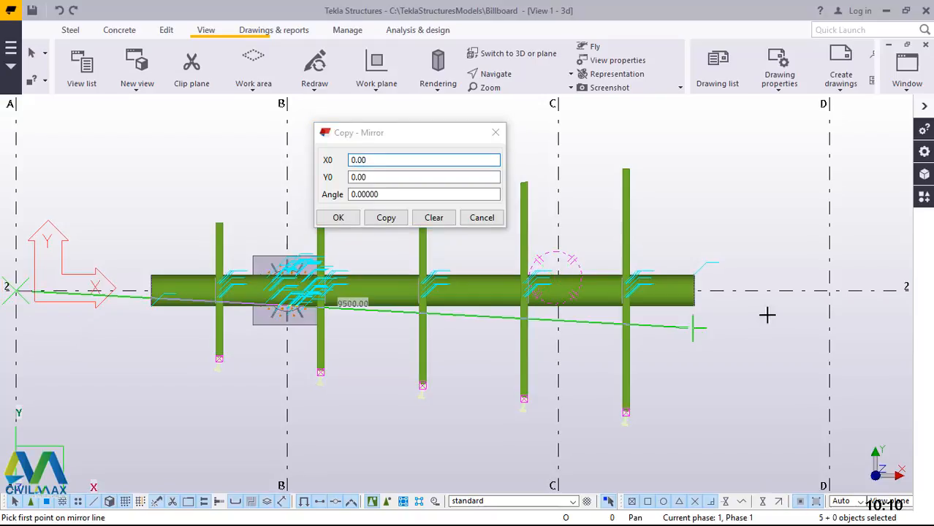
click(829, 290)
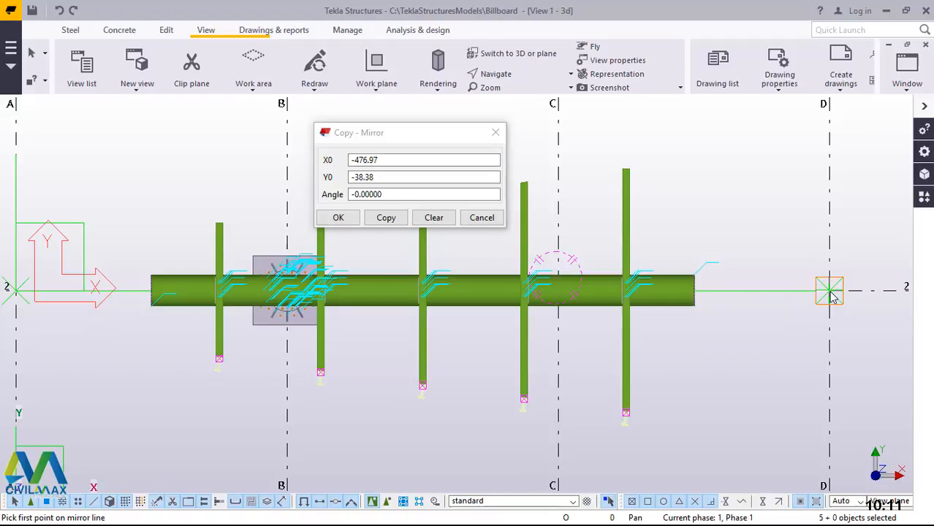
click(386, 219)
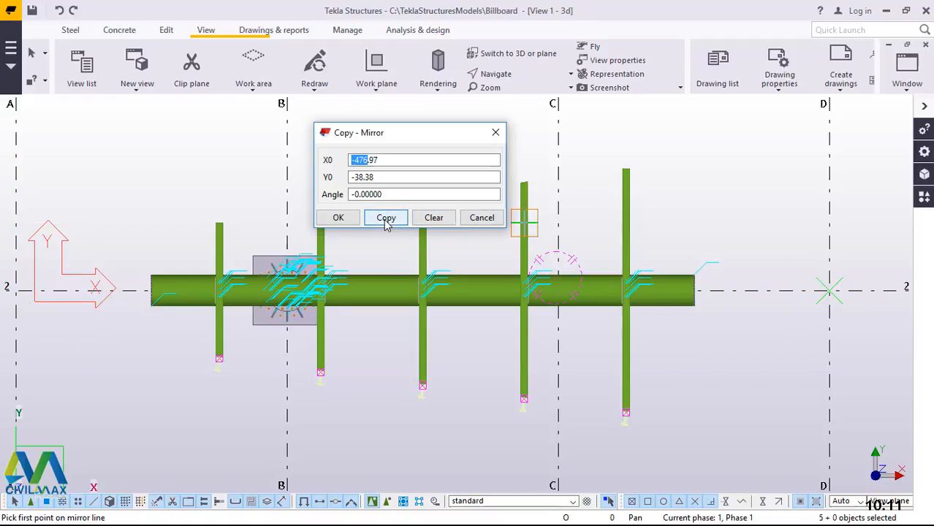
click(338, 219)
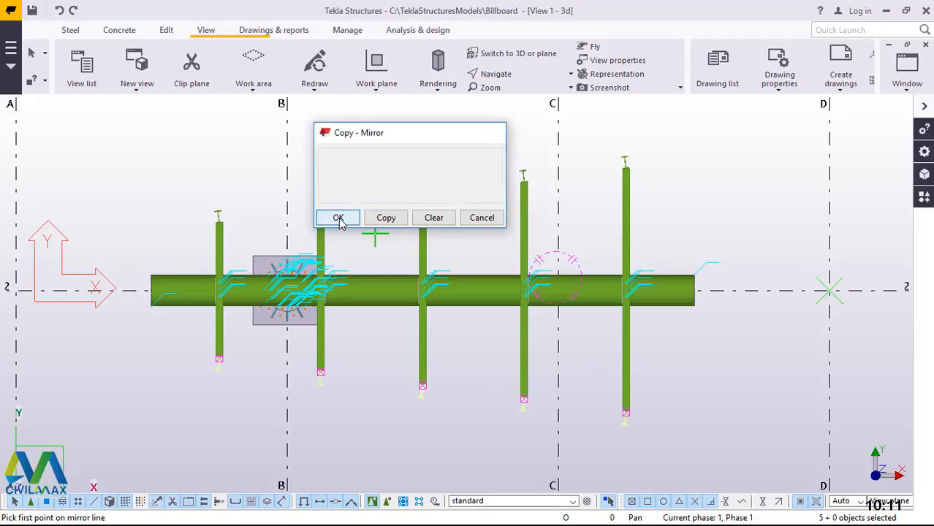
right_click(703, 154)
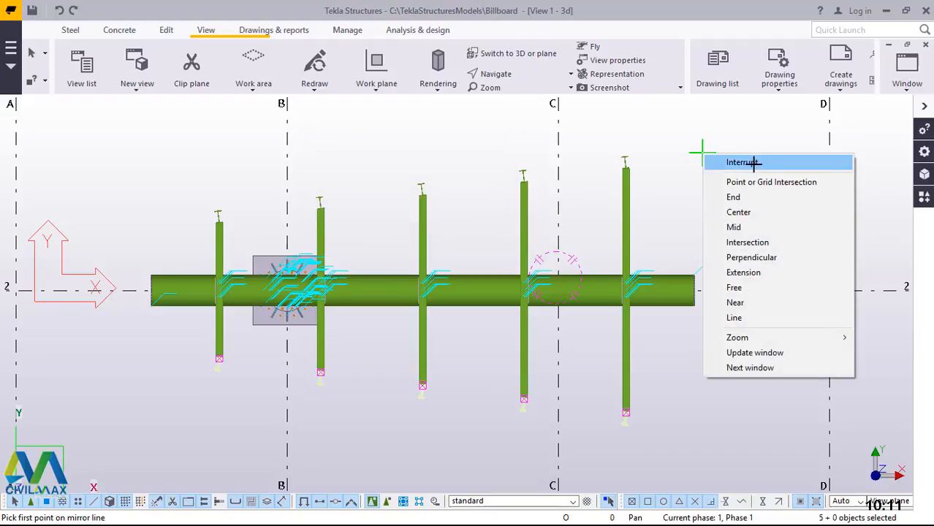
click(753, 163)
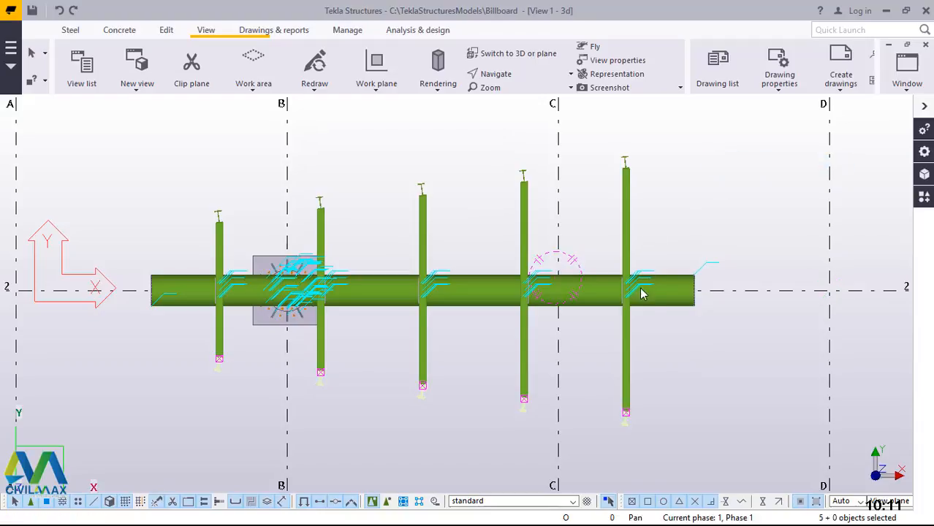
Step: Return the view to 3D, clear the beam selection and examine the vertical beams on both sides of the billboard frame
click(519, 53)
scroll(501, 237, up, 5)
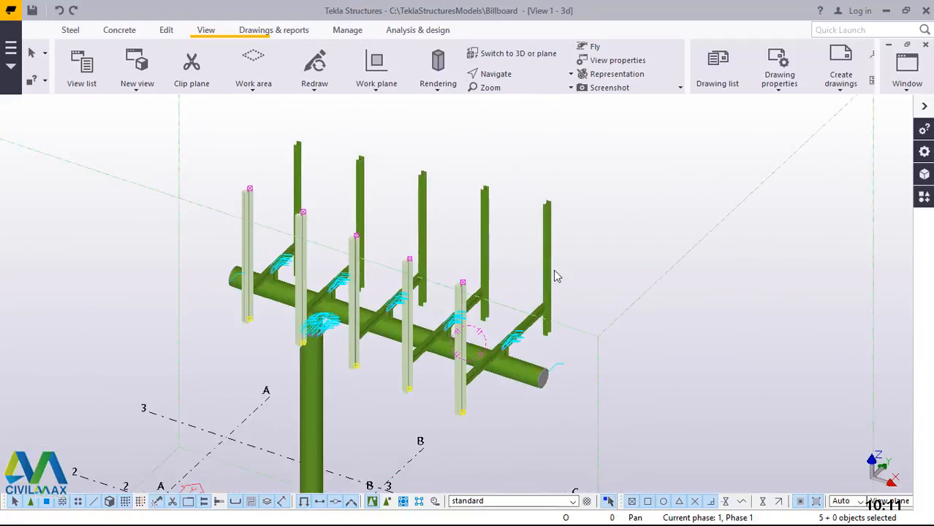
scroll(554, 271, up, 1)
click(674, 177)
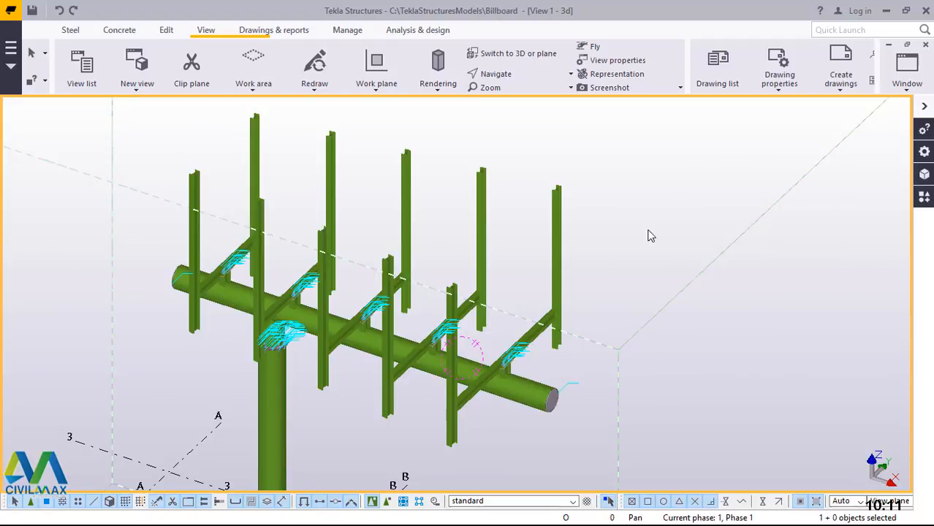
scroll(512, 365, up, 2)
scroll(598, 348, up, 1)
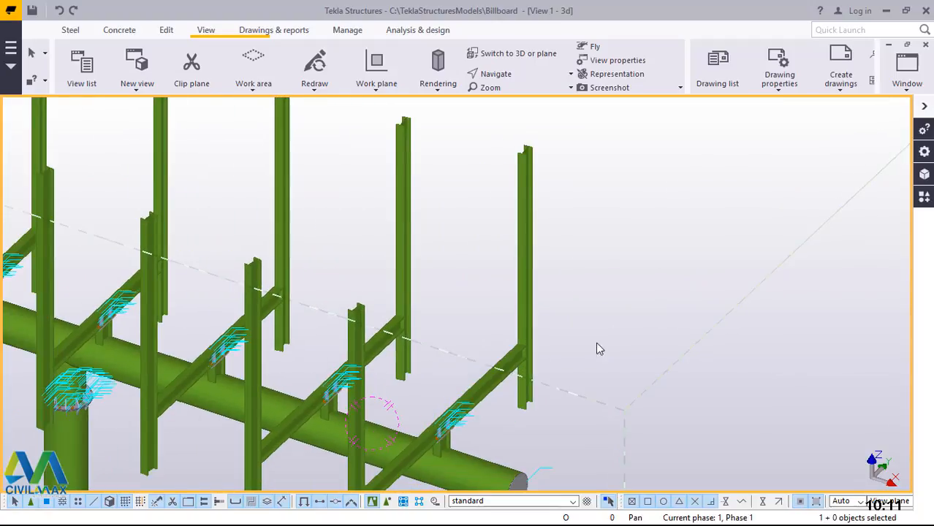
scroll(596, 351, down, 2)
scroll(595, 361, up, 4)
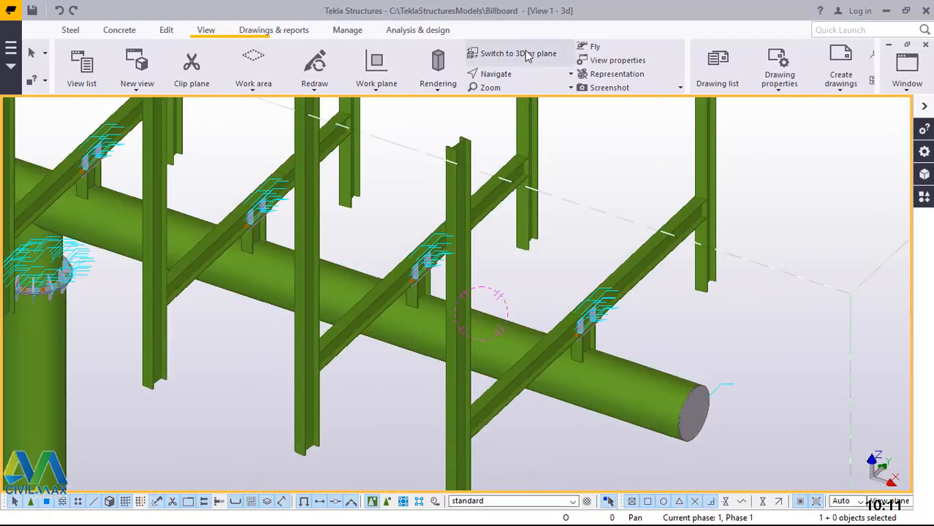
Step: Set the view's rotation centre at the last cross beam's pipe connection and examine the joints between cross beams and vertical beams
click(504, 75)
click(493, 94)
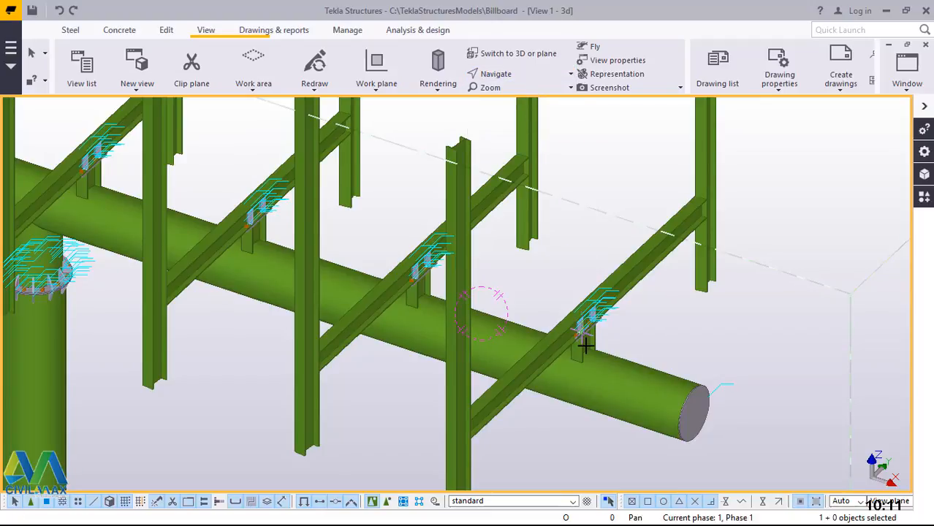
drag(586, 350, 506, 329)
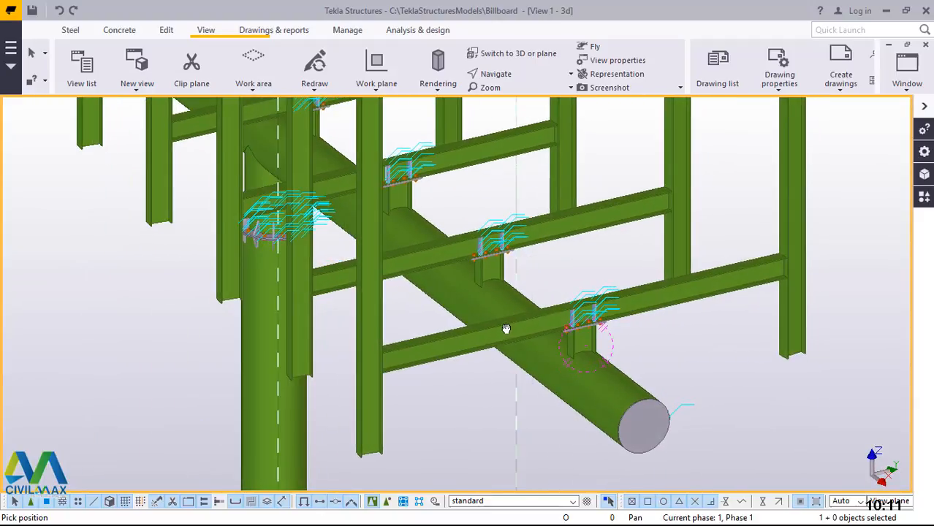
scroll(506, 329, down, 4)
scroll(621, 315, up, 4)
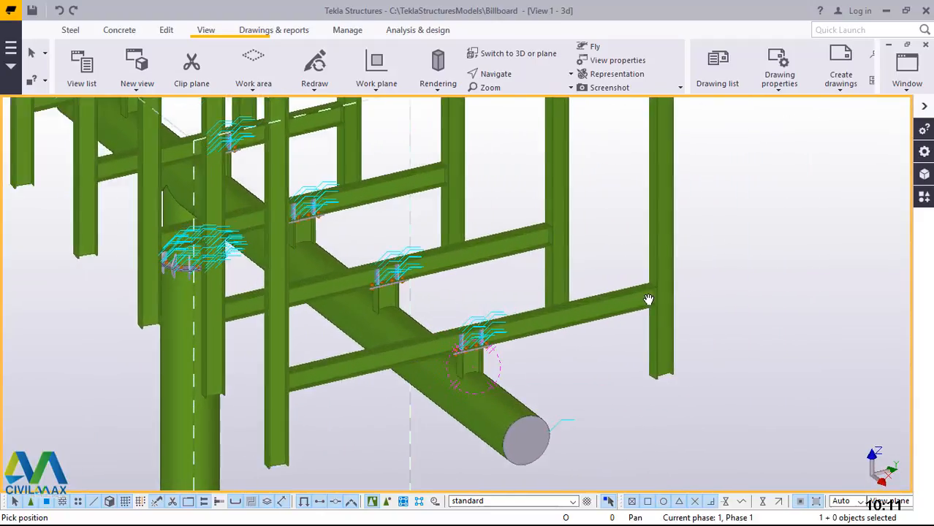
scroll(649, 300, up, 2)
scroll(525, 303, down, 4)
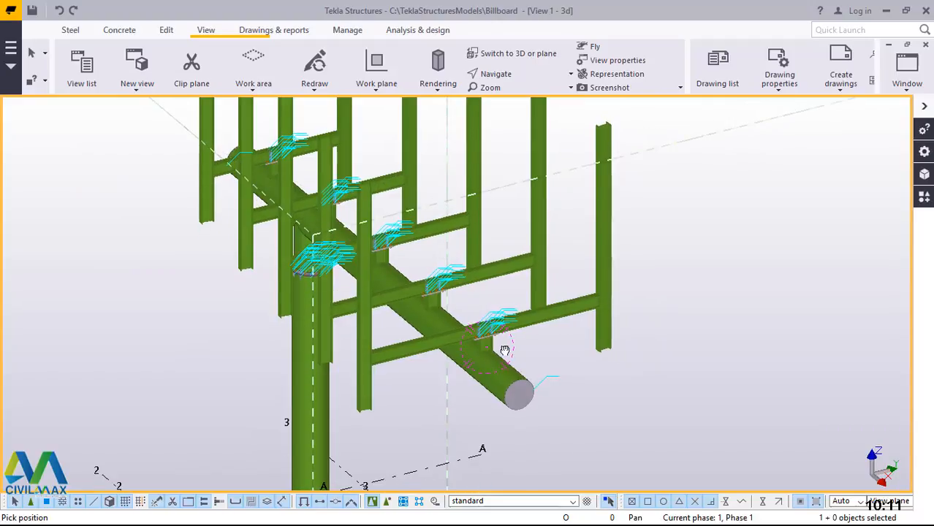
scroll(504, 351, up, 5)
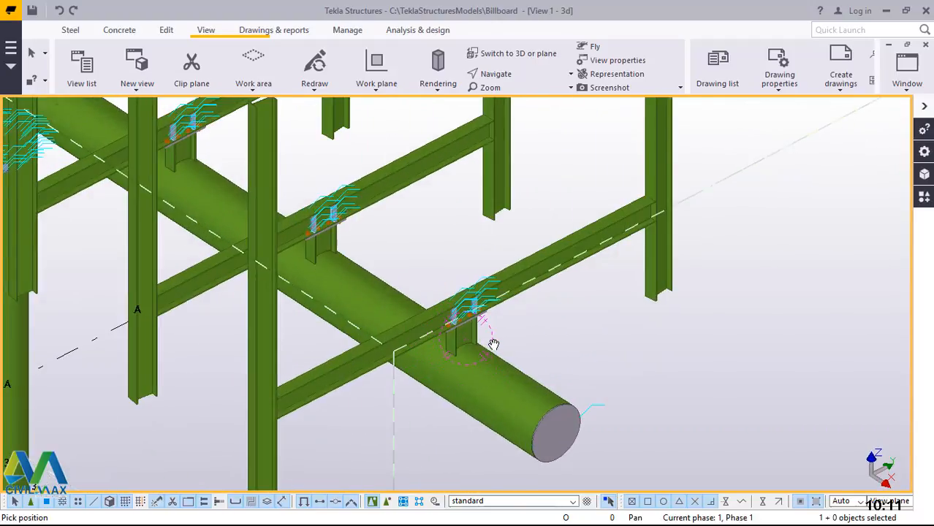
scroll(495, 344, up, 5)
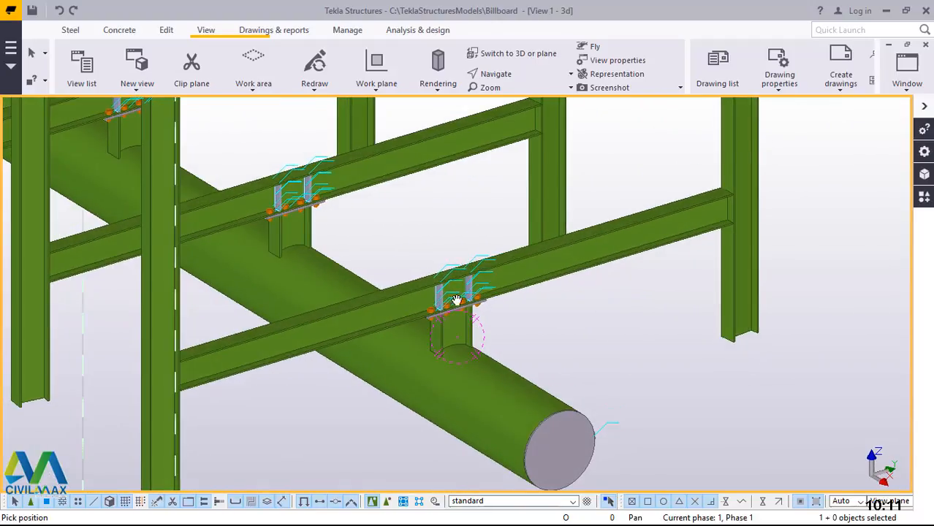
right_click(735, 145)
click(769, 158)
Step: Find the End plate (29) connection in the component catalogue and open its properties
scroll(731, 199, up, 4)
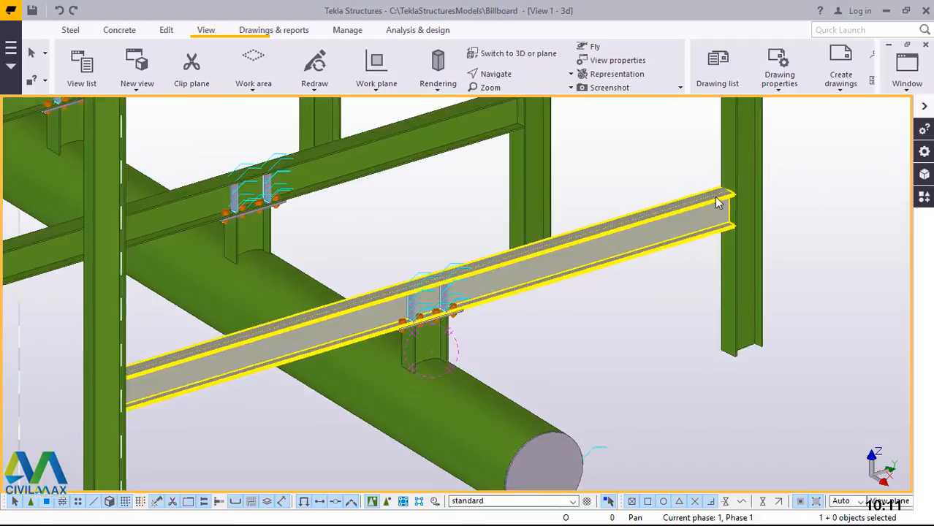
scroll(739, 200, down, 2)
scroll(609, 240, down, 3)
scroll(609, 239, down, 2)
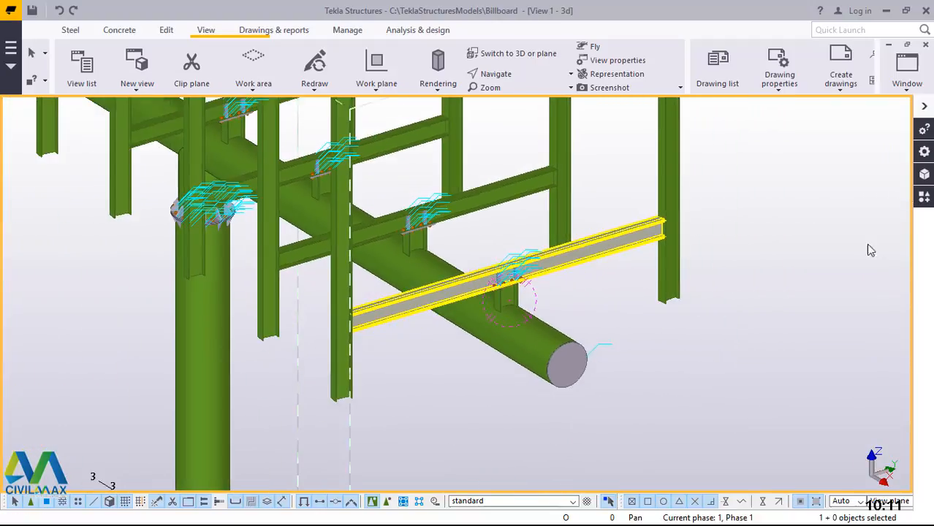
scroll(917, 230, down, 1)
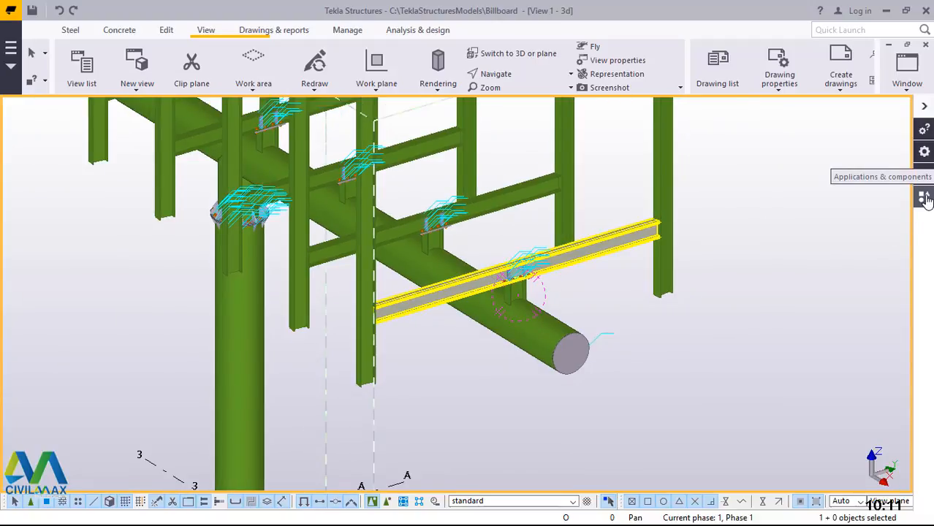
click(924, 198)
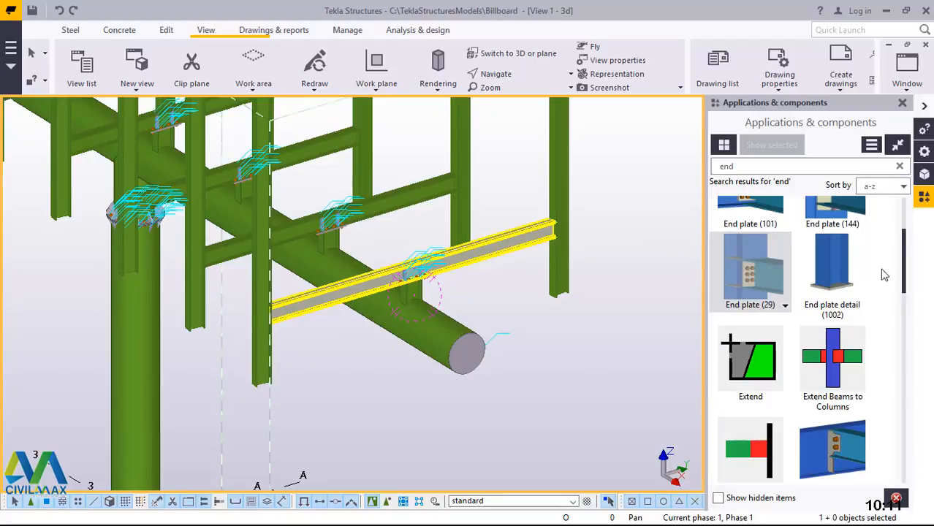
scroll(795, 270, up, 2)
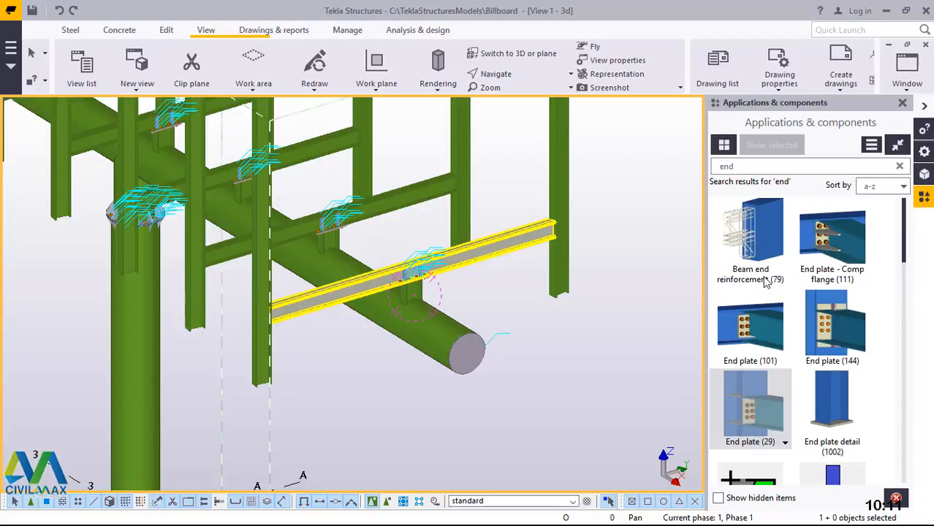
double_click(768, 417)
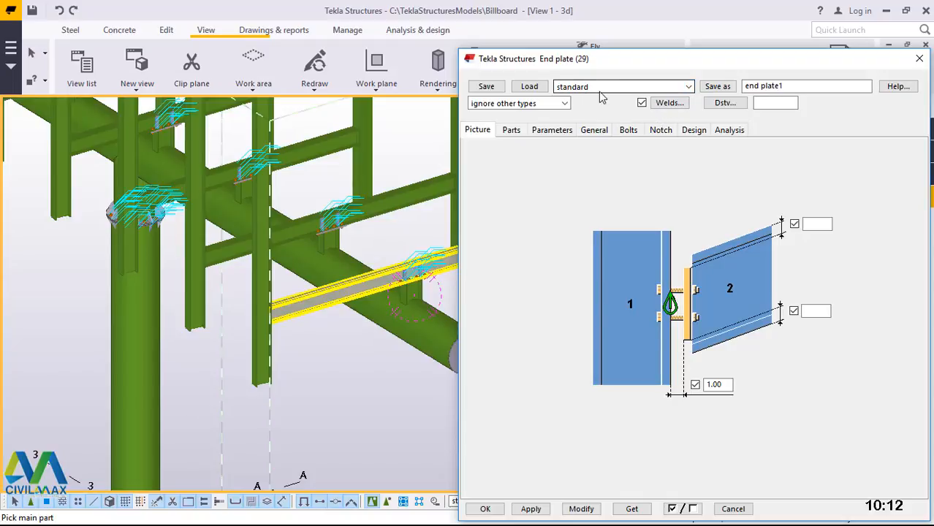
Step: Load the saved "end plate" settings into the End plate (29) connection properties
click(689, 88)
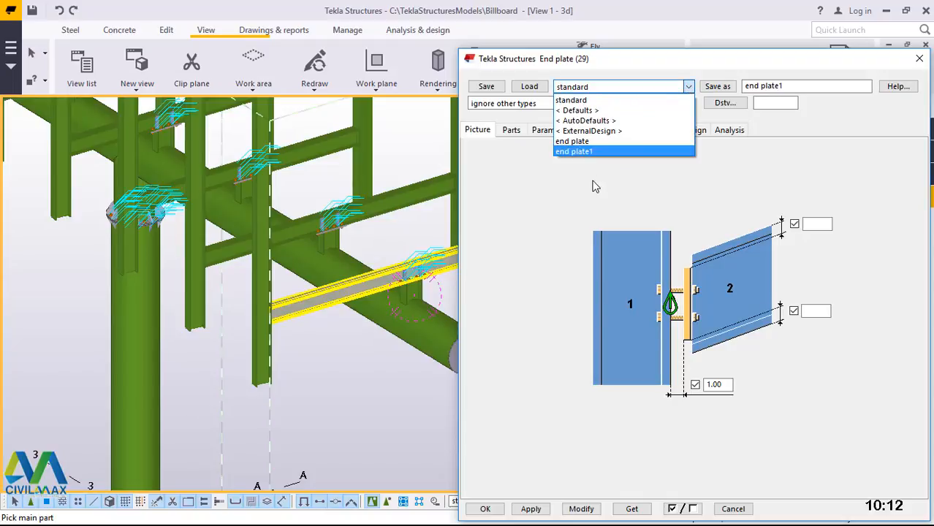
click(583, 141)
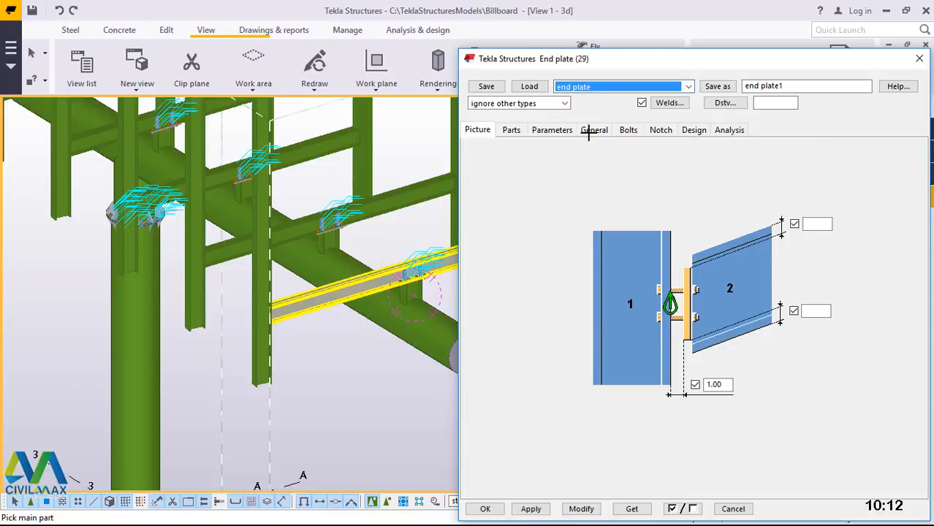
click(535, 90)
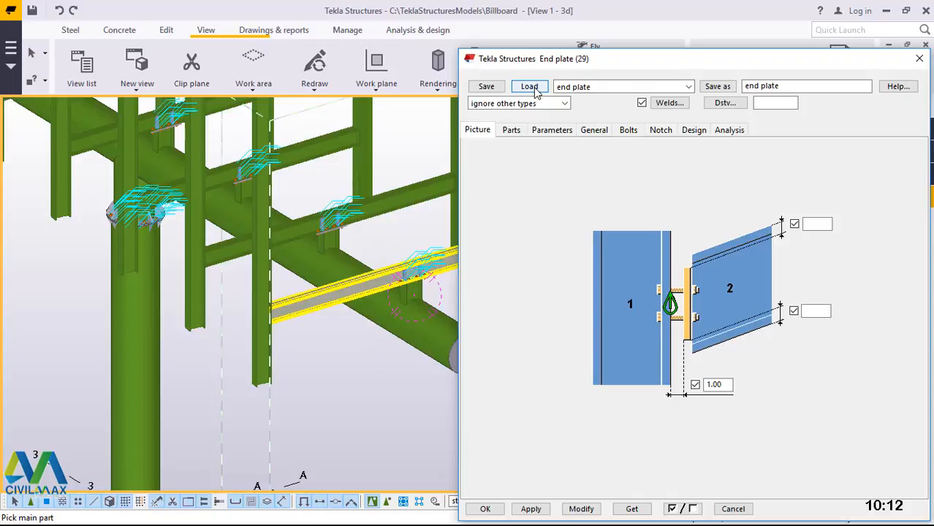
Step: Review the End plate (29) part, parameter, general, bolt, notch, design and analysis settings, ending at the picture page
click(512, 133)
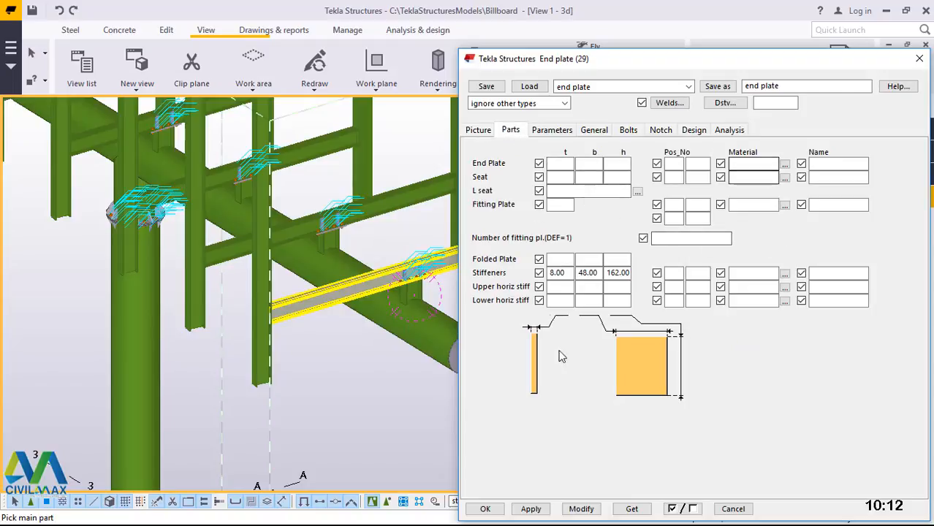
click(553, 133)
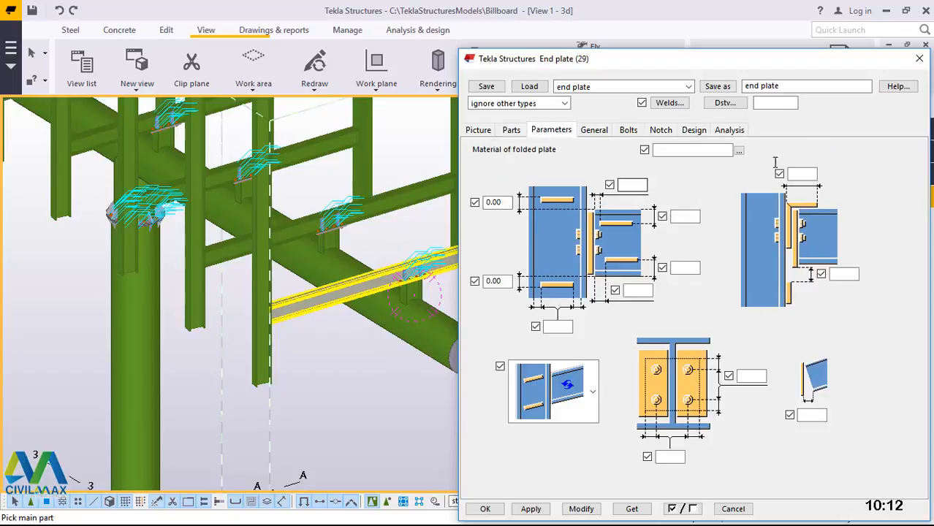
click(594, 133)
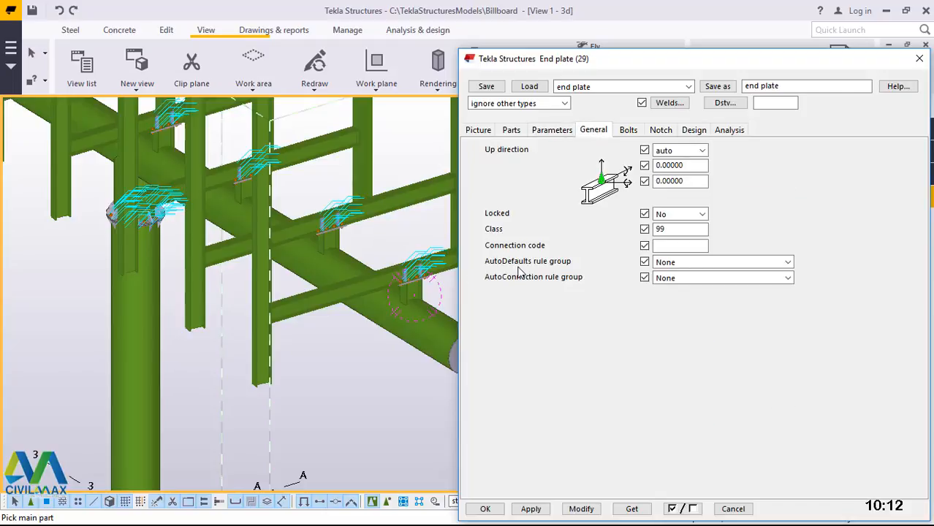
click(630, 130)
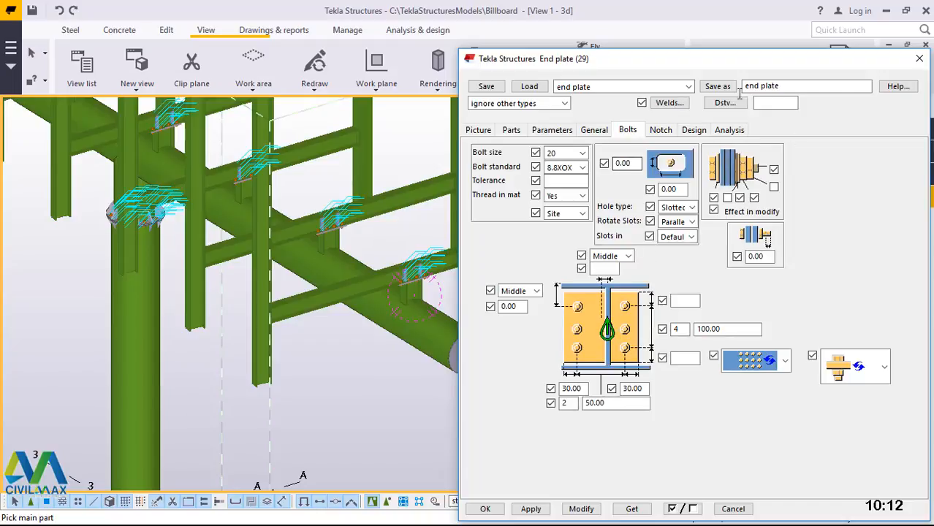
click(665, 133)
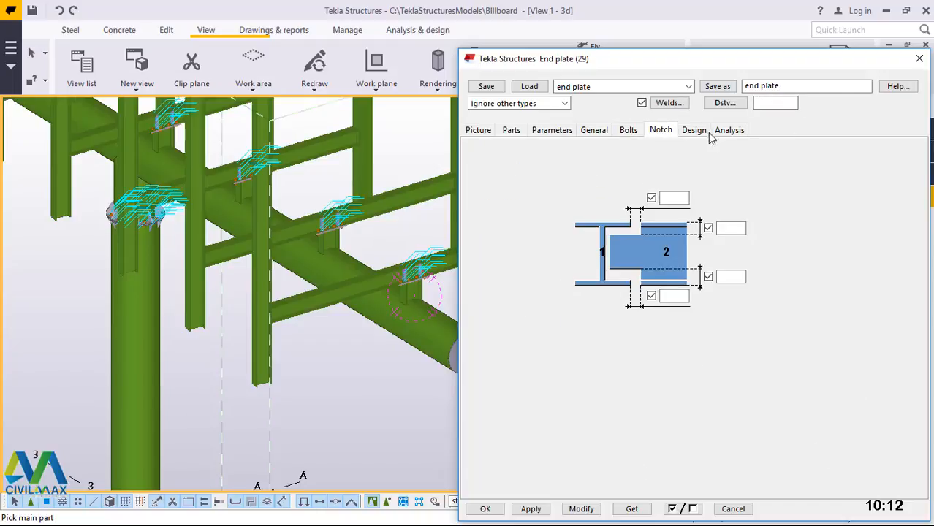
click(698, 133)
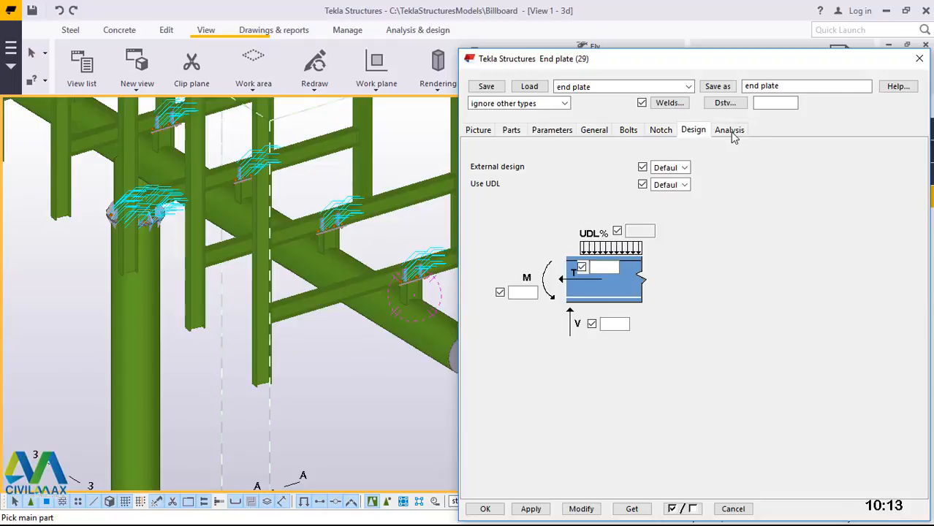
click(733, 136)
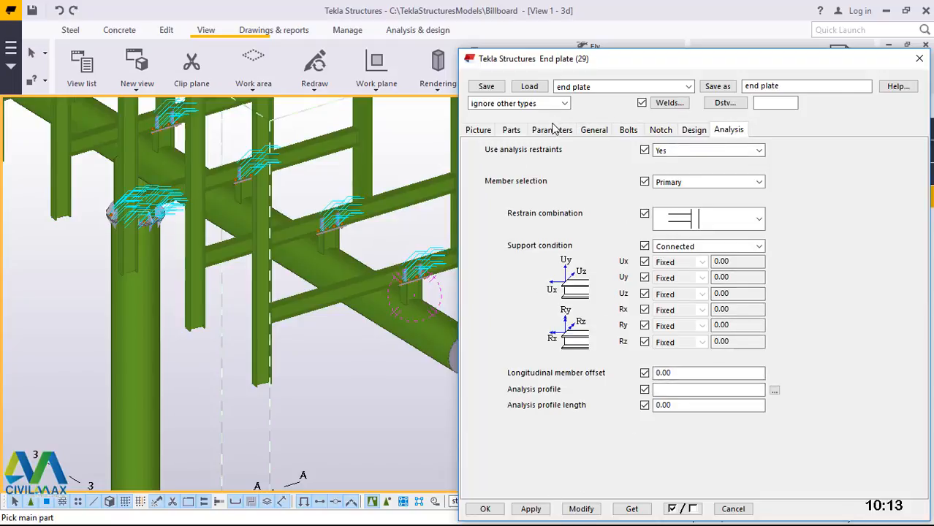
click(478, 132)
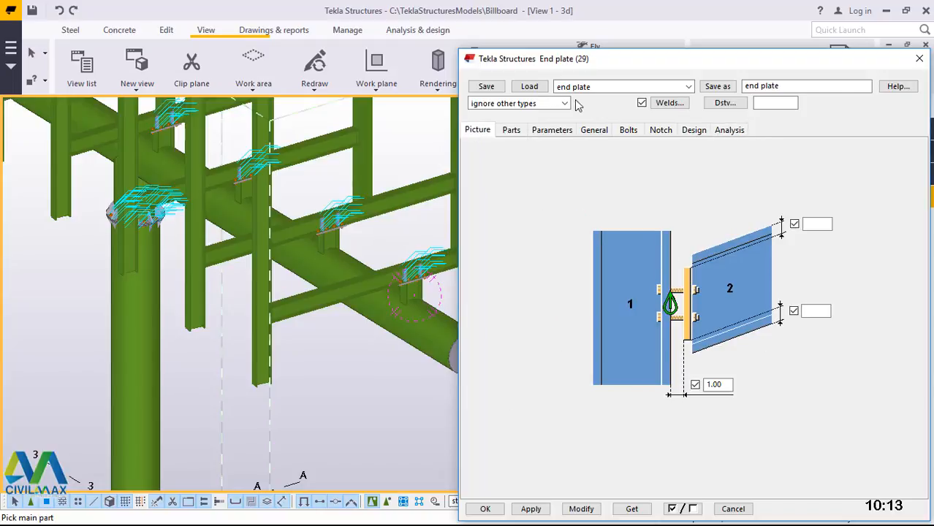
Step: Apply the End plate (29) settings, connect the nearest cross beam's end to its vertical beam, and end the command
click(583, 510)
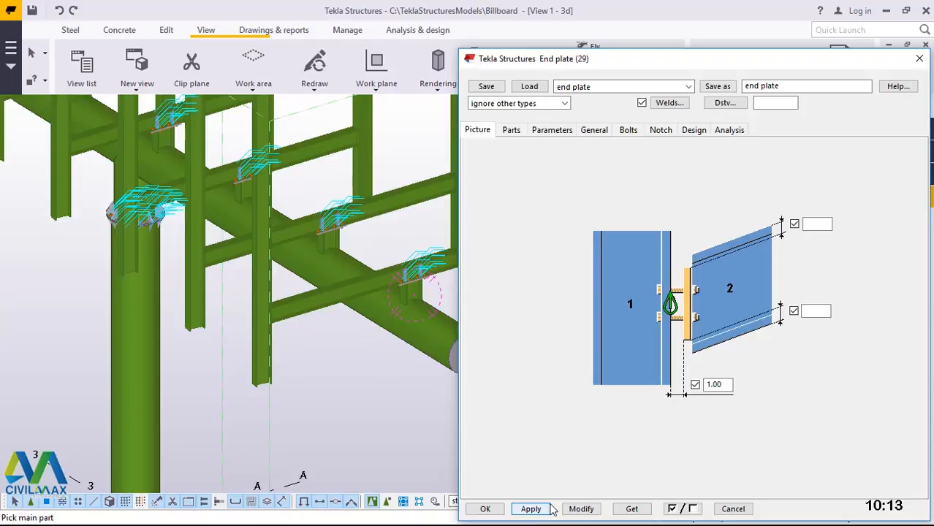
click(484, 509)
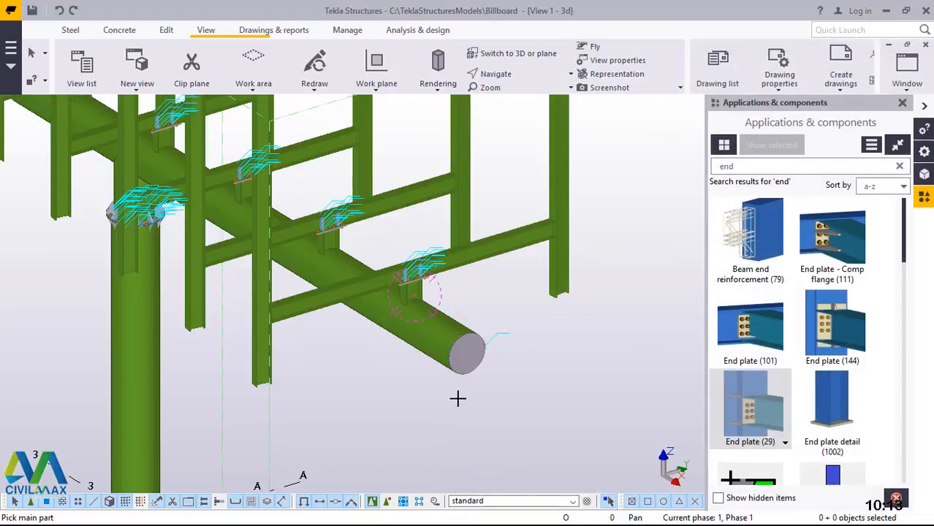
scroll(552, 278, up, 5)
scroll(539, 265, up, 4)
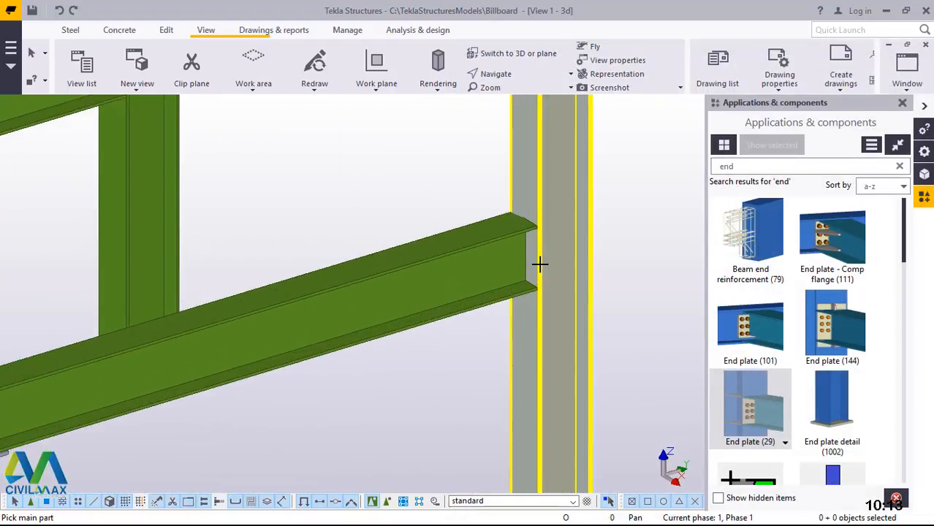
click(541, 252)
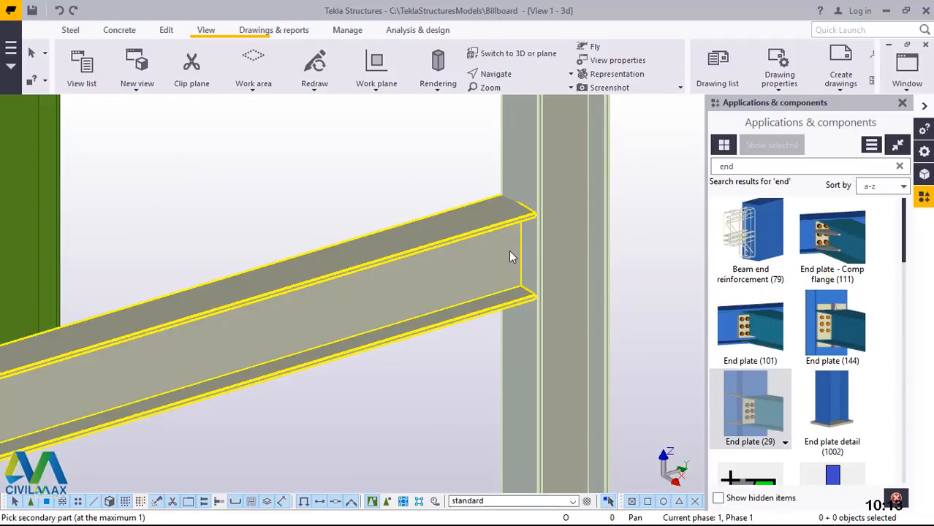
click(510, 253)
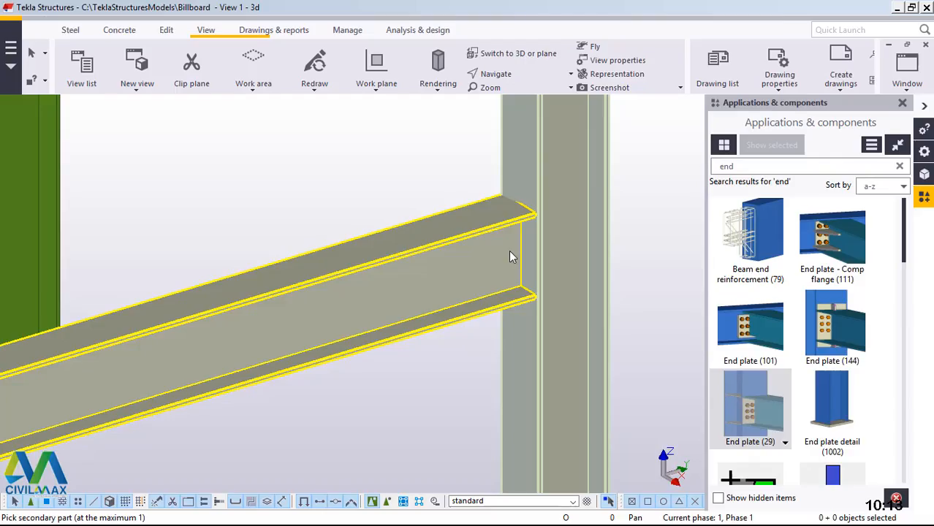
scroll(404, 405, down, 5)
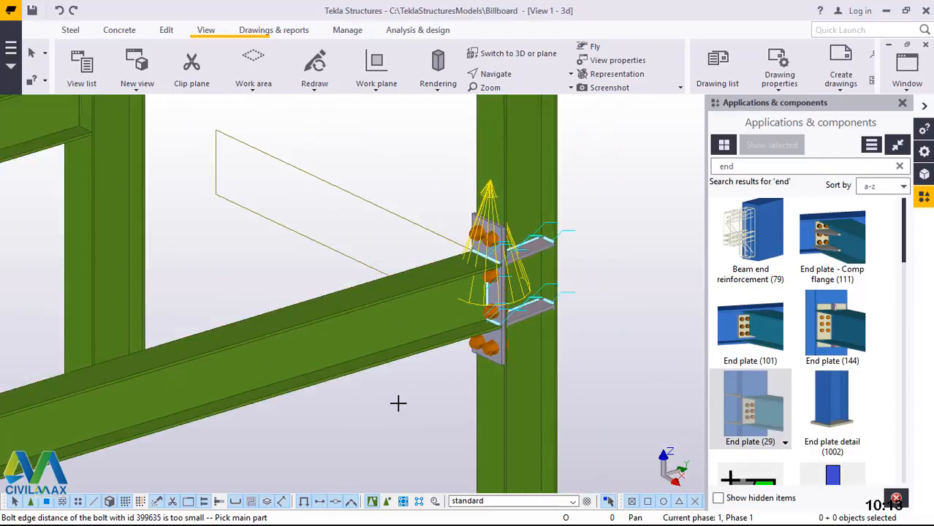
right_click(549, 189)
click(570, 194)
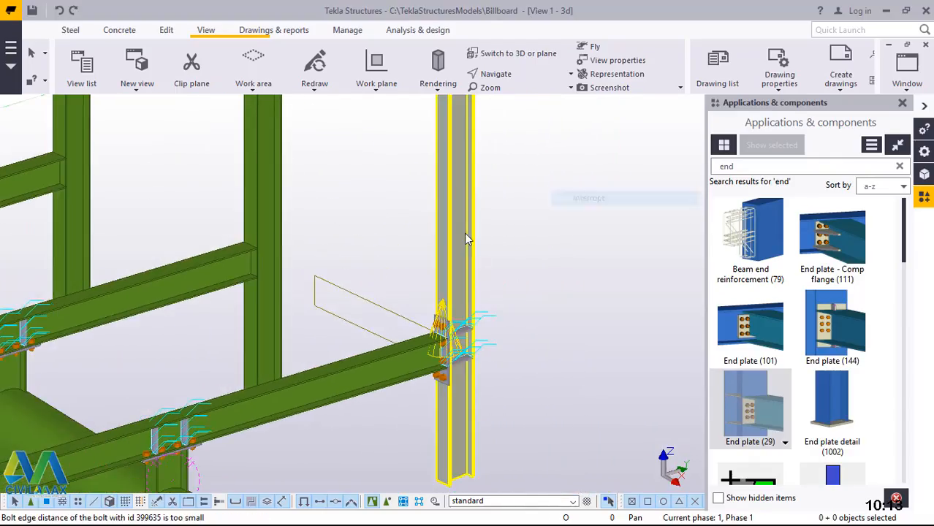
Step: Examine the bolts, plate and stiffeners of the new end plate joint and redraw the view to clear the temporary graphics
scroll(441, 368, up, 3)
scroll(410, 380, up, 3)
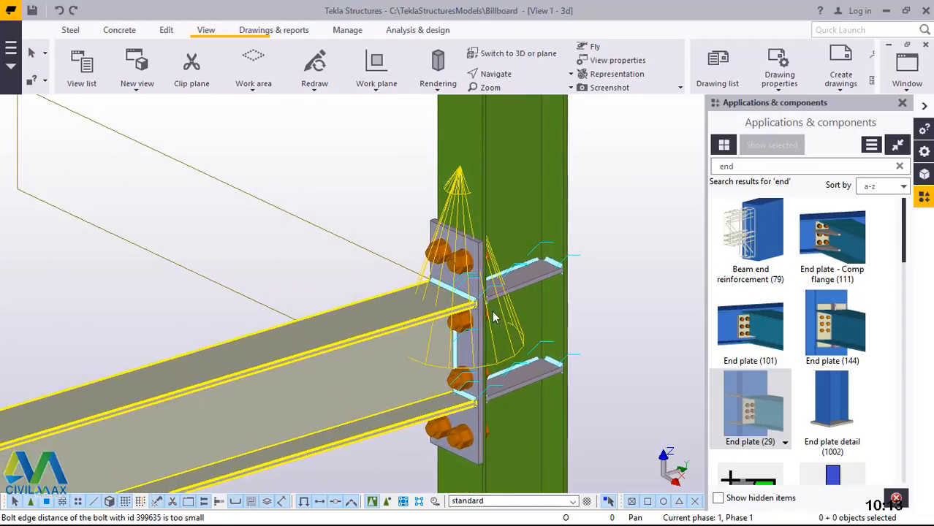
scroll(417, 345, up, 2)
scroll(433, 336, down, 4)
click(407, 358)
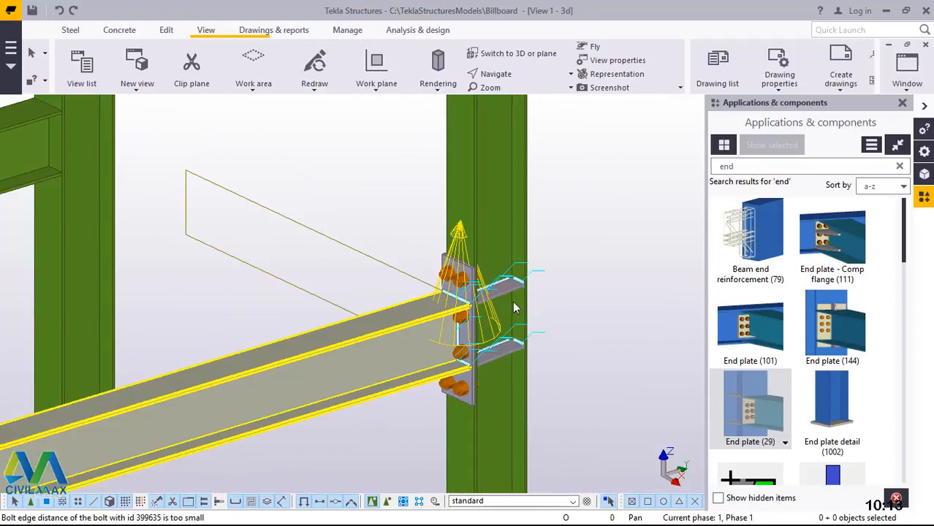
click(606, 324)
right_click(574, 155)
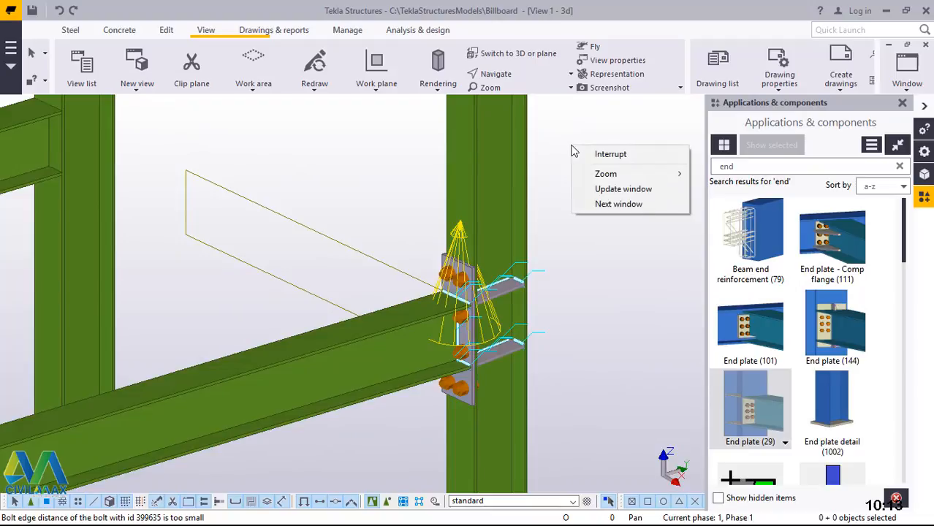
click(603, 202)
right_click(575, 156)
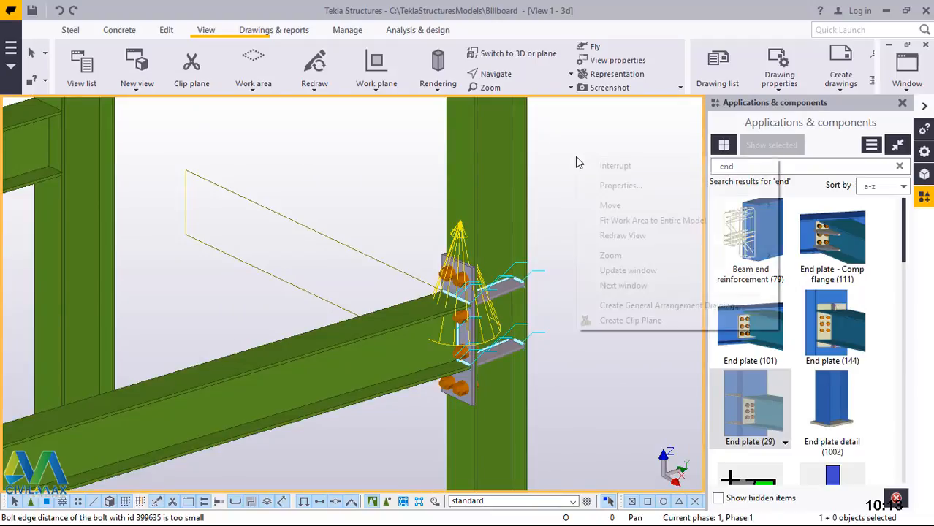
click(641, 238)
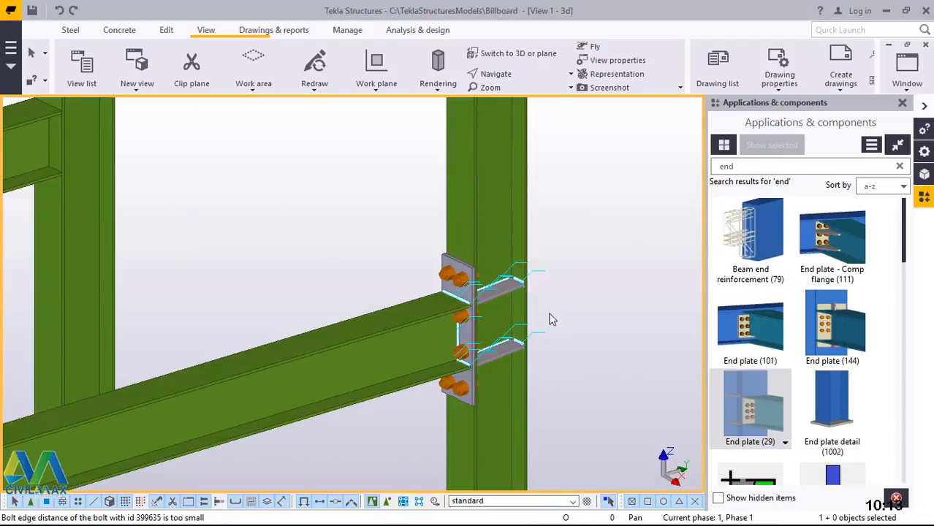
scroll(468, 319, up, 4)
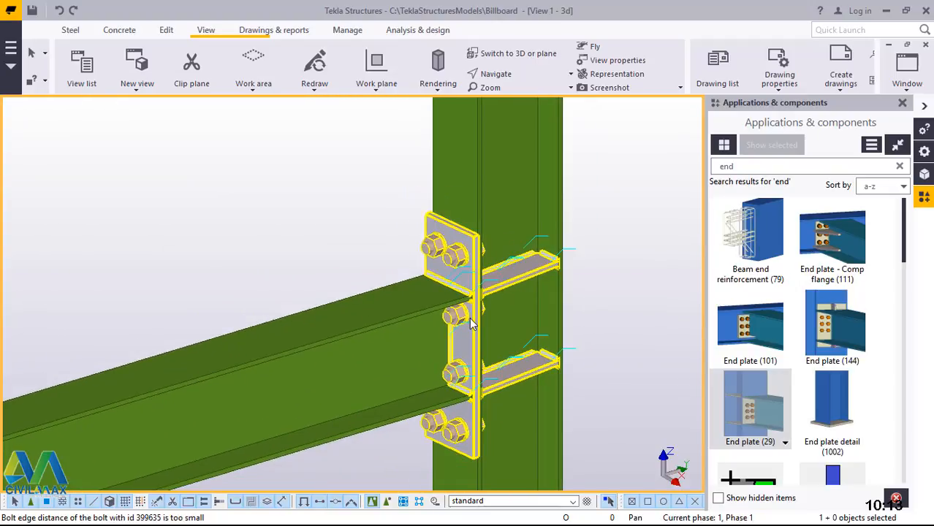
scroll(470, 317, down, 5)
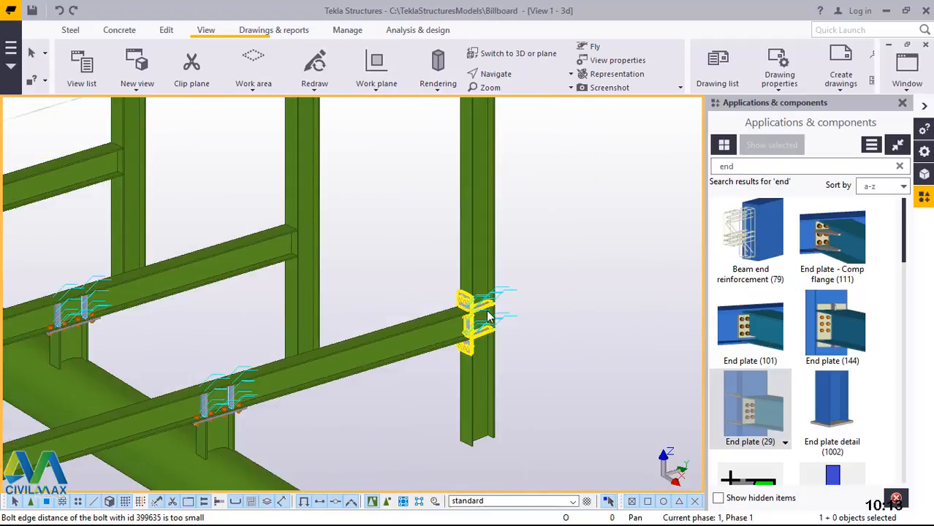
Step: Restart End plate (29) and connect the second cross beam to its vertical beam, picking the vertical as main part
scroll(277, 234, up, 6)
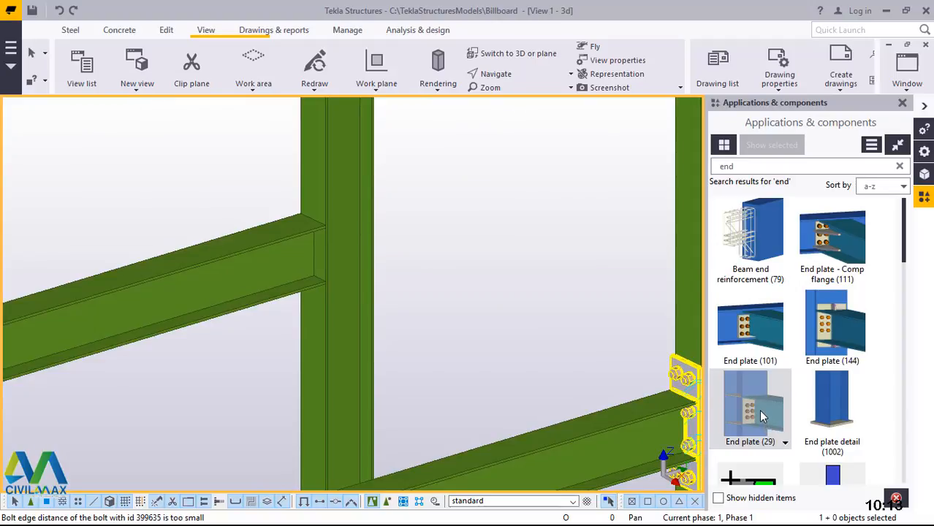
click(758, 409)
scroll(406, 350, down, 4)
scroll(349, 304, up, 4)
scroll(349, 303, up, 2)
click(418, 296)
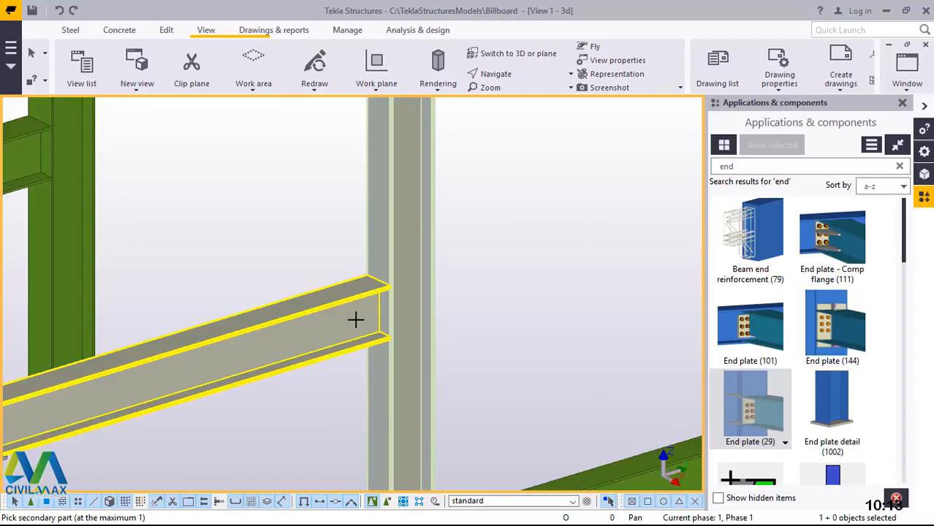
click(356, 320)
Step: Connect the third cross beam to its vertical beam on the same side with End plate (29)
scroll(509, 359, down, 5)
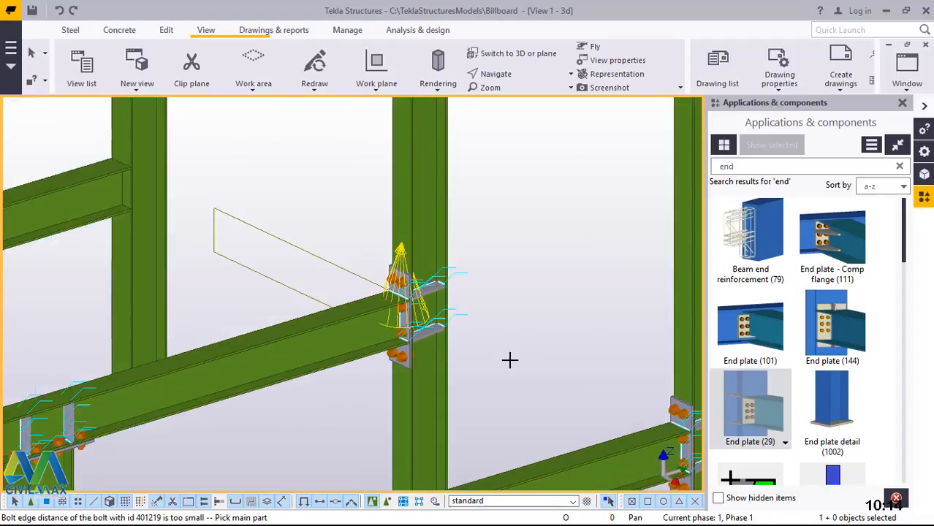
scroll(333, 236, up, 5)
click(333, 235)
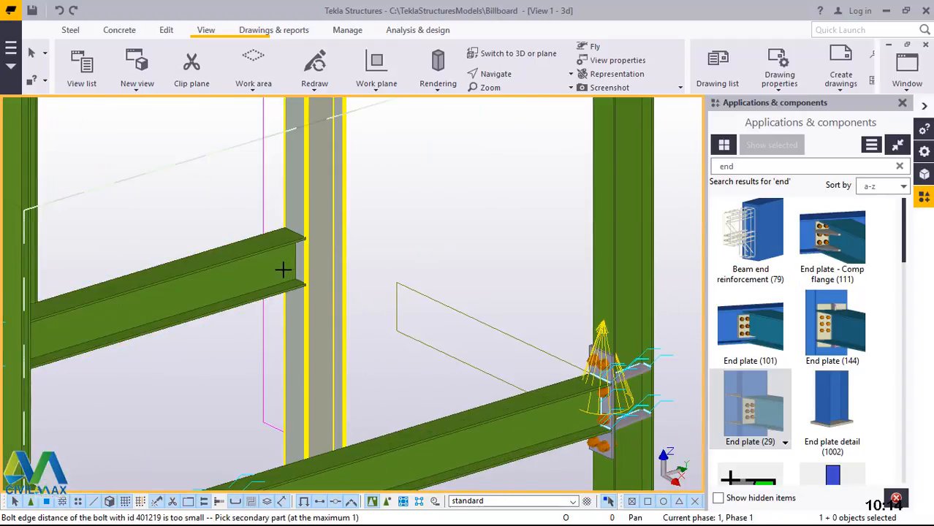
click(283, 270)
Step: Add End plate (29) connections between the fourth and fifth cross beams and their vertical beams on the same side
scroll(430, 377, down, 5)
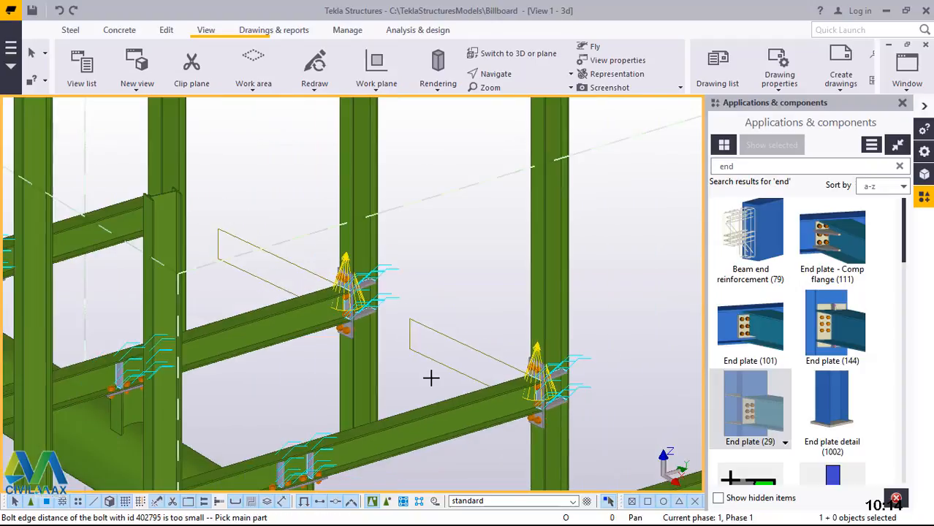
scroll(284, 287, up, 5)
click(366, 274)
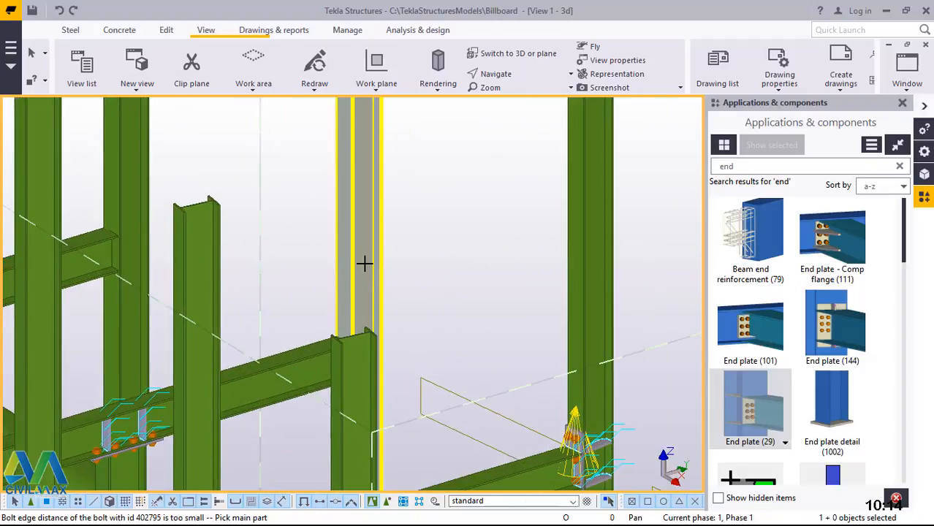
click(308, 359)
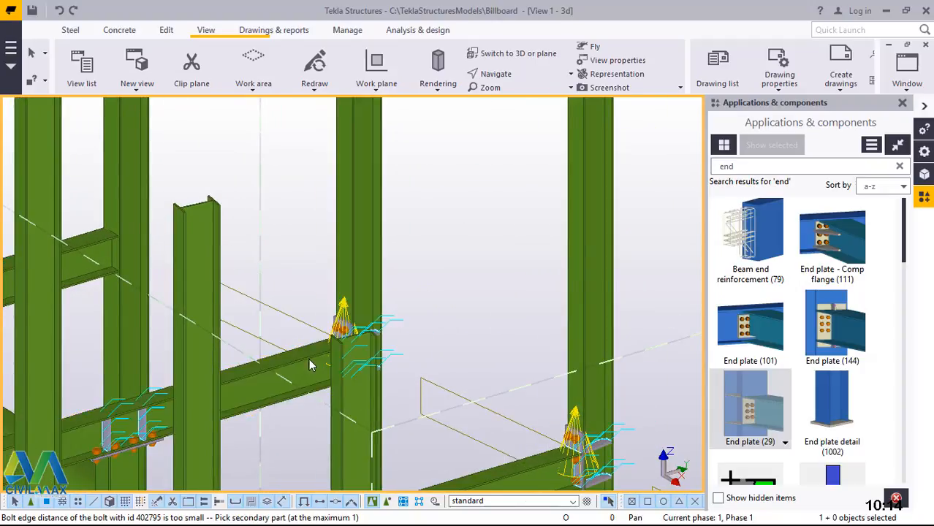
click(104, 247)
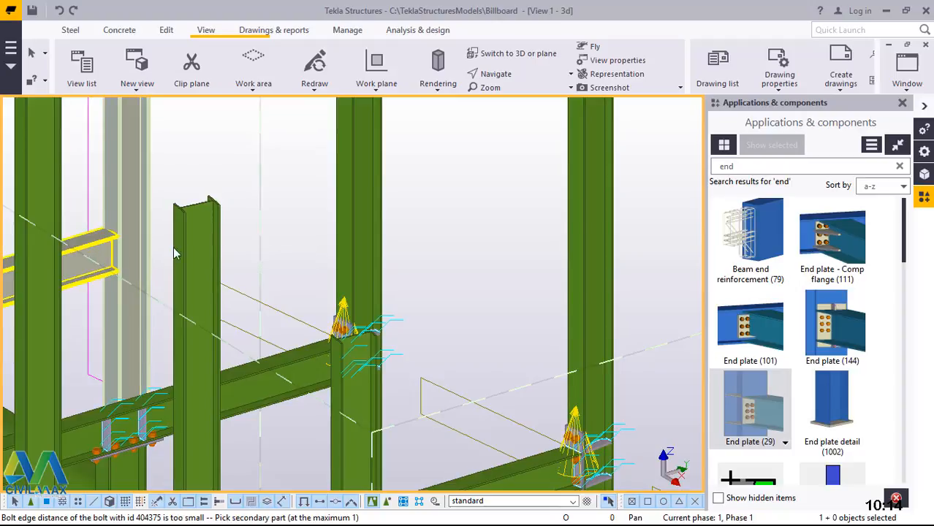
Step: Connect the first cross beam to its vertical beam on the opposite side with End plate (29), picking the vertical as main part
scroll(279, 199, down, 6)
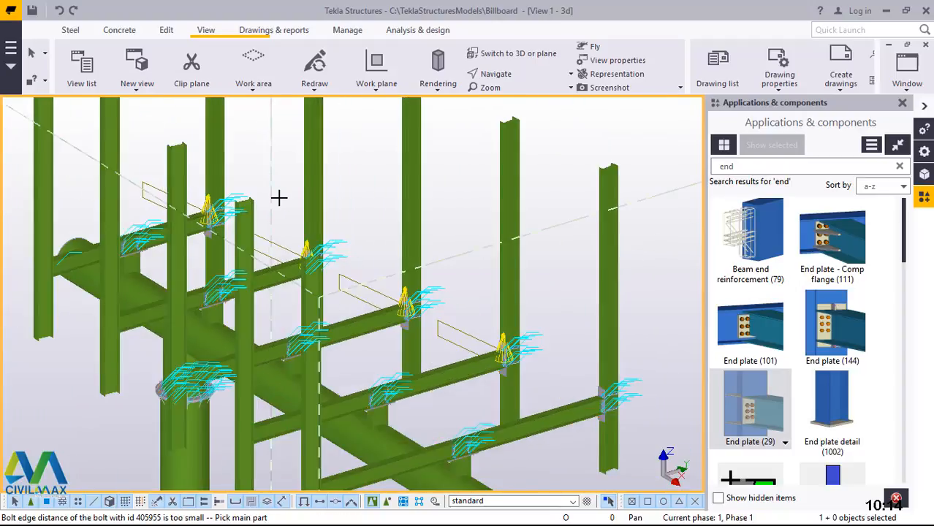
scroll(94, 255, up, 2)
scroll(94, 255, up, 5)
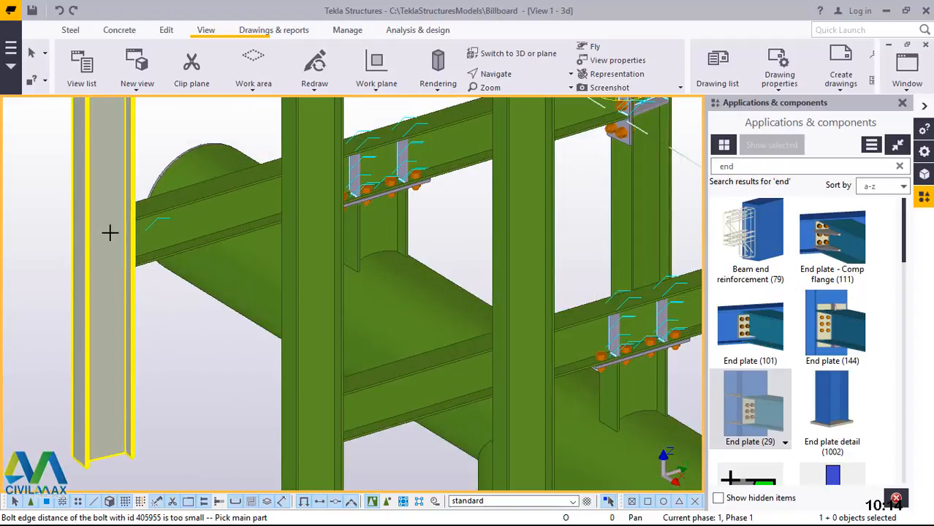
click(108, 232)
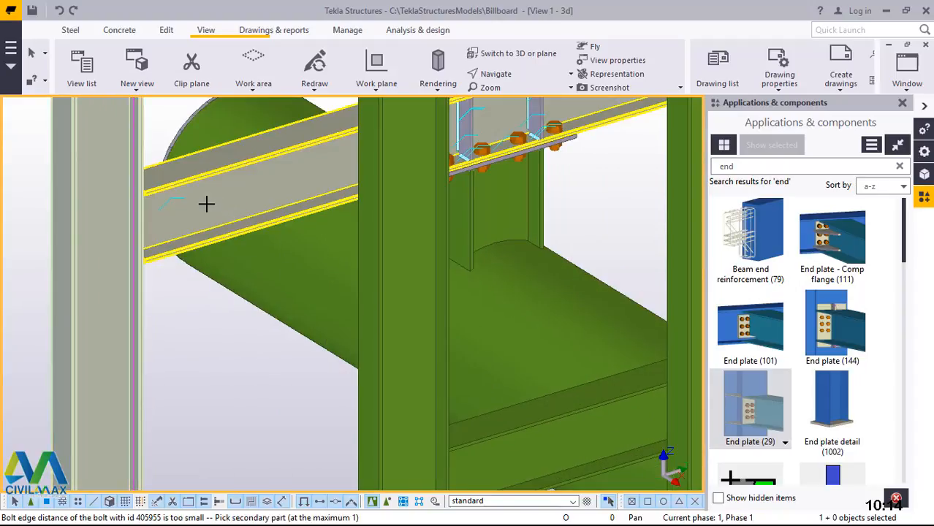
click(204, 203)
Step: Add End plate (29) connections between the second and third cross beams and their vertical beams on the opposite side
scroll(199, 198, down, 3)
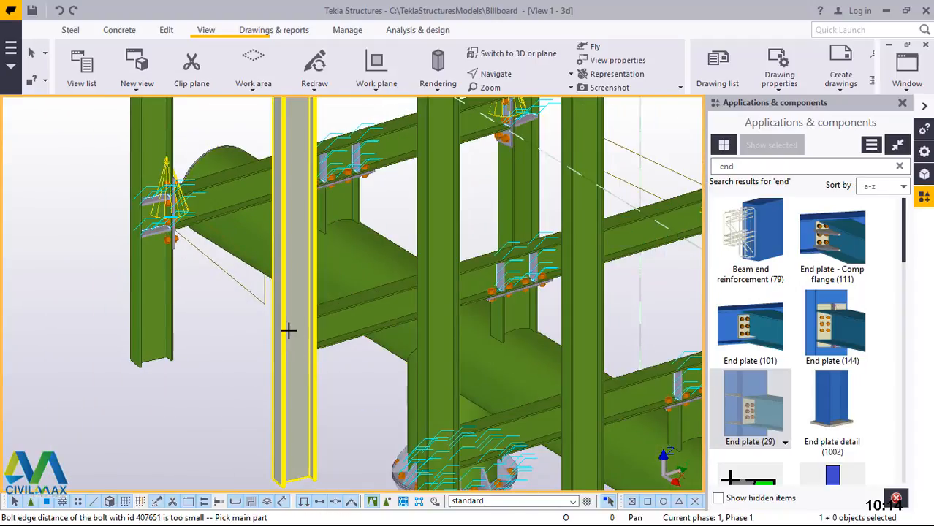
click(288, 331)
scroll(322, 310, up, 3)
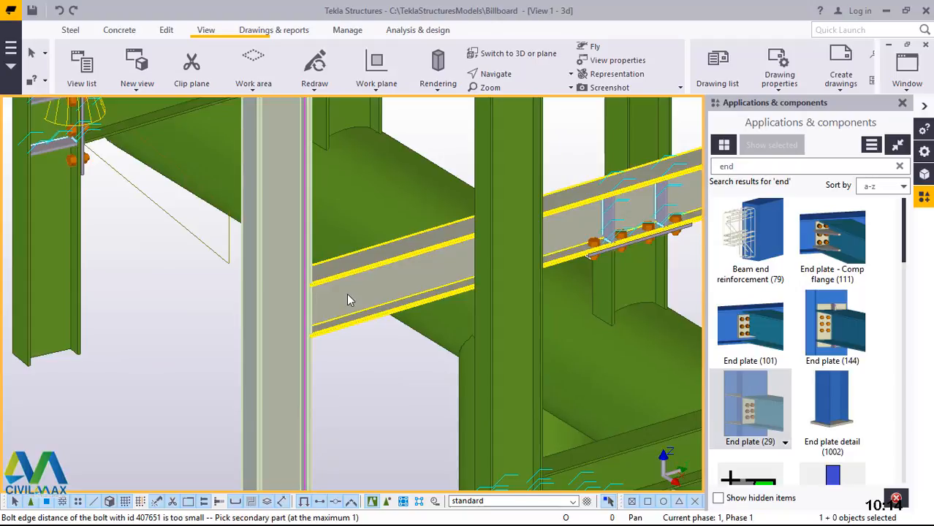
click(348, 299)
scroll(348, 299, down, 5)
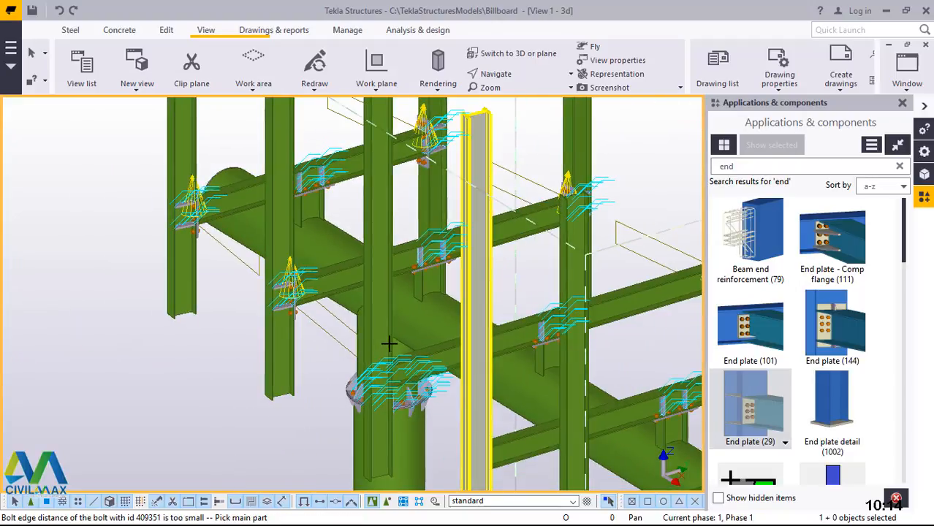
scroll(388, 344, up, 4)
click(413, 322)
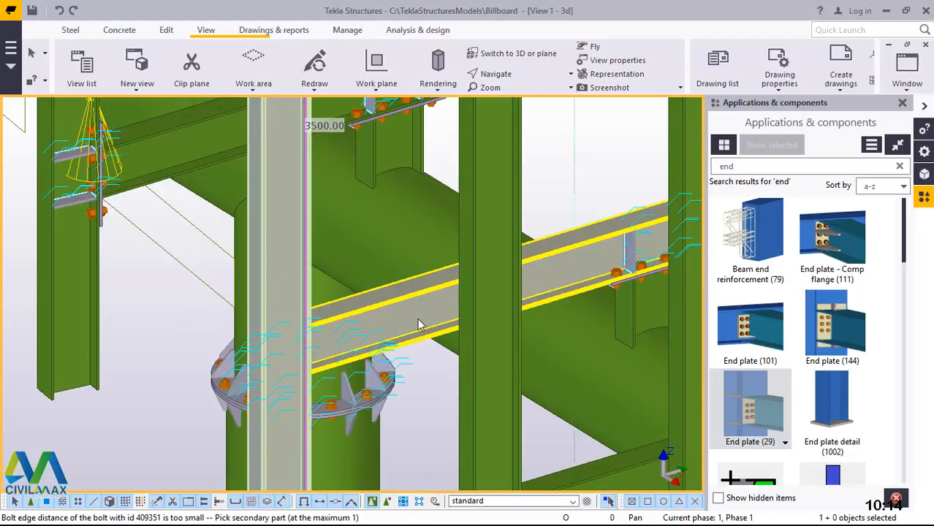
click(419, 320)
Step: Connect the fourth cross beam to its vertical beam on the opposite side with End plate (29)
scroll(254, 280, down, 4)
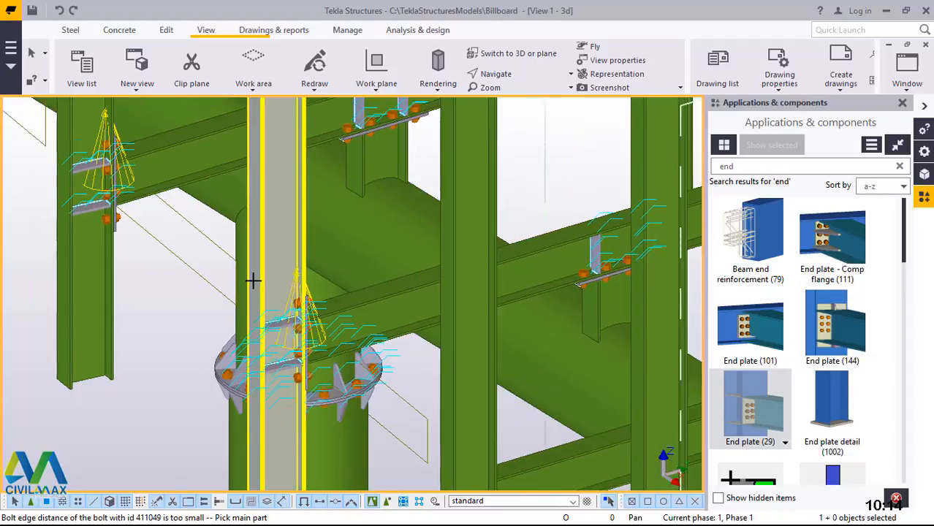
scroll(370, 411, up, 3)
scroll(370, 407, up, 2)
click(322, 346)
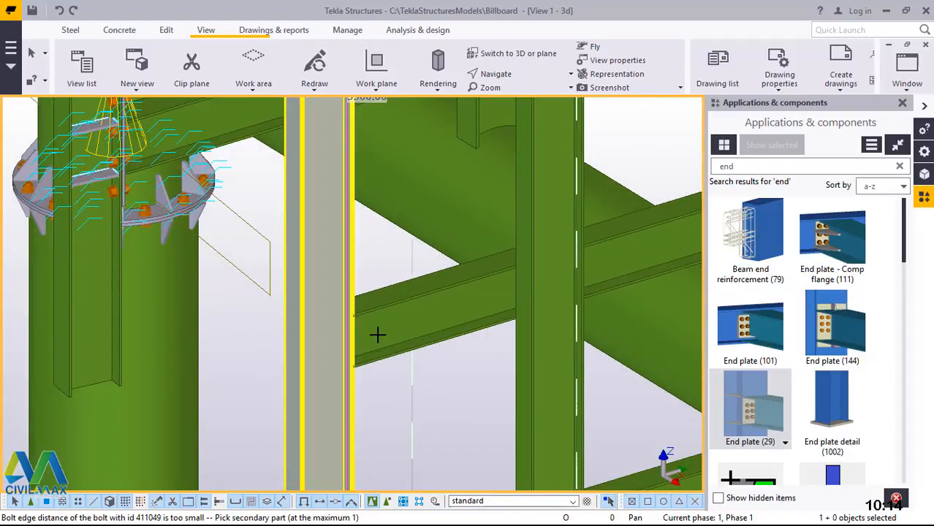
click(377, 335)
Step: Connect the fifth cross beam to its vertical beam with End plate (29), end the command and redraw the view to clear temporary graphics
scroll(375, 333, down, 5)
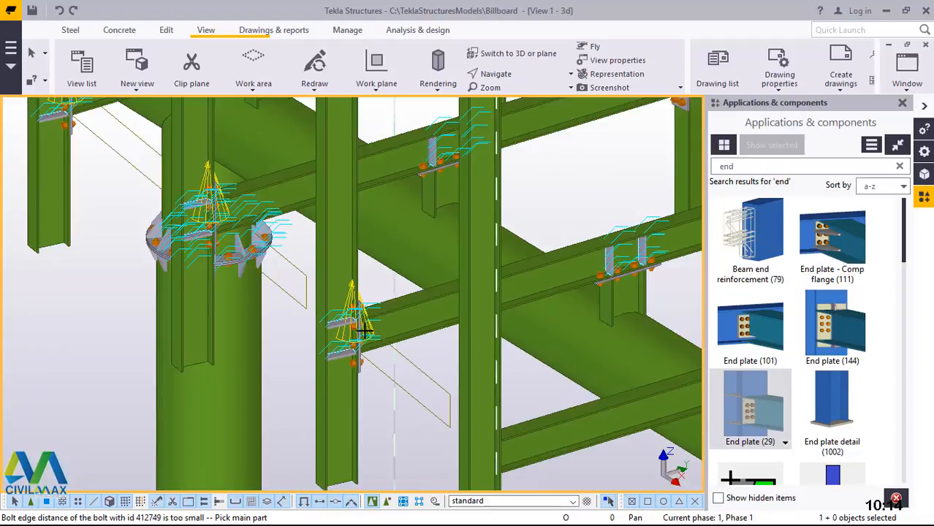
scroll(431, 420, up, 1)
scroll(431, 420, up, 5)
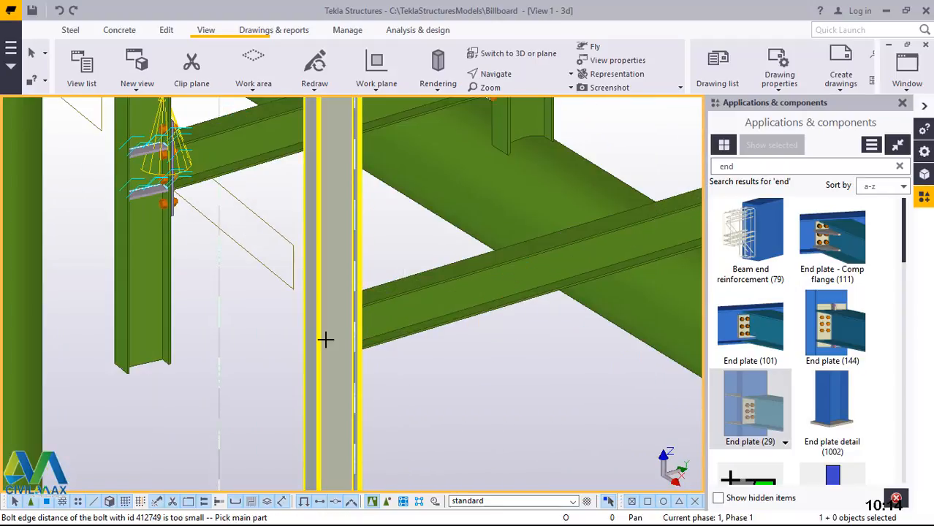
click(389, 318)
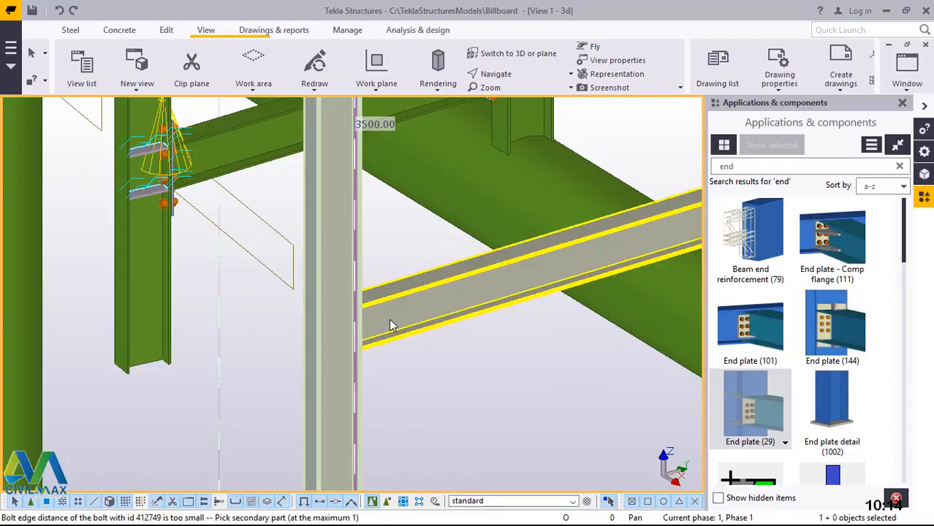
click(390, 320)
right_click(478, 343)
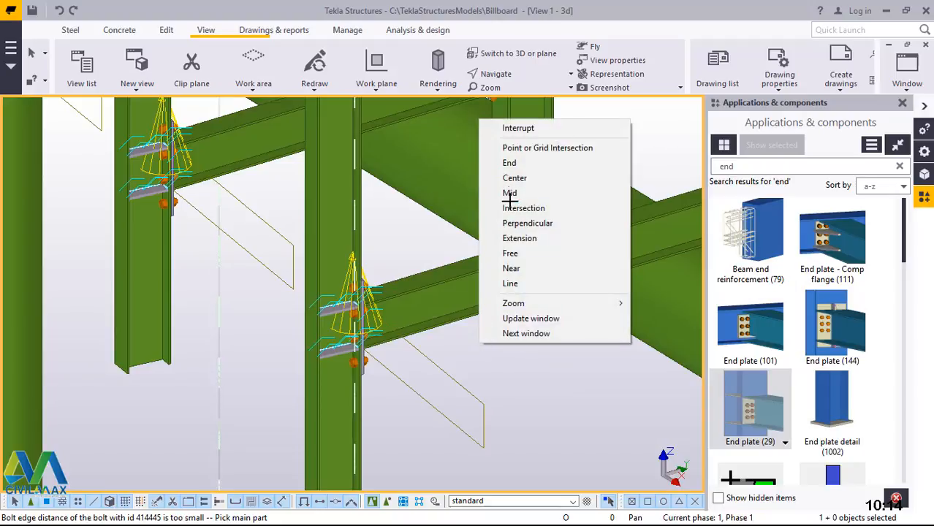
click(499, 127)
right_click(519, 360)
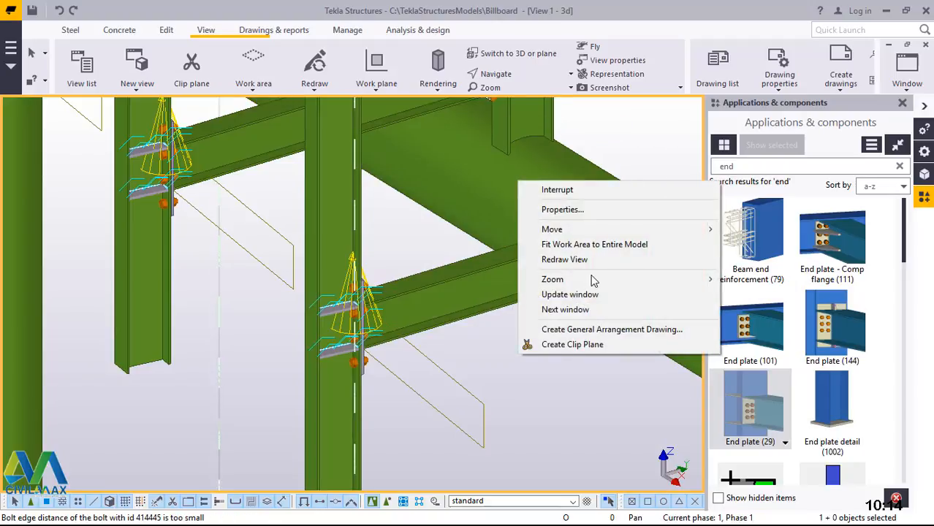
click(587, 260)
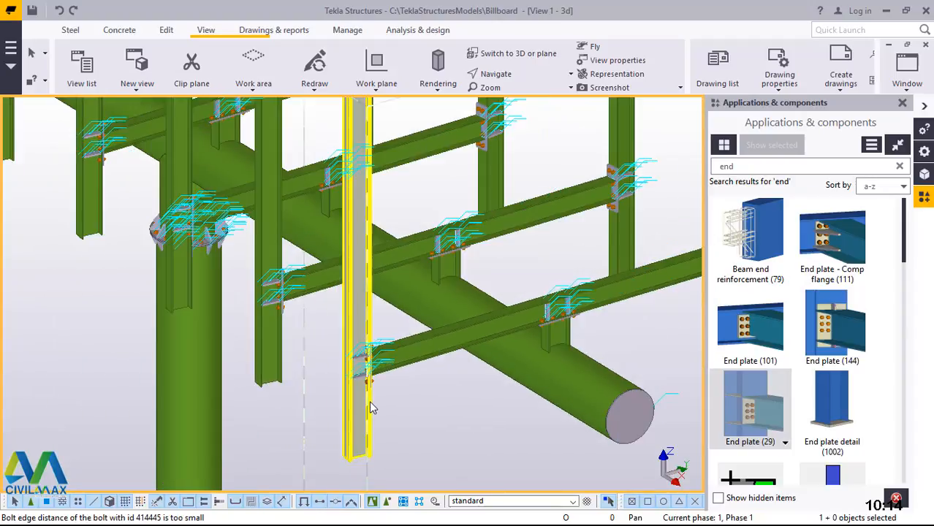
Step: Examine the end plate joints on both sides of the billboard frame from several angles, orbiting about a point on the frame
scroll(371, 408, down, 3)
scroll(371, 408, down, 3)
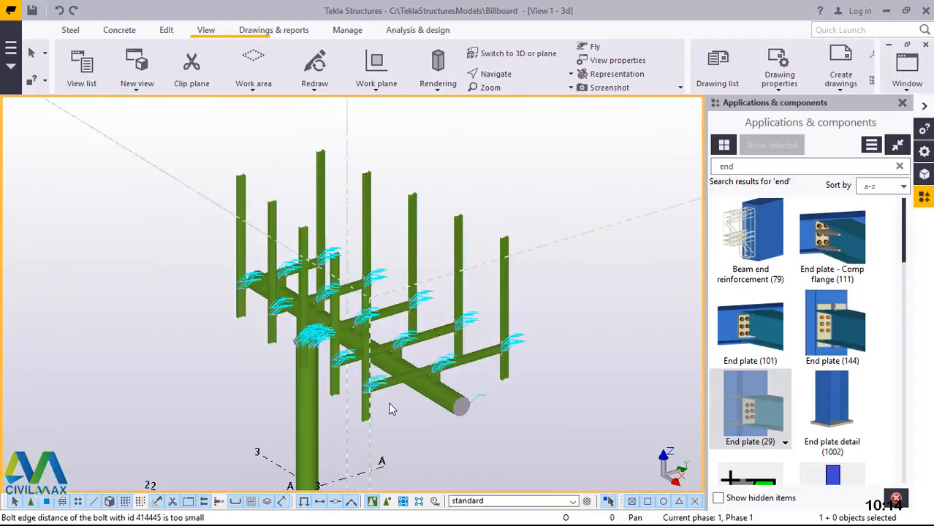
scroll(601, 245, up, 2)
click(518, 219)
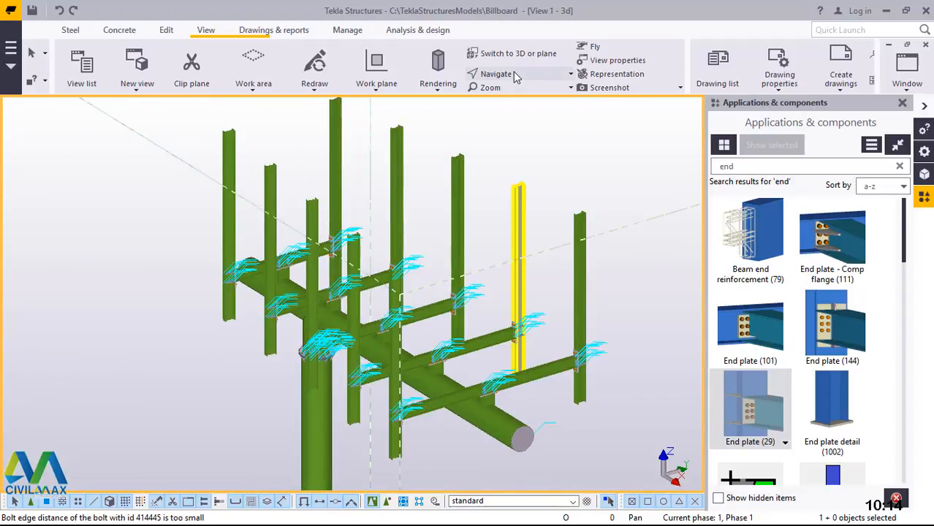
click(513, 71)
click(532, 96)
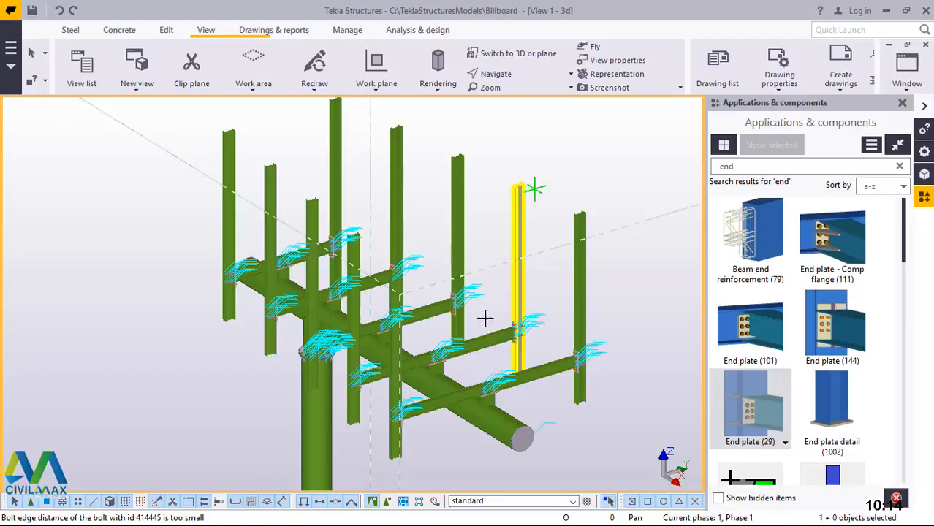
click(453, 386)
drag(412, 392, 209, 388)
drag(328, 417, 440, 432)
scroll(378, 442, up, 2)
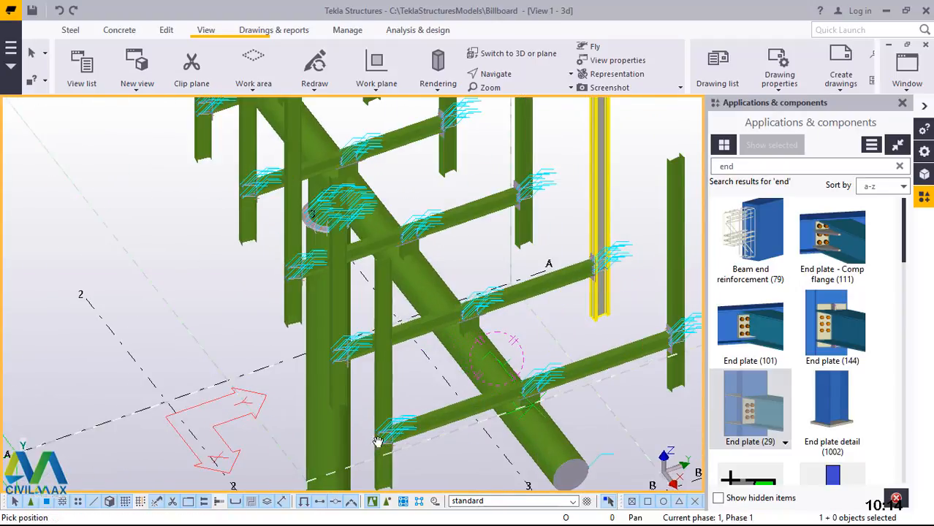
scroll(378, 441, up, 3)
scroll(552, 418, up, 2)
drag(577, 354, 560, 269)
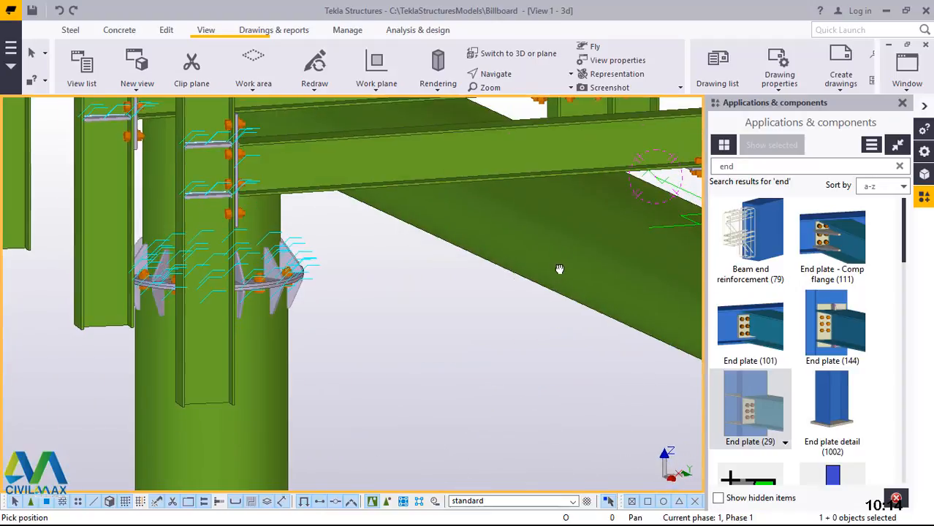
scroll(397, 330, down, 3)
drag(336, 247, 499, 227)
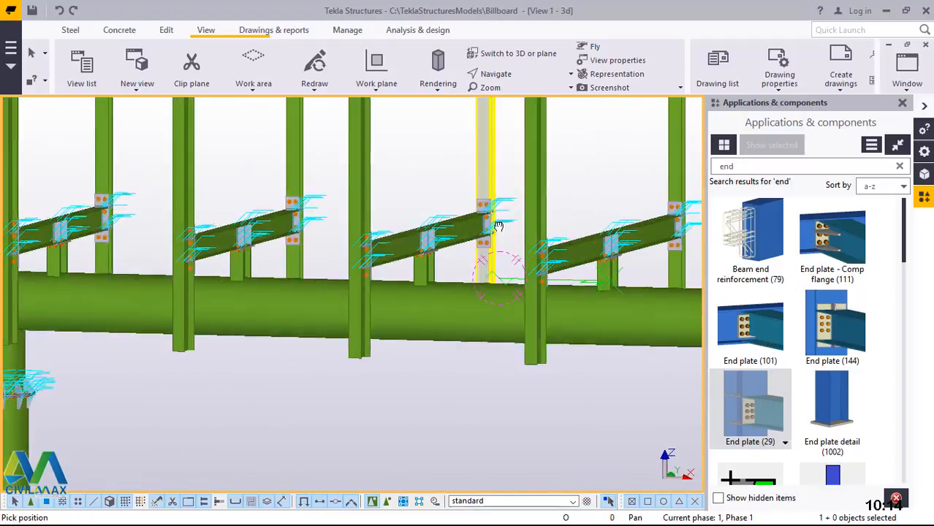
drag(473, 156, 352, 365)
scroll(336, 393, down, 3)
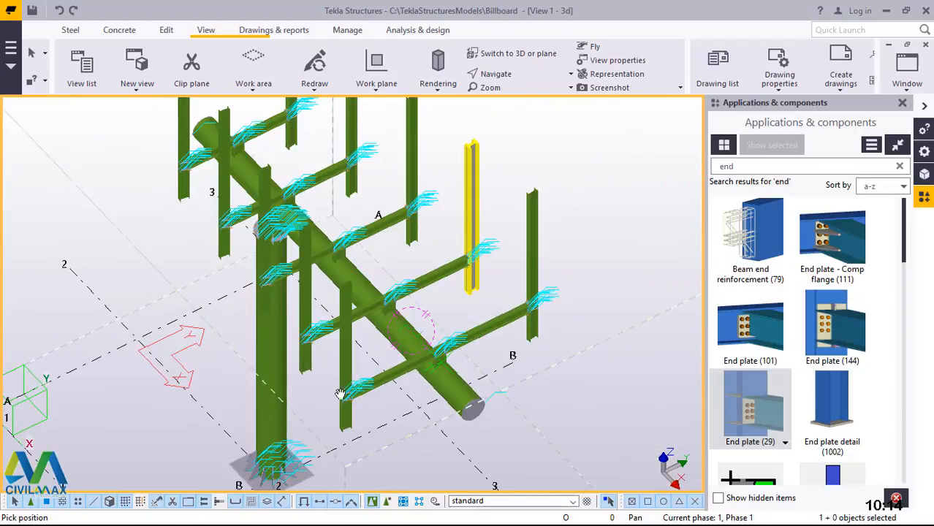
scroll(340, 394, down, 1)
right_click(542, 174)
click(578, 183)
click(342, 200)
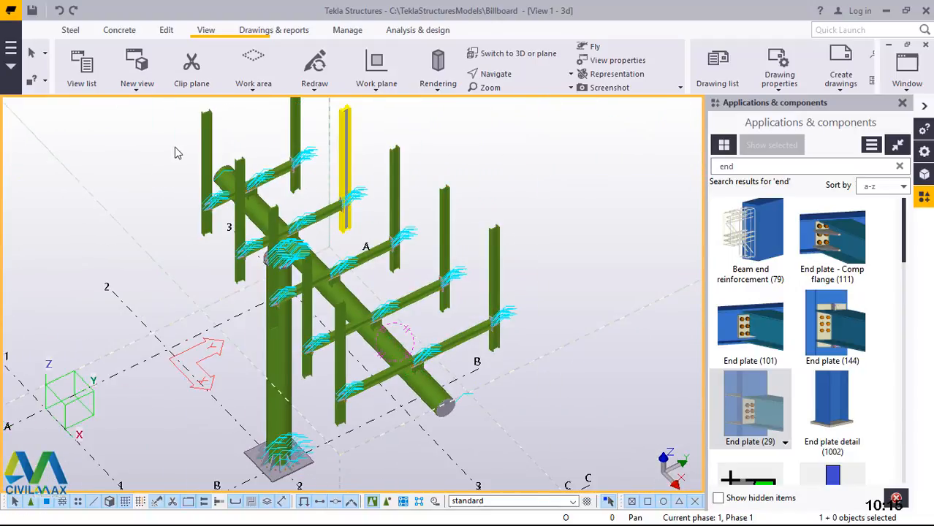
scroll(199, 136, up, 5)
scroll(166, 268, down, 2)
scroll(219, 274, down, 2)
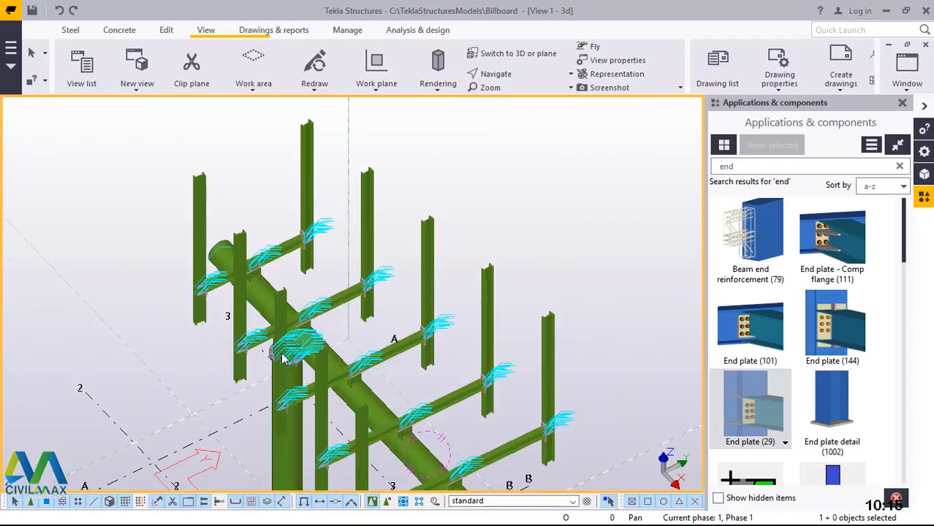
scroll(206, 215, up, 3)
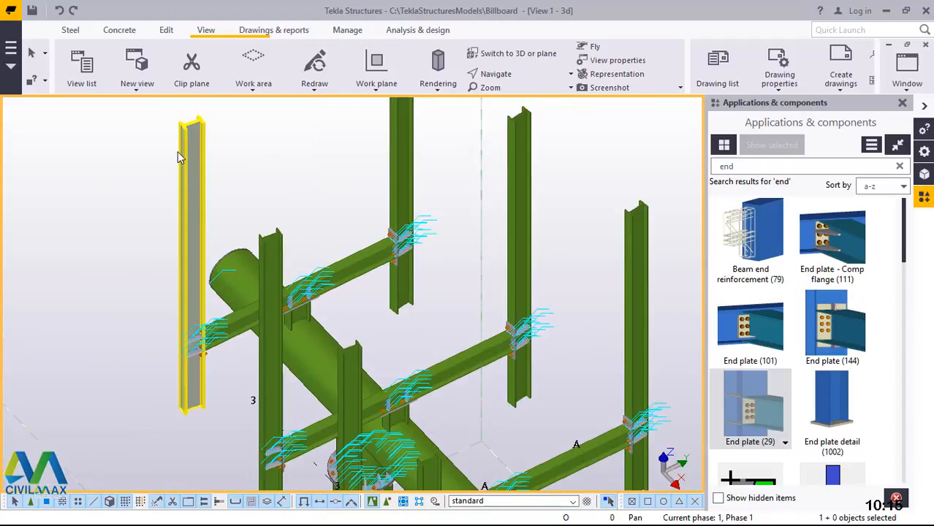
scroll(178, 151, up, 2)
scroll(272, 304, down, 2)
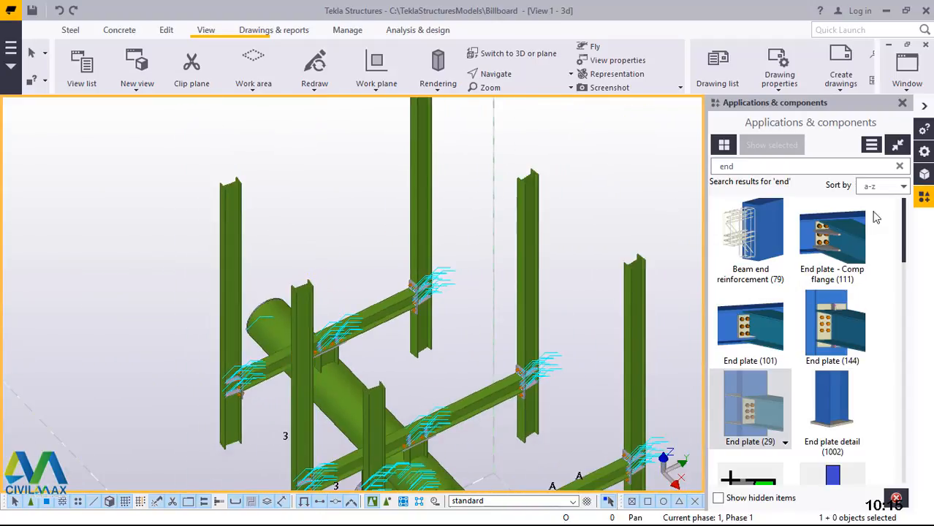
Step: Close the Applications & components catalog to free the full modeling view
click(904, 103)
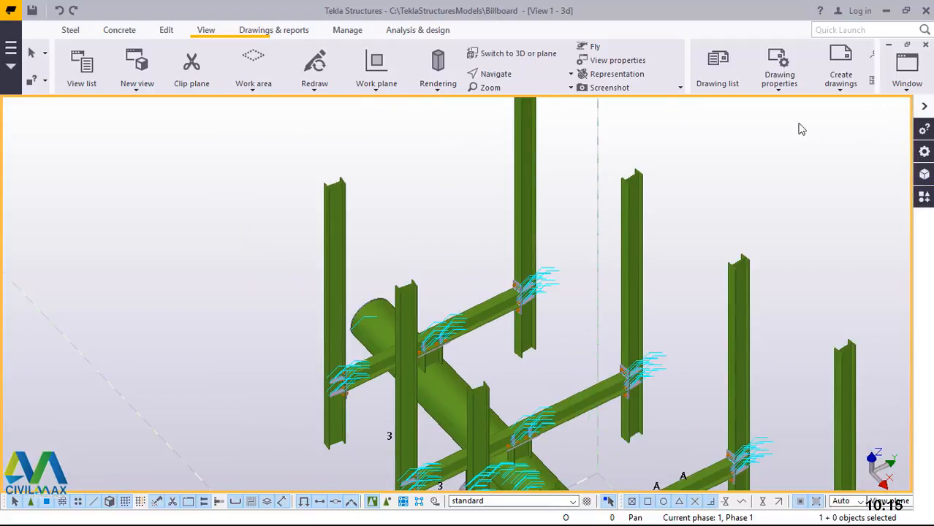
scroll(340, 176, down, 1)
scroll(319, 244, down, 1)
scroll(229, 202, down, 1)
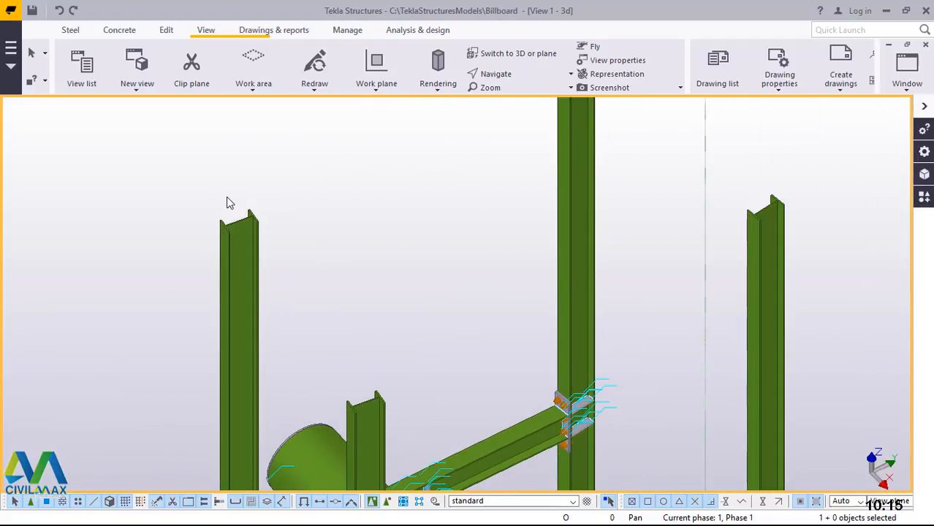
scroll(296, 283, down, 2)
scroll(200, 379, up, 5)
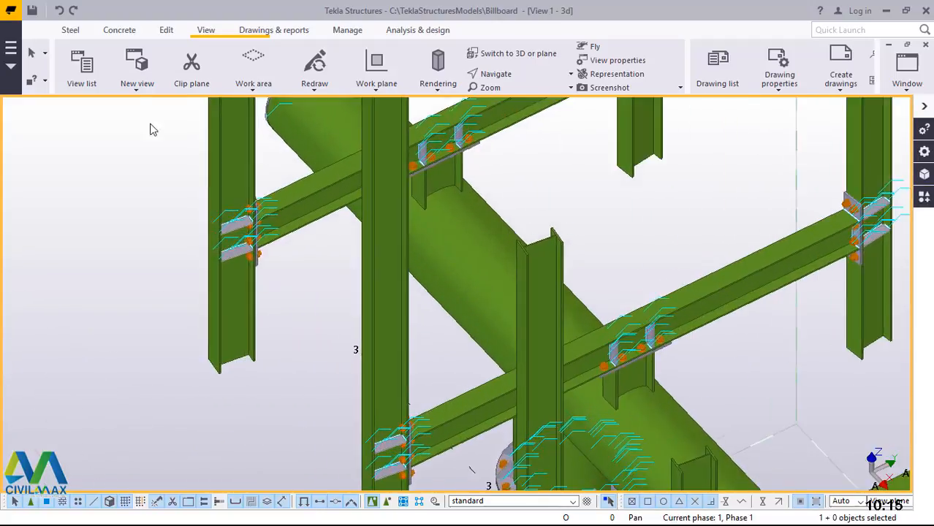
Step: Add a steel beam from the first to the last vertical beam's lower outer corner on the frame's near side and end the command
click(70, 31)
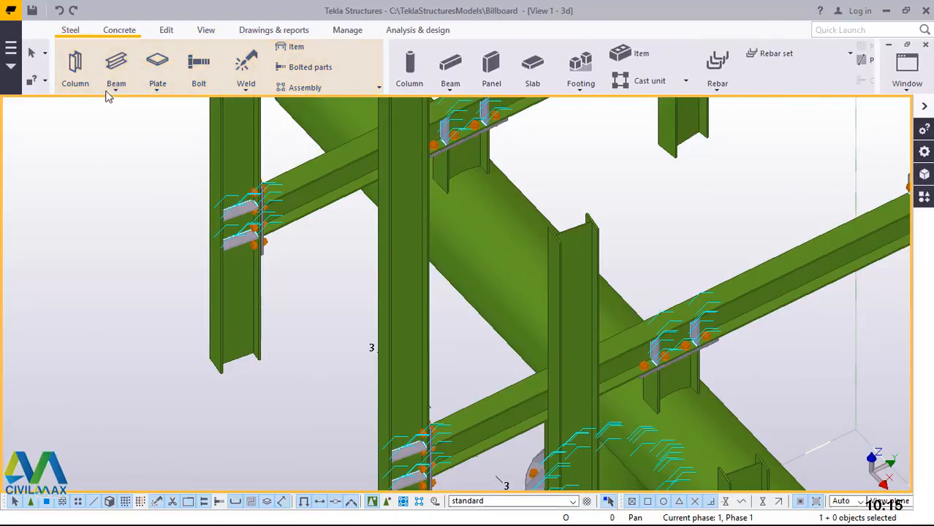
click(124, 87)
click(117, 109)
scroll(219, 367, up, 3)
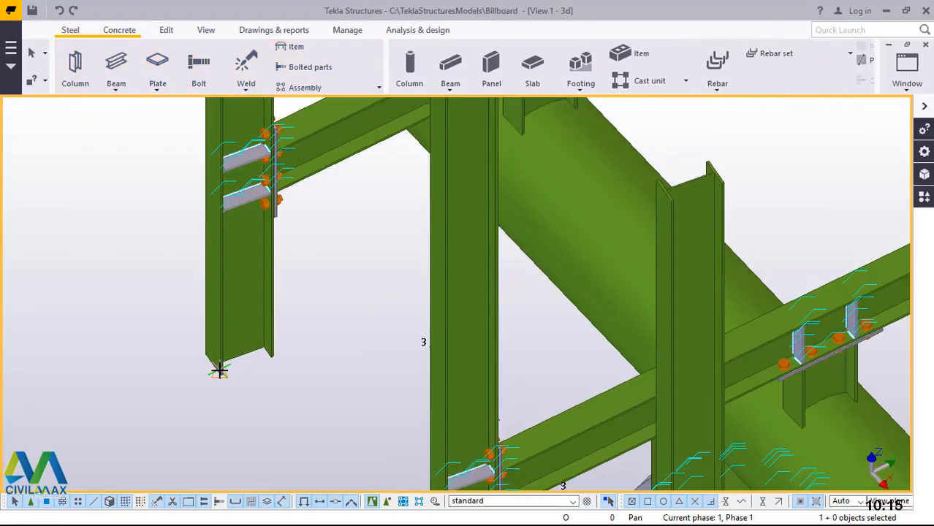
scroll(204, 376, up, 4)
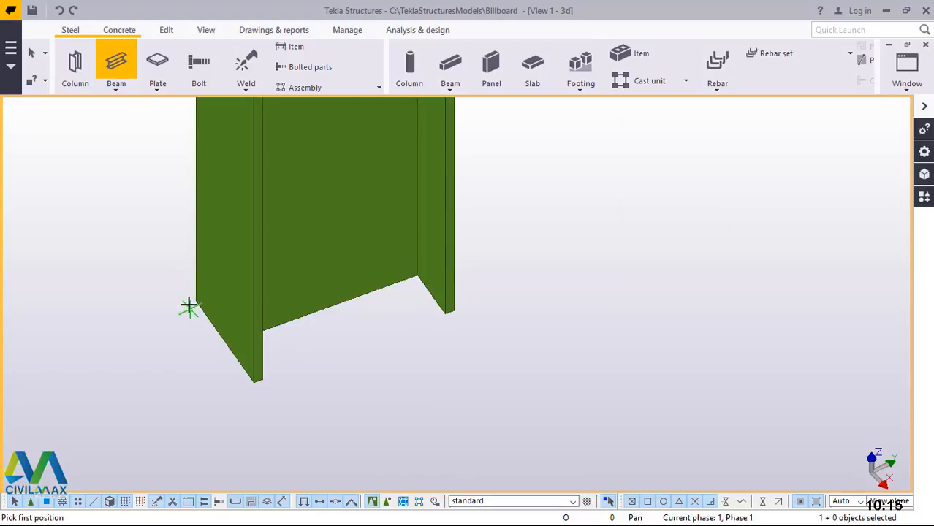
click(193, 301)
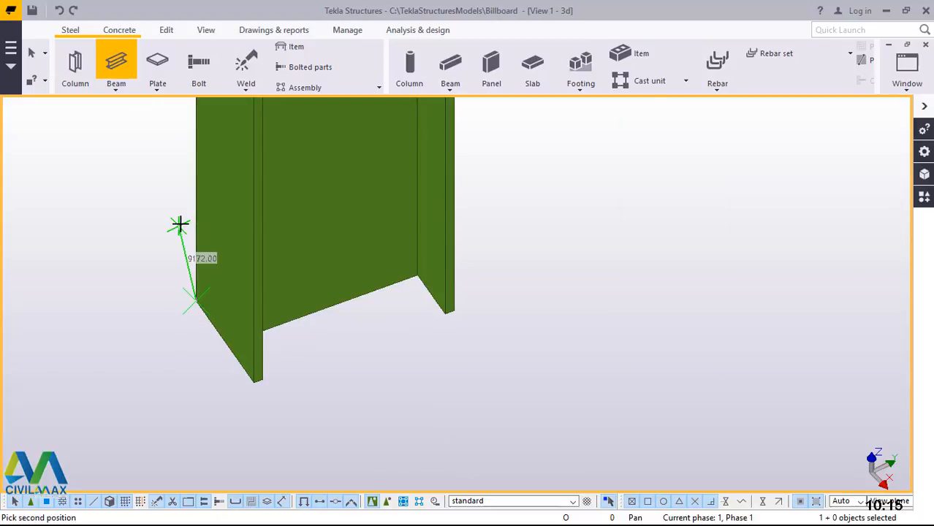
scroll(179, 227, down, 5)
scroll(184, 231, down, 2)
scroll(183, 231, down, 3)
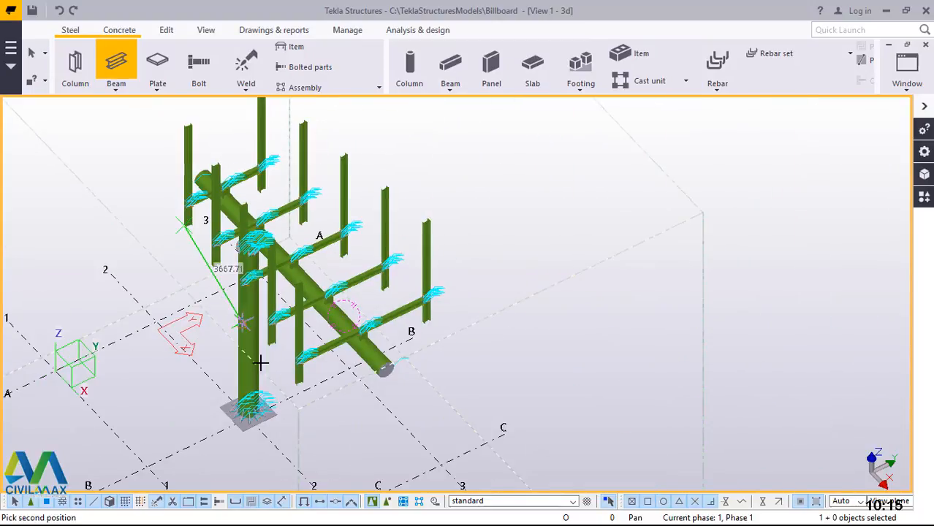
scroll(298, 380, up, 5)
scroll(296, 403, up, 5)
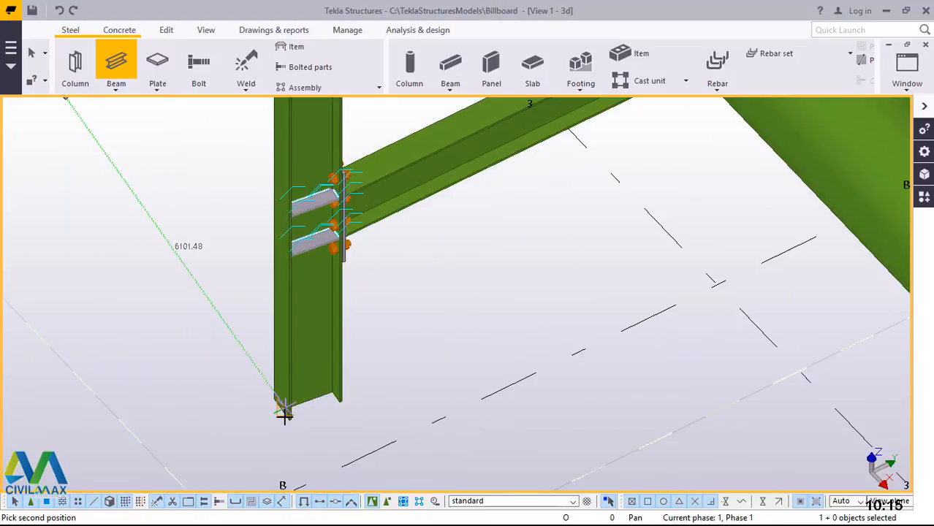
scroll(283, 446, up, 1)
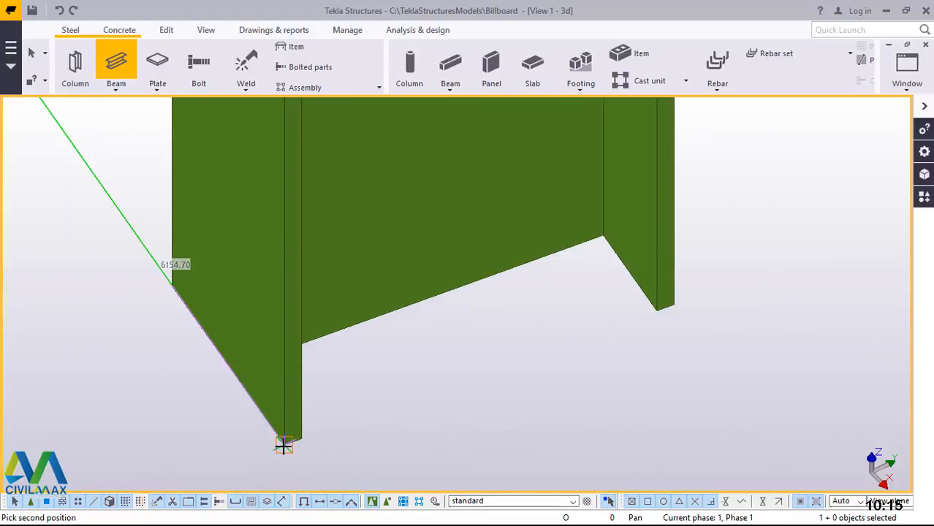
click(283, 444)
right_click(432, 345)
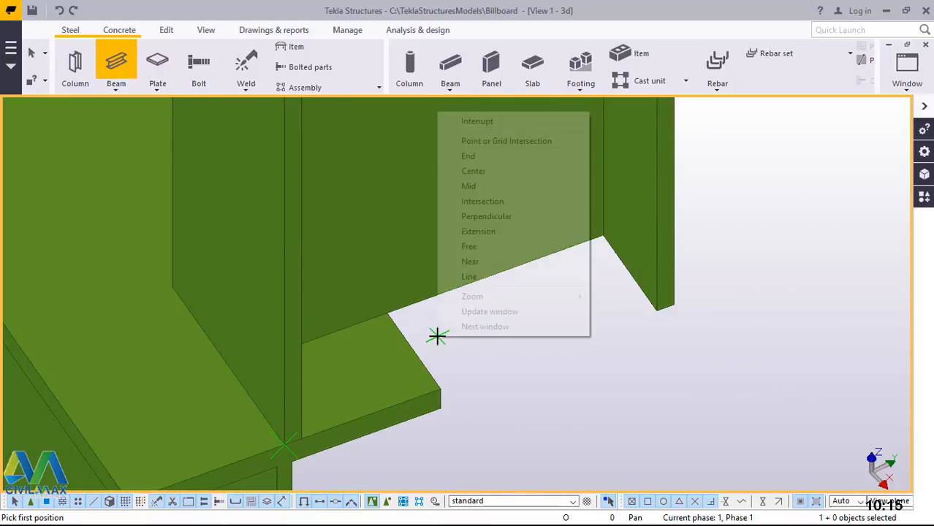
click(494, 120)
Step: Open the profile catalog from the properties of the new beam along the verticals' lower ends
scroll(473, 309, down, 2)
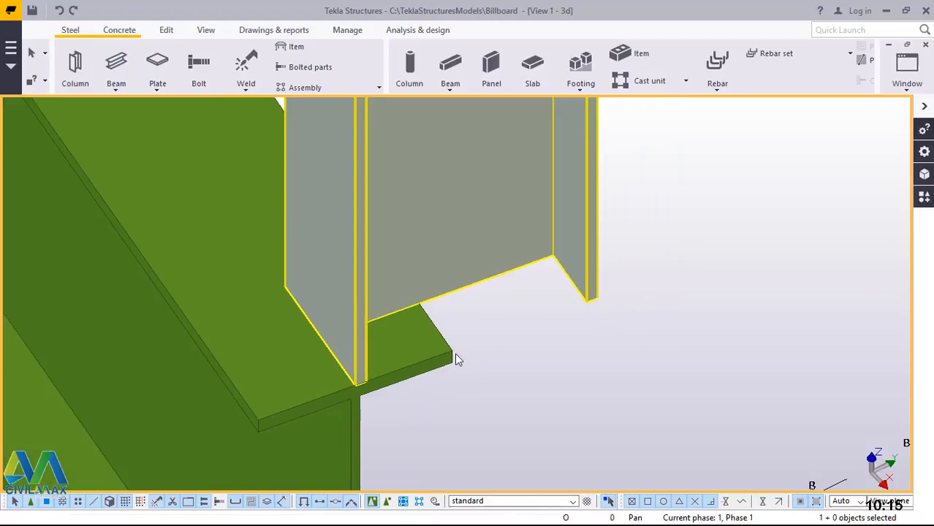
scroll(449, 361, down, 5)
scroll(432, 375, down, 6)
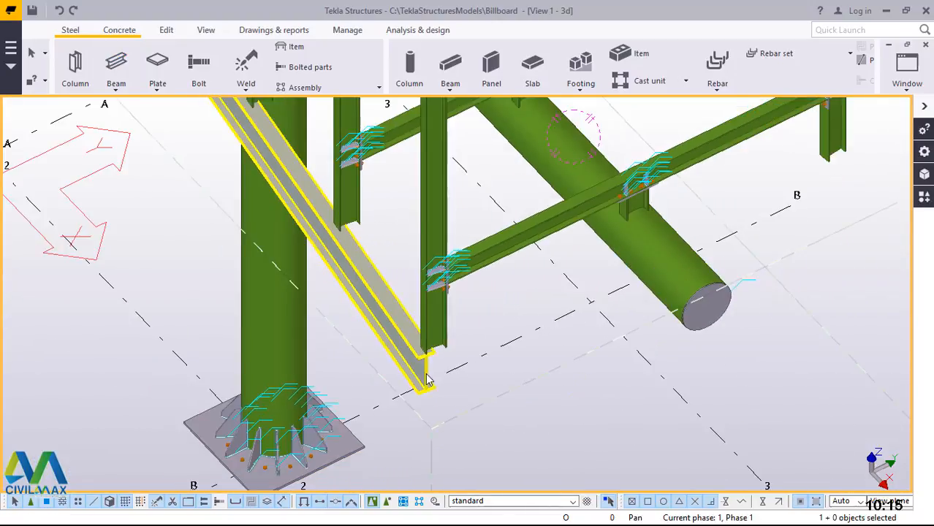
scroll(339, 210, up, 4)
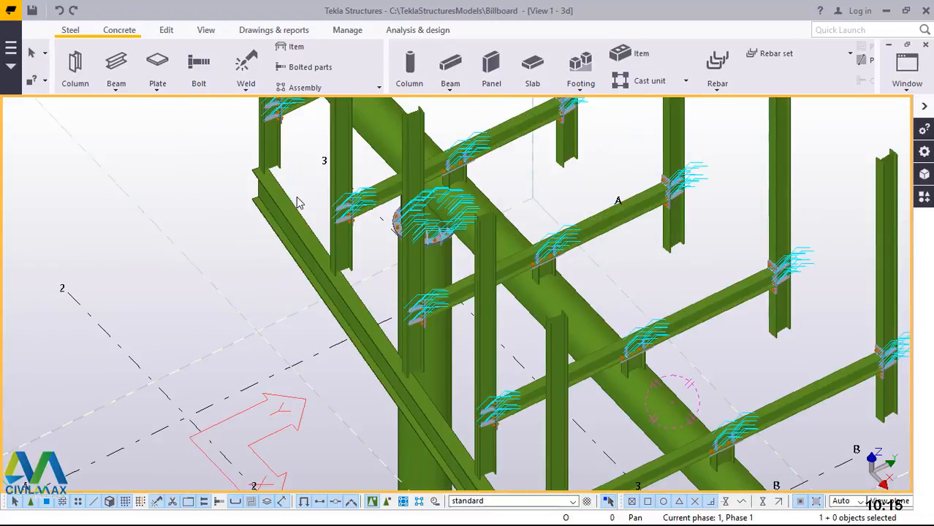
scroll(297, 202, up, 2)
scroll(273, 197, up, 3)
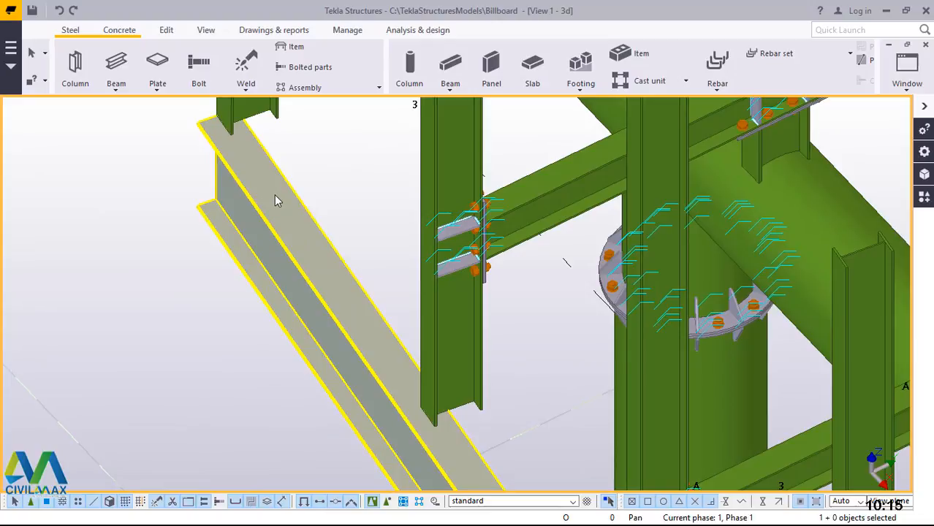
double_click(274, 194)
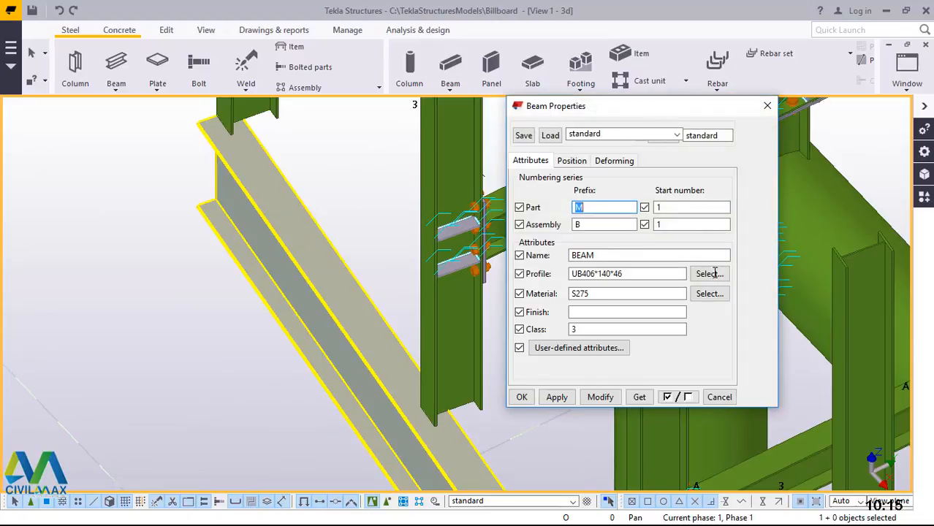
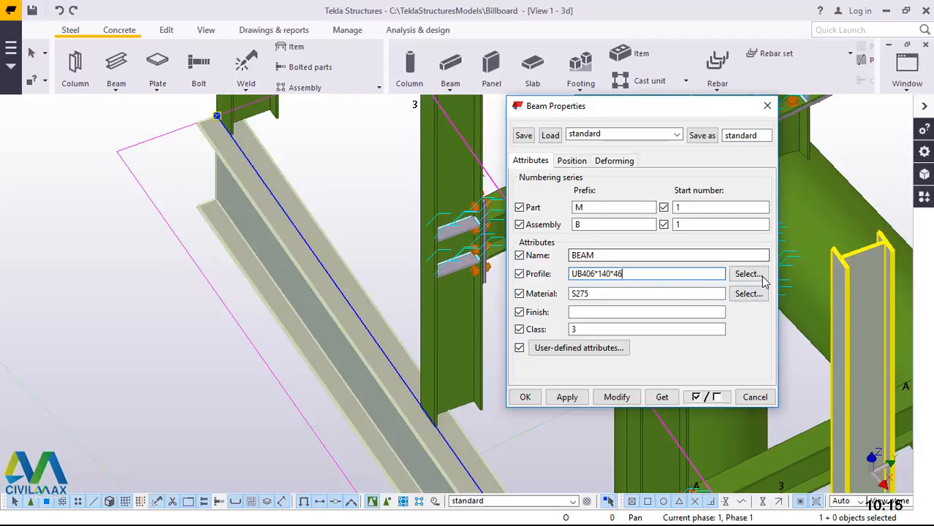
click(749, 274)
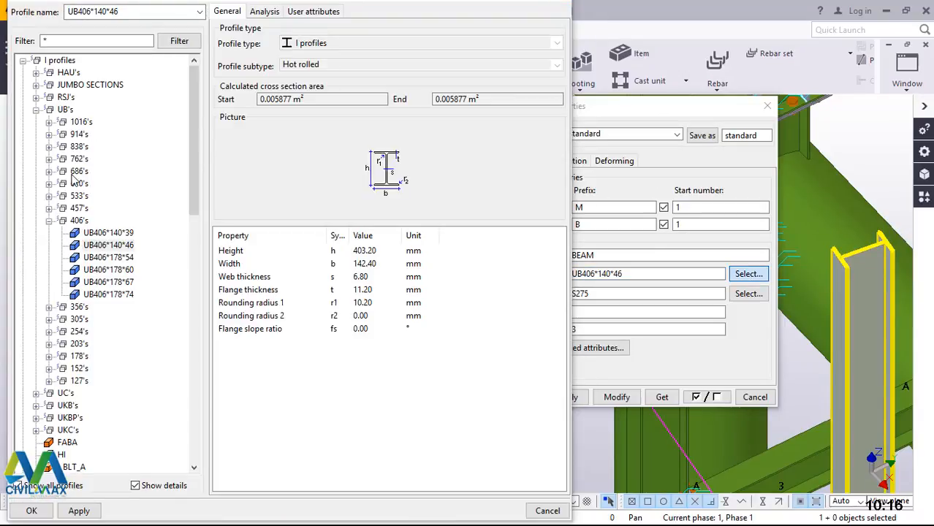
Step: Change the new beam's profile to the L profile RSA50*50*3 from the RSA 50's group and close its properties
click(36, 110)
click(36, 110)
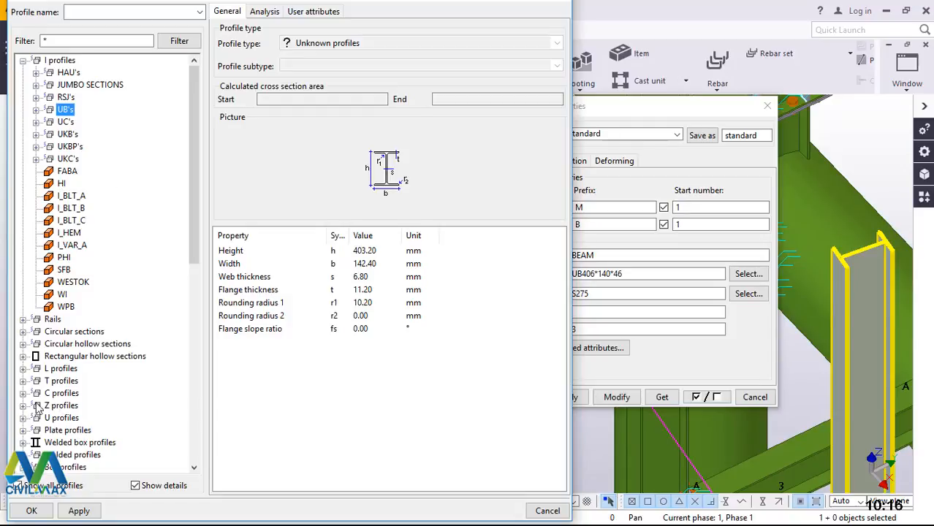
click(23, 368)
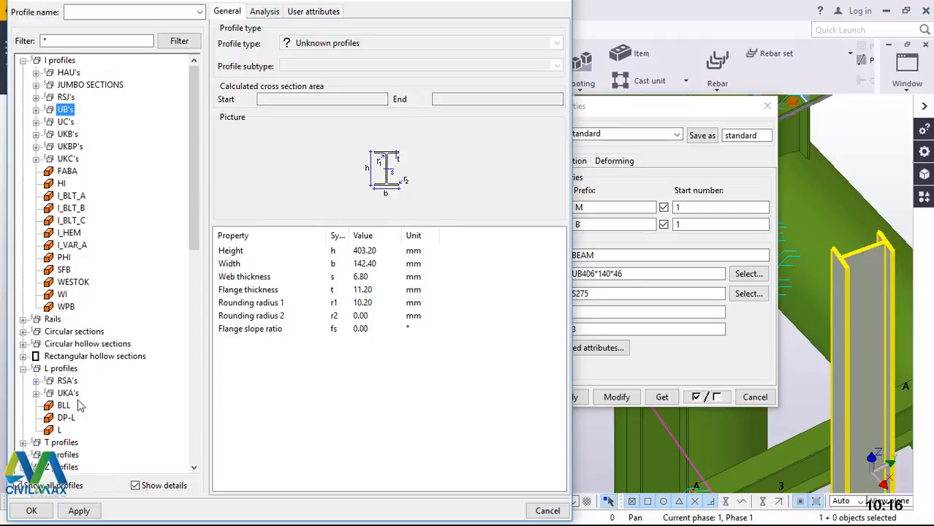
click(36, 382)
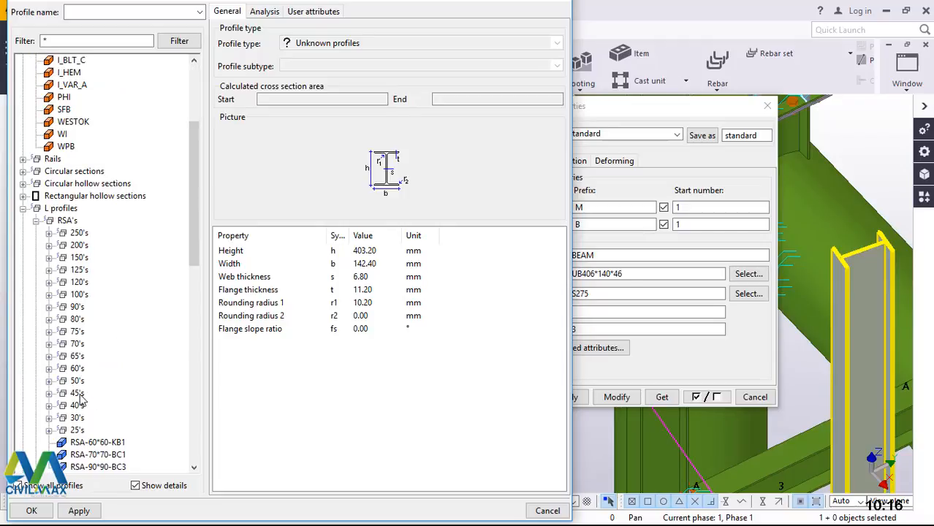
click(49, 381)
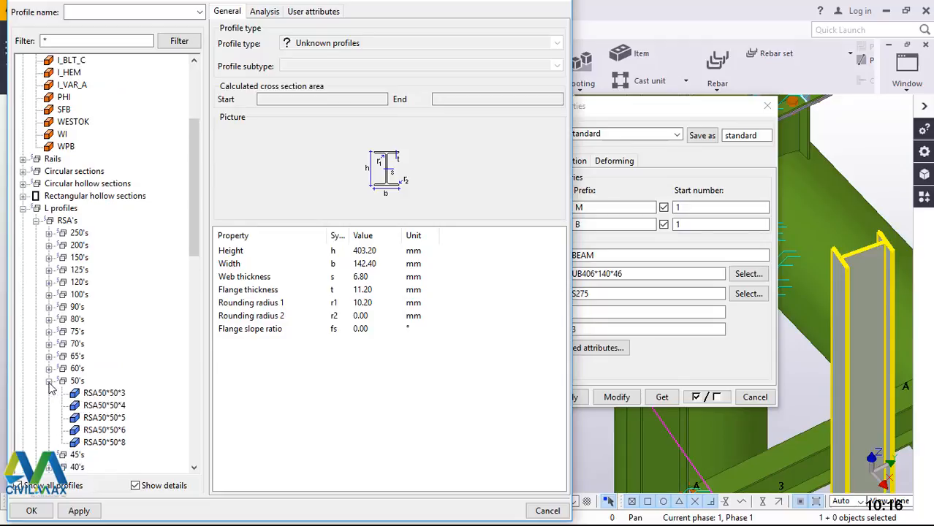
click(112, 395)
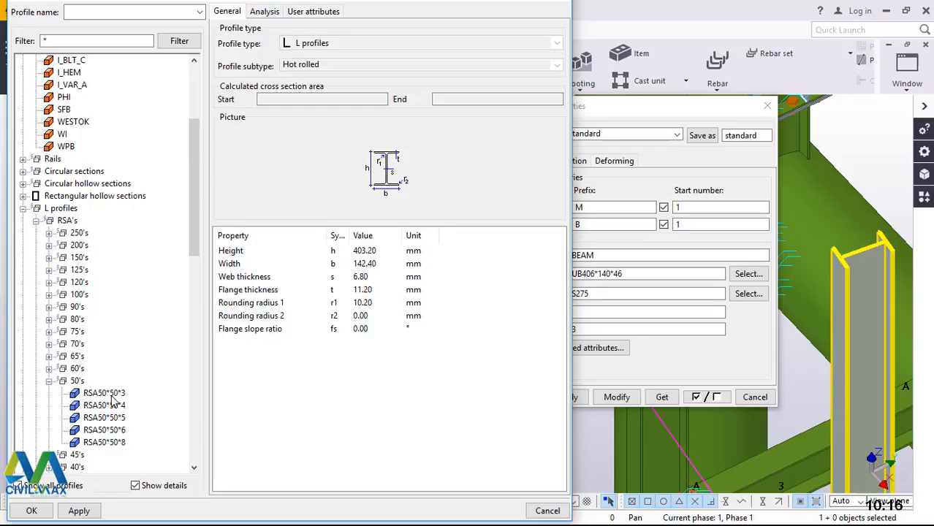
click(112, 395)
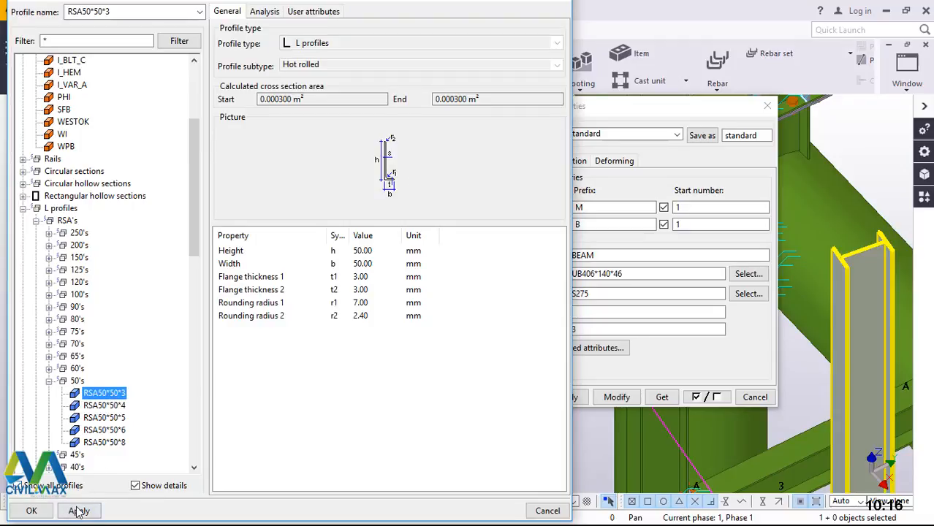
click(79, 511)
click(616, 396)
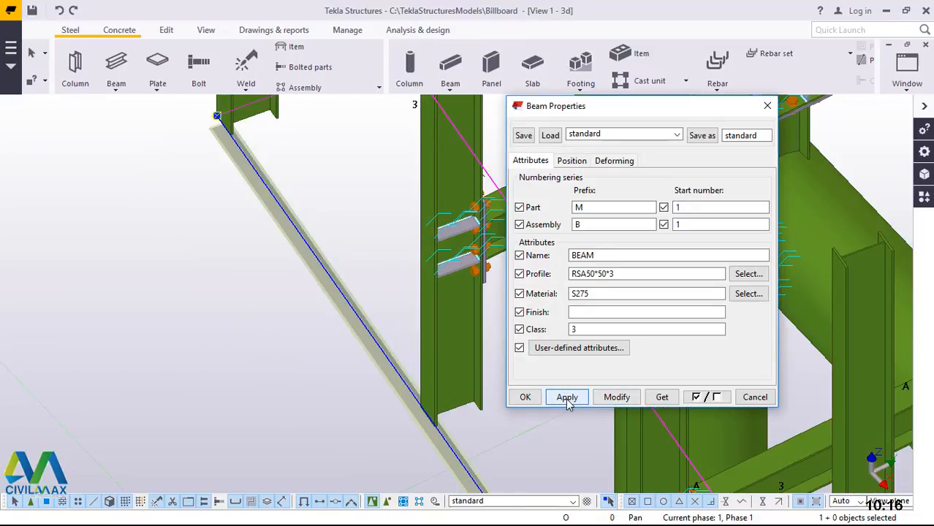
click(526, 397)
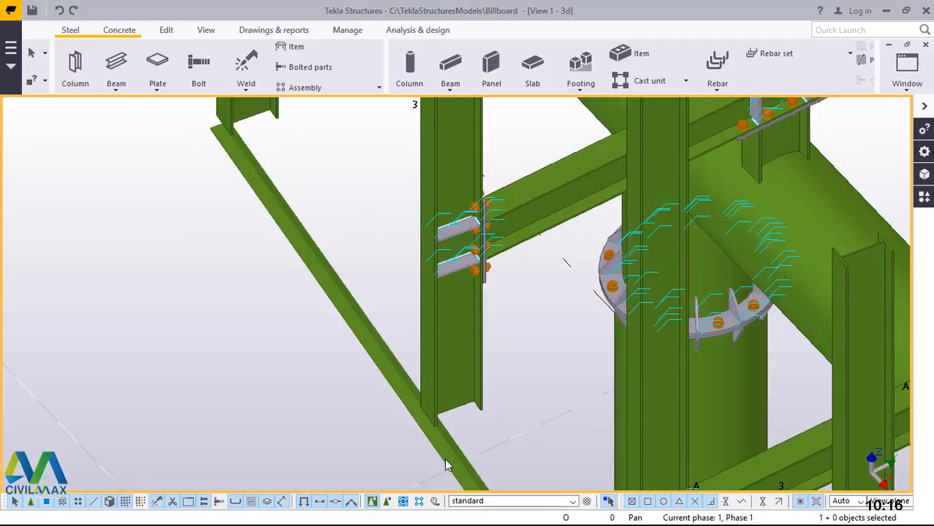
Step: Set the angle beam's on-plane position to Right where it meets the vertical beams' lower ends
scroll(418, 397, up, 4)
scroll(363, 313, down, 3)
scroll(434, 414, up, 3)
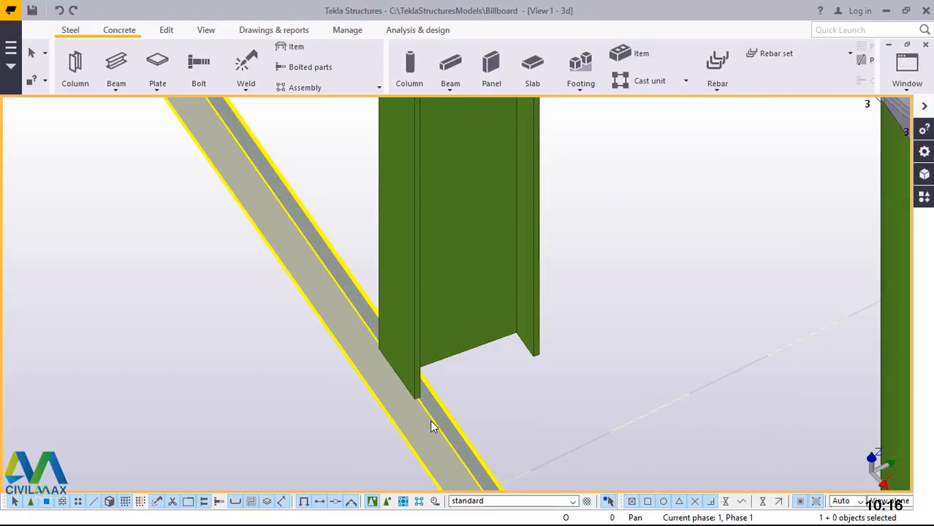
scroll(431, 428, up, 4)
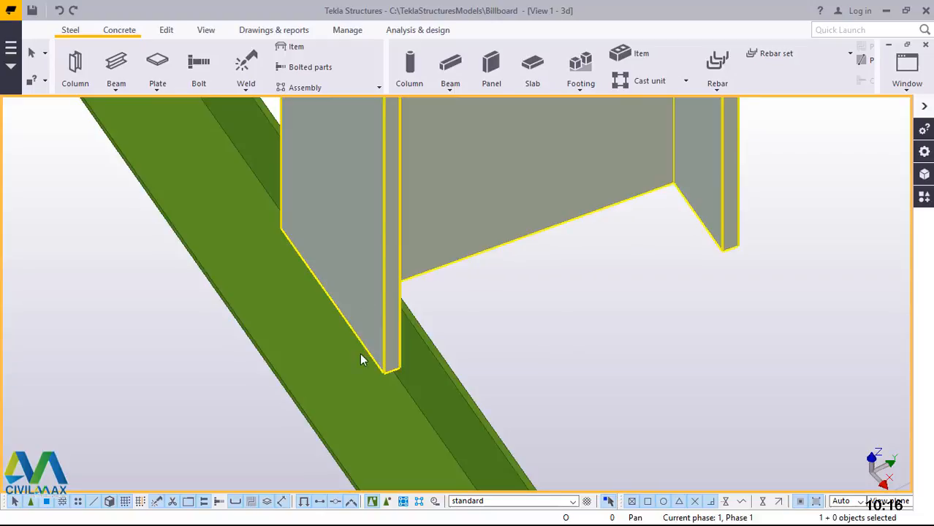
double_click(441, 389)
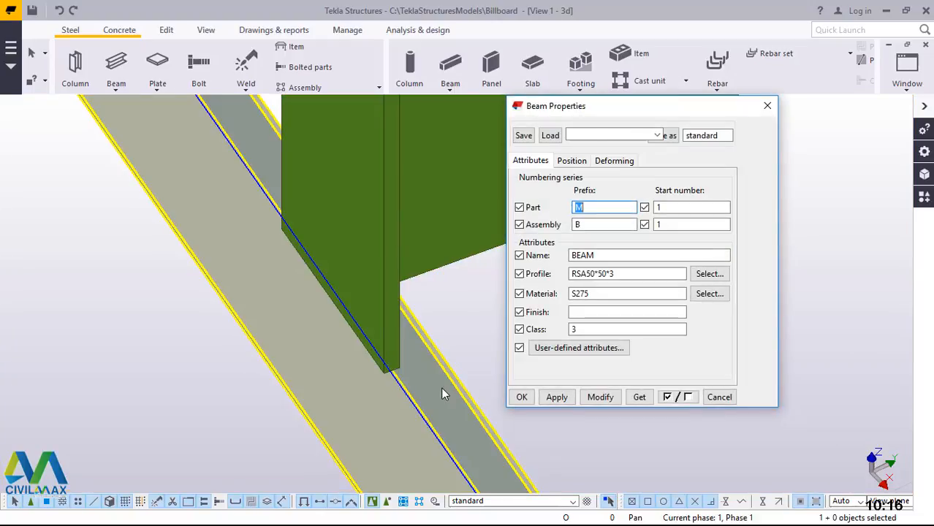
click(571, 161)
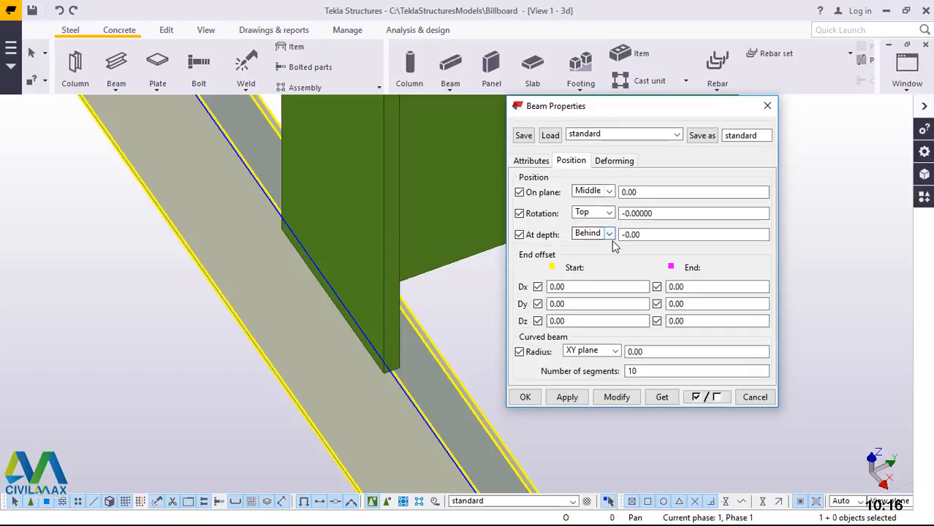
click(608, 191)
click(584, 216)
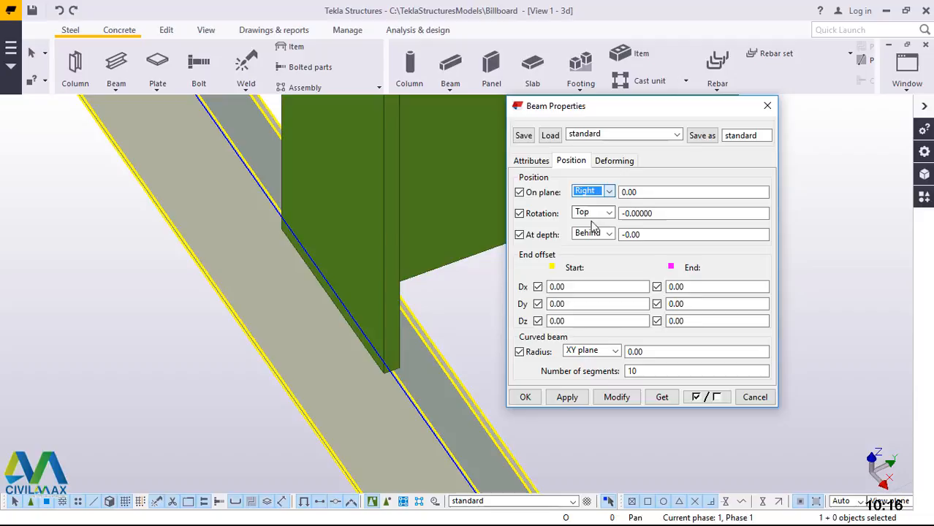
click(614, 399)
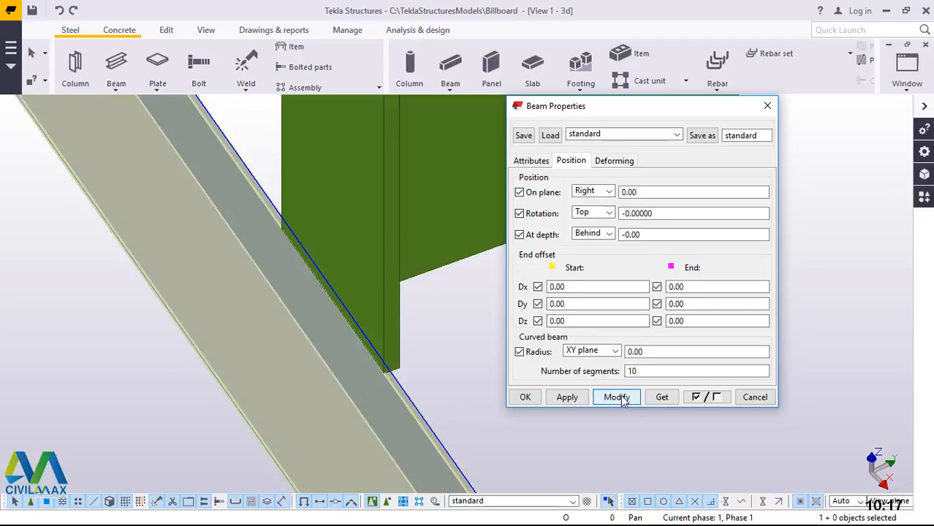
Step: Set the angle beam's depth position to Front with an offset of 50 mm and modify the beam
click(608, 234)
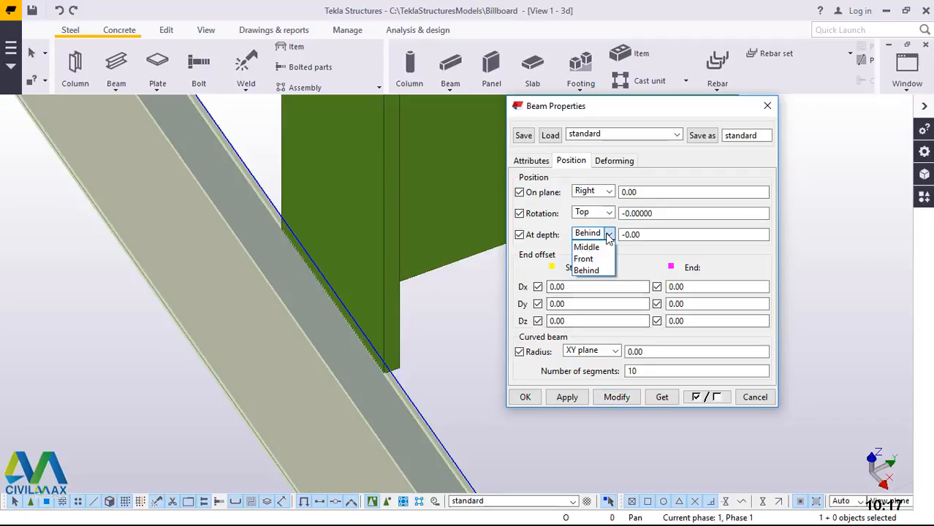
click(598, 260)
click(616, 399)
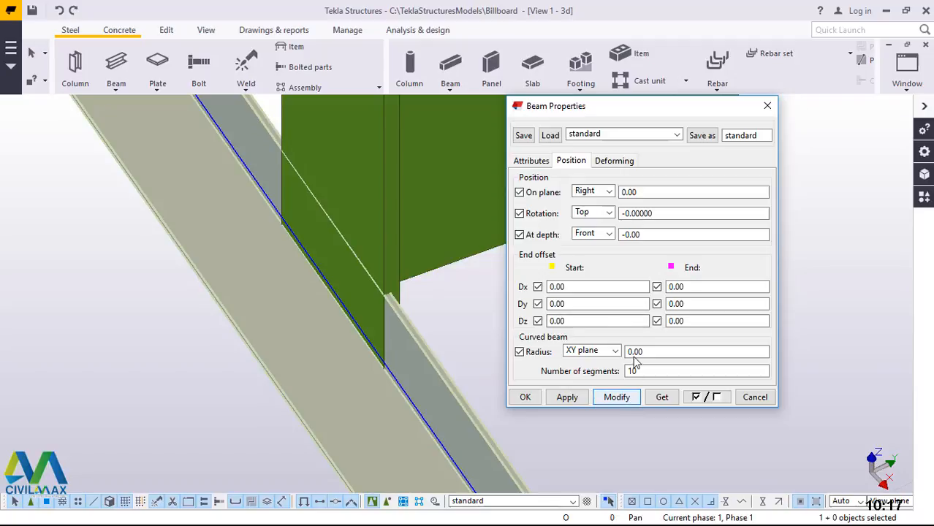
click(608, 234)
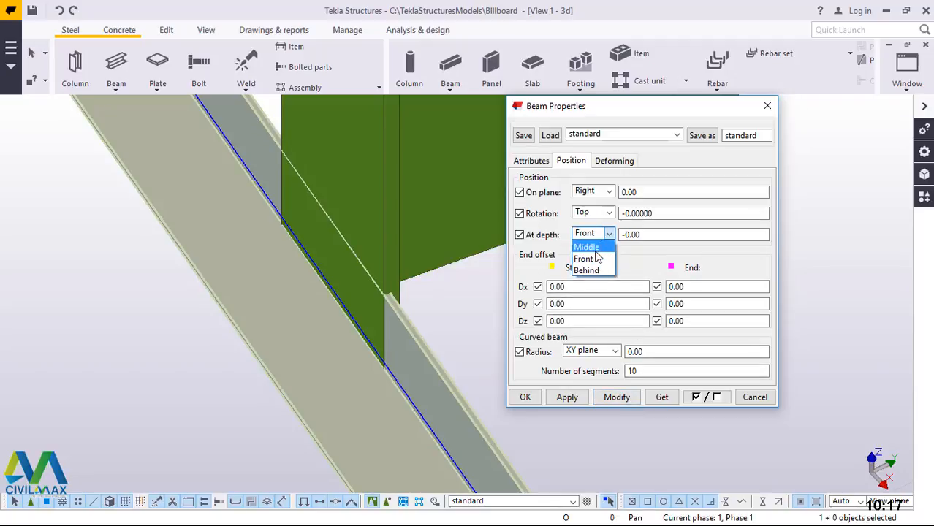
click(596, 259)
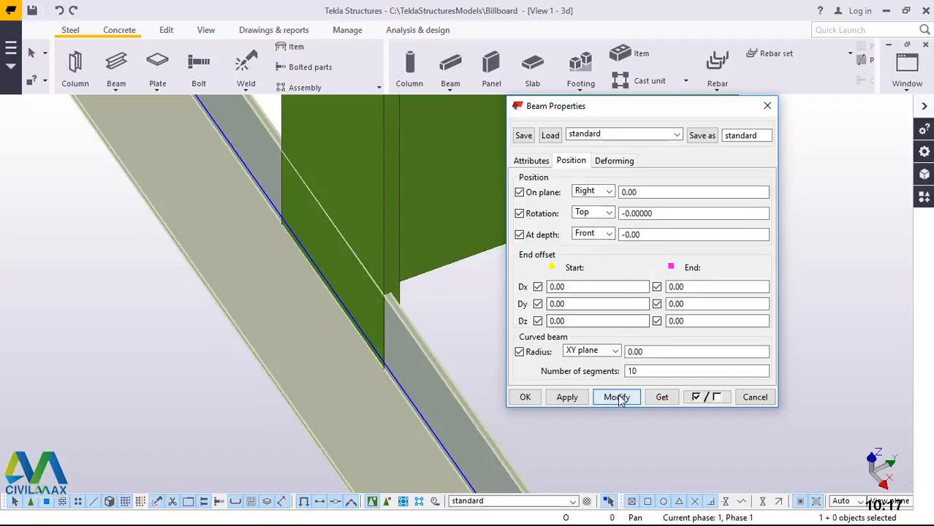
double_click(619, 234)
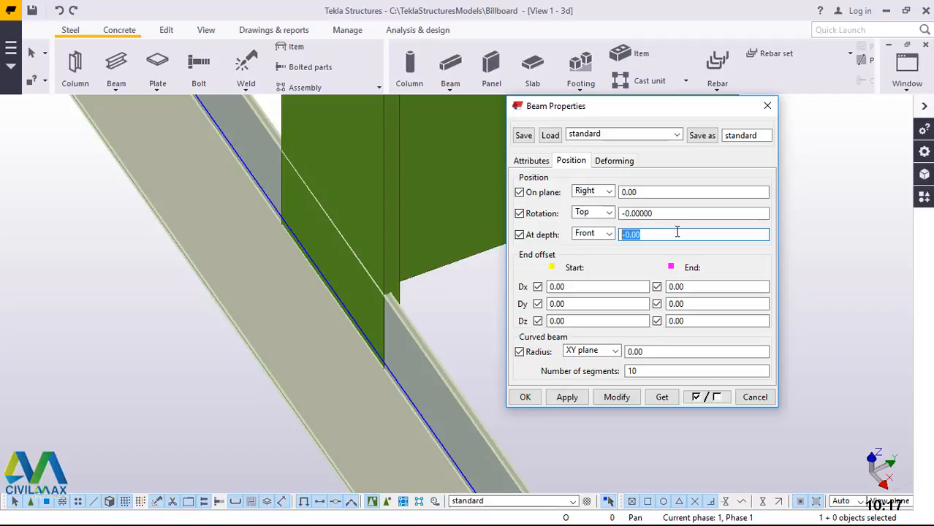
text(50)
click(616, 399)
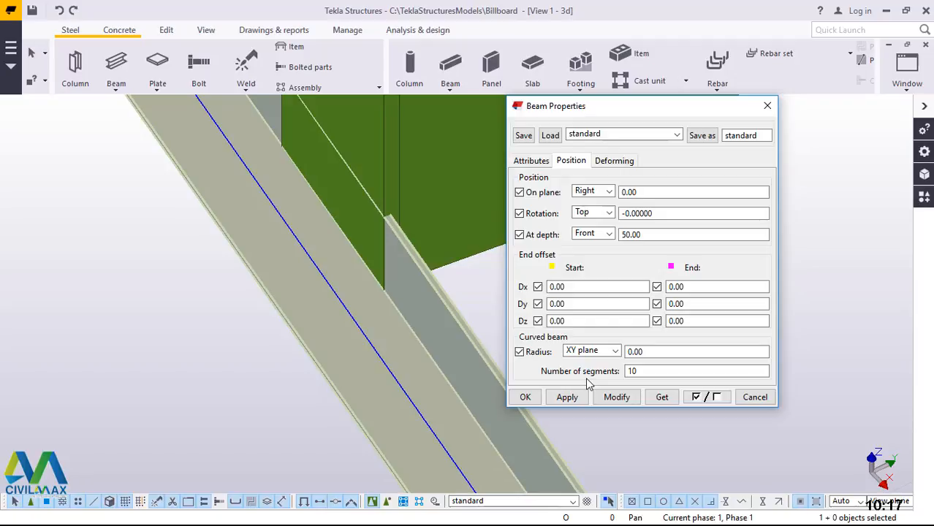
Step: Set the lower angle beam's rotation to Back, modify the beam and close its properties with the settings applied
click(613, 240)
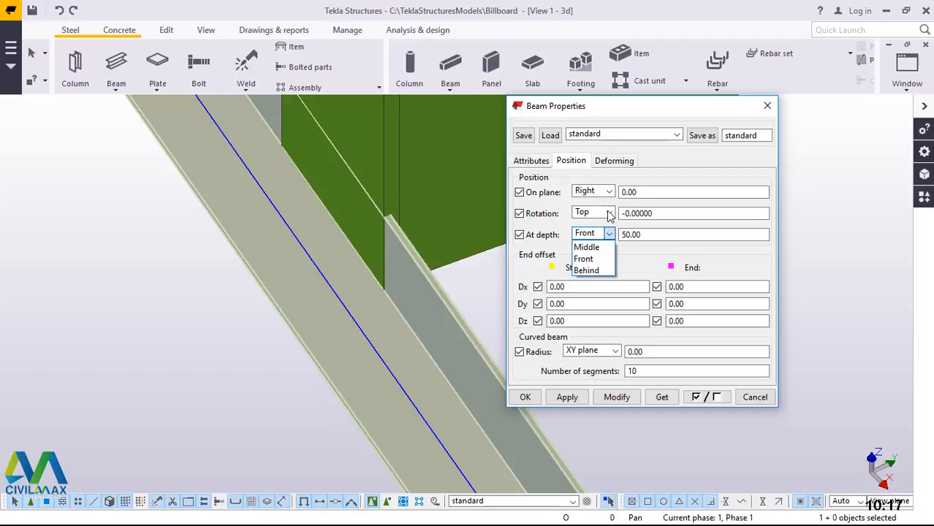
click(609, 213)
click(609, 214)
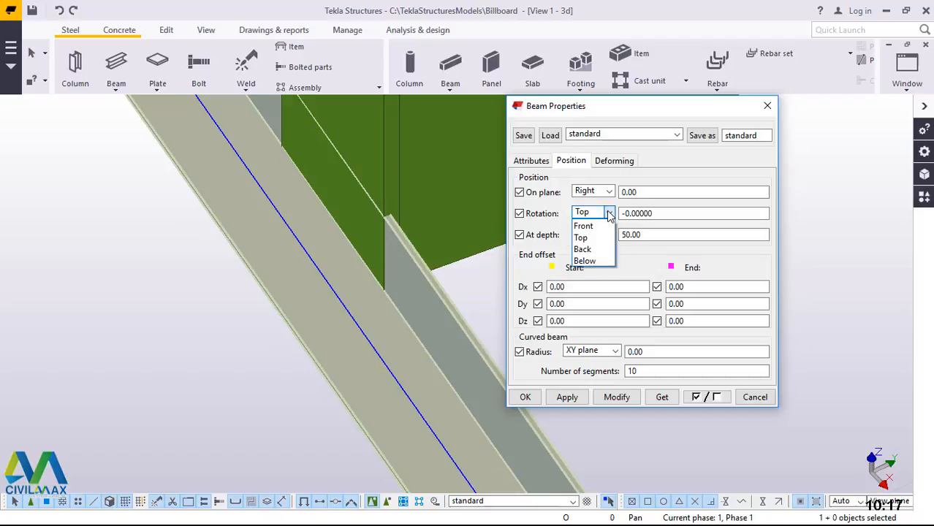
click(596, 250)
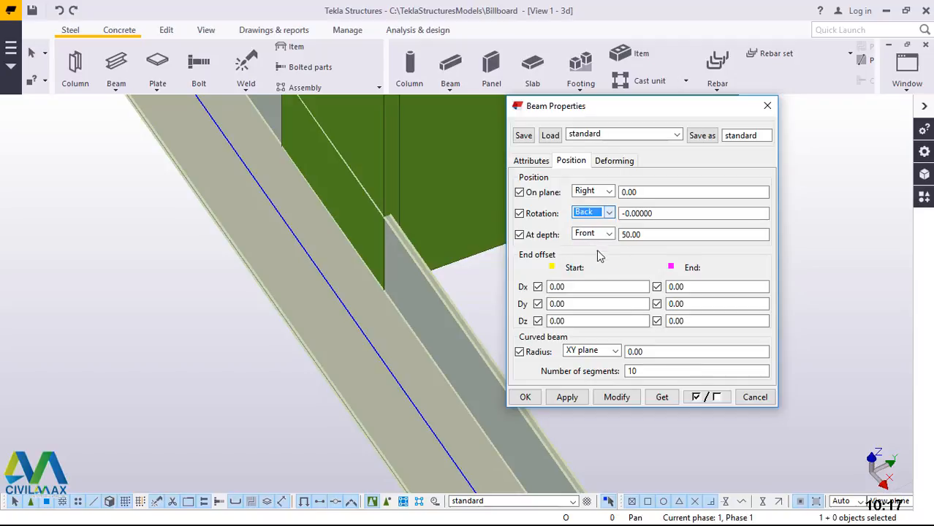
click(617, 398)
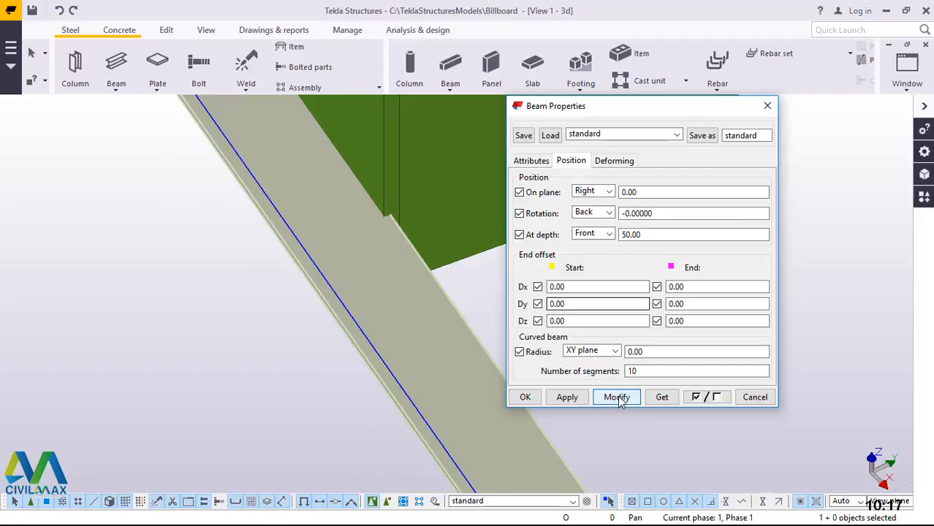
click(567, 397)
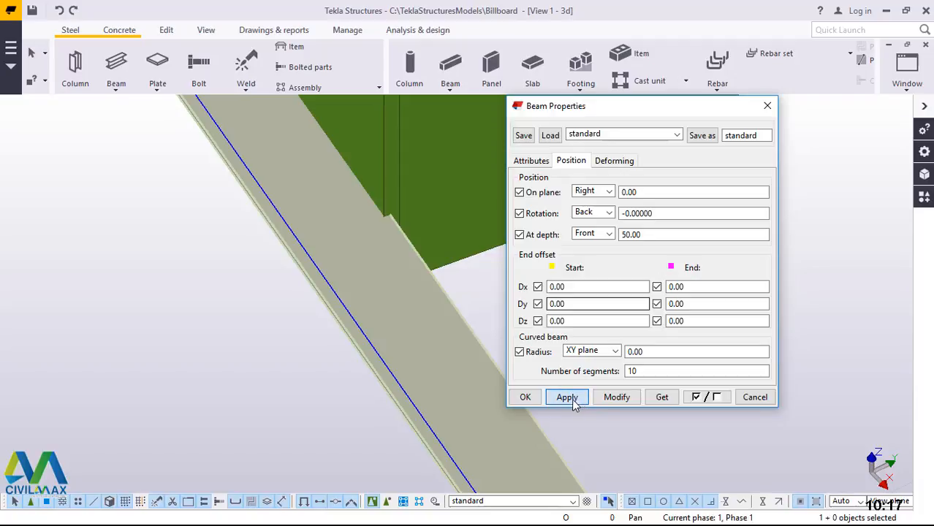
click(526, 397)
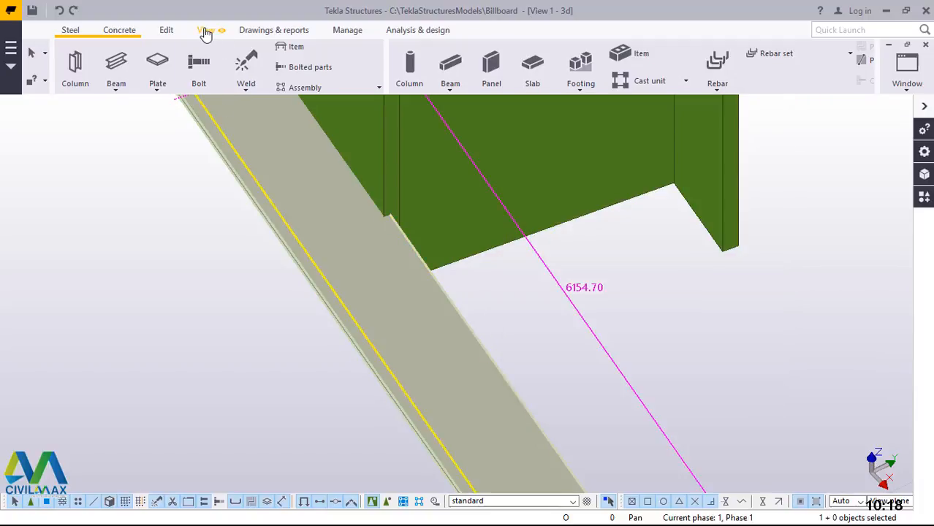
Step: Examine from several angles how the rotated angle beam sits against the lower end of the vertical beam
click(206, 30)
click(503, 74)
click(516, 95)
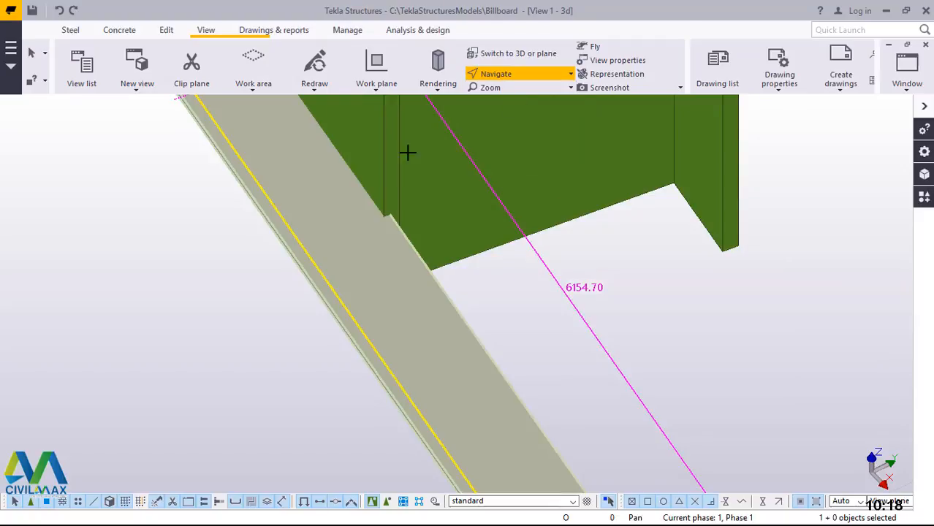
mouse_move(361, 179)
mouse_down()
mouse_move(413, 130)
mouse_move(591, 87)
mouse_move(645, 86)
mouse_up()
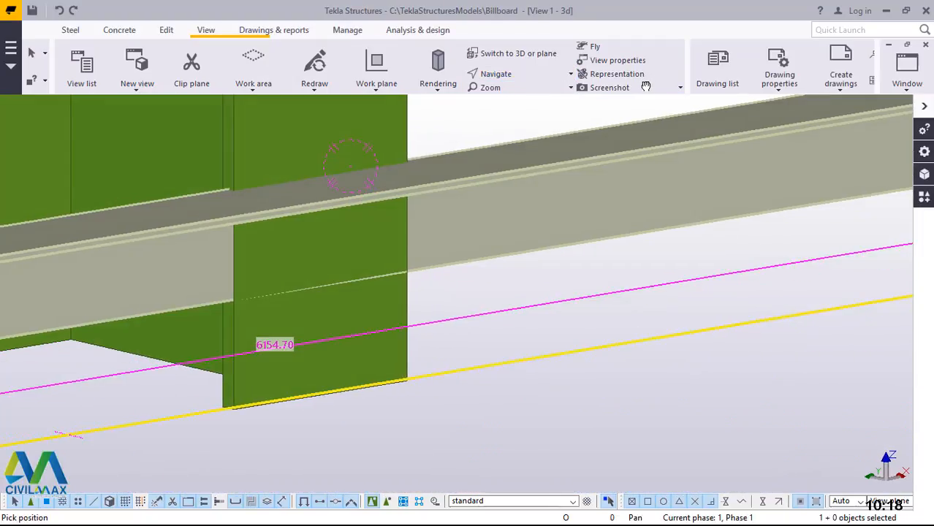
scroll(302, 241, down, 2)
right_click(456, 157)
click(502, 165)
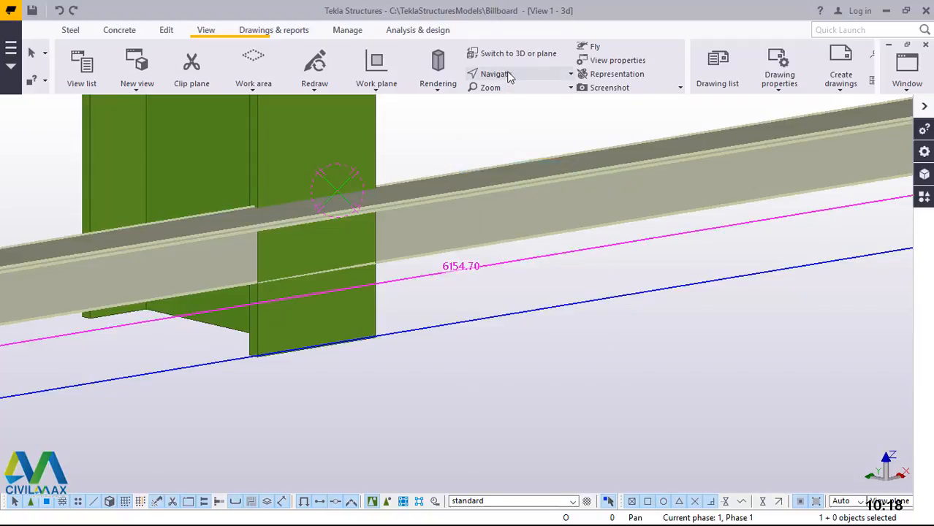
click(512, 93)
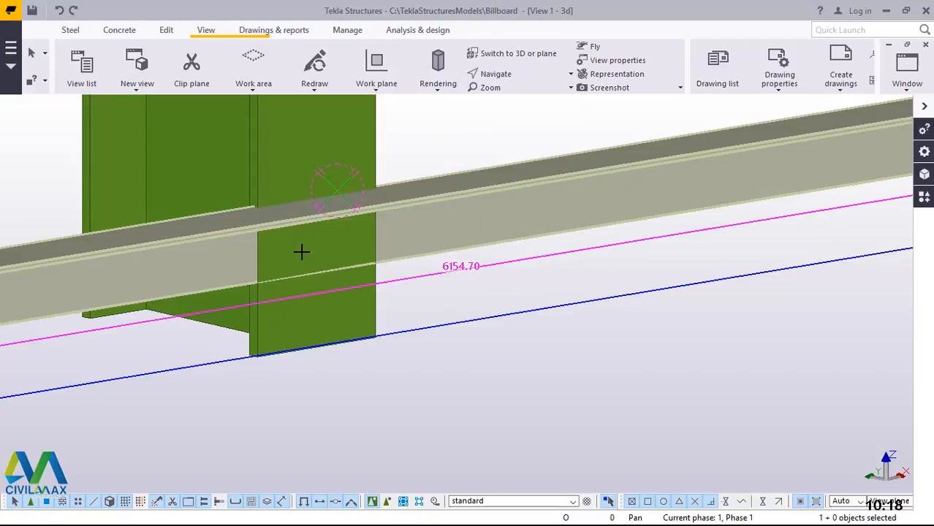
drag(346, 249, 294, 215)
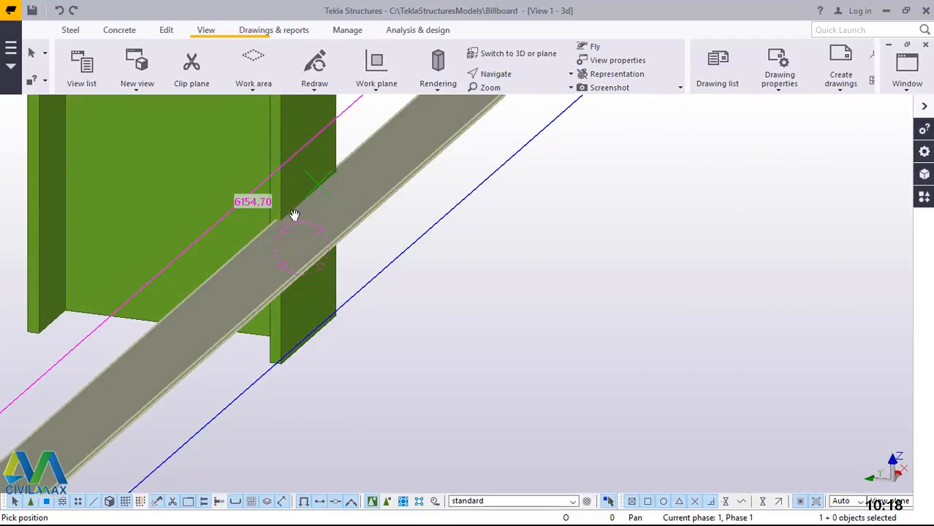
scroll(294, 215, up, 5)
right_click(293, 217)
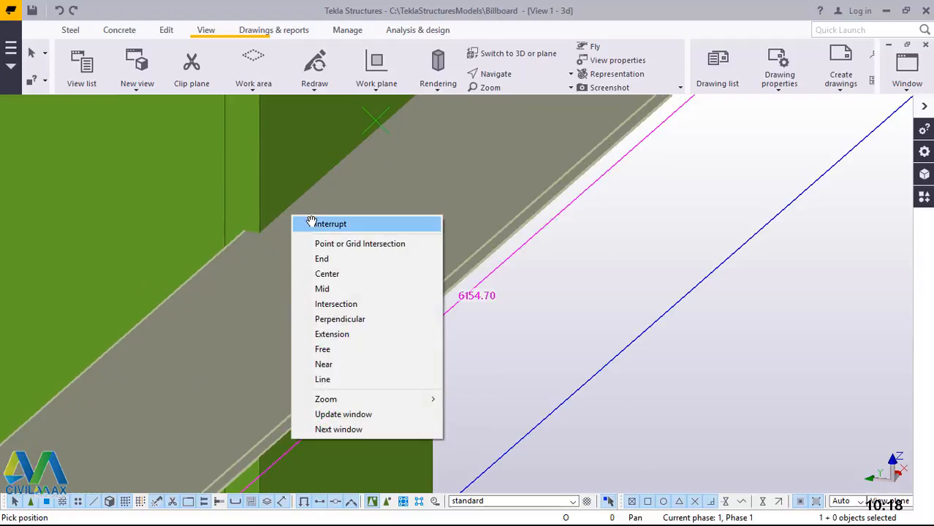
click(328, 224)
scroll(307, 303, down, 3)
scroll(386, 231, up, 3)
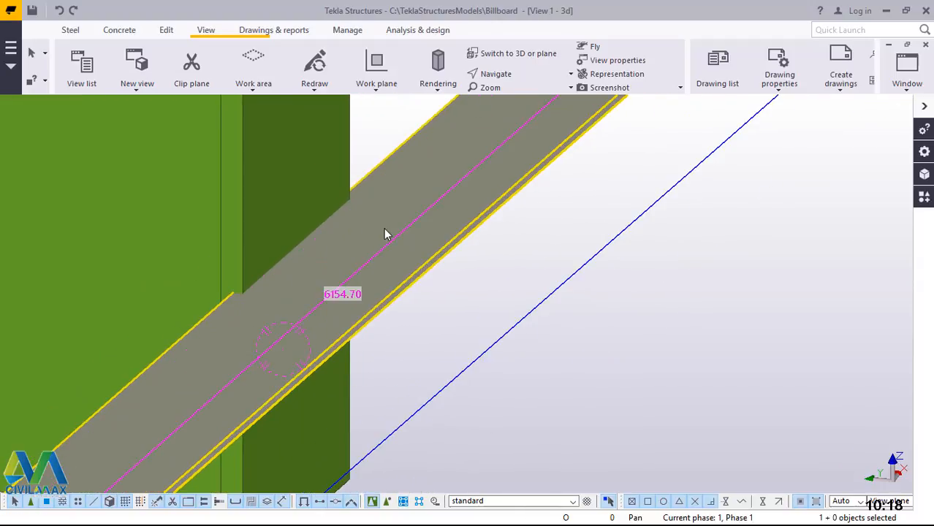
scroll(384, 230, down, 2)
scroll(296, 356, down, 2)
scroll(317, 317, up, 2)
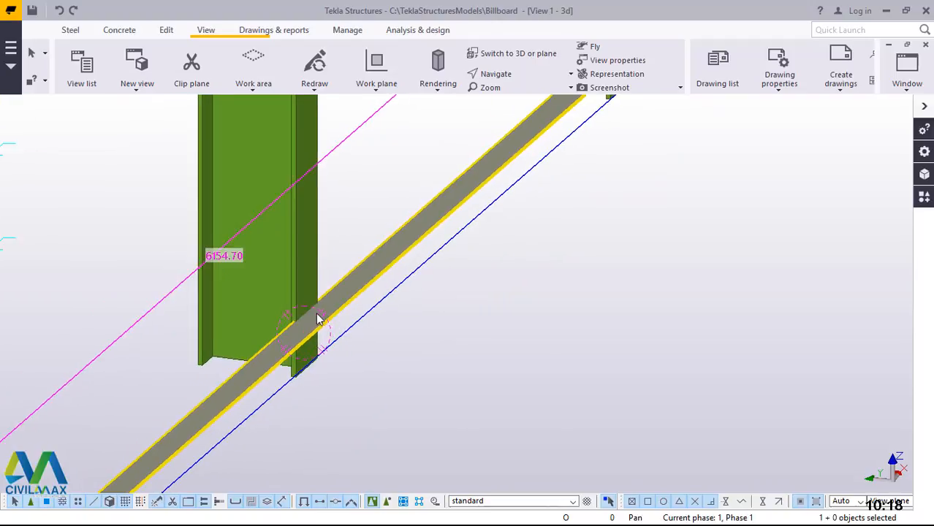
scroll(278, 339, up, 2)
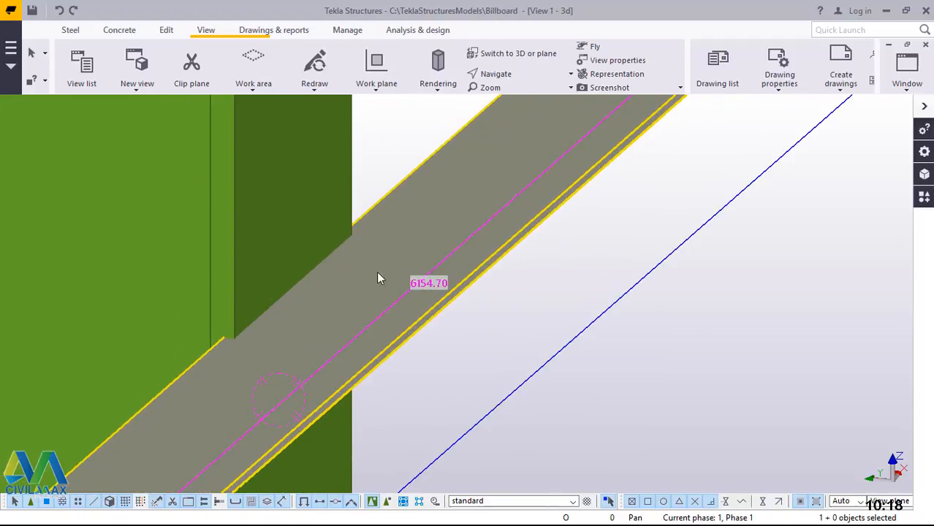
scroll(409, 234, up, 1)
right_click(450, 190)
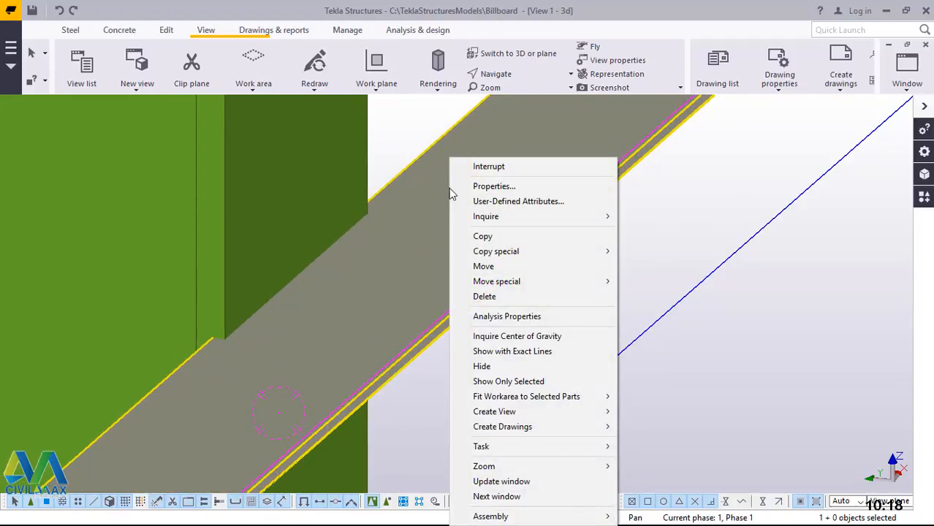
mouse_move(508, 285)
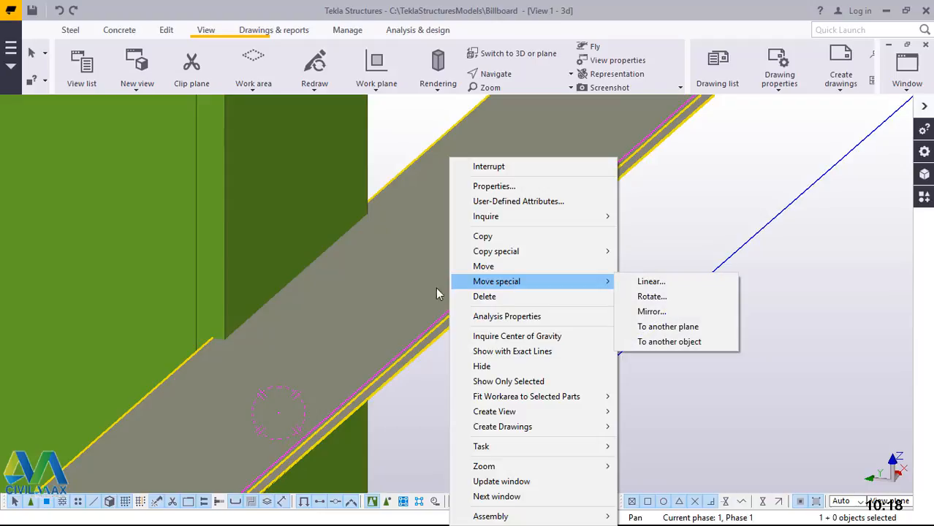
click(369, 265)
Step: Open the position properties of the RSA50*50*3 angle beam running along the columns' lower ends
double_click(369, 267)
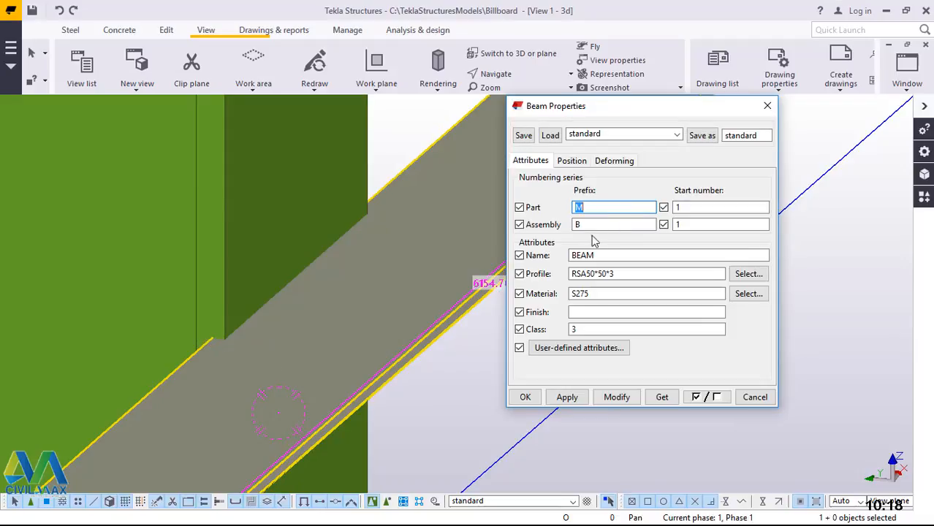
click(571, 161)
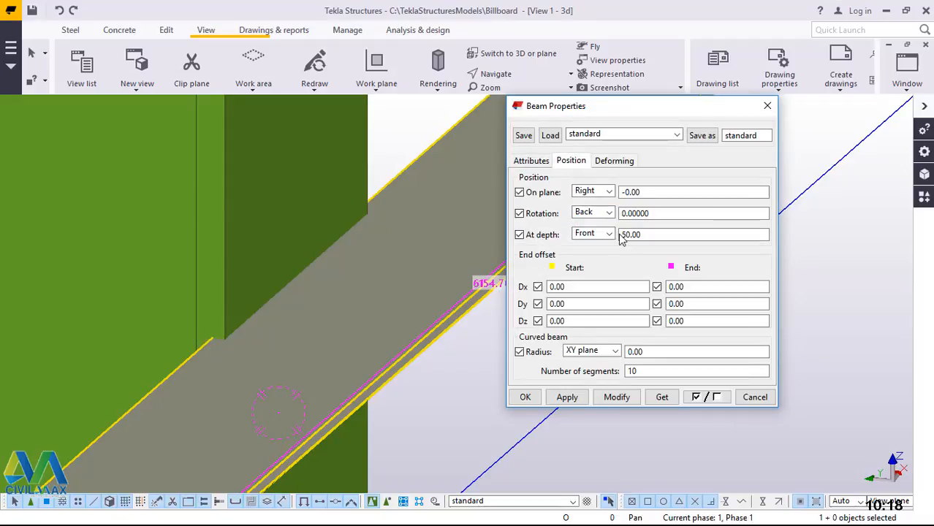
click(627, 234)
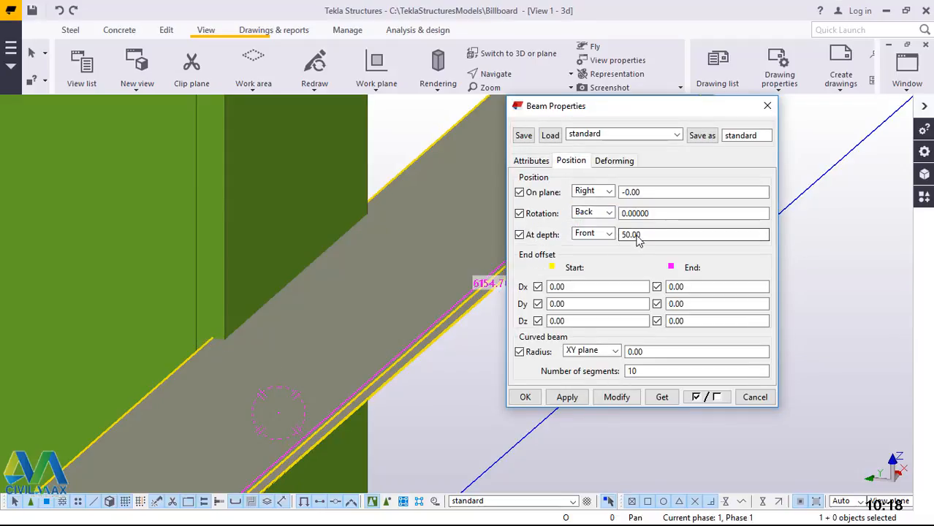
Step: Try an on-plane position of Right -20 for the angle beam and undo the modification
click(638, 192)
drag(640, 192, 627, 191)
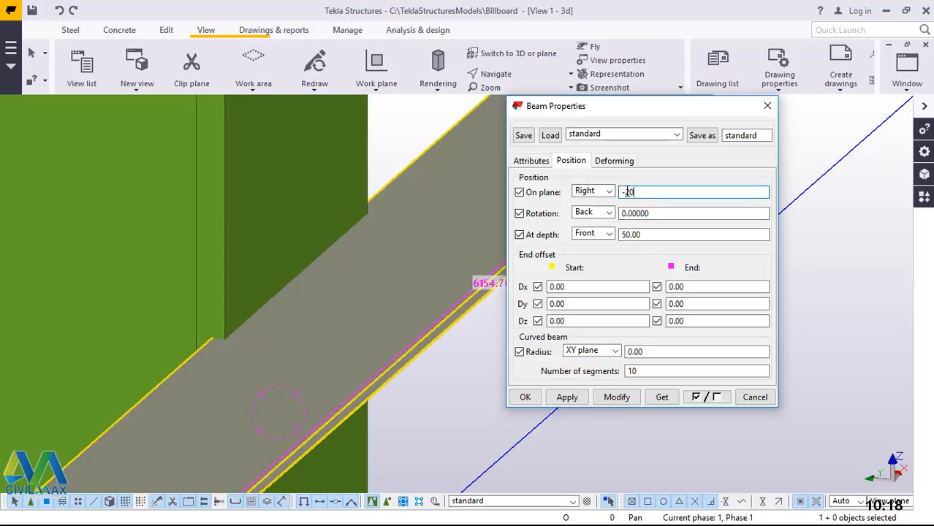
text(20)
click(616, 400)
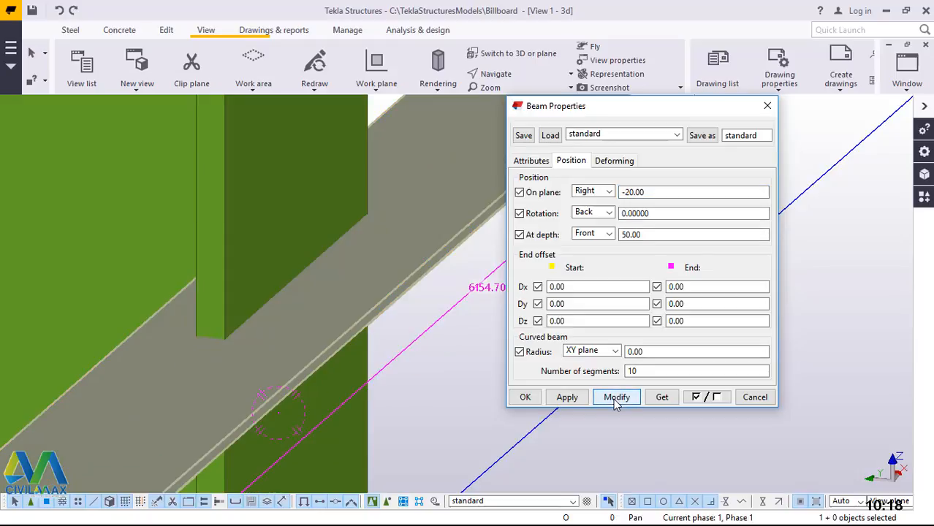
click(62, 12)
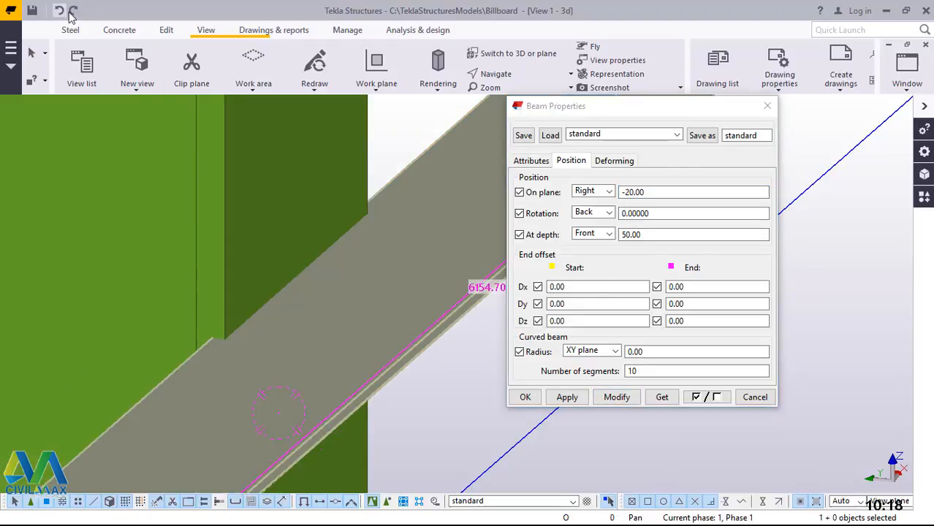
Step: Set the angle beam's on-plane offset to 5 with the Right position and apply the modification
drag(646, 192, 616, 191)
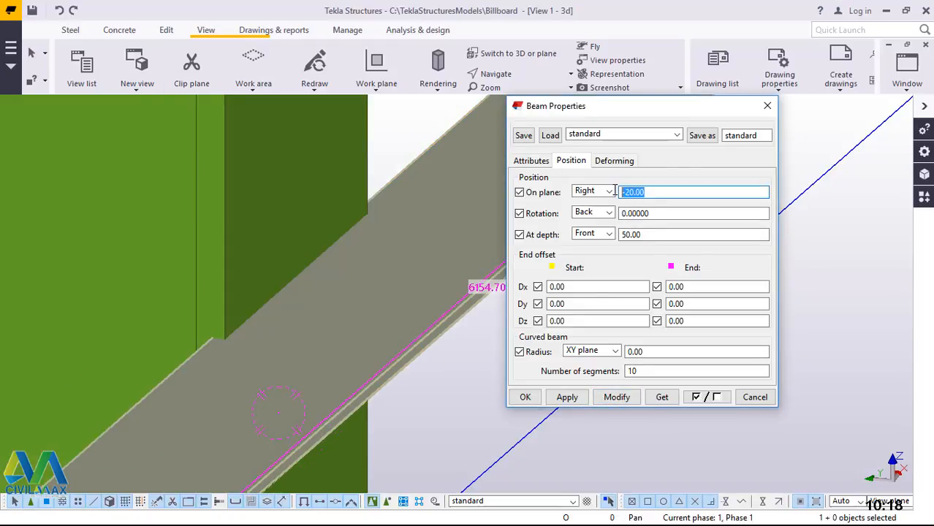
text(5)
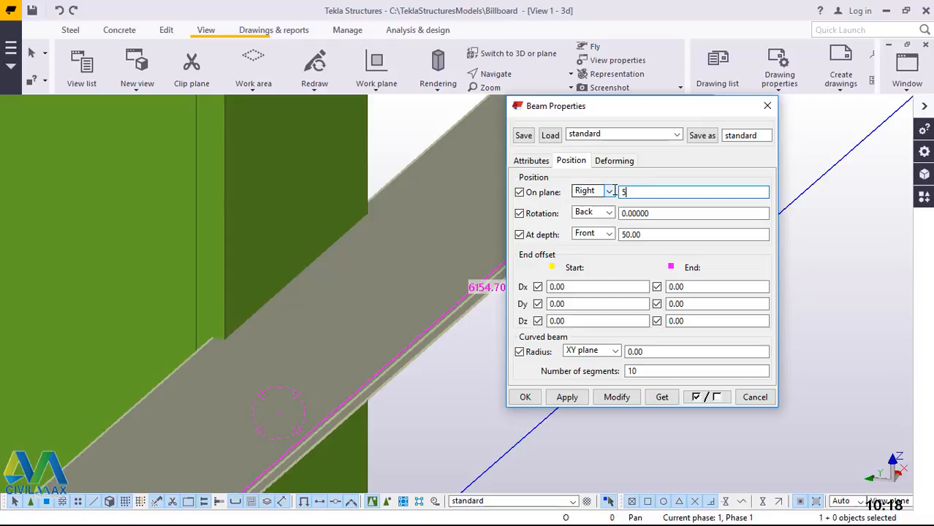
click(616, 399)
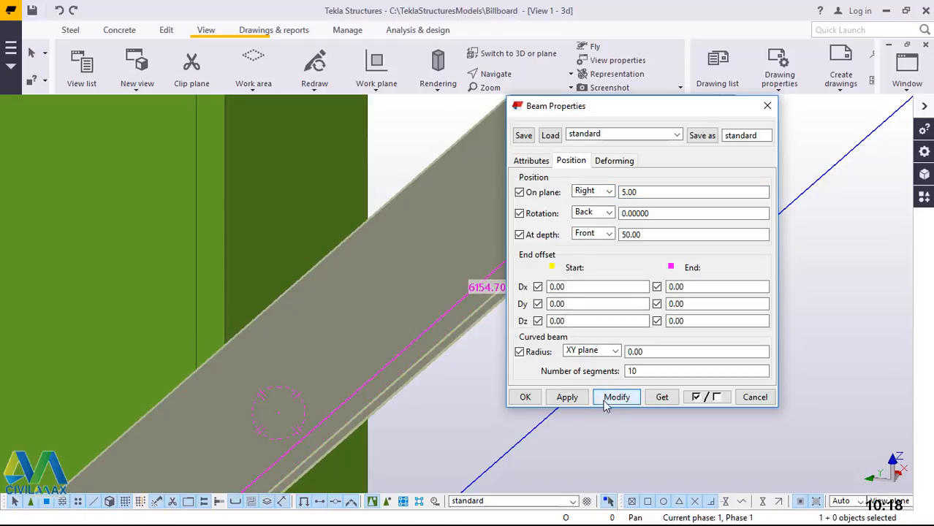
click(524, 397)
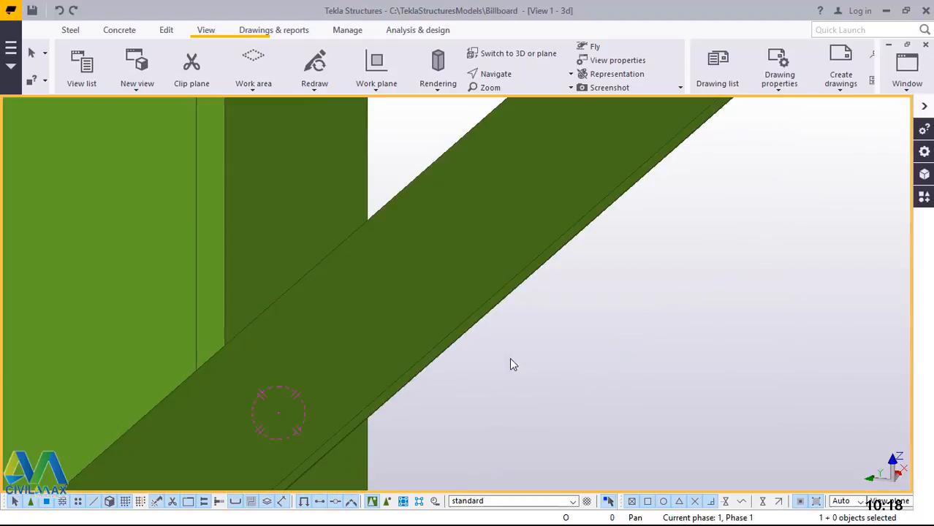
Step: Extend both ends of the angle beam with Dx end offsets of -1000 at the start and 1000 at the end
scroll(509, 363, down, 5)
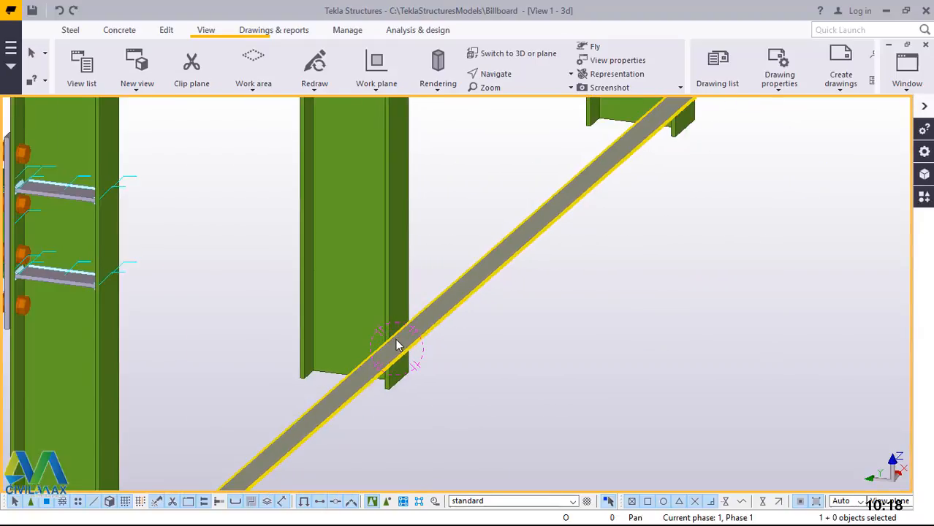
scroll(396, 345, down, 3)
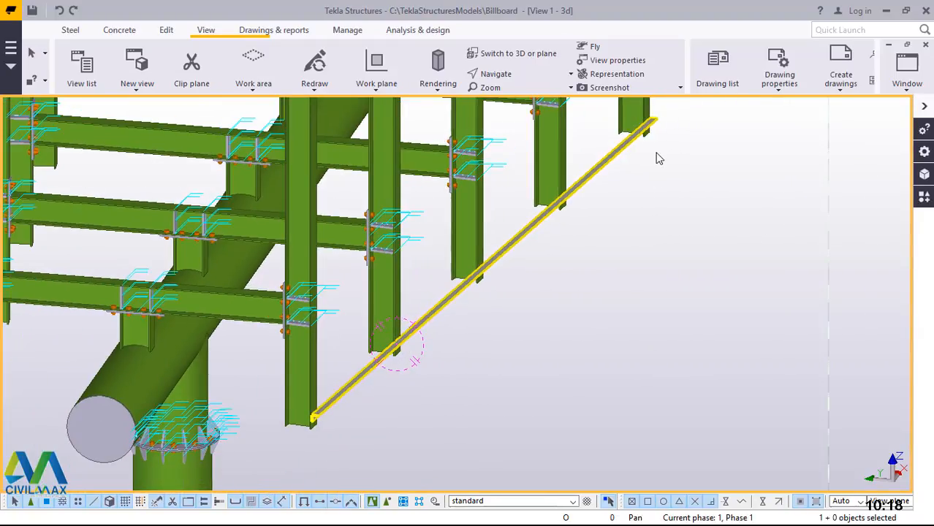
scroll(629, 164, up, 3)
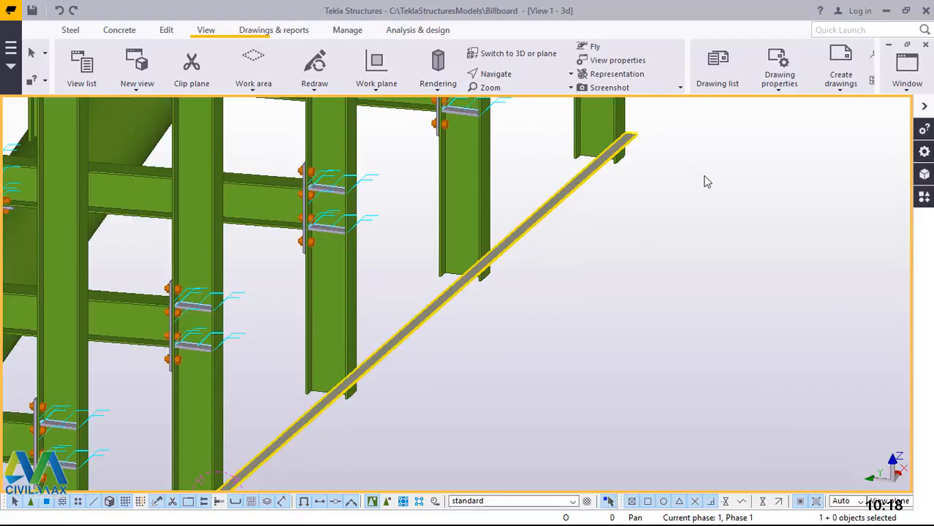
key(alt+Return)
click(573, 160)
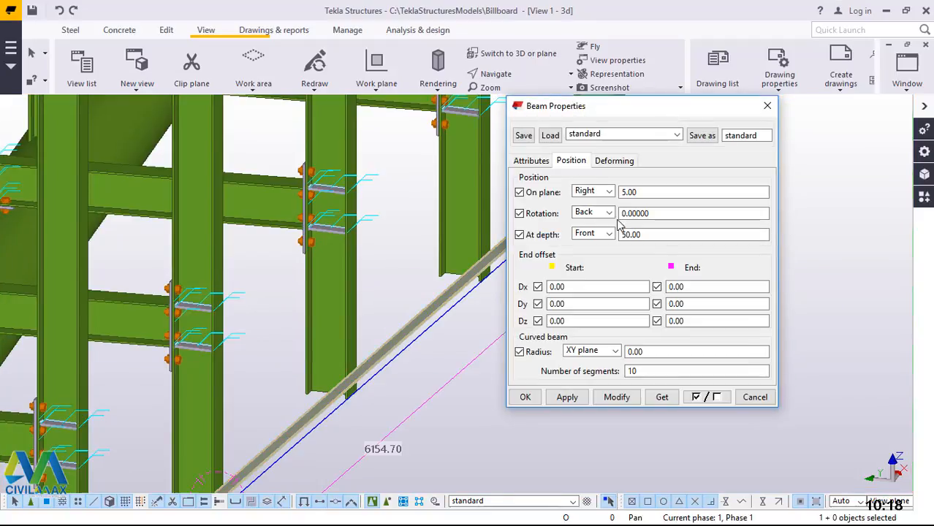
drag(697, 287, 652, 280)
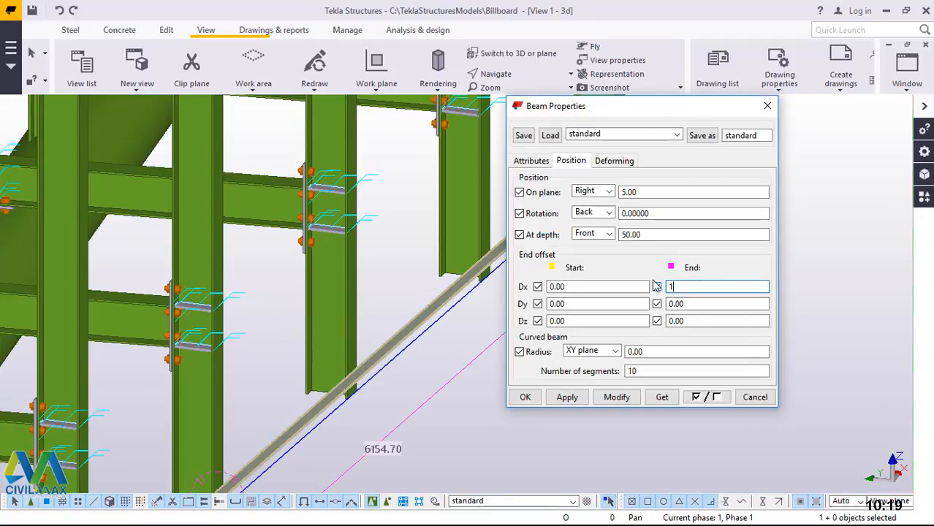
text(1000)
drag(585, 289, 549, 286)
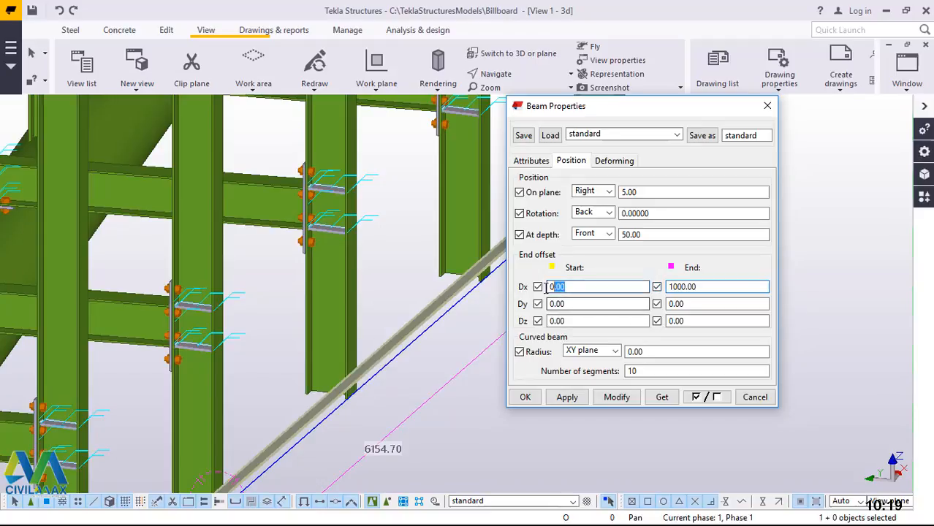
text(-1000)
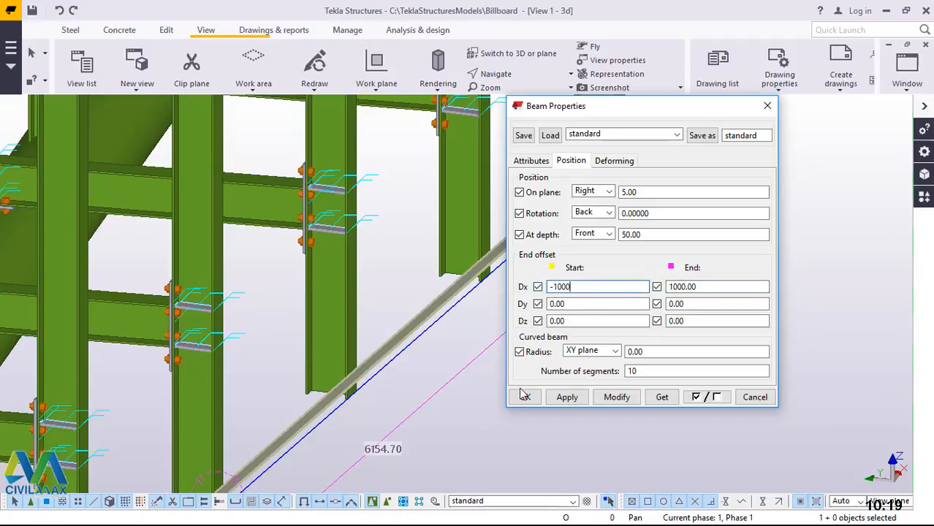
click(616, 397)
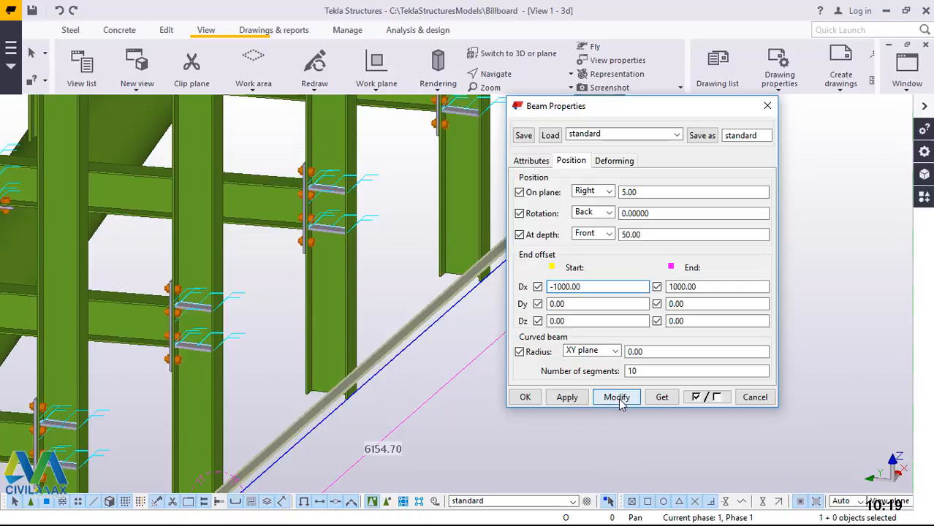
click(525, 397)
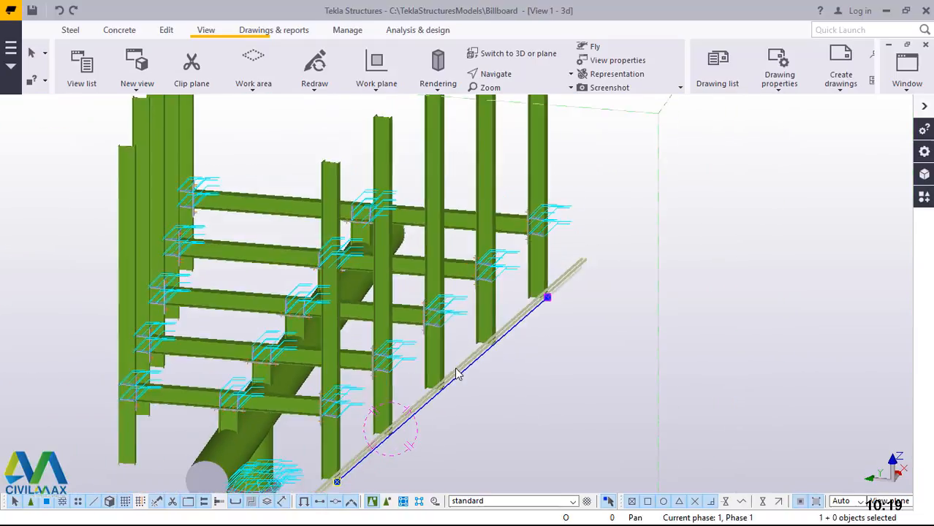
Step: Examine how far both ends of the angle beam extend beyond the outer columns, and check its dimensions
scroll(456, 368, down, 5)
scroll(367, 454, up, 10)
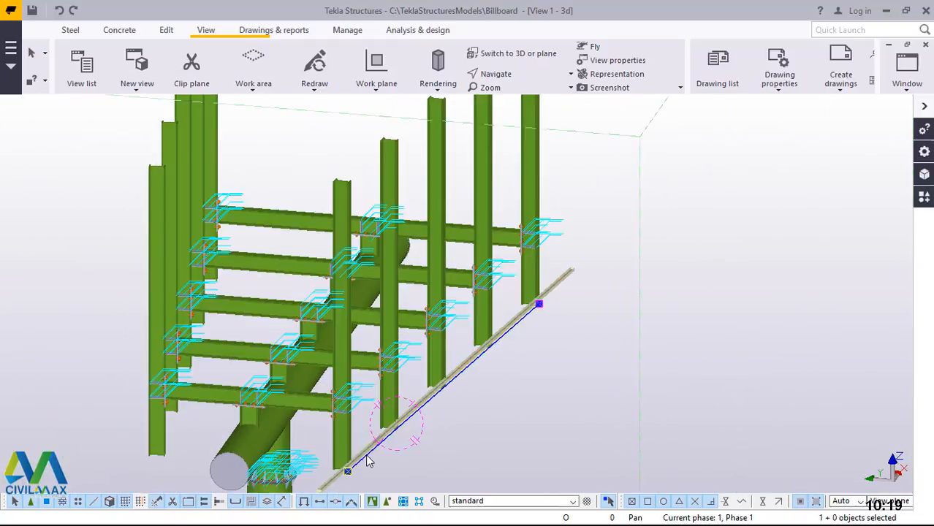
click(598, 323)
scroll(598, 325, down, 3)
scroll(369, 421, up, 6)
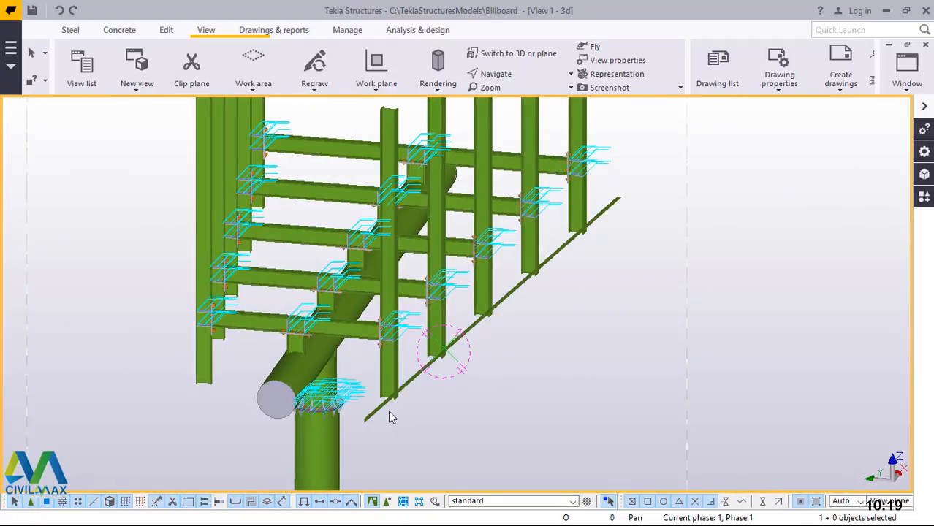
scroll(369, 427, down, 3)
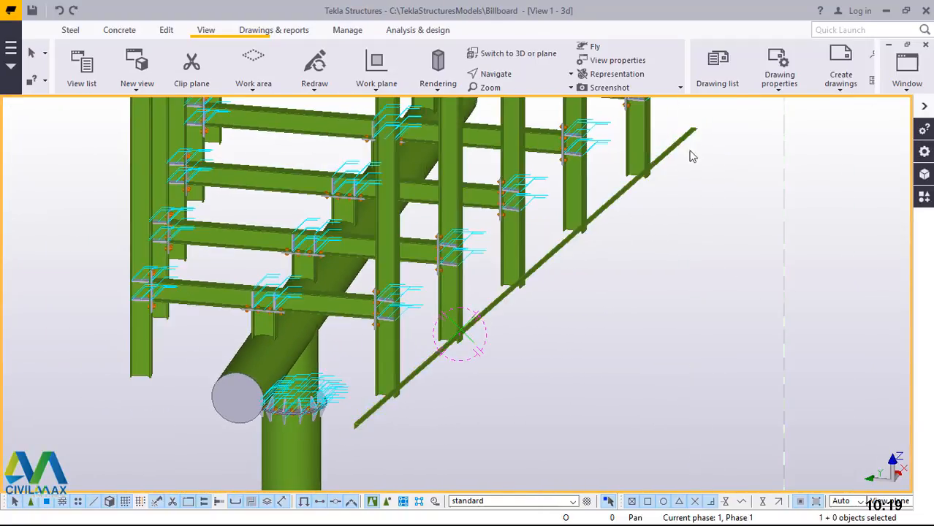
scroll(475, 336, up, 3)
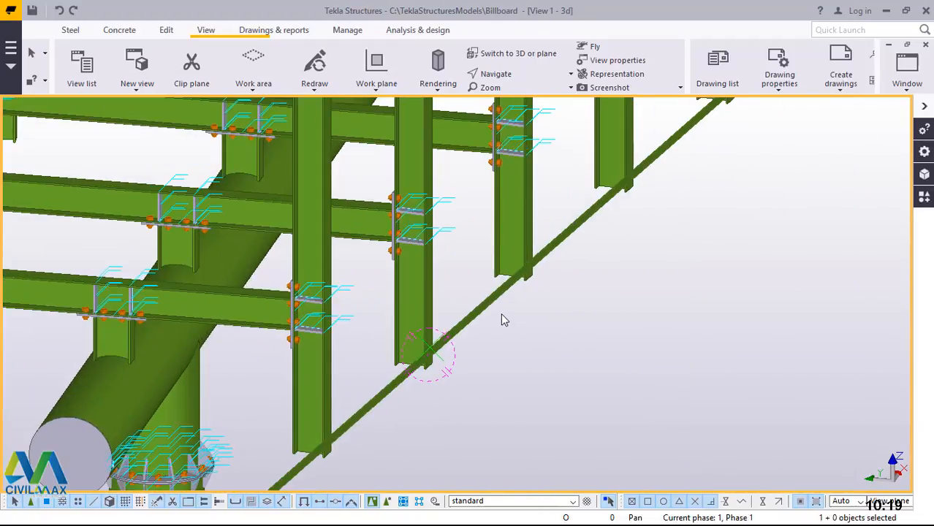
click(495, 306)
scroll(435, 369, down, 4)
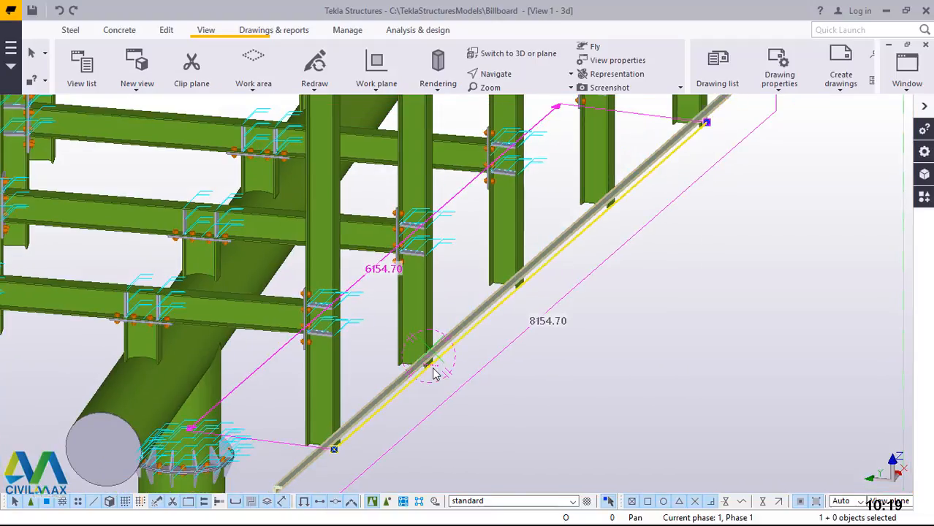
scroll(558, 201, up, 1)
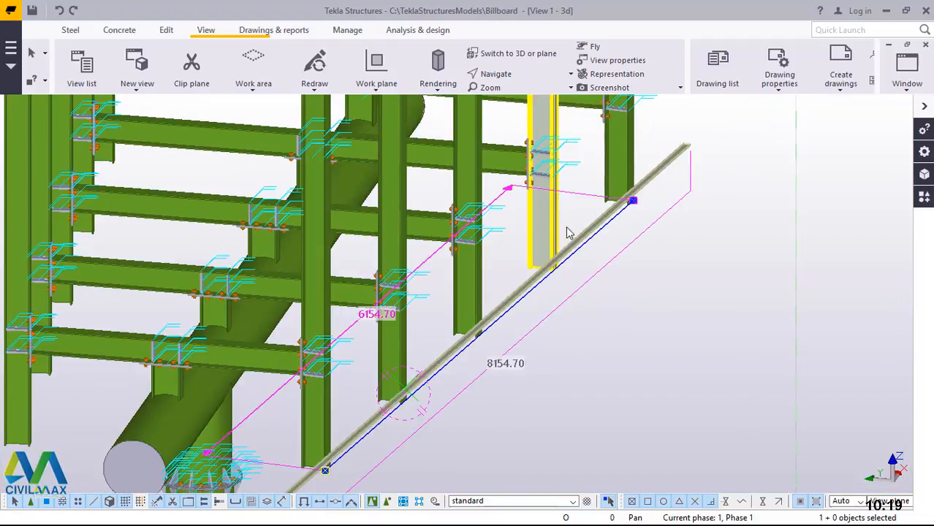
click(519, 82)
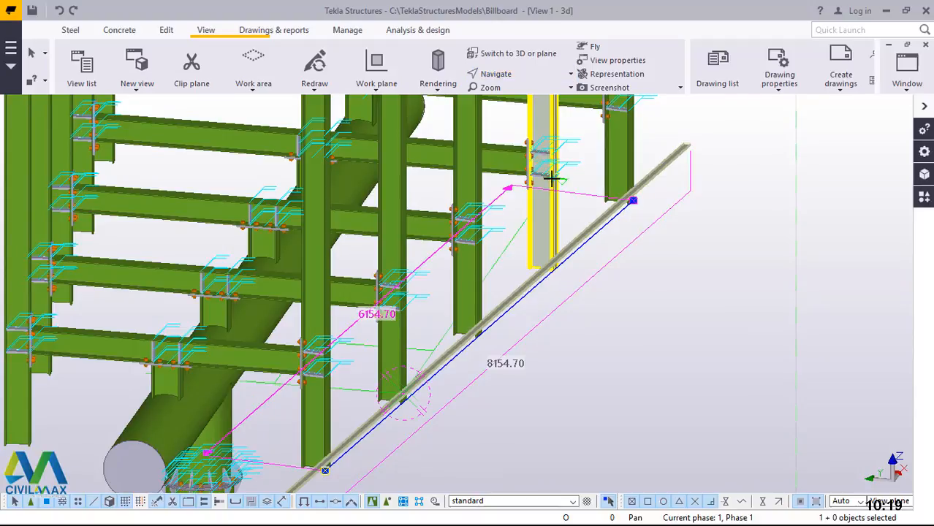
drag(512, 190, 283, 230)
scroll(461, 392, down, 3)
drag(499, 258, 417, 220)
scroll(504, 252, up, 5)
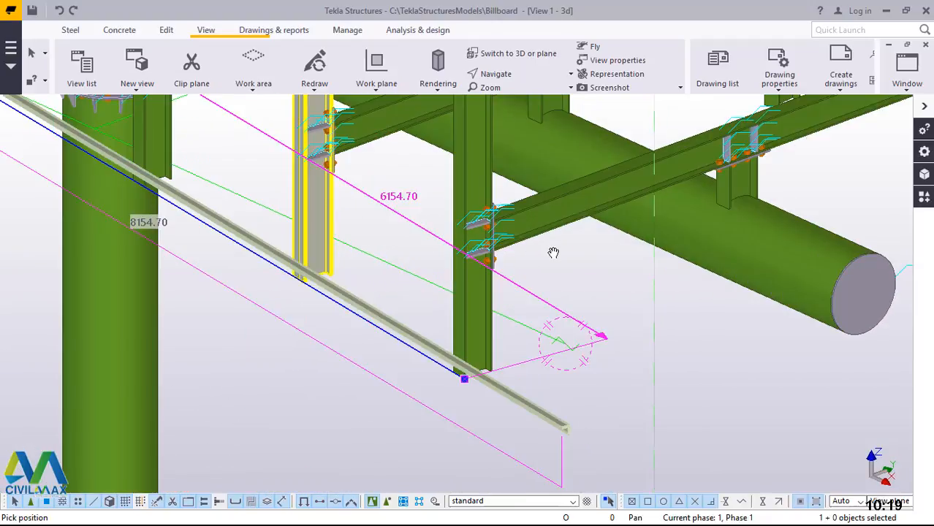
right_click(552, 254)
click(589, 261)
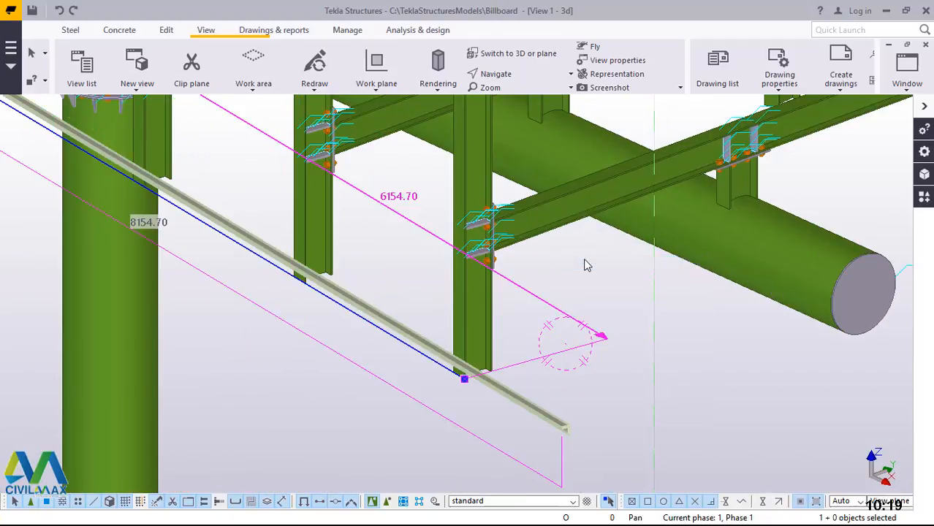
double_click(584, 262)
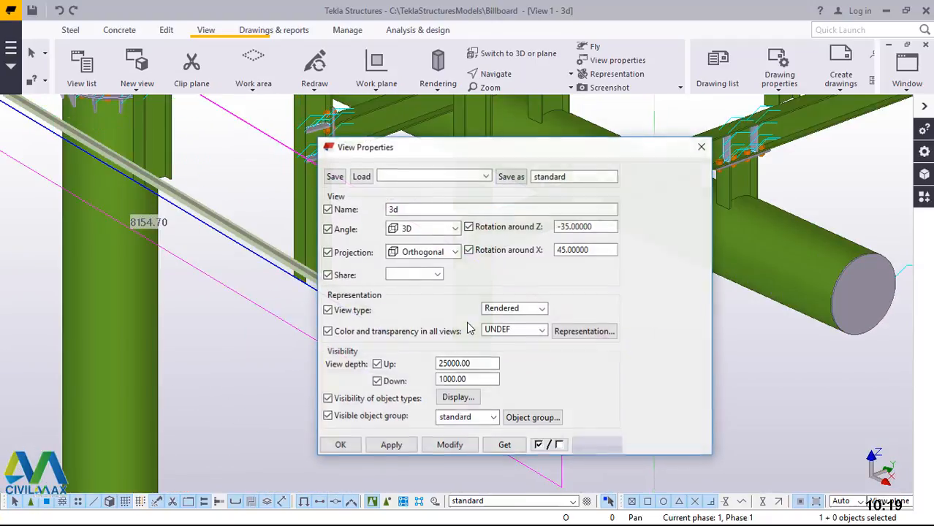
click(701, 147)
Step: Set the work plane on the flange face of a front column above the angle beam
scroll(487, 306, up, 4)
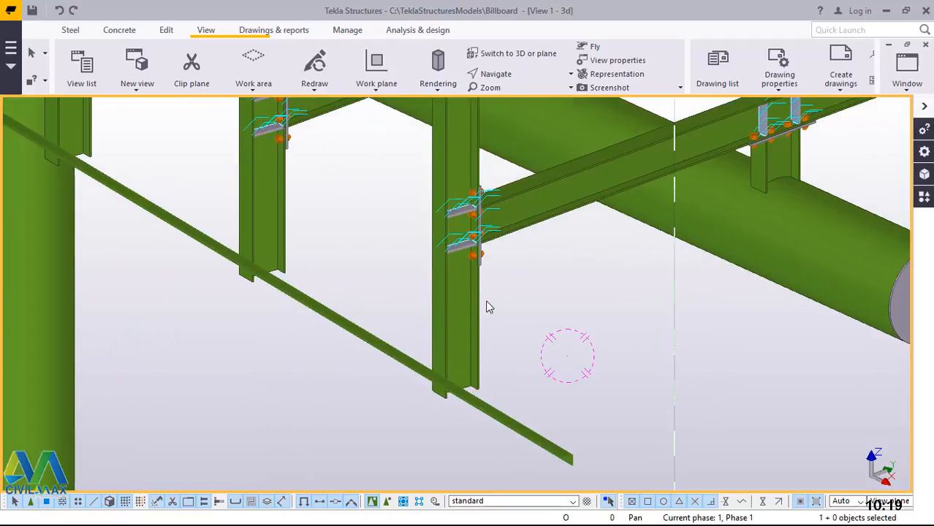
click(378, 89)
click(385, 121)
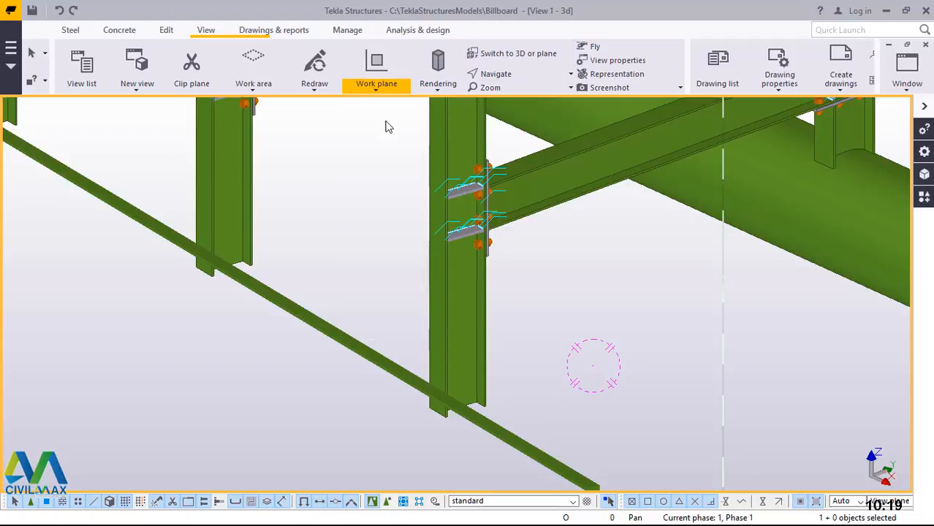
click(203, 167)
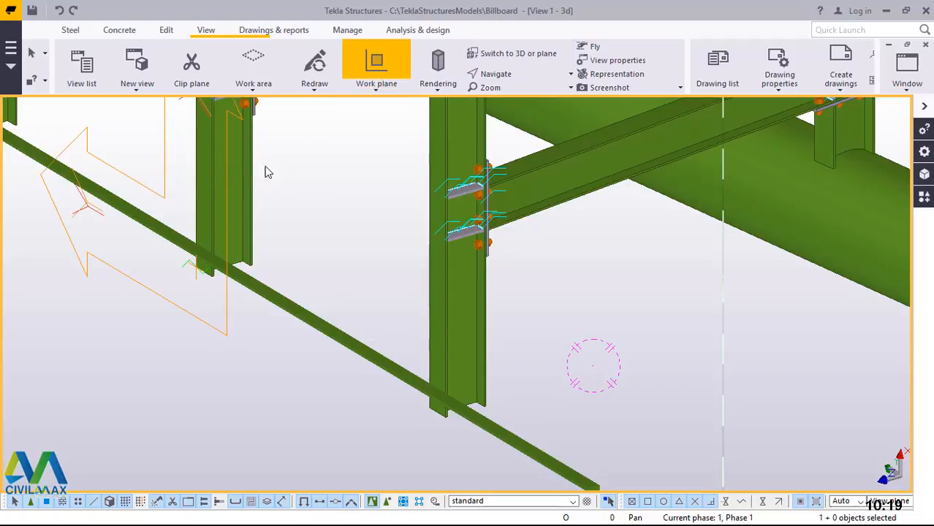
right_click(349, 146)
click(353, 147)
scroll(347, 258, down, 4)
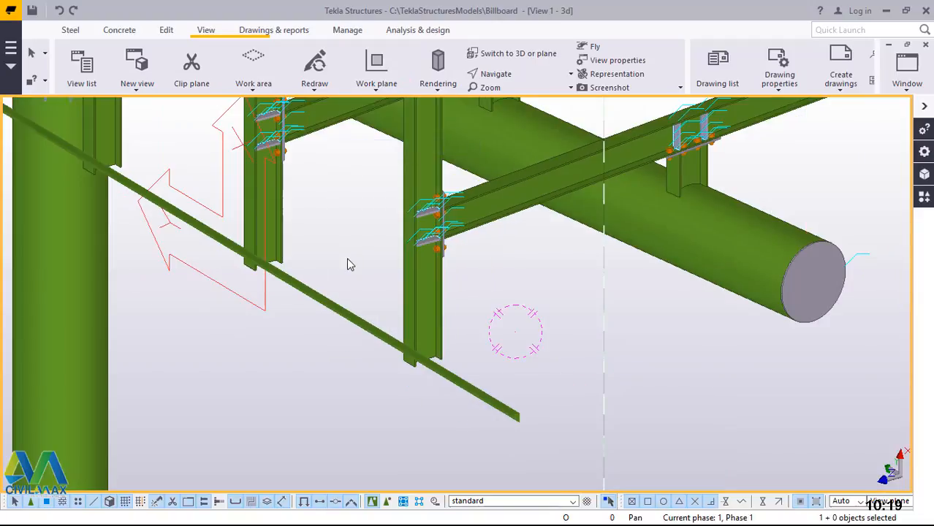
Step: Copy the angle beam linearly up the columns with a dX spacing of 875 and 4 copies
click(338, 298)
right_click(528, 303)
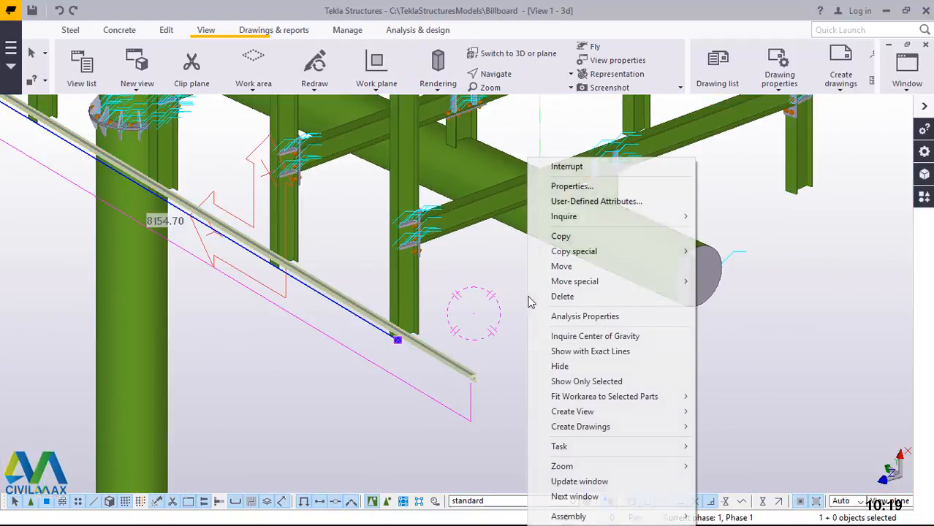
mouse_move(607, 257)
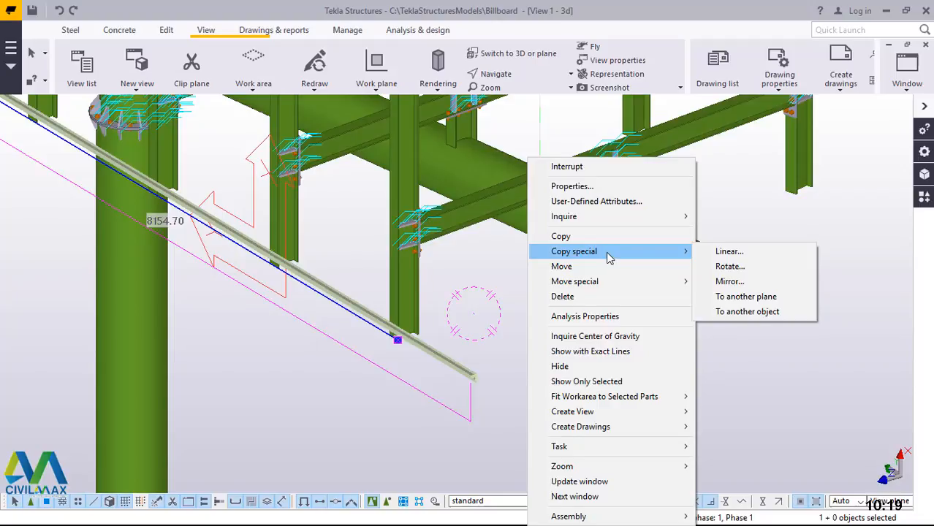
click(737, 253)
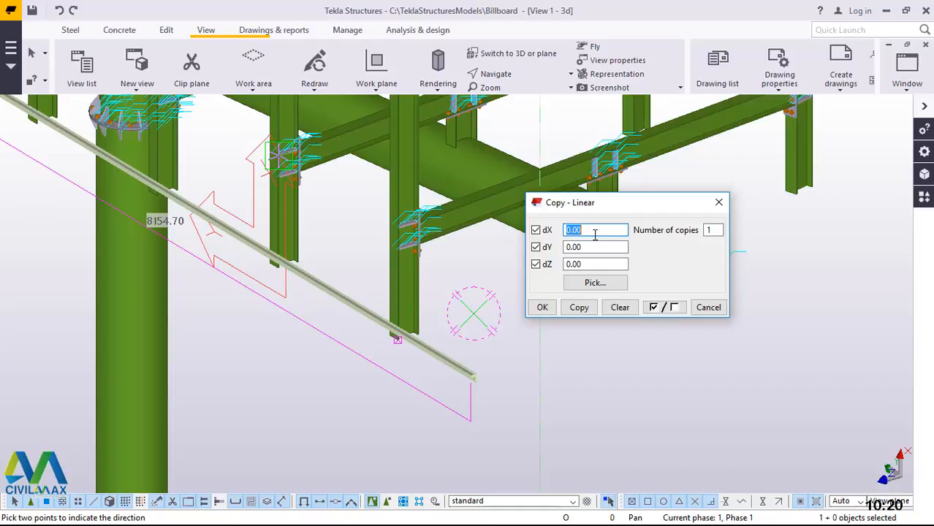
text(875)
key(Tab)
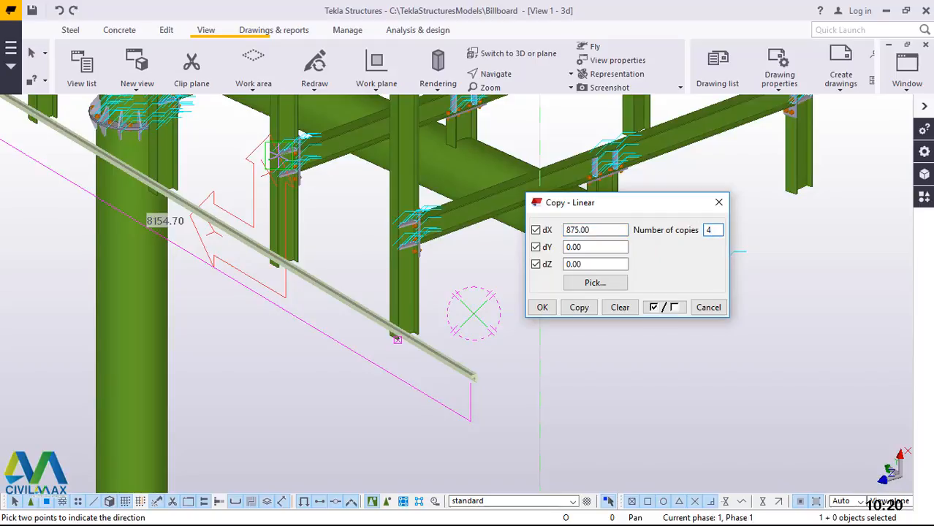
click(579, 307)
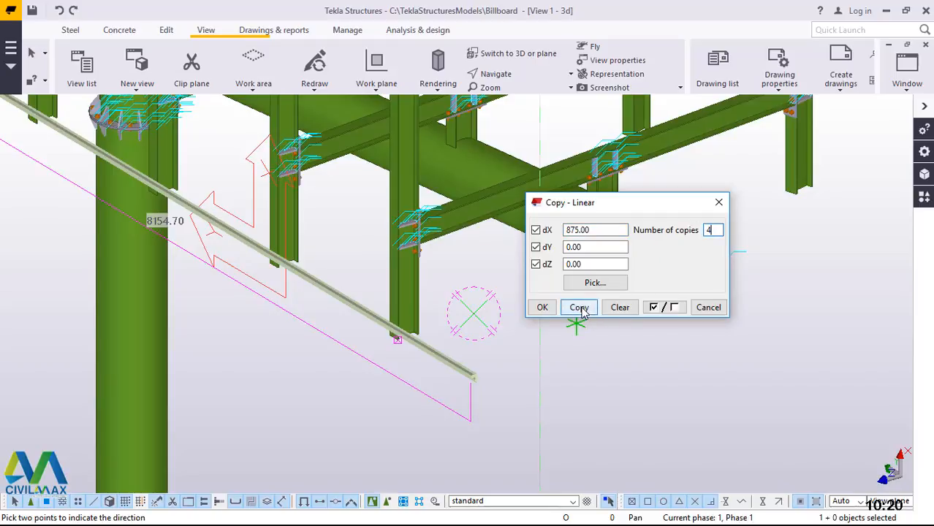
click(541, 307)
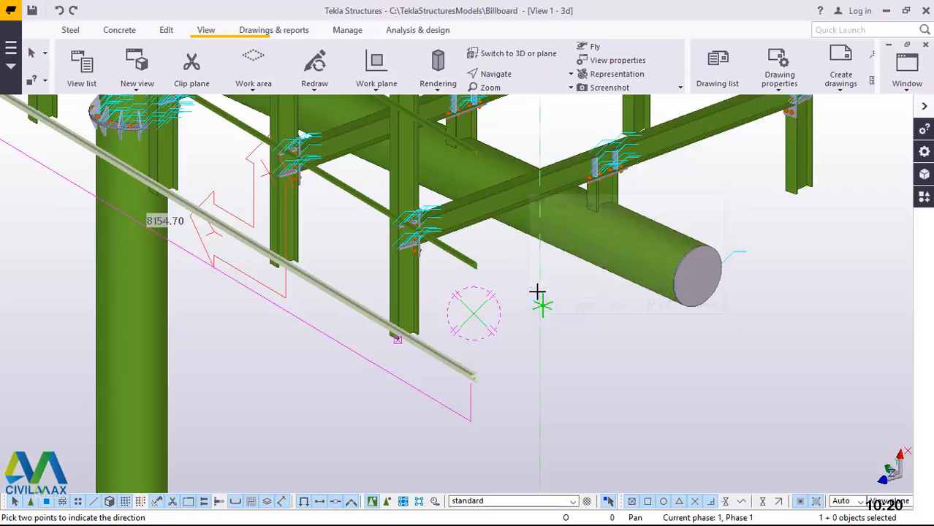
right_click(539, 293)
click(563, 301)
Step: Select the topmost angle beam copy and begin a linear move with dY set to 0
scroll(440, 367, down, 9)
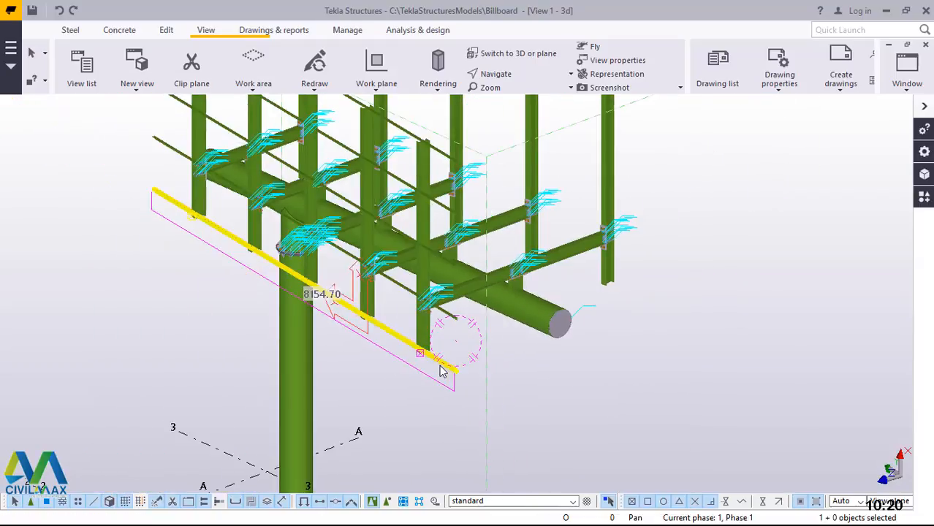
middle_drag(414, 155, 419, 203)
scroll(418, 202, up, 2)
scroll(420, 205, up, 10)
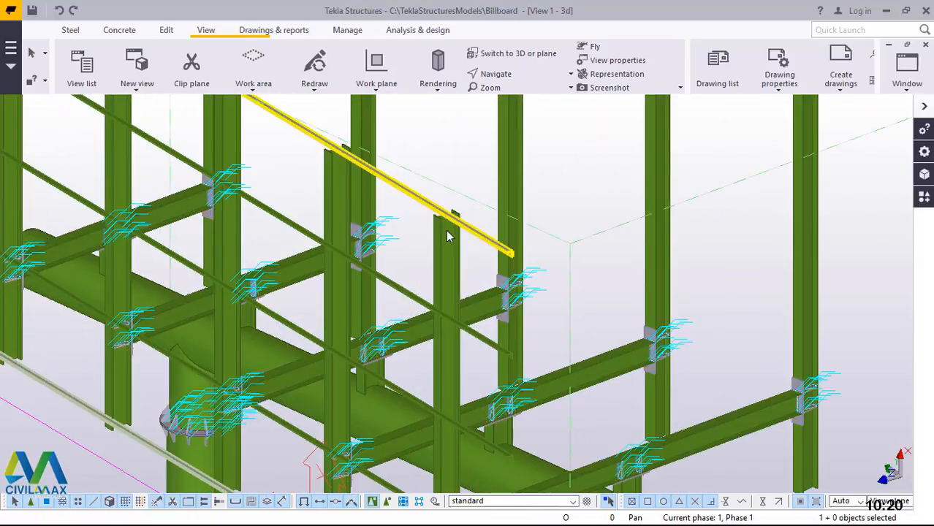
scroll(485, 231, up, 6)
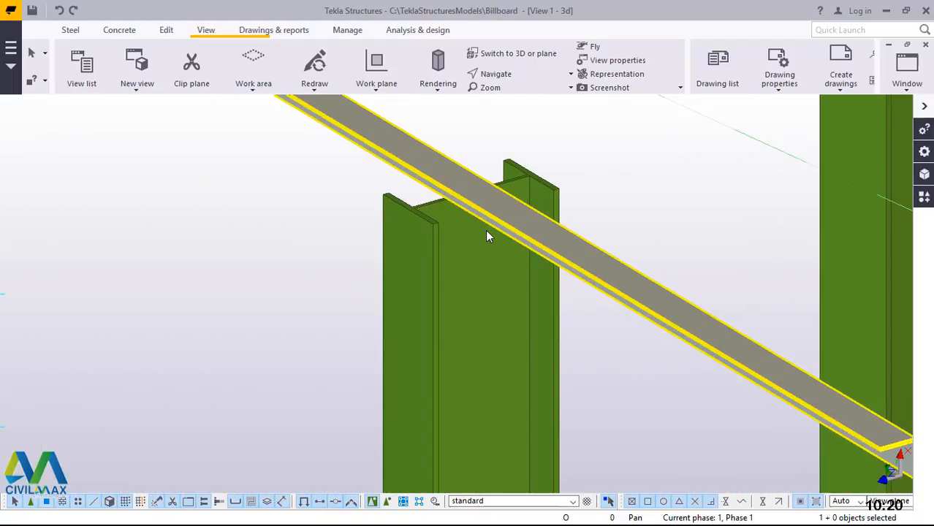
scroll(486, 230, down, 4)
scroll(486, 232, down, 2)
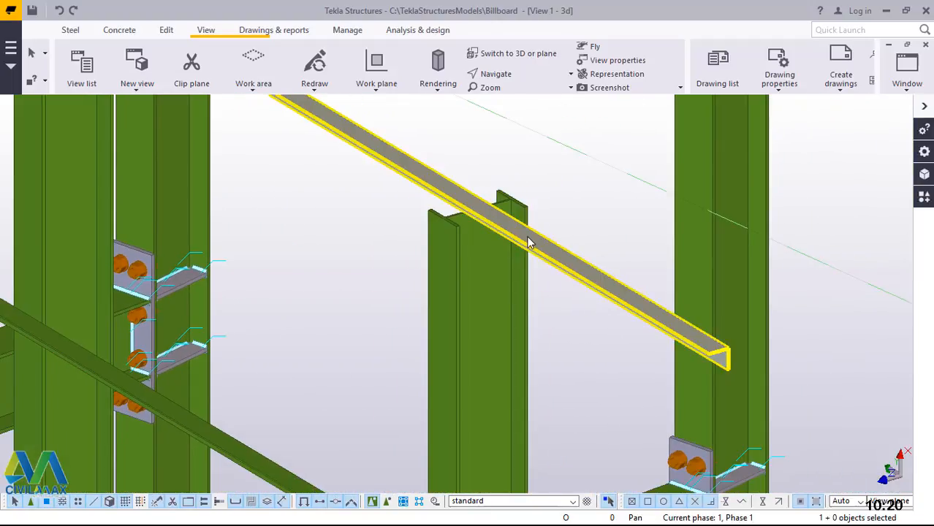
click(528, 238)
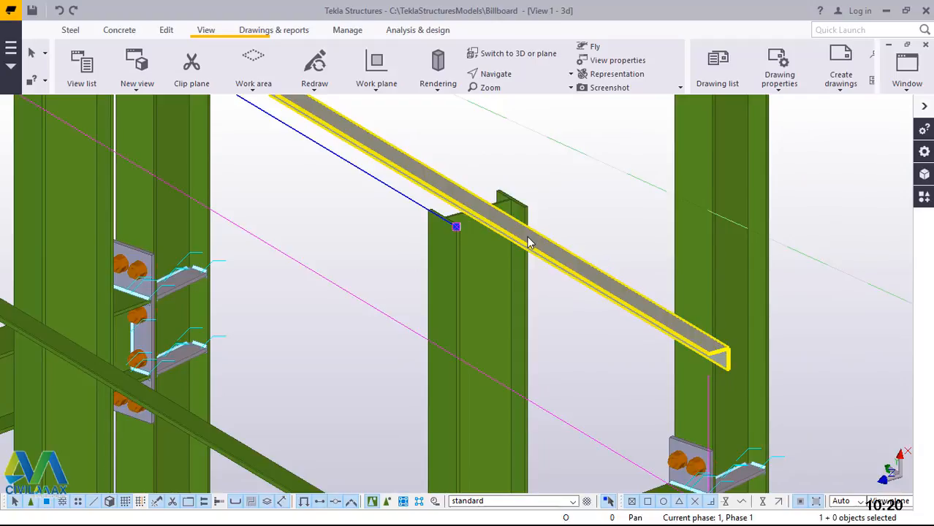
right_click(585, 181)
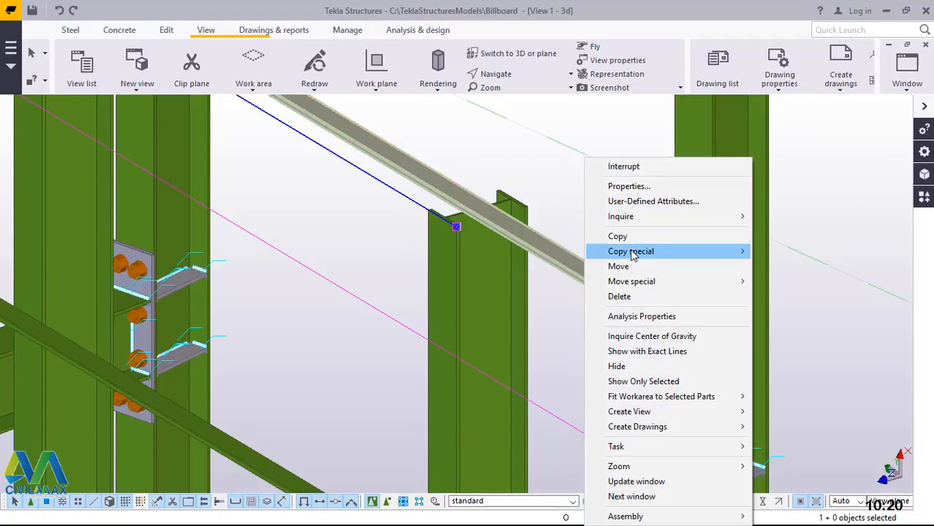
mouse_move(635, 284)
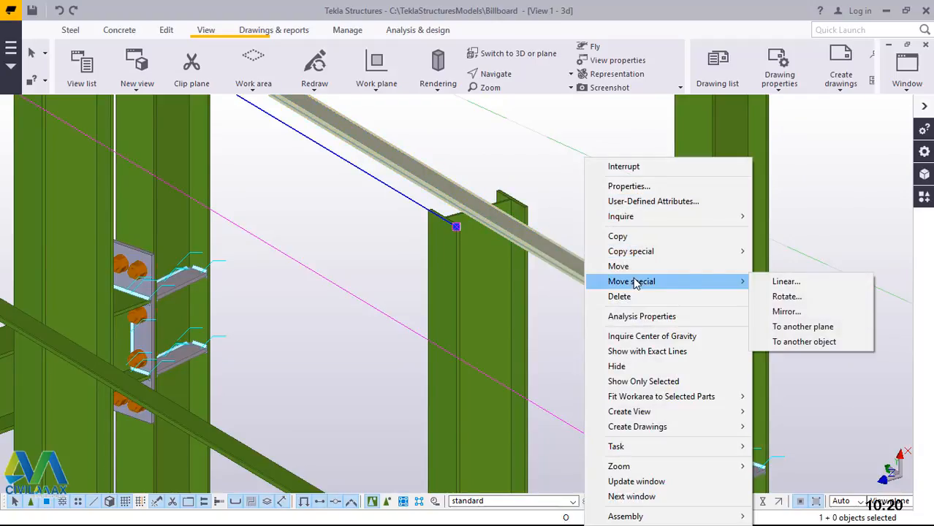
click(786, 283)
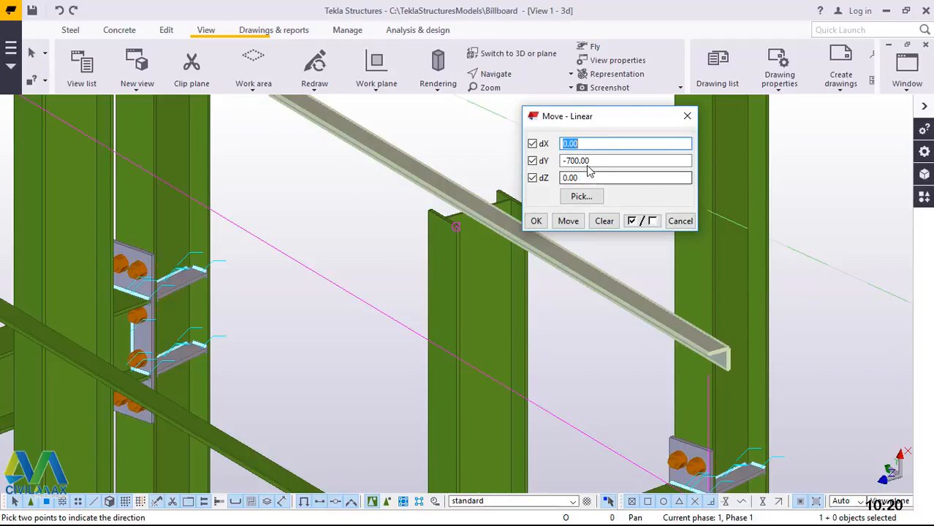
drag(592, 158, 531, 162)
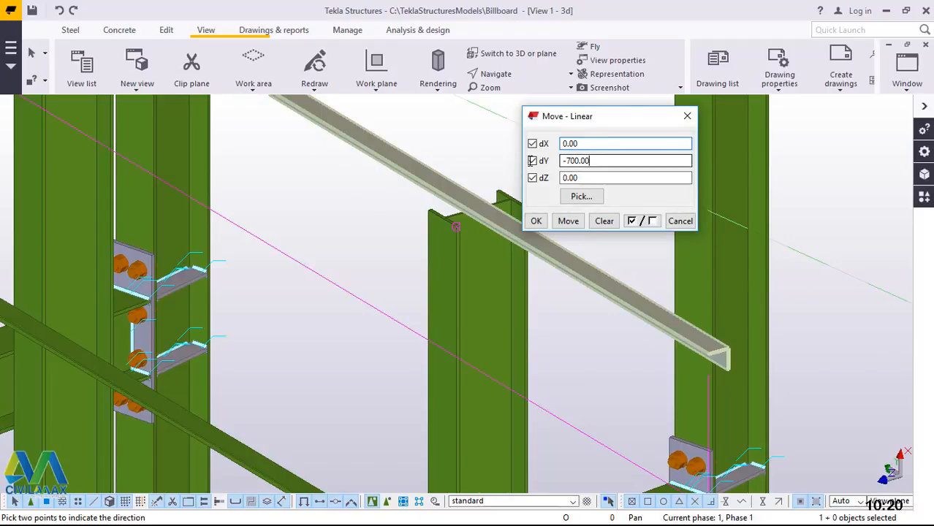
text(0)
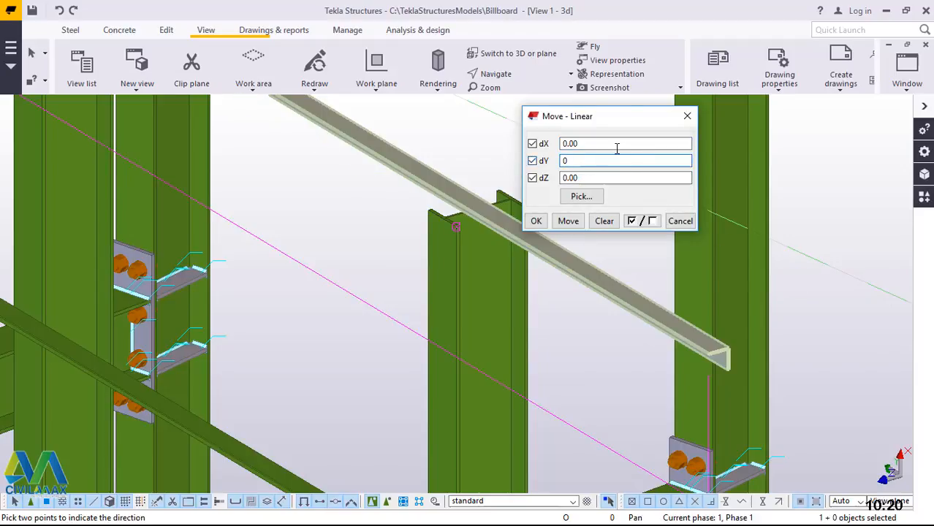
Step: Try moving the topmost angle beam by dX -50 and undo the move
drag(606, 144, 555, 142)
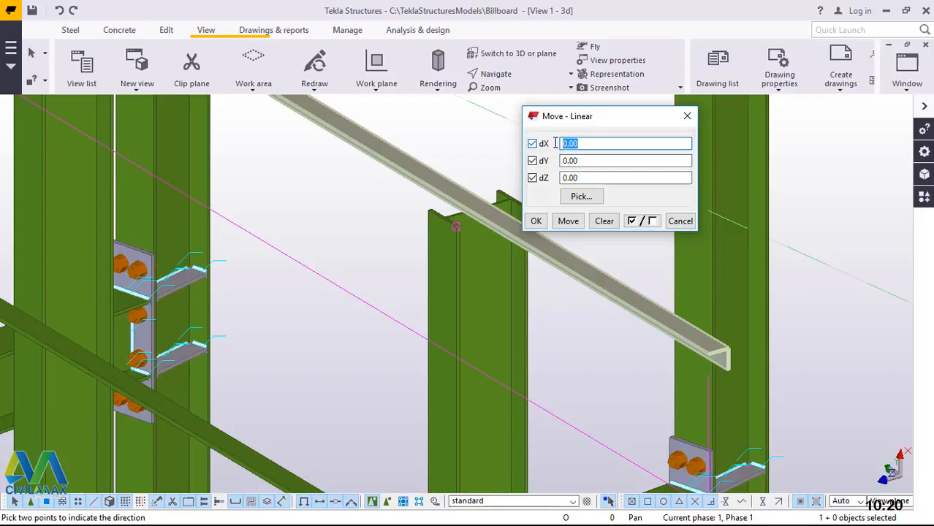
text(-50)
click(568, 221)
click(586, 145)
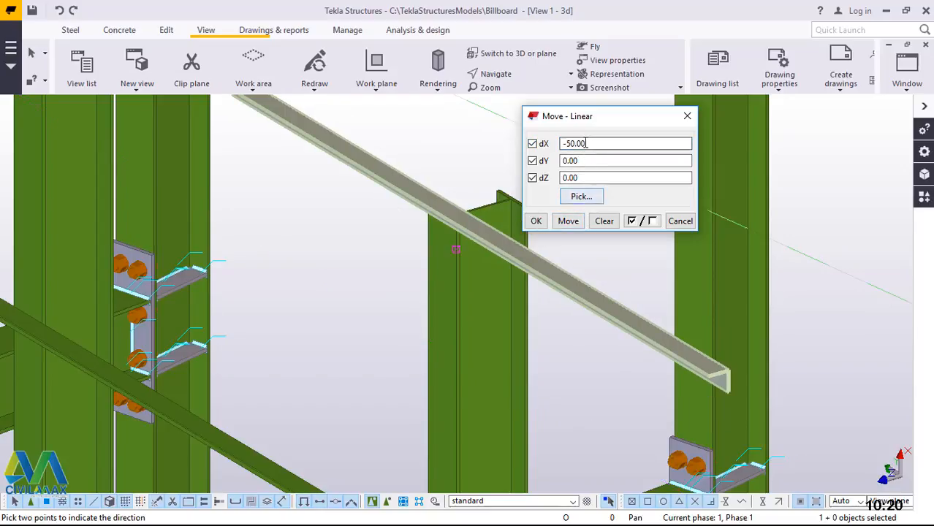
click(61, 11)
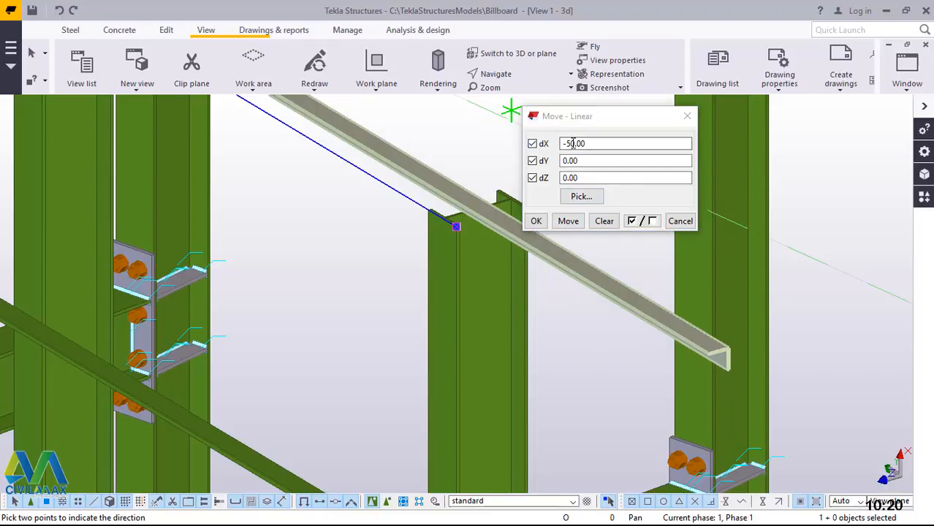
Step: Move the topmost angle beam down the columns by dX -100
drag(592, 144, 570, 139)
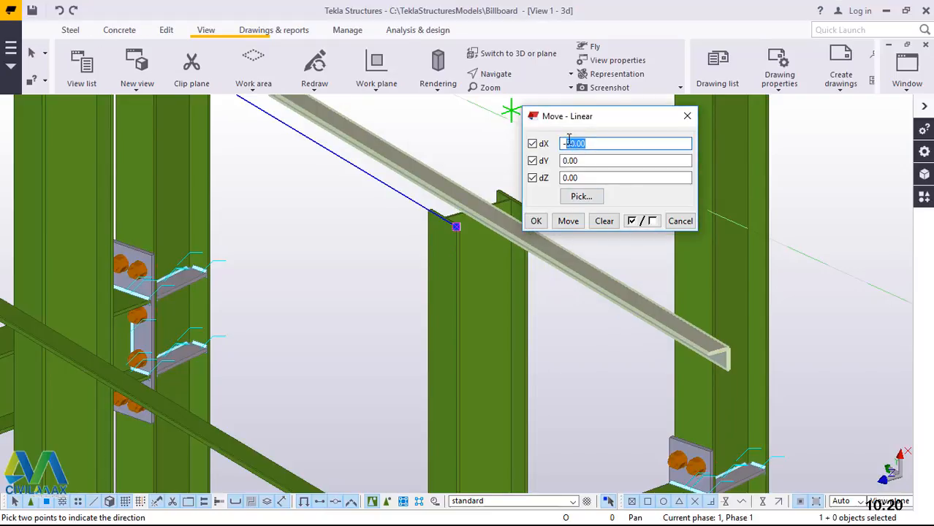
text(40)
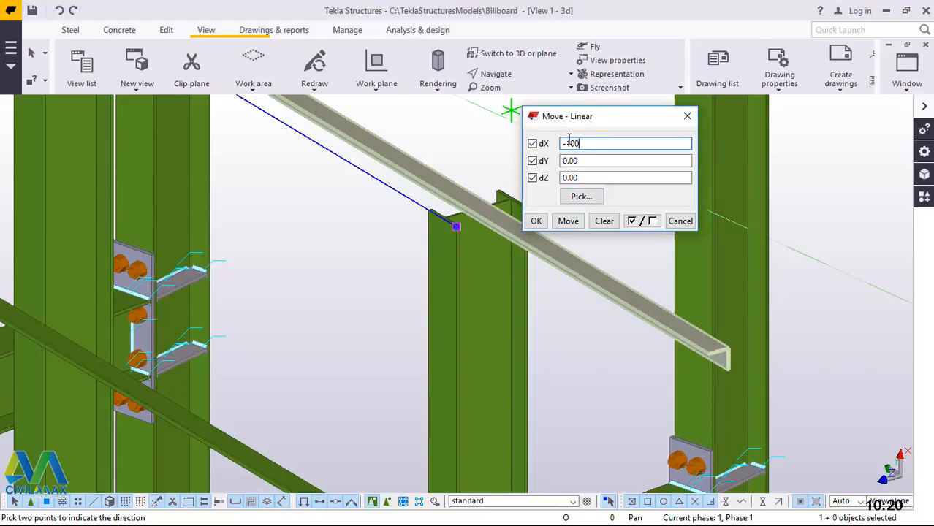
click(568, 221)
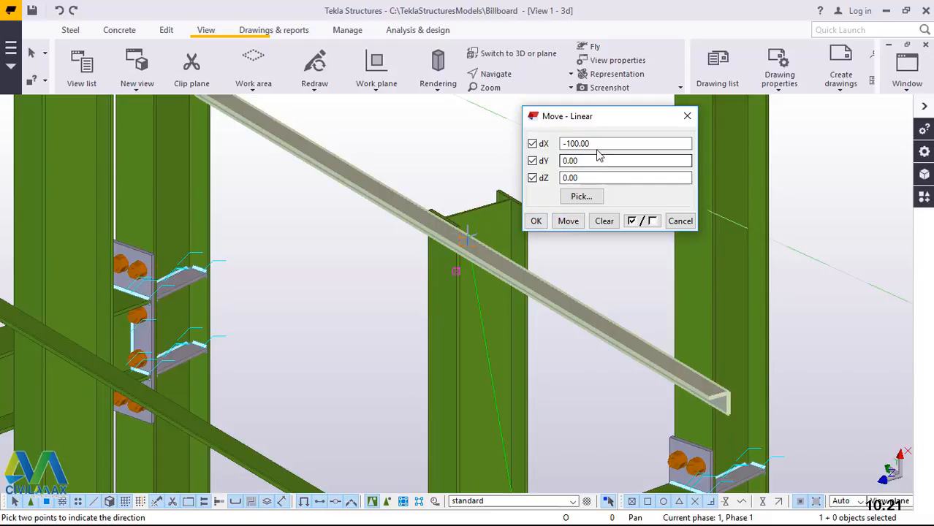
Step: Try moving the topmost angle beam a further dX -150 and undo that move
drag(596, 144, 579, 144)
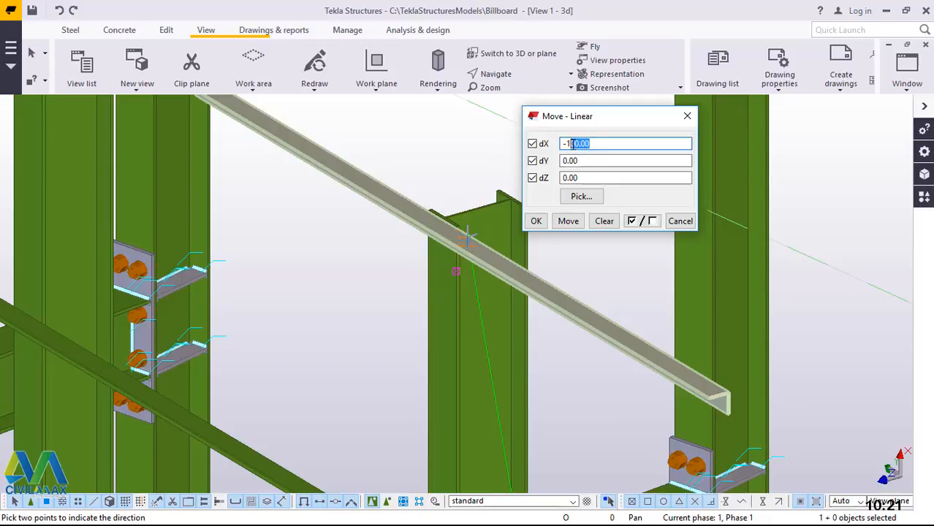
text(50.00)
click(574, 226)
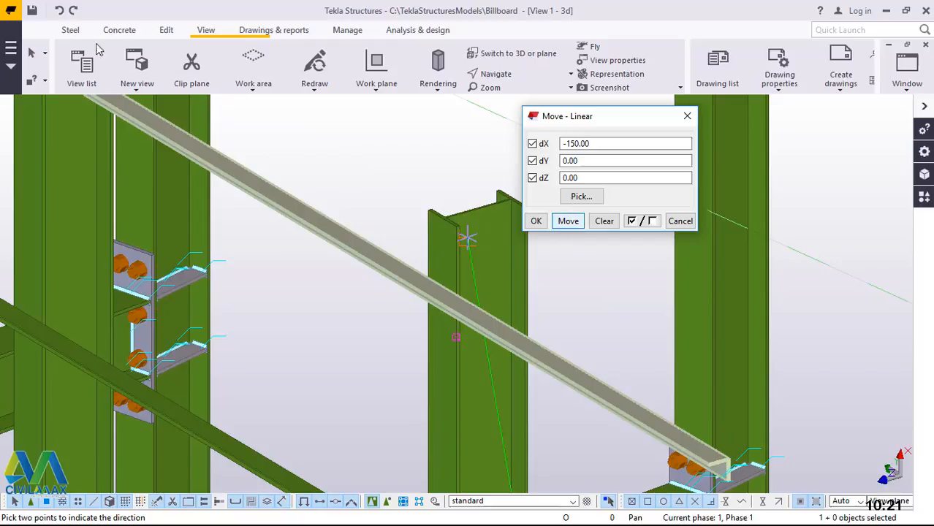
click(60, 10)
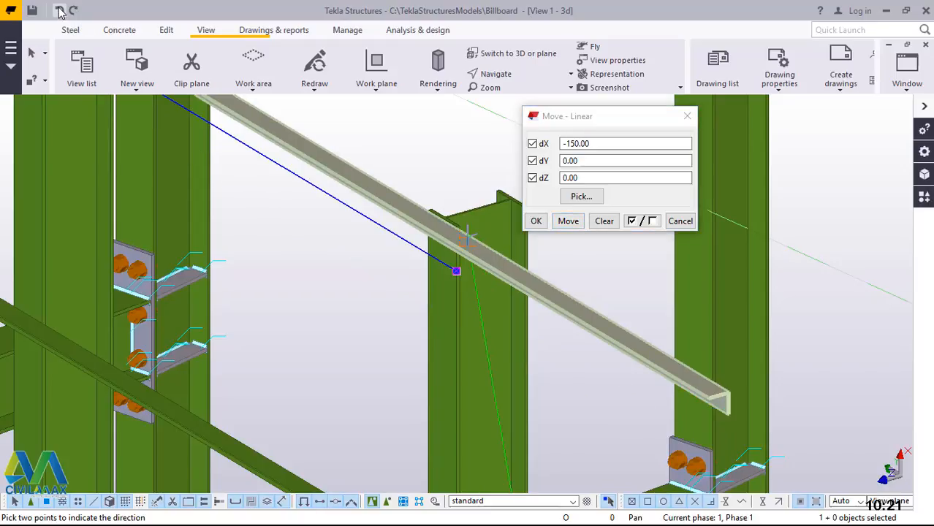
Step: Move the topmost angle beam down by a further dX -50 and finish the linear move
click(595, 143)
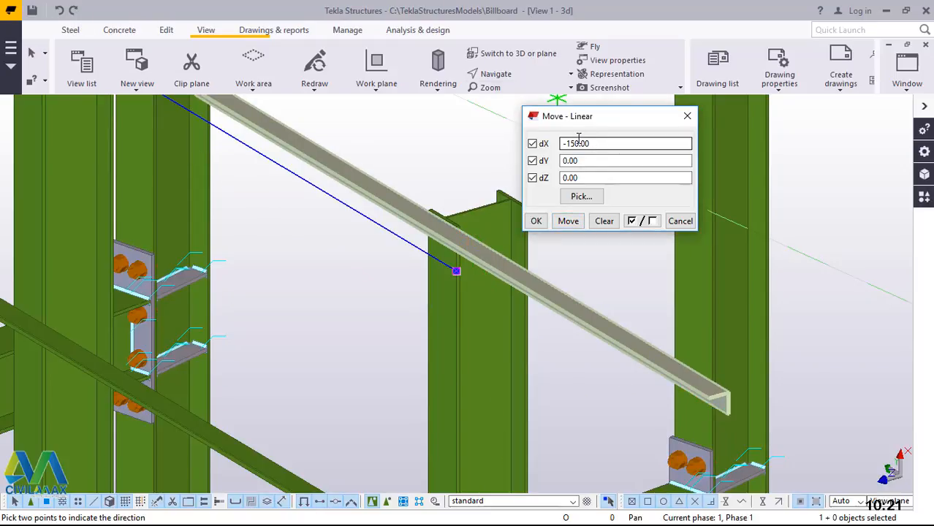
double_click(570, 144)
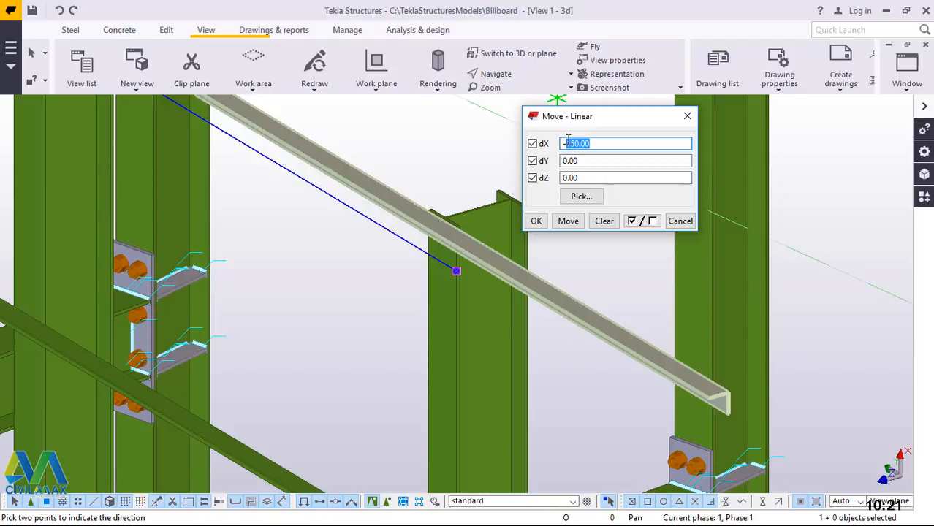
text(3)
text(0)
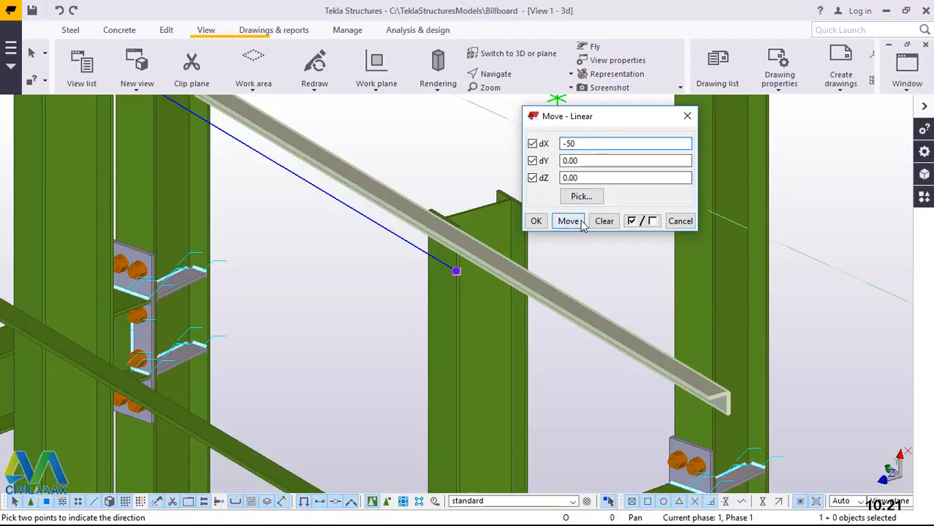
click(578, 221)
click(536, 221)
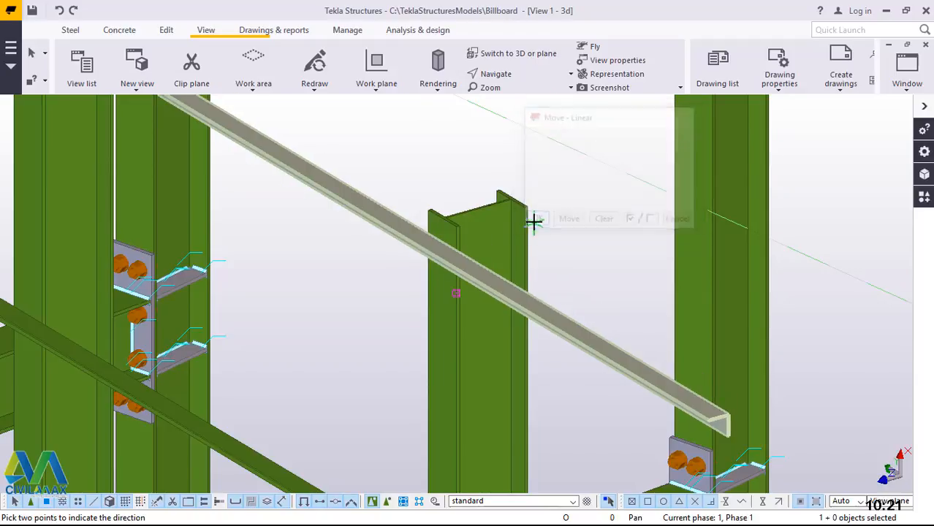
right_click(437, 145)
click(475, 154)
scroll(507, 277, down, 3)
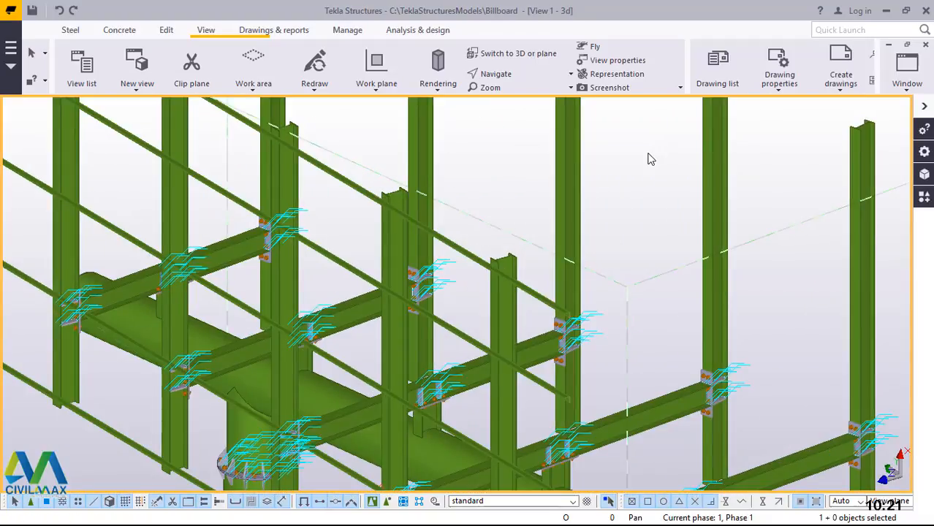
scroll(648, 157, down, 3)
scroll(459, 209, down, 5)
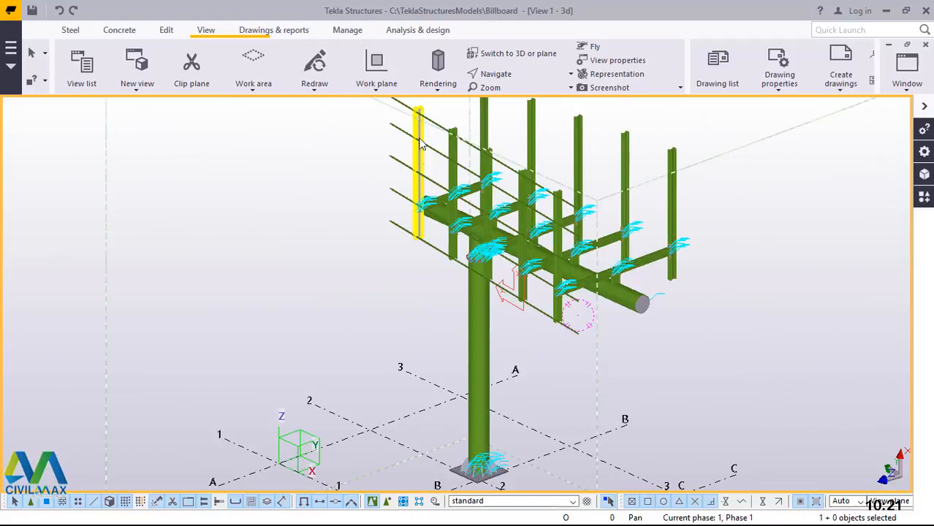
Step: Examine how the angle beams sit against the front columns, especially the topmost beam near the column tops
scroll(423, 128, up, 5)
scroll(358, 271, up, 2)
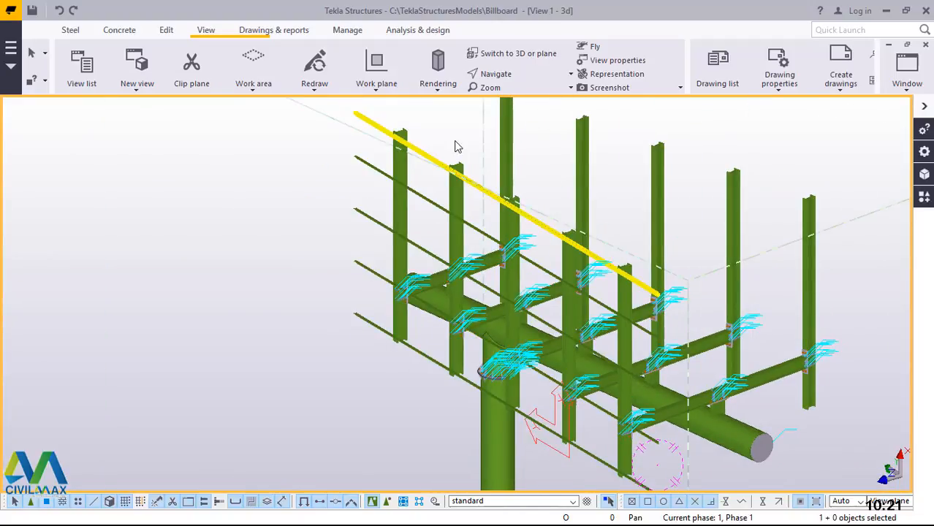
scroll(381, 122, up, 3)
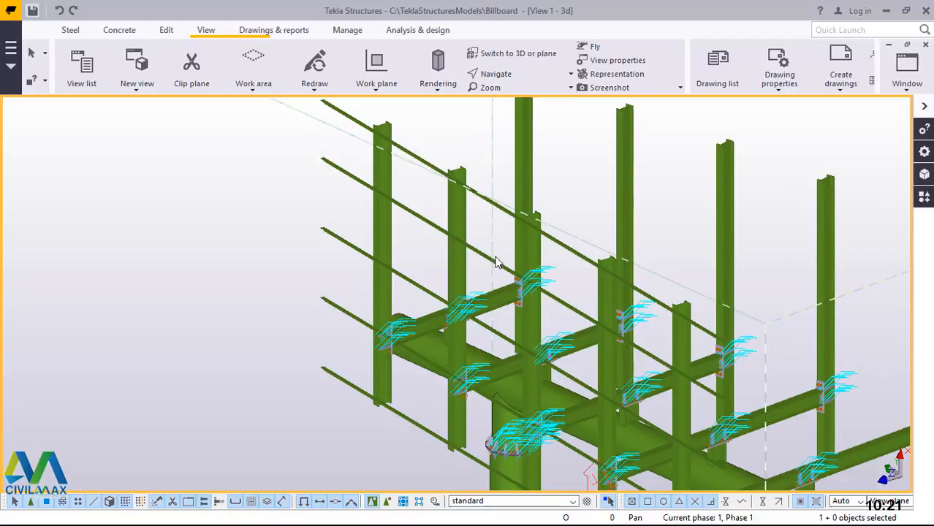
scroll(723, 329, up, 2)
scroll(679, 311, up, 5)
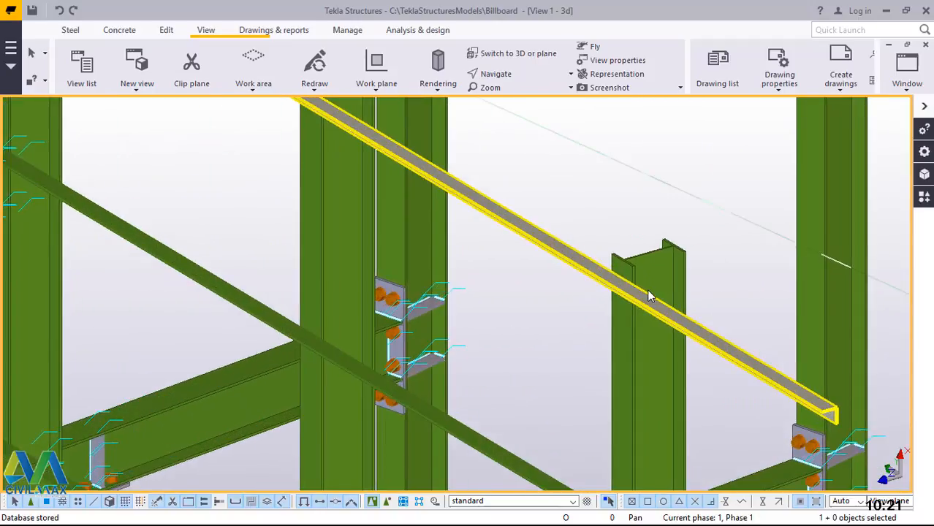
scroll(670, 261, down, 2)
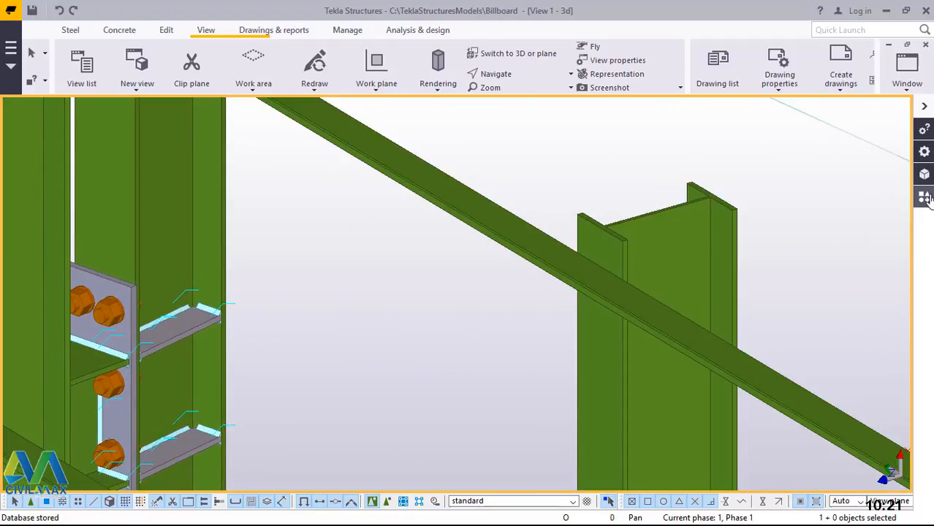
scroll(479, 270, up, 1)
scroll(461, 267, down, 2)
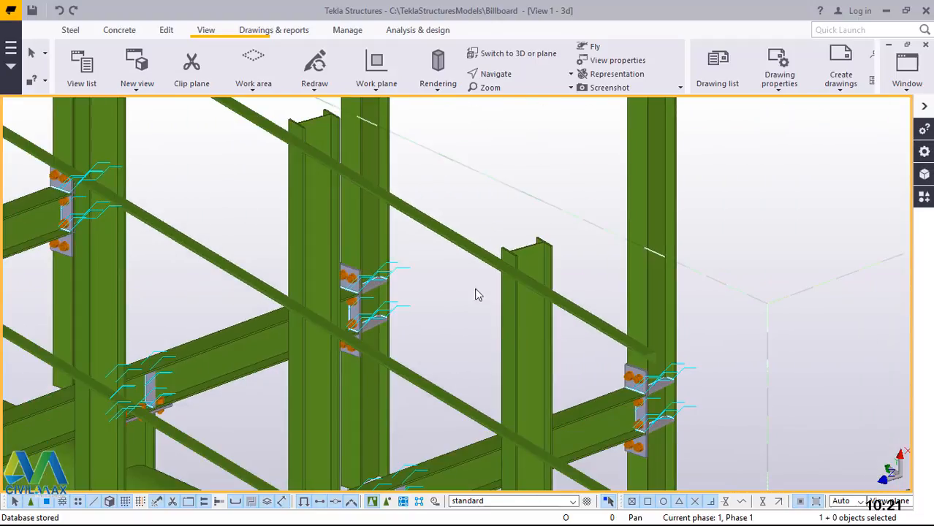
scroll(486, 336, up, 2)
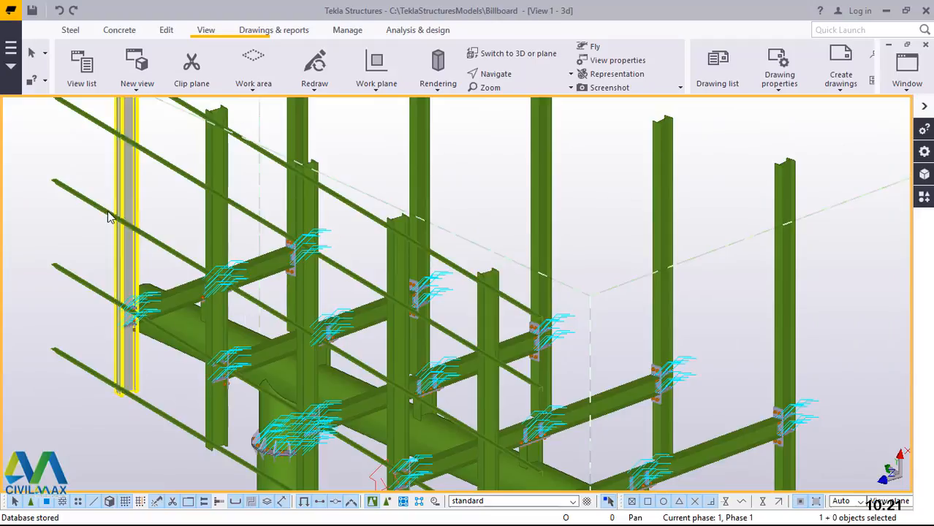
scroll(120, 212, up, 3)
scroll(121, 208, down, 4)
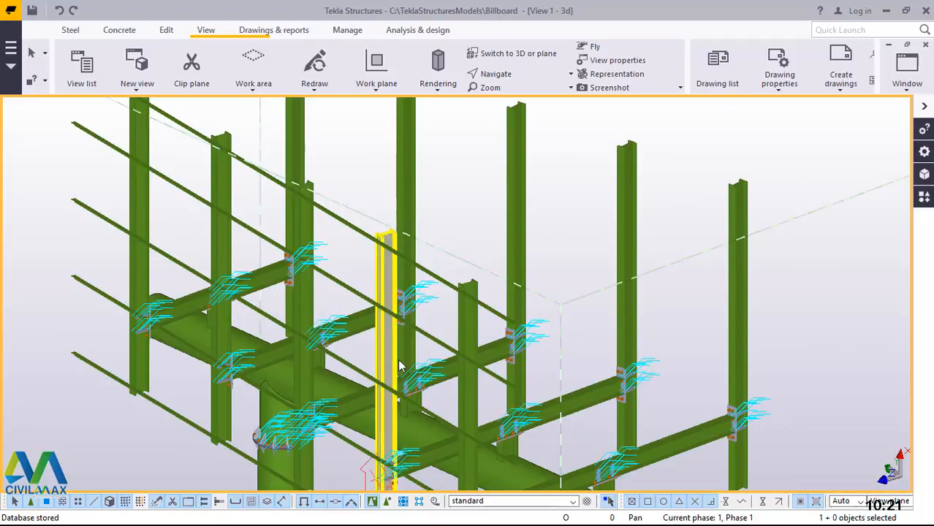
Step: Search the component catalog for "clea" and open the Channel cleat (8) properties
click(924, 196)
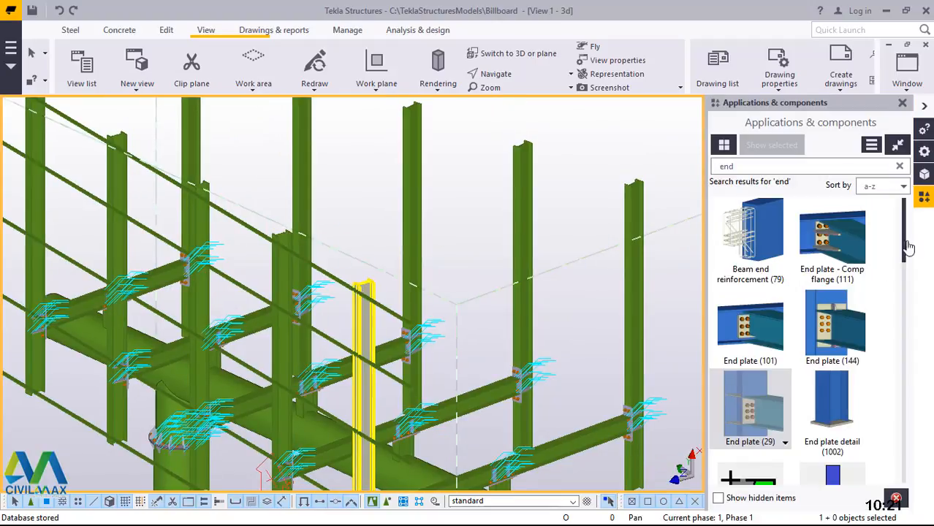
click(722, 168)
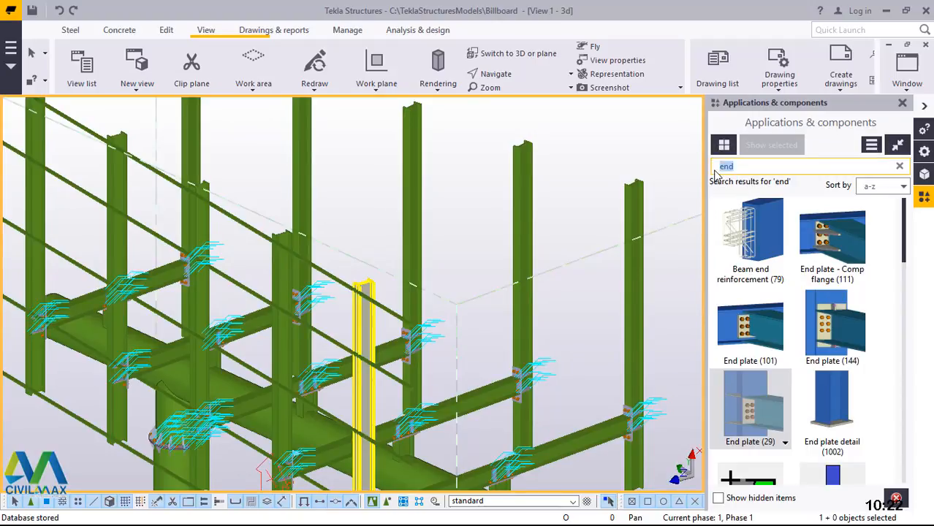
text(c)
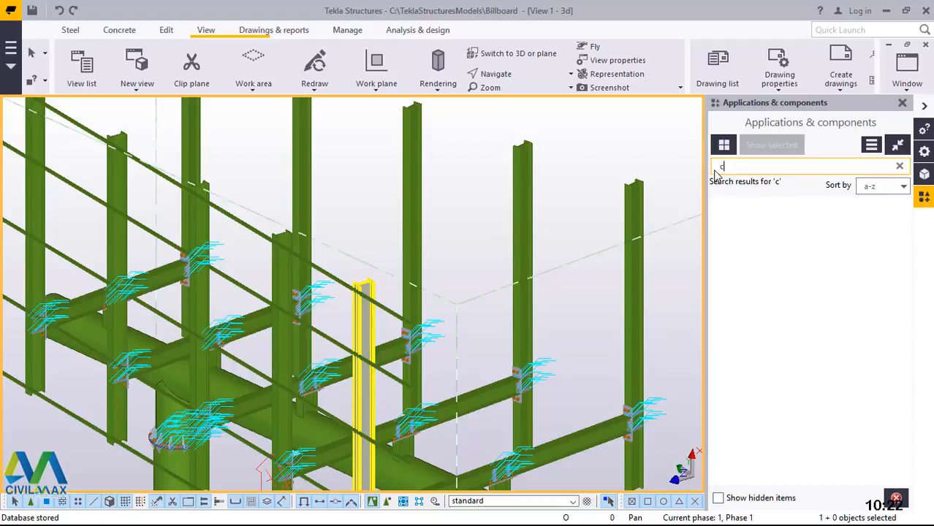
text(lea)
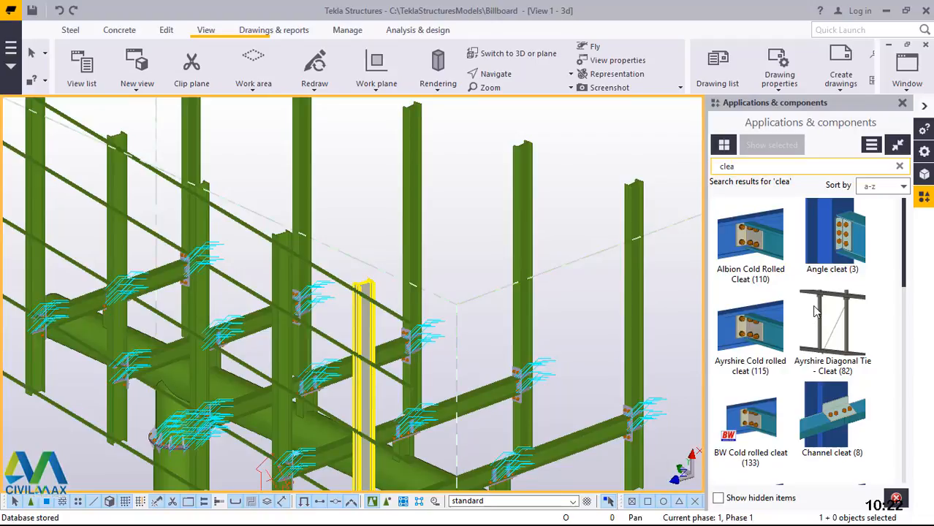
scroll(817, 311, down, 3)
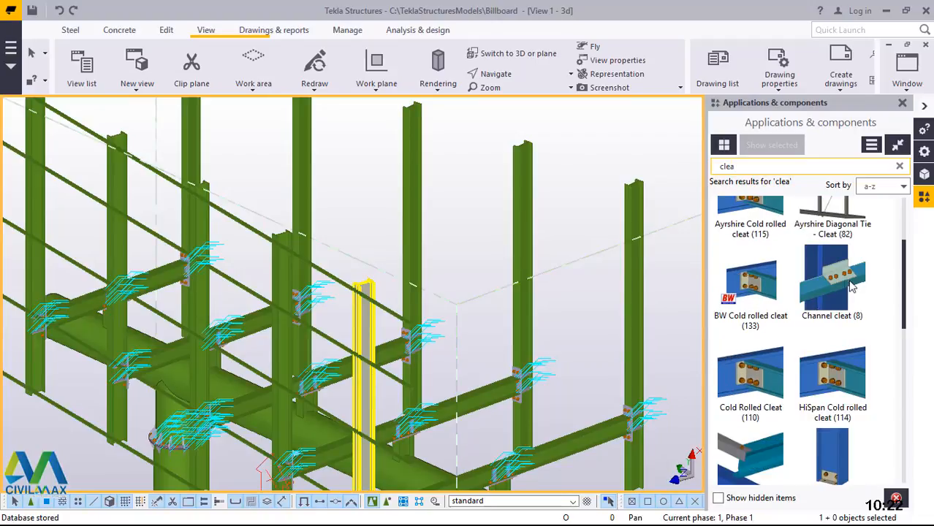
click(850, 285)
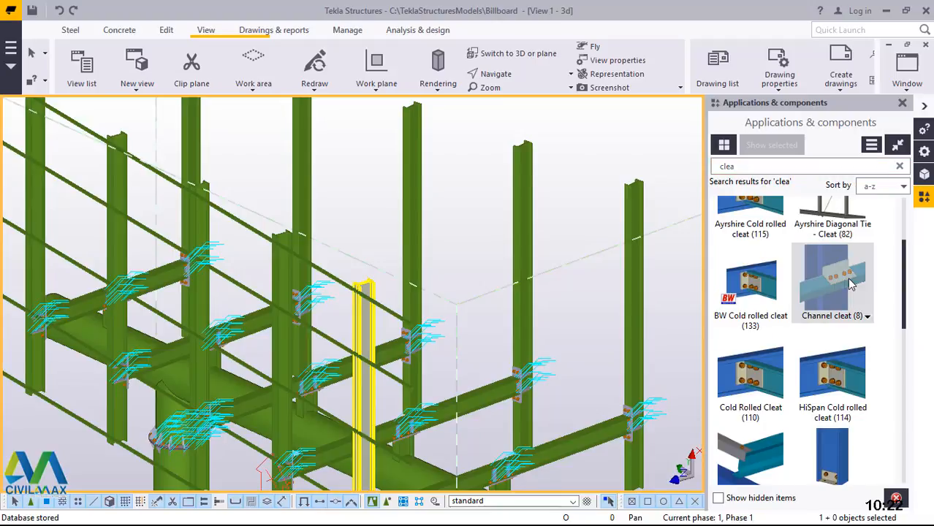
double_click(850, 285)
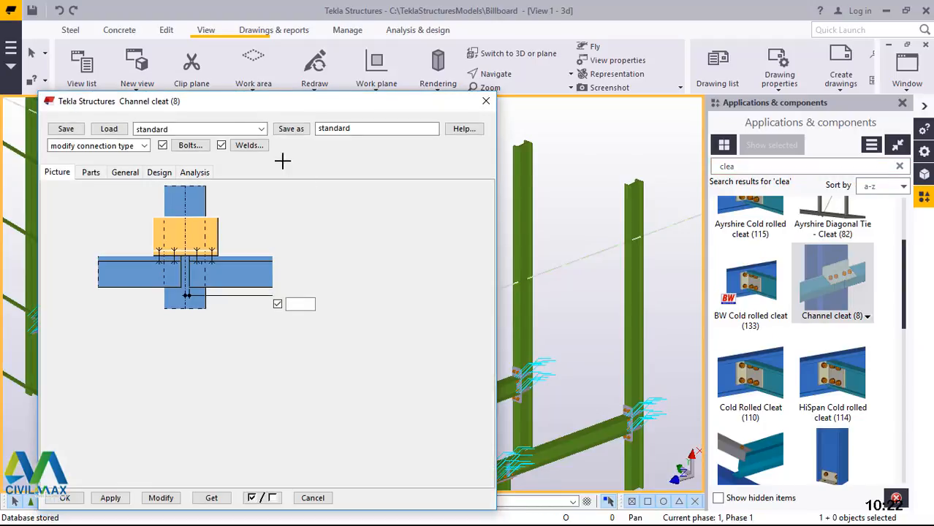
drag(228, 113, 633, 106)
Step: Try to apply the Channel cleat (8) connection between the end front column and the topmost angle beam, and end the command
scroll(340, 298, up, 5)
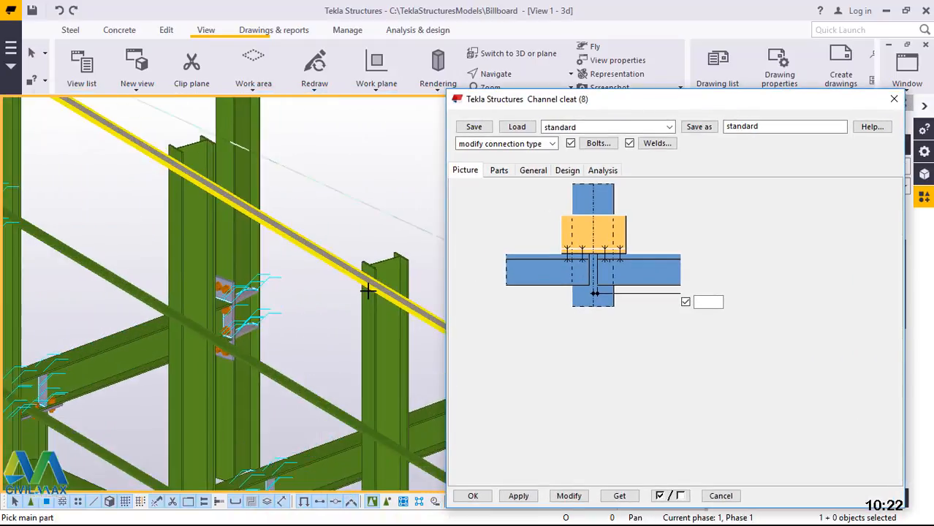
scroll(387, 275, up, 4)
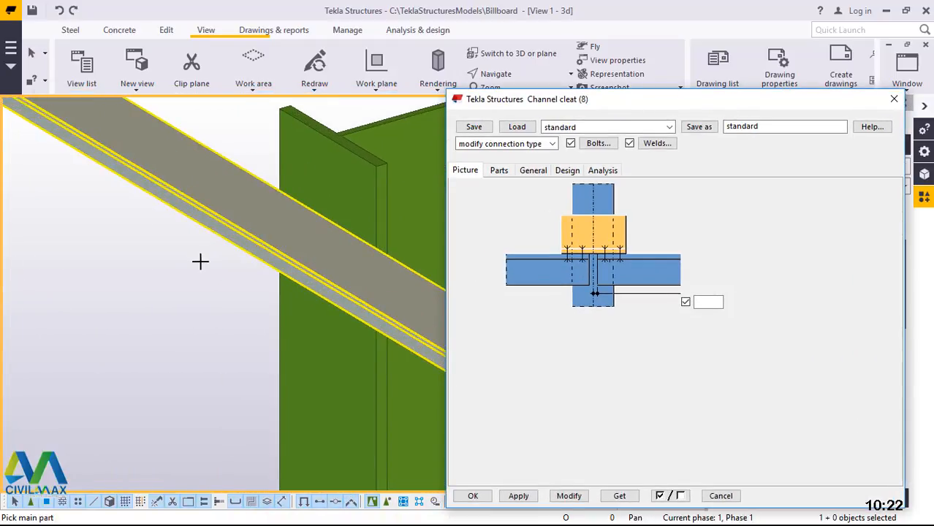
scroll(290, 247, down, 2)
scroll(186, 291, down, 5)
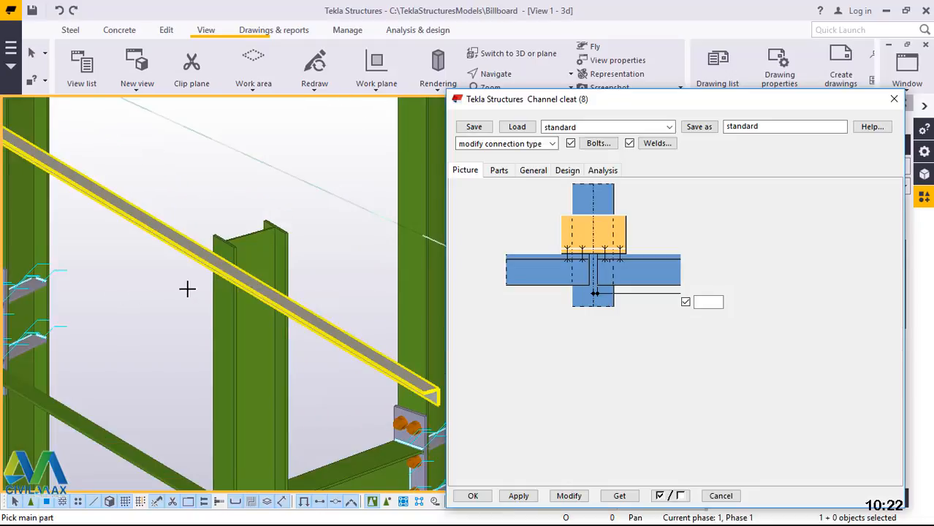
scroll(209, 288, up, 6)
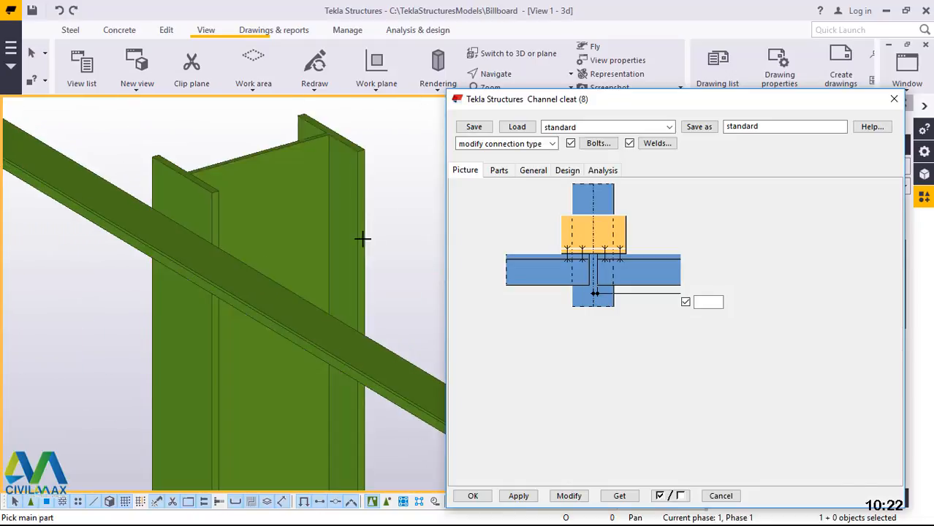
scroll(152, 198, up, 3)
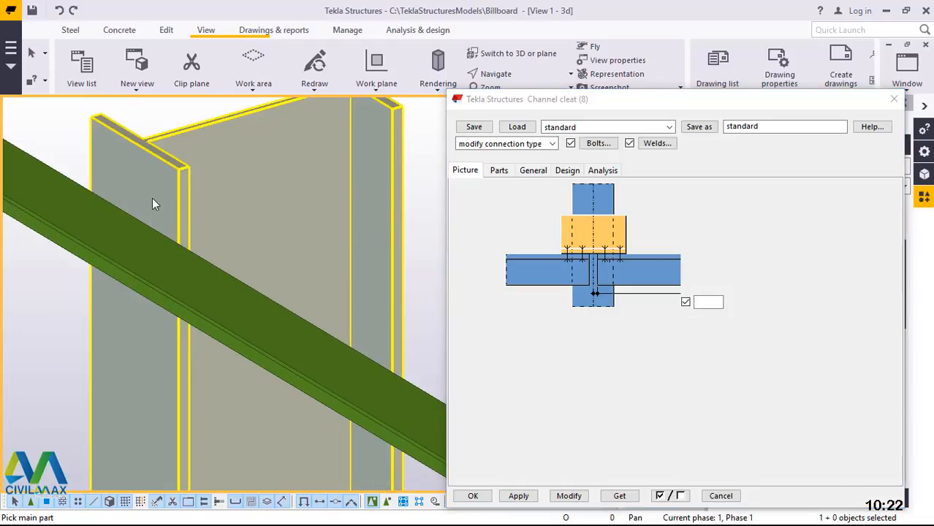
click(124, 228)
middle_click(123, 228)
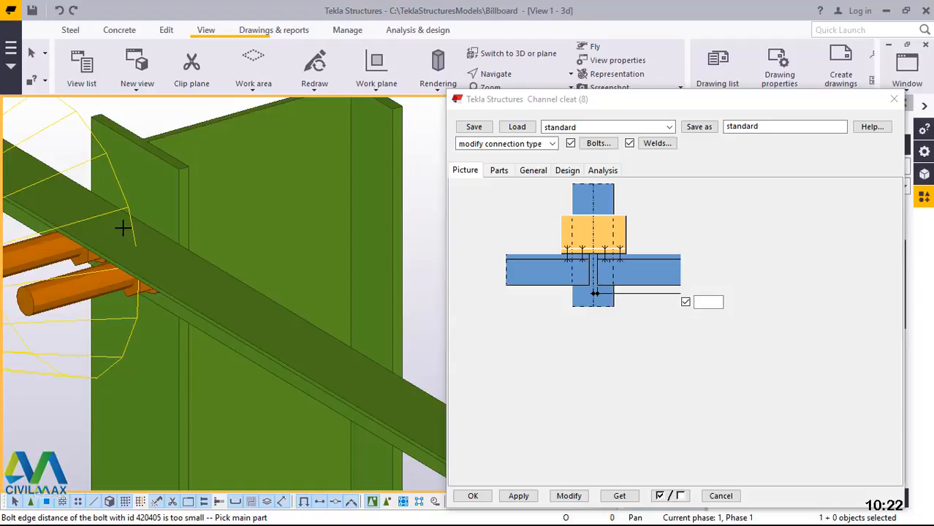
scroll(183, 258, down, 4)
right_click(173, 156)
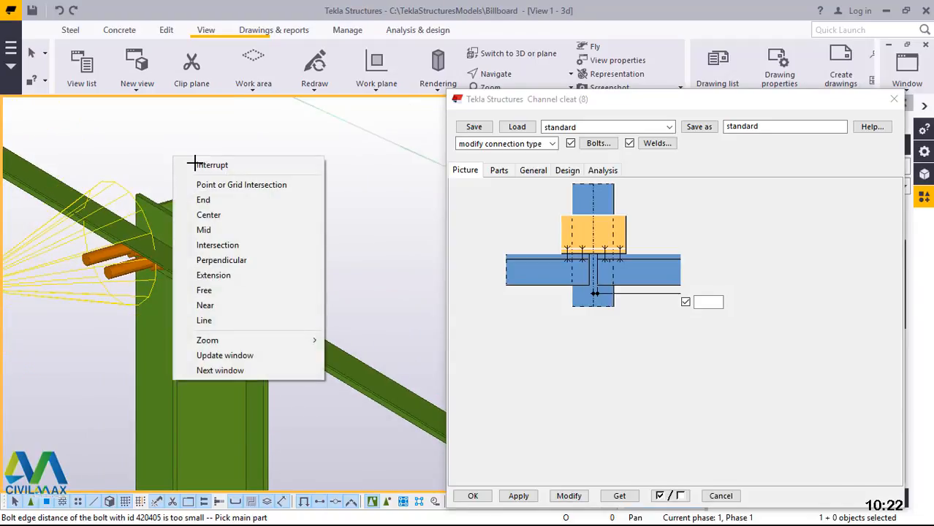
click(201, 161)
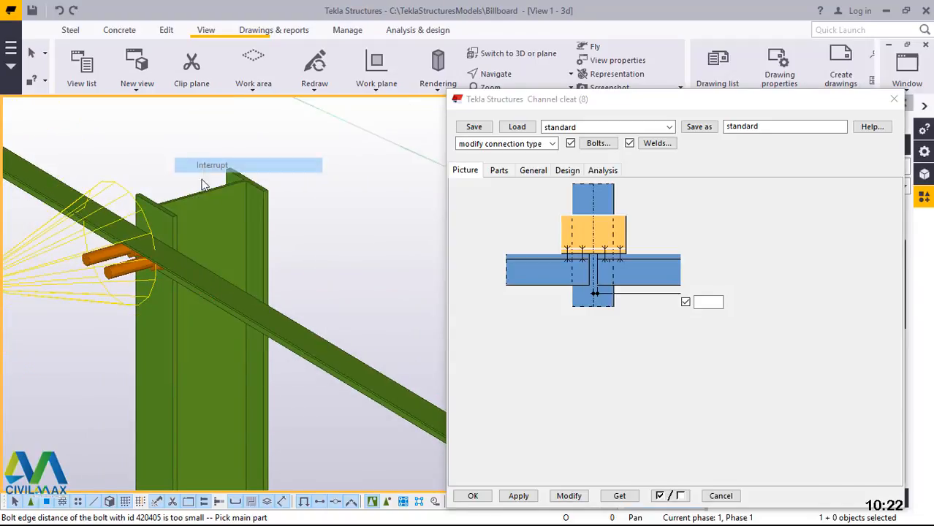
Step: Inspect the new cleat connection's bolts and symbol from the other side of the column, using a view point picked at the joint
click(502, 75)
click(511, 117)
click(136, 243)
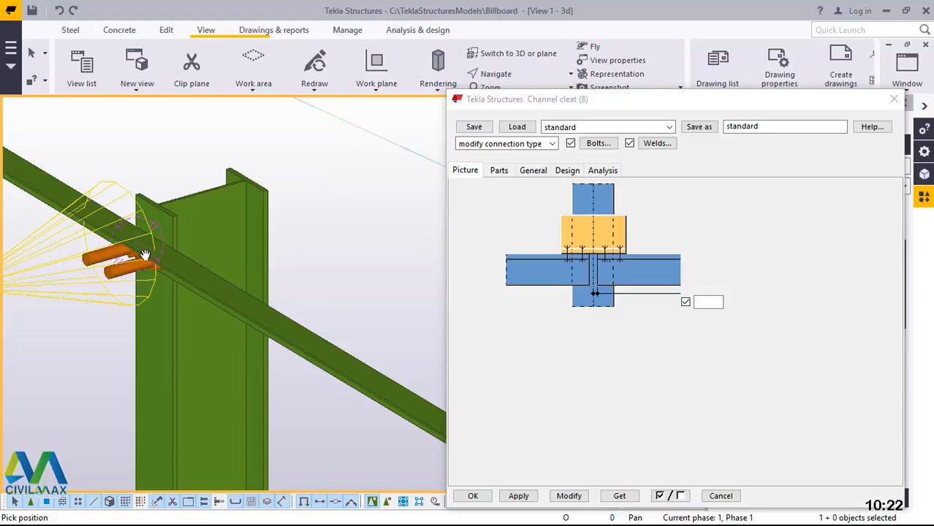
ctrl+middle_drag(145, 254, 167, 257)
right_click(228, 178)
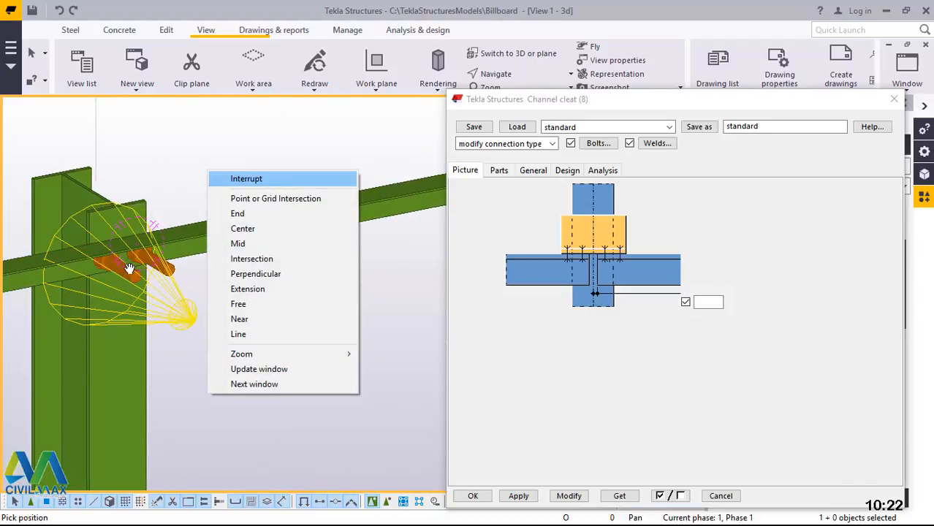
click(241, 178)
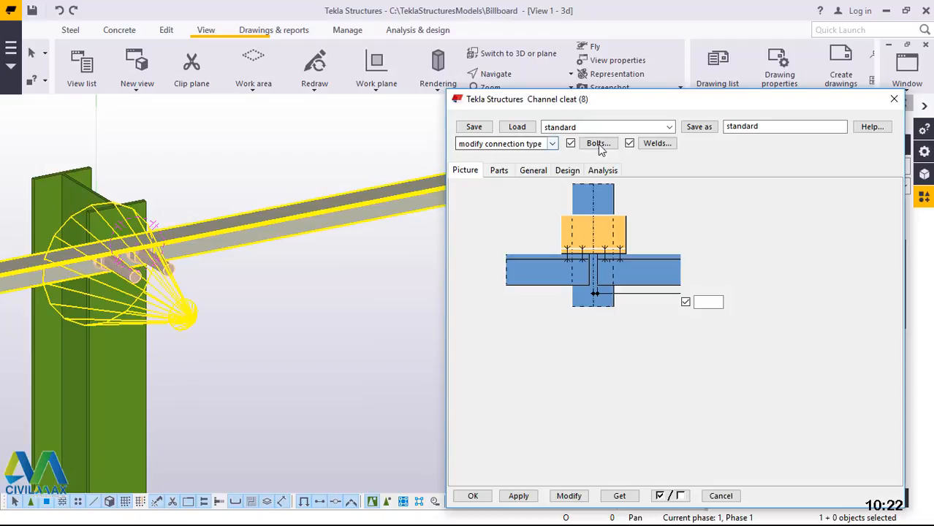
Step: Review the Up direction options in the Channel cleat (8) general settings
click(539, 173)
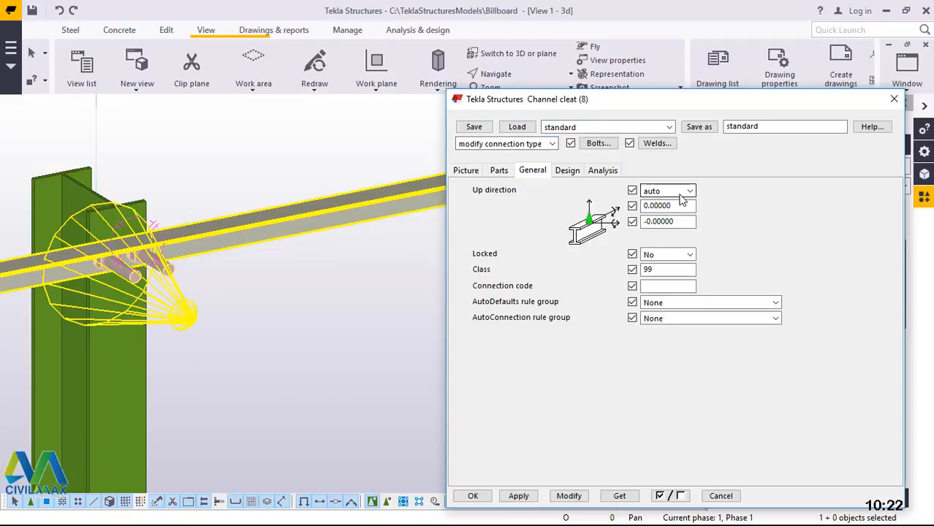
click(674, 193)
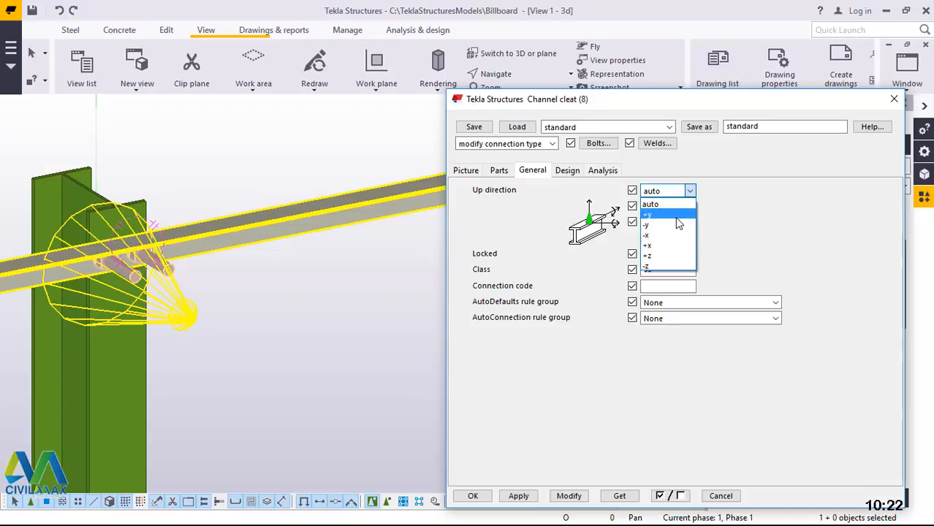
click(312, 142)
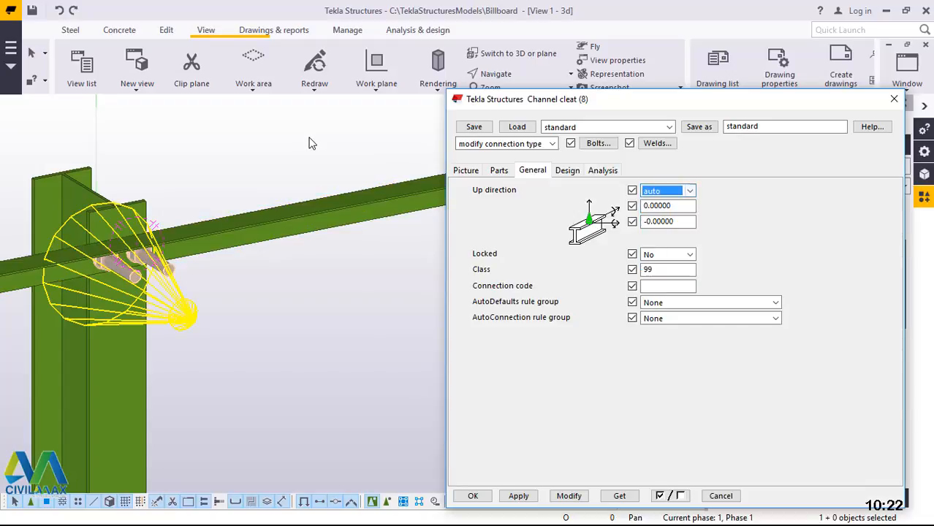
Step: Delete the channel cleat connection at the top of the end column
scroll(285, 224, down, 5)
click(213, 253)
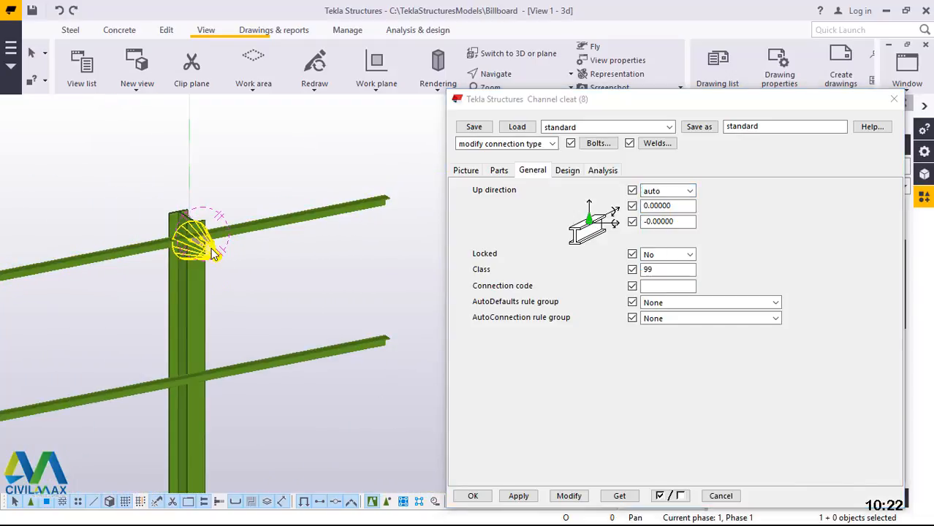
key(Escape)
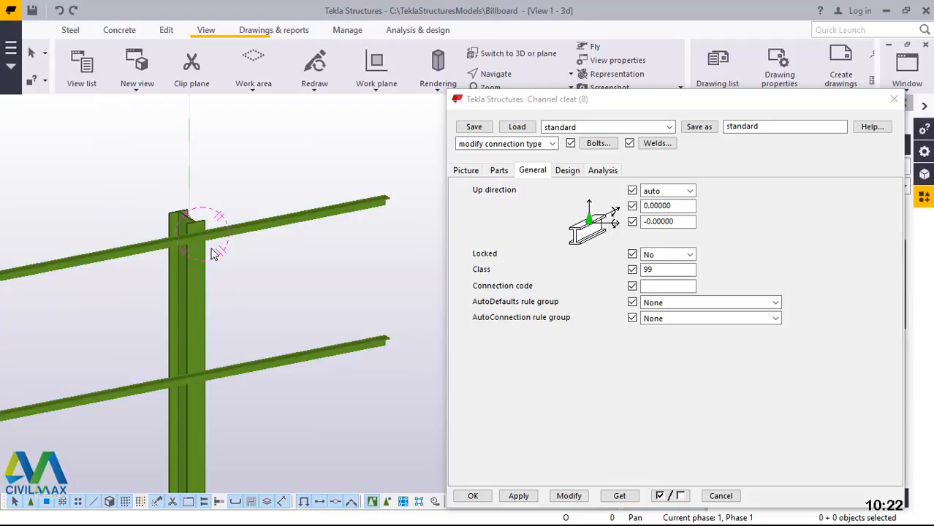
Step: Relocate the work plane from the front columns to the ground-level grid with the Work plane tool
scroll(212, 253, down, 4)
scroll(212, 365, down, 3)
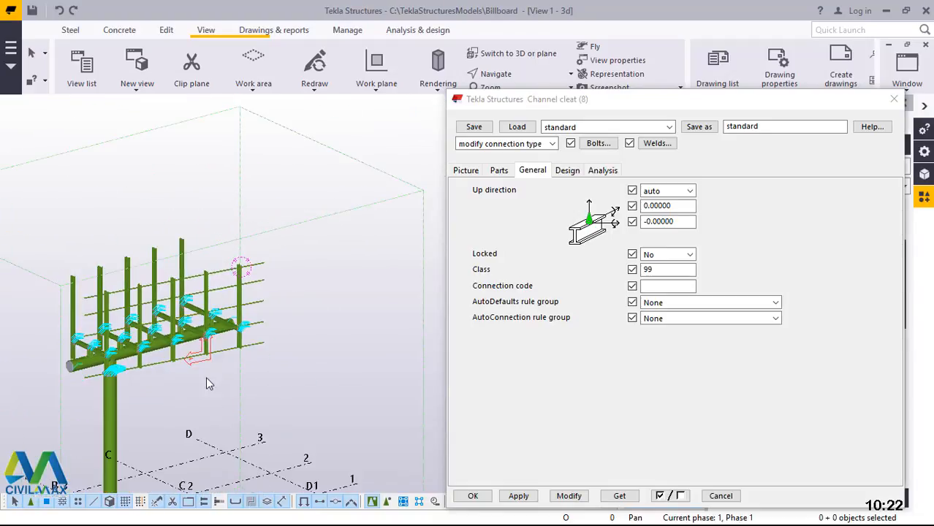
click(378, 98)
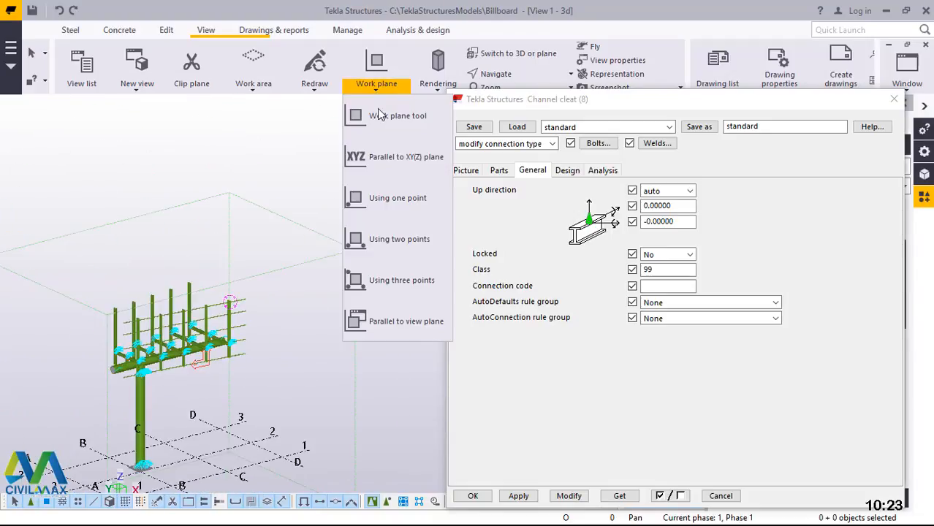
click(290, 370)
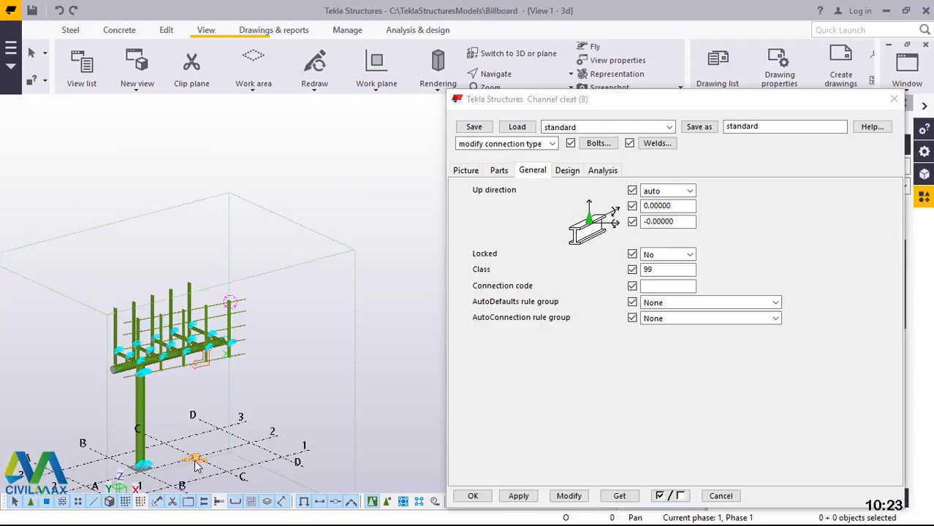
right_click(304, 256)
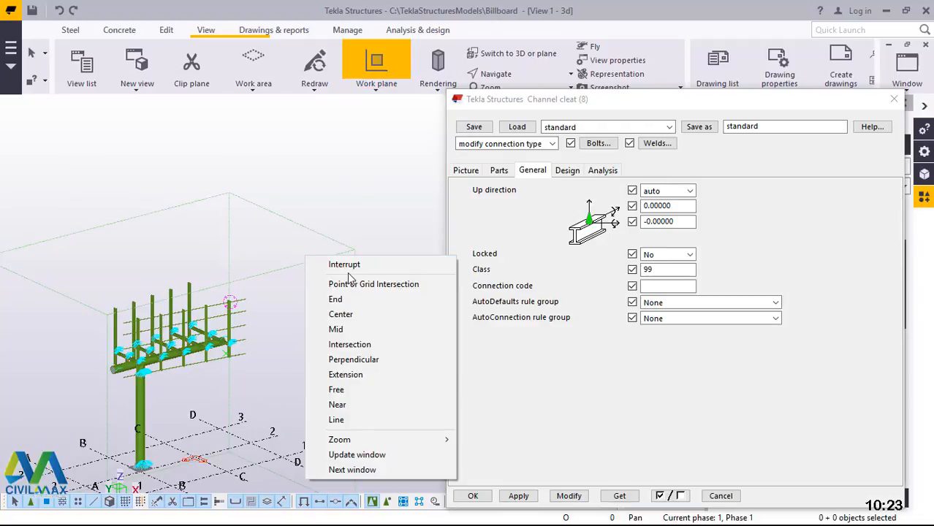
click(335, 261)
scroll(236, 318, up, 10)
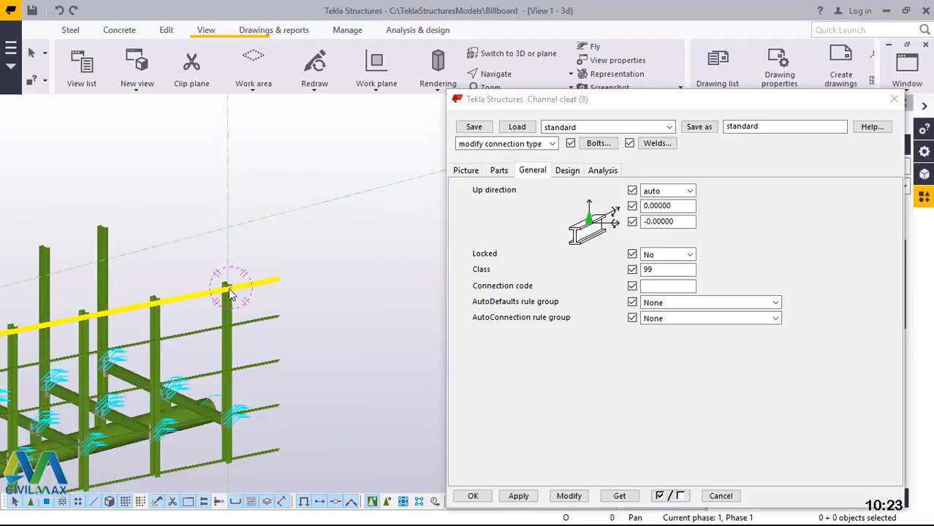
Step: Try a Channel cleat (8) connection with the end column as main part and the top angle beam as secondary, and undo it
scroll(214, 315, up, 2)
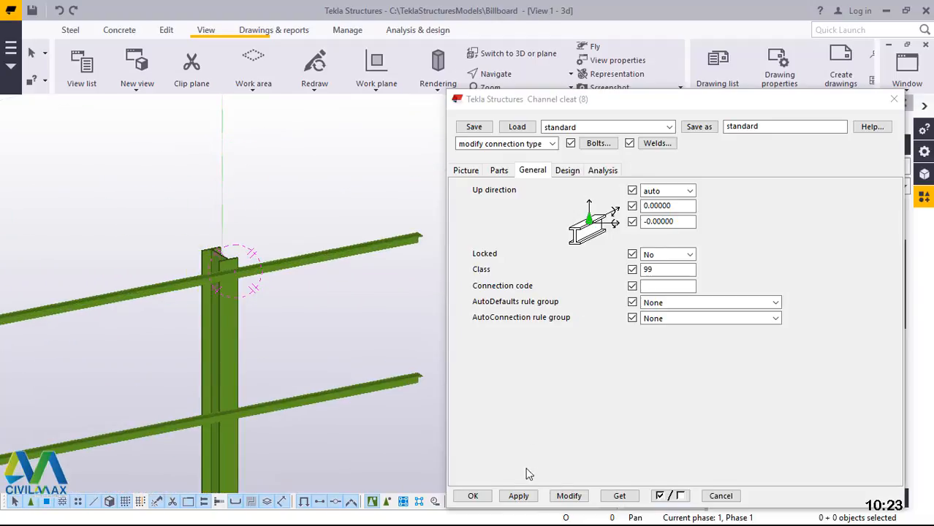
click(568, 497)
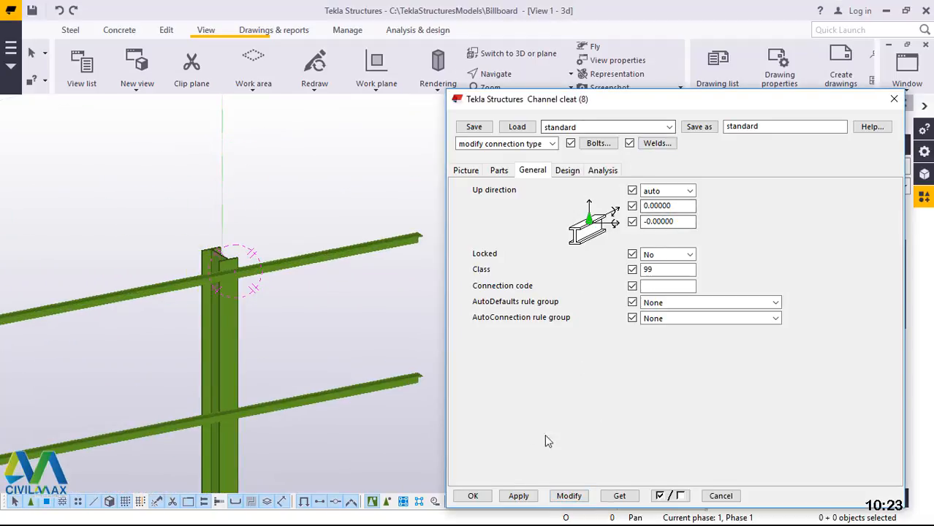
drag(836, 111, 694, 100)
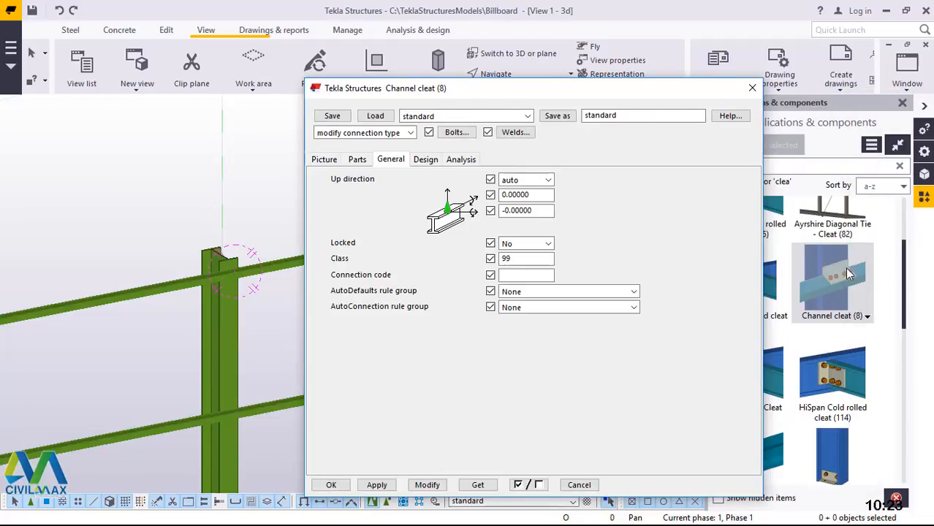
click(844, 287)
drag(521, 88, 723, 88)
scroll(234, 269, up, 5)
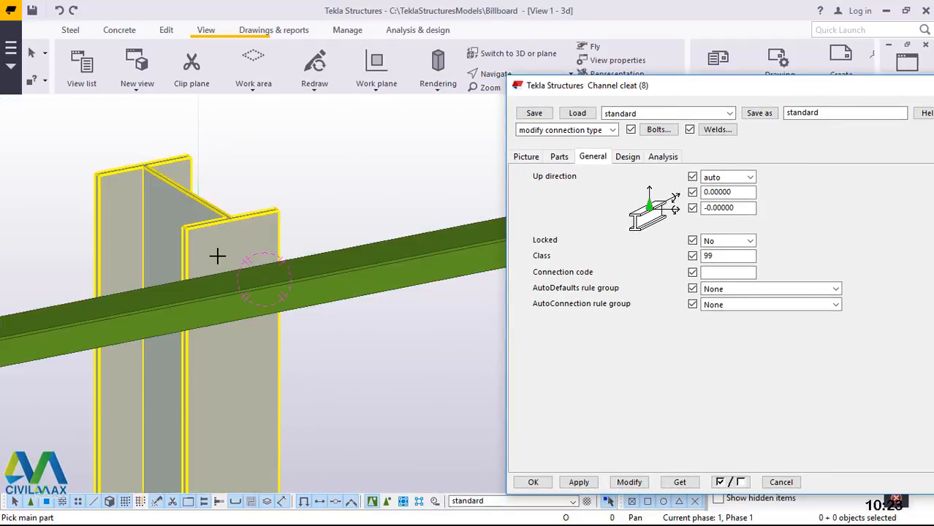
click(218, 252)
click(226, 287)
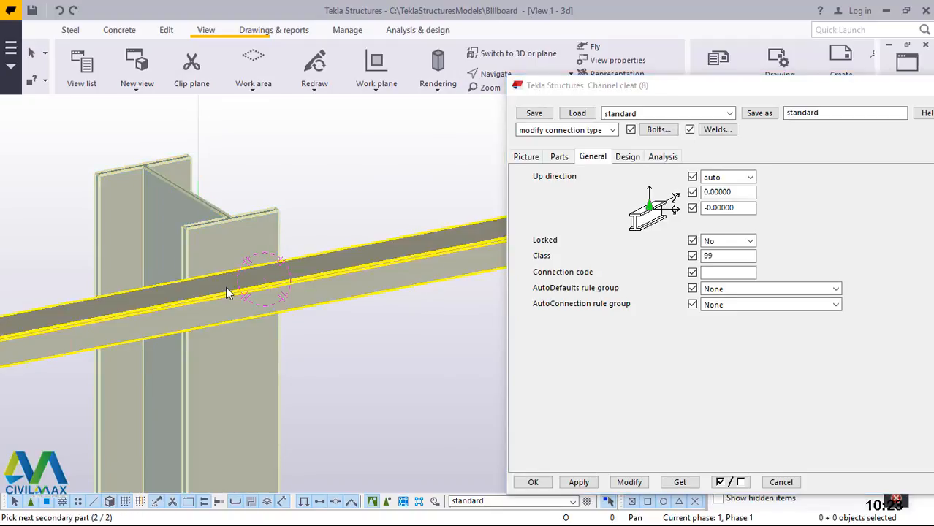
middle_click(320, 223)
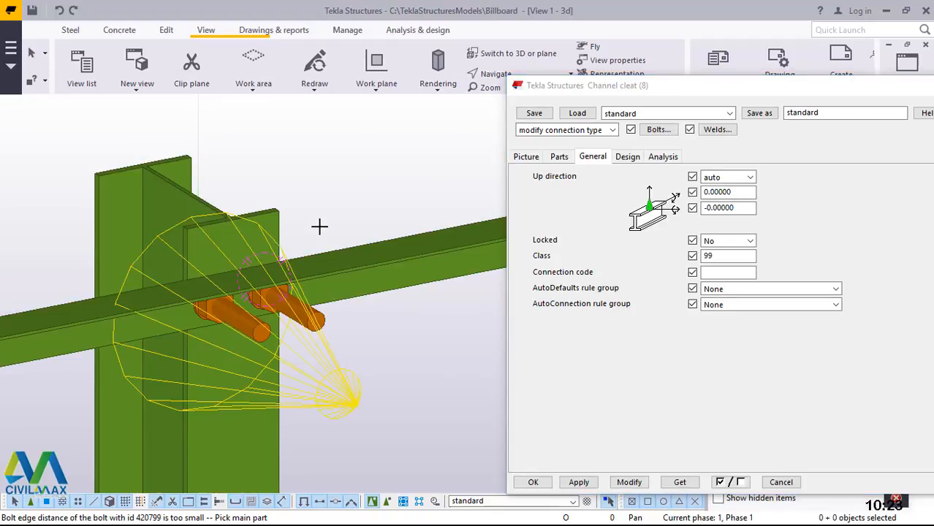
right_click(339, 169)
click(387, 181)
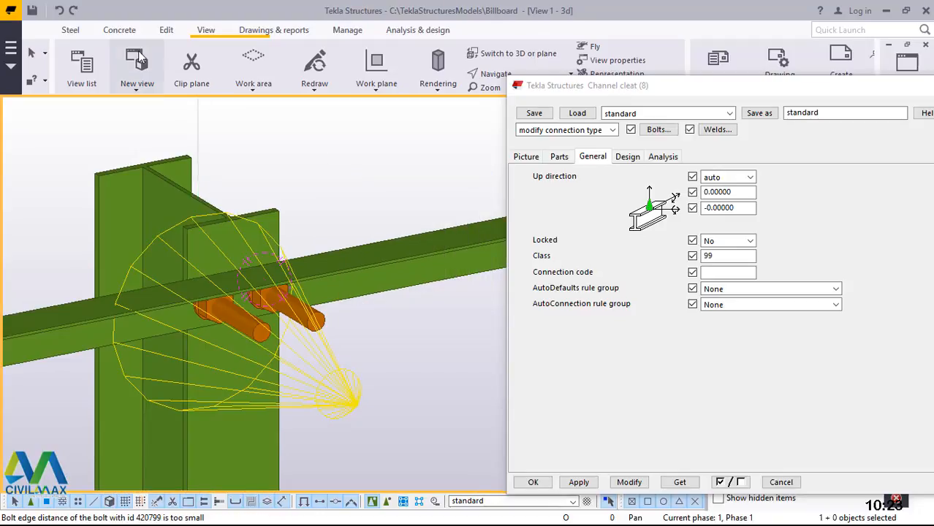
click(58, 10)
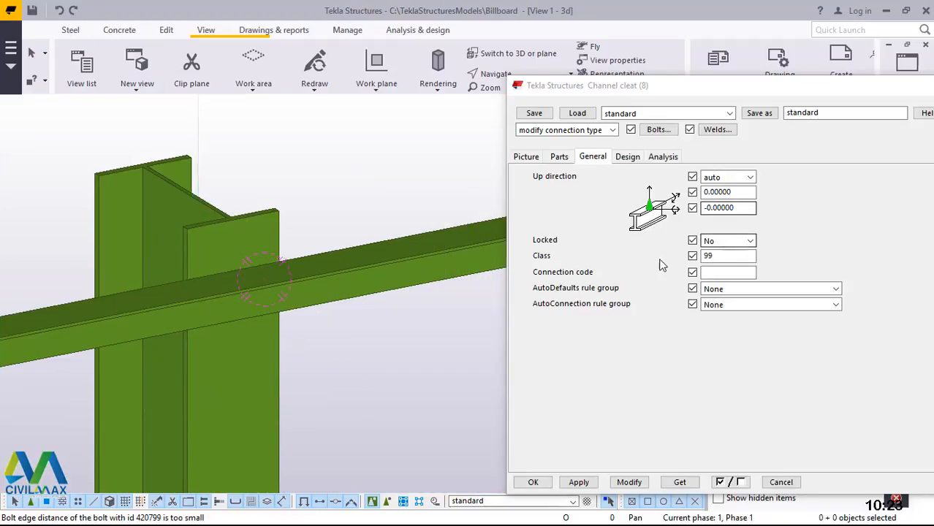
Step: Try the Channel cleat (8) connection with the top angle beam as main part and the end column as secondary, and undo it
drag(856, 81, 640, 61)
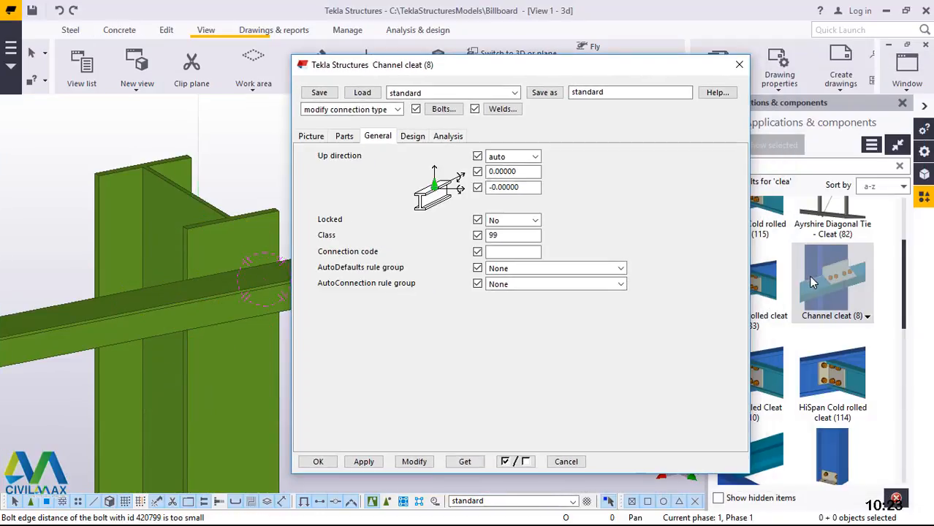
click(221, 304)
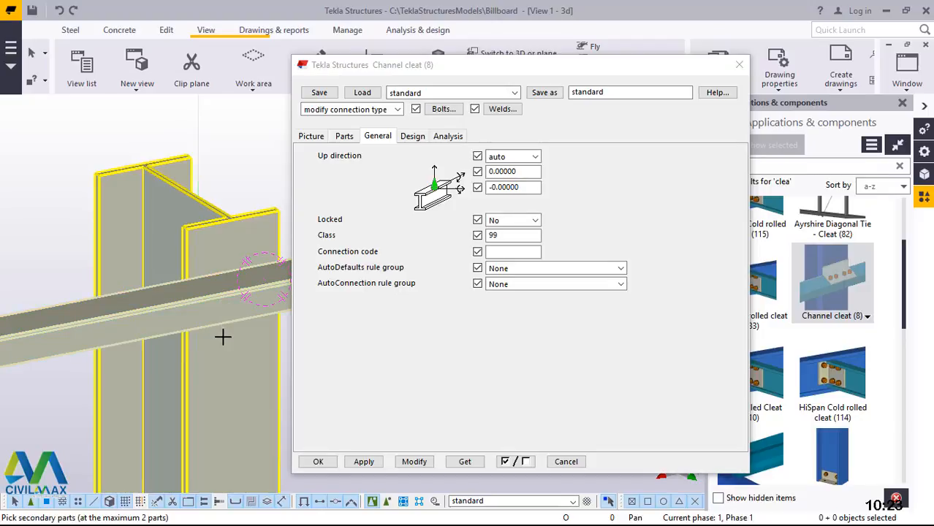
click(223, 336)
middle_click(223, 337)
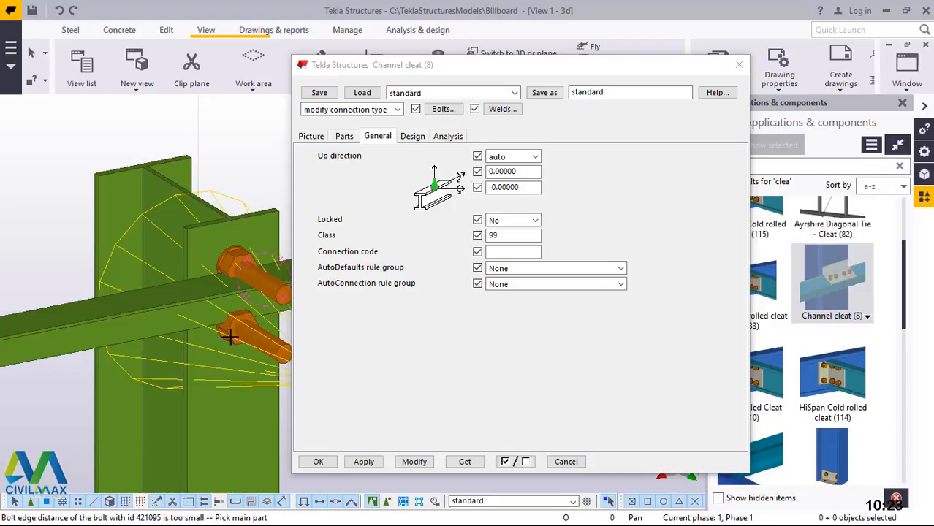
right_click(218, 146)
click(234, 152)
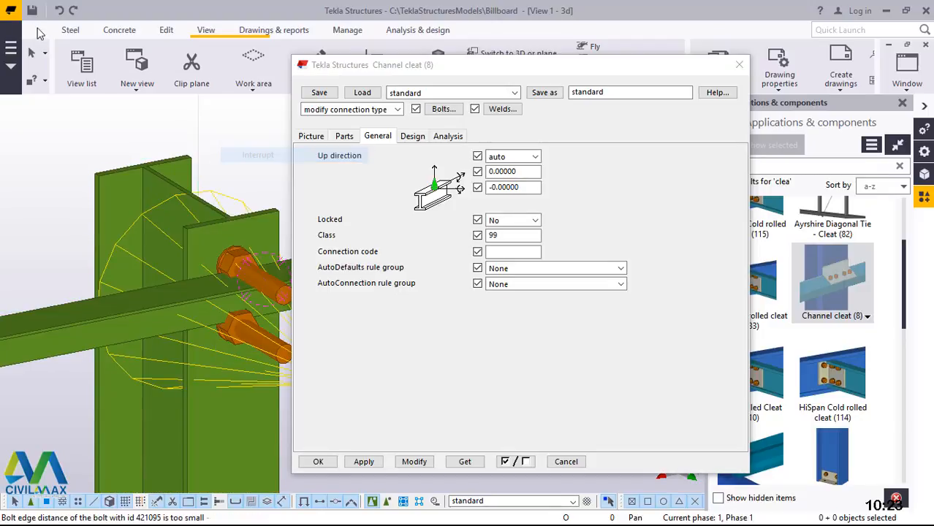
click(58, 12)
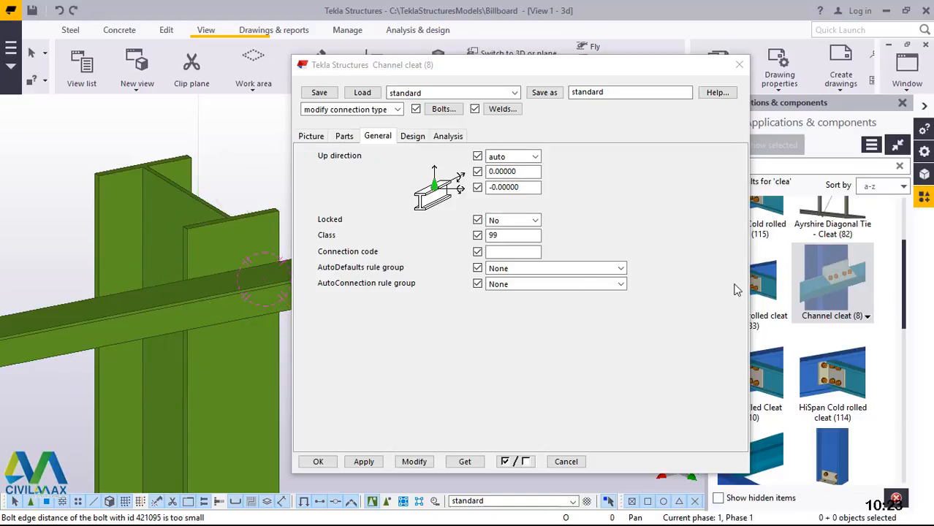
Step: Create a Channel cleat (8) connection with the end column as main part and the top angle beam as secondary part
click(214, 258)
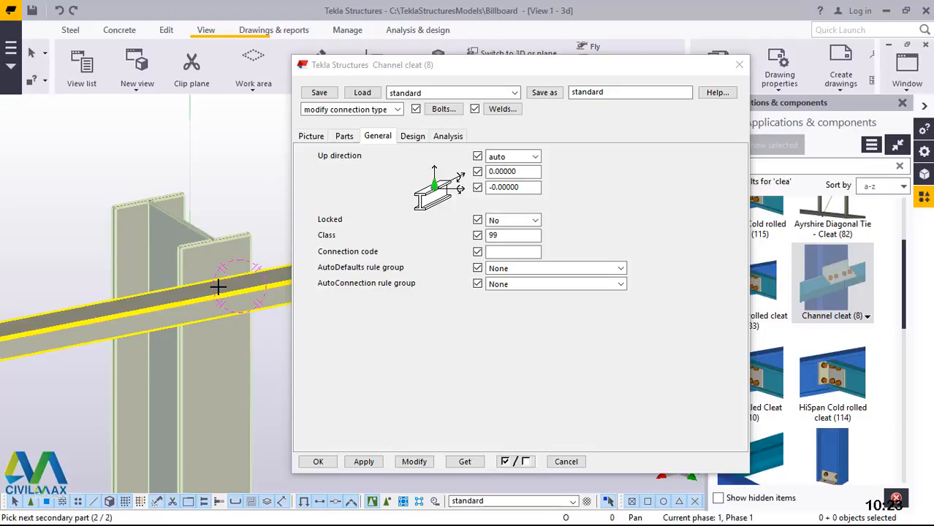
click(218, 287)
right_click(210, 135)
click(219, 142)
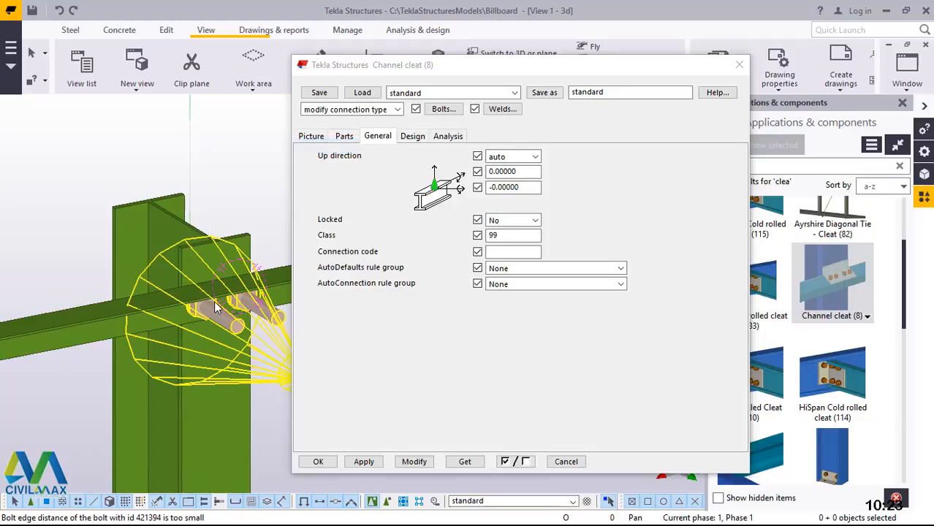
Step: Try the -y and +y Up direction settings on the selected channel cleat connection
click(412, 136)
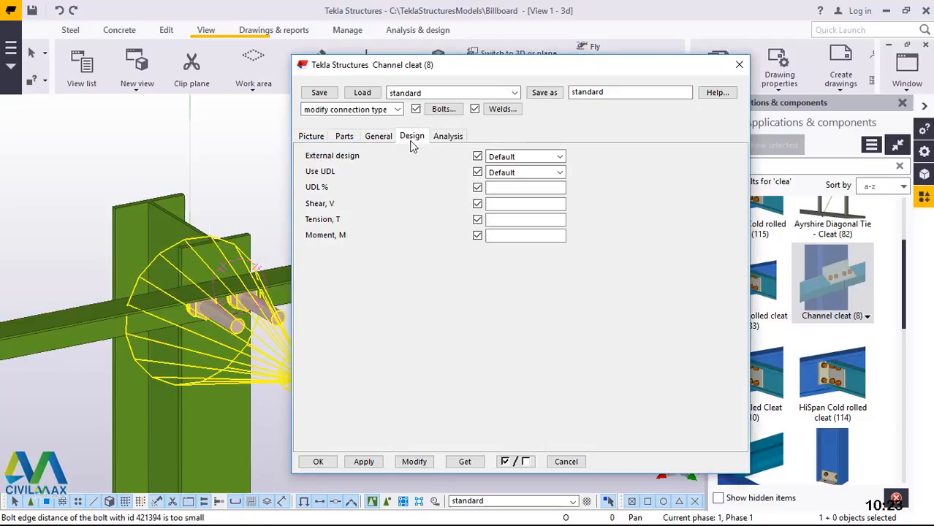
click(381, 142)
click(535, 157)
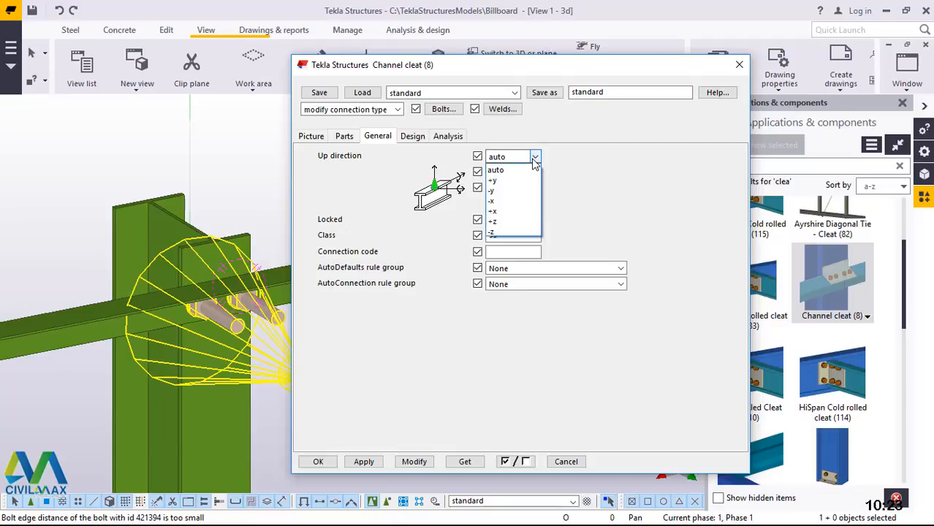
click(511, 190)
click(414, 462)
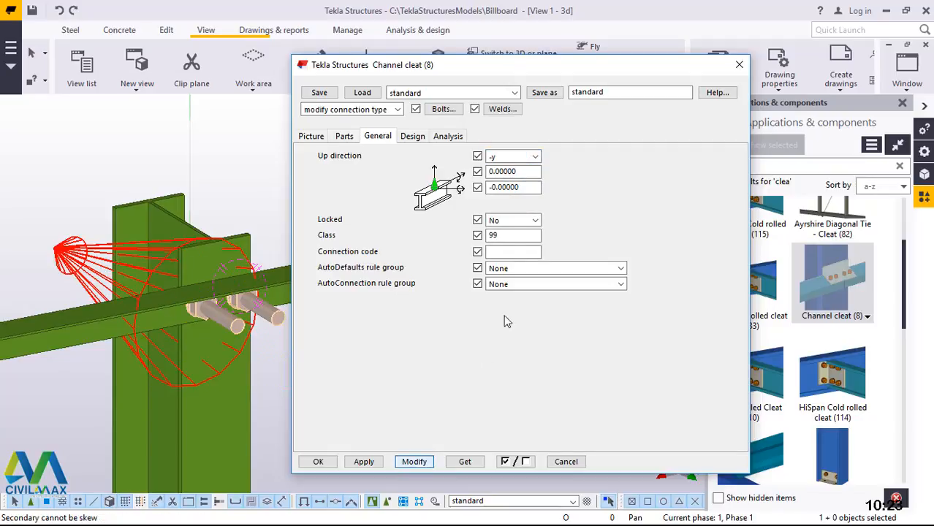
click(535, 156)
click(500, 181)
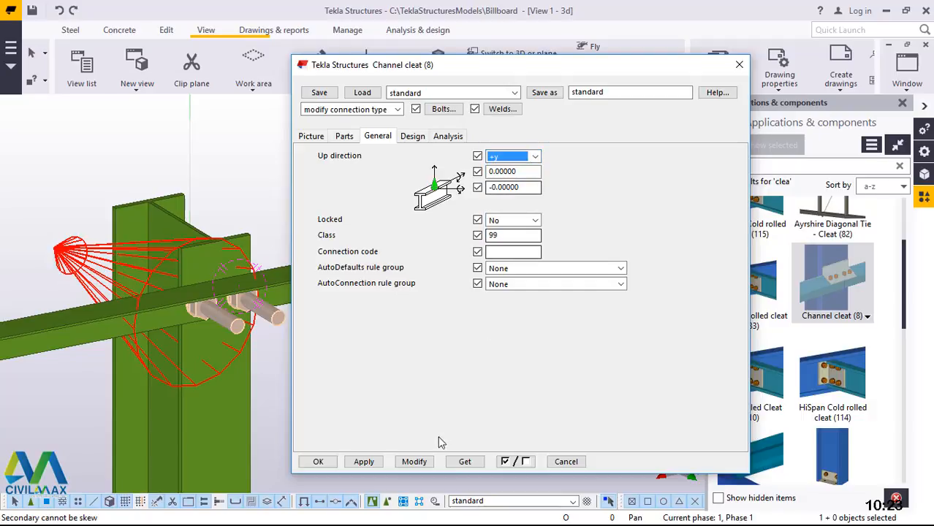
click(413, 462)
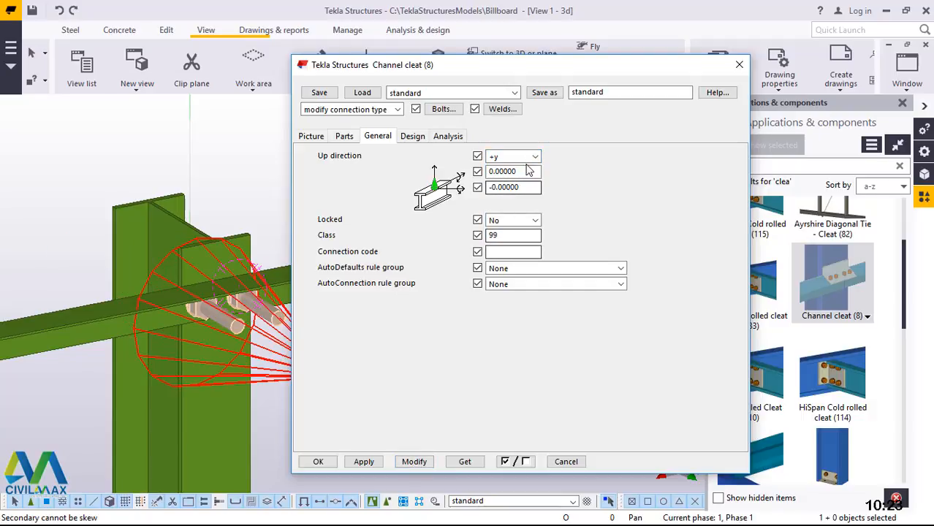
Step: Set the channel cleat connection's Up direction to +z and inspect the cleat angle and bolts at the joint
click(535, 156)
click(497, 221)
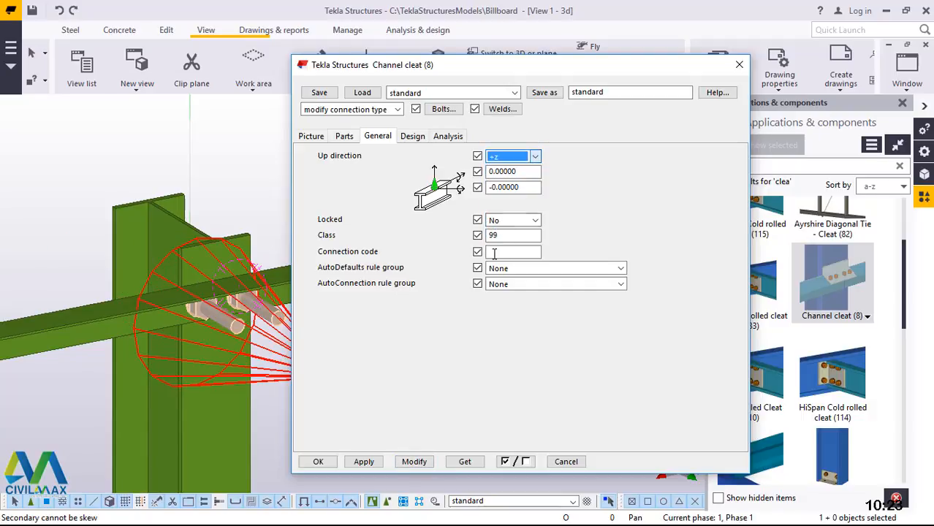
click(412, 462)
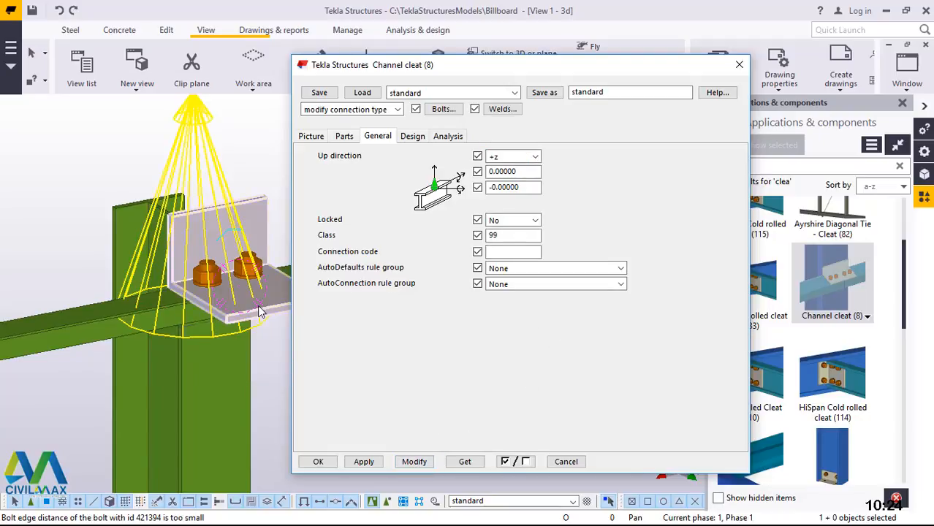
ctrl+middle_drag(260, 311, 194, 274)
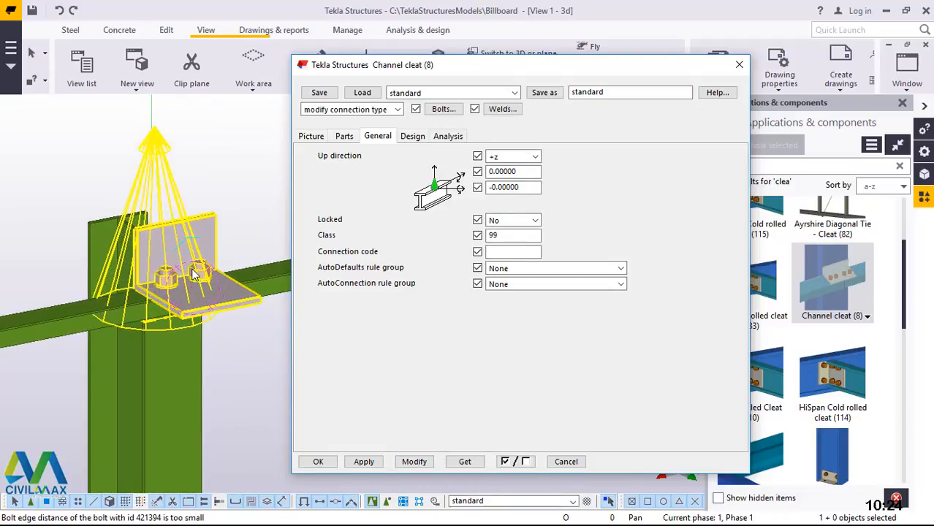
scroll(196, 272, up, 4)
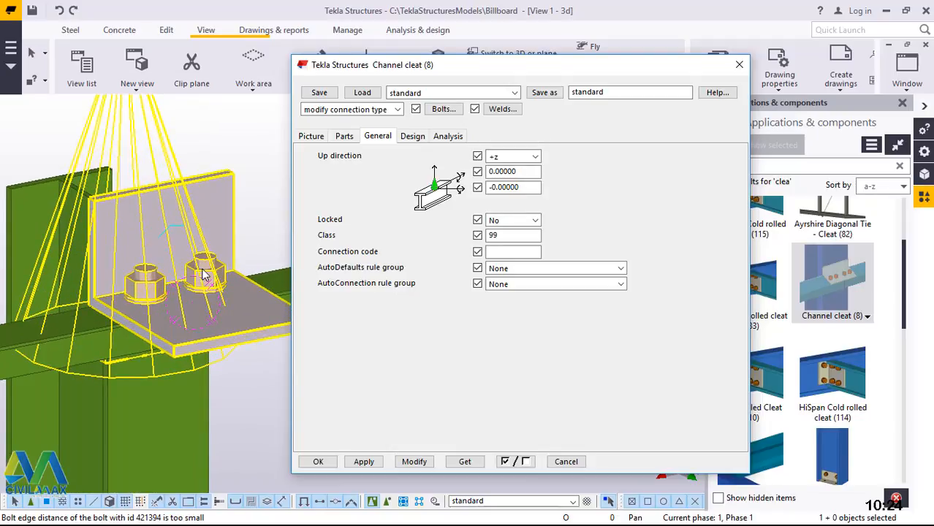
Step: Set the channel cleat's L profile to RSA40*40*3 from the profile catalog's RSA angle sections
click(345, 137)
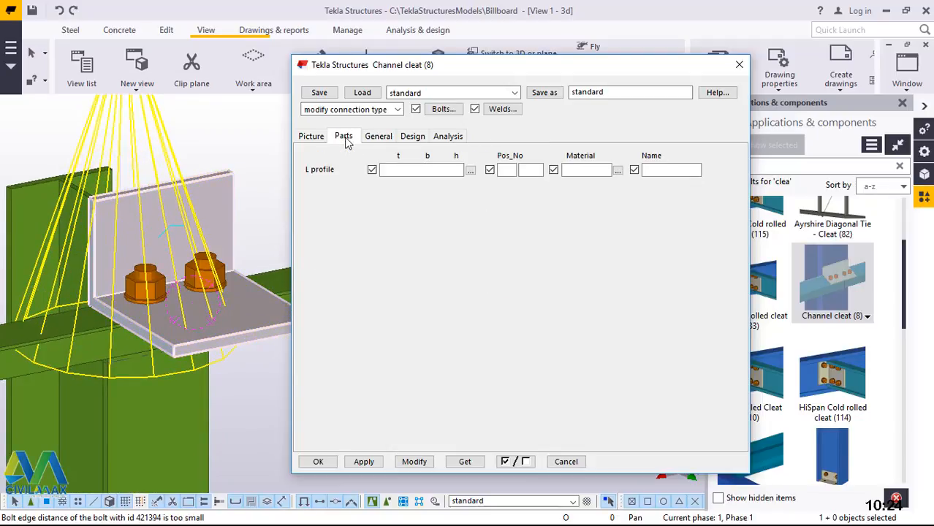
click(471, 170)
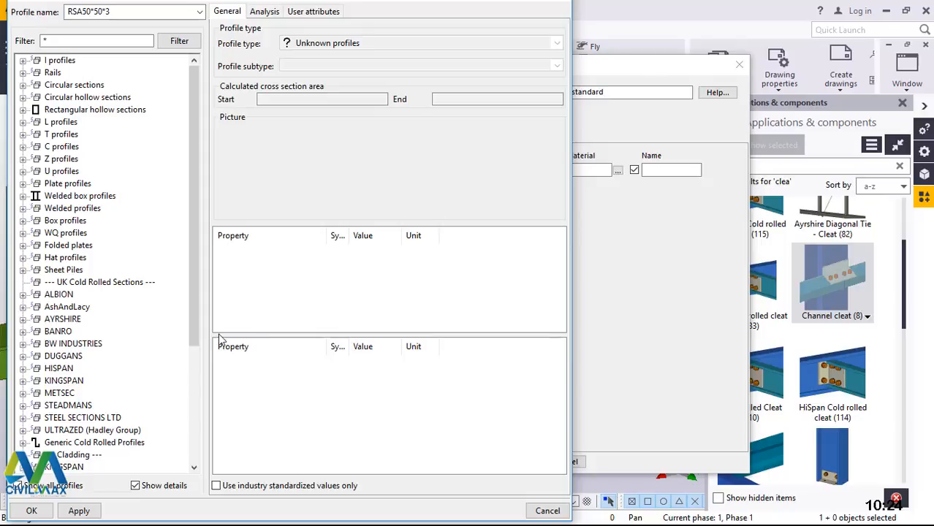
scroll(96, 272, down, 3)
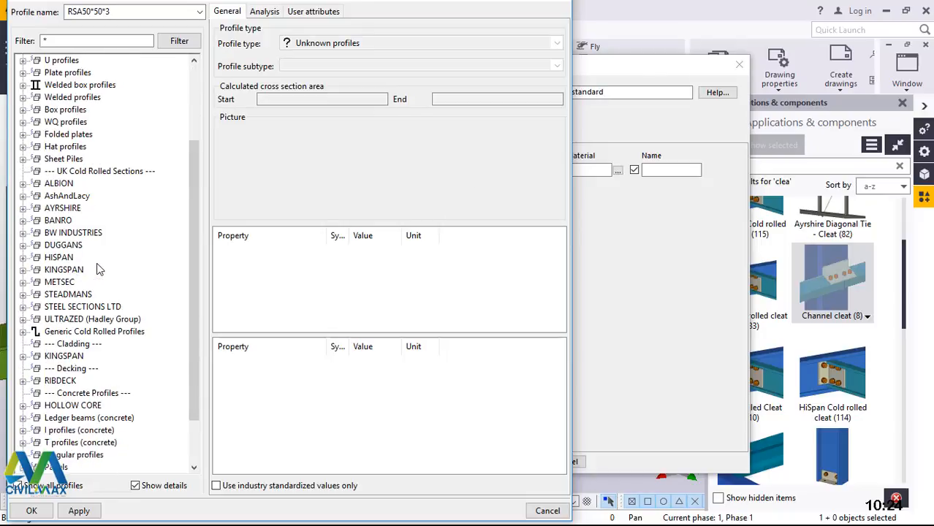
scroll(102, 260, down, 1)
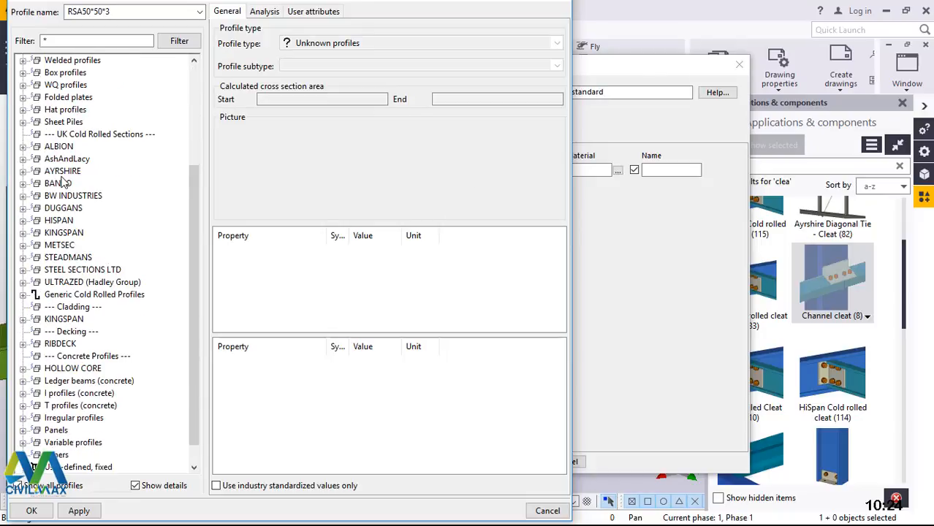
scroll(65, 182, down, 1)
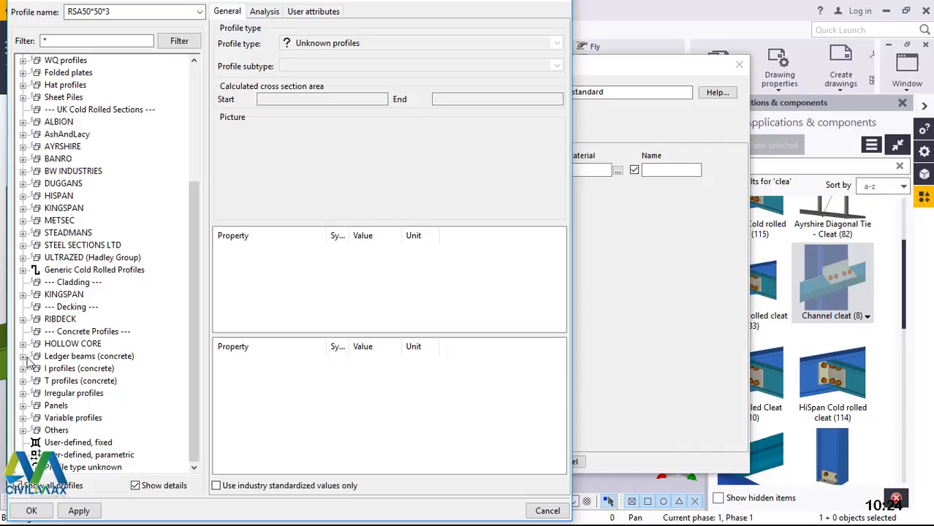
scroll(67, 278, up, 2)
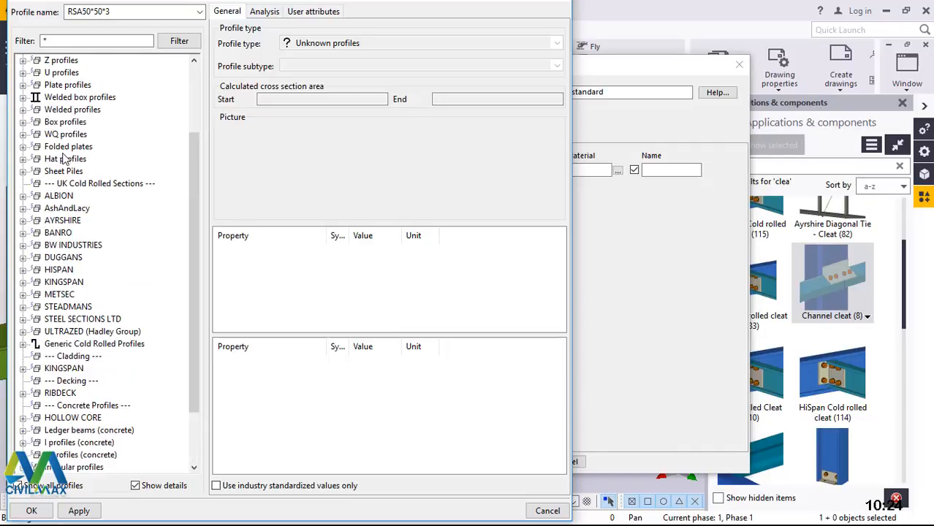
scroll(64, 158, up, 2)
click(23, 97)
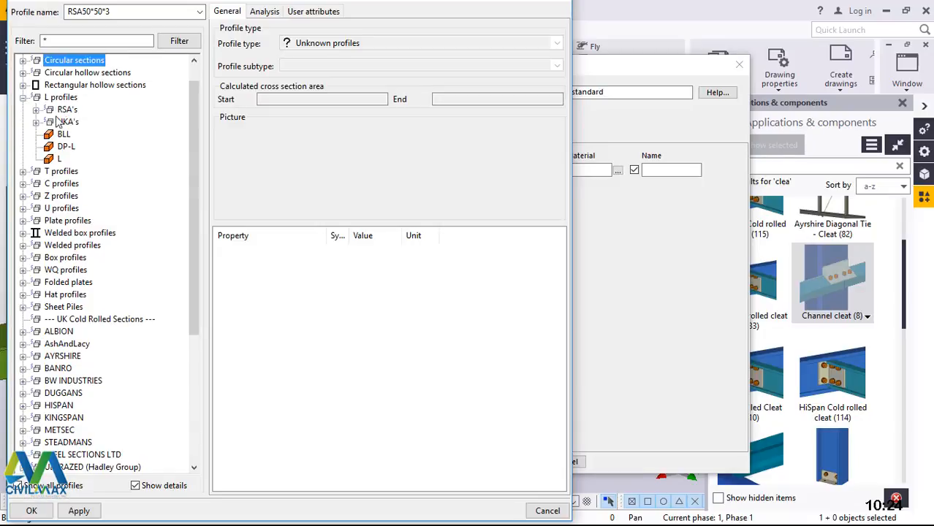
click(36, 109)
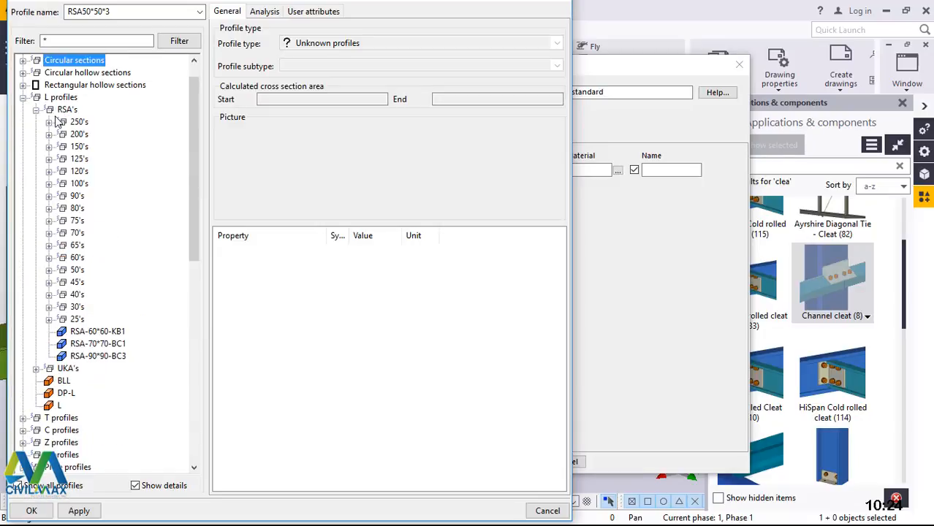
click(49, 294)
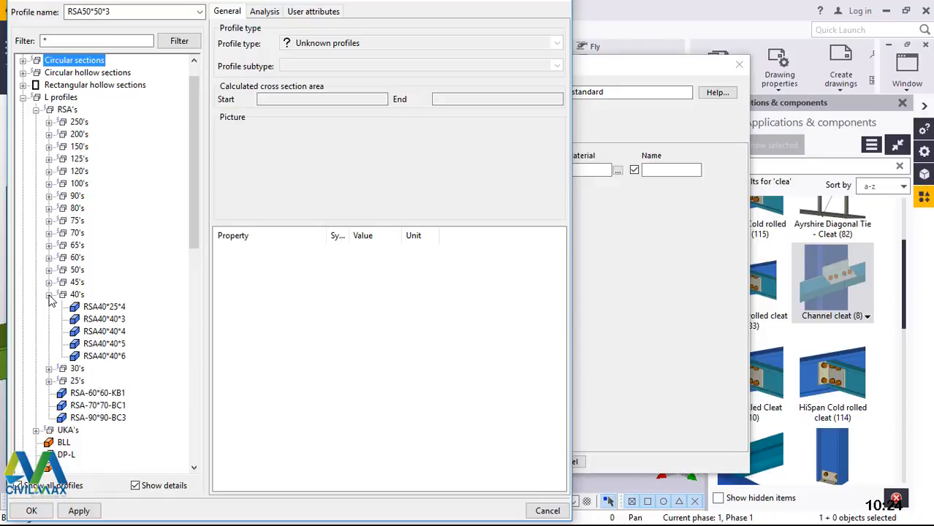
click(114, 320)
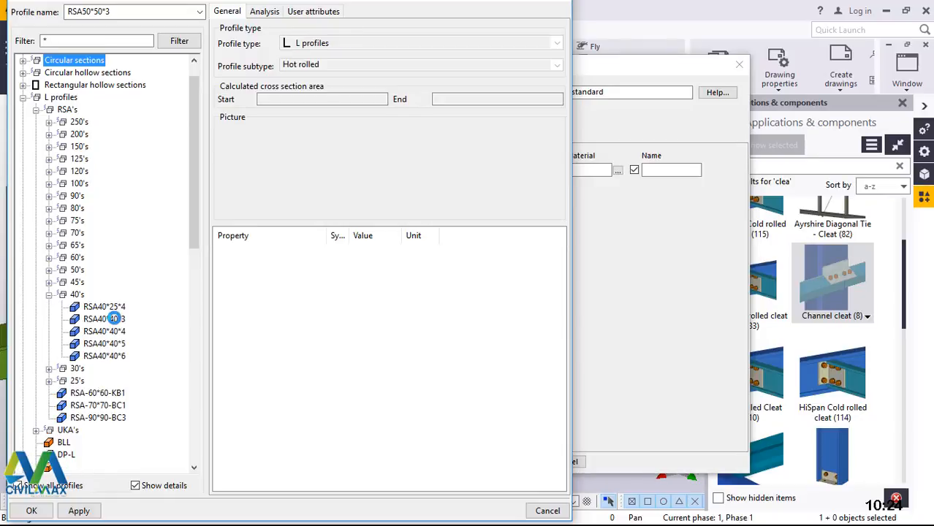
click(38, 514)
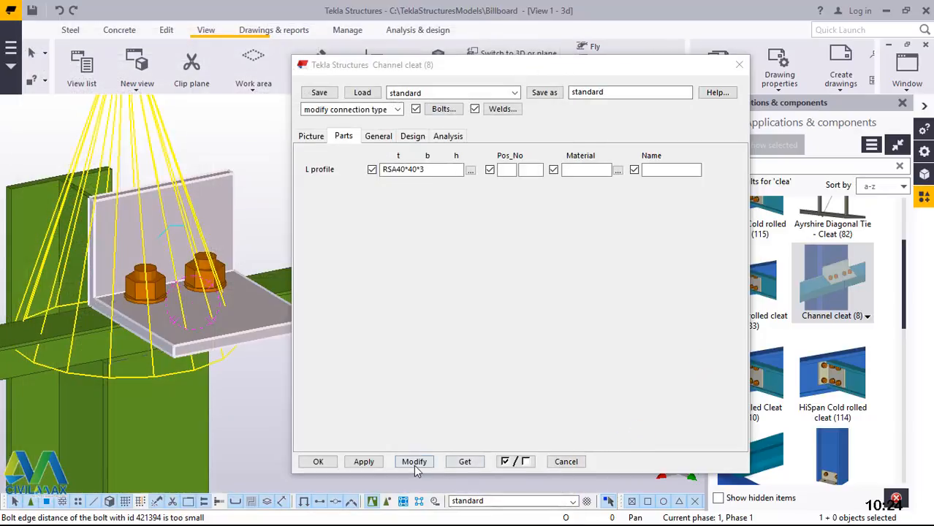
Step: Apply the RSA40*40*3 profile to the cleat, and set its bolts to size 16, standard 8.8XOX, with the head-side washer included
click(413, 465)
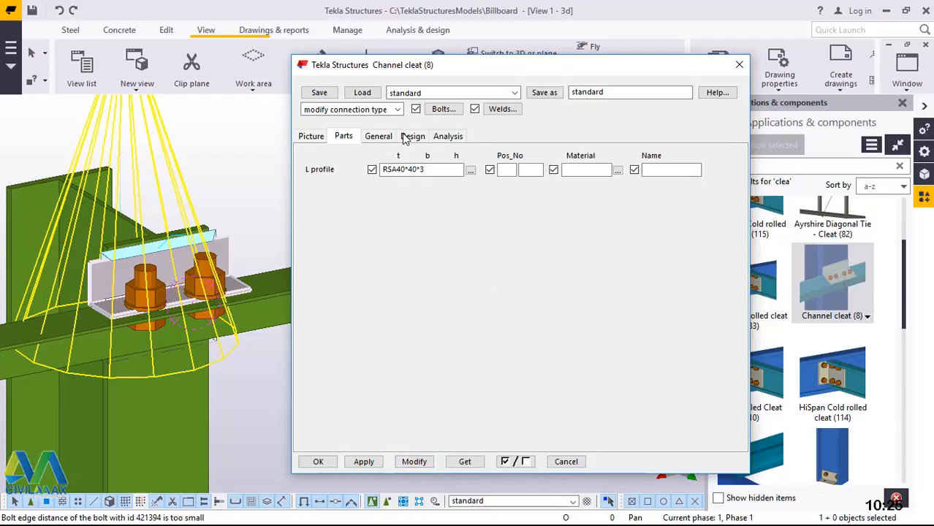
click(442, 110)
drag(249, 214, 520, 166)
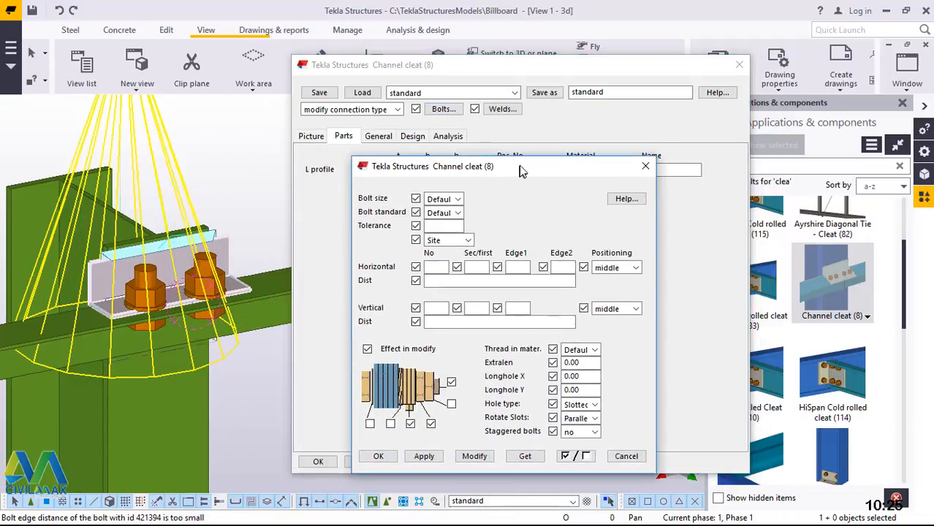
click(459, 199)
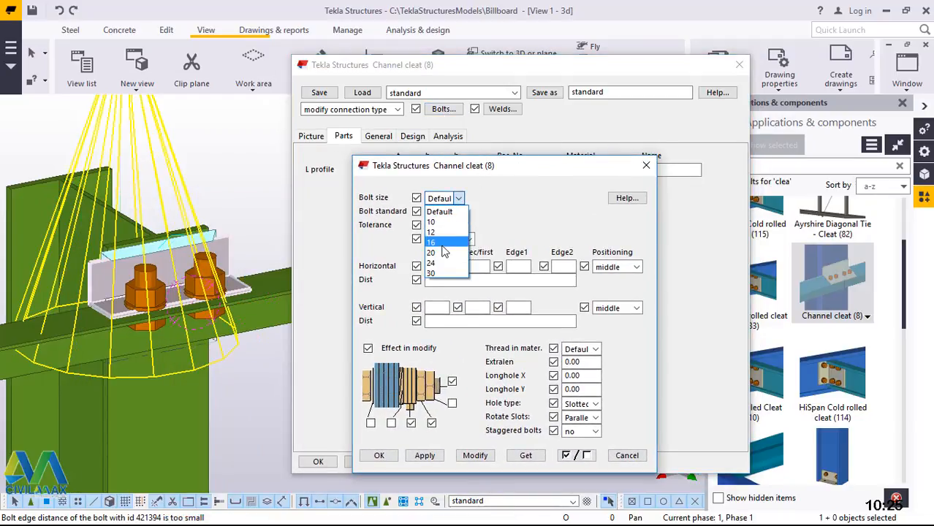
click(441, 242)
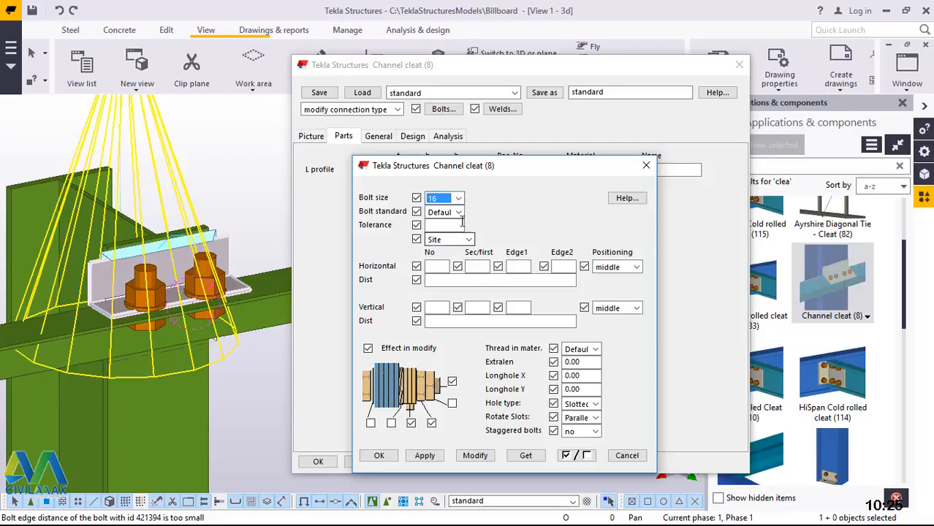
click(458, 211)
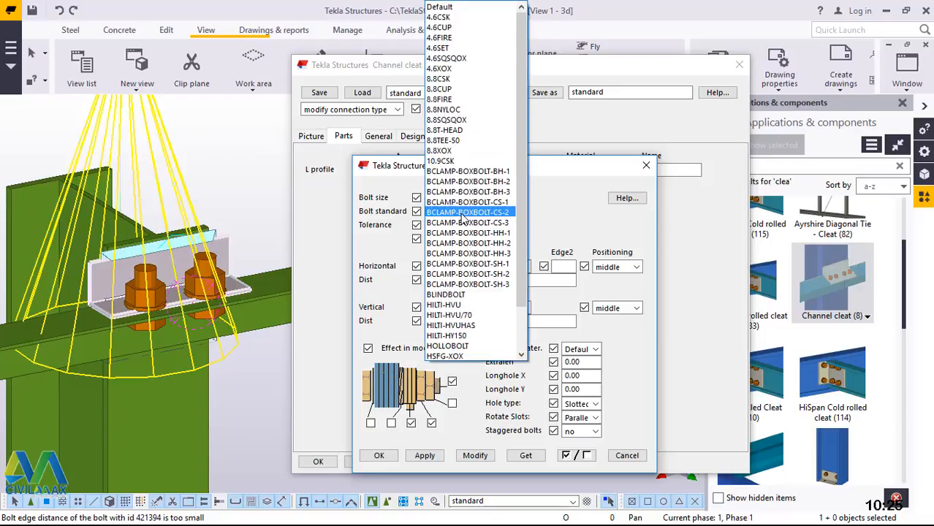
click(441, 151)
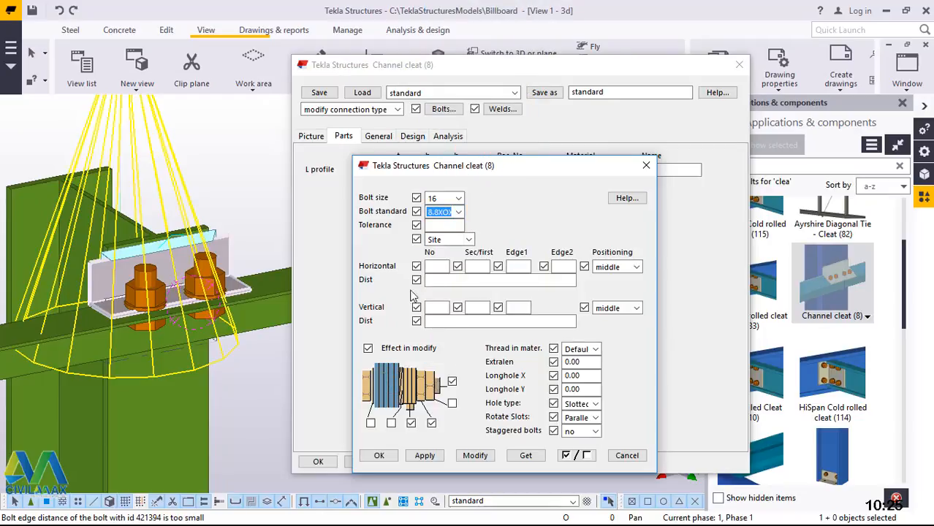
click(371, 423)
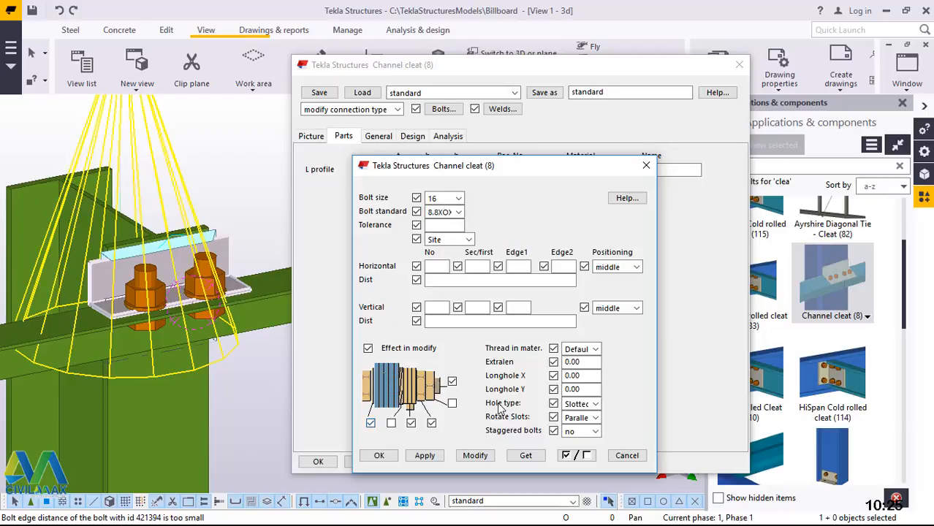
click(475, 455)
scroll(185, 309, up, 2)
scroll(185, 310, up, 2)
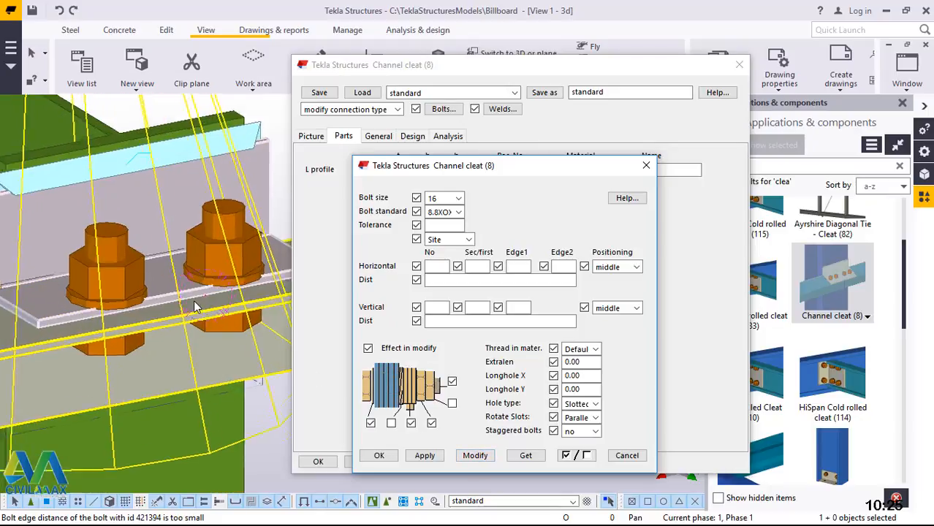
scroll(195, 300, up, 1)
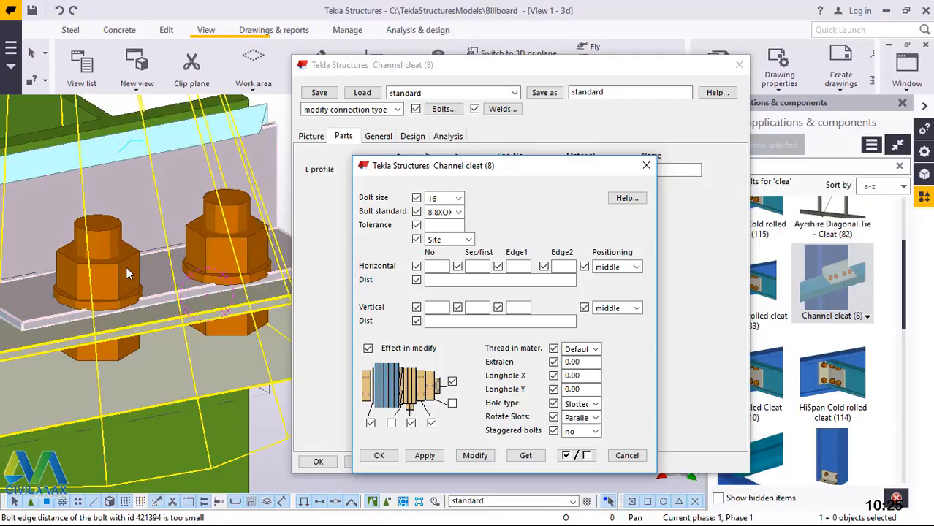
ctrl+middle_drag(39, 312, 130, 310)
scroll(134, 313, down, 2)
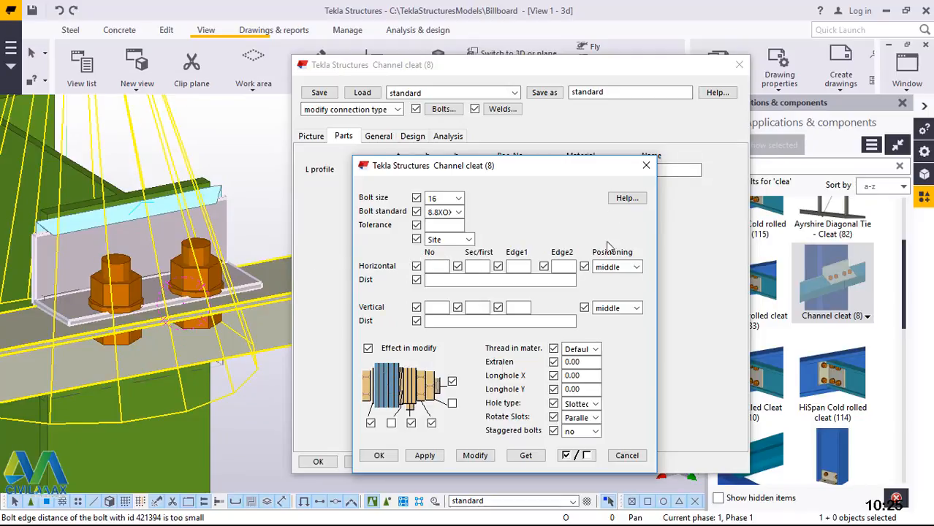
click(383, 455)
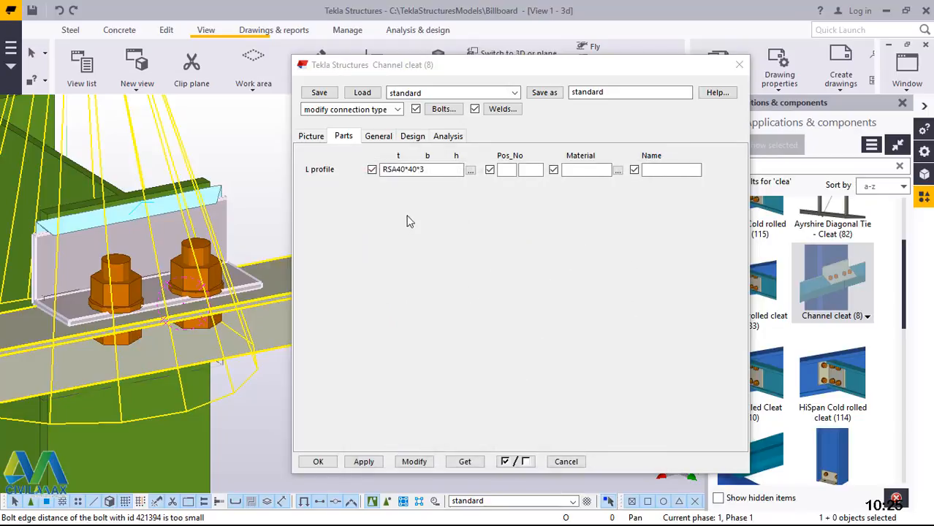
Step: Change the channel cleat's L profile to RSA50*50*3 from the RSA 50's in the profile catalog and modify the connection
click(471, 171)
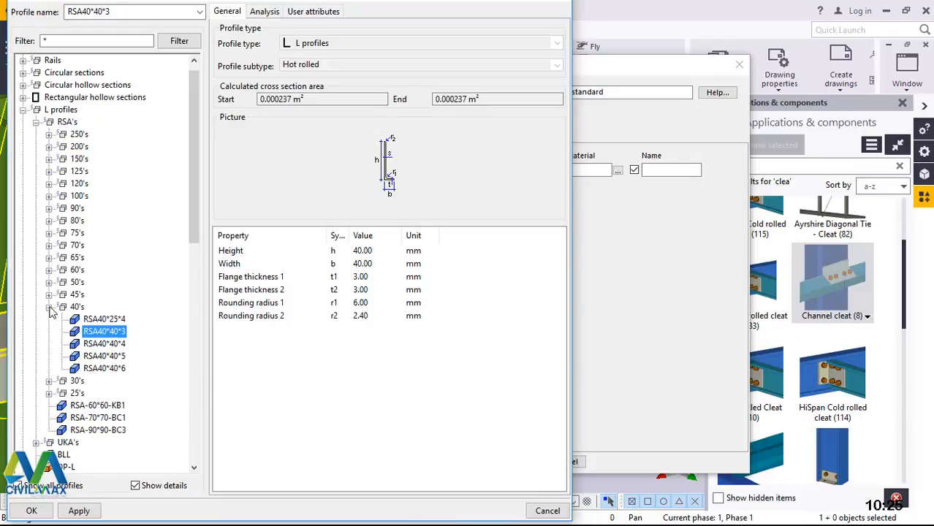
click(49, 307)
click(49, 282)
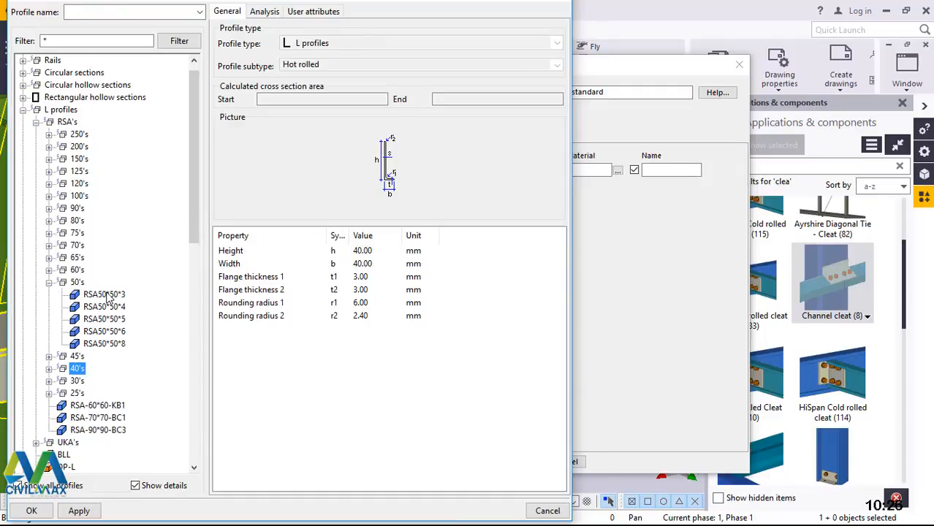
click(103, 295)
click(79, 511)
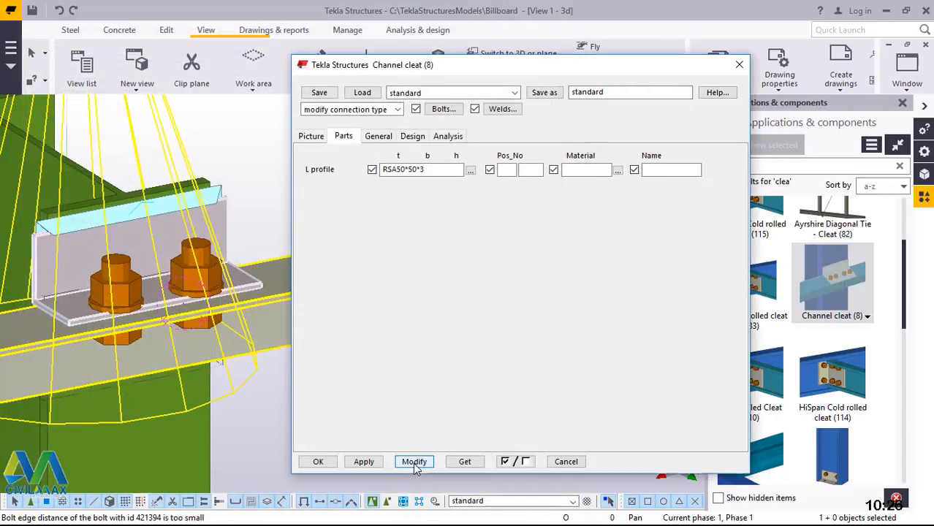
click(413, 462)
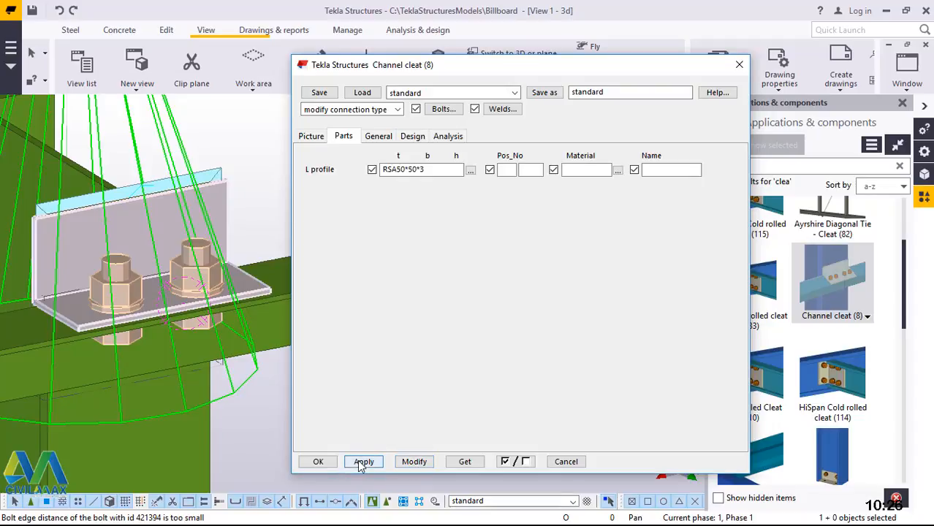
click(319, 462)
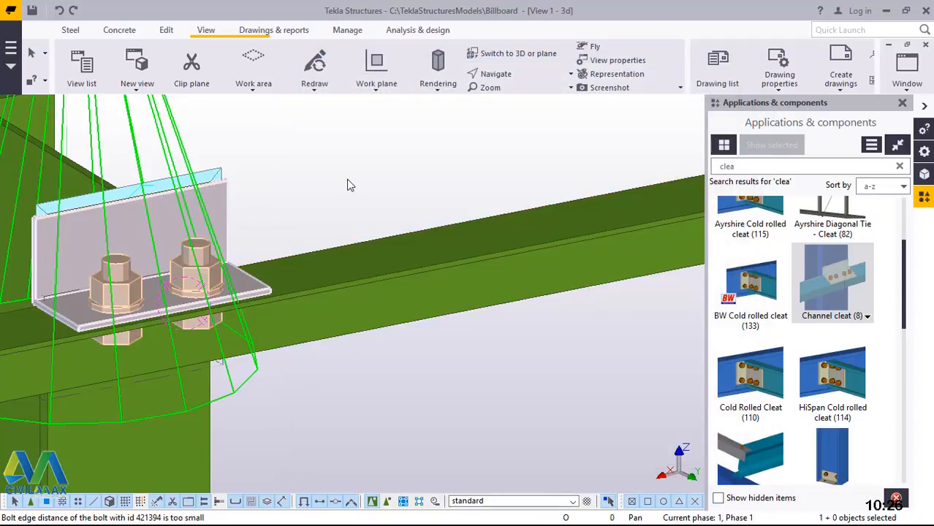
Step: Examine the cleat angle and bolts at the end column joint from several angles for fit on the beam flange
scroll(384, 212, down, 2)
click(245, 249)
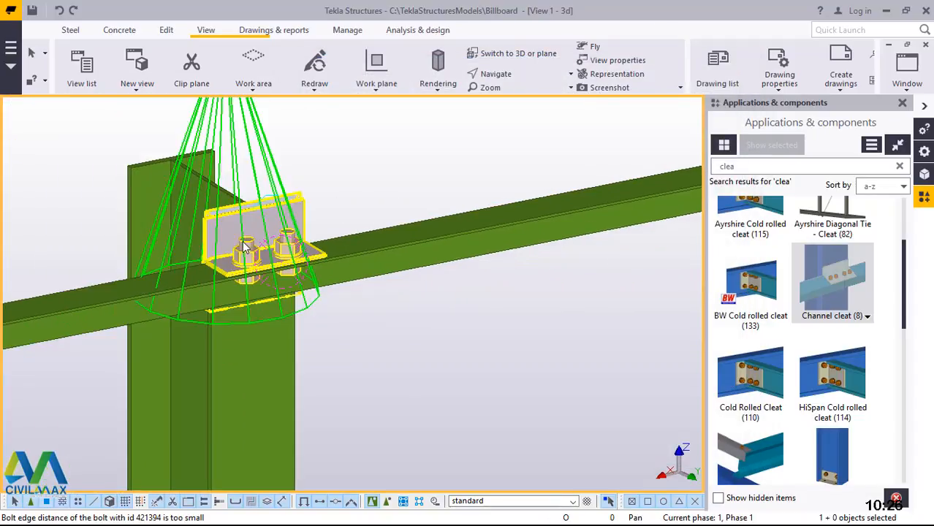
scroll(245, 249, up, 2)
click(521, 76)
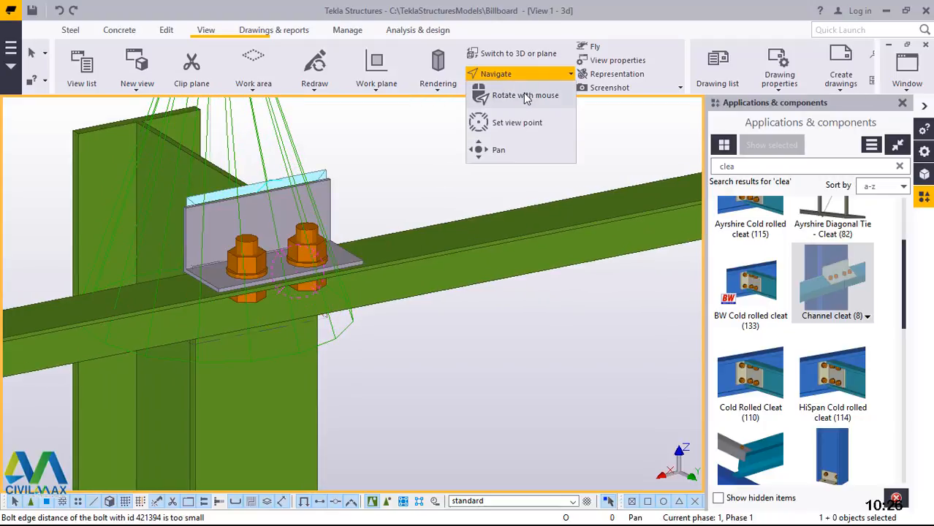
click(525, 97)
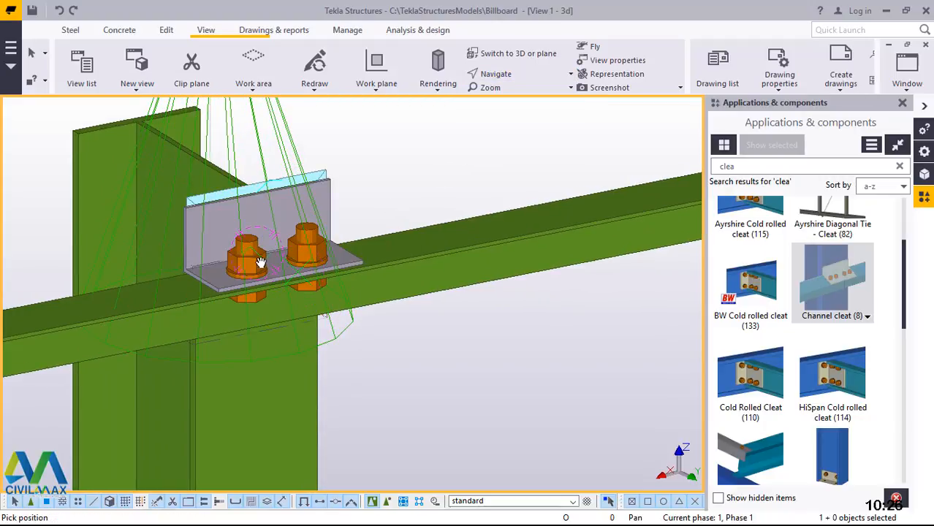
drag(261, 263, 490, 246)
ctrl+middle_drag(533, 236, 274, 295)
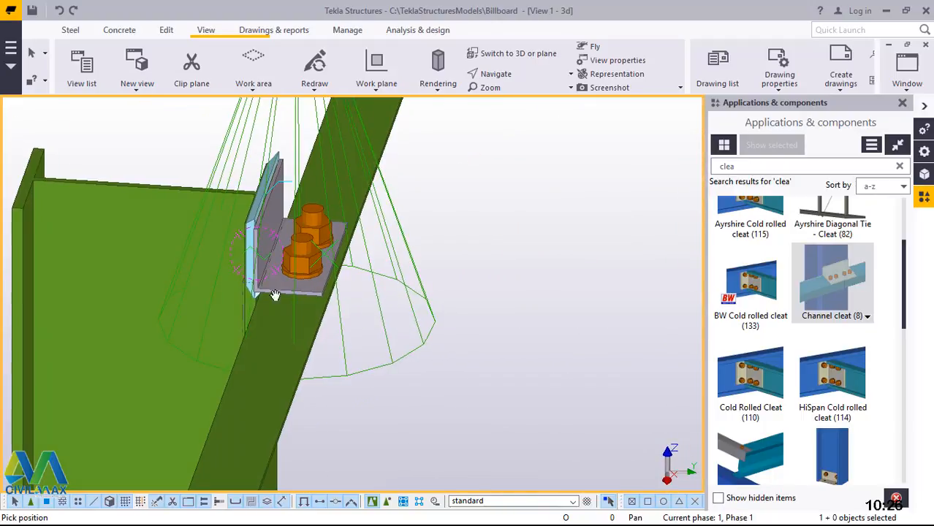
scroll(243, 316, up, 5)
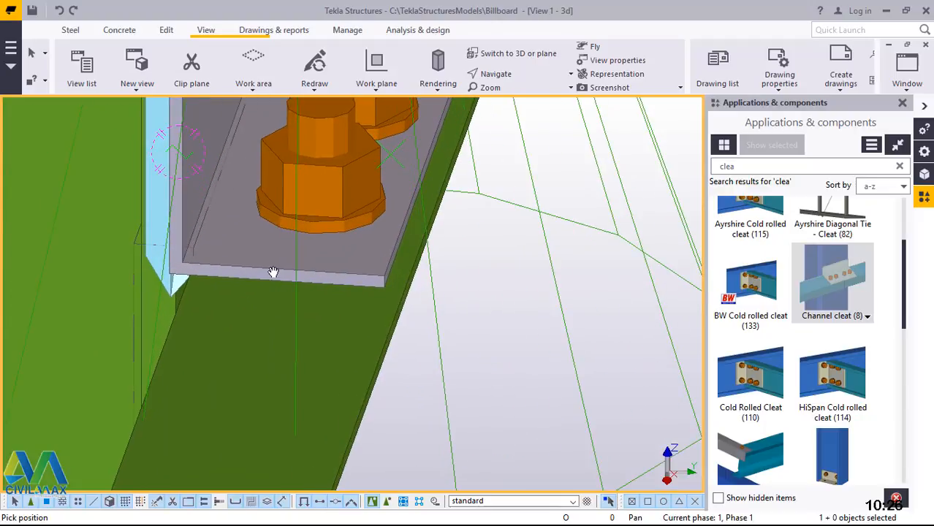
scroll(272, 272, down, 5)
ctrl+middle_drag(280, 252, 249, 252)
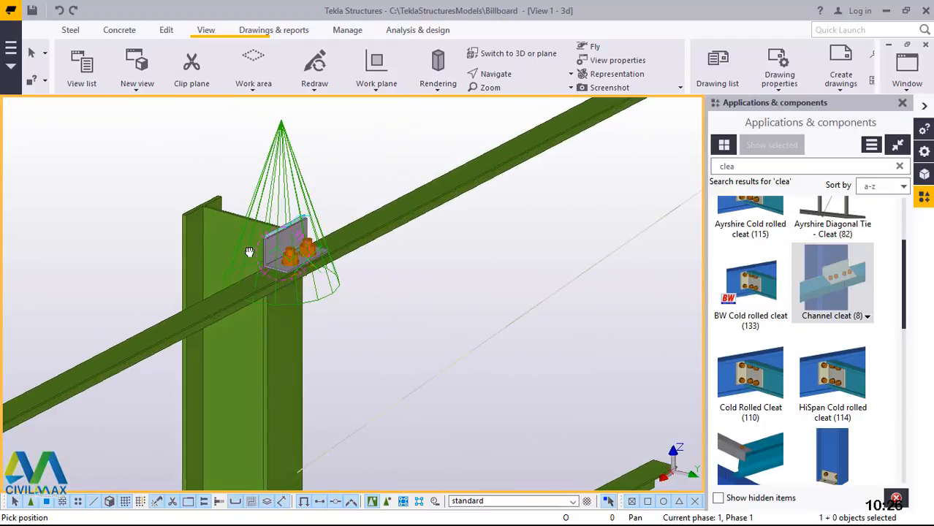
Step: End the view rotation and redraw the view to clear the connection symbol at the end column
right_click(518, 239)
click(547, 249)
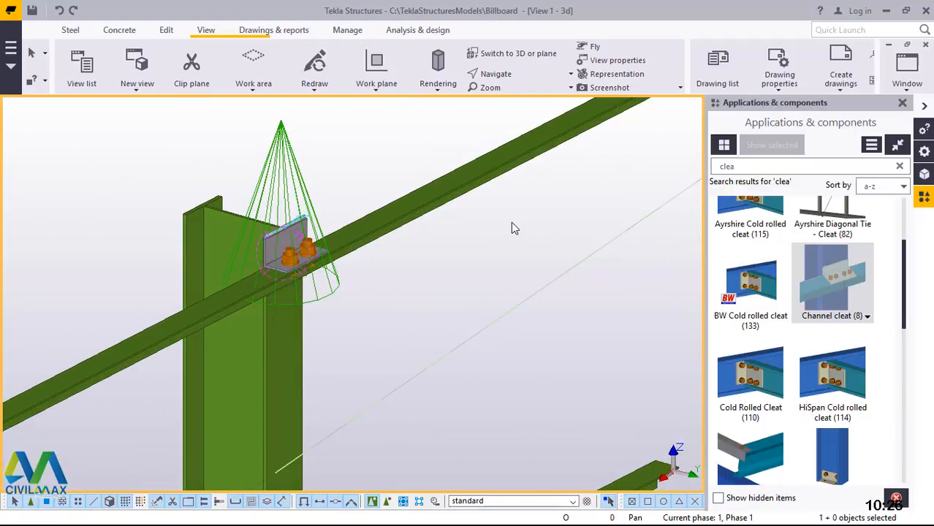
right_click(512, 226)
click(557, 300)
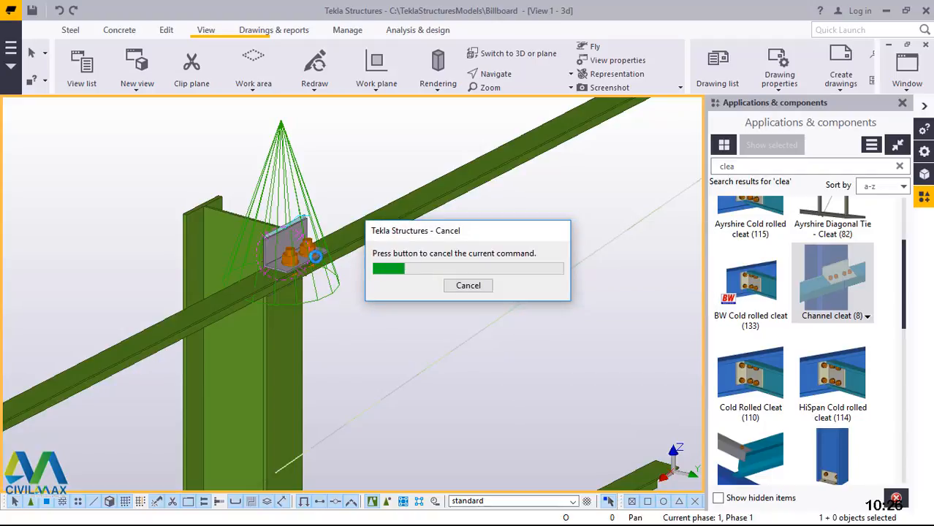
scroll(387, 232, up, 5)
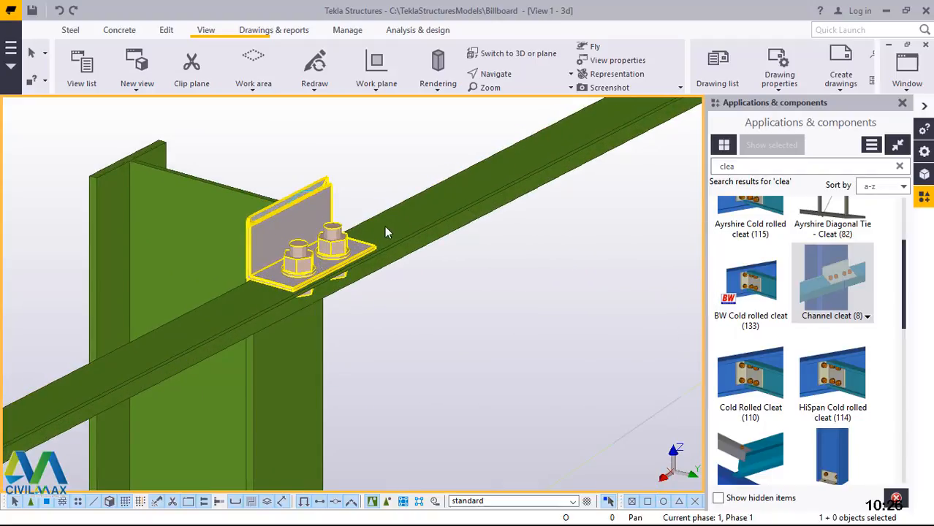
scroll(385, 228, up, 5)
scroll(421, 229, down, 4)
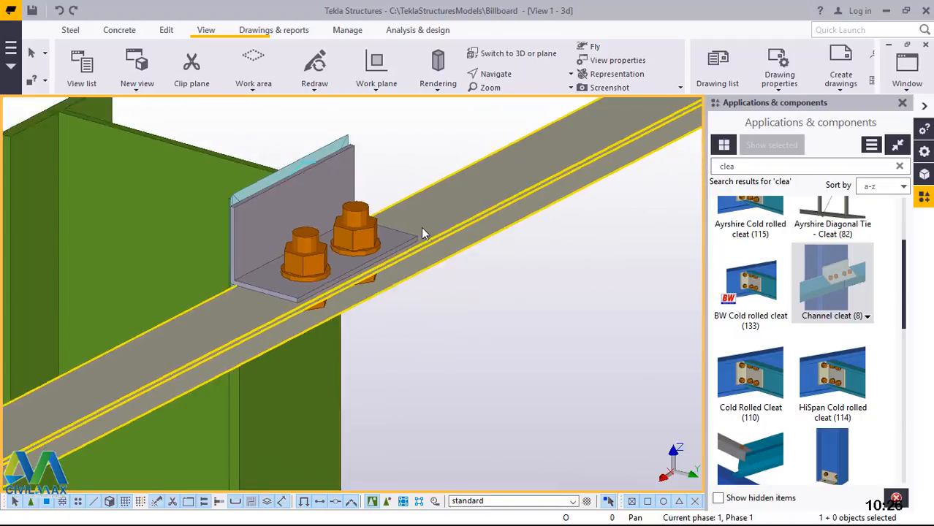
Step: Create a Channel cleat (8) connection with the second column as main part and the top angle beam as secondary part
scroll(431, 220, down, 8)
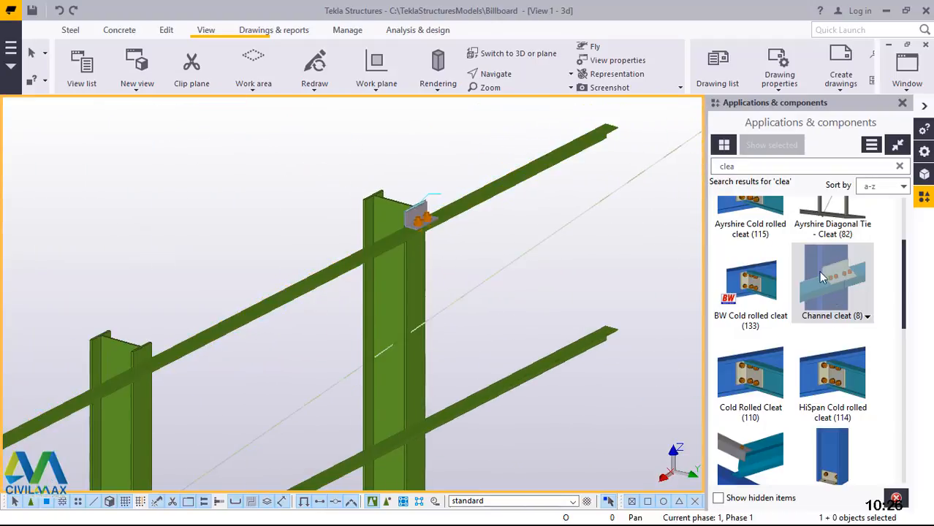
click(821, 277)
scroll(132, 380, up, 5)
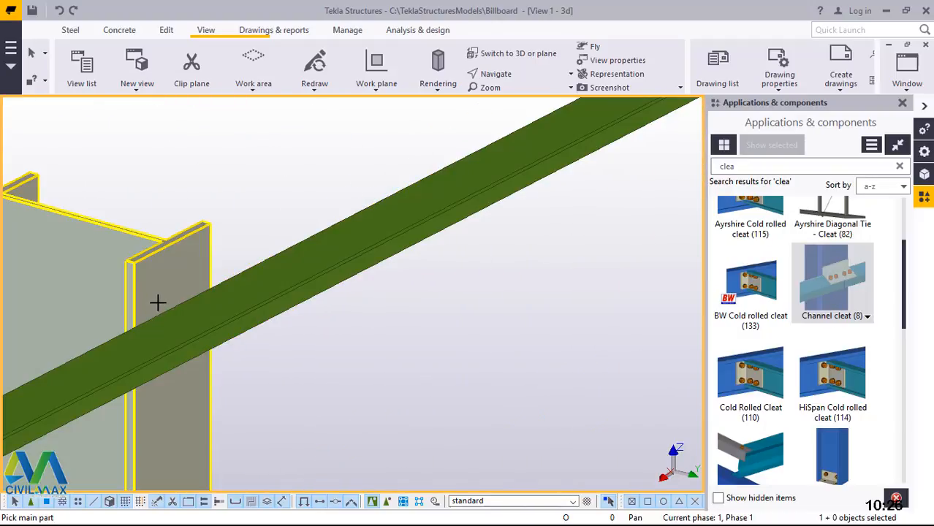
click(158, 301)
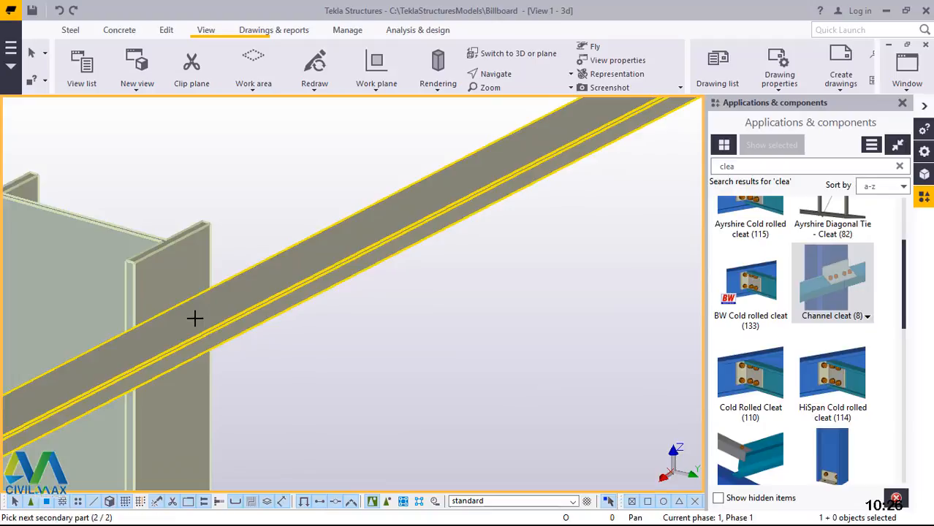
click(194, 318)
scroll(380, 272, down, 5)
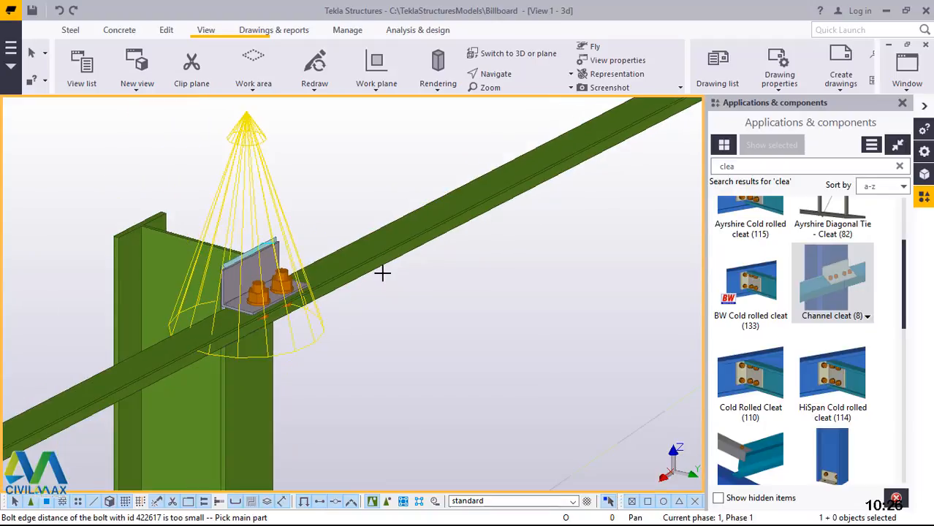
scroll(438, 263, down, 4)
Step: Create a Channel cleat (8) connection with the third column as main part and the top angle beam as secondary part
scroll(307, 334, up, 6)
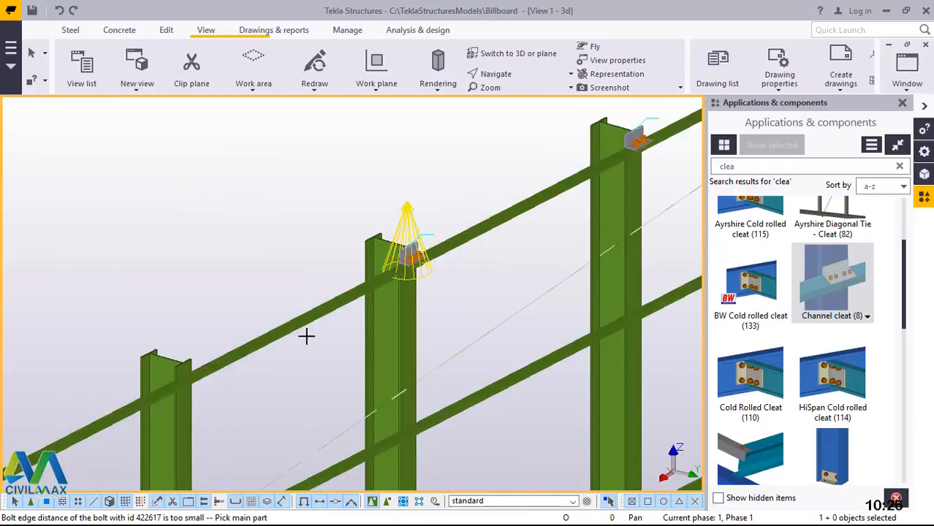
scroll(514, 209, down, 3)
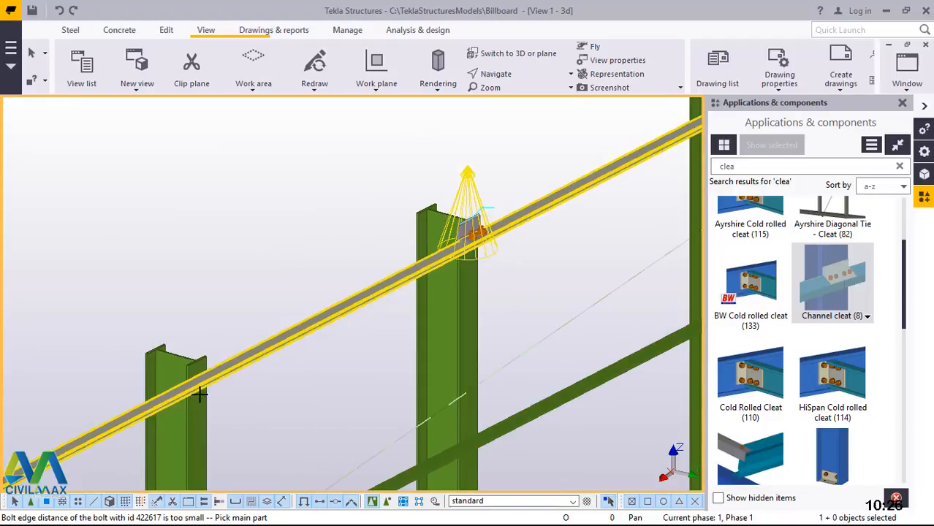
scroll(198, 389, up, 5)
click(207, 322)
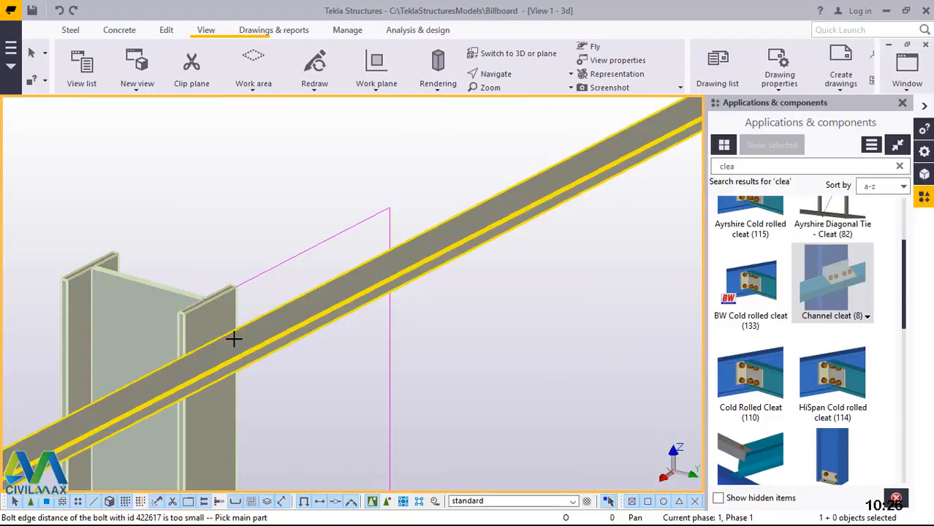
click(233, 338)
middle_click(233, 339)
scroll(494, 265, down, 4)
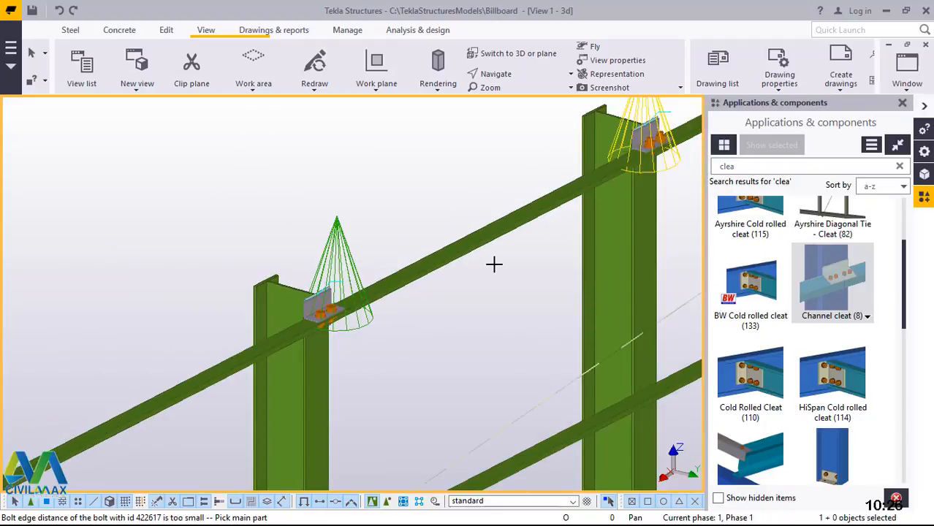
Step: Create a Channel cleat (8) connection with the fourth column as main part and the top angle beam as secondary part
scroll(223, 386, up, 5)
scroll(358, 314, up, 3)
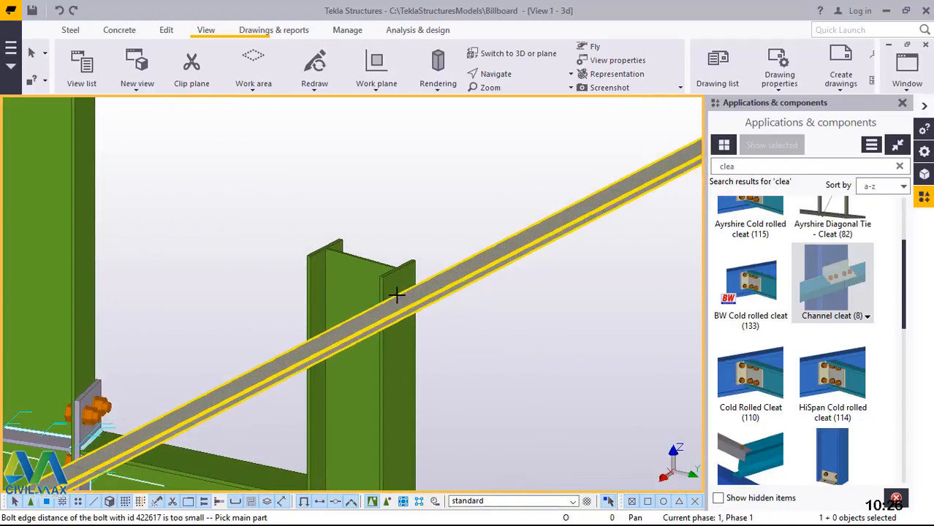
click(409, 272)
scroll(428, 287, up, 1)
click(430, 292)
middle_click(428, 288)
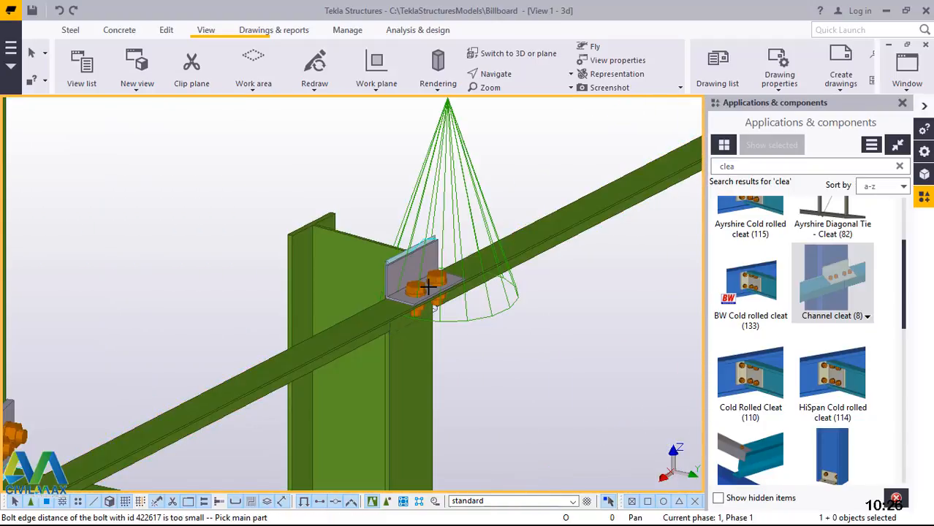
Step: Create a Channel cleat (8) connection with the fifth (nearest) column as main part and the top angle beam as secondary part
scroll(499, 277, down, 5)
scroll(392, 329, up, 5)
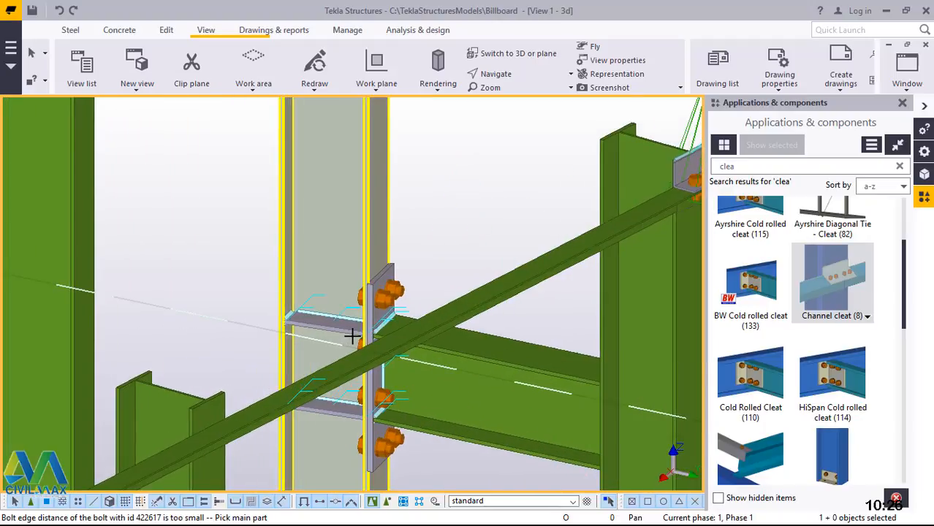
scroll(393, 329, down, 4)
scroll(259, 396, up, 4)
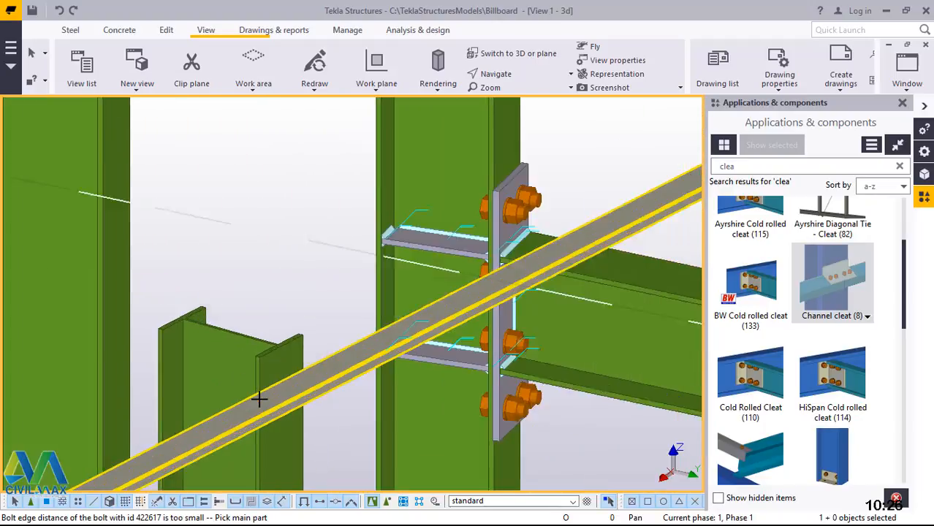
click(304, 383)
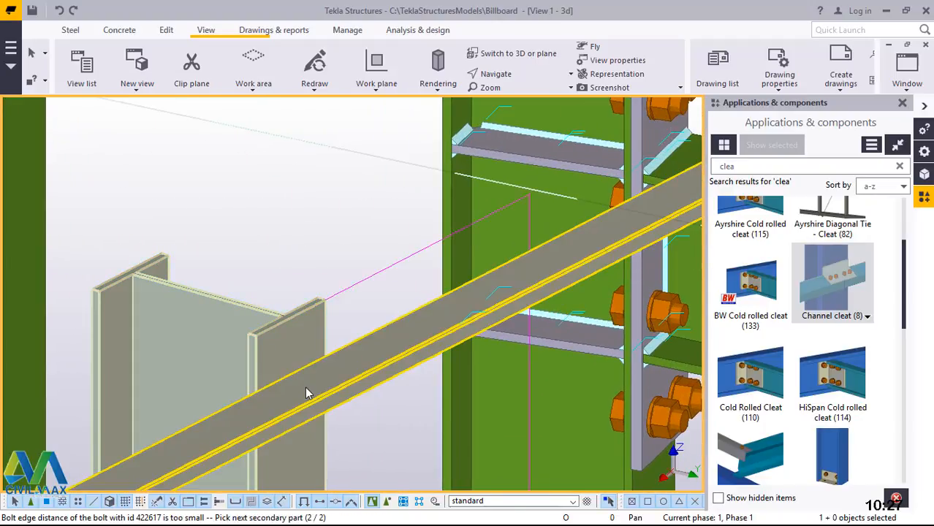
click(307, 393)
Step: Create a Channel cleat (8) connection between the fifth (nearest) column and the second angle beam from the top
scroll(374, 321, down, 5)
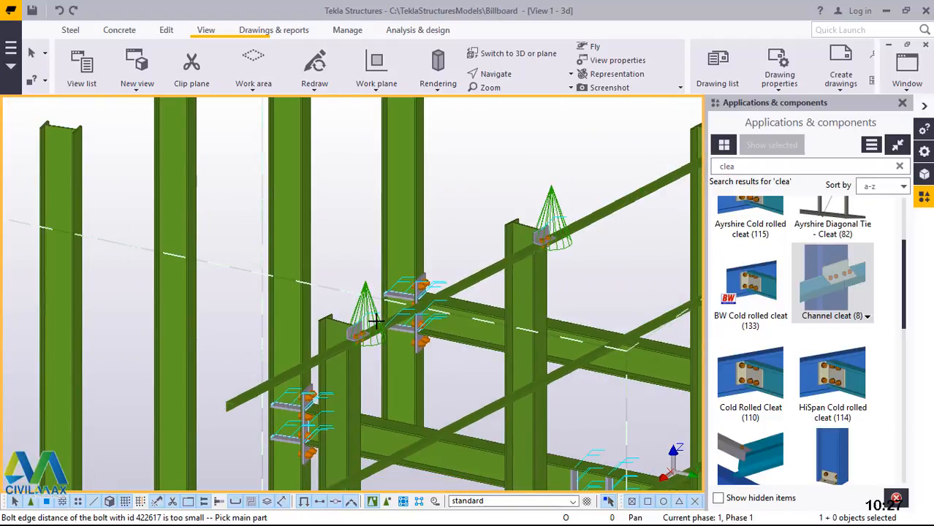
scroll(234, 333, down, 3)
scroll(324, 396, up, 6)
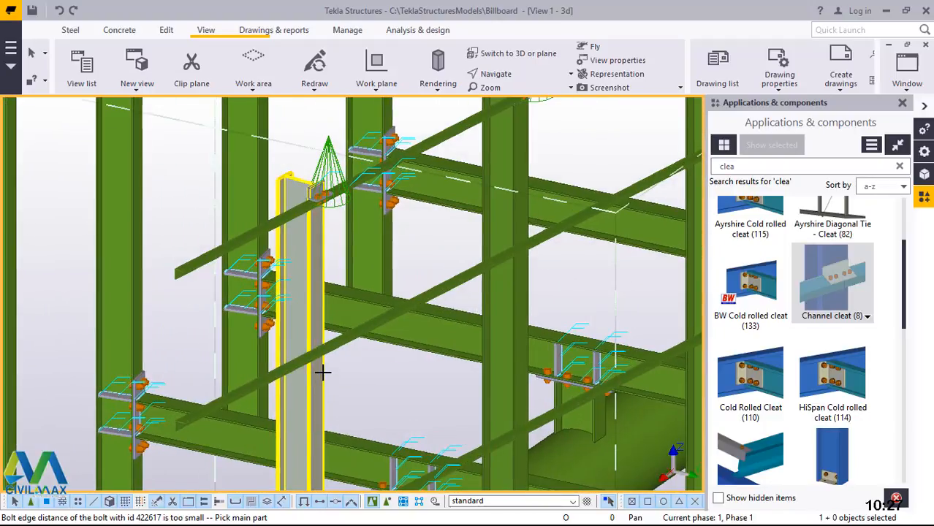
scroll(322, 373, up, 5)
click(305, 296)
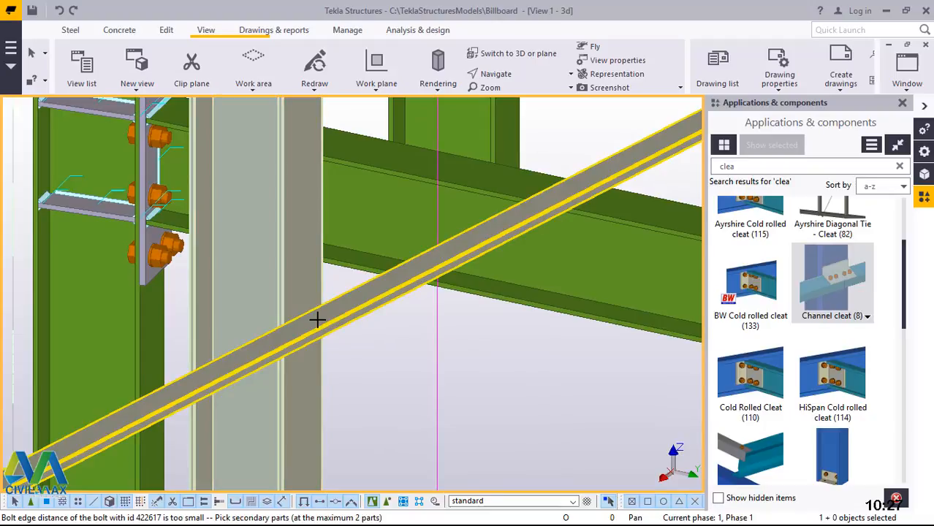
click(316, 320)
Step: Create a Channel cleat (8) connection between the fifth (nearest) column and the middle angle beam, third from the top
scroll(314, 318, down, 6)
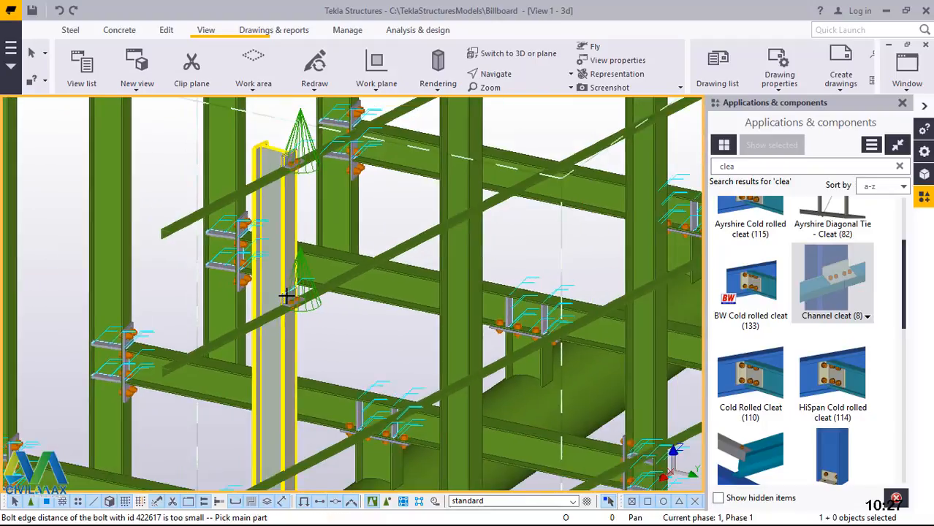
scroll(286, 296, down, 3)
scroll(287, 411, up, 5)
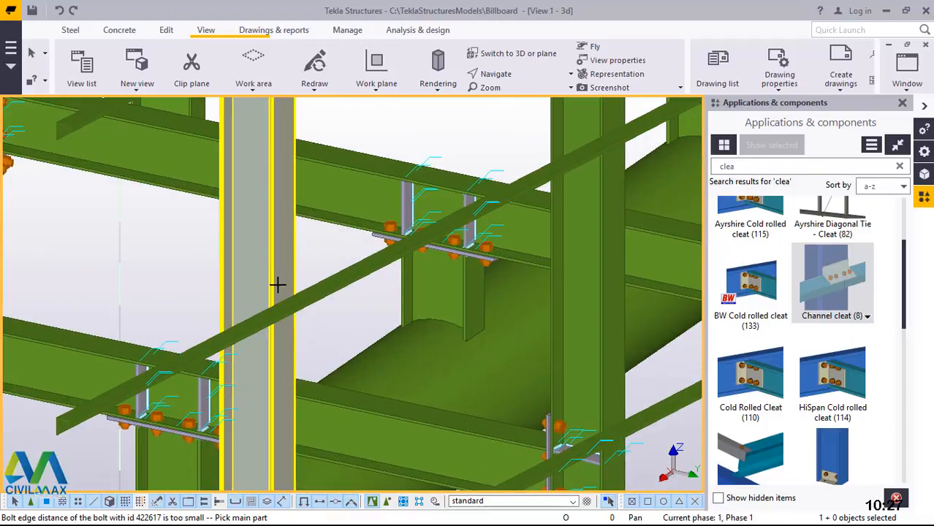
click(278, 283)
click(296, 303)
middle_click(296, 302)
Step: Create a Channel cleat (8) connection between the fifth (nearest) column and the fourth angle beam from the top
scroll(292, 298, down, 5)
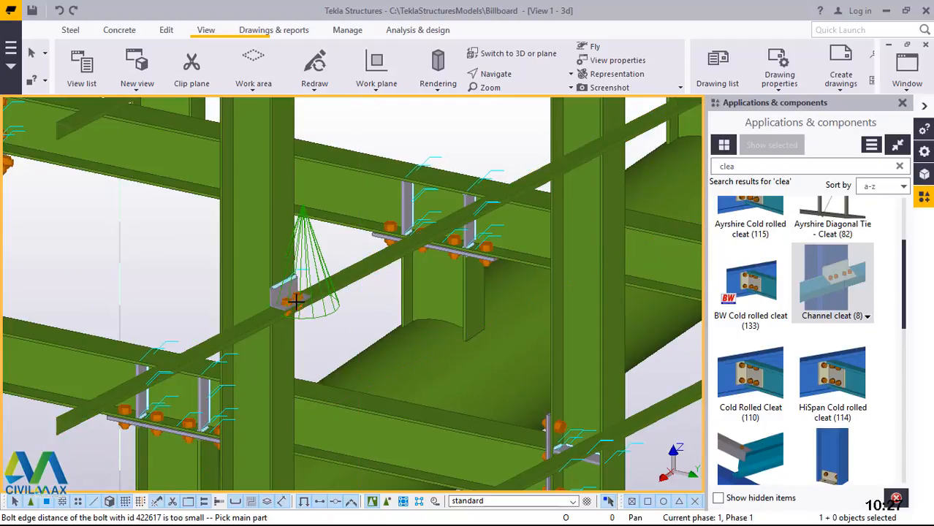
scroll(287, 409, up, 5)
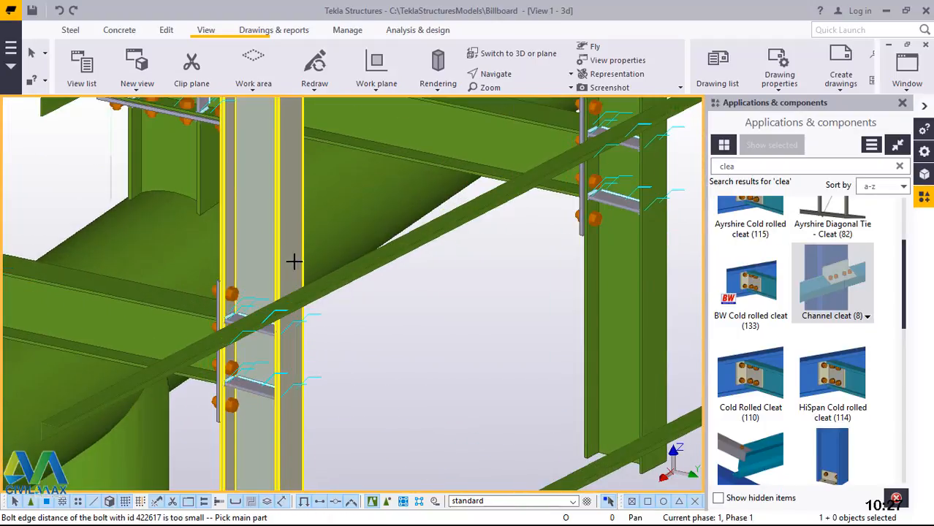
click(296, 278)
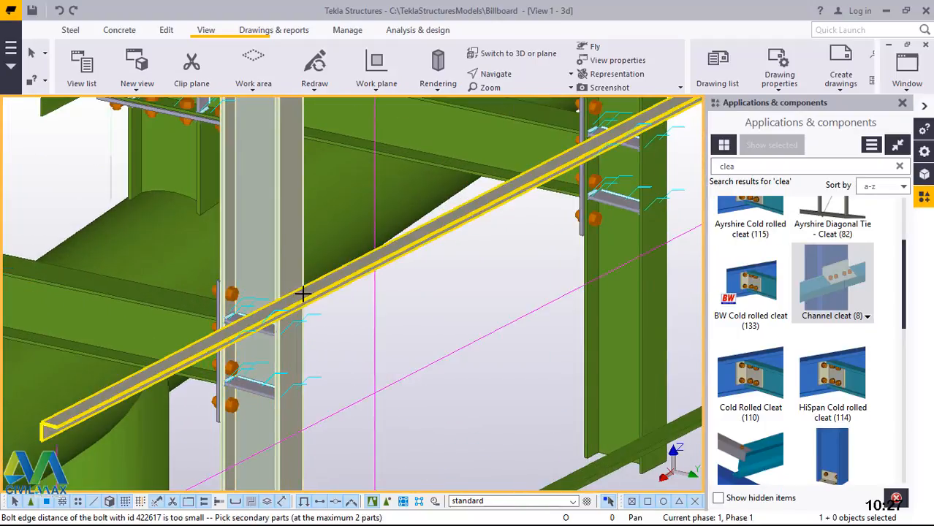
middle_click(305, 300)
Step: Create a Channel cleat (8) connection between the lower end of the fifth (nearest) column and the bottom angle beam
scroll(299, 282, down, 5)
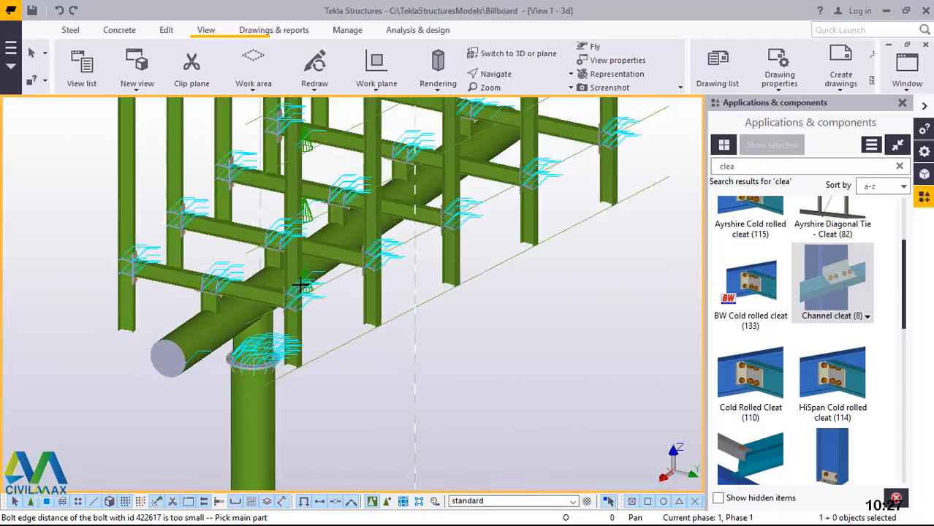
scroll(299, 370, up, 6)
scroll(298, 370, up, 2)
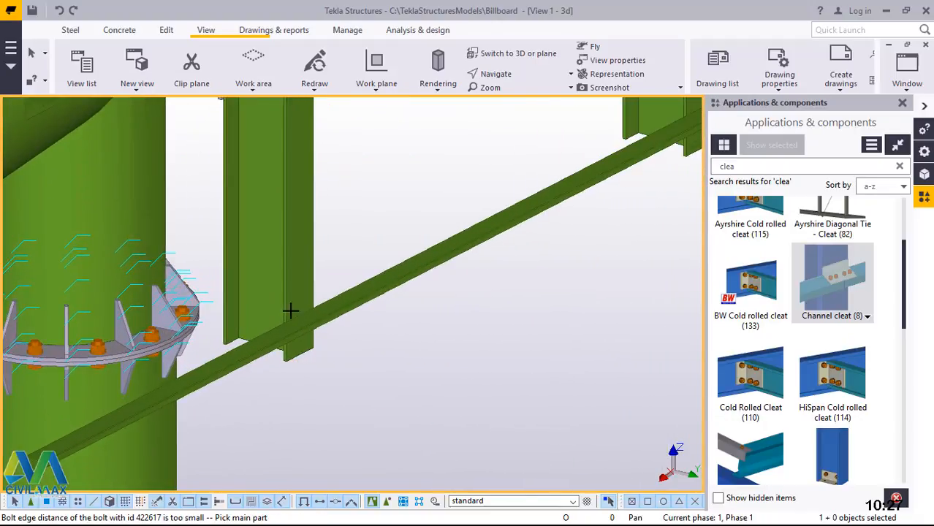
scroll(290, 309, up, 3)
click(292, 276)
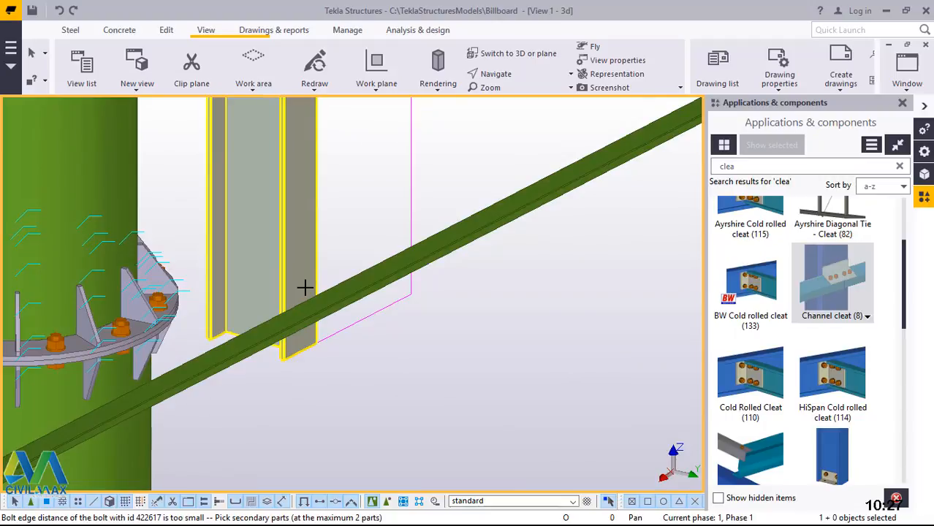
click(327, 293)
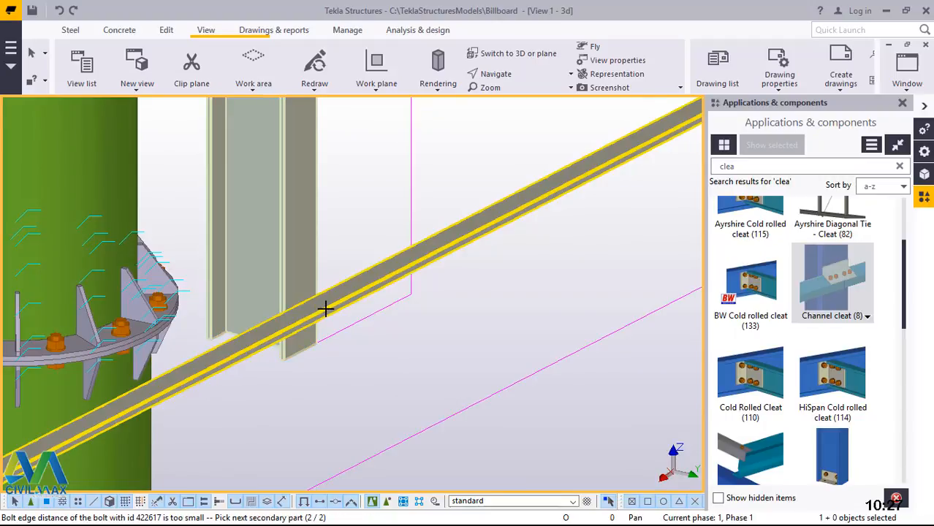
middle_click(326, 309)
Step: Create a Channel cleat (8) connection with the fourth column as main part and the bottom angle beam as secondary part
scroll(259, 374, down, 6)
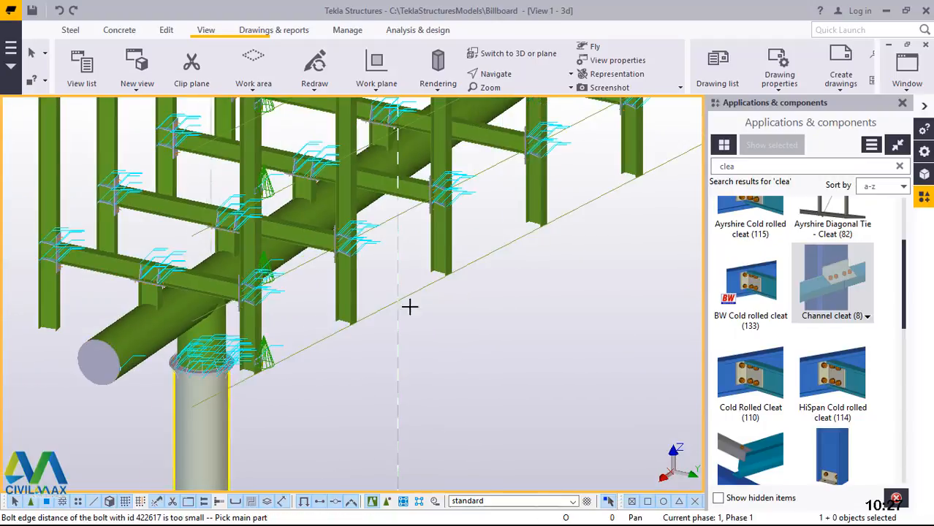
scroll(404, 304, up, 3)
scroll(323, 316, up, 2)
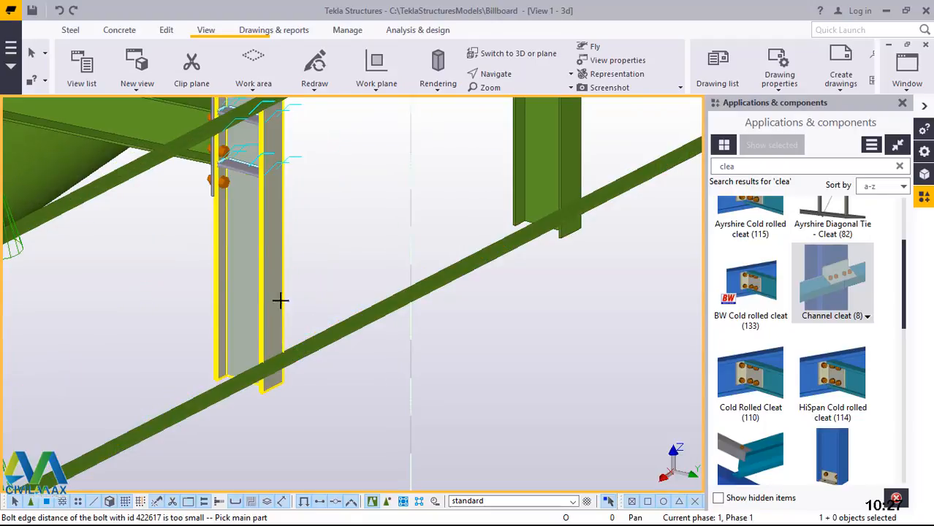
click(279, 298)
click(305, 342)
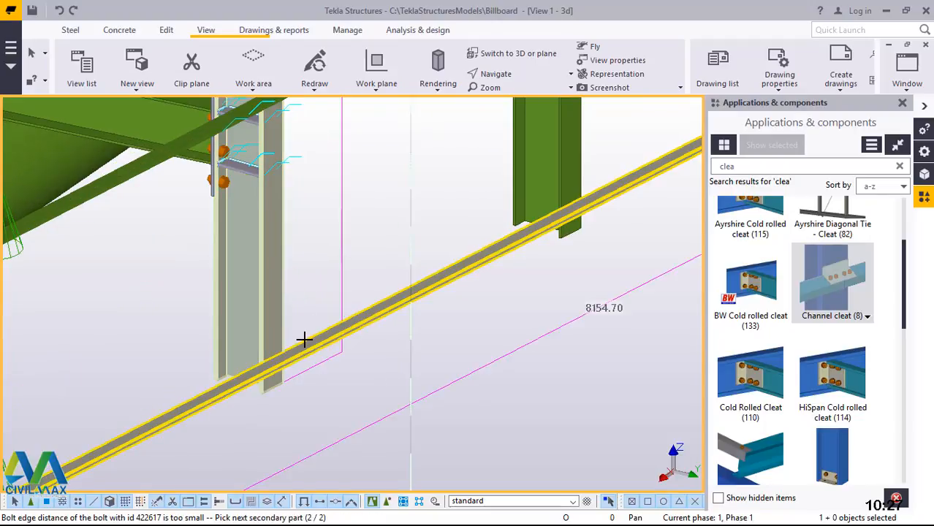
middle_click(305, 340)
Step: Create a Channel cleat (8) connection with the third column as main part and the bottom angle beam as secondary part
scroll(229, 403, down, 2)
scroll(425, 269, up, 3)
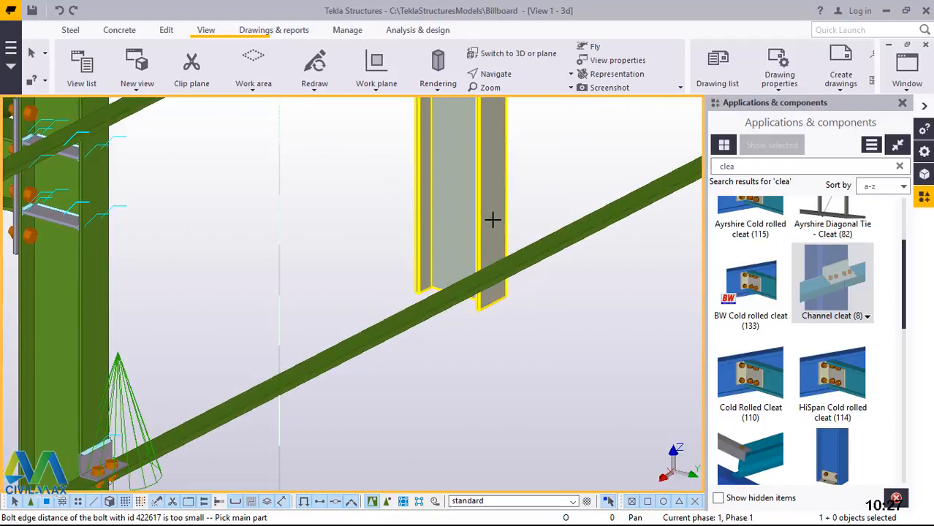
click(501, 263)
click(501, 267)
middle_click(501, 267)
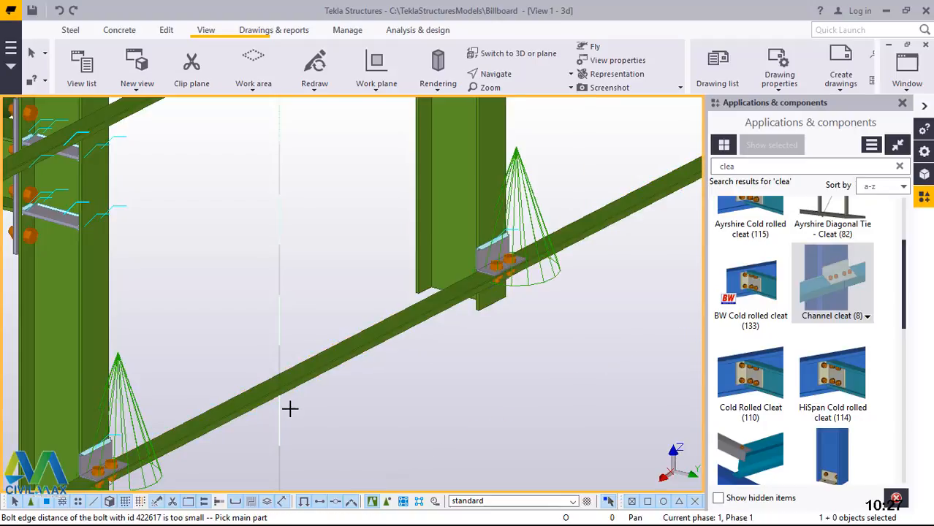
Step: Connect the fourth angle beam from the top to the fourth and third columns with Channel cleat (8) connections
scroll(289, 409, down, 3)
scroll(192, 317, up, 5)
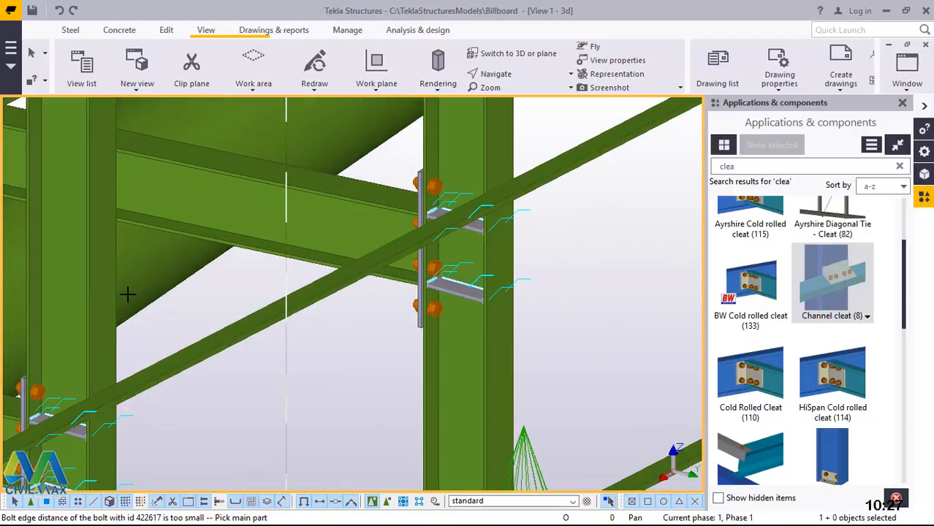
click(135, 339)
click(159, 370)
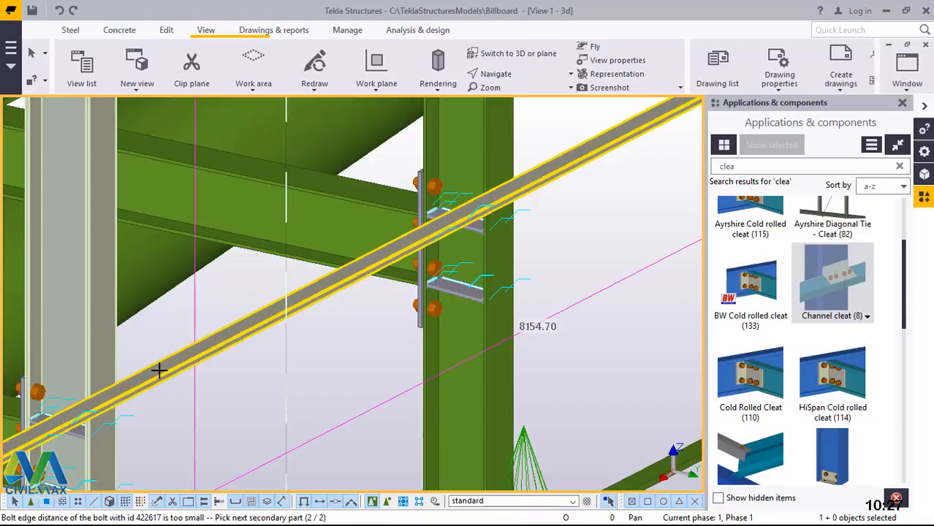
middle_click(473, 207)
click(522, 174)
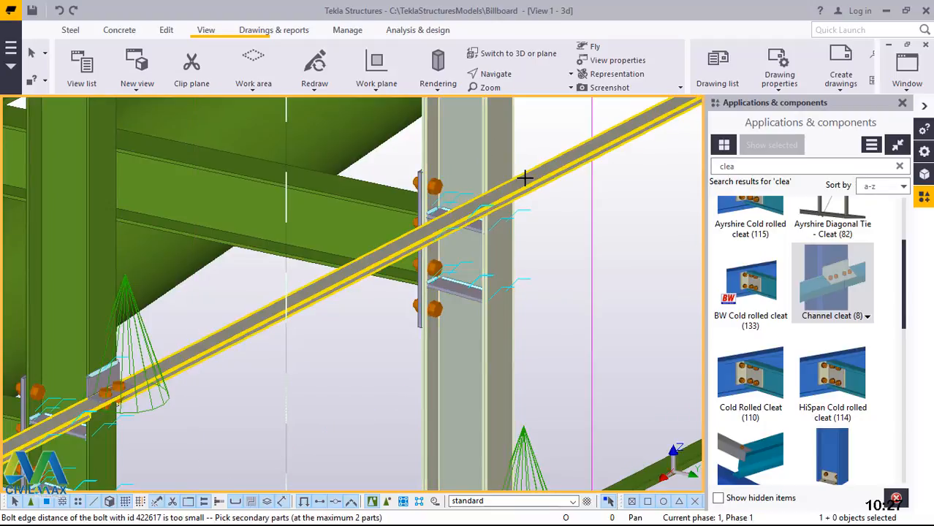
click(525, 178)
middle_click(525, 178)
Step: Connect the middle angle beam to the fourth and third columns with Channel cleat (8) connections
scroll(357, 347, down, 3)
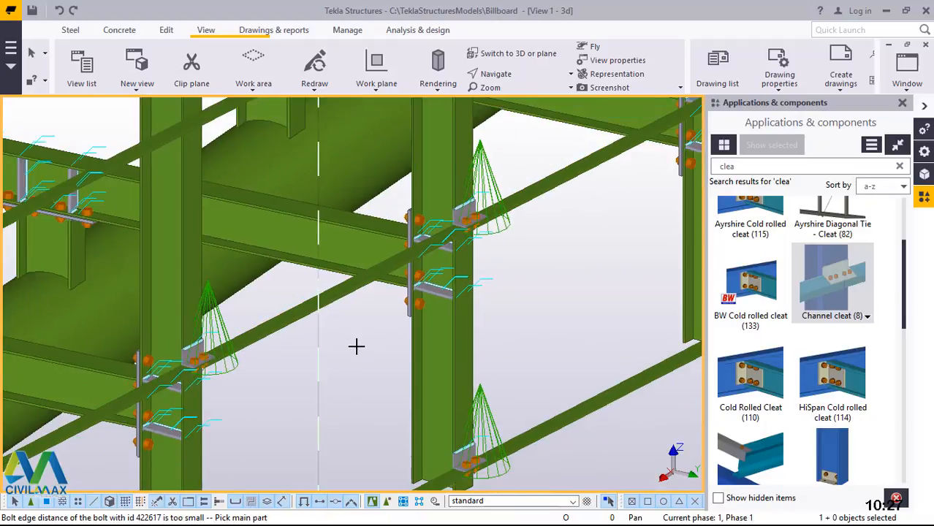
scroll(285, 166, down, 1)
scroll(282, 169, up, 4)
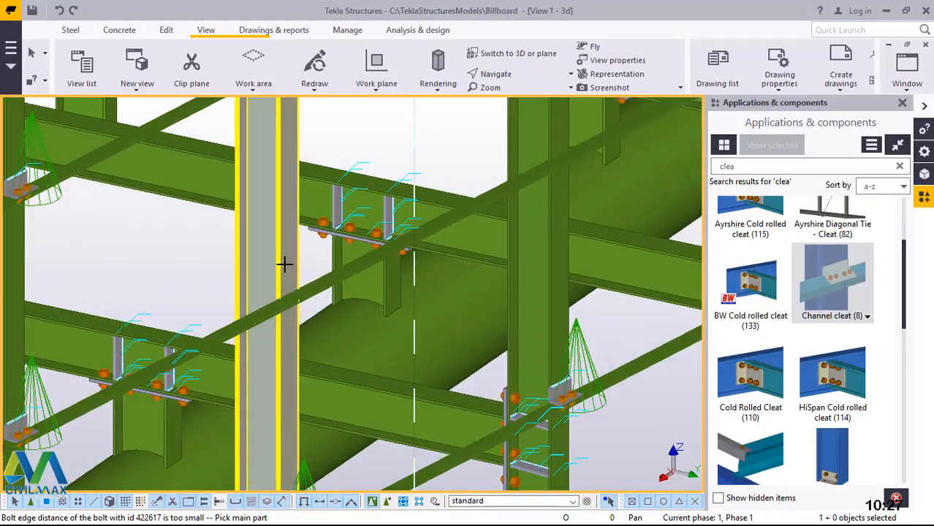
click(301, 295)
click(303, 299)
middle_click(583, 140)
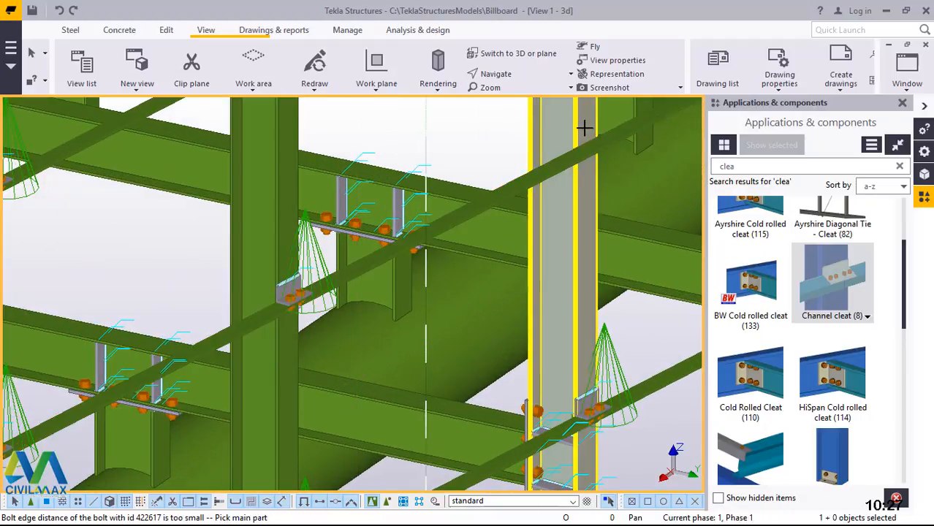
click(584, 129)
click(597, 151)
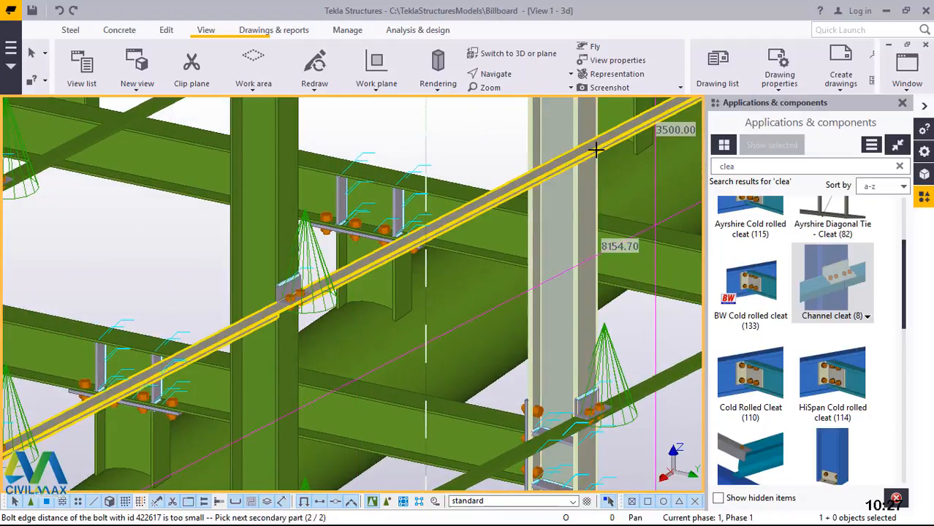
middle_click(596, 150)
Step: Create a Channel cleat (8) connection between the fourth column and the second angle beam from the top
scroll(542, 208, down, 8)
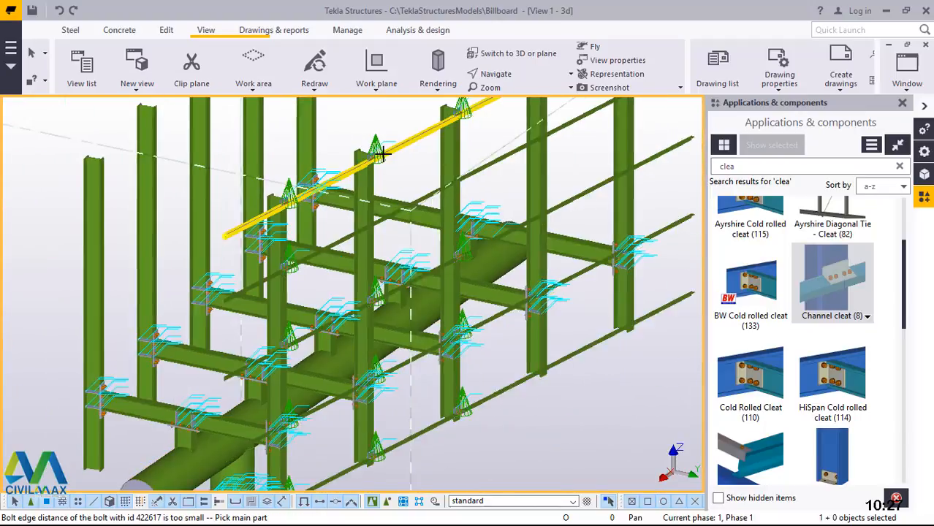
scroll(381, 152, up, 10)
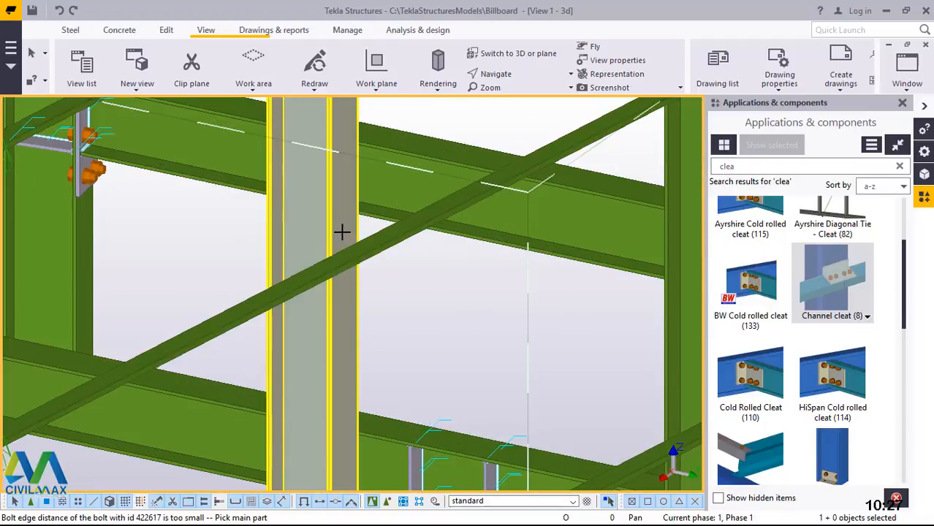
click(339, 225)
click(371, 237)
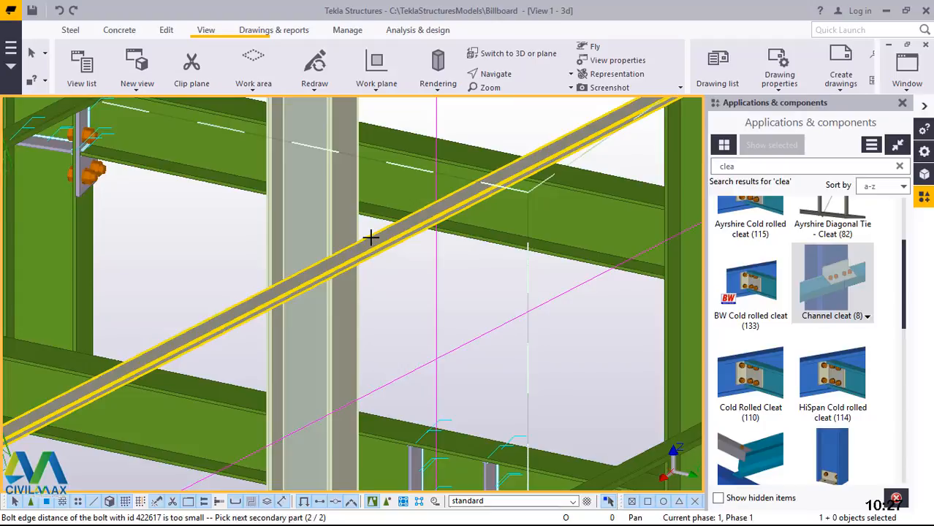
middle_click(371, 237)
Step: Create a Channel cleat (8) connection between the third column and the second angle beam from the top
scroll(319, 321, down, 6)
scroll(443, 240, up, 2)
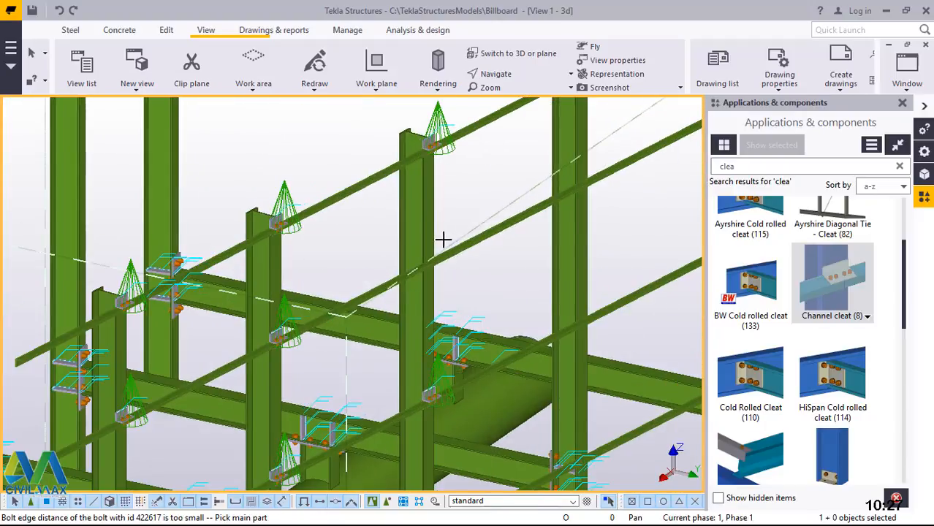
scroll(443, 240, up, 3)
click(420, 235)
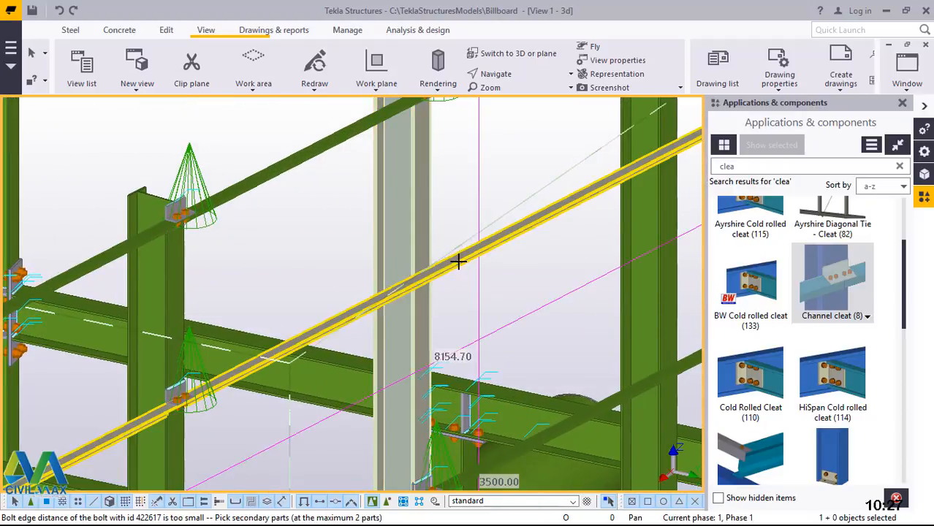
middle_click(458, 261)
scroll(334, 281, down, 2)
scroll(519, 204, up, 2)
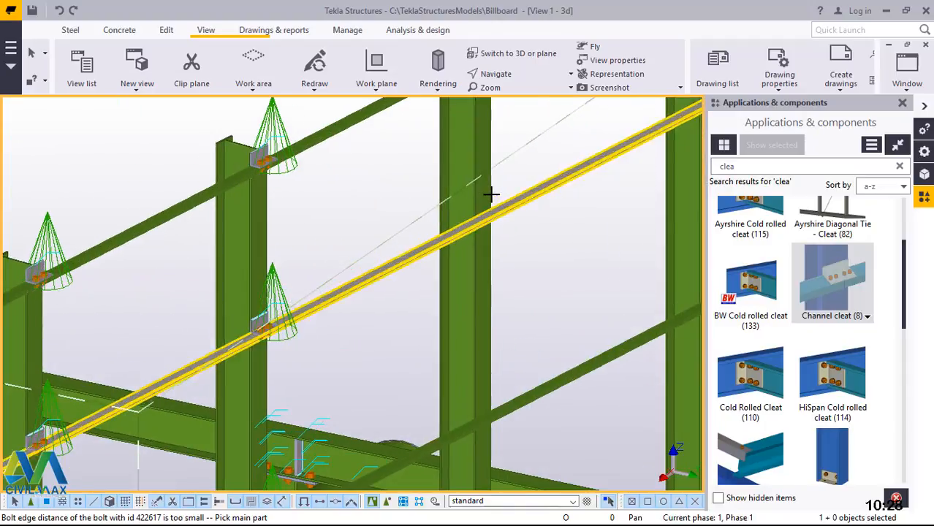
Step: Connect the second angle beam from the top and the middle angle beam to the second column with Channel cleat (8) connections
click(486, 195)
click(502, 212)
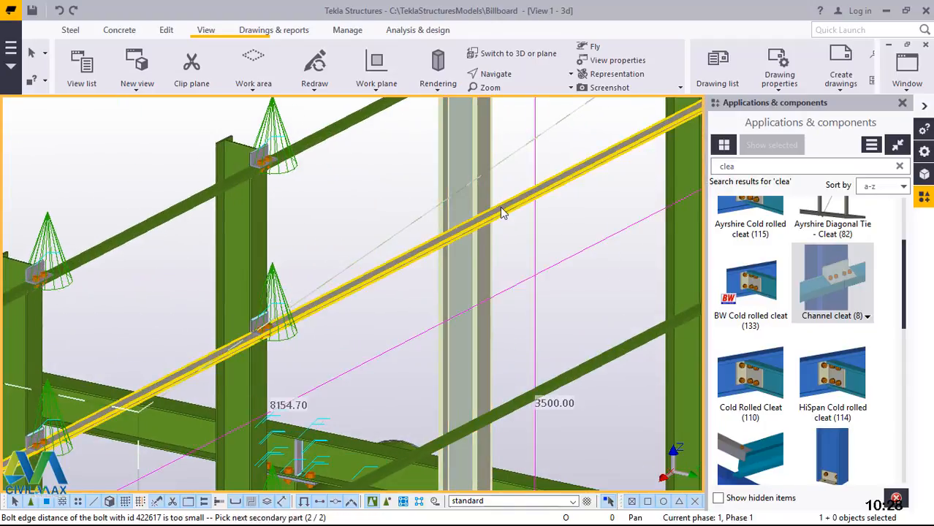
middle_click(497, 369)
click(488, 401)
click(501, 411)
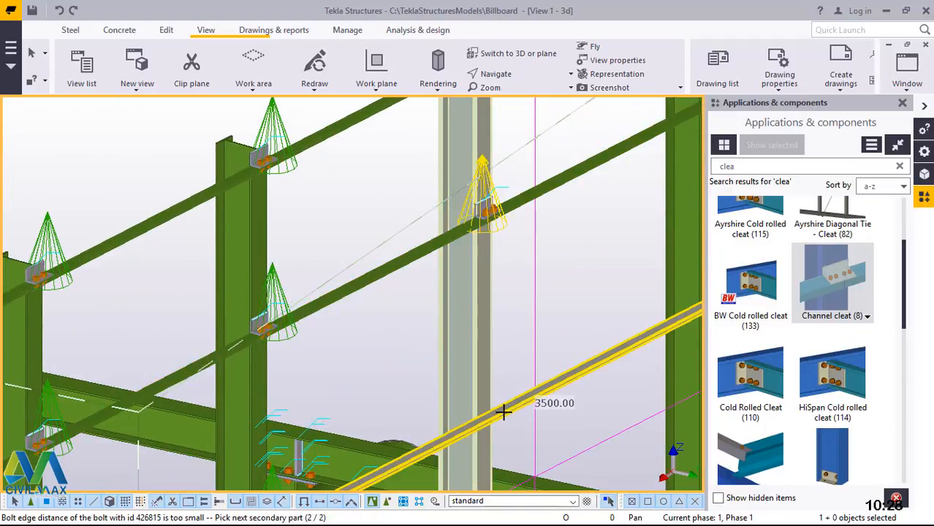
middle_click(504, 413)
Step: Connect the fourth angle beam from the top and the bottom angle beam to the second column with Channel cleat (8) connections
scroll(475, 340, down, 3)
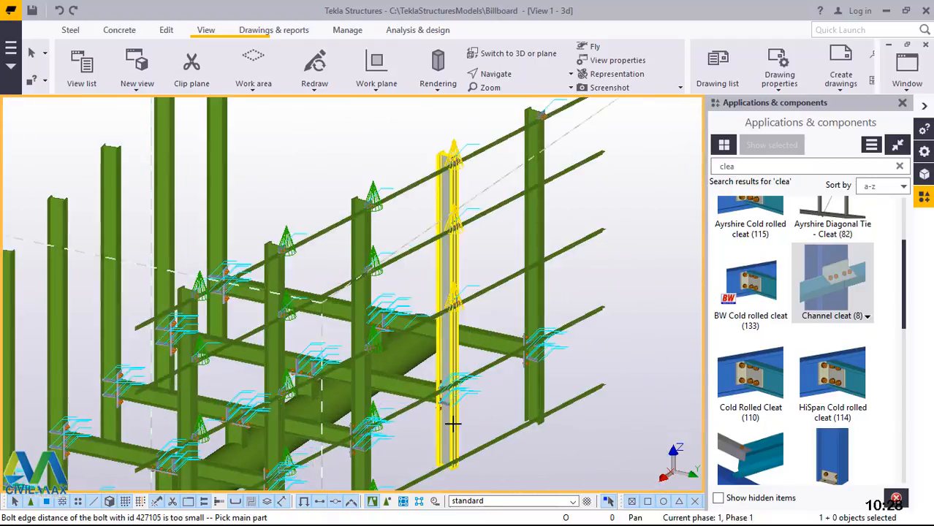
scroll(452, 423, up, 5)
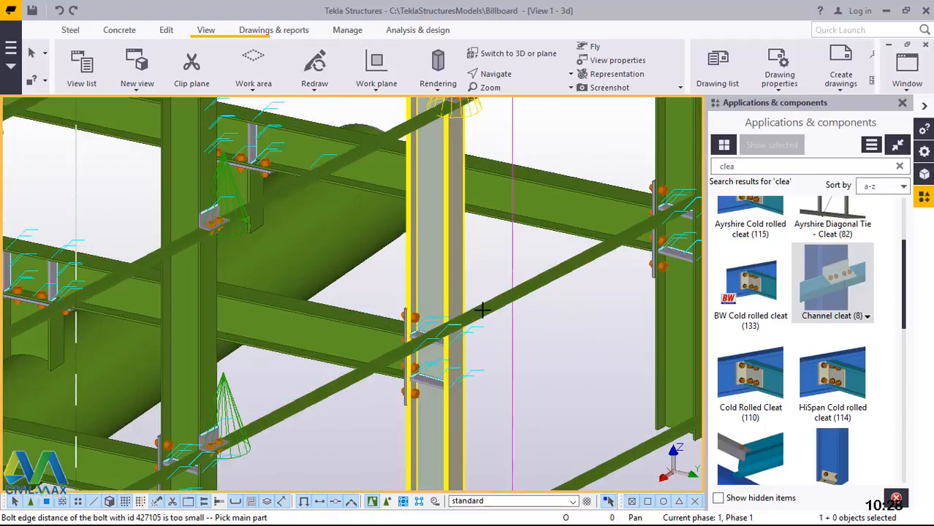
click(483, 309)
middle_click(467, 308)
scroll(448, 261, down, 5)
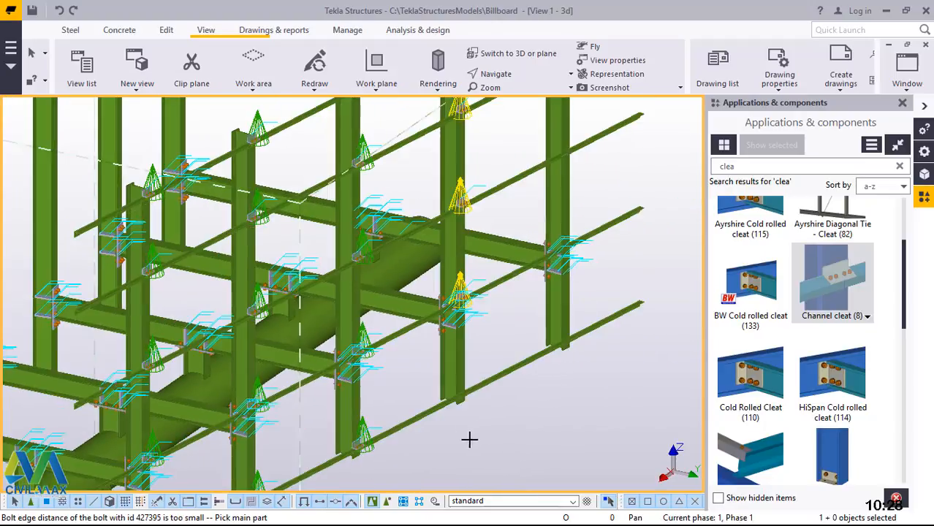
scroll(461, 417, up, 6)
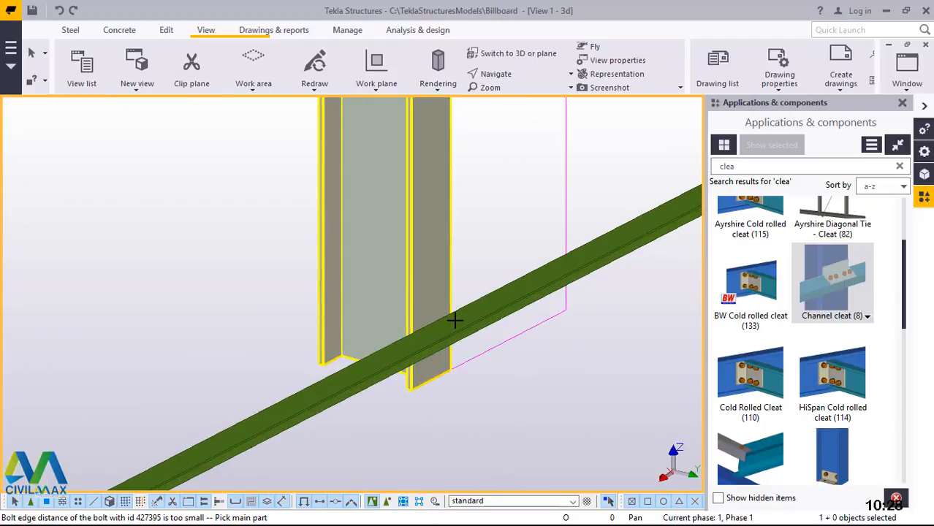
click(454, 321)
middle_click(455, 321)
scroll(389, 367, down, 5)
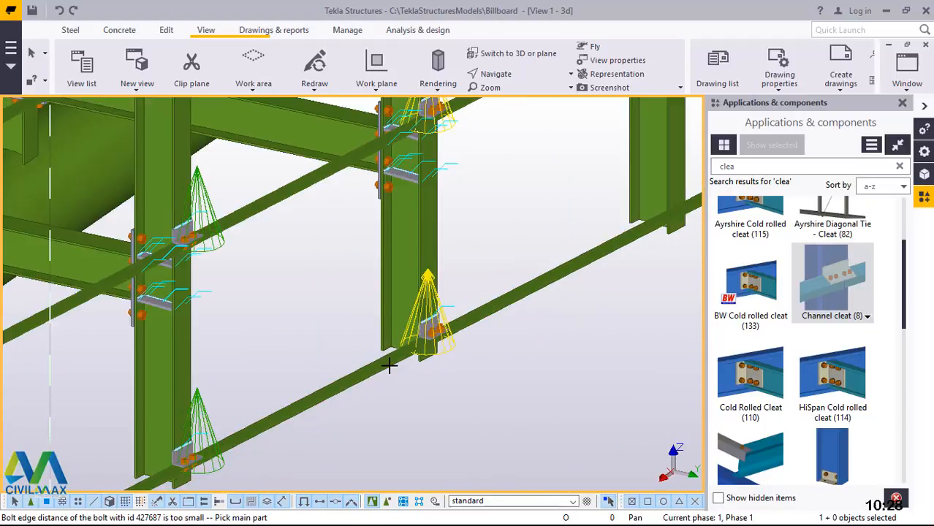
Step: Connect the bottom angle beam and the fourth angle beam from the top to the first column with Channel cleat (8) connections
scroll(468, 314, down, 2)
scroll(526, 278, up, 6)
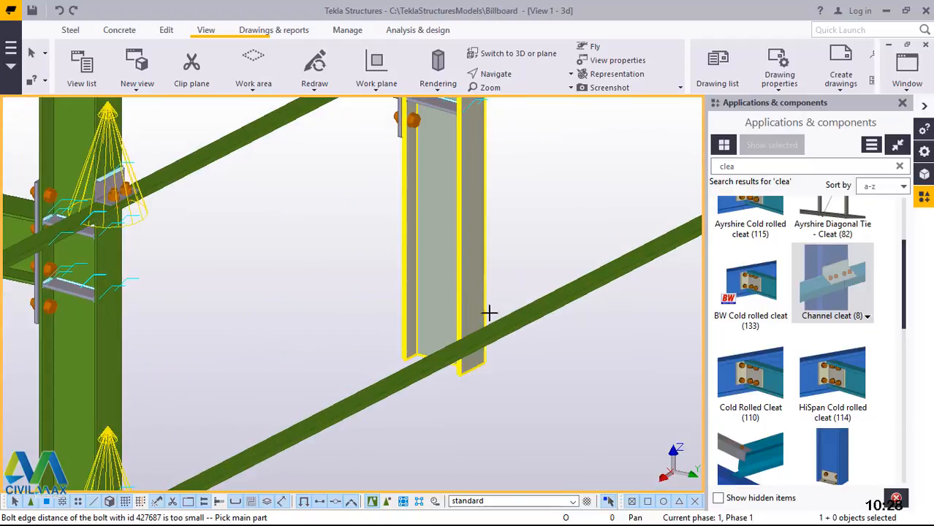
click(489, 313)
click(494, 323)
middle_click(474, 362)
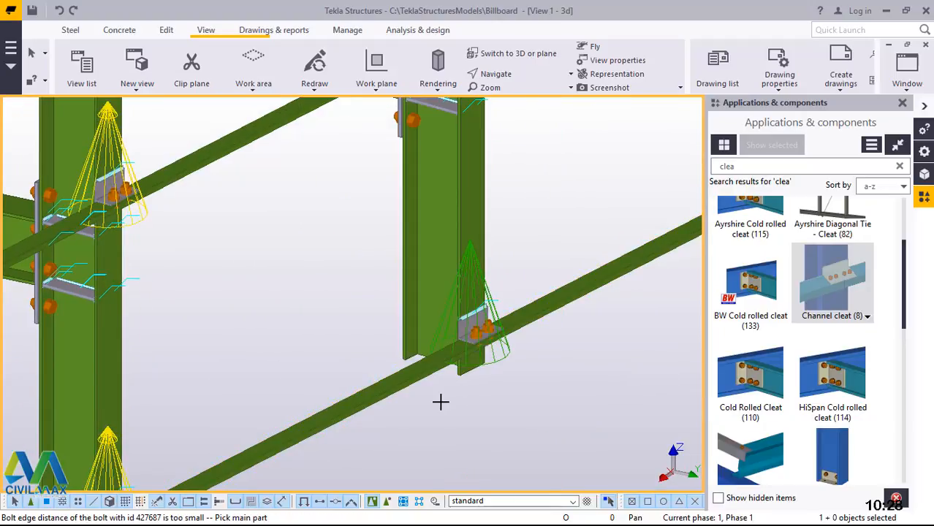
scroll(440, 401, down, 3)
scroll(442, 283, up, 5)
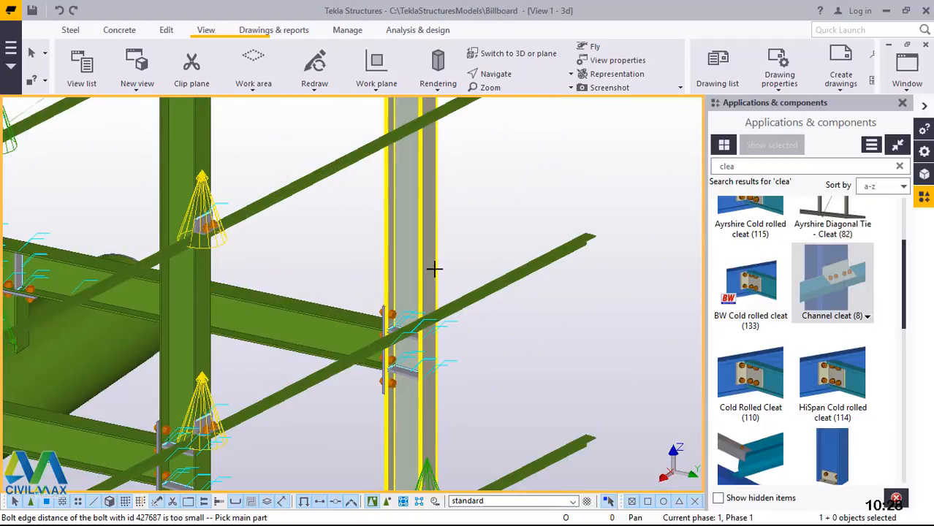
click(459, 291)
click(467, 296)
middle_click(467, 296)
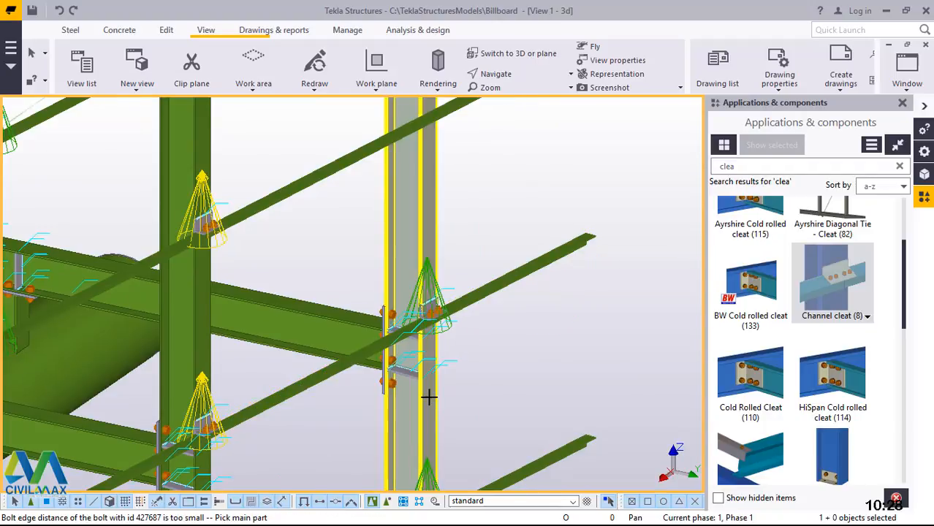
Step: Connect the middle angle beam and the second angle beam from the top to the first column with Channel cleat (8) connections
scroll(439, 307, down, 2)
scroll(431, 241, up, 5)
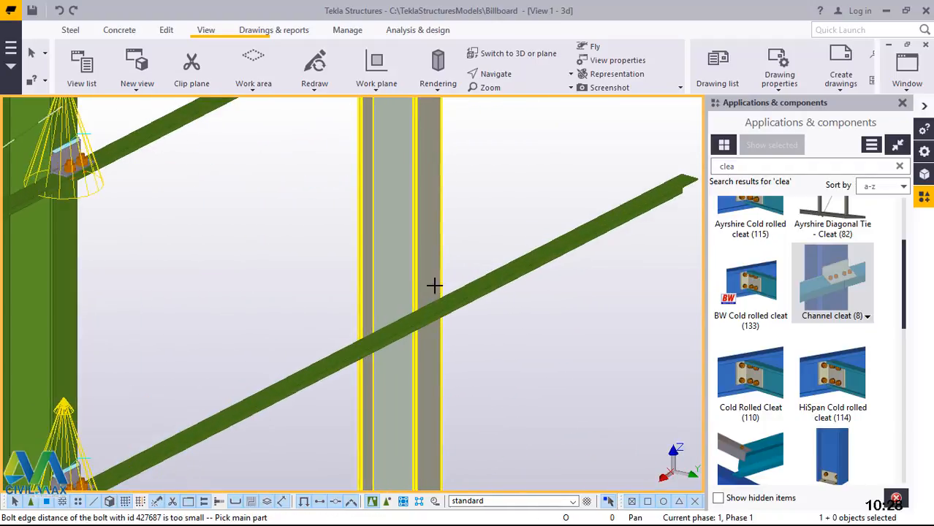
click(469, 296)
click(472, 301)
middle_click(469, 296)
scroll(446, 337, down, 5)
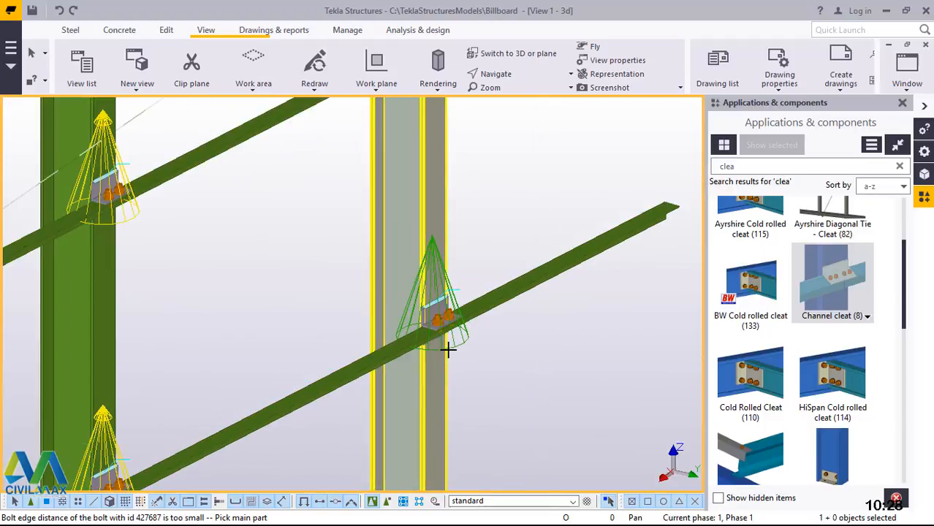
scroll(430, 169, up, 3)
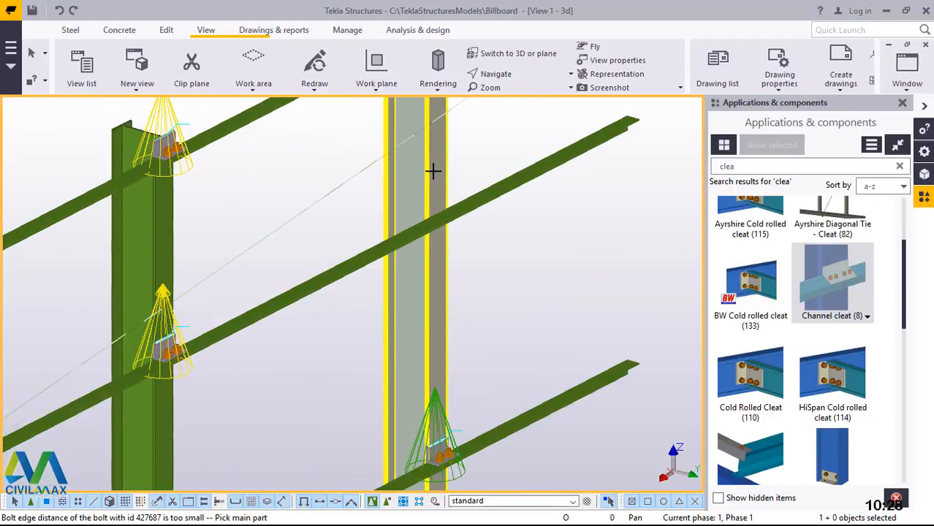
scroll(433, 171, up, 3)
click(433, 171)
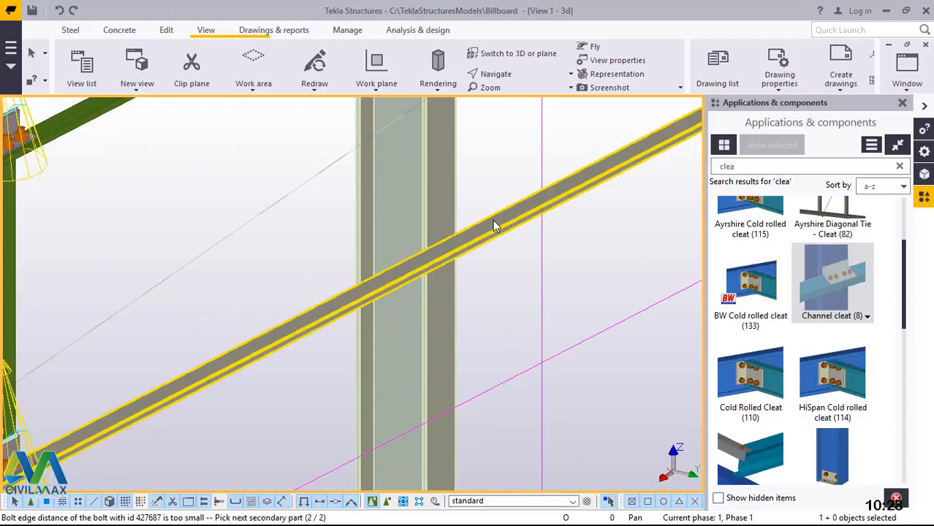
middle_click(492, 220)
scroll(457, 307, down, 5)
scroll(459, 278, down, 2)
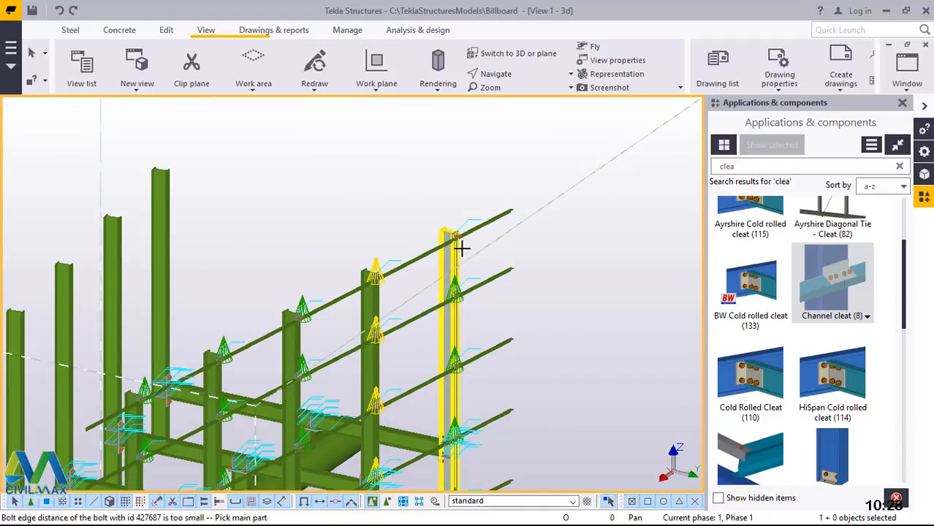
Step: End the channel cleat command and redraw the 3D view to clear the connection symbols
scroll(516, 152, up, 1)
right_click(532, 158)
click(541, 159)
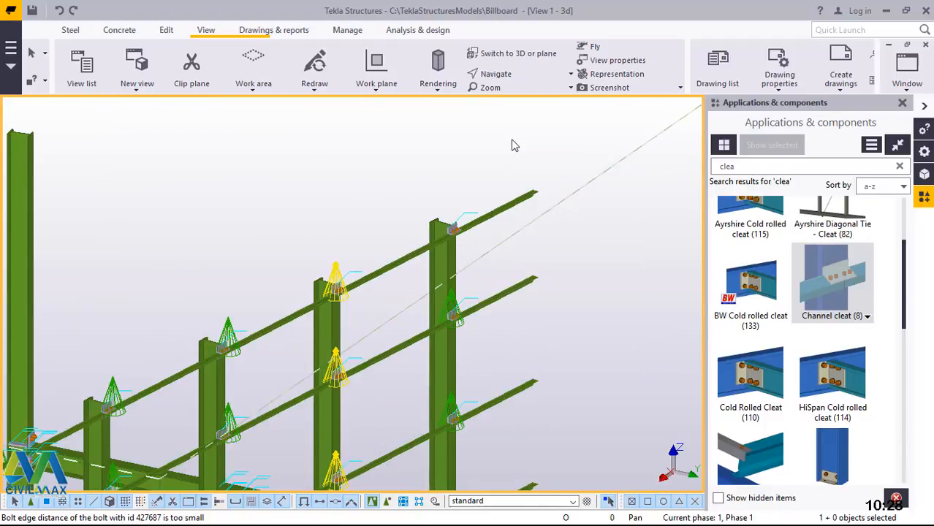
right_click(522, 134)
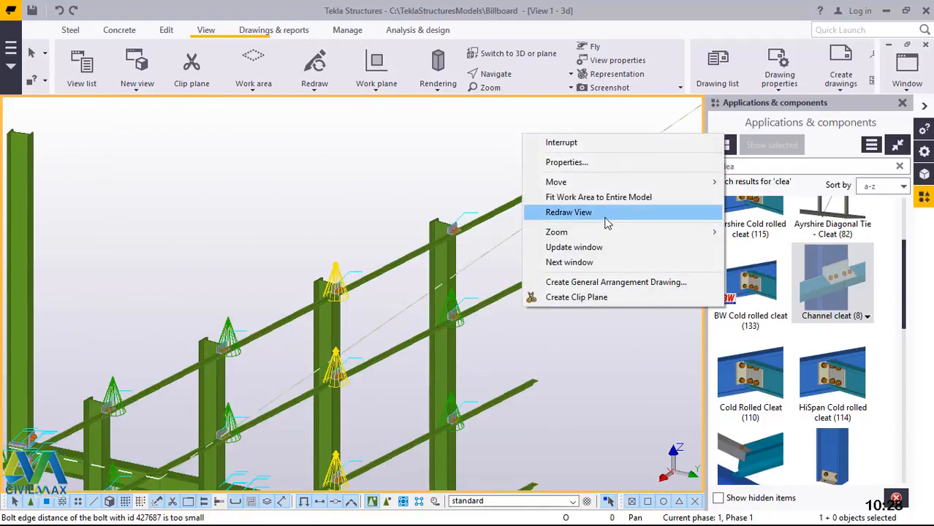
click(606, 213)
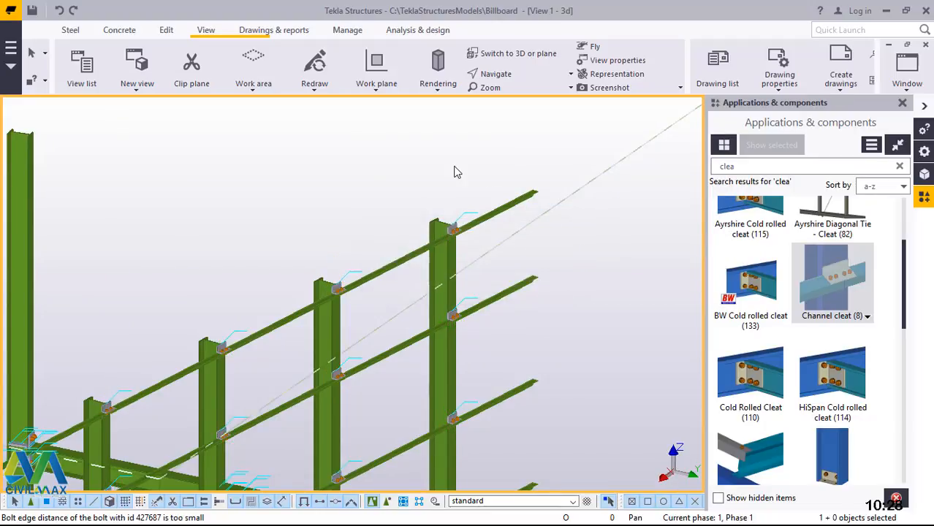
Step: Select the parts at the first column and examine the angle beams' layout along the front columns in plan view
scroll(462, 178, down, 2)
scroll(462, 178, down, 1)
drag(542, 140, 482, 383)
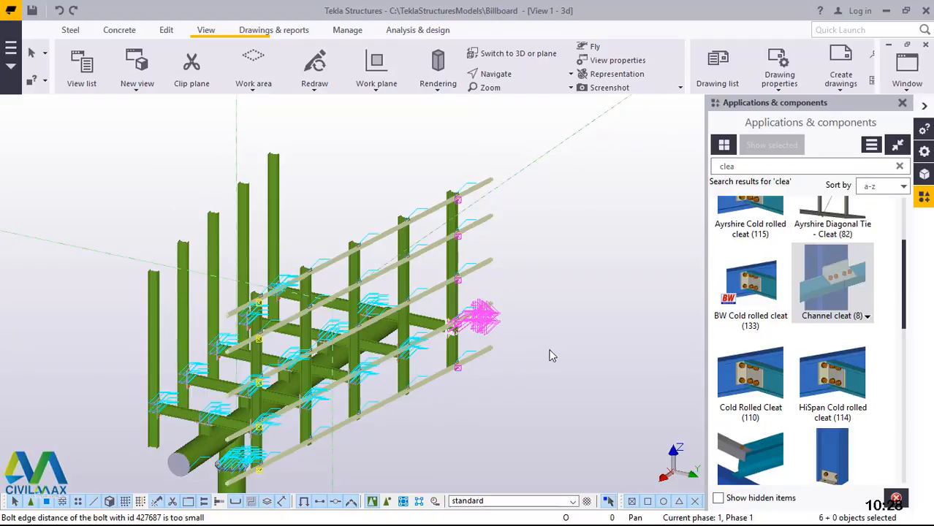
click(515, 62)
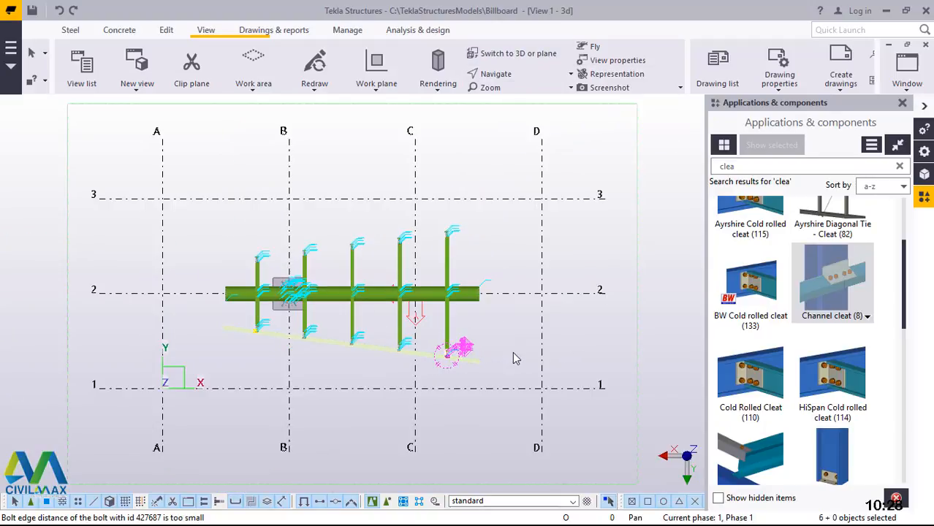
scroll(431, 331, up, 5)
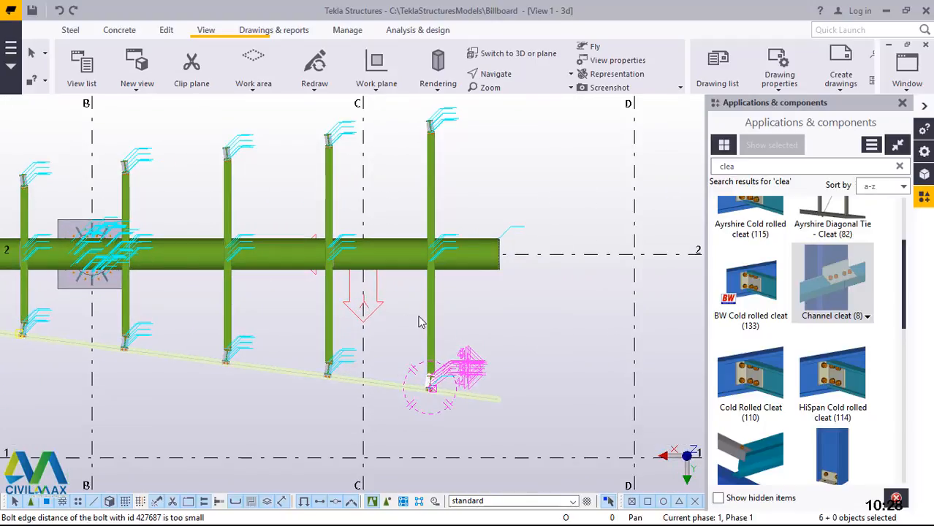
scroll(353, 356, down, 2)
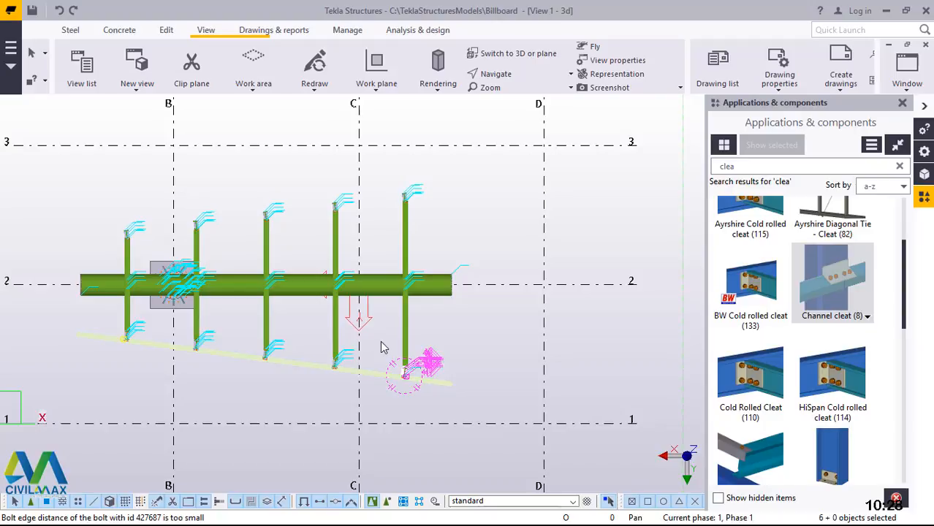
scroll(403, 350, down, 3)
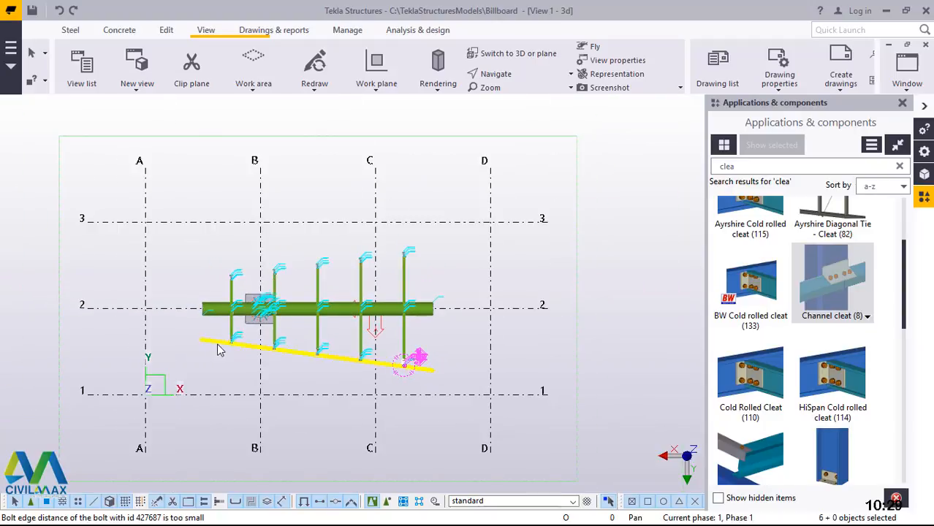
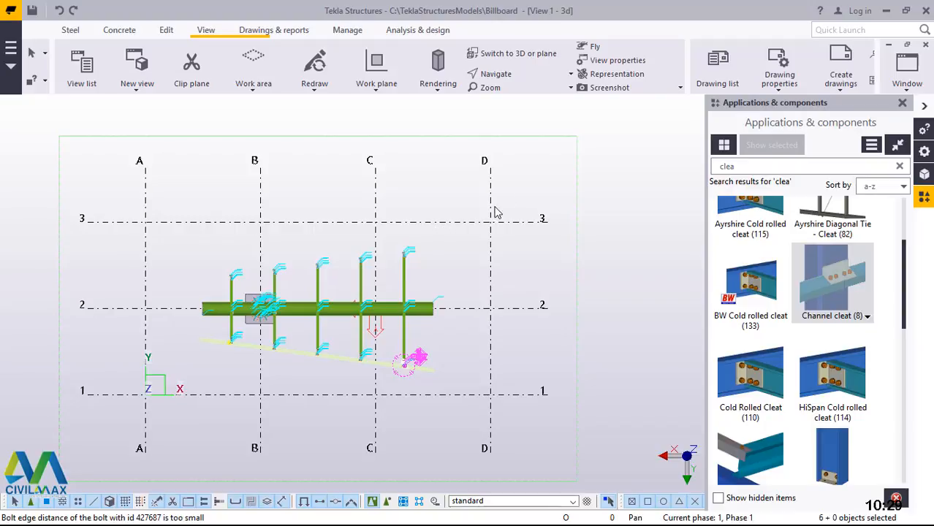
Step: Return to the 3D view, clear the selection and examine the free ends of the angle beams beyond the first column
click(530, 55)
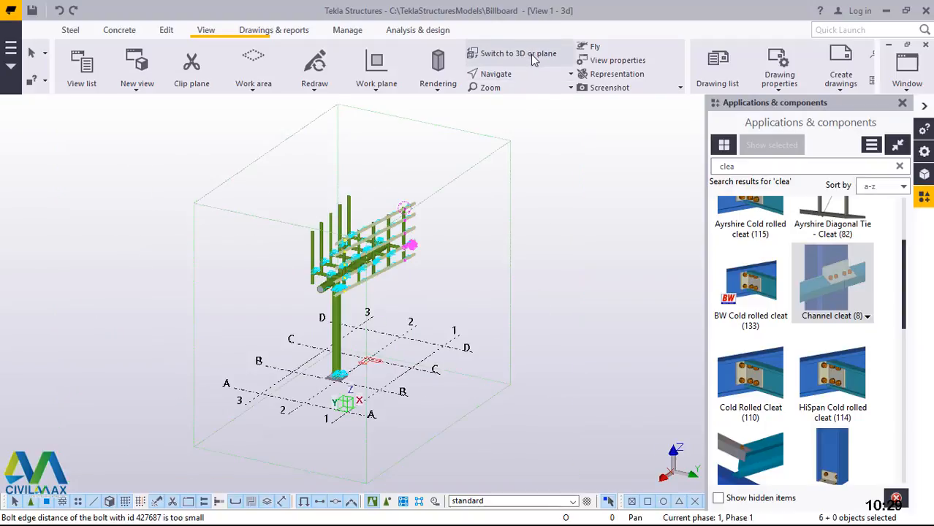
click(502, 163)
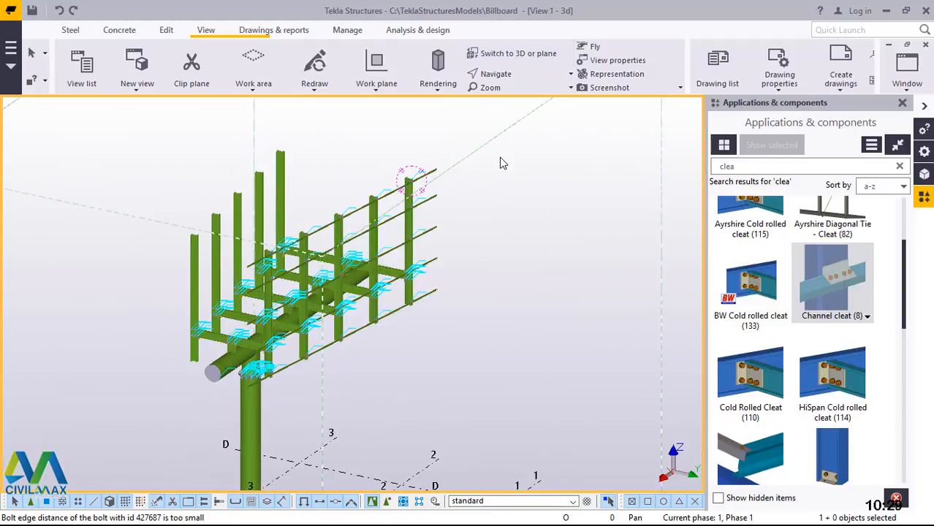
scroll(445, 177, up, 6)
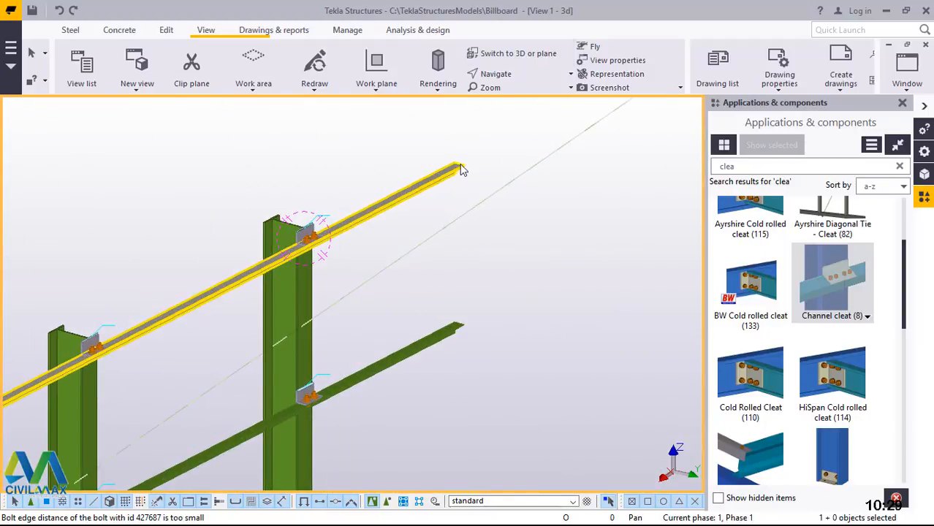
scroll(467, 167, up, 5)
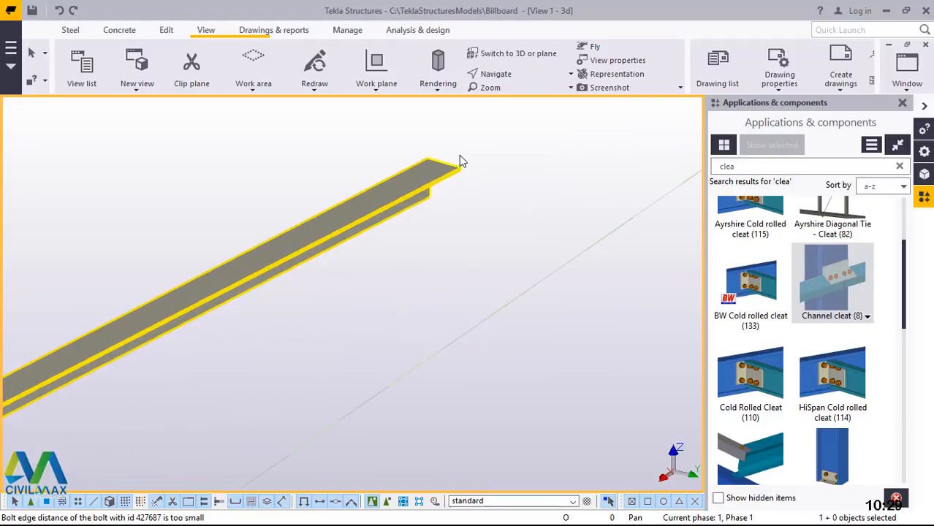
scroll(417, 170, down, 3)
scroll(453, 380, down, 5)
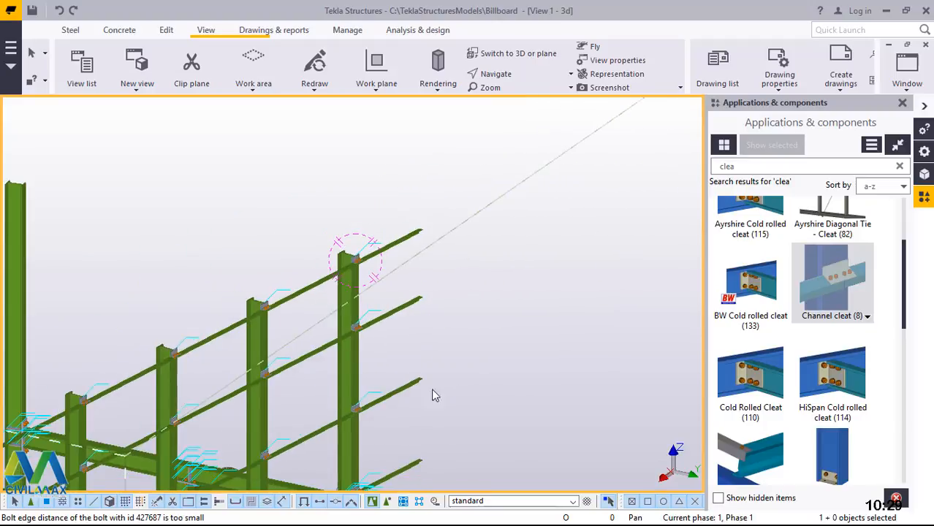
scroll(421, 464, up, 2)
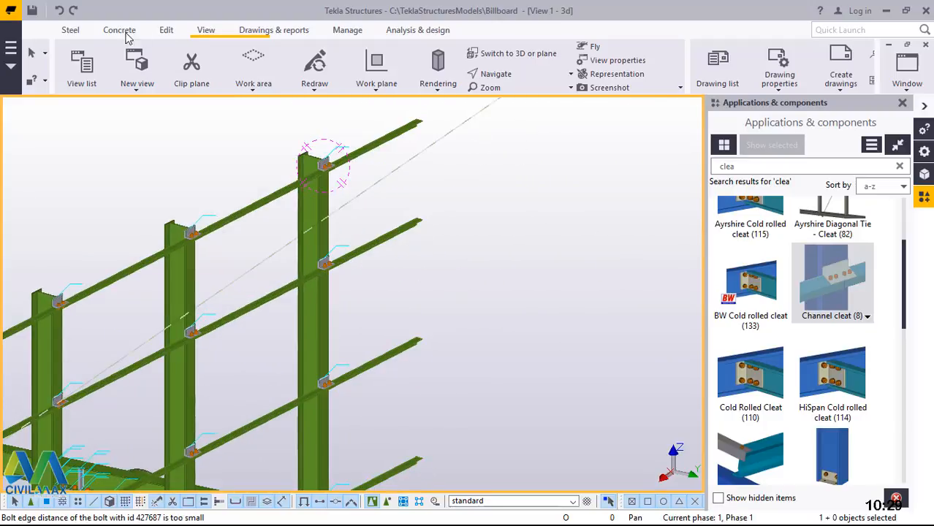
Step: Create a vertical steel beam from the midpoint of the top angle beam's free end to the matching midpoint on the bottom angle beam
click(72, 35)
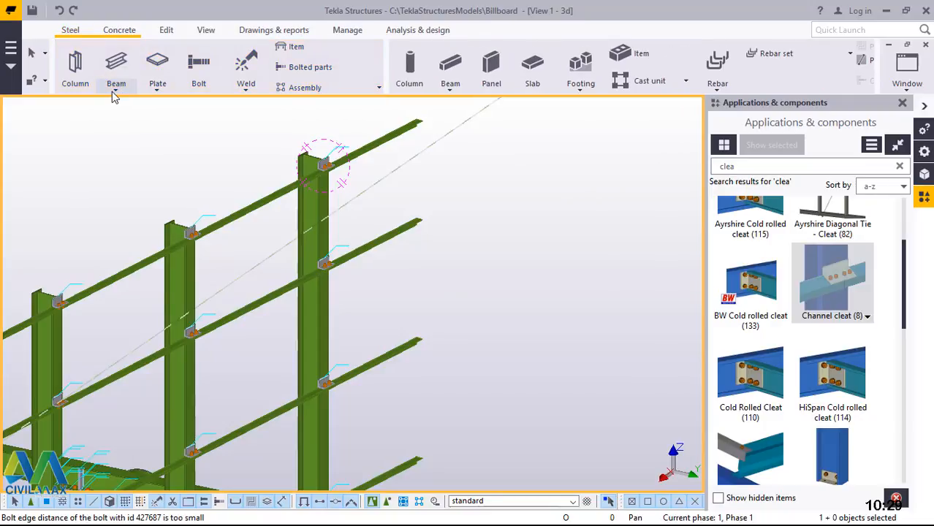
click(116, 89)
click(130, 111)
scroll(497, 196, down, 4)
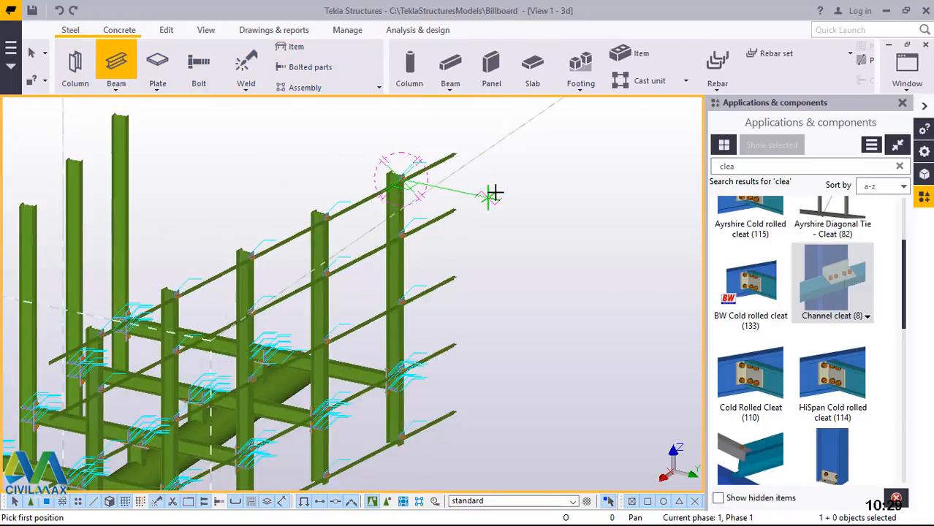
scroll(137, 346, down, 2)
scroll(246, 300, up, 6)
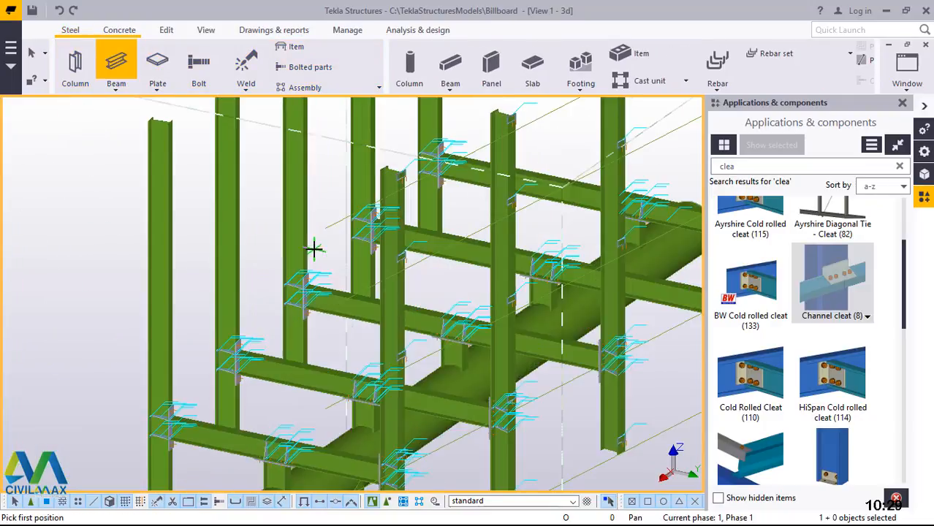
scroll(334, 192, up, 5)
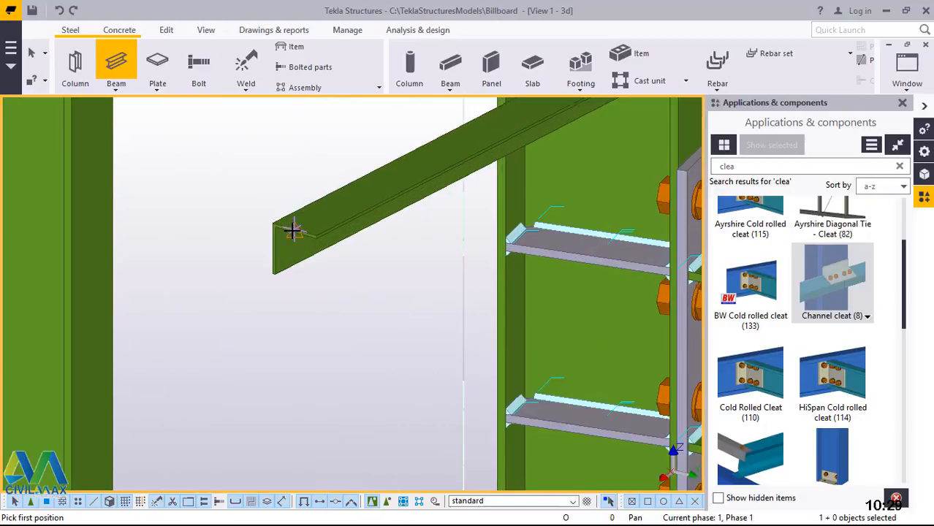
scroll(272, 229, up, 4)
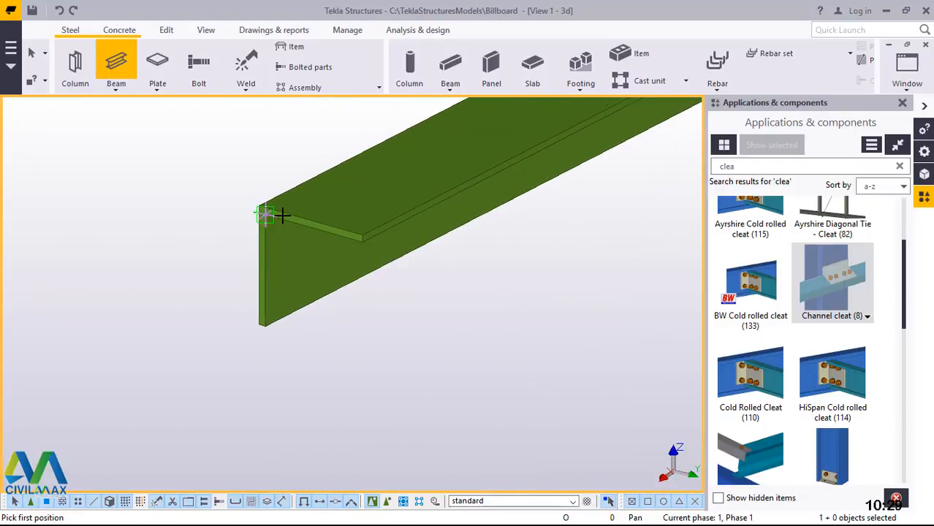
scroll(282, 215, up, 4)
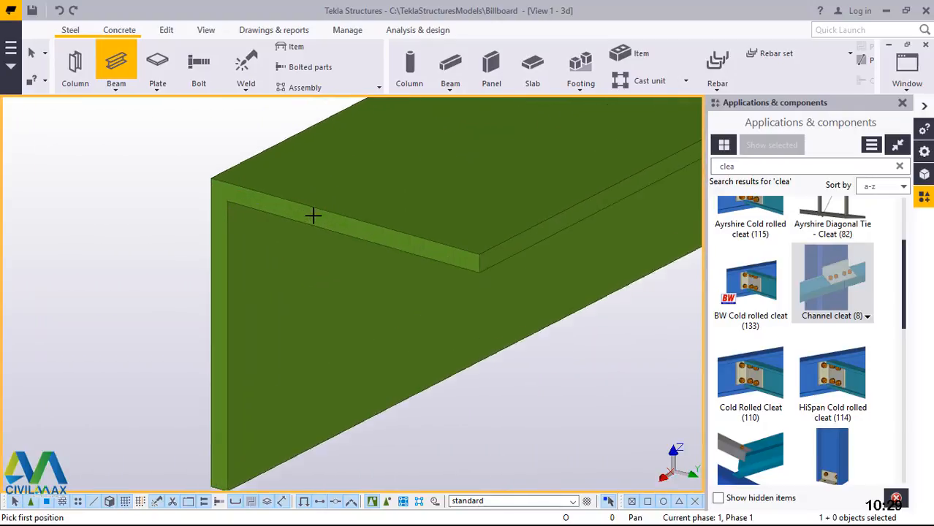
click(351, 216)
scroll(347, 176, down, 6)
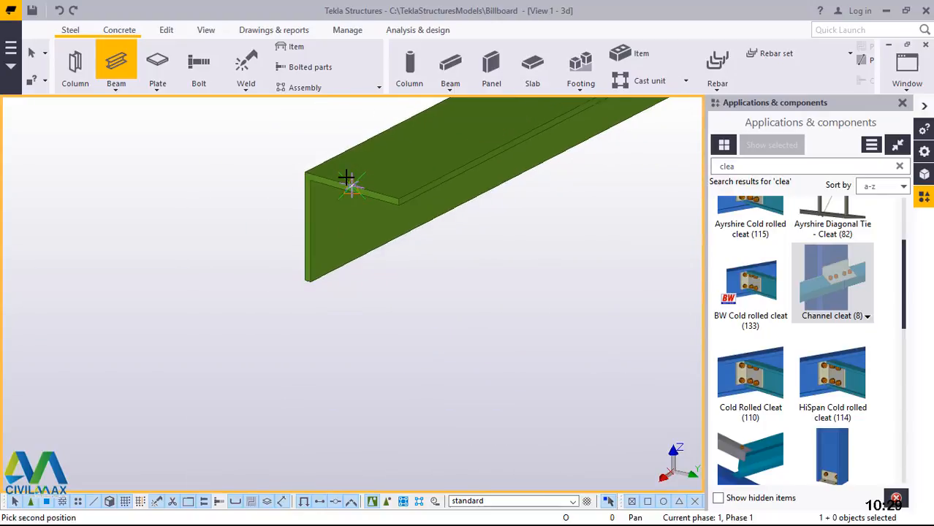
scroll(348, 178, down, 8)
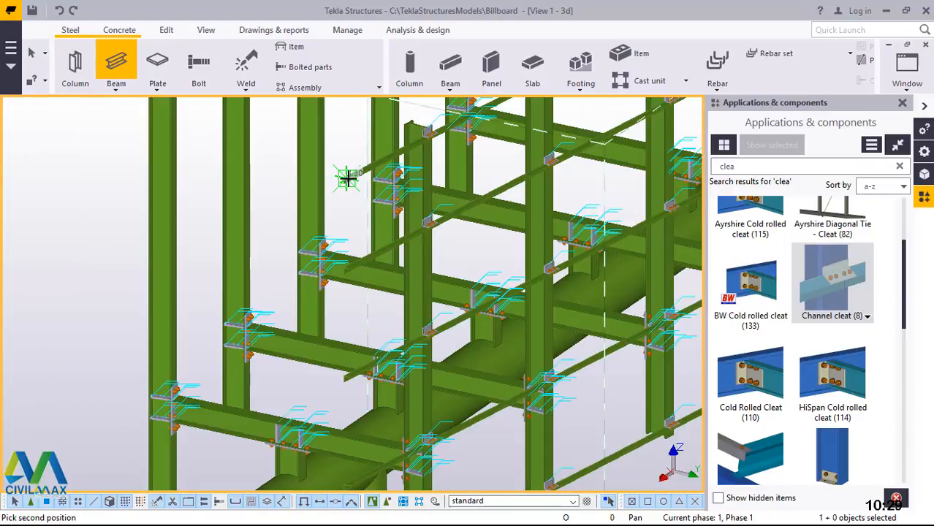
scroll(350, 178, down, 3)
scroll(347, 292, up, 8)
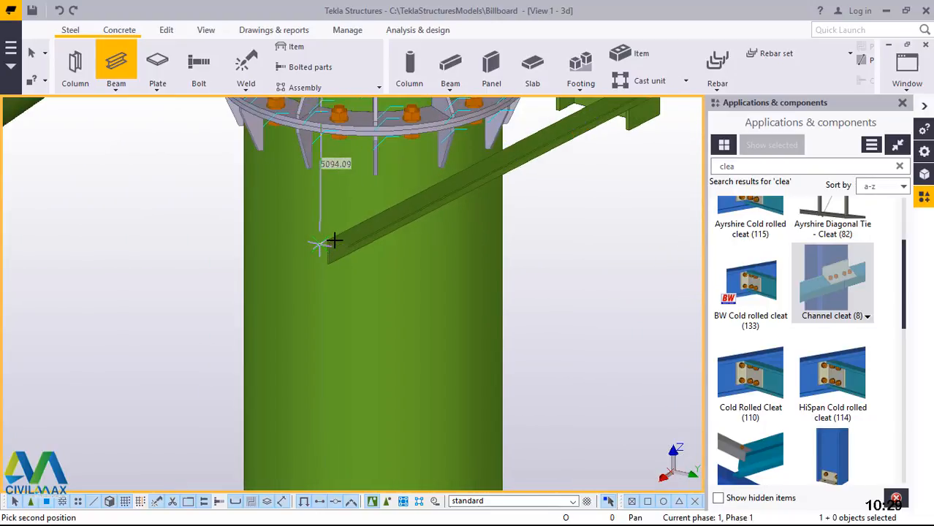
scroll(333, 241, up, 10)
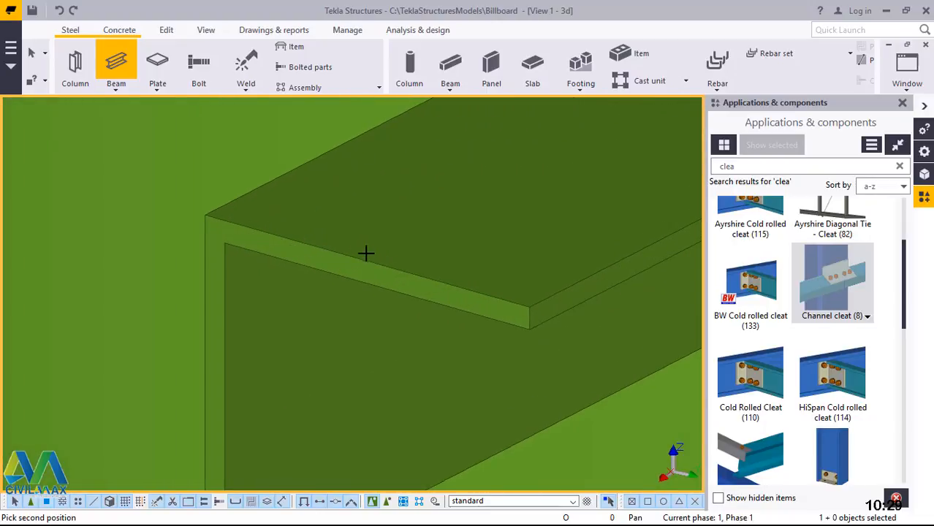
click(369, 260)
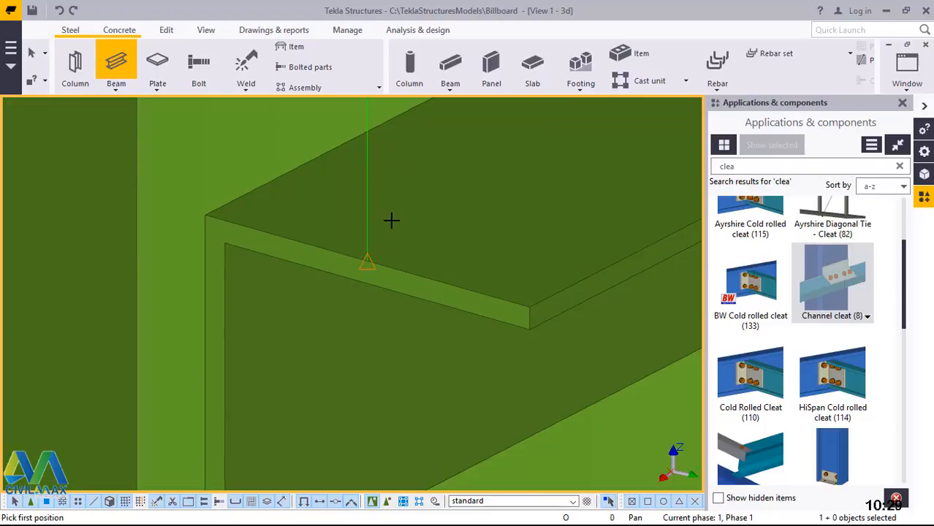
right_click(386, 219)
click(406, 230)
scroll(386, 272, down, 10)
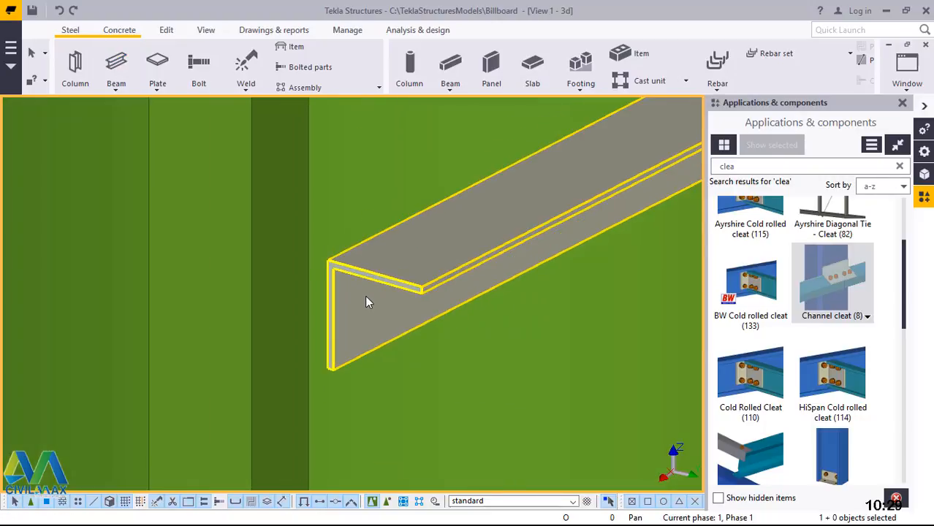
Step: Set the start Dx end offset of the new vertical beam to 0 and apply the change to it
scroll(353, 305, down, 10)
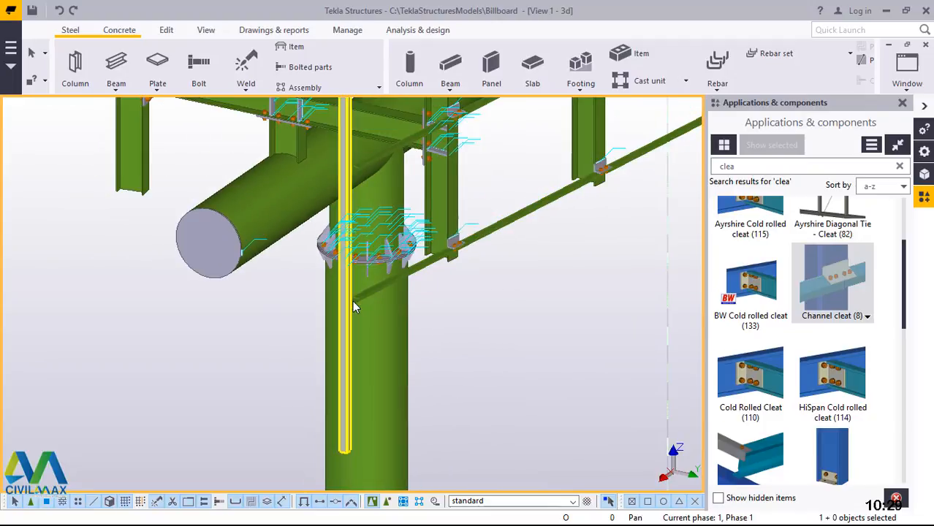
scroll(356, 299, up, 10)
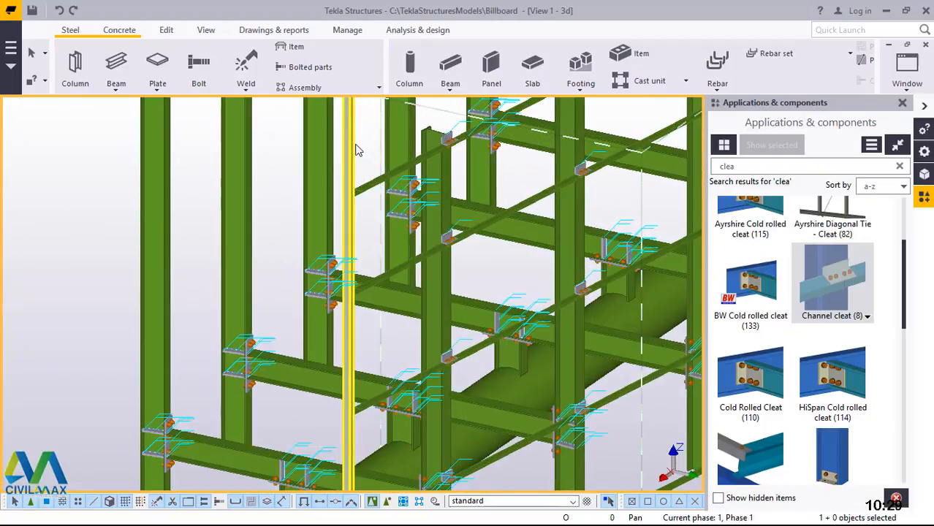
double_click(356, 150)
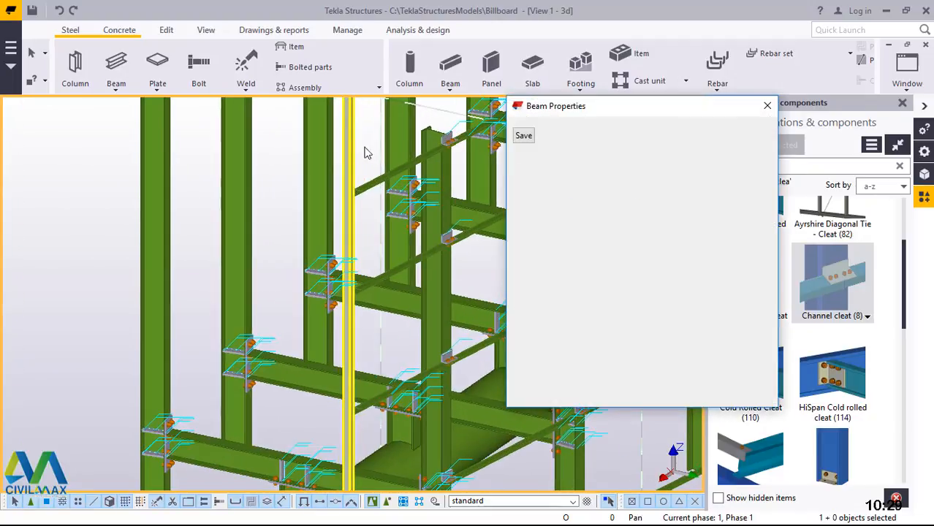
click(571, 161)
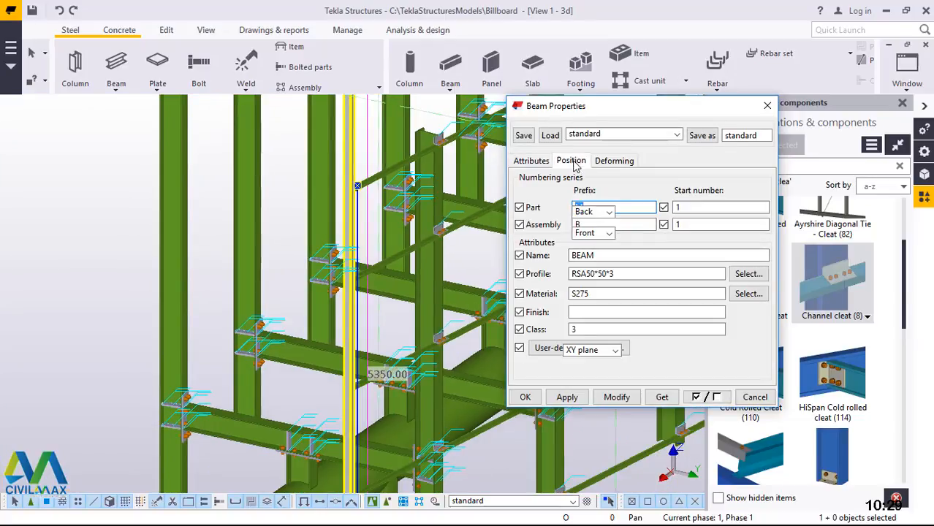
drag(702, 287, 553, 299)
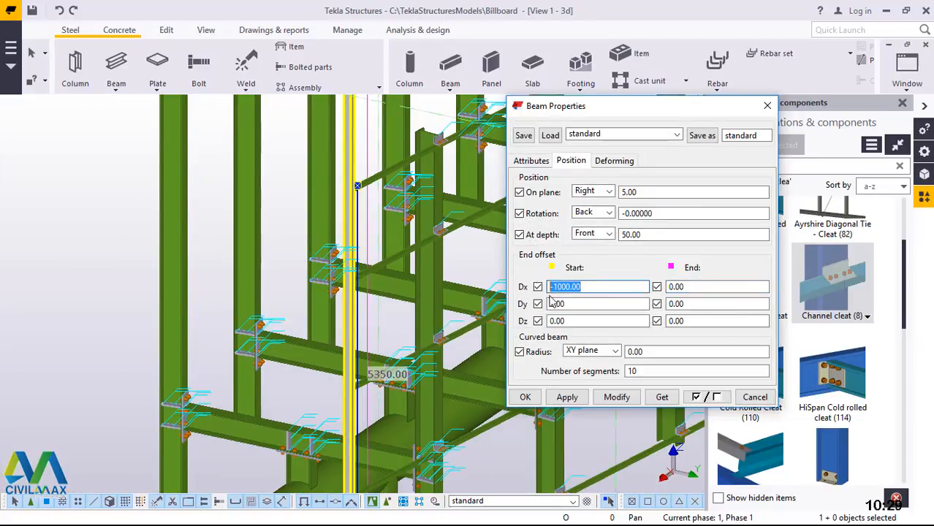
text(0)
click(621, 402)
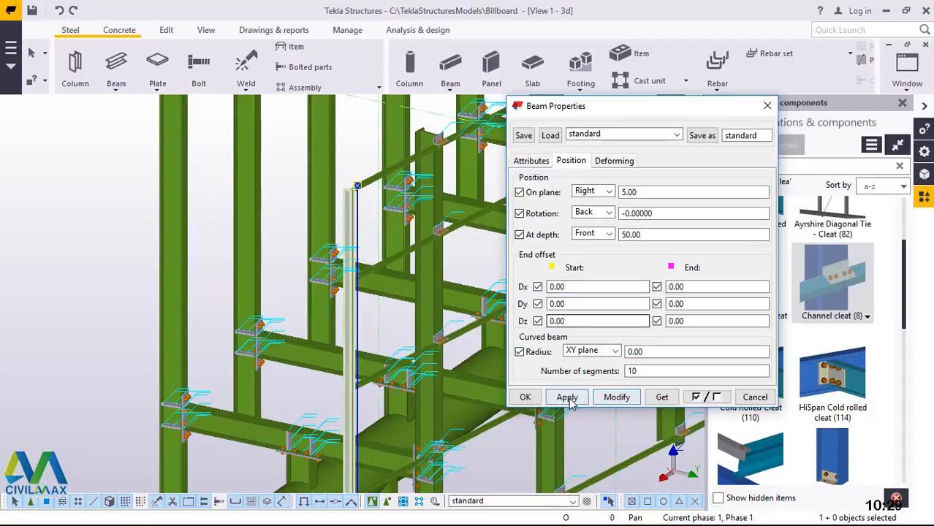
Step: Change the vertical beam's on-plane position to Left so it shifts towards the angle beams' ends
scroll(351, 189, up, 2)
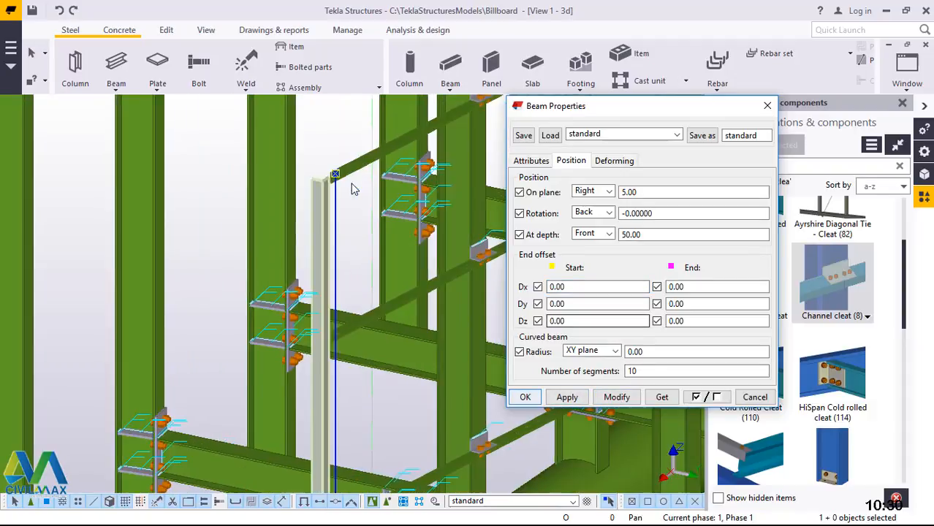
scroll(351, 190, up, 4)
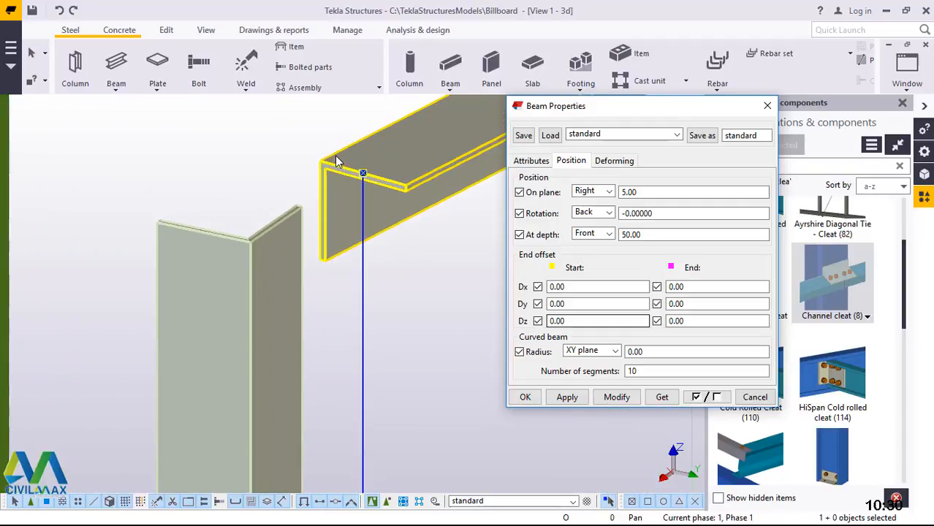
scroll(351, 164, up, 1)
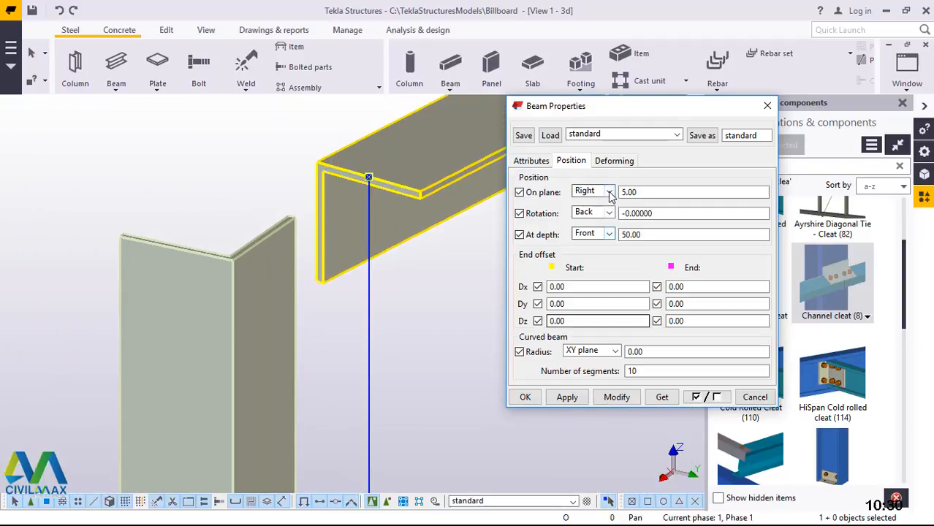
click(609, 192)
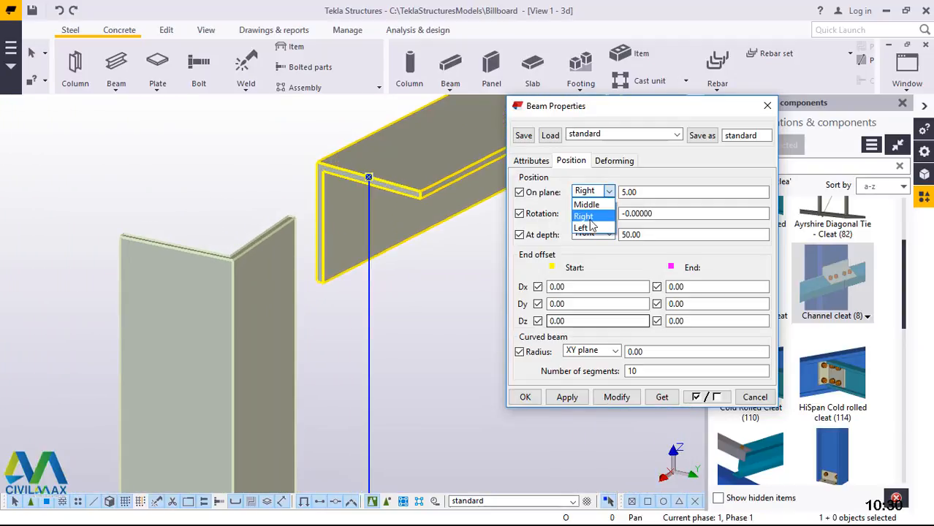
click(585, 228)
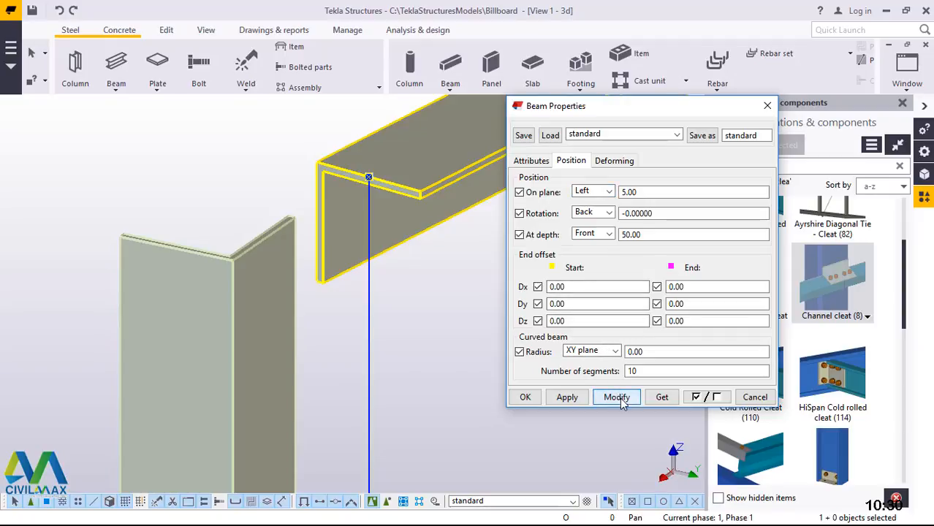
click(616, 398)
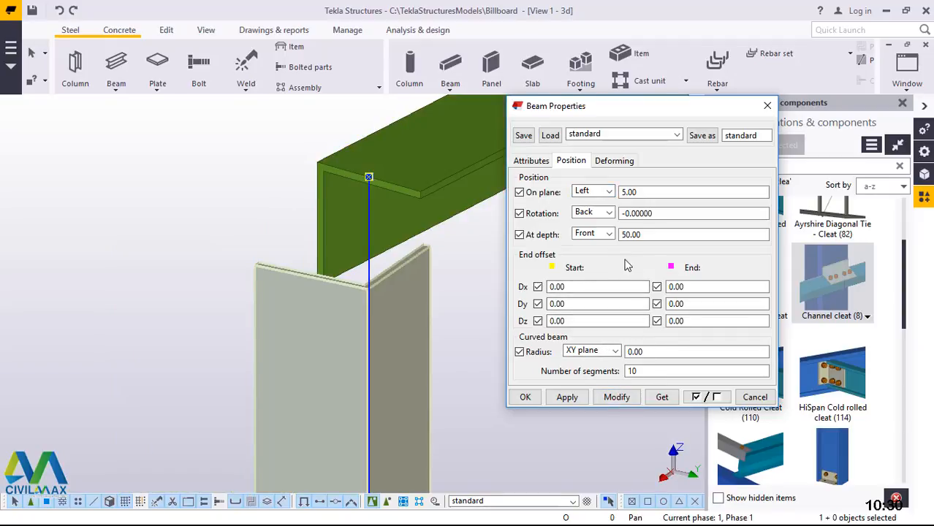
Step: Set the vertical beam's at-depth and on-plane offsets to 0 and modify the beam
drag(642, 234, 603, 233)
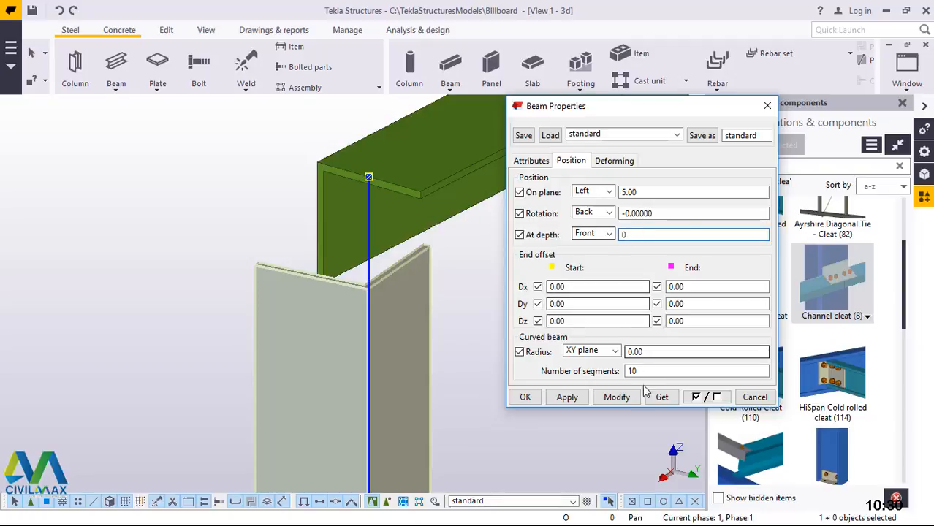
drag(647, 192, 623, 192)
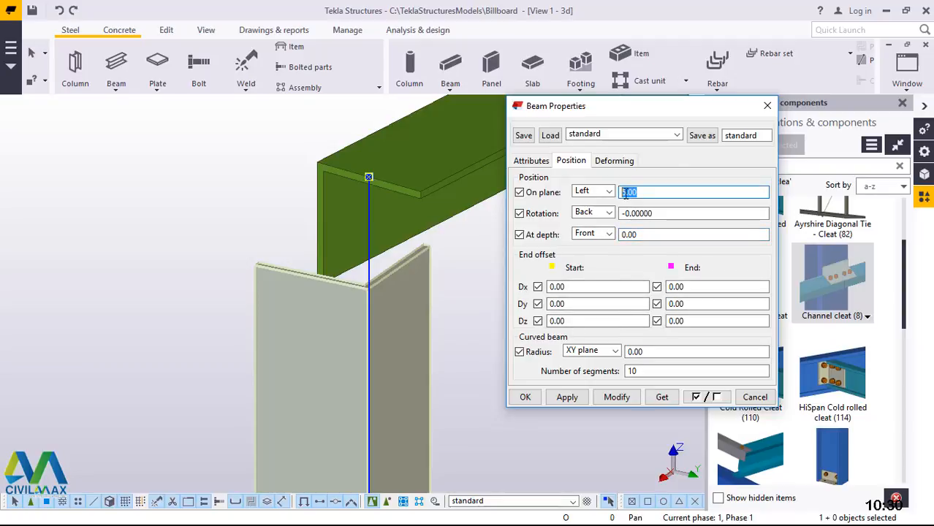
text(0)
click(613, 401)
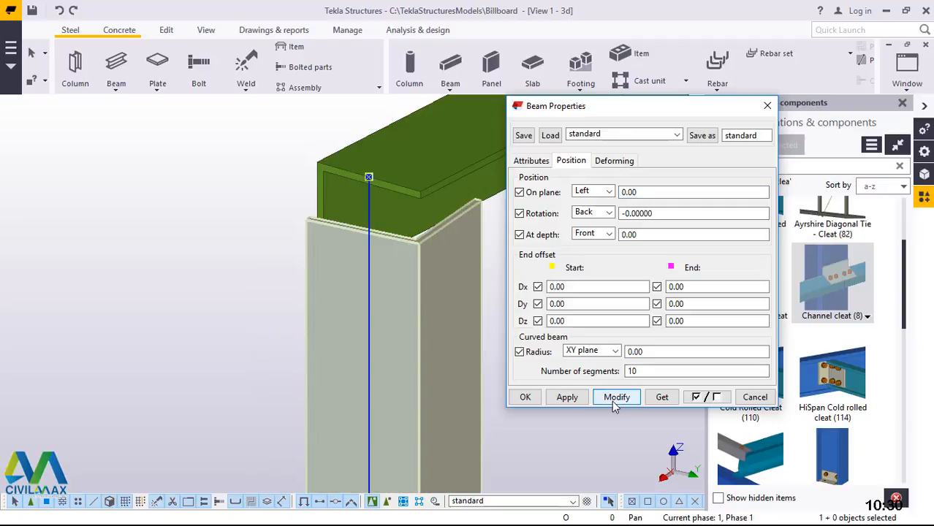
Step: Rotate the 3D view around the beam's upper end and delete the vertical beam
key(Escape)
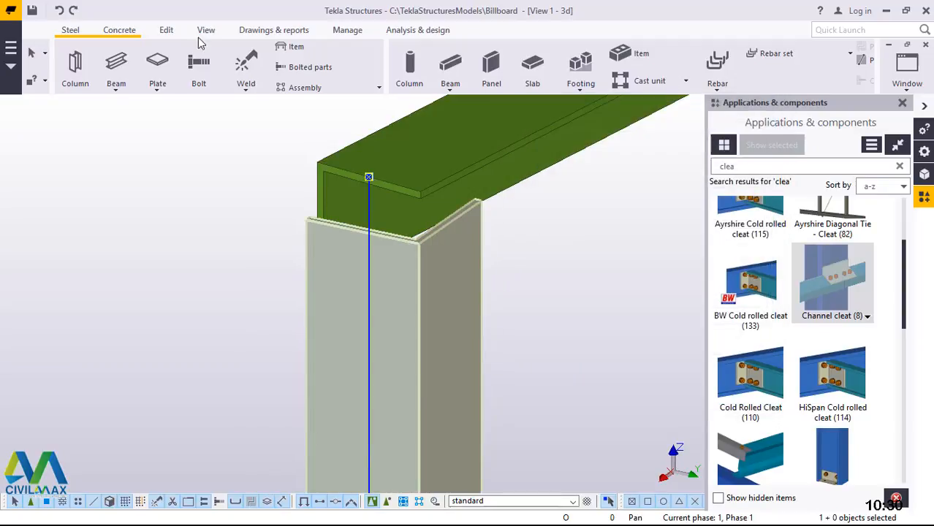
click(206, 32)
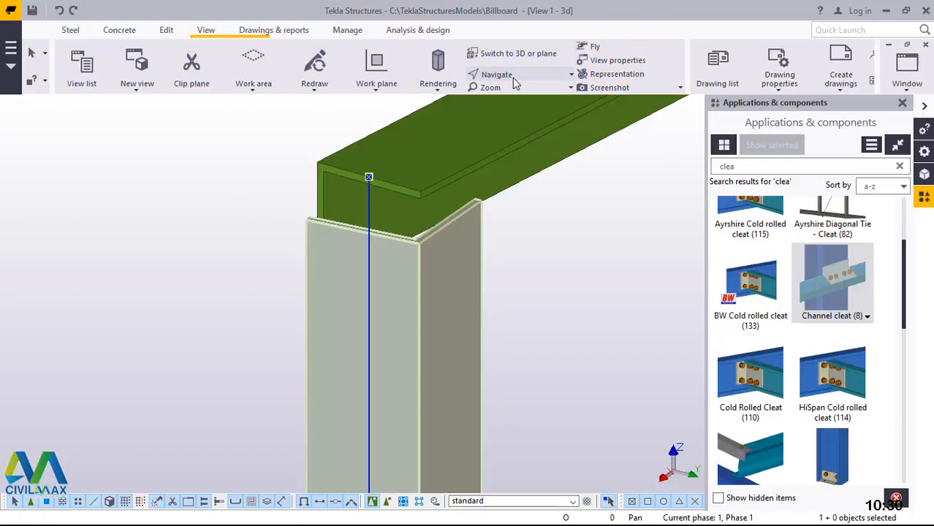
click(513, 78)
click(511, 122)
ctrl+middle_drag(427, 197, 568, 314)
right_click(571, 136)
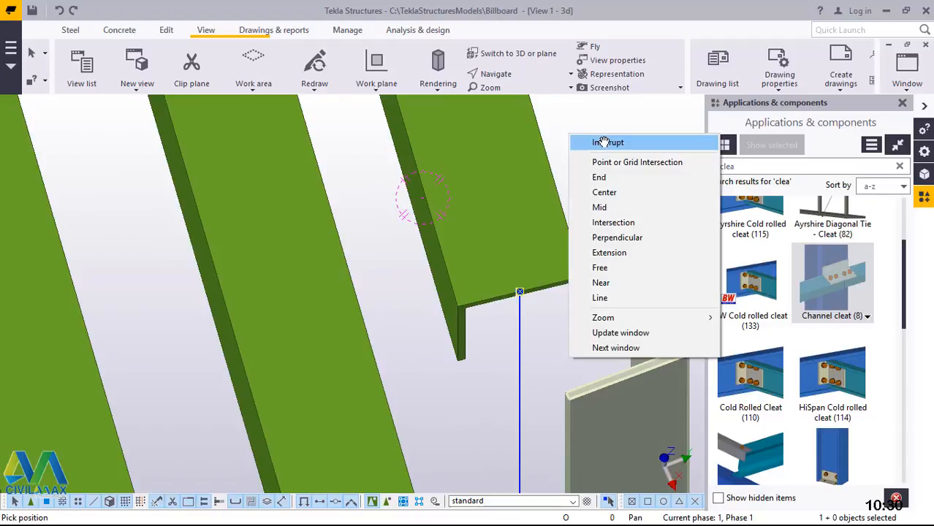
click(633, 311)
right_click(661, 312)
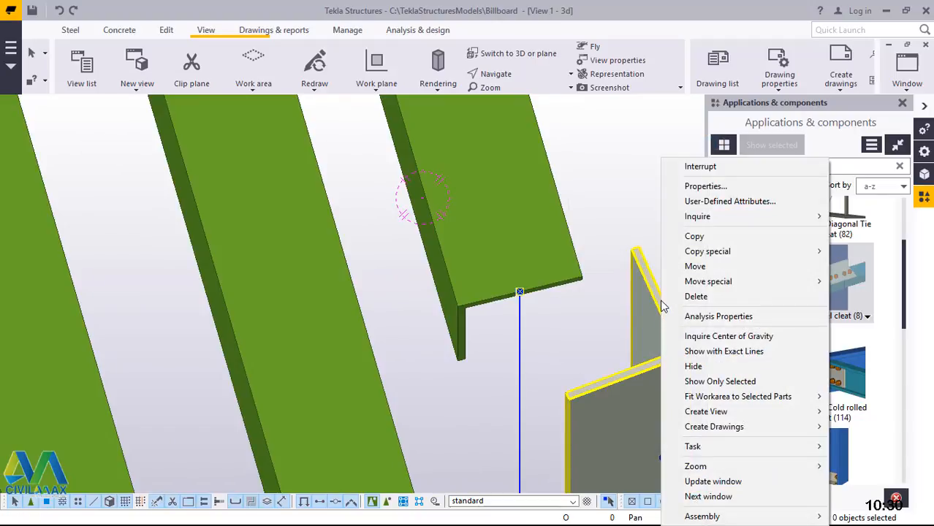
click(695, 296)
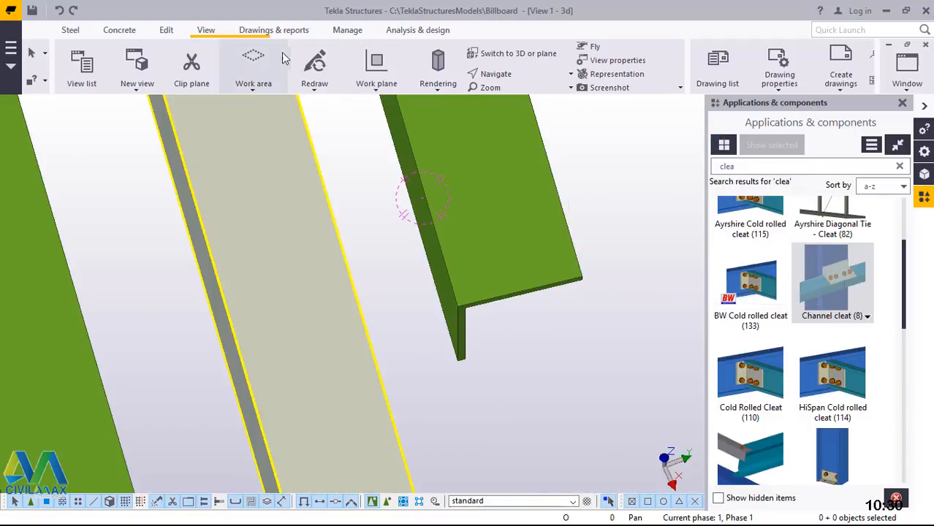
Step: Set the work plane on the end face of the upper angle beam at its free end
click(378, 88)
click(386, 117)
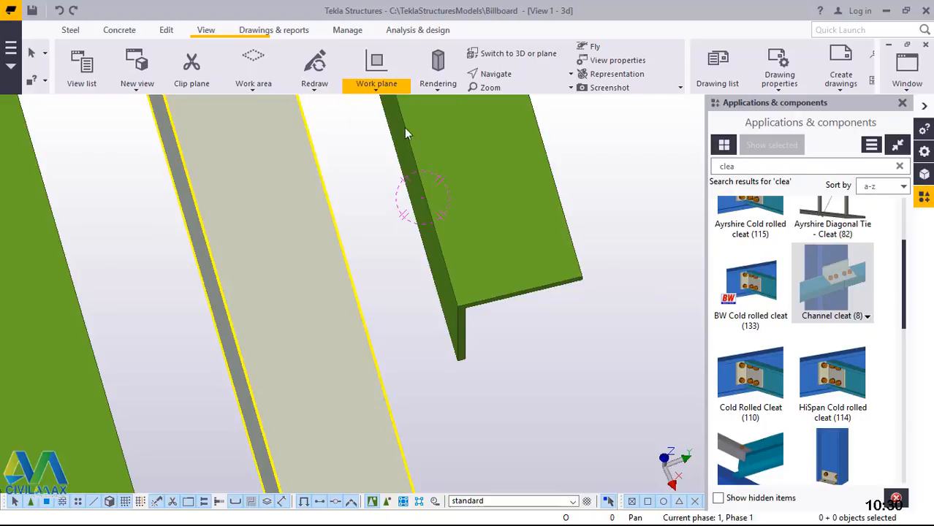
click(472, 318)
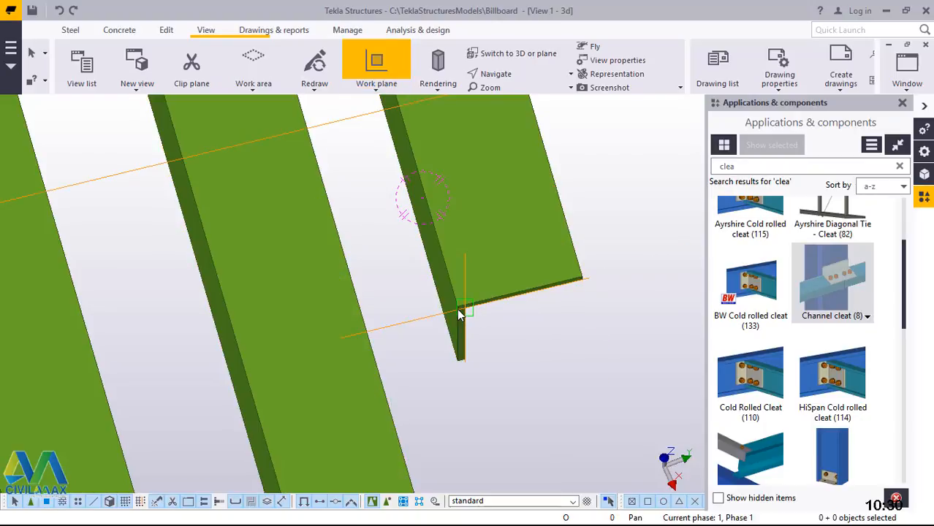
scroll(471, 318, down, 3)
scroll(471, 318, up, 4)
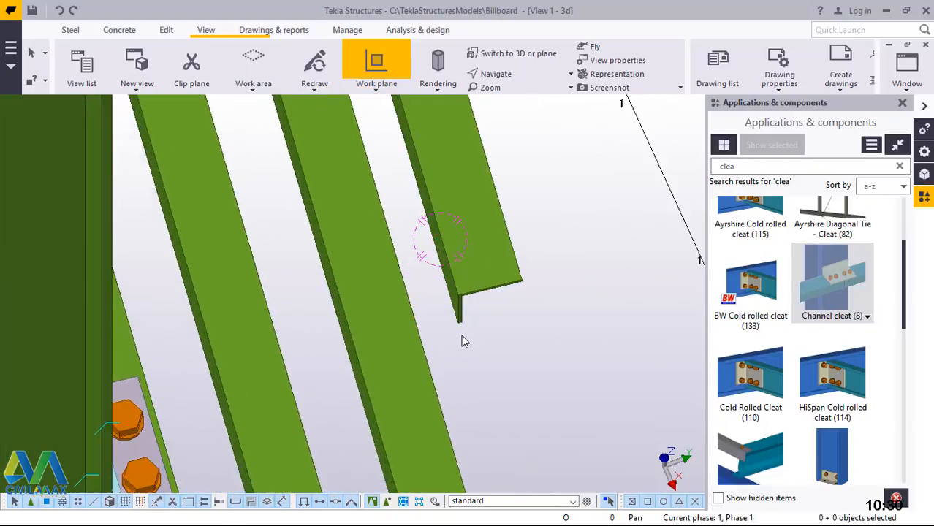
click(462, 310)
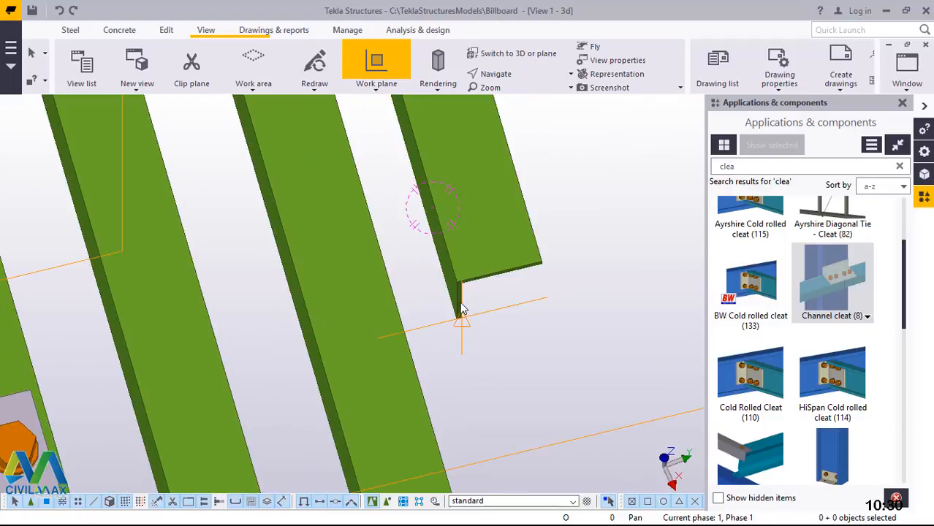
right_click(572, 187)
click(598, 195)
Step: Rotate the 3D view around the upper angle beam's free end to examine its L-shaped end face
scroll(377, 292, down, 5)
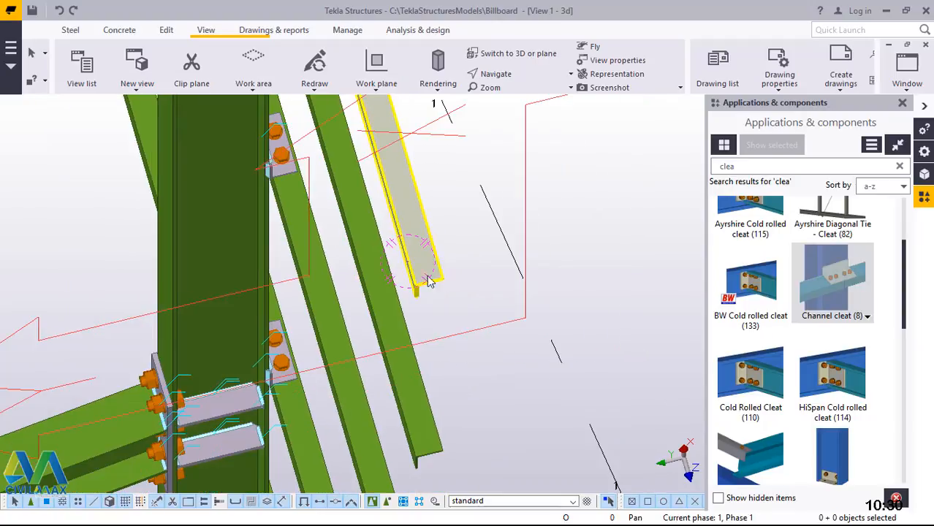
click(502, 76)
click(502, 97)
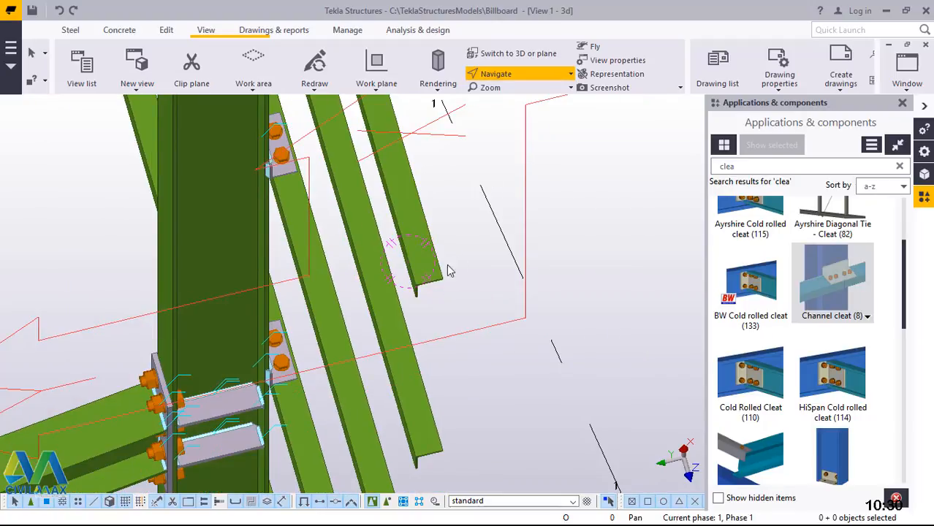
mouse_move(424, 275)
mouse_down()
mouse_move(302, 236)
mouse_move(267, 202)
mouse_move(183, 188)
mouse_up()
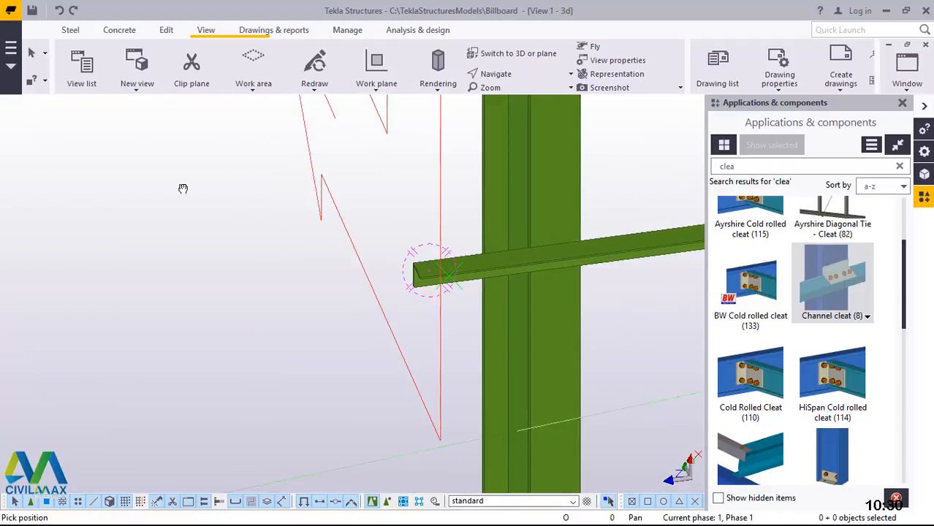
scroll(415, 272, up, 2)
drag(415, 272, 367, 192)
right_click(369, 193)
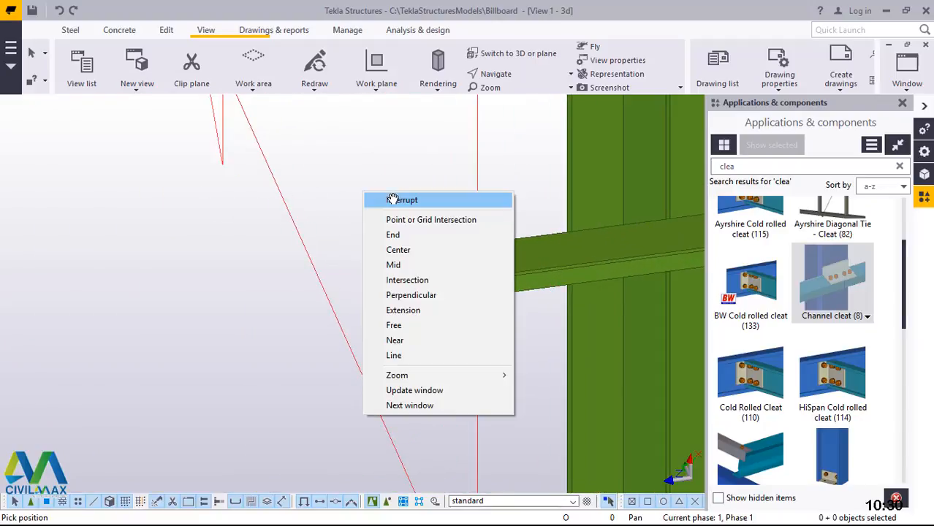
click(399, 199)
Step: Create a 3350 mm vertical steel beam from the midpoint of the top angle's end edge to the matching point on the lowest angle
click(73, 29)
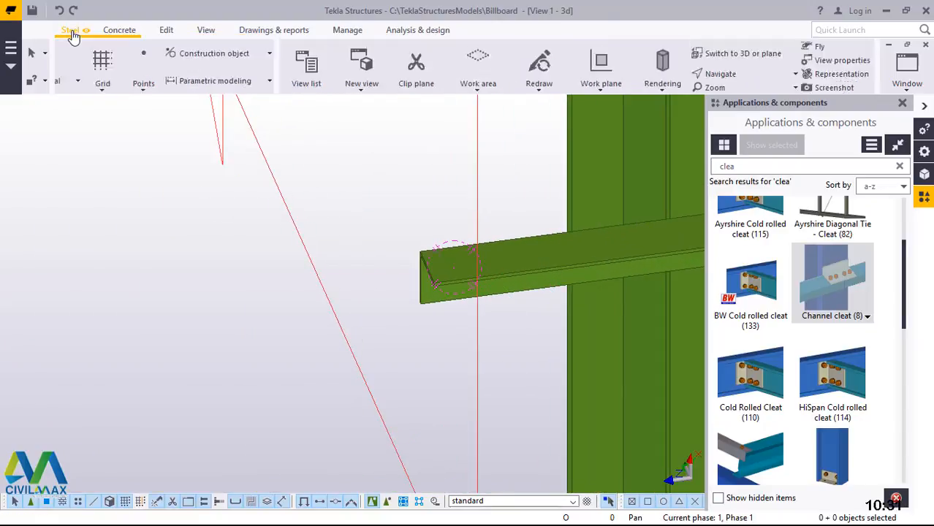
click(115, 85)
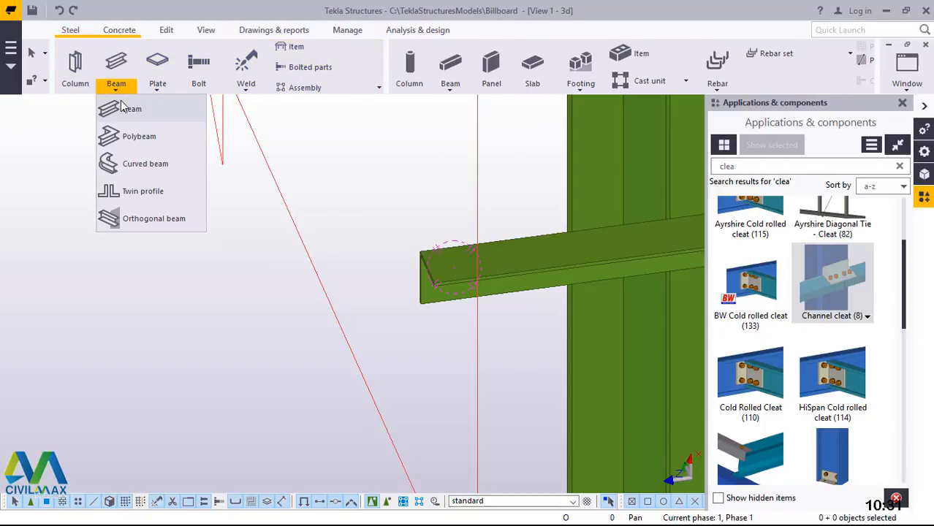
click(128, 108)
scroll(413, 270, up, 3)
scroll(442, 265, up, 4)
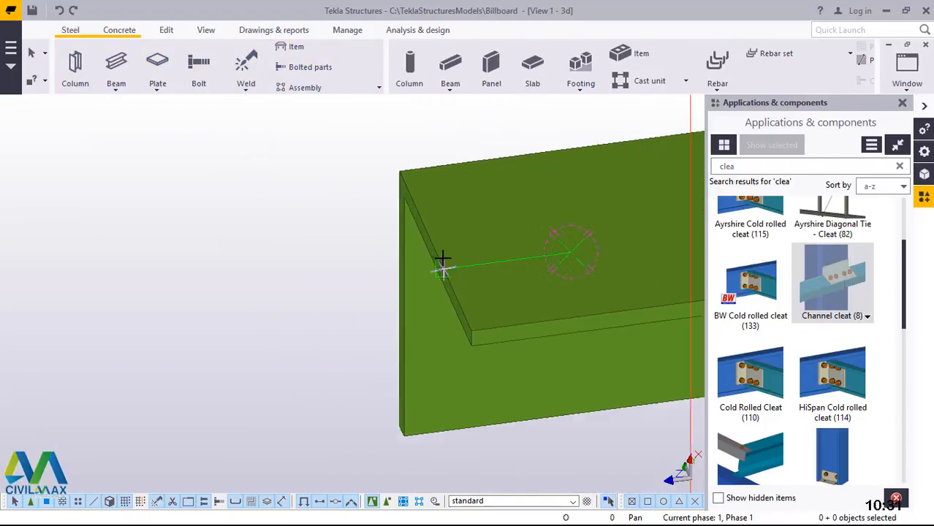
click(430, 247)
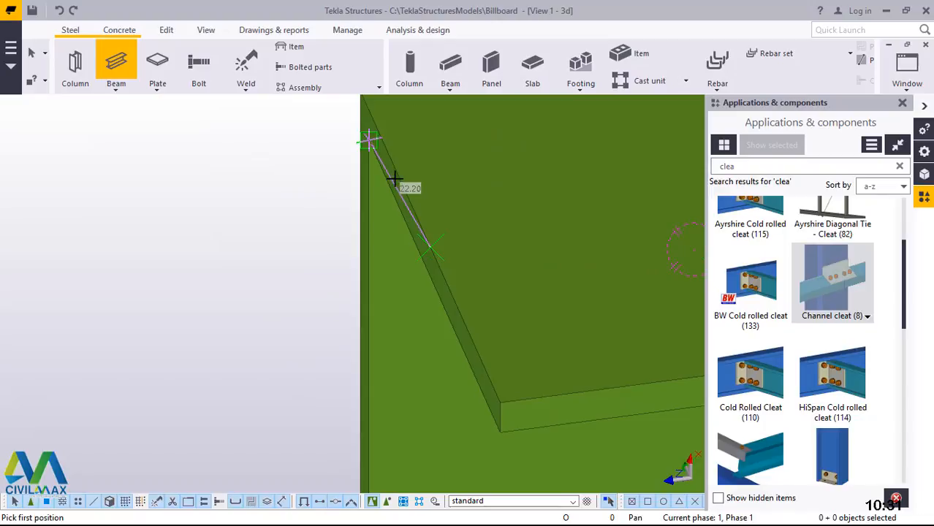
scroll(411, 171, down, 4)
scroll(409, 170, down, 3)
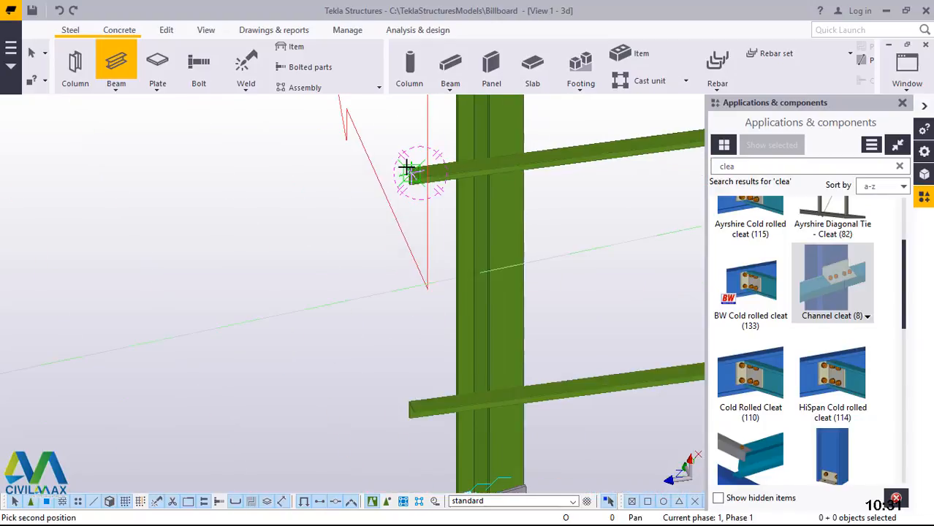
scroll(407, 168, down, 2)
scroll(428, 388, up, 2)
scroll(406, 459, up, 1)
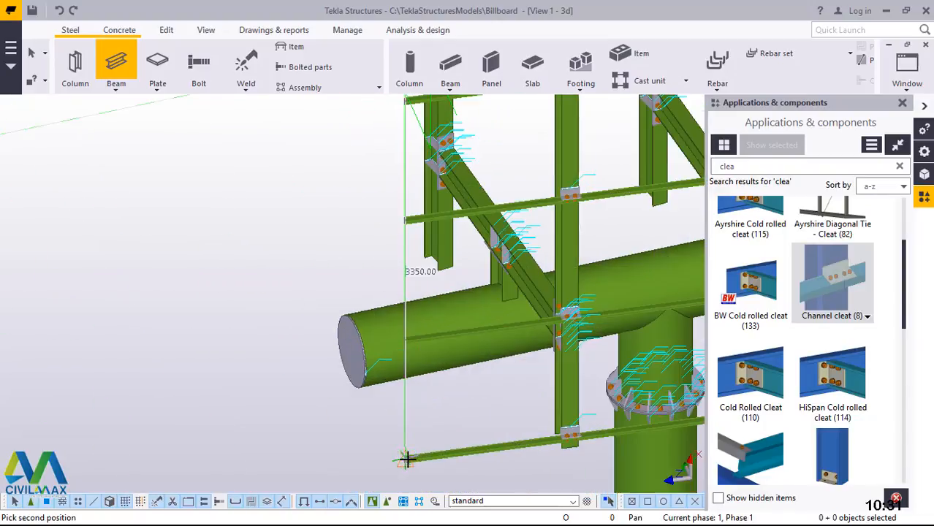
scroll(407, 468, up, 5)
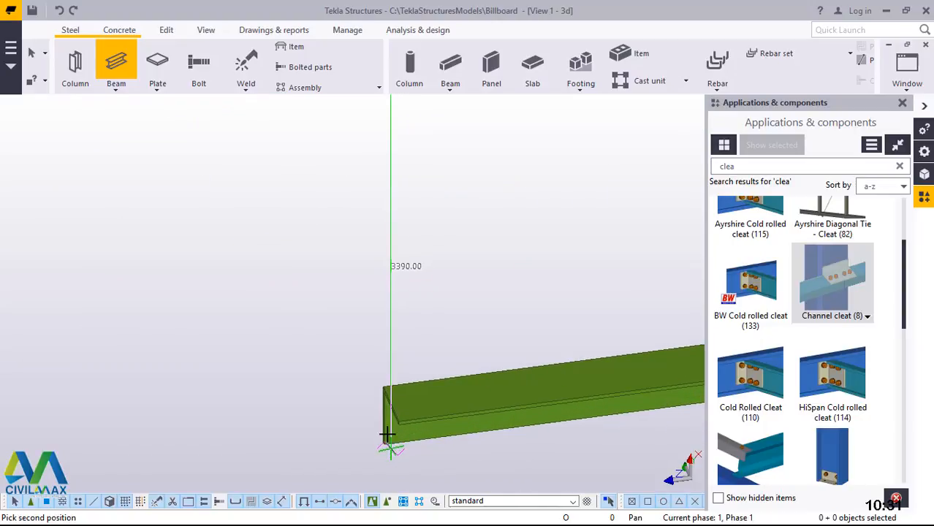
scroll(393, 339, up, 3)
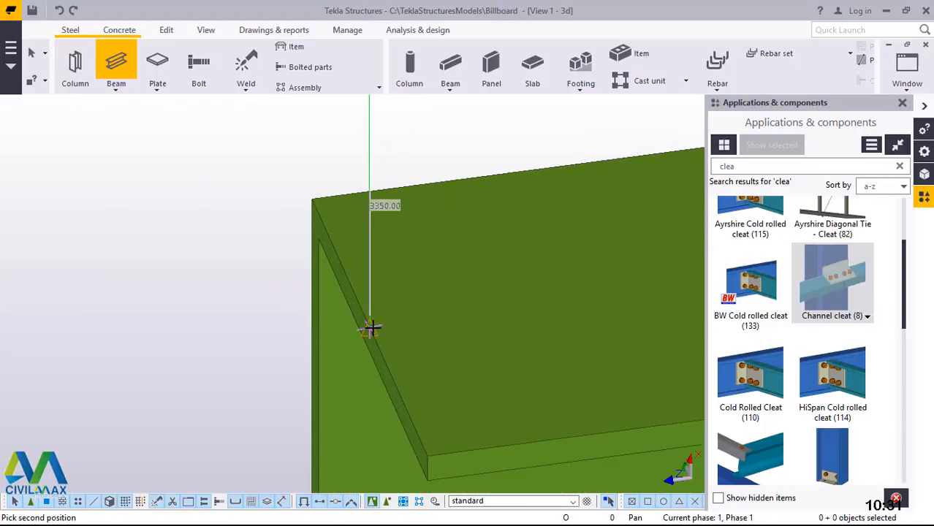
click(370, 329)
scroll(387, 345, down, 4)
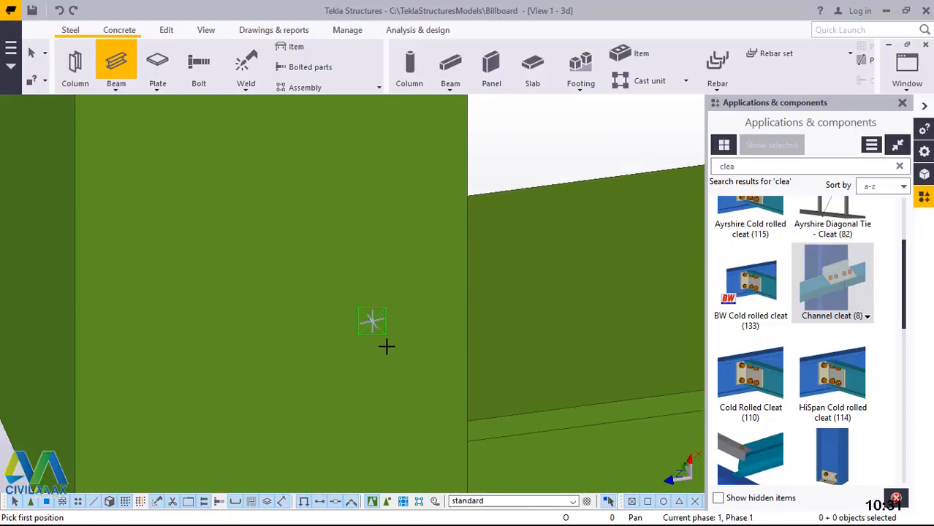
right_click(443, 202)
click(477, 211)
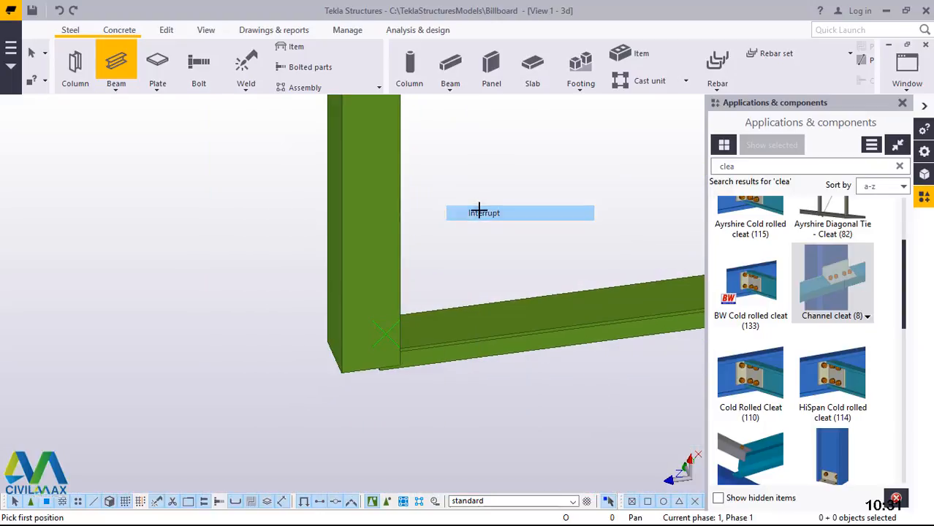
Step: Rotate the 3D view around the new vertical beam's lower end and examine its upper end against the angle beams
click(211, 34)
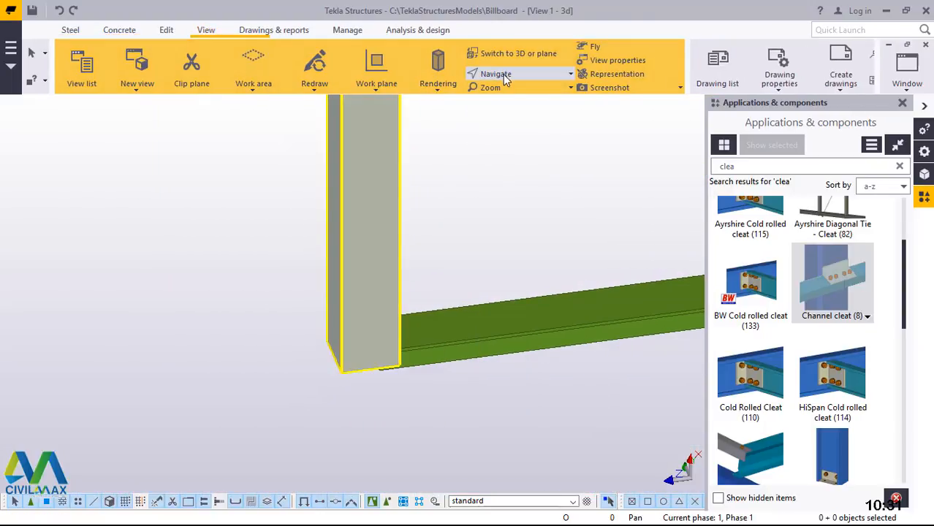
click(502, 75)
click(518, 98)
click(367, 339)
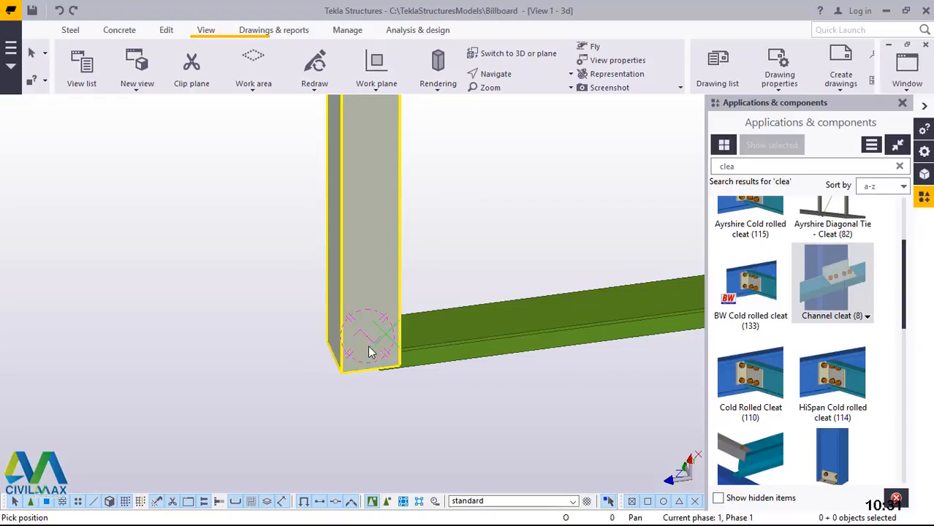
drag(371, 350, 464, 378)
drag(556, 391, 615, 404)
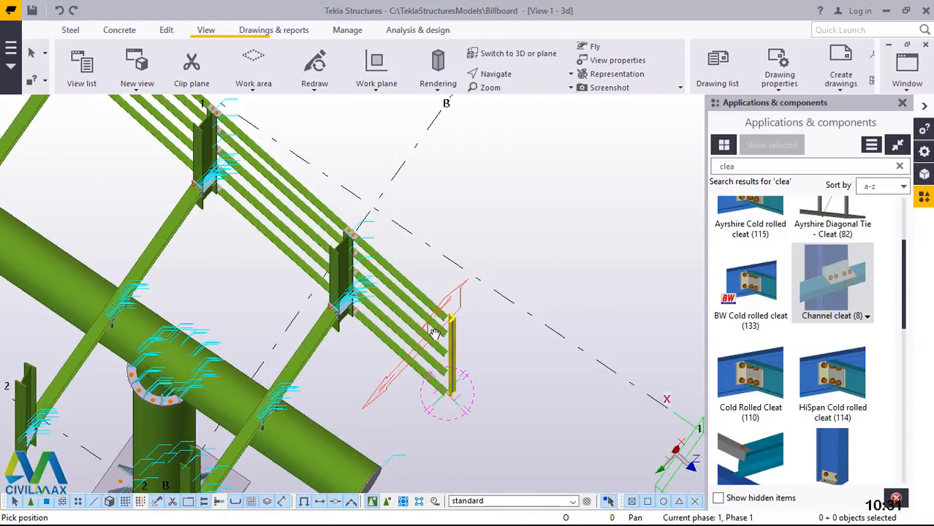
scroll(434, 333, up, 5)
scroll(490, 312, up, 4)
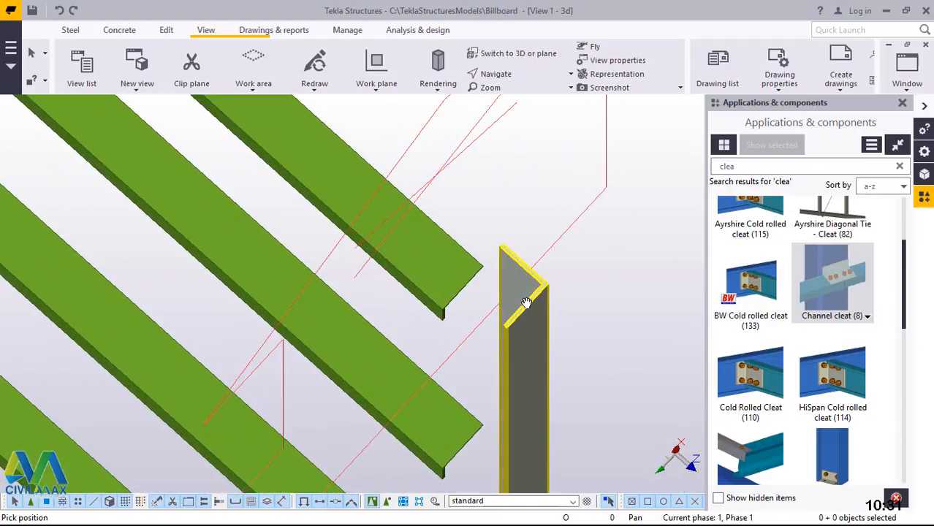
right_click(604, 183)
click(625, 187)
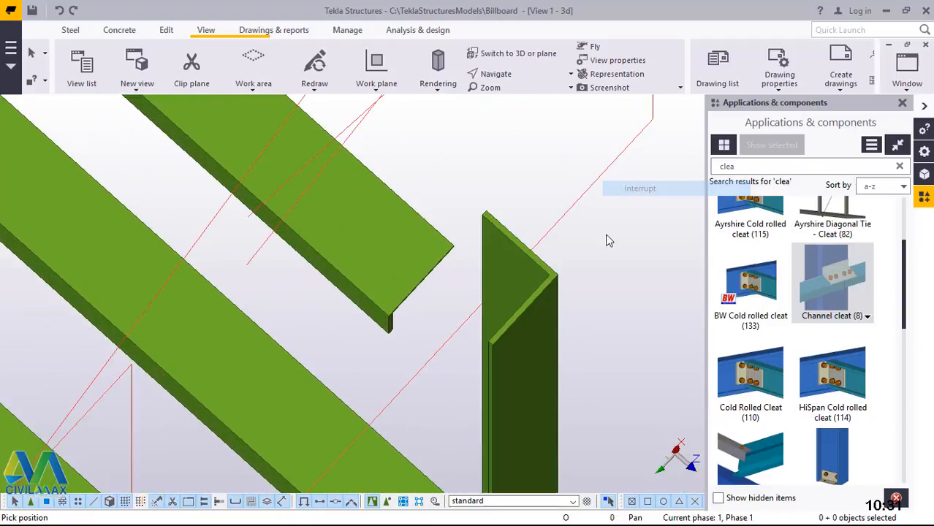
Step: Set the vertical beam's on-plane position to Right and its at-depth position to Behind, modifying the beam with each change
double_click(550, 274)
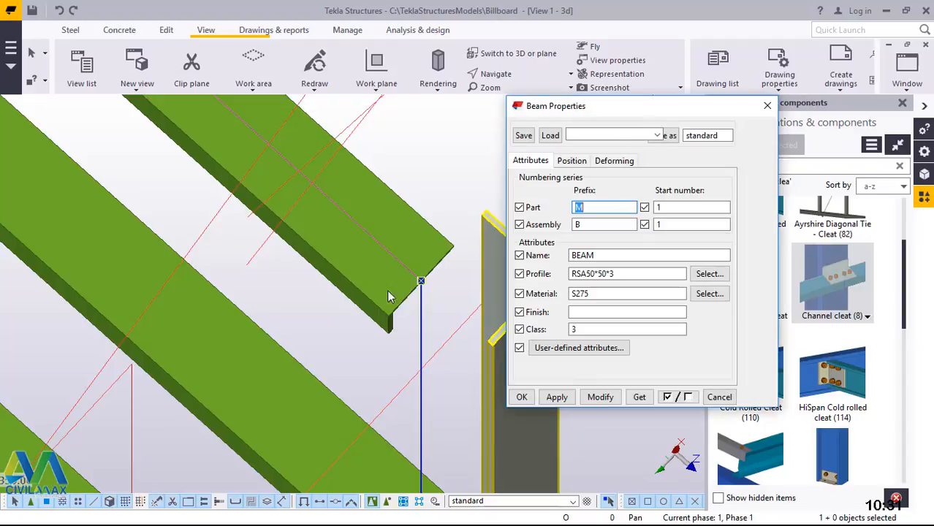
scroll(302, 293, down, 3)
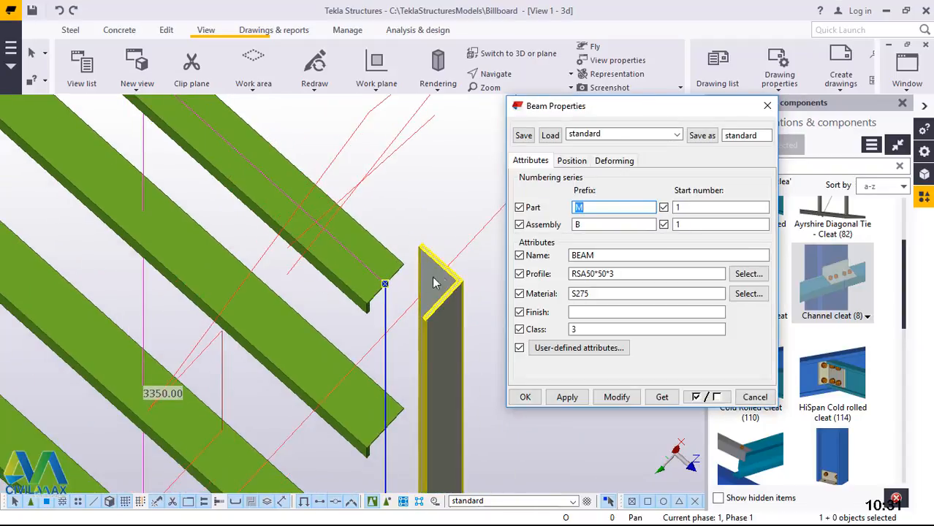
scroll(433, 282, up, 2)
click(578, 163)
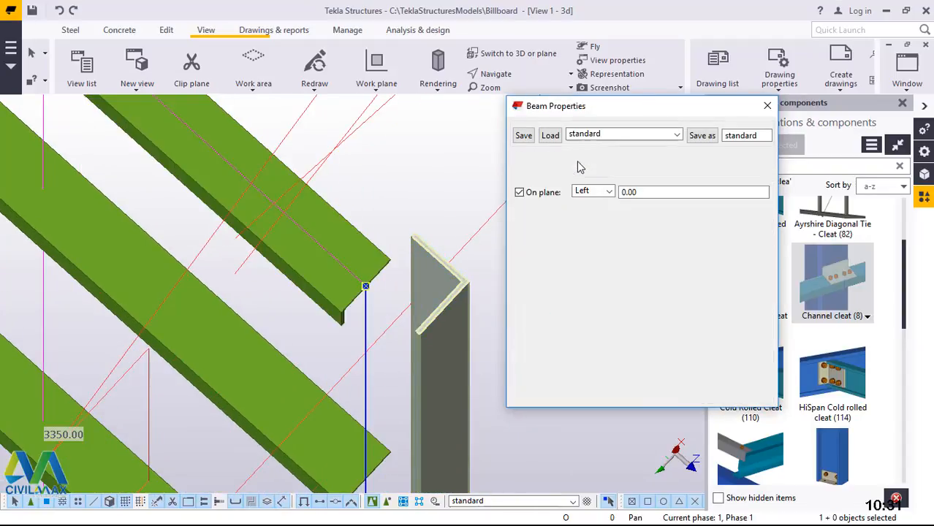
click(609, 192)
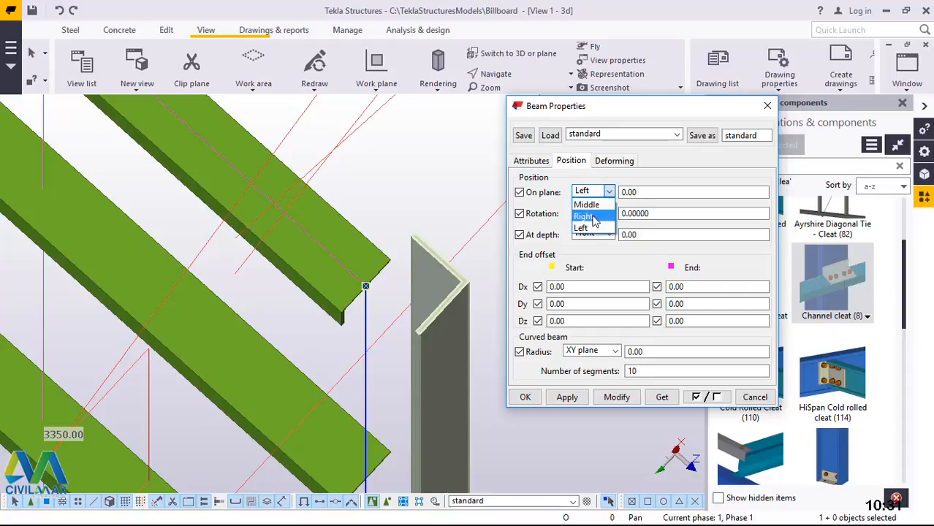
click(584, 216)
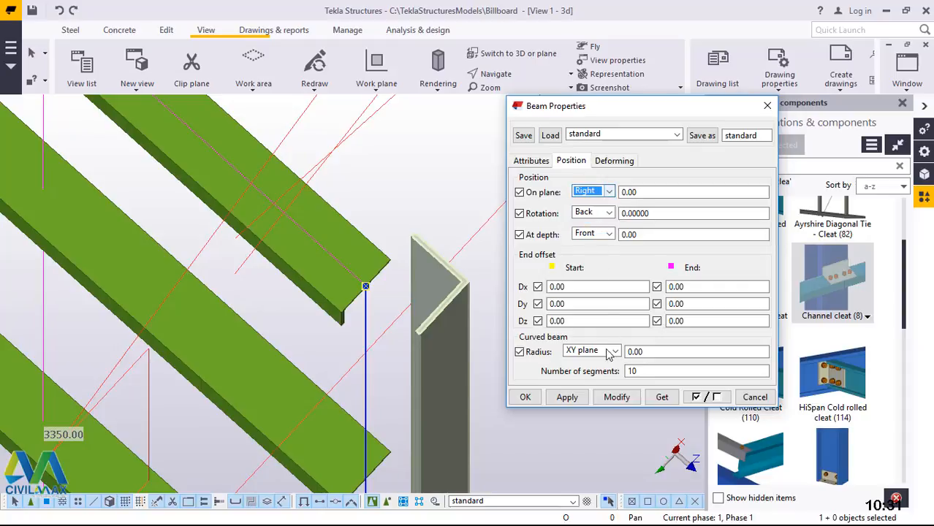
click(616, 399)
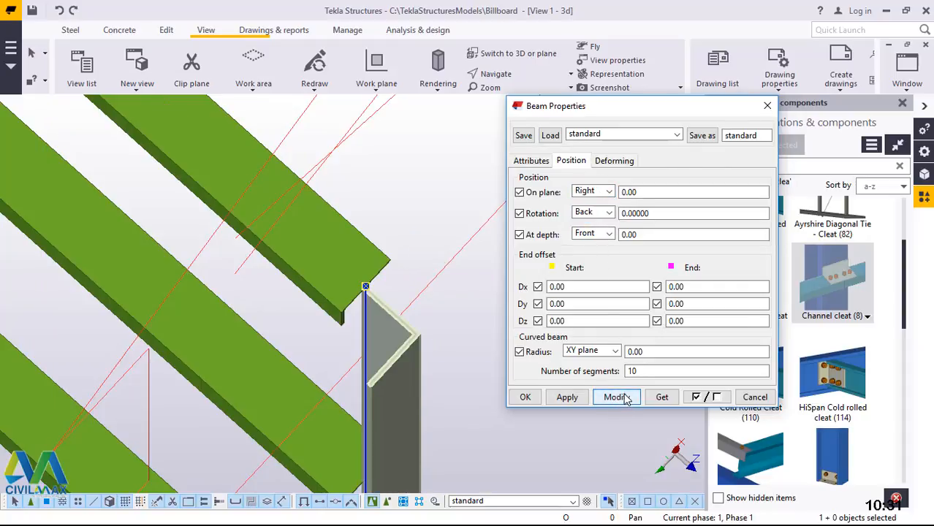
click(607, 233)
click(601, 269)
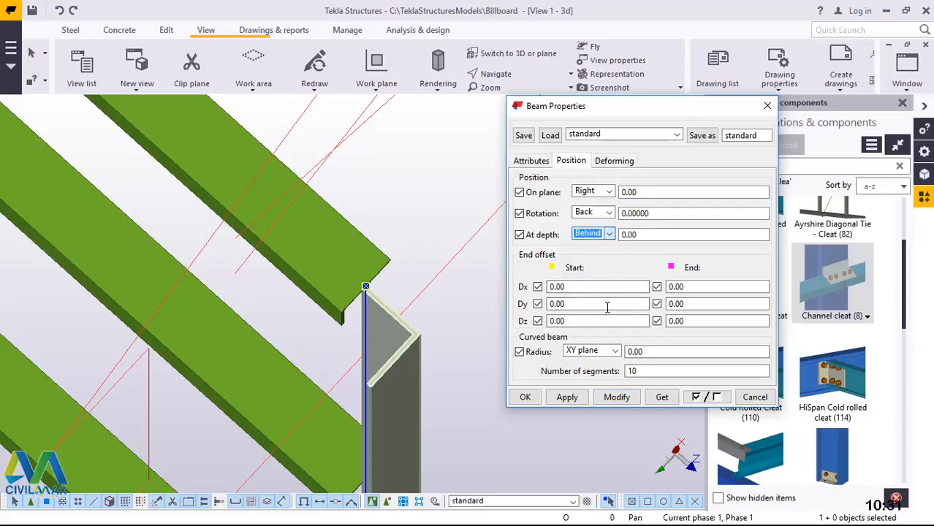
click(616, 399)
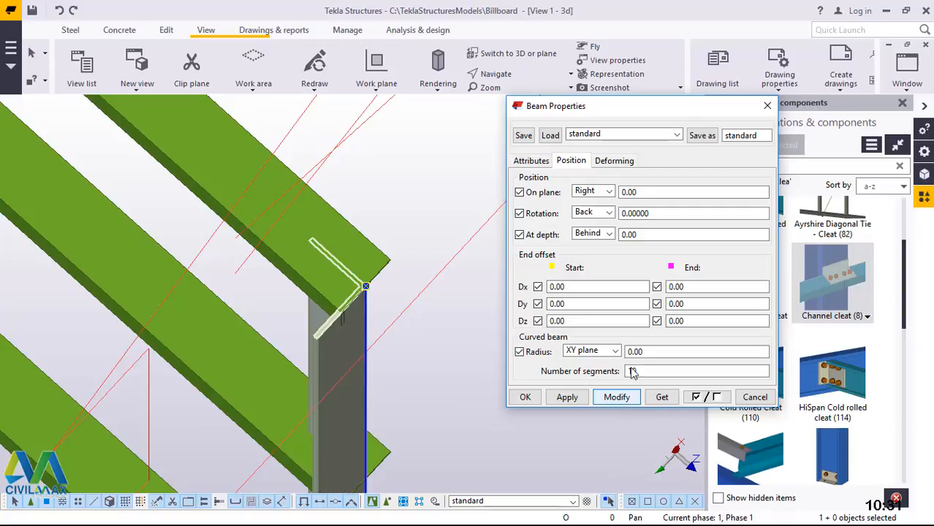
Step: Set the vertical beam's on-plane position to Middle and modify the beam
click(608, 191)
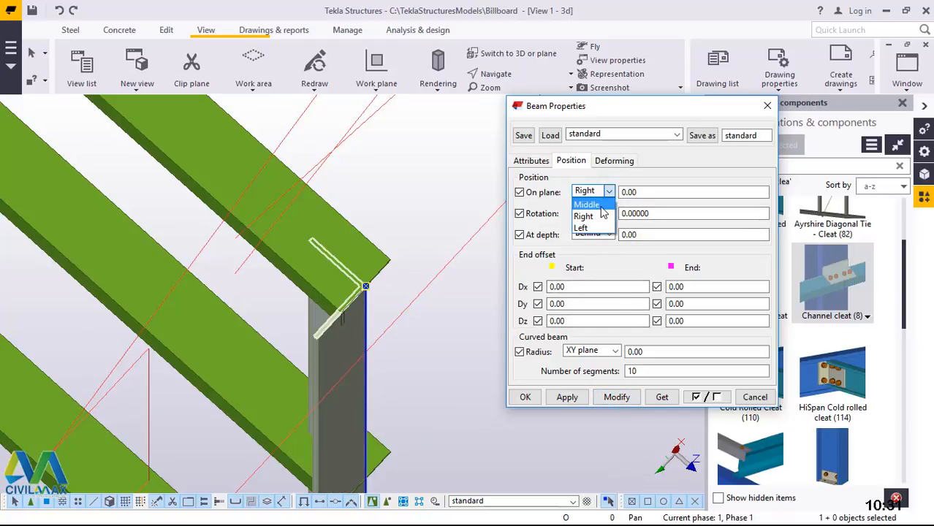
click(599, 206)
click(616, 398)
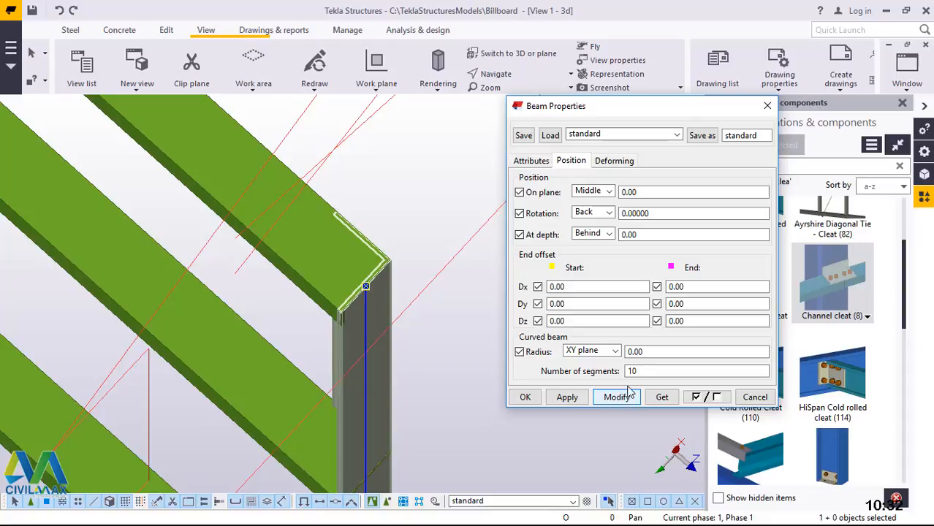
Step: Set the rotation of the selected vertical end angle to Top and apply it to the model
click(603, 213)
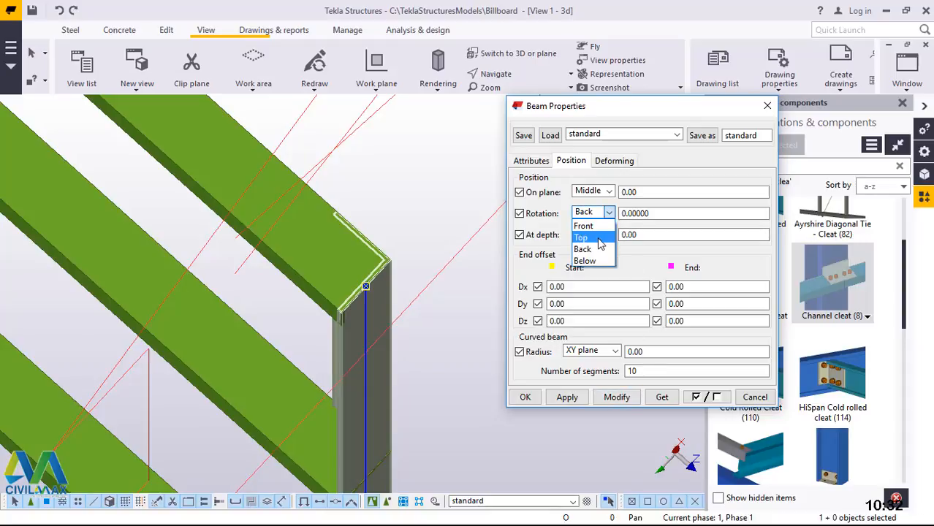
click(583, 238)
click(617, 398)
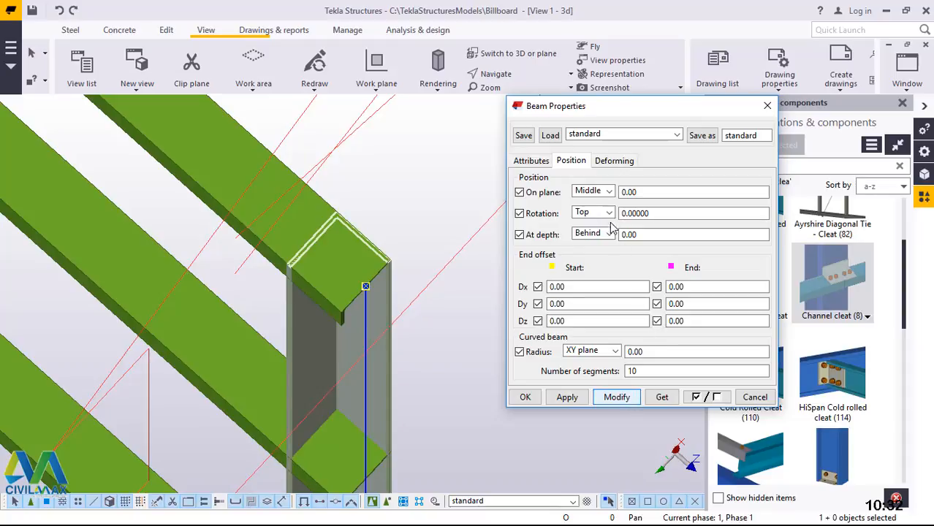
Step: Try the on-plane position Left on the vertical end angle, and undo it
click(609, 191)
click(587, 213)
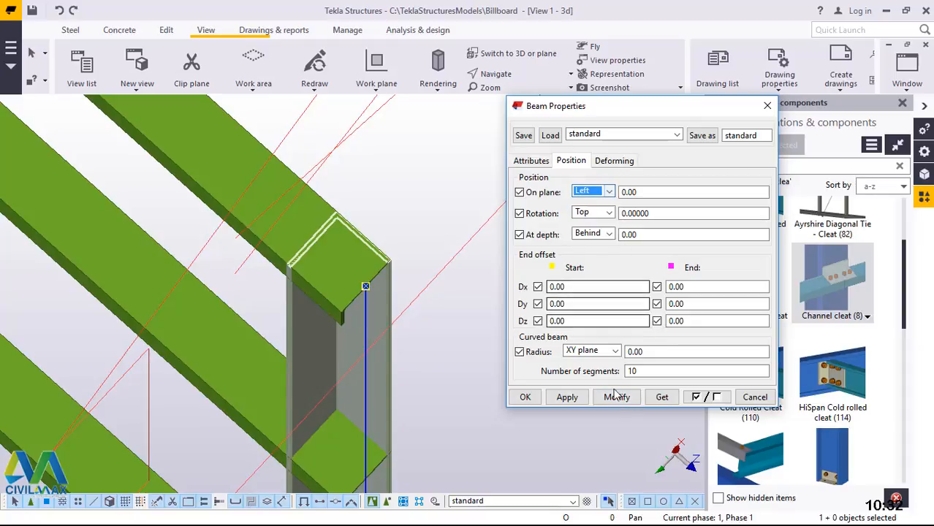
click(616, 396)
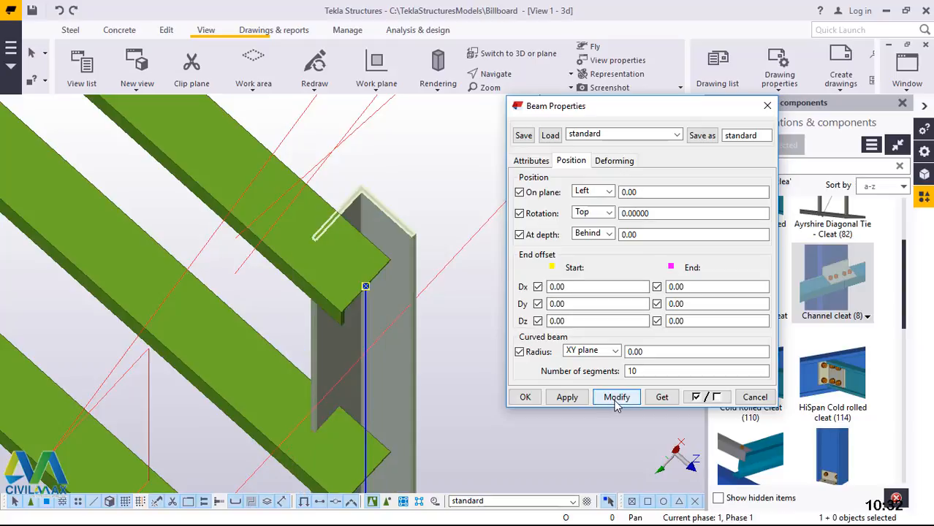
click(59, 10)
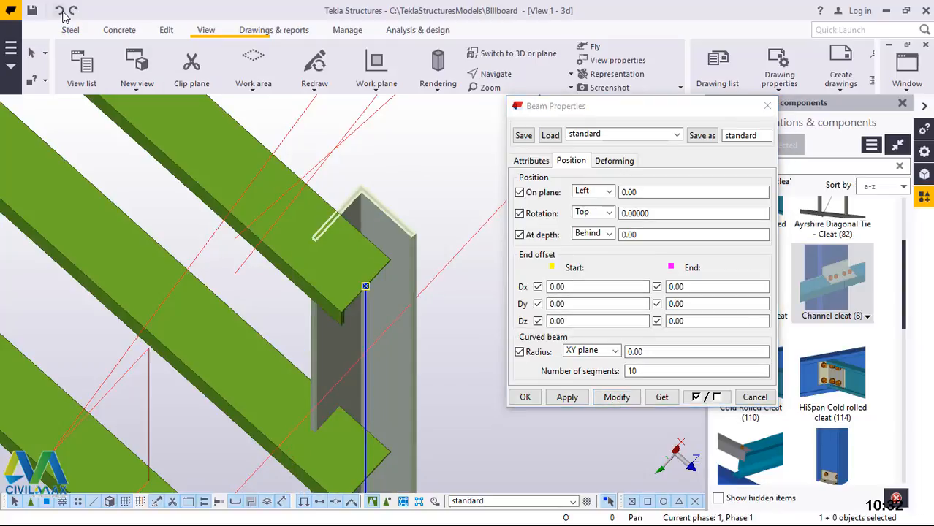
Step: Try the vertical end angle with on-plane position Left and depth Behind, and undo the modification
click(609, 233)
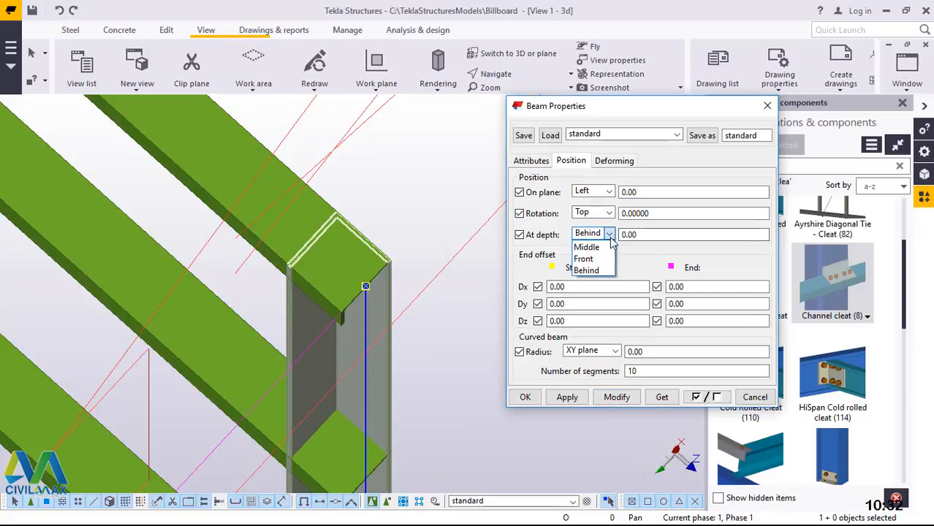
click(591, 269)
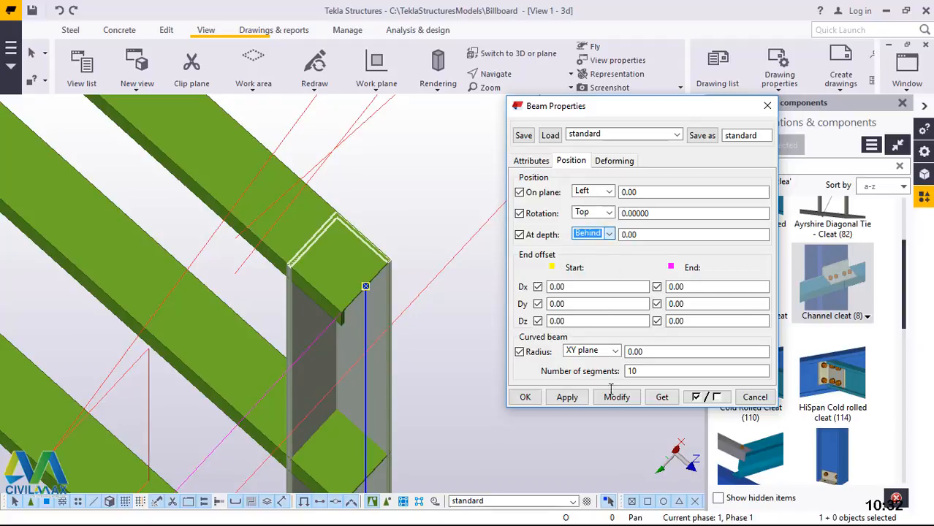
click(616, 400)
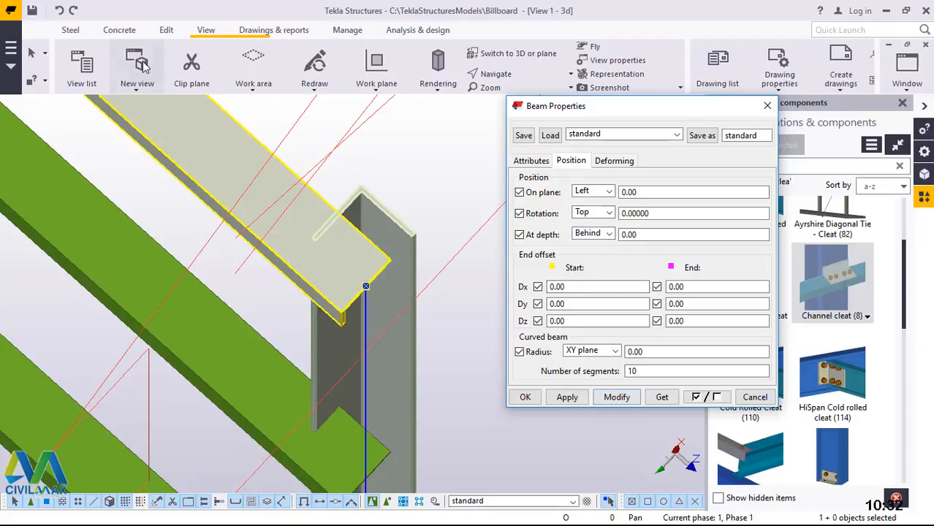
click(57, 12)
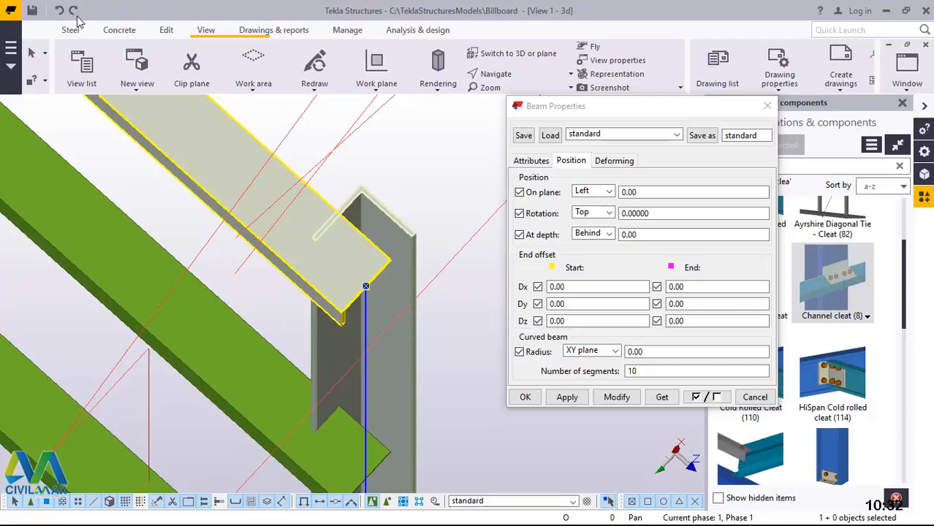
click(60, 11)
Step: Try the vertical end angle with on-plane position Left and depth Middle, and undo the modification
scroll(313, 180, down, 7)
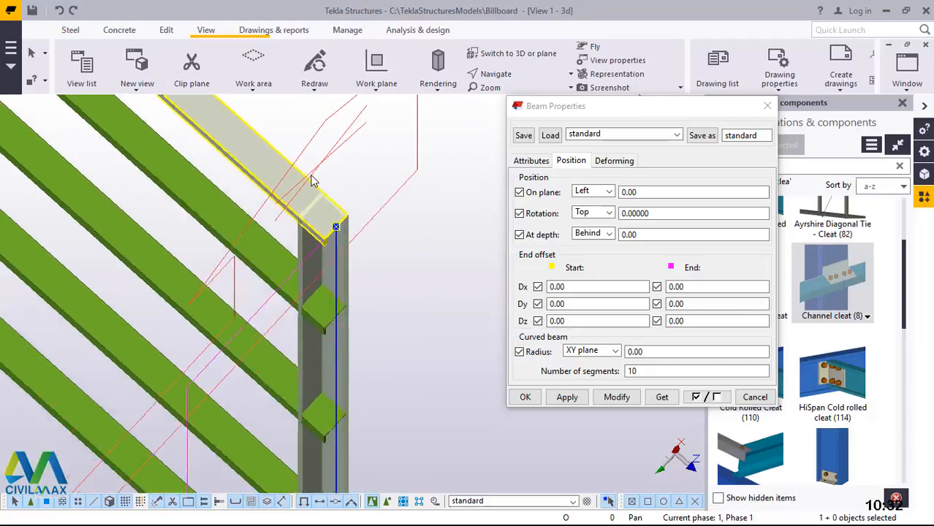
scroll(313, 183, up, 4)
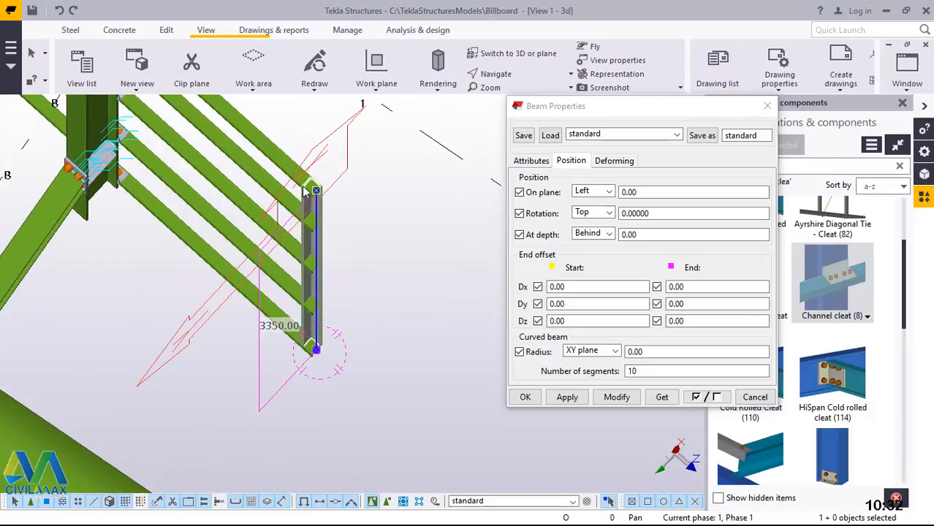
scroll(313, 184, up, 5)
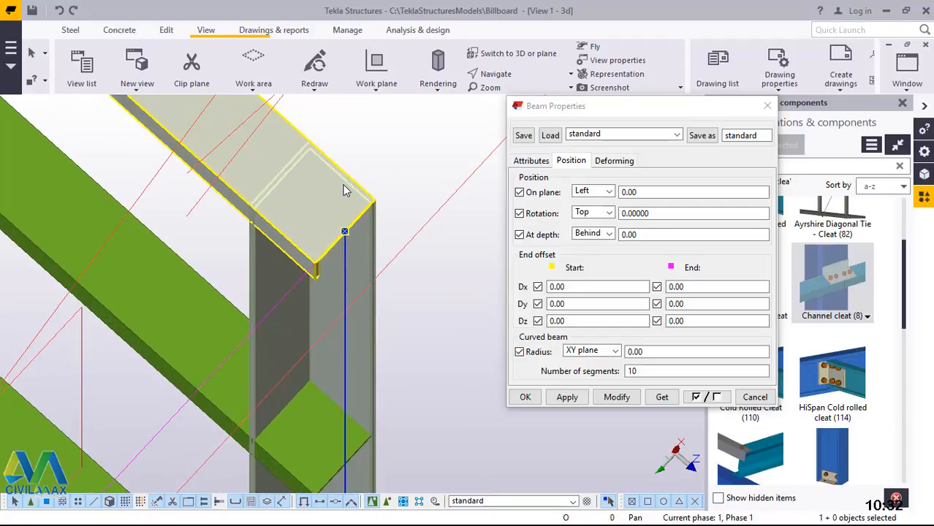
click(609, 234)
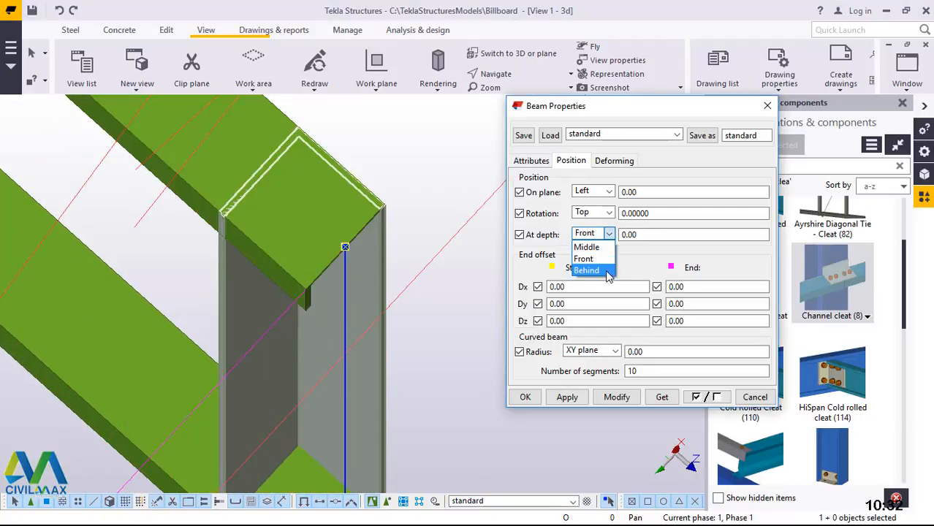
click(589, 249)
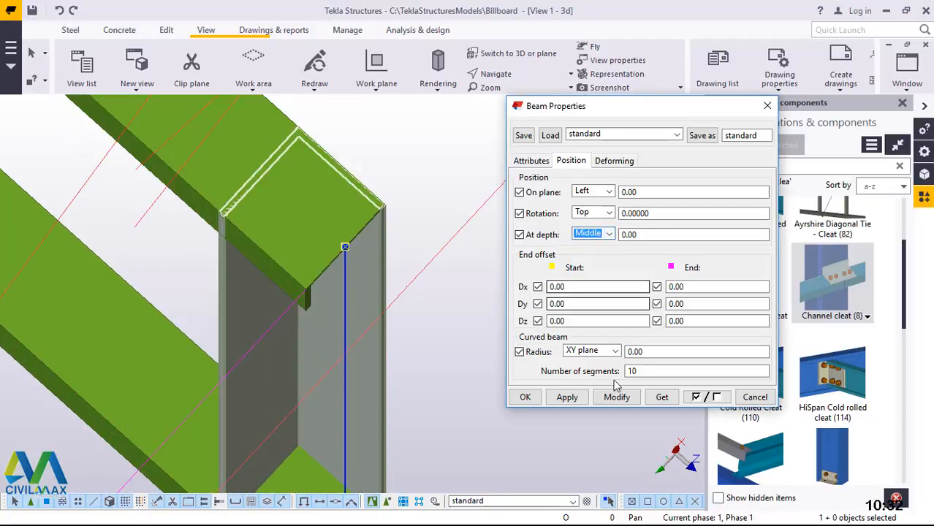
click(617, 397)
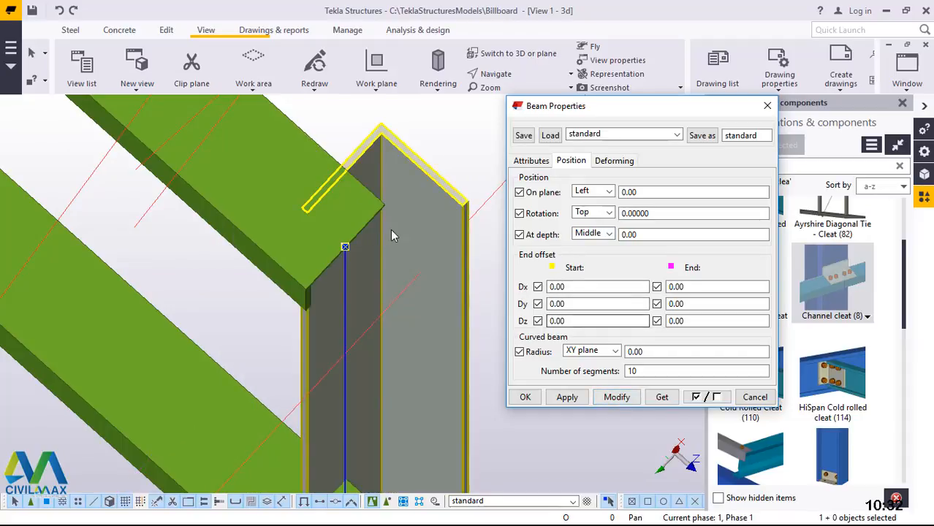
click(59, 11)
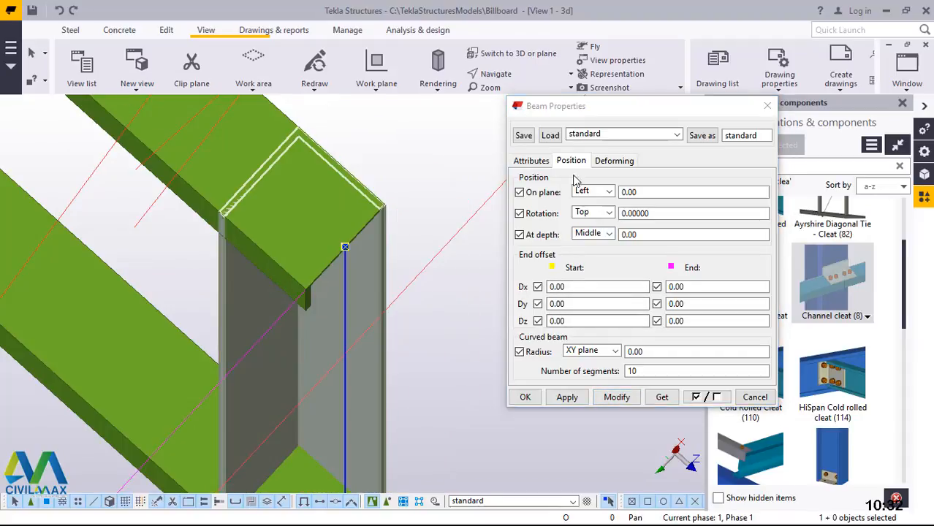
Step: Try the on-plane position Right on the vertical end angle, first with depth Middle and again with depth Behind
click(609, 191)
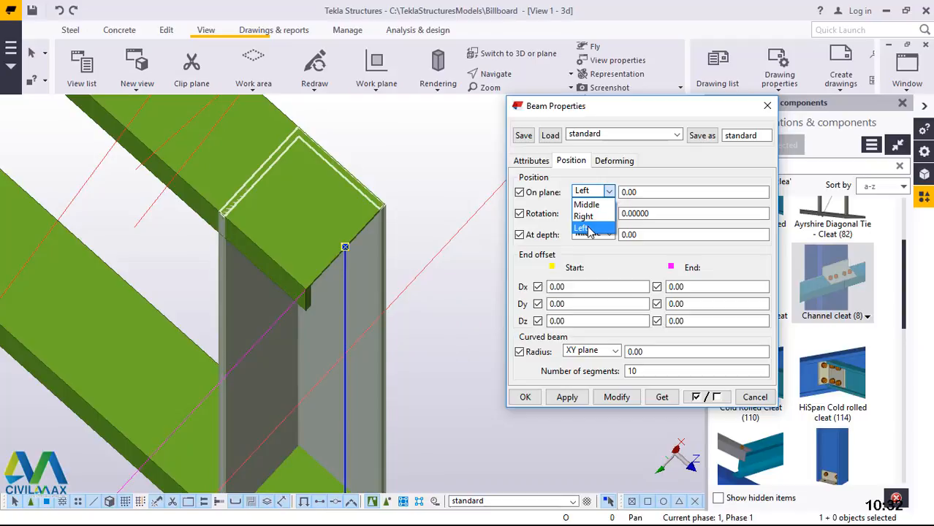
click(584, 216)
click(616, 397)
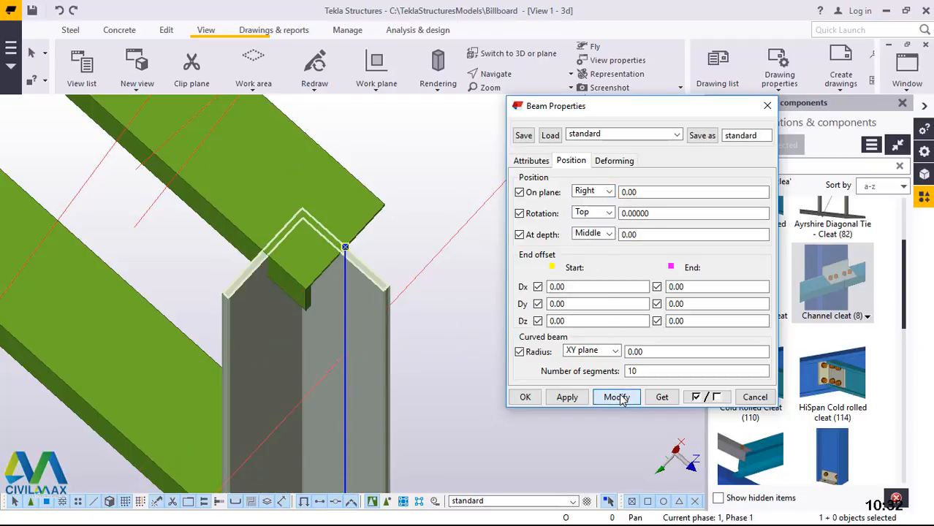
click(609, 234)
click(587, 270)
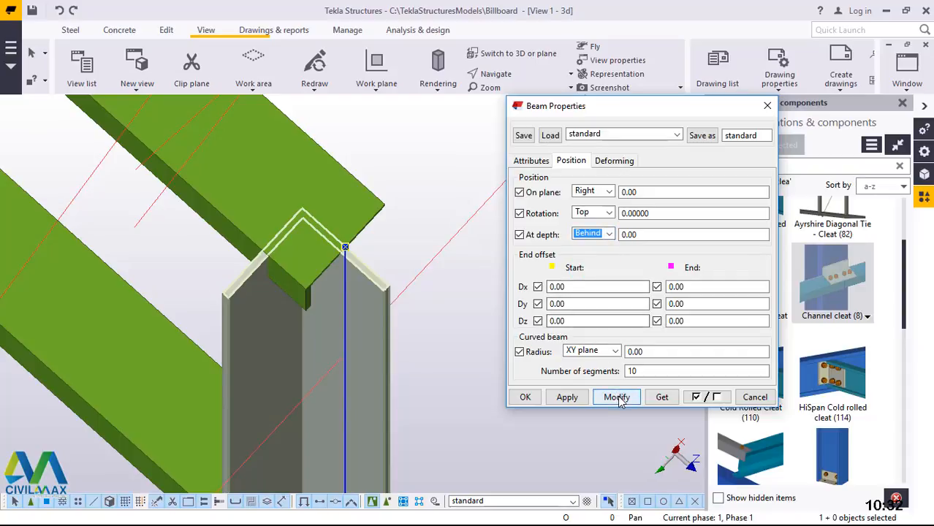
click(616, 397)
Step: Set the vertical end angle's depth to Front and its on-plane position to Middle, modifying the part and accepting the properties
click(607, 234)
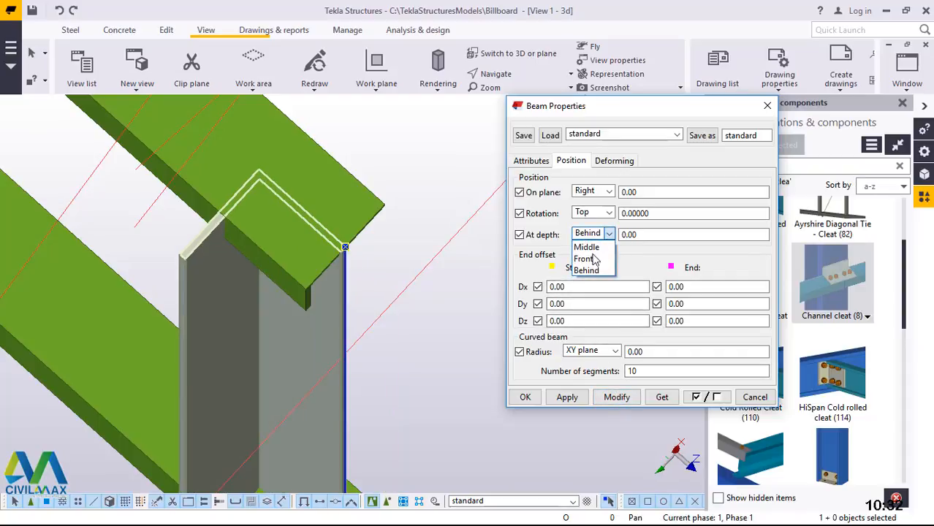
click(587, 256)
click(624, 399)
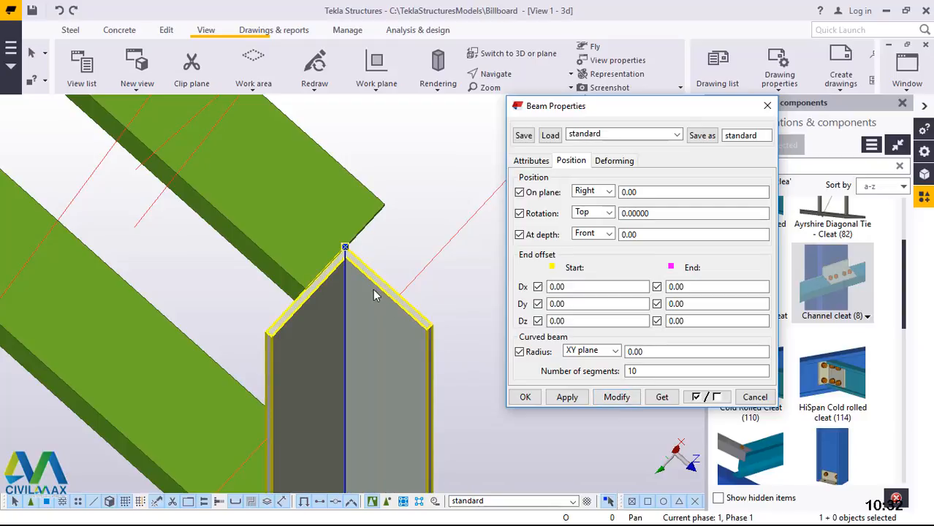
click(609, 193)
click(602, 205)
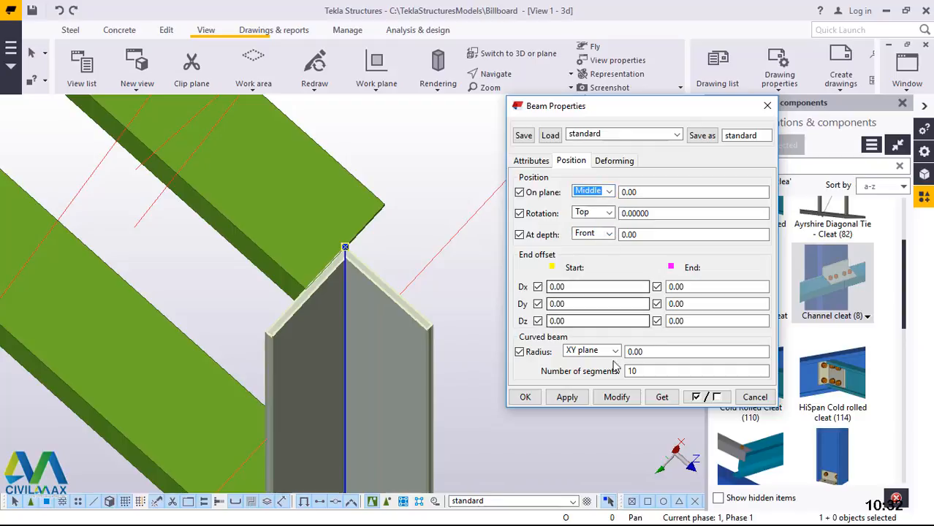
click(617, 399)
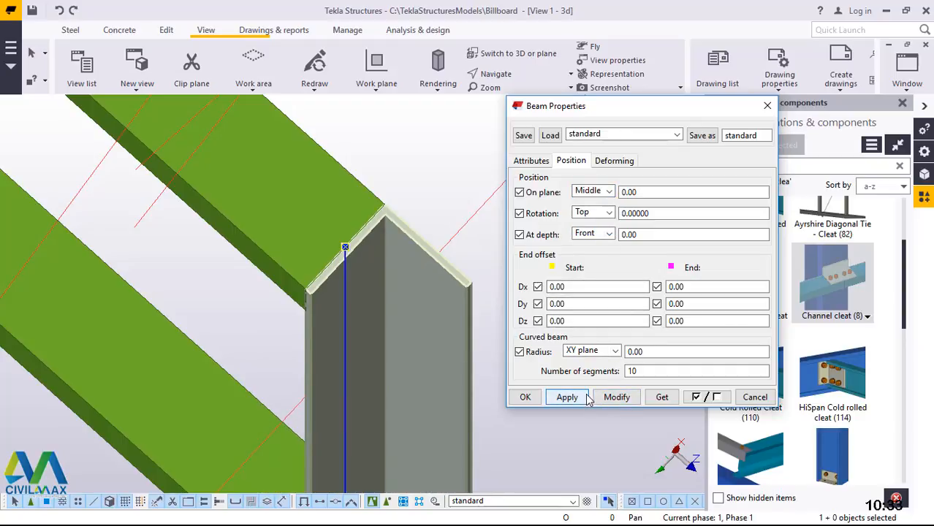
click(526, 397)
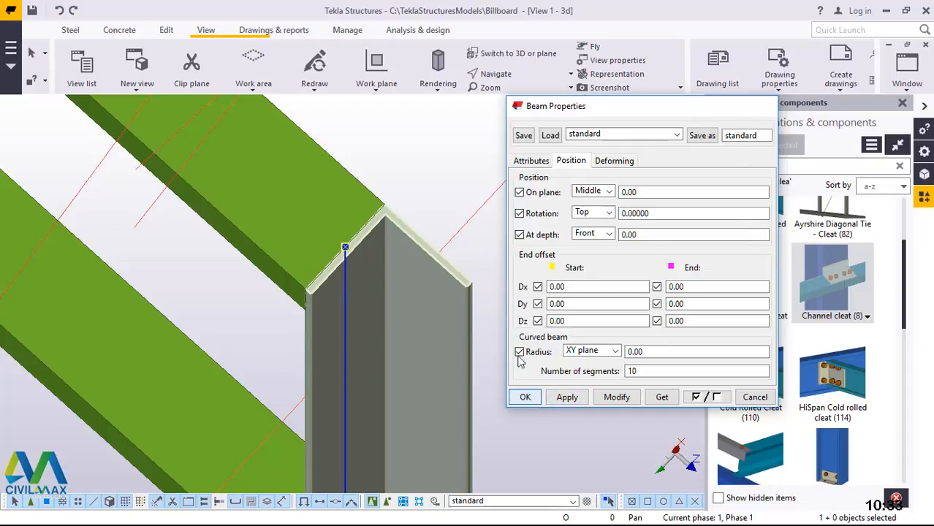
Step: Examine the lower end of the vertical angle where it meets the lowest horizontal angle, including from the opposite side
scroll(469, 171, down, 2)
scroll(384, 217, down, 4)
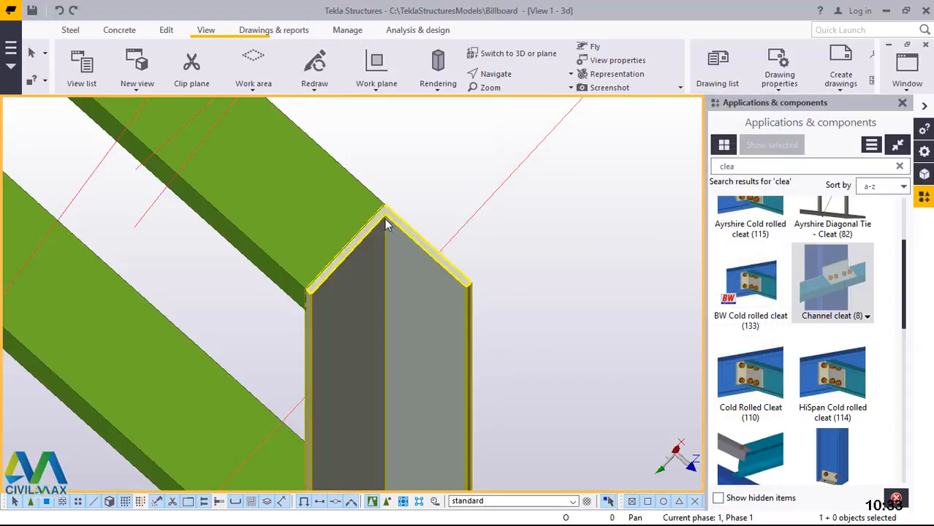
scroll(378, 223, down, 3)
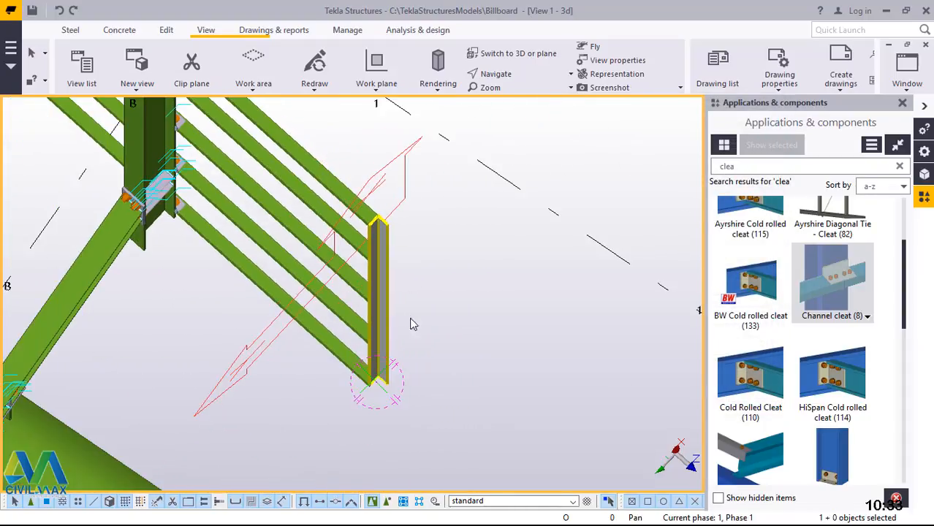
scroll(373, 393, up, 4)
scroll(372, 389, up, 2)
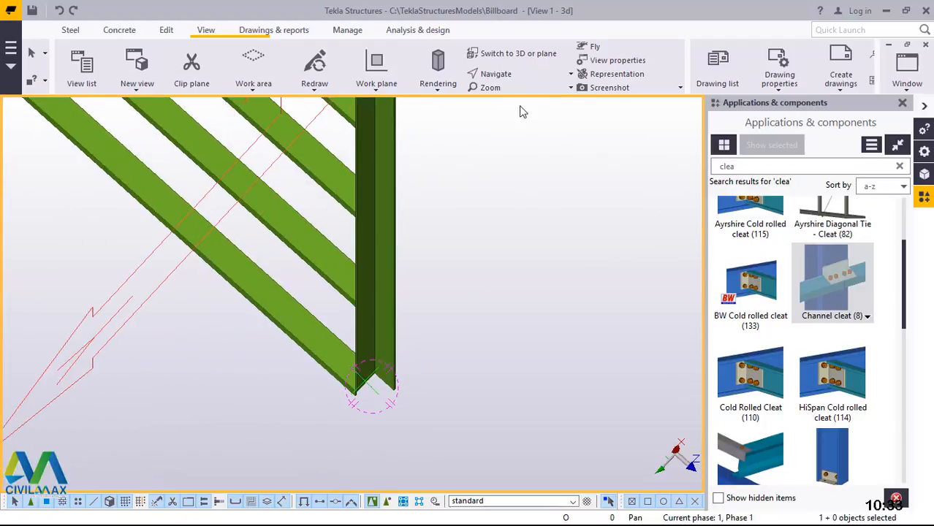
click(511, 74)
click(516, 95)
drag(371, 381, 100, 309)
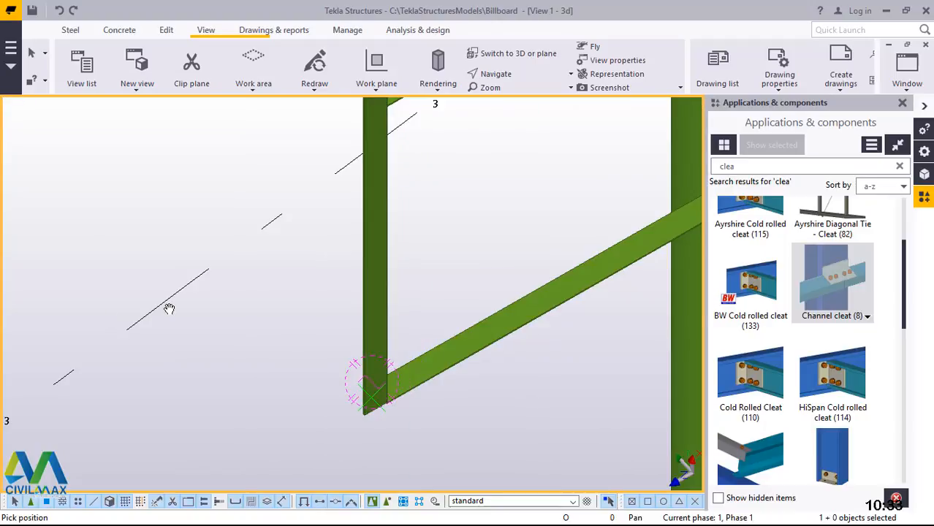
scroll(176, 307, down, 3)
drag(306, 359, 96, 240)
scroll(266, 400, up, 5)
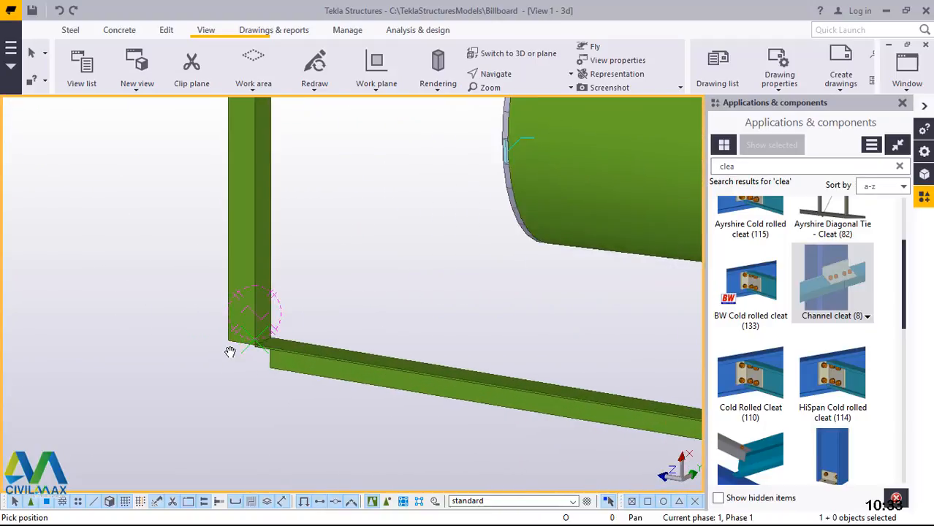
scroll(253, 347, up, 1)
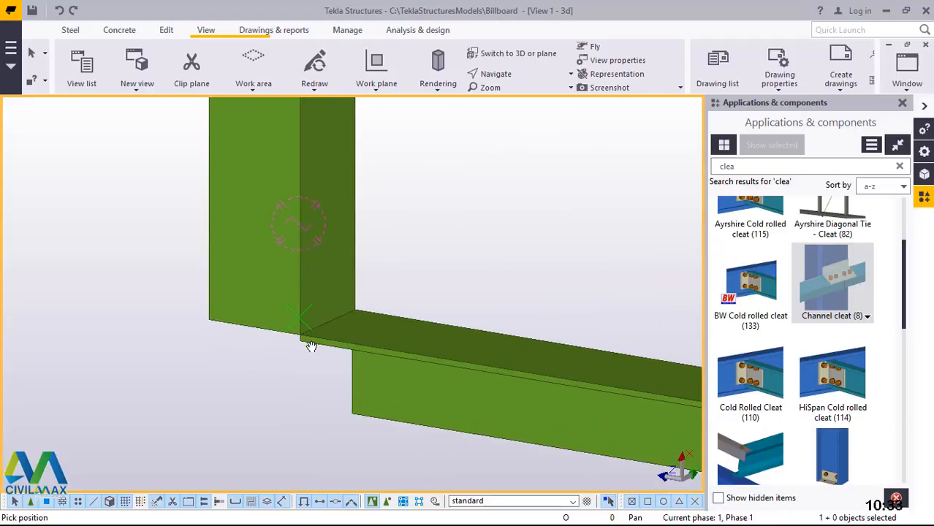
right_click(433, 157)
click(459, 167)
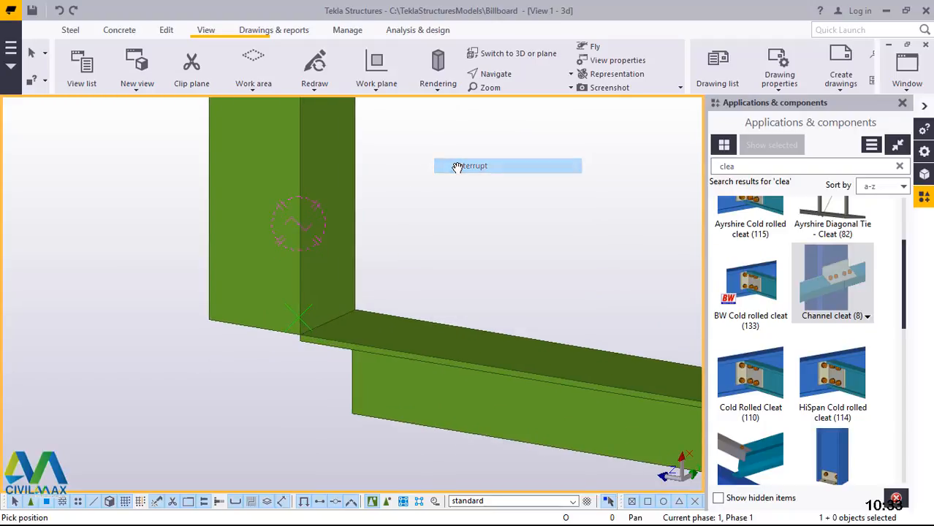
Step: Set the vertical angle's Dx offset at its End point to 50 and apply it to the part
scroll(317, 346, up, 1)
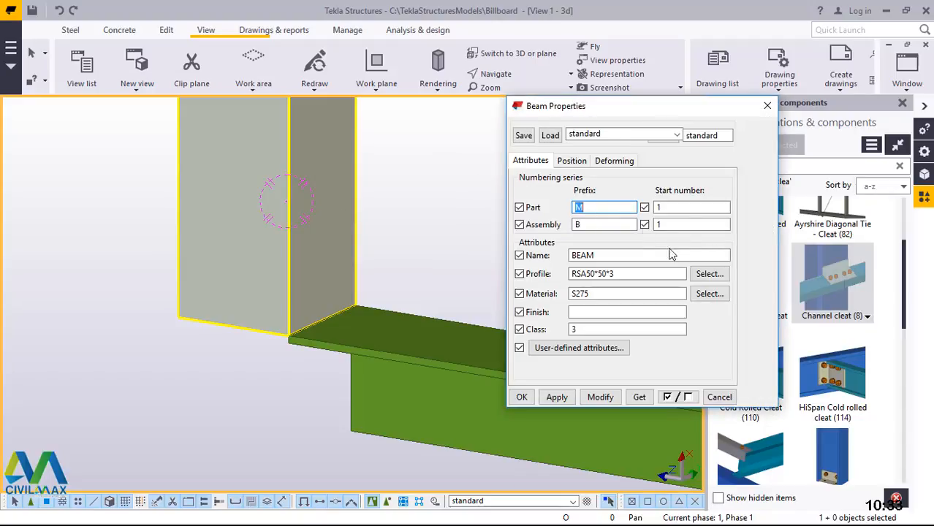
click(572, 161)
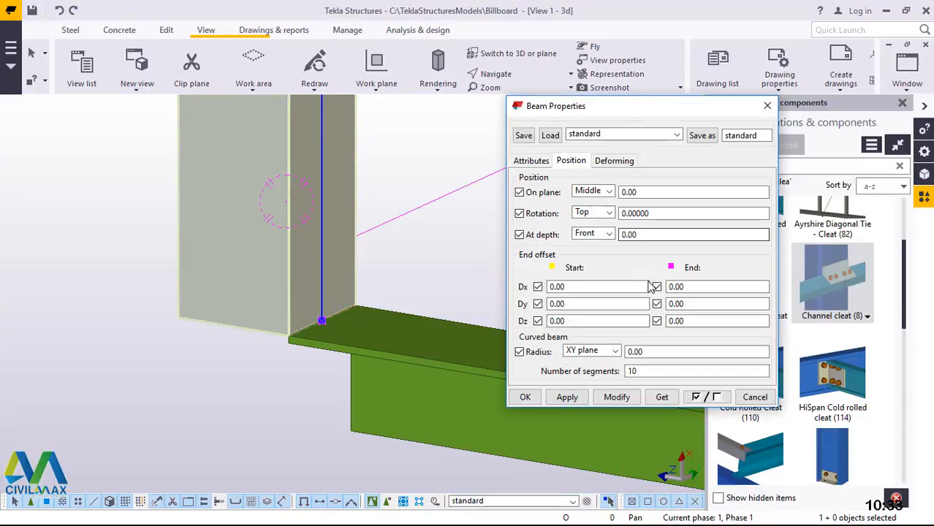
drag(704, 286, 667, 287)
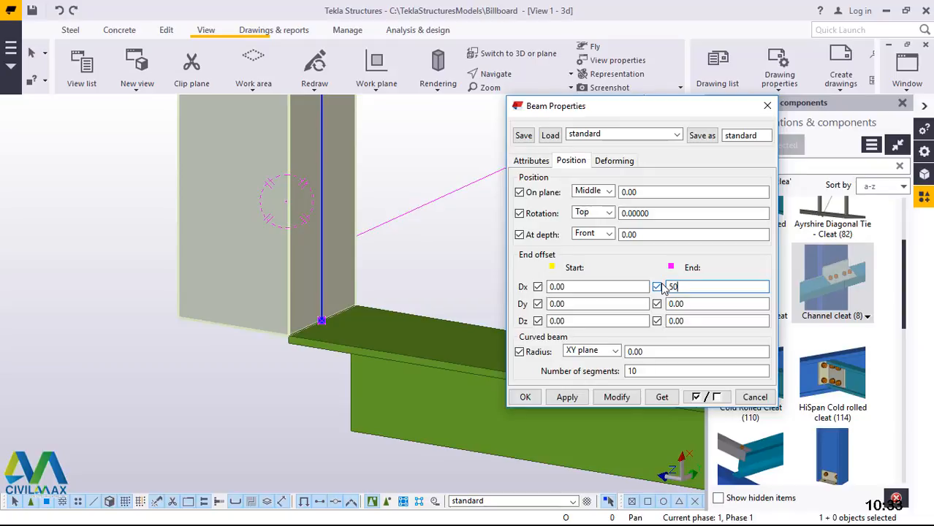
click(623, 401)
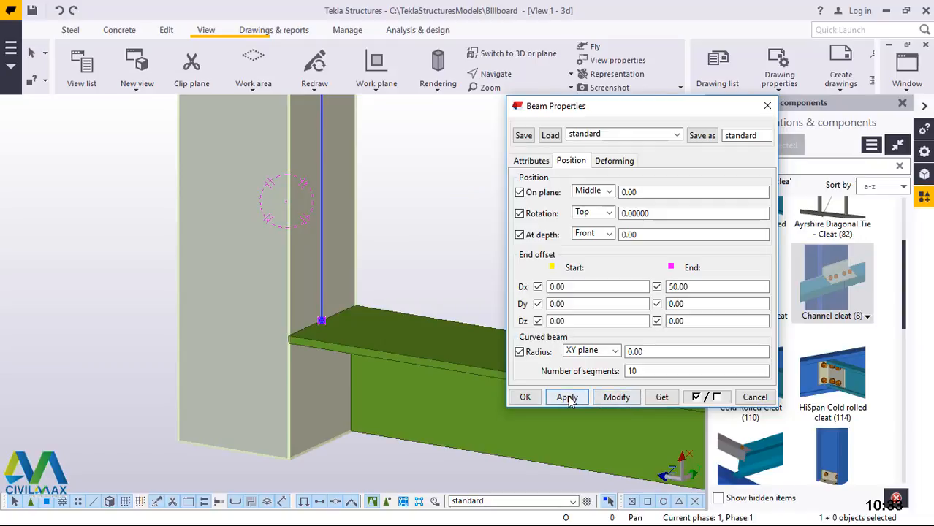
Step: Accept the vertical end angle's properties and examine its joints with the horizontal angles from the lower end to the top
click(525, 397)
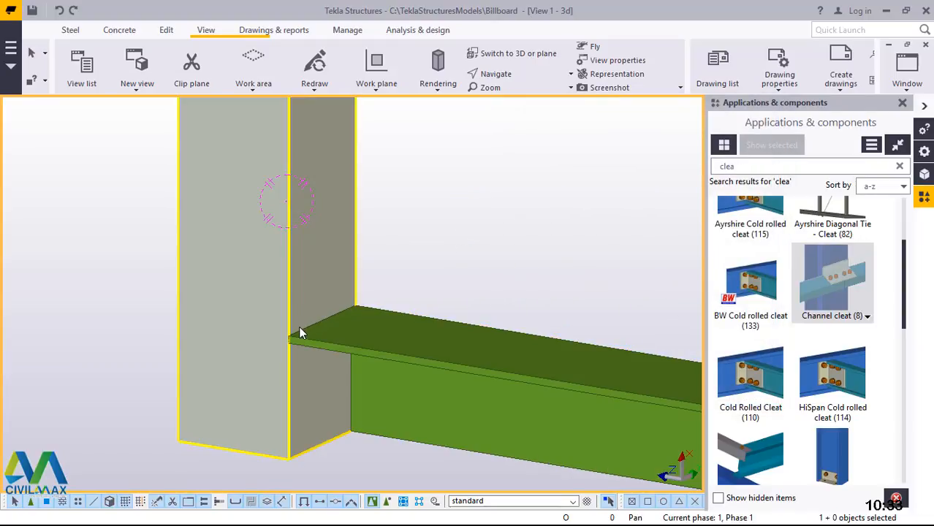
scroll(229, 367, down, 2)
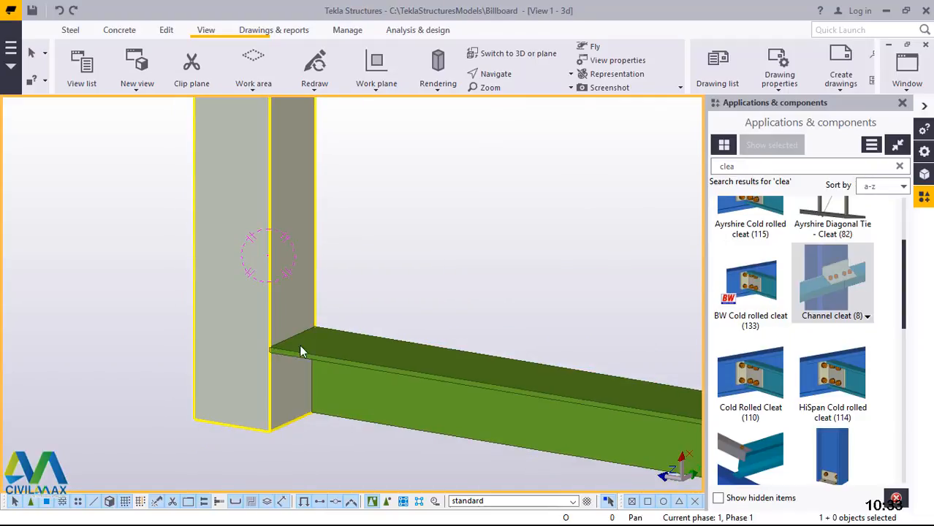
scroll(271, 402, down, 2)
scroll(271, 407, down, 3)
scroll(284, 215, up, 4)
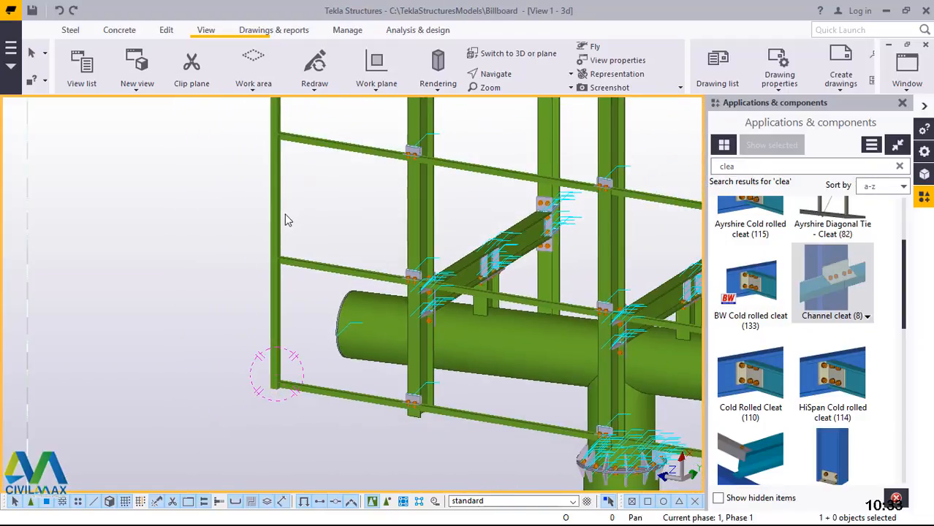
scroll(259, 352, up, 3)
scroll(248, 376, down, 4)
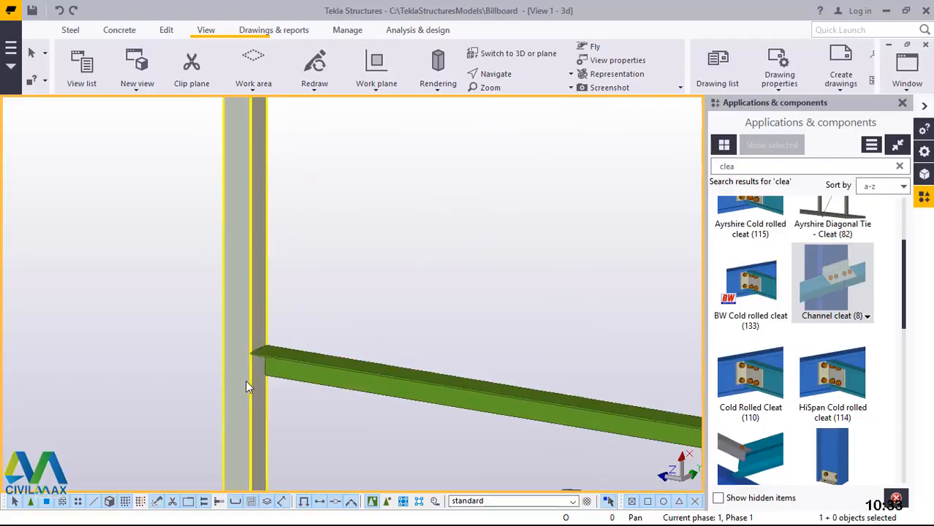
scroll(261, 275, down, 3)
scroll(265, 363, down, 3)
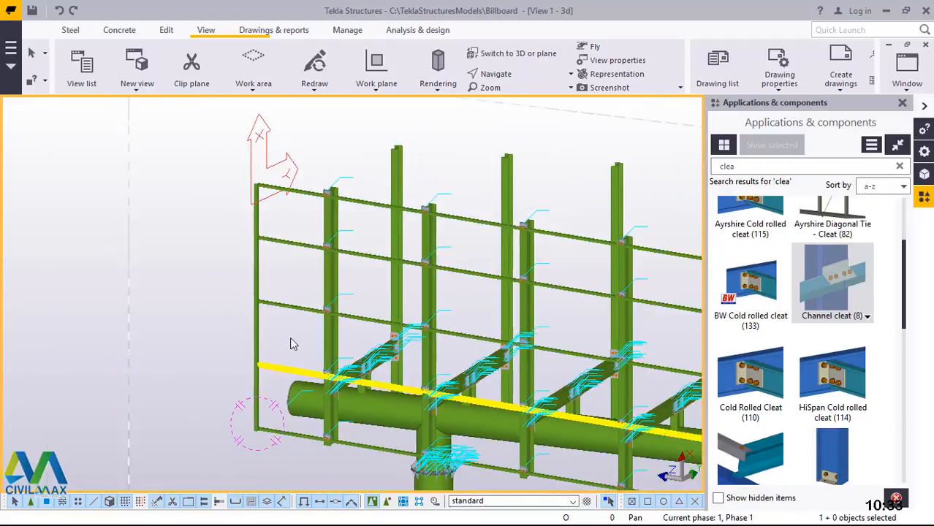
scroll(248, 249, up, 5)
scroll(241, 252, up, 5)
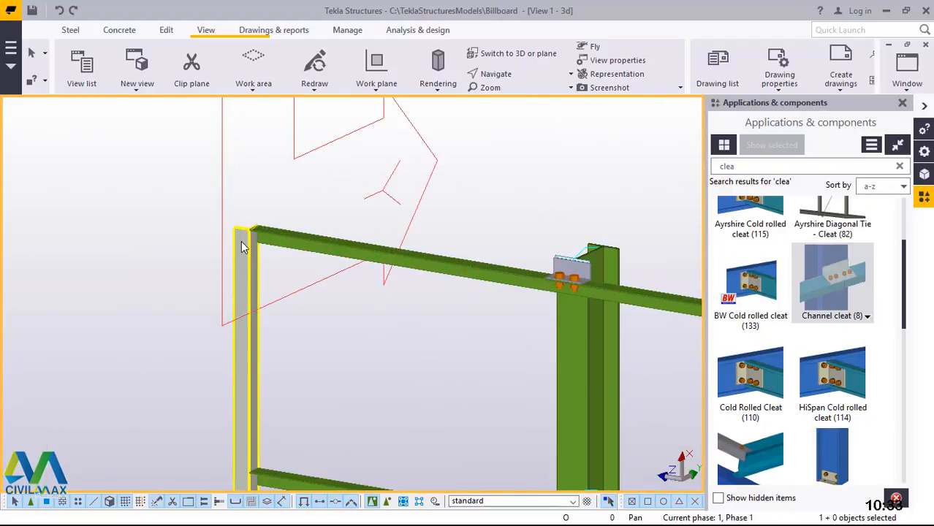
Step: Set the work plane on the end face of the top horizontal angle at its free end with the Work plane tool
scroll(272, 214, down, 6)
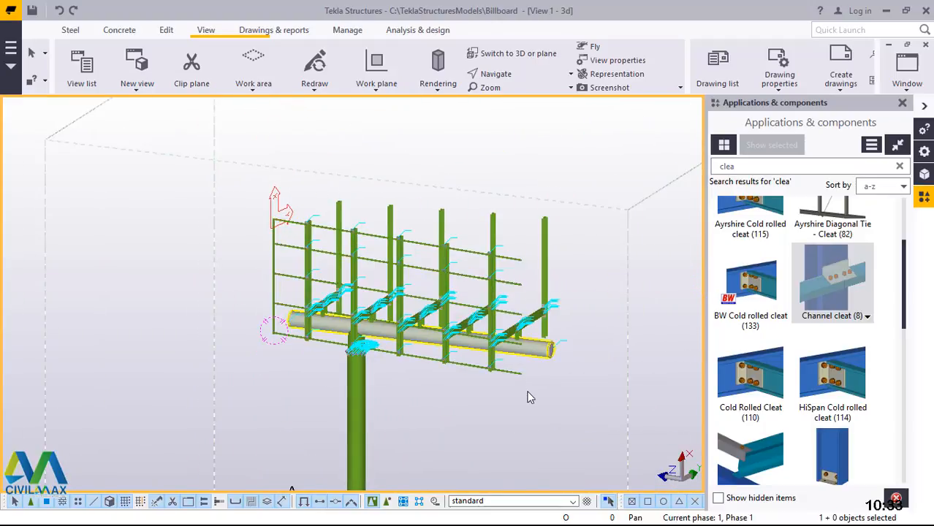
scroll(516, 236, up, 3)
scroll(514, 217, up, 8)
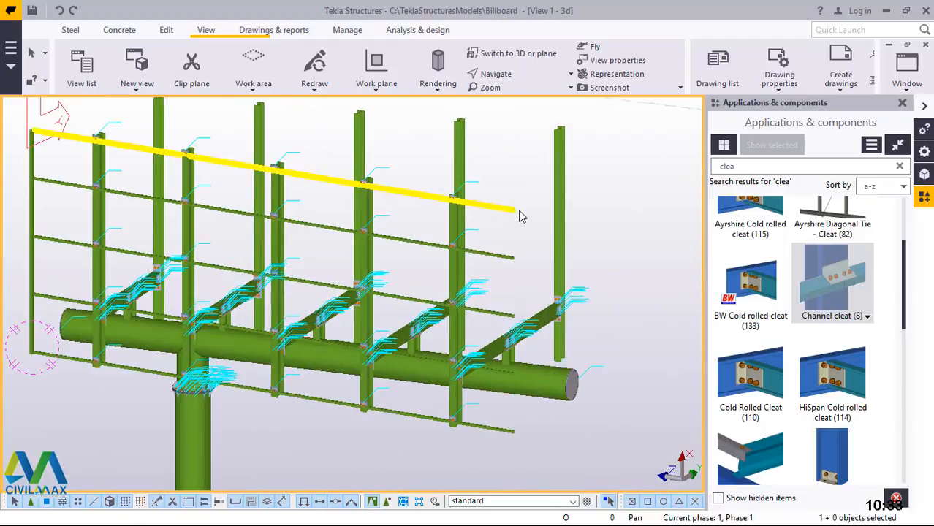
scroll(497, 215, up, 7)
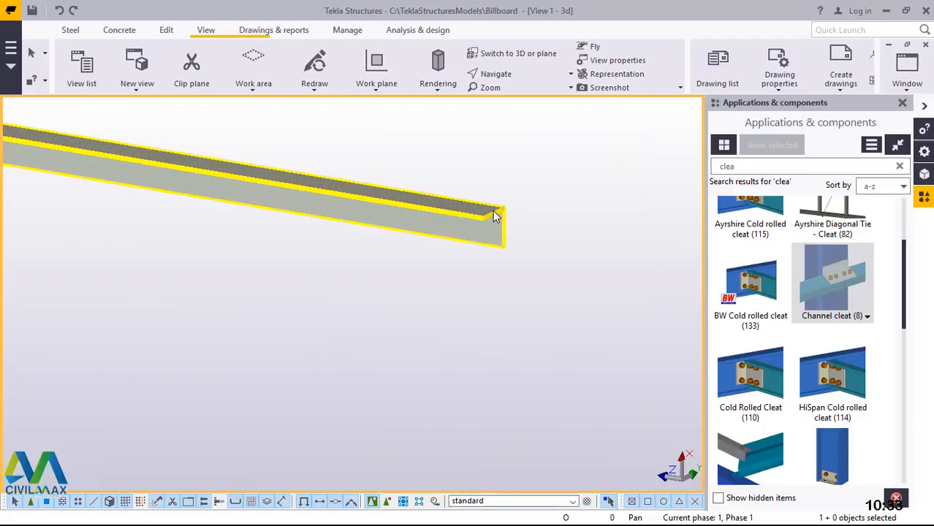
scroll(564, 216, up, 2)
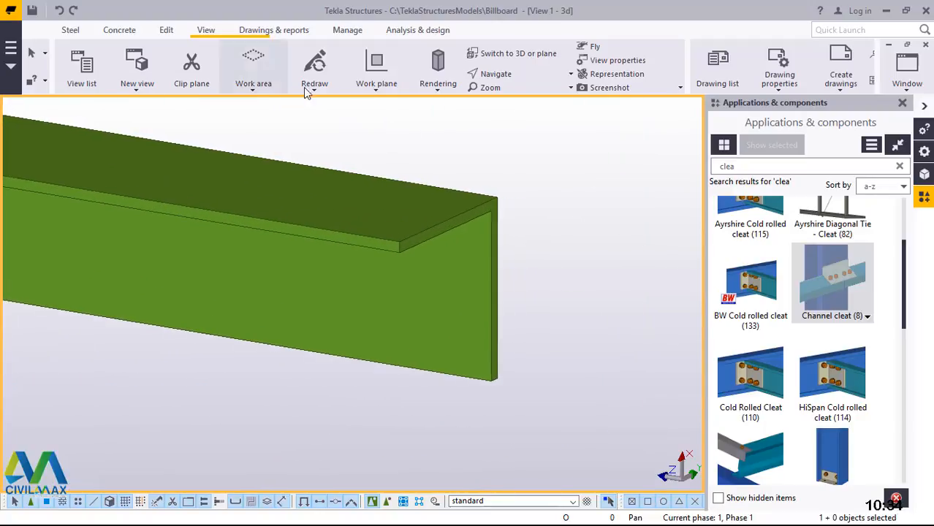
click(380, 94)
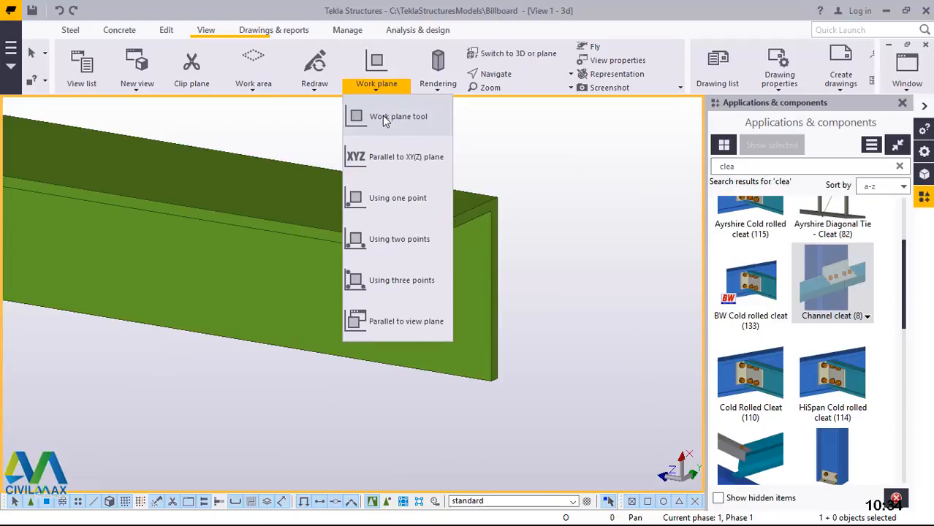
click(383, 114)
scroll(468, 219, up, 3)
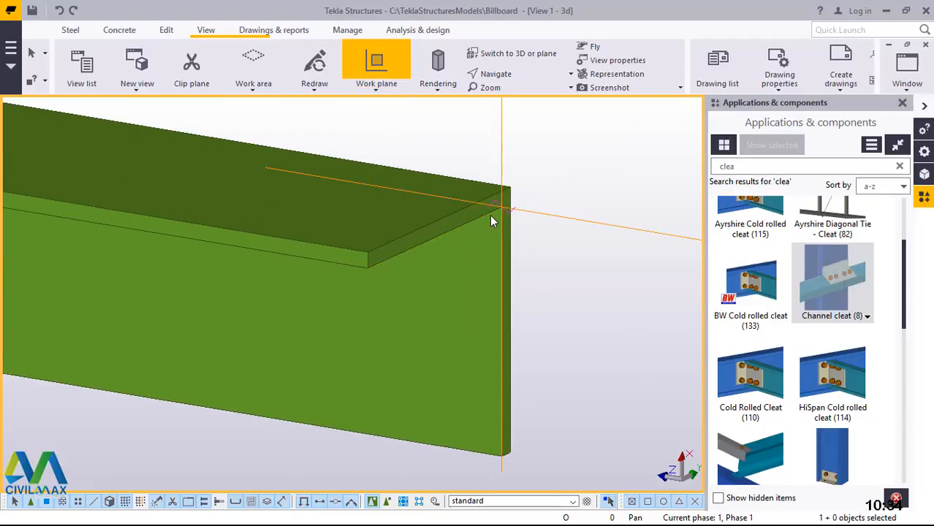
scroll(409, 244, down, 4)
scroll(410, 252, down, 2)
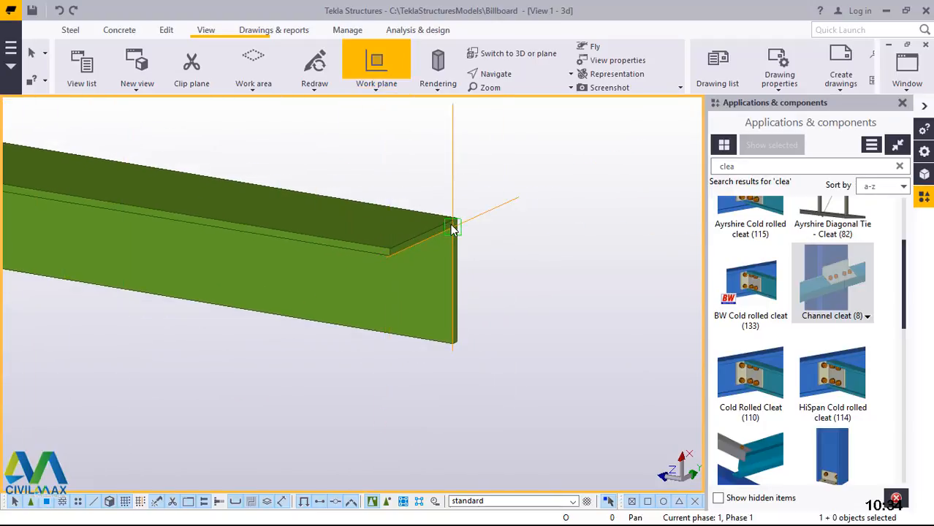
scroll(452, 229, down, 1)
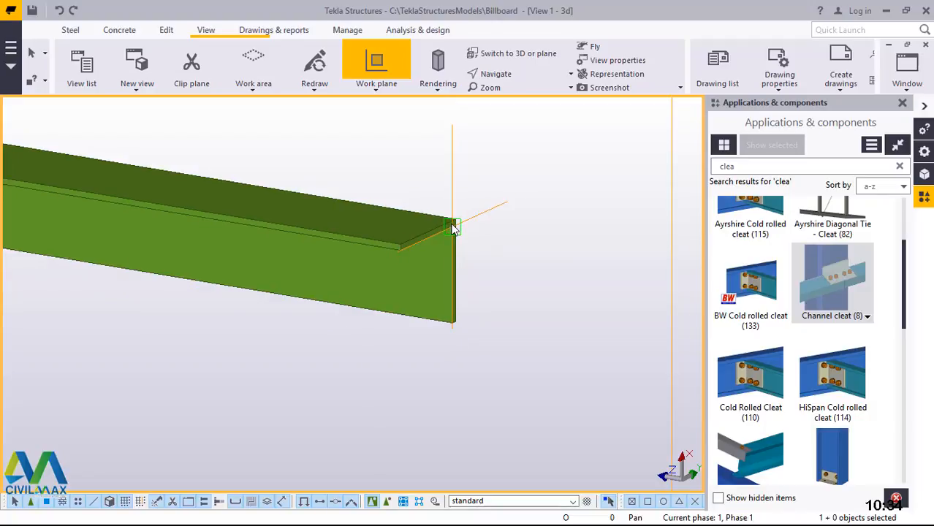
scroll(453, 229, down, 4)
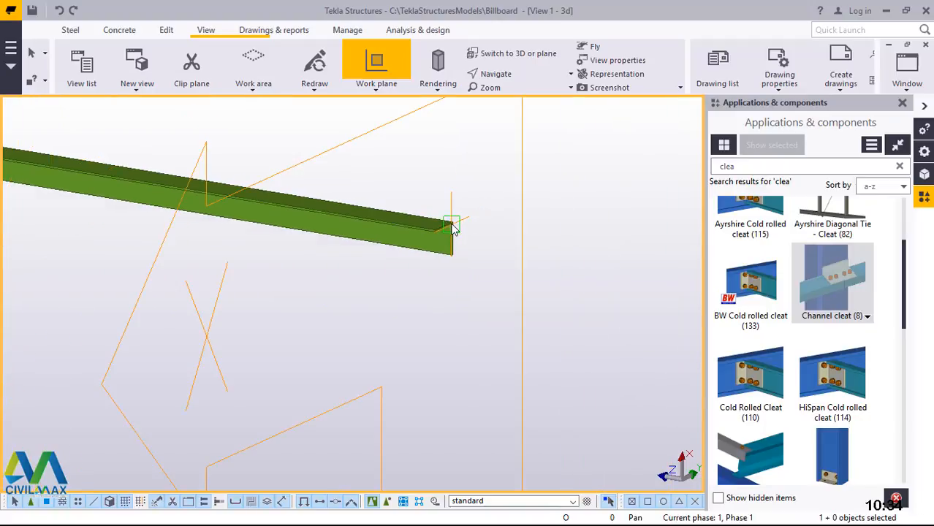
right_click(563, 164)
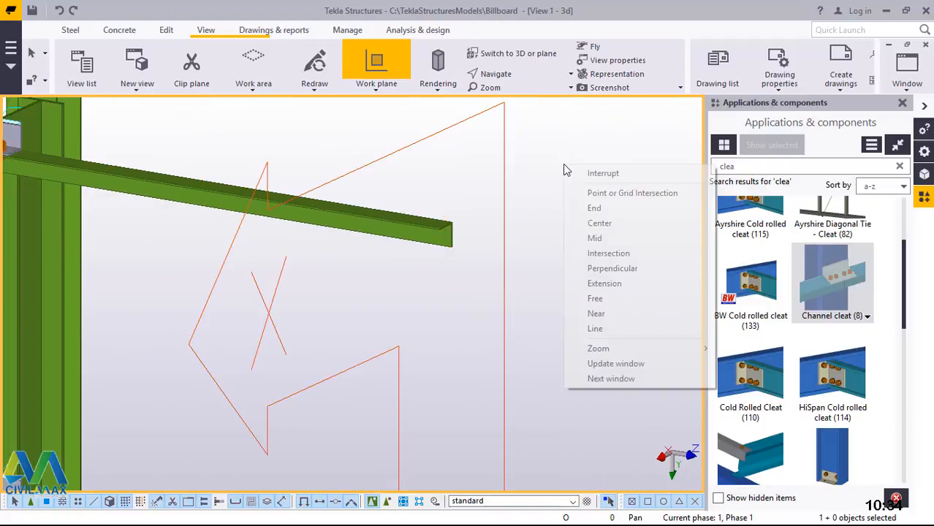
click(595, 174)
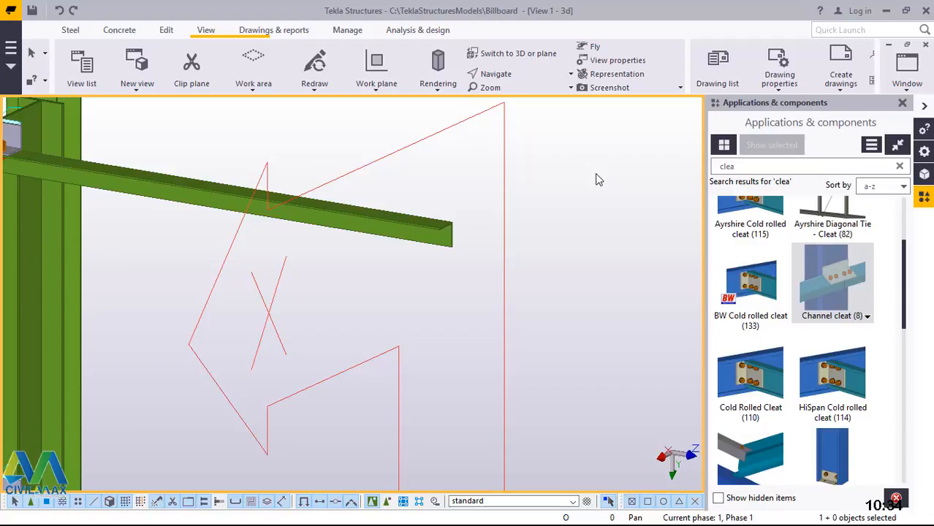
Step: Model a 3350 mm vertical steel beam between the end-edge midpoints of the top and lowest horizontal angles at the frame's open end
scroll(468, 232, up, 3)
click(430, 235)
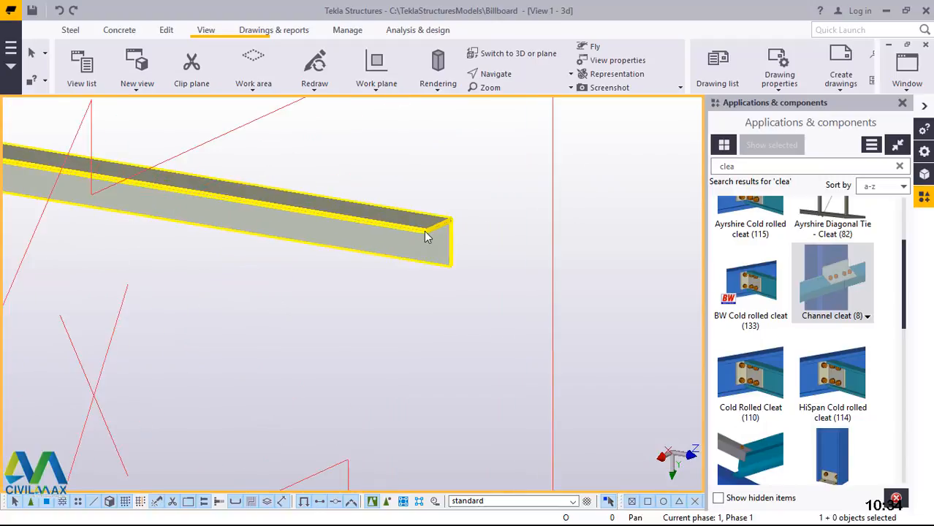
click(71, 30)
click(117, 92)
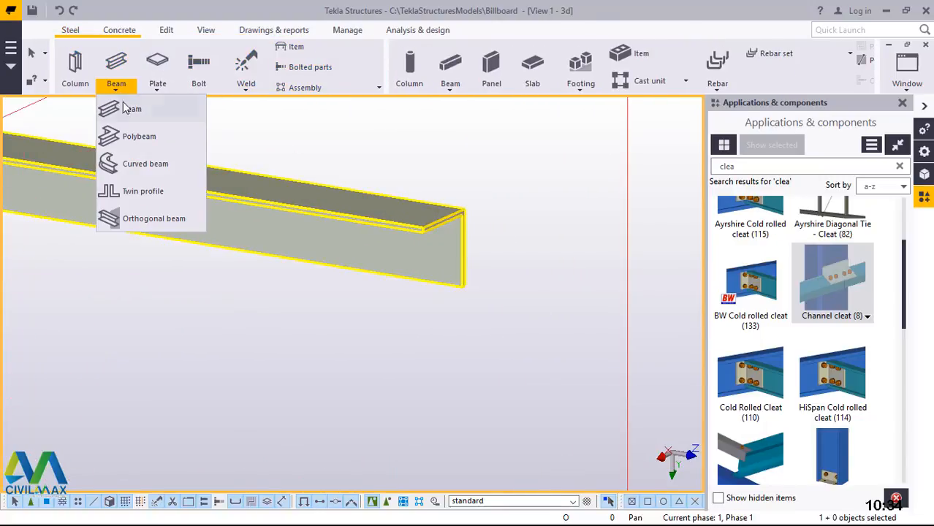
click(126, 108)
scroll(459, 216, up, 3)
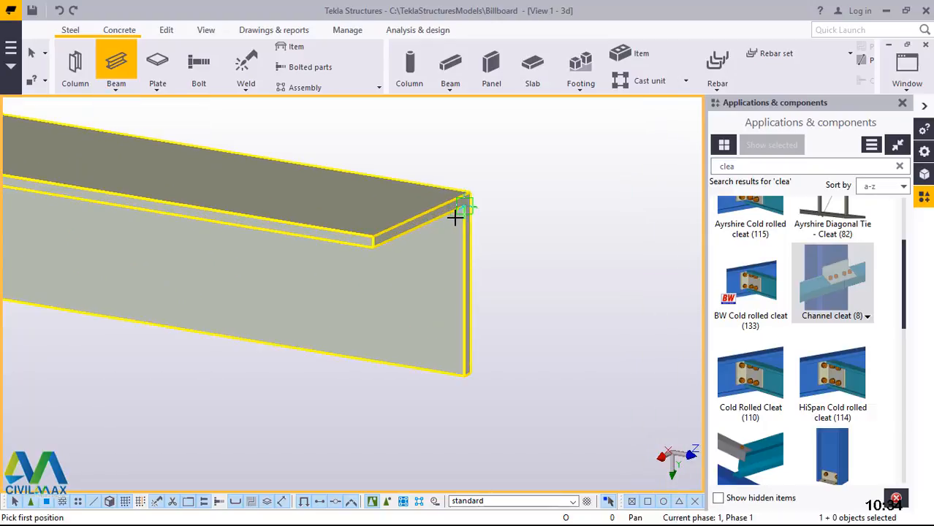
click(401, 211)
scroll(365, 179, down, 6)
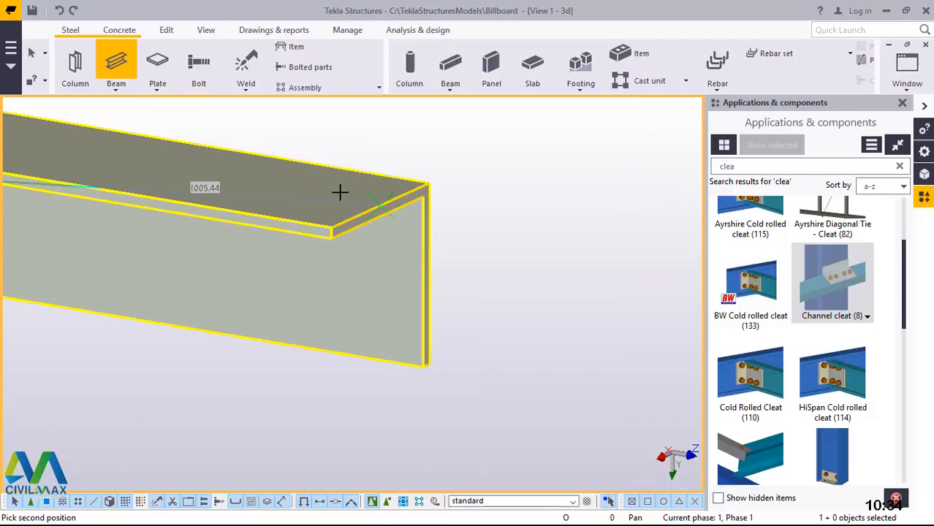
scroll(365, 171, down, 5)
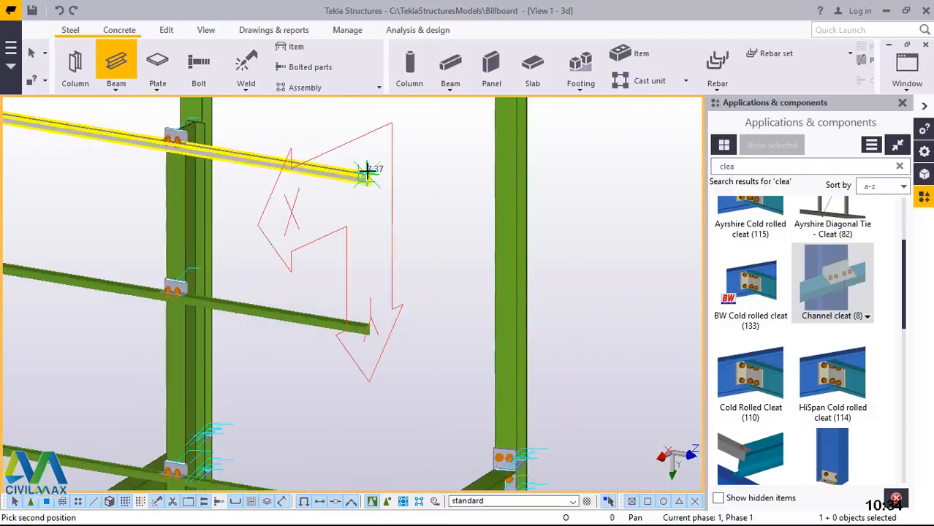
scroll(369, 434, up, 6)
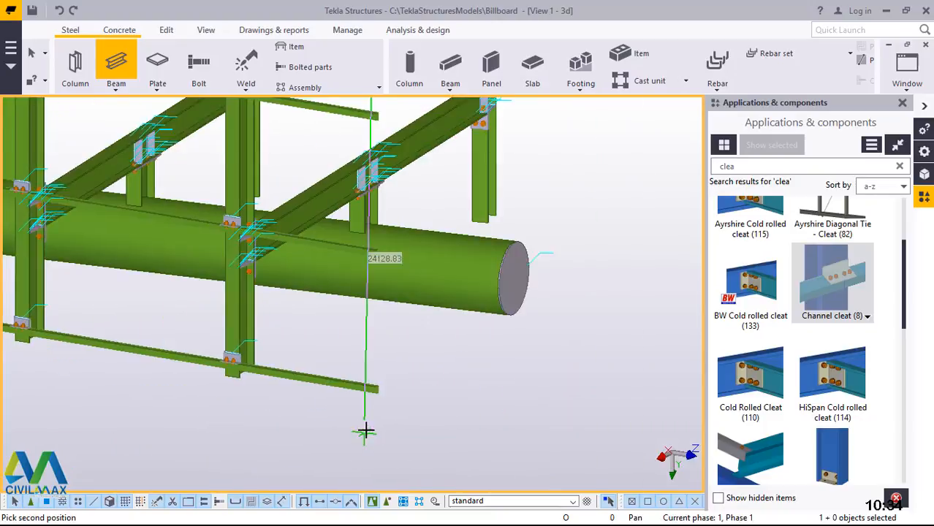
scroll(380, 348, up, 5)
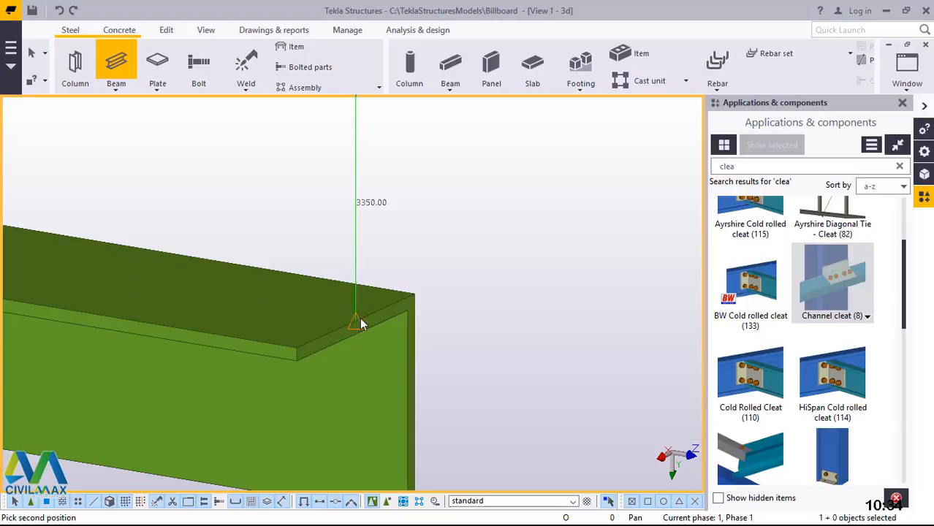
click(357, 322)
scroll(369, 310, down, 3)
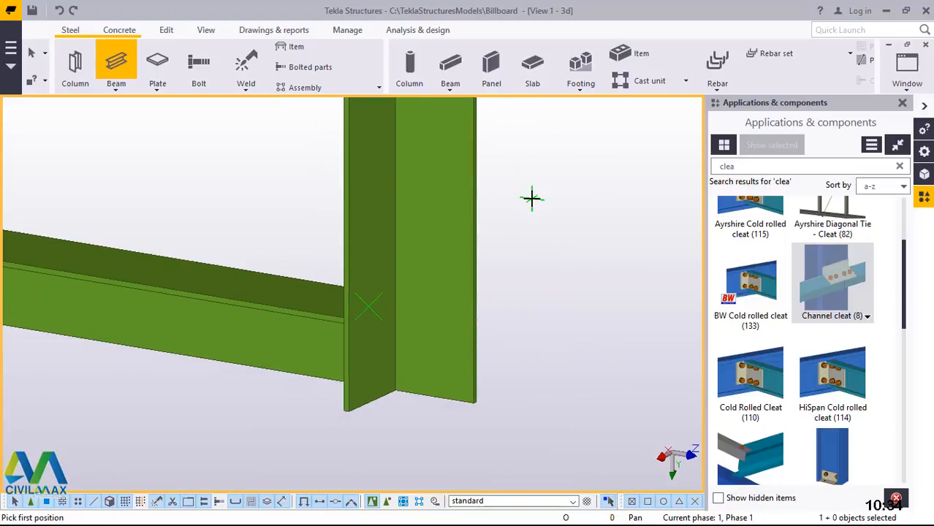
right_click(532, 199)
click(555, 207)
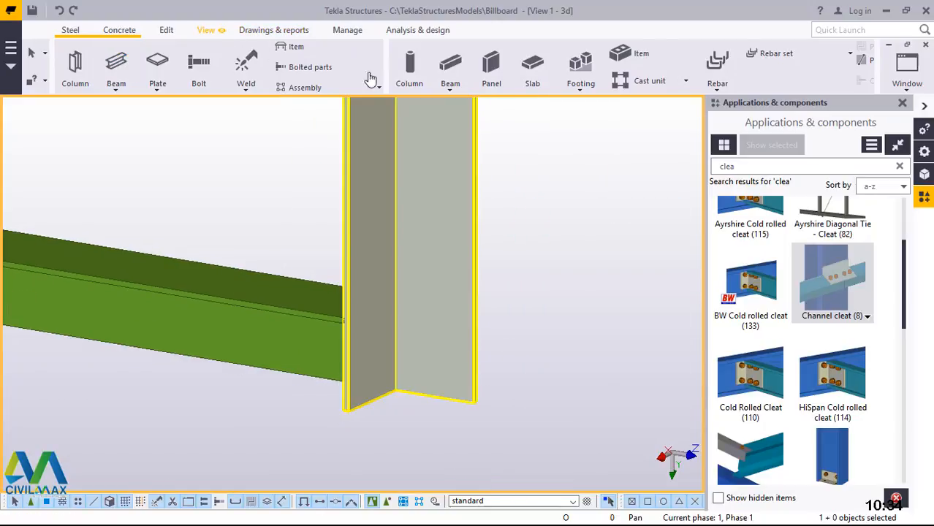
Step: Set the view point at the new vertical angle's lower end and examine its joints with the horizontal angles from another direction
click(206, 32)
click(498, 76)
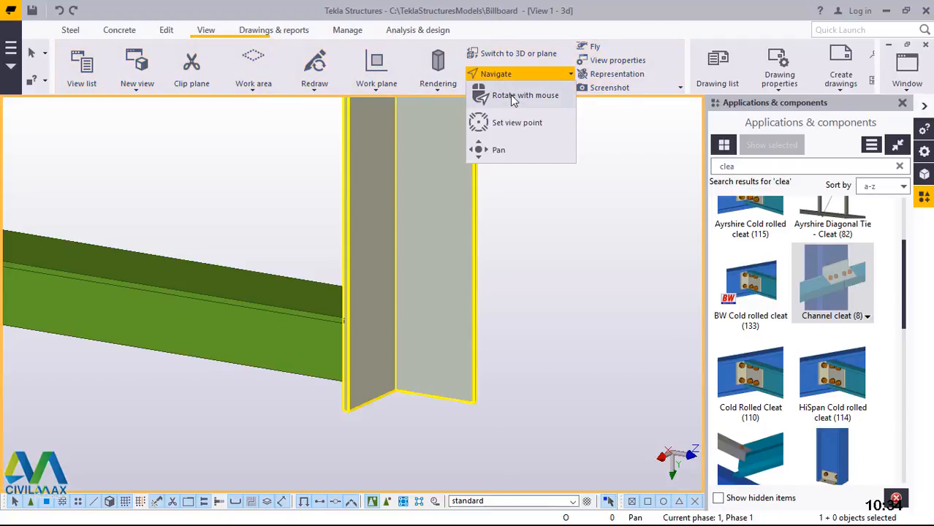
click(513, 123)
ctrl+middle_drag(361, 333, 449, 375)
scroll(454, 369, down, 4)
right_click(495, 161)
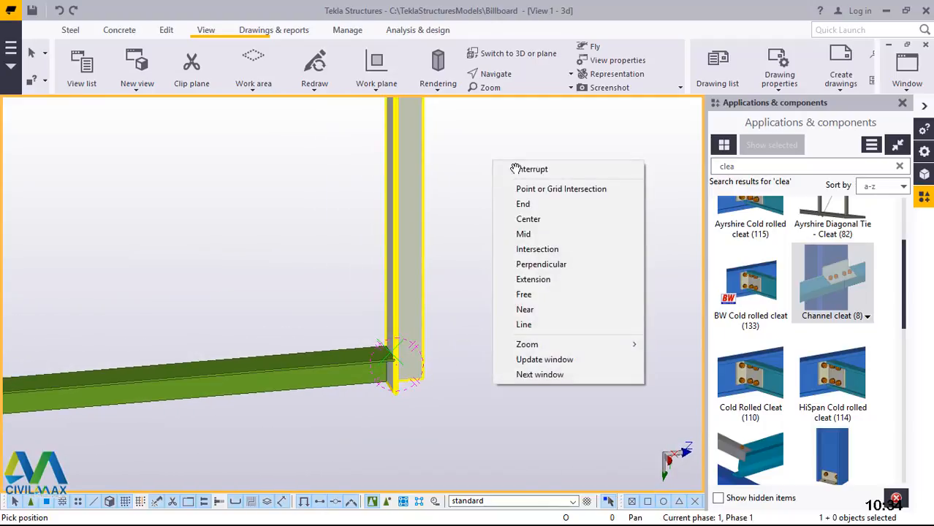
click(516, 169)
scroll(479, 362, down, 3)
scroll(479, 359, down, 3)
scroll(520, 351, down, 2)
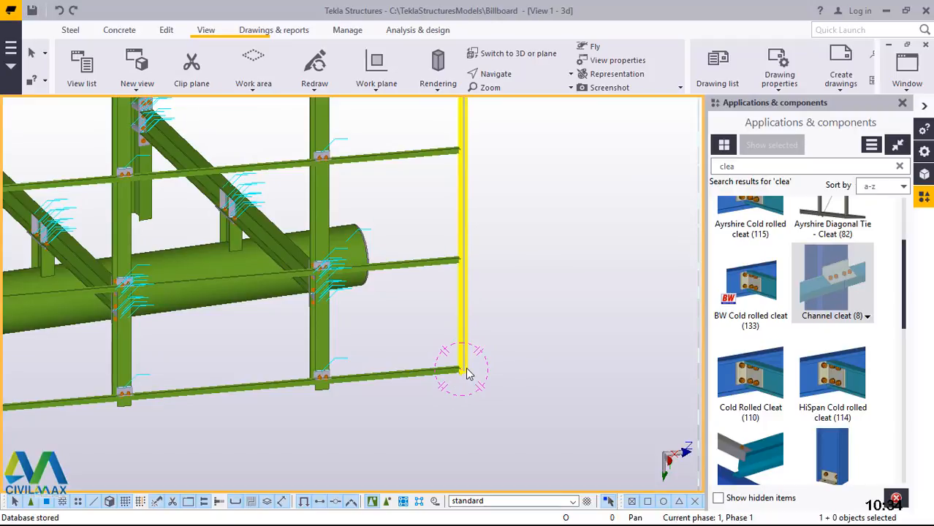
scroll(497, 358, down, 6)
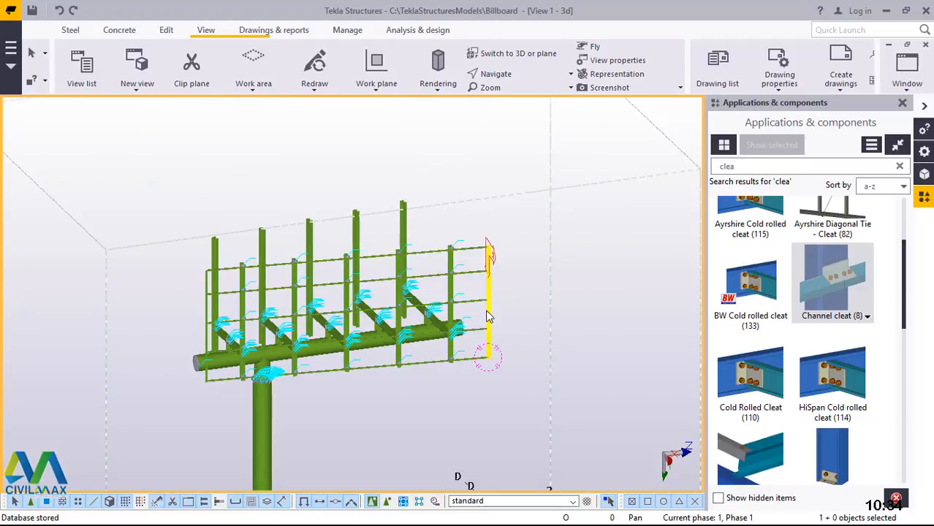
Step: Select the five horizontal angles together with both vertical end angles of the billboard's front frame
scroll(488, 315, up, 3)
drag(491, 313, 472, 432)
scroll(52, 320, up, 5)
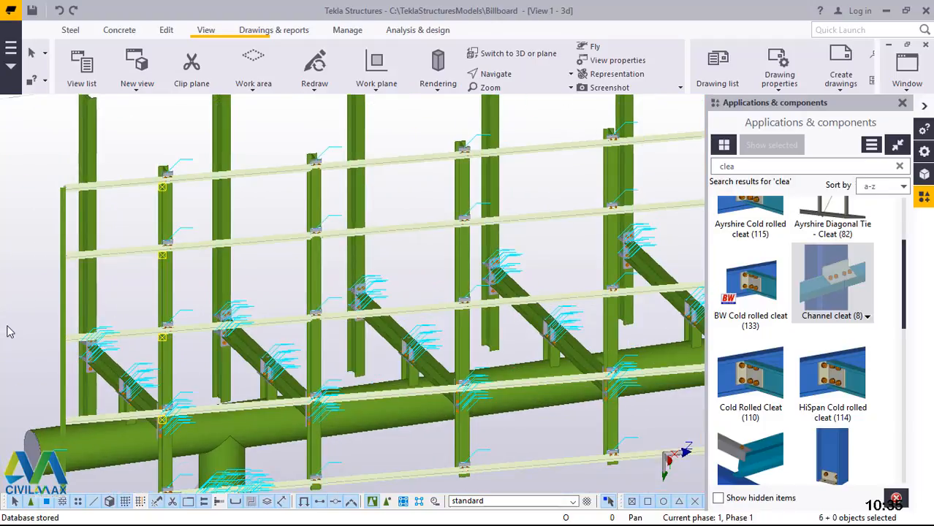
ctrl+click(62, 289)
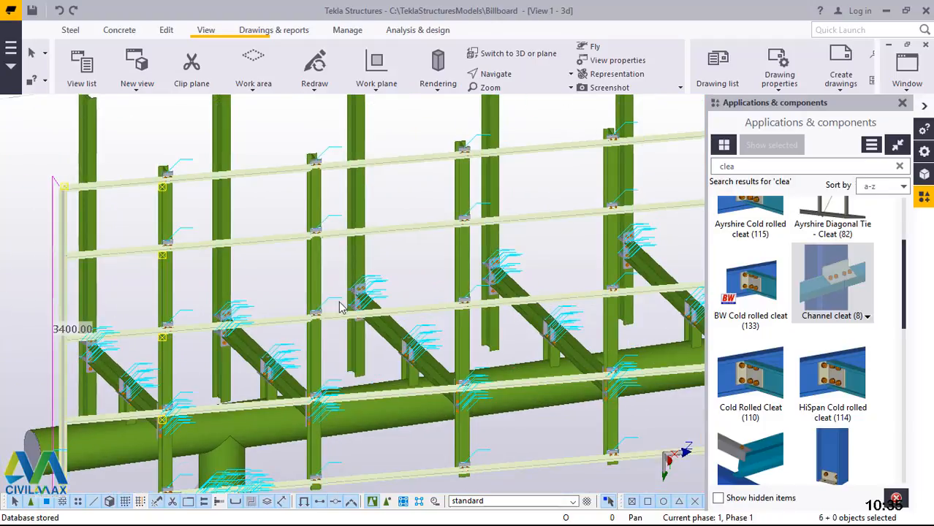
Step: Set the work plane on the horizontal base grid at the intersection of grid lines C and 2
scroll(340, 305, down, 5)
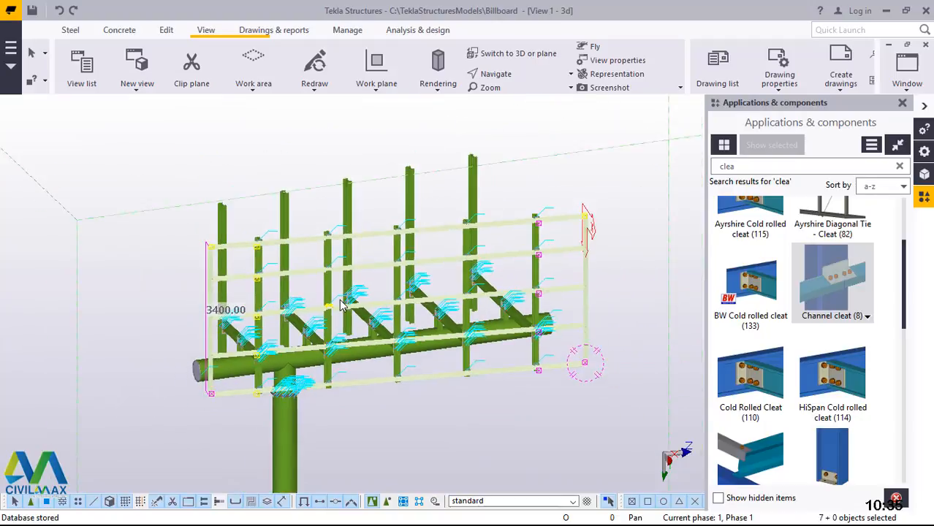
scroll(407, 243, down, 2)
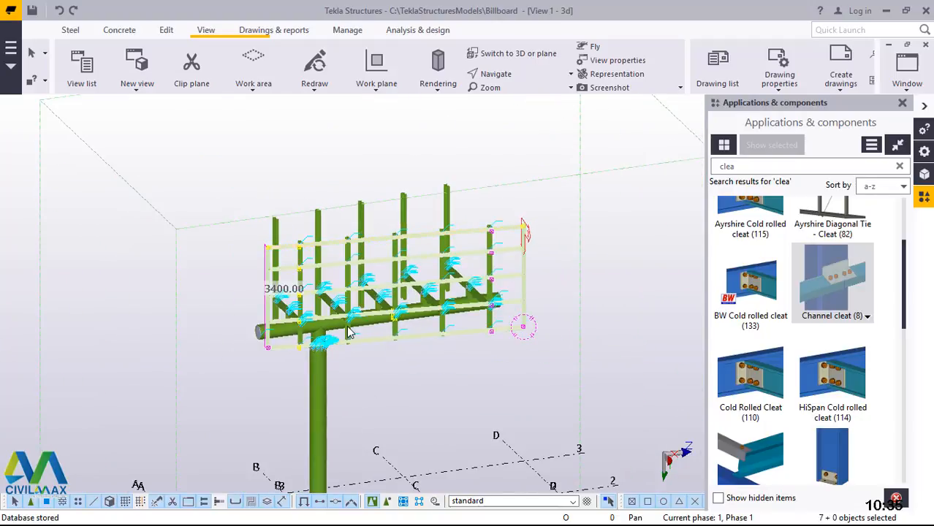
scroll(420, 416, down, 2)
scroll(410, 445, down, 2)
scroll(387, 462, up, 4)
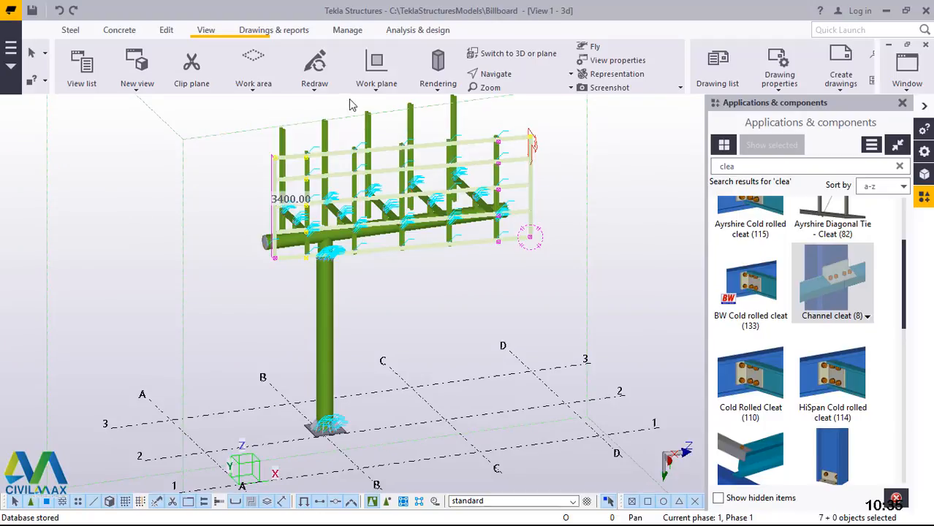
click(375, 89)
click(385, 114)
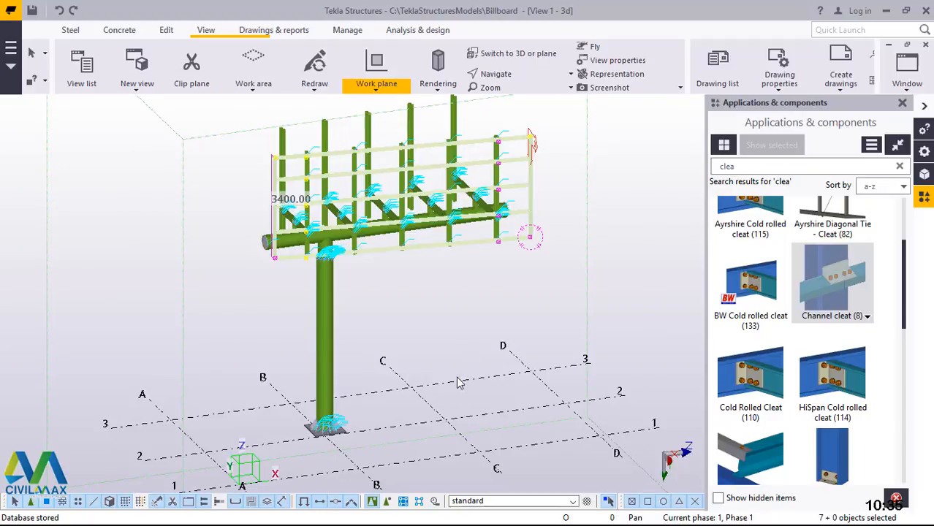
click(446, 426)
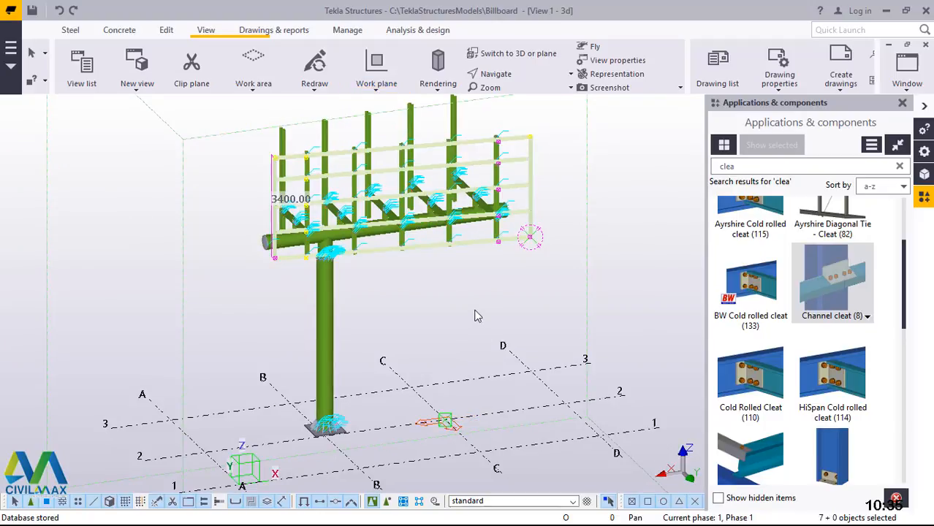
right_click(476, 311)
click(515, 96)
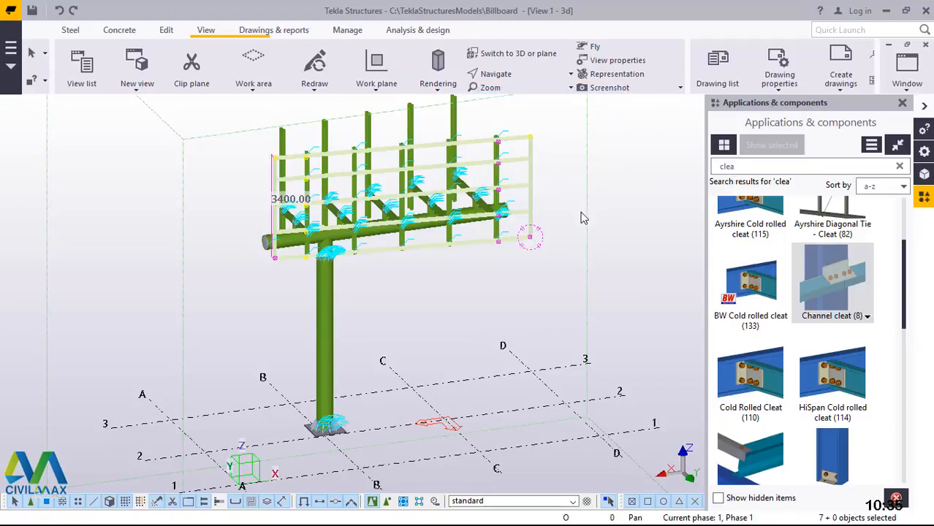
Step: Switch to the plane view and mirror-copy the selected frame about grid line 2, picking the mirror line from grid A to grid D
click(524, 59)
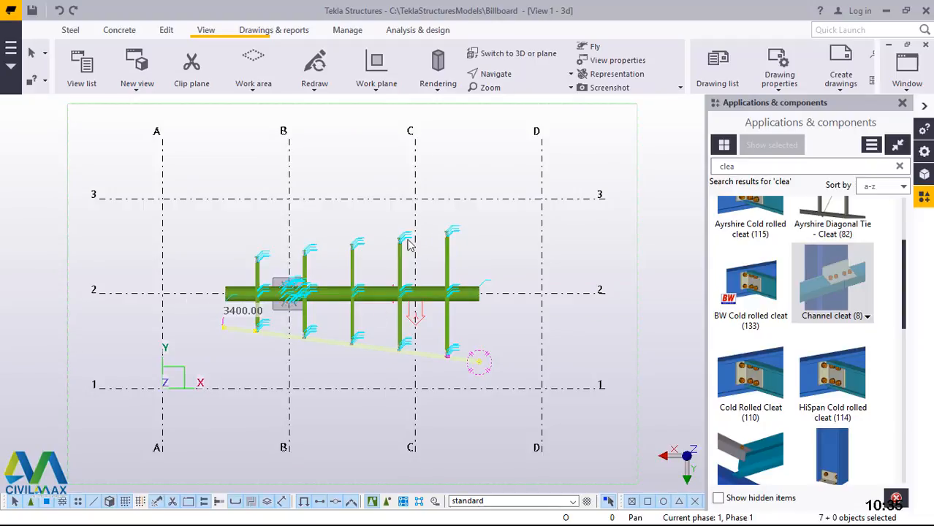
right_click(464, 145)
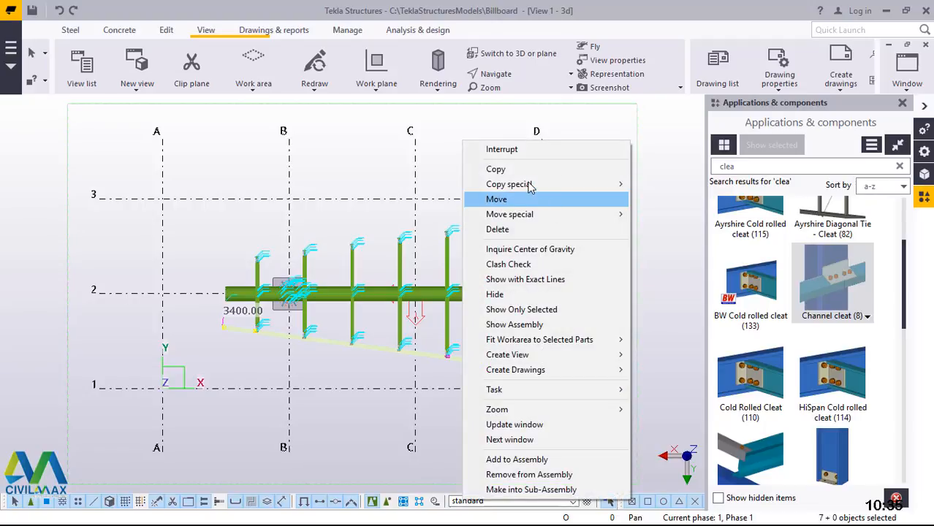
mouse_move(533, 185)
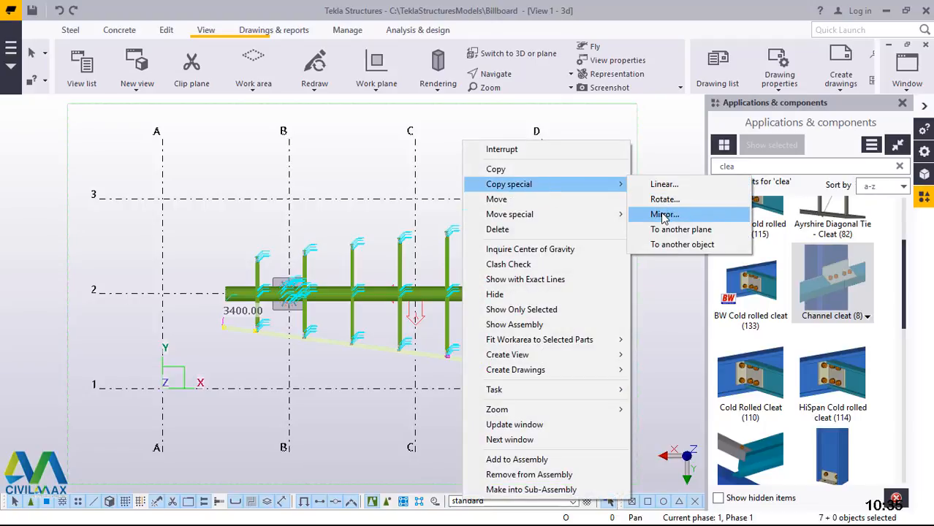
click(664, 215)
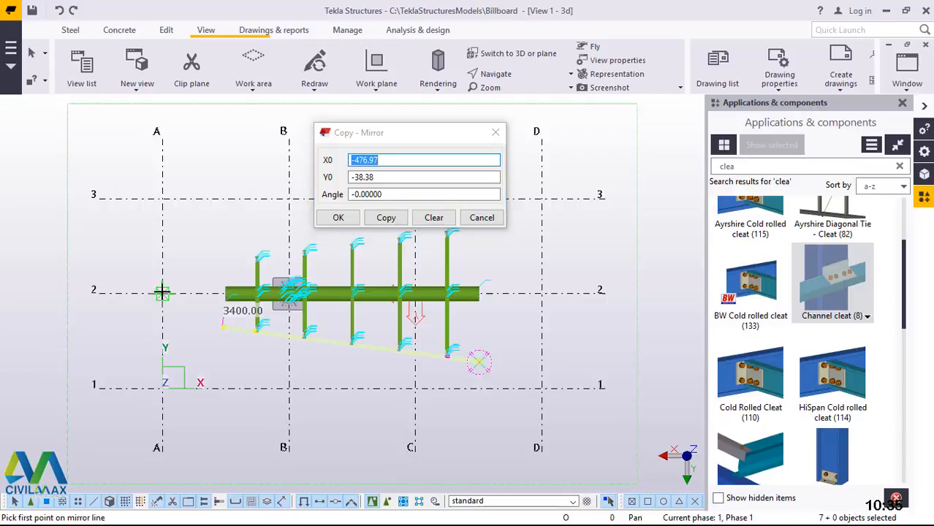
click(162, 292)
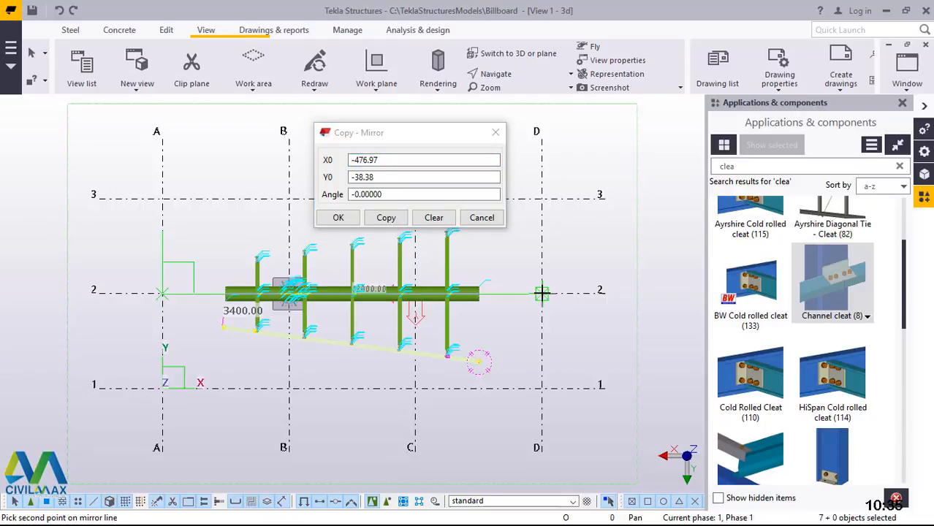
click(542, 293)
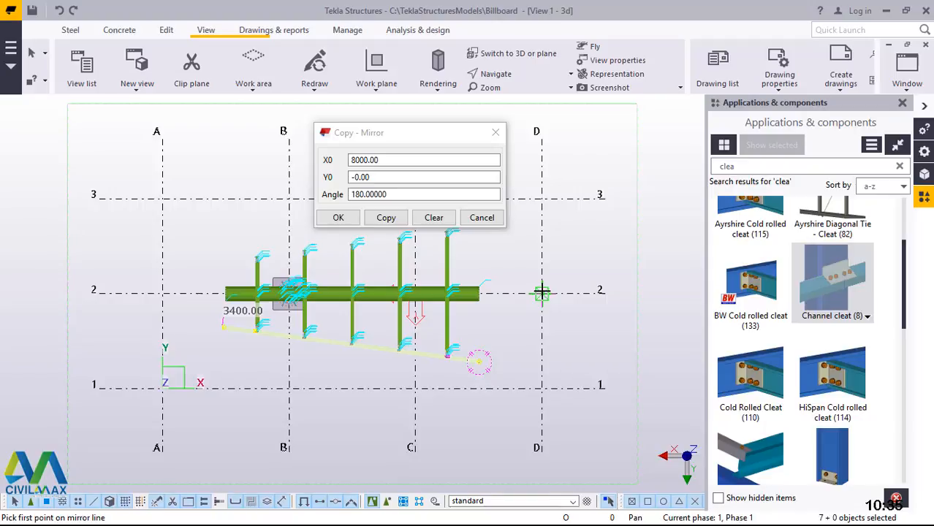
click(355, 194)
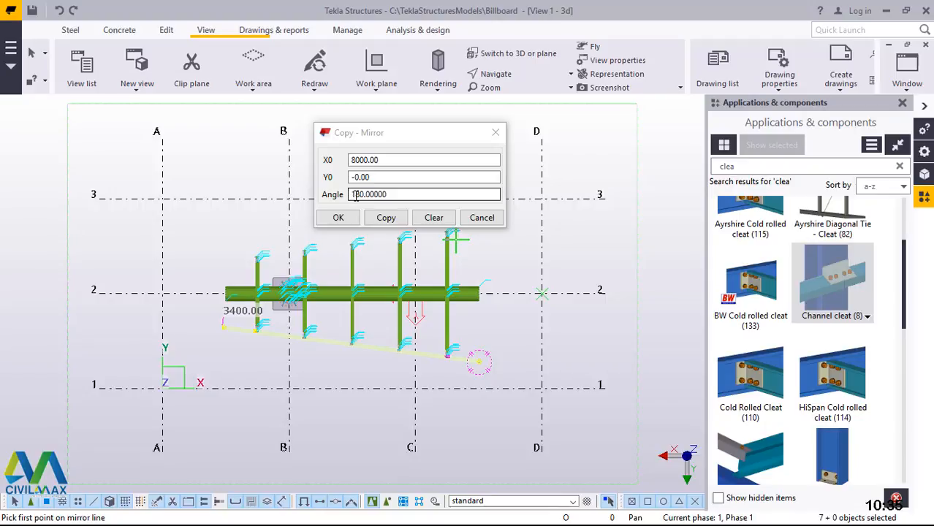
click(386, 219)
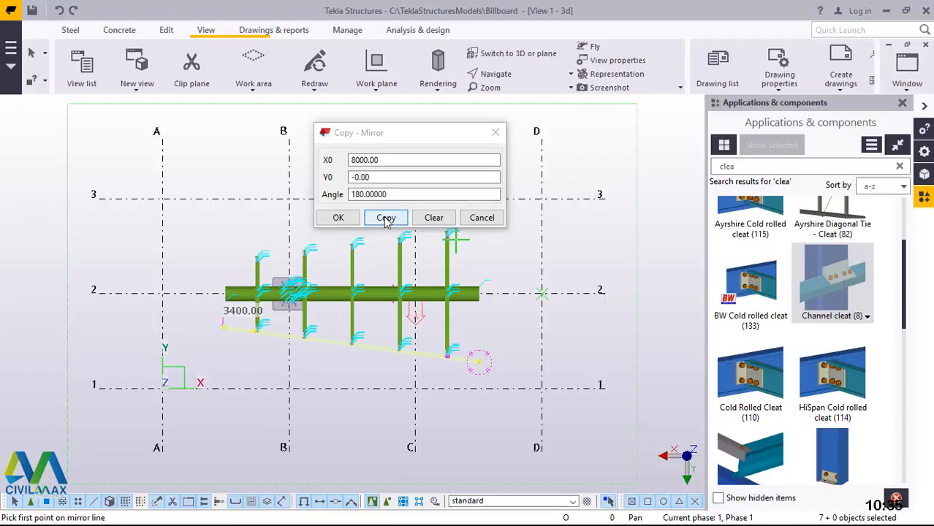
click(386, 219)
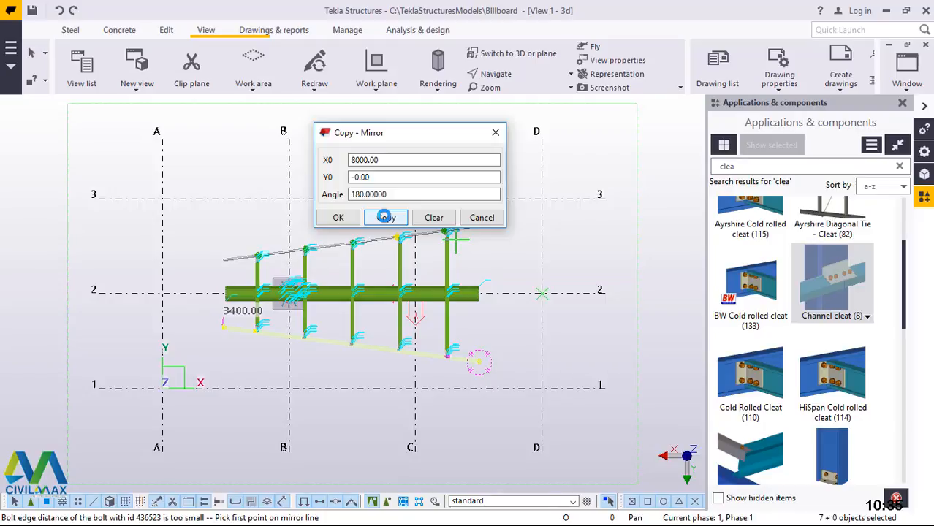
click(337, 217)
right_click(465, 145)
click(502, 156)
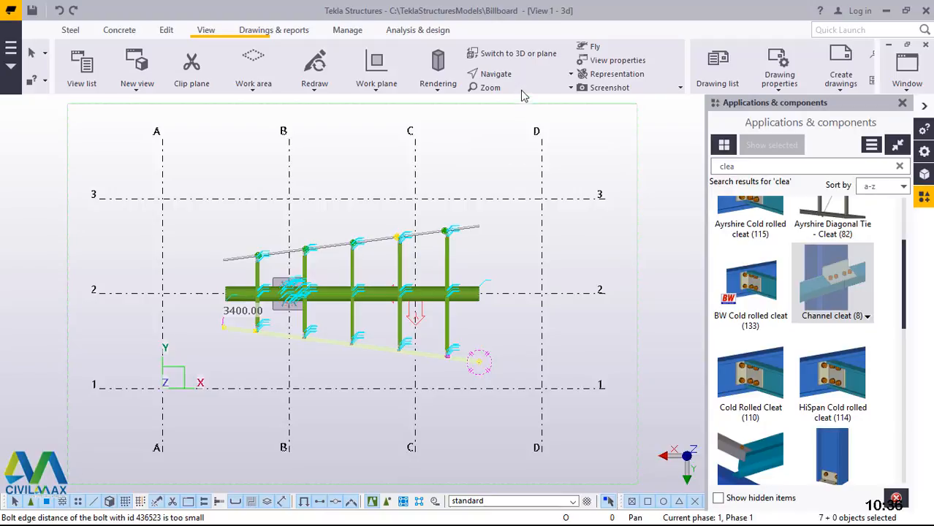
Step: Return the view to 3D and redraw it around the mirrored frame
click(524, 62)
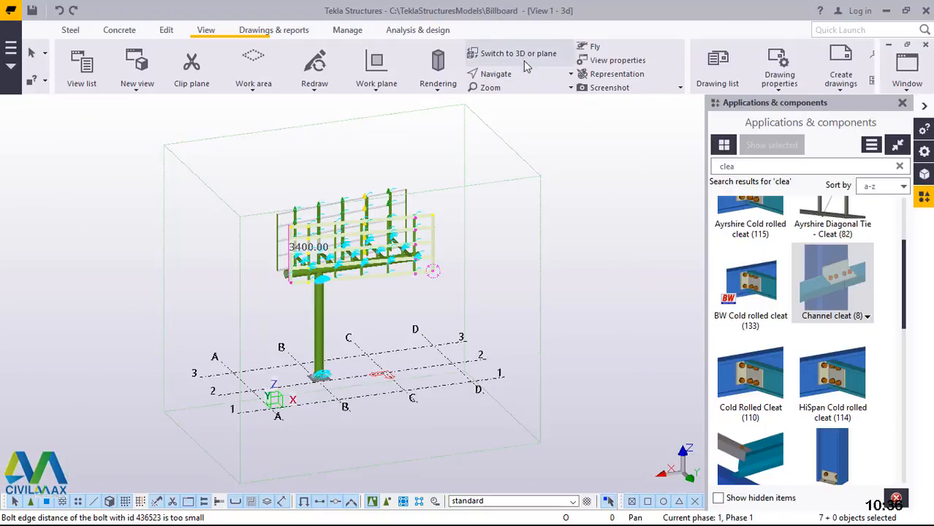
scroll(387, 198, up, 10)
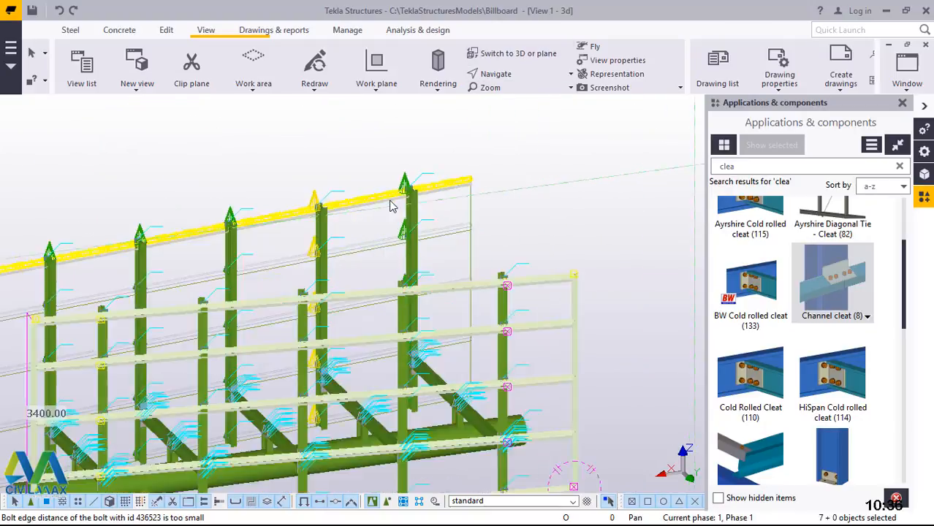
click(288, 148)
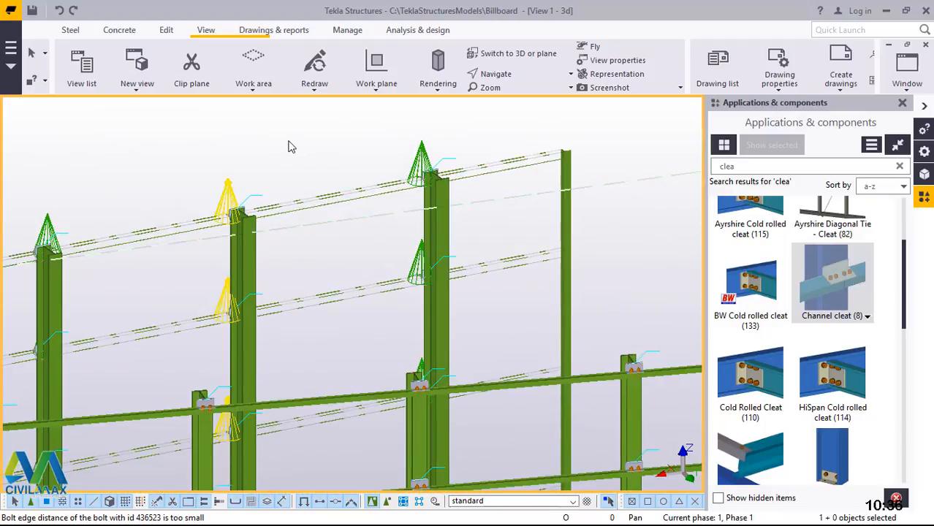
right_click(291, 128)
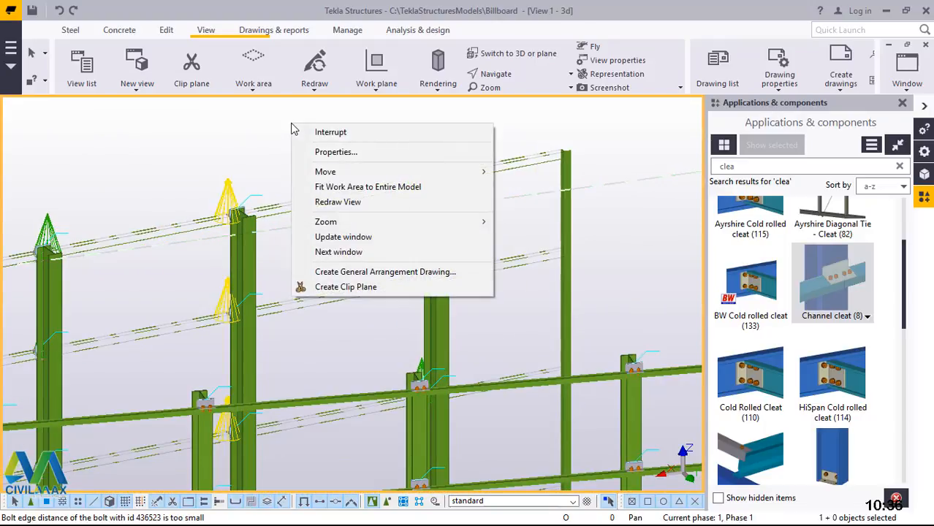
click(346, 205)
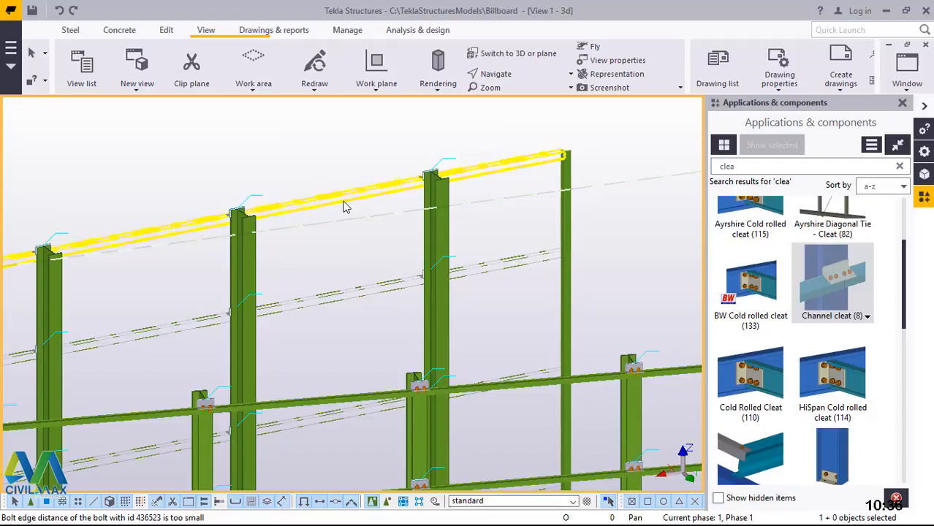
Step: Set the view point at the top of a rear post and examine the cleats joining the mirrored angles to the posts
scroll(504, 201, up, 2)
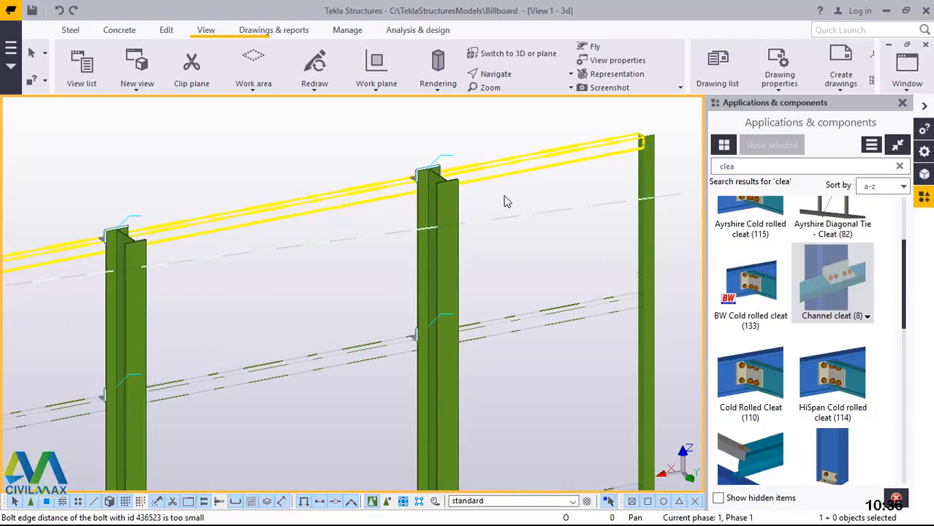
scroll(504, 202, down, 6)
scroll(205, 235, up, 5)
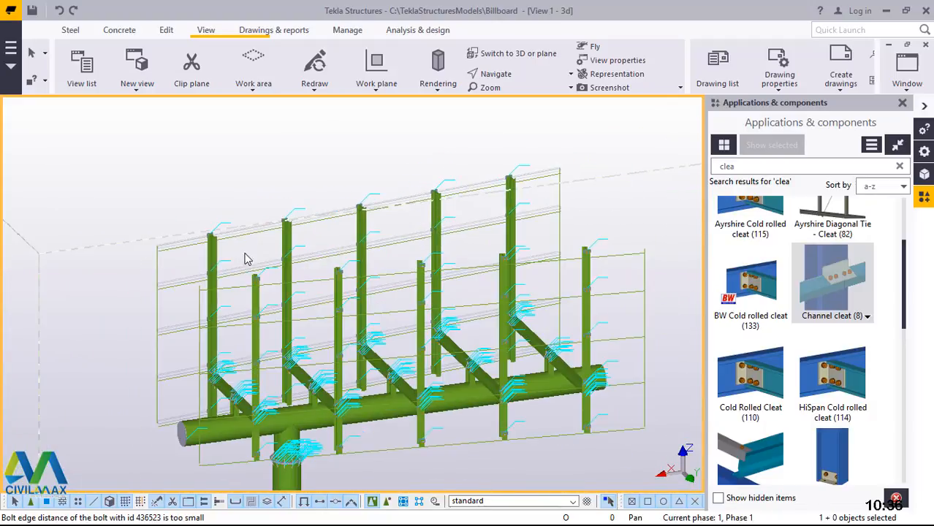
scroll(109, 244, up, 3)
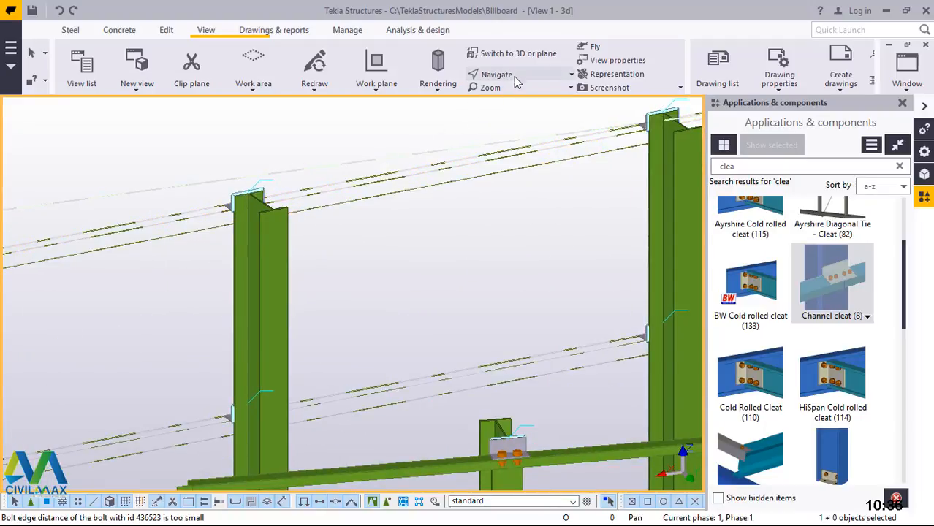
click(515, 78)
click(513, 95)
click(282, 219)
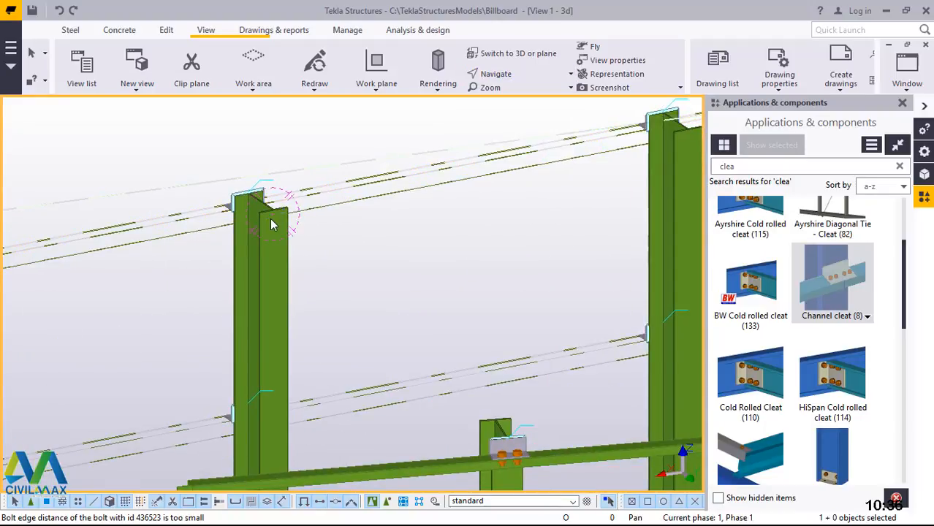
drag(269, 218, 543, 238)
scroll(437, 200, down, 4)
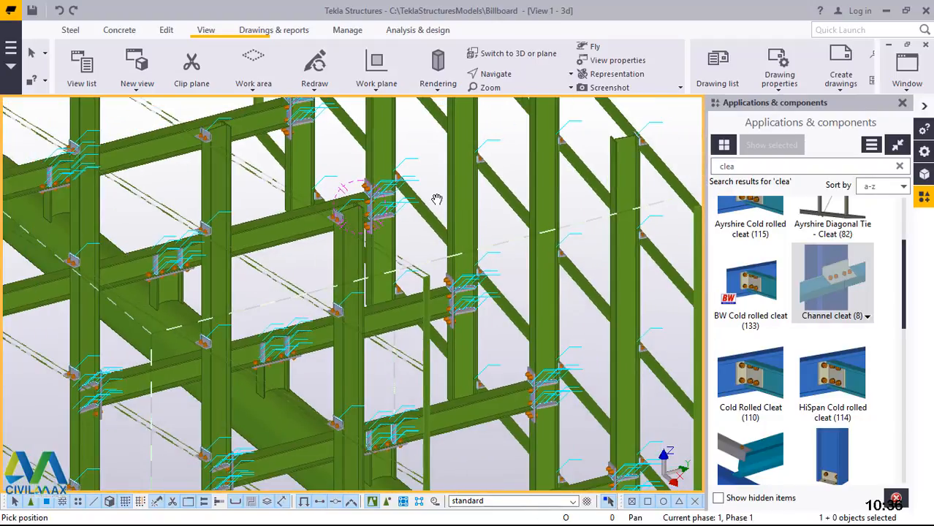
scroll(369, 339, down, 4)
scroll(137, 134, up, 3)
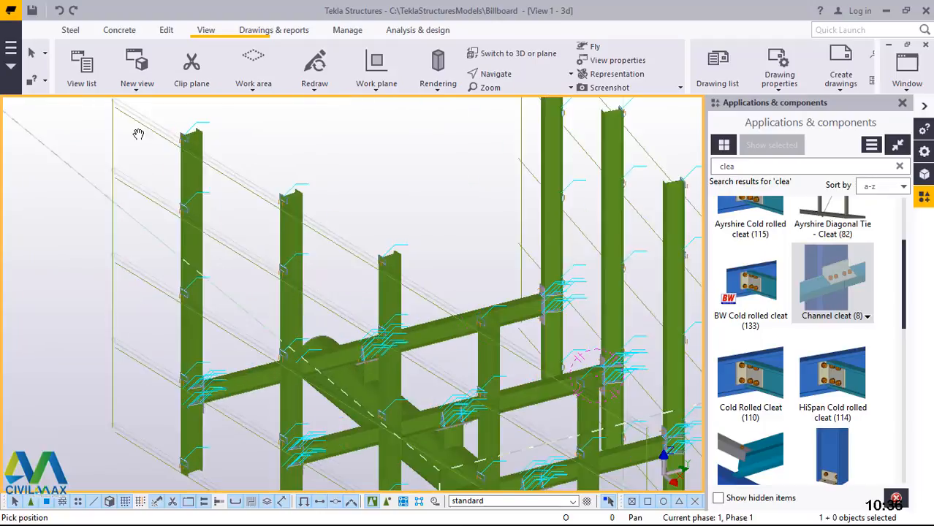
scroll(138, 134, up, 2)
right_click(332, 156)
click(377, 165)
Step: Delete the cleats joining the mirrored horizontal angles to the outermost rear post, from the top angle down to the lowest one
scroll(207, 151, up, 3)
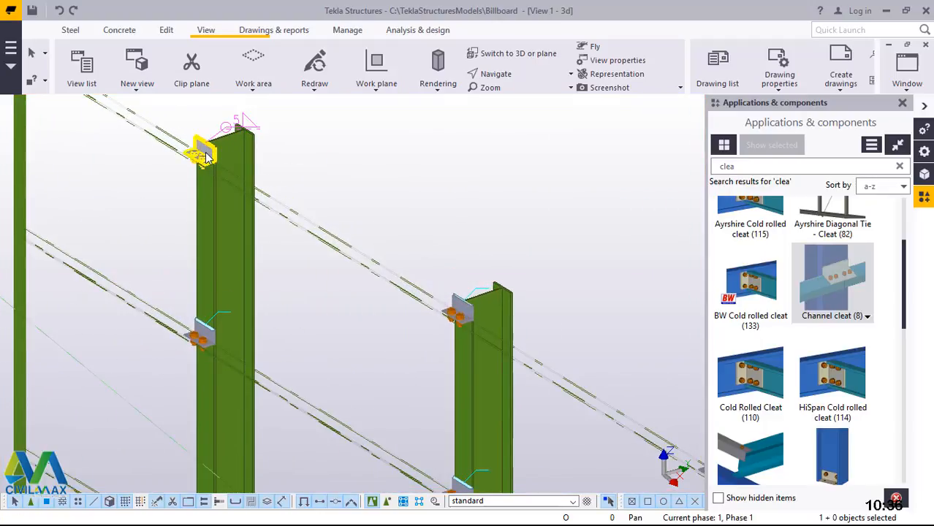
key(Delete)
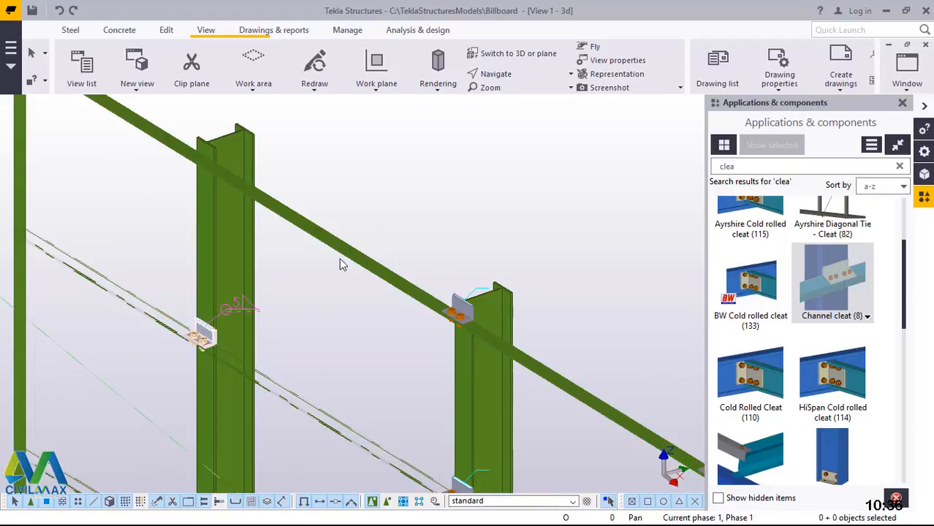
key(Delete)
scroll(358, 205, down, 4)
scroll(431, 278, up, 2)
scroll(219, 446, up, 1)
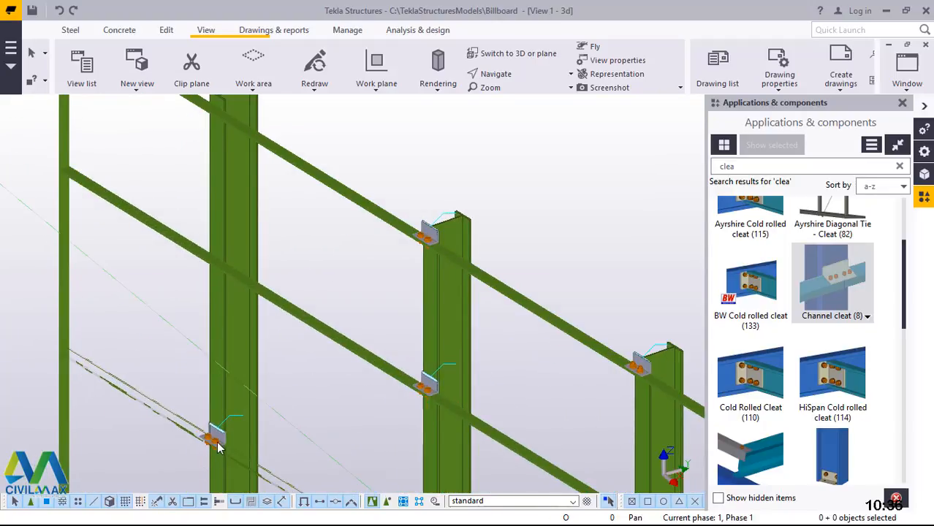
scroll(323, 271, down, 3)
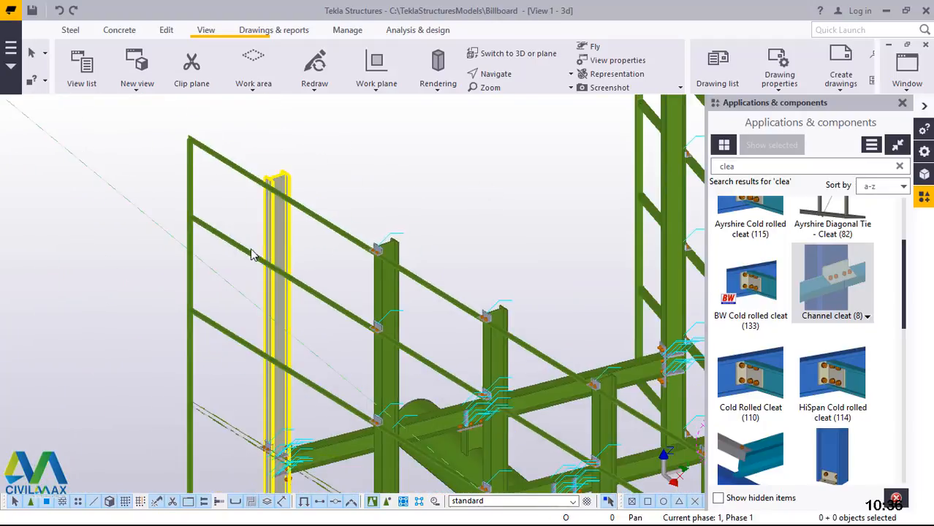
scroll(261, 447, up, 5)
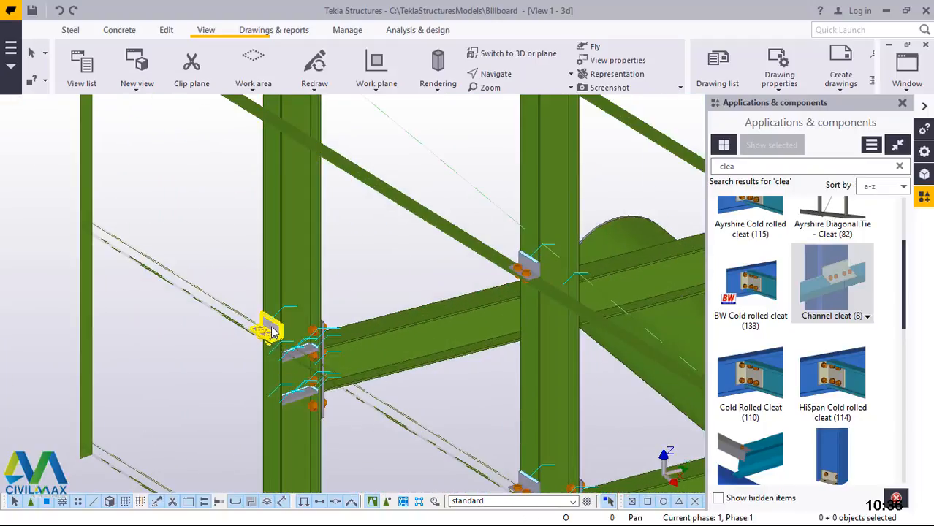
scroll(248, 278, down, 4)
scroll(241, 399, up, 5)
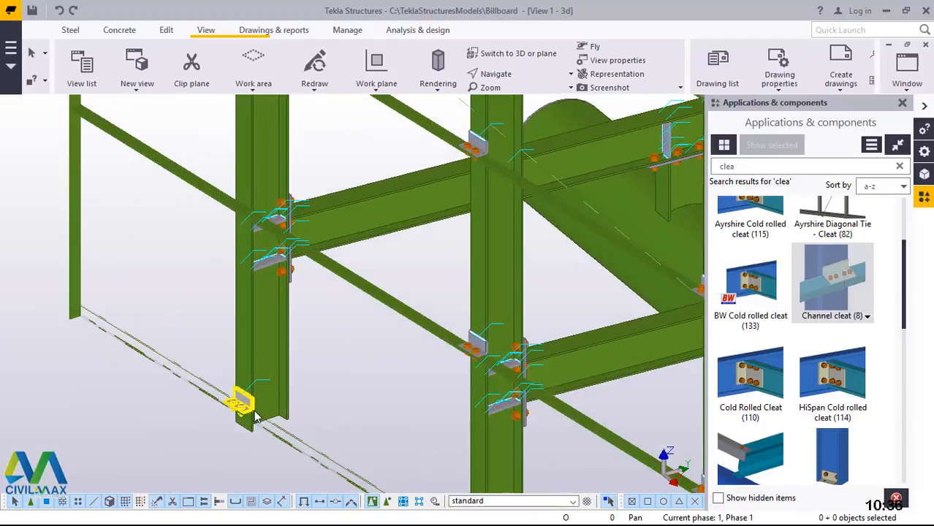
key(ctrl+z)
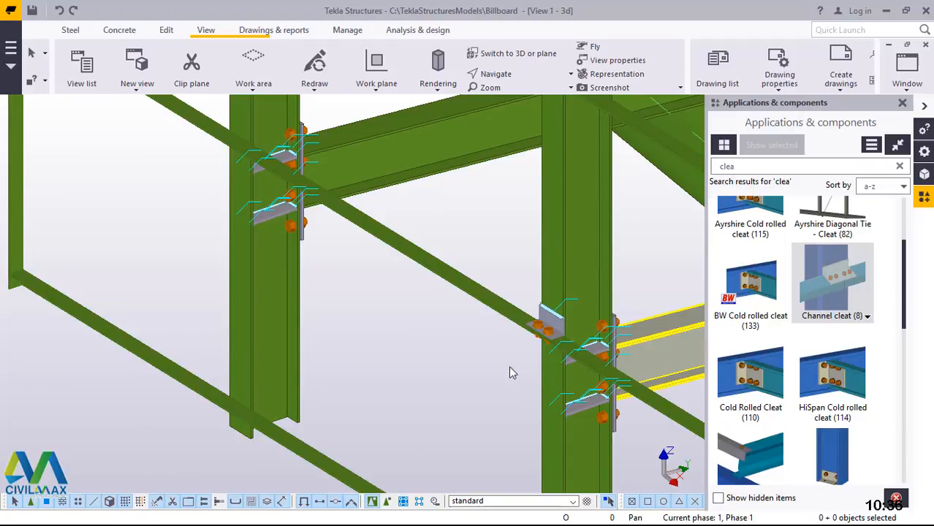
Step: Try to connect the lowest mirrored angle to the outermost rear post with Channel cleat (8), and undo the placement
scroll(238, 425, up, 3)
click(242, 351)
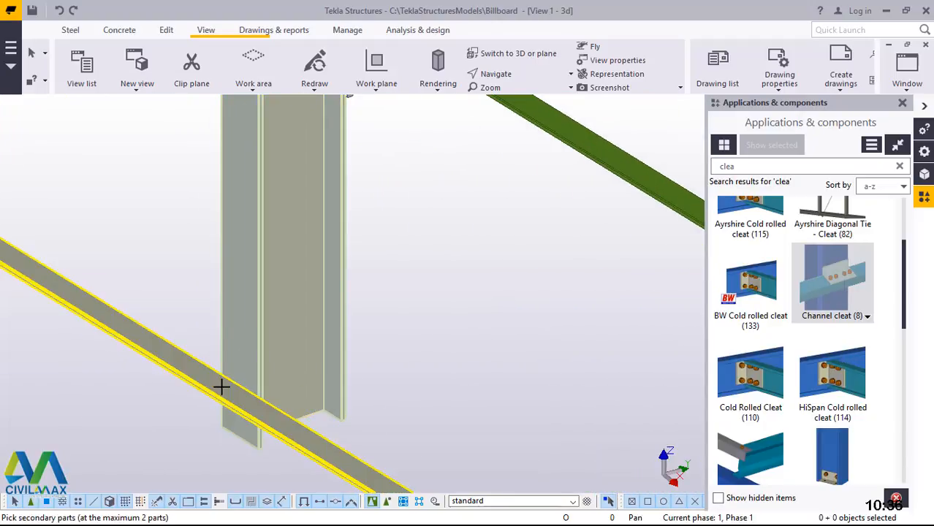
click(221, 387)
middle_click(220, 388)
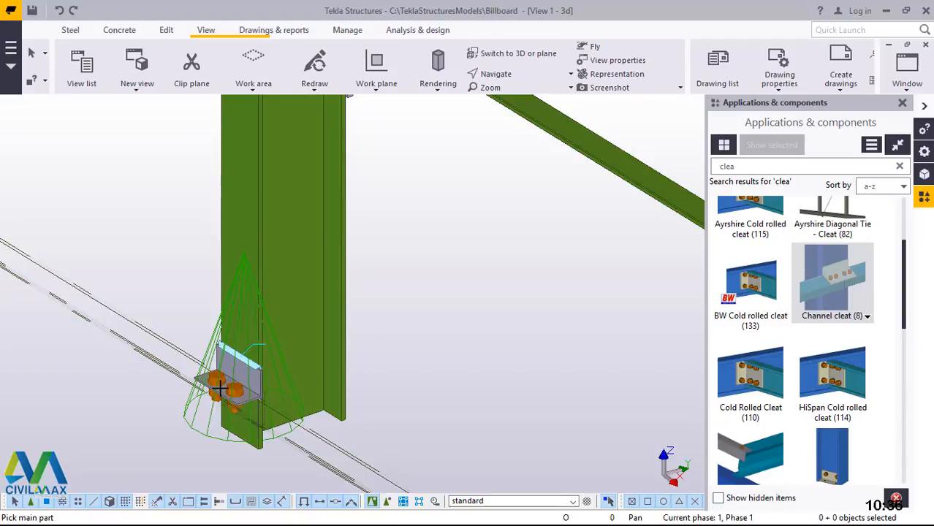
right_click(467, 250)
click(485, 257)
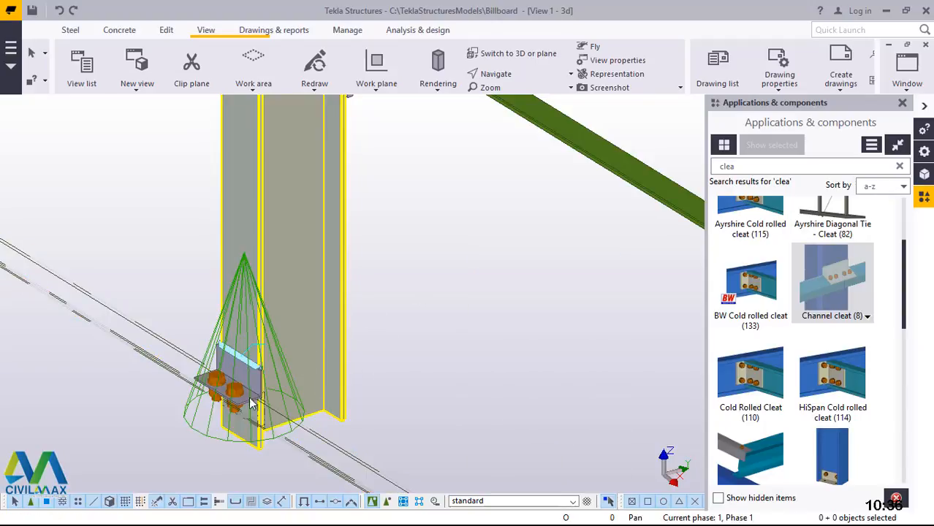
click(61, 14)
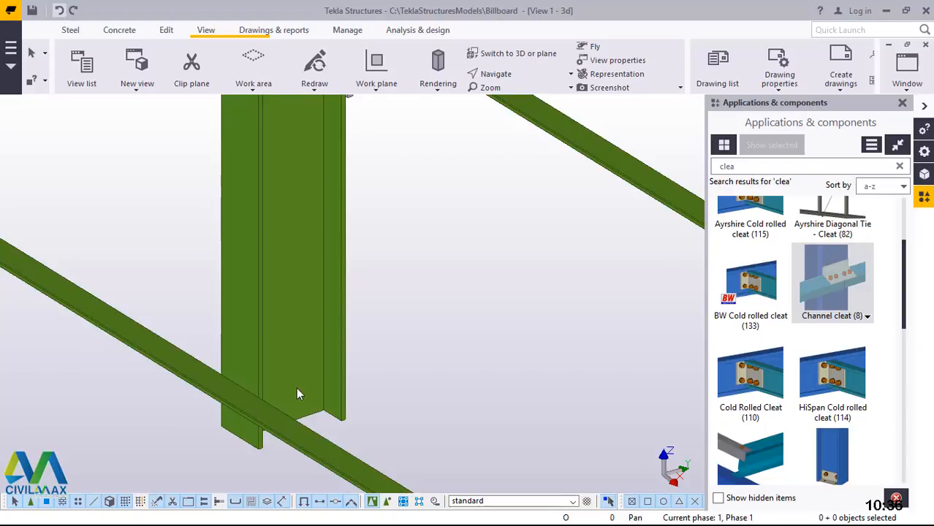
Step: Set the view point near the horizontal pipe and examine both angle frames and their post connections from several sides
scroll(297, 394, down, 10)
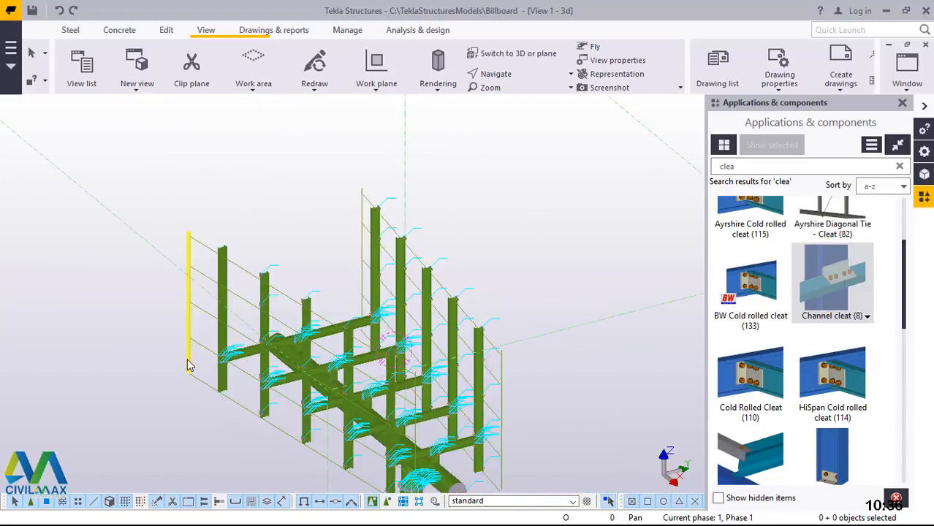
ctrl+middle_drag(187, 365, 394, 309)
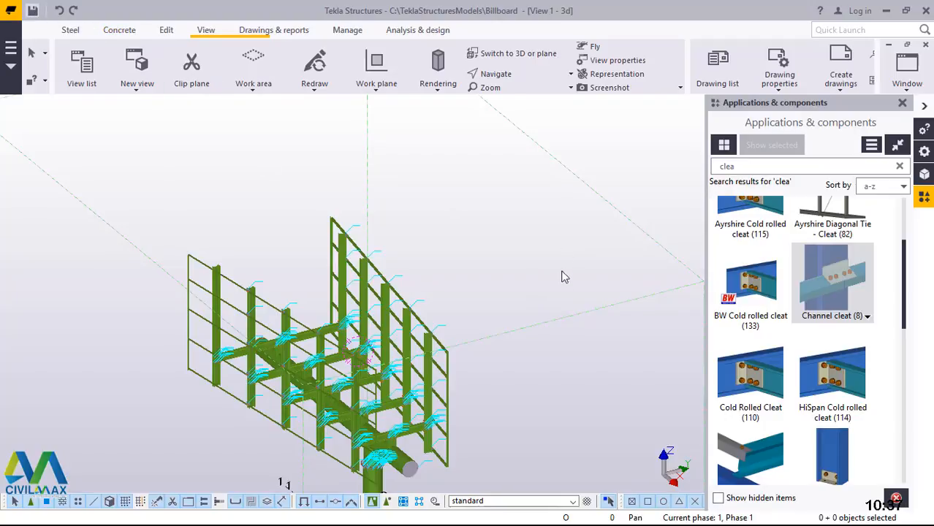
click(510, 74)
click(494, 122)
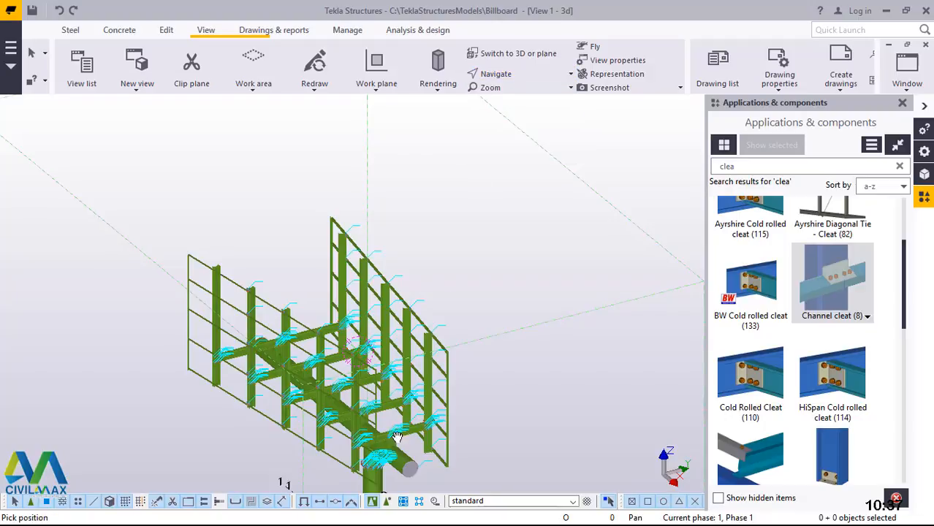
click(397, 437)
ctrl+middle_drag(397, 437, 273, 427)
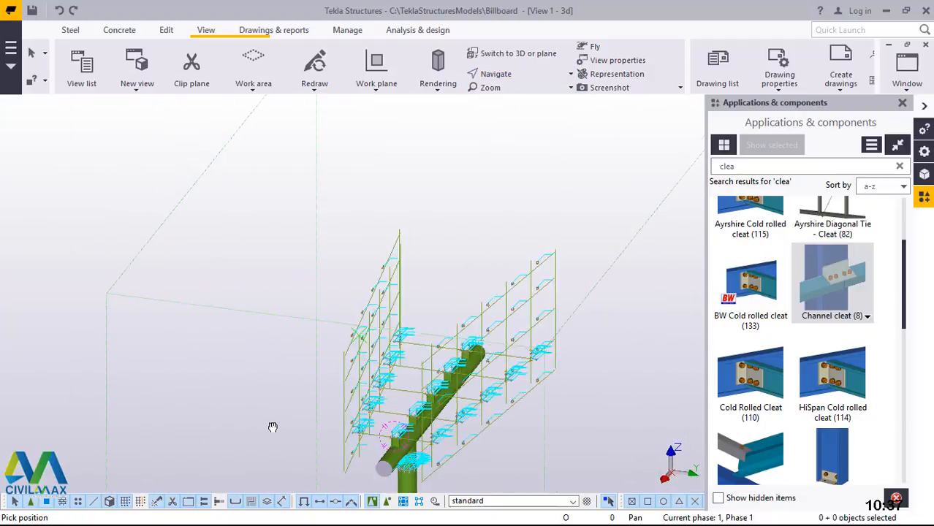
scroll(255, 377, down, 2)
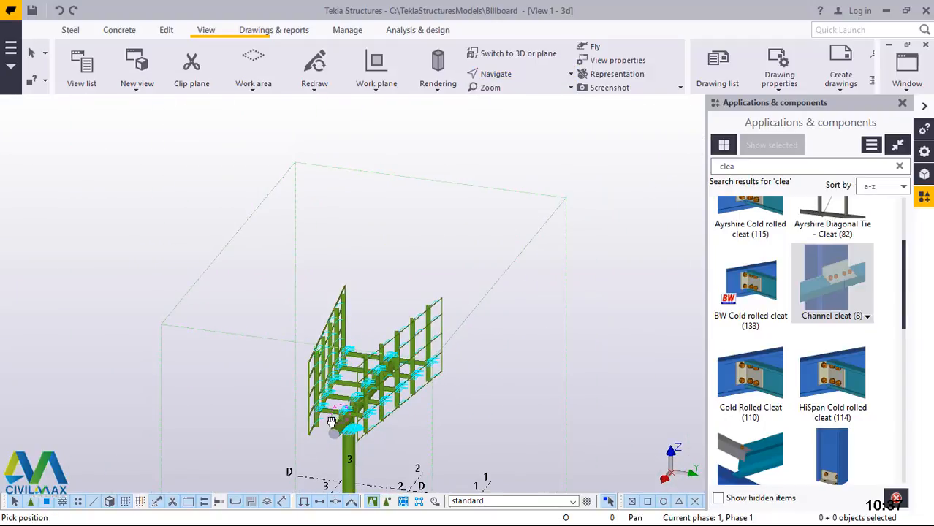
scroll(332, 423, up, 8)
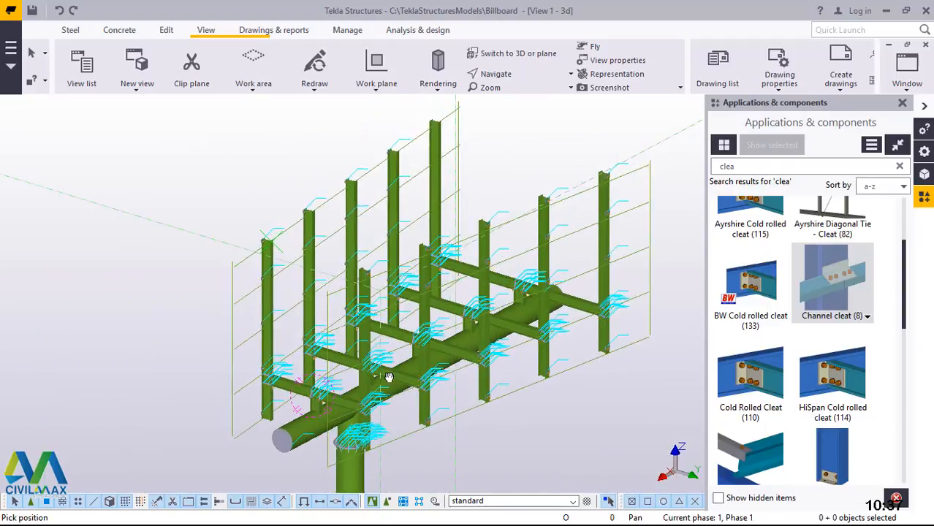
scroll(346, 341, down, 3)
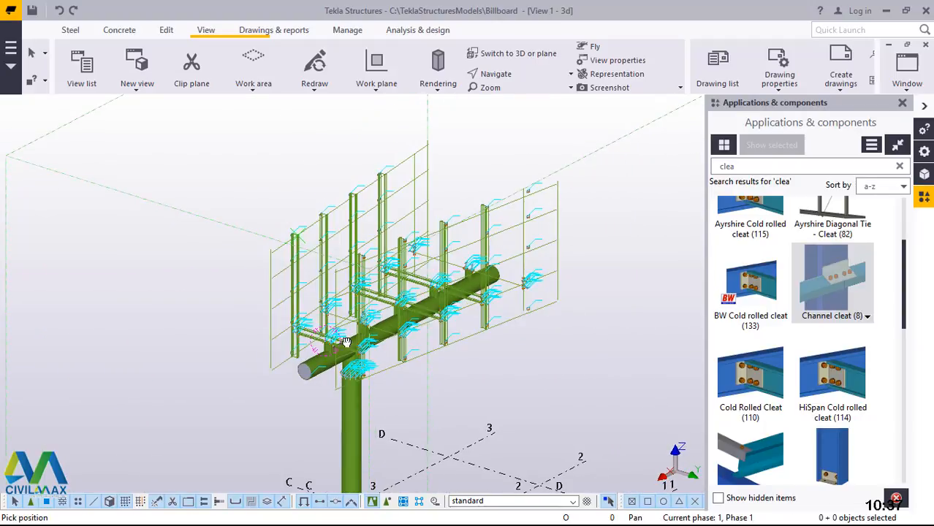
scroll(346, 341, up, 6)
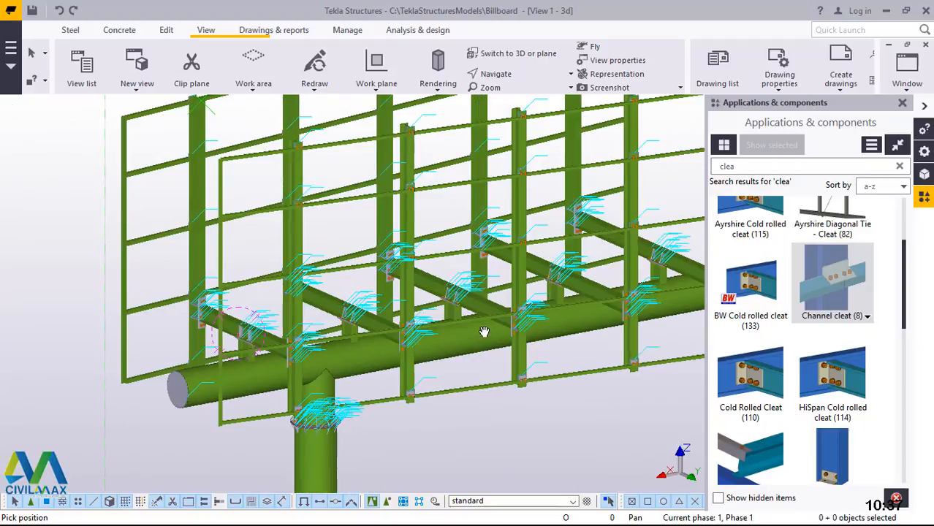
scroll(377, 287, down, 6)
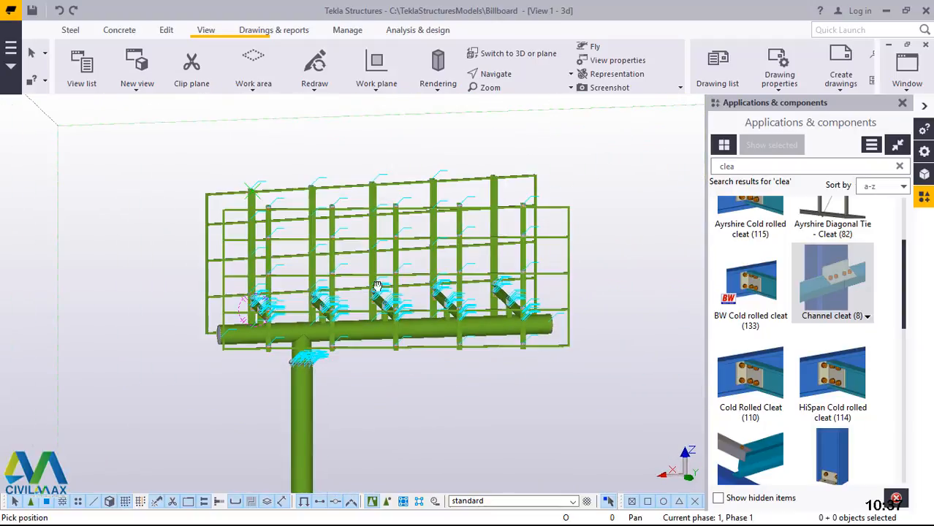
ctrl+middle_drag(377, 287, 525, 320)
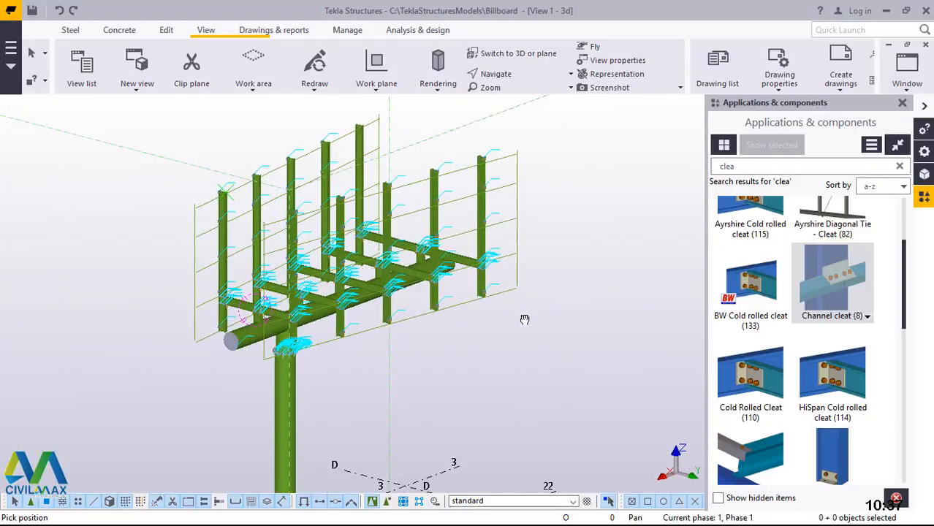
scroll(525, 319, up, 1)
scroll(277, 282, up, 4)
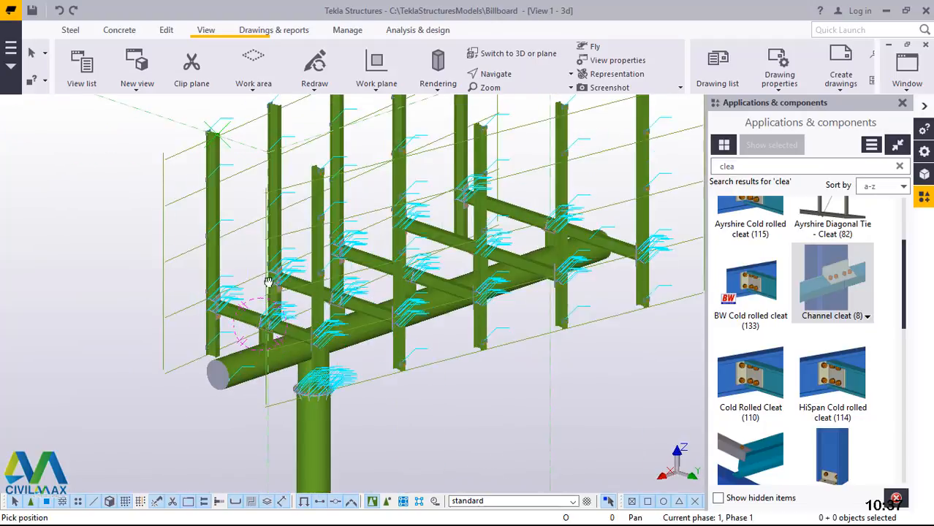
ctrl+middle_drag(268, 283, 248, 270)
scroll(347, 273, down, 3)
ctrl+middle_drag(313, 268, 277, 248)
right_click(590, 137)
click(629, 145)
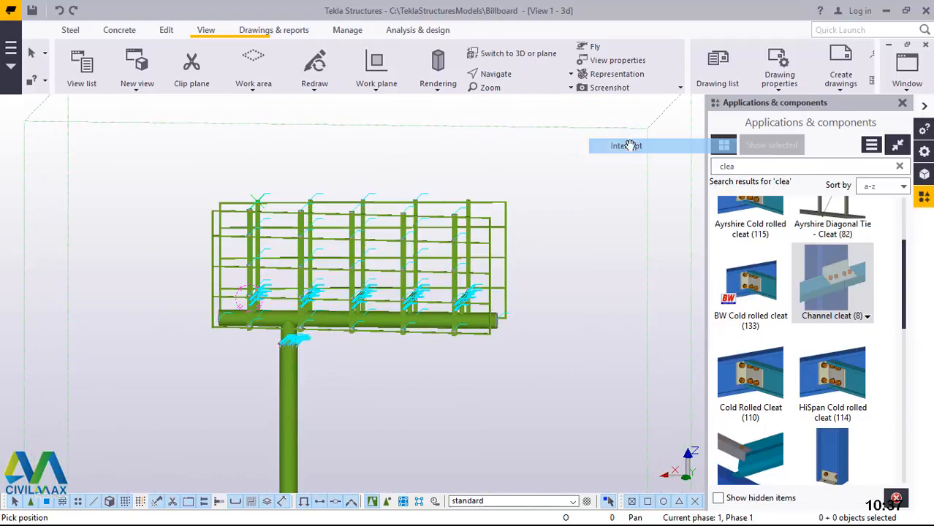
Step: Close the component catalog and set the 3D view's rotation to 90 around Z and 0 around X
click(903, 103)
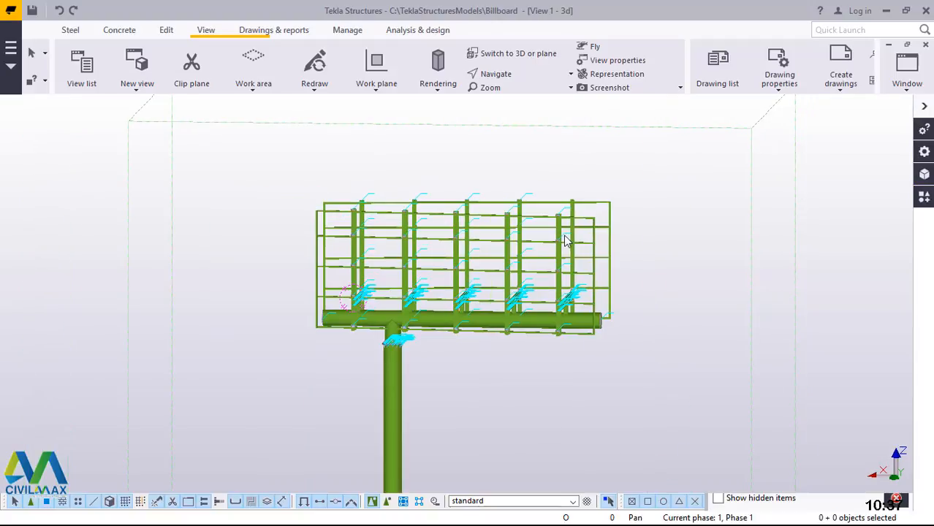
click(672, 351)
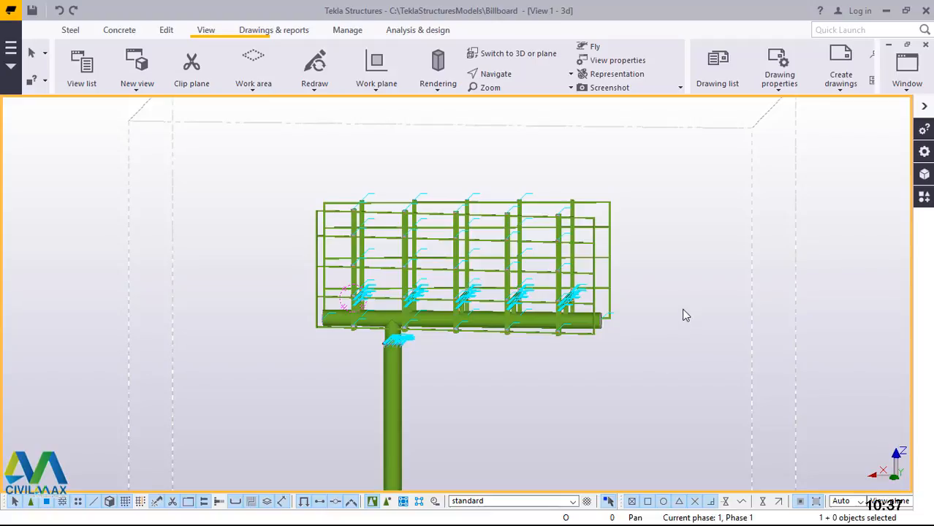
double_click(686, 315)
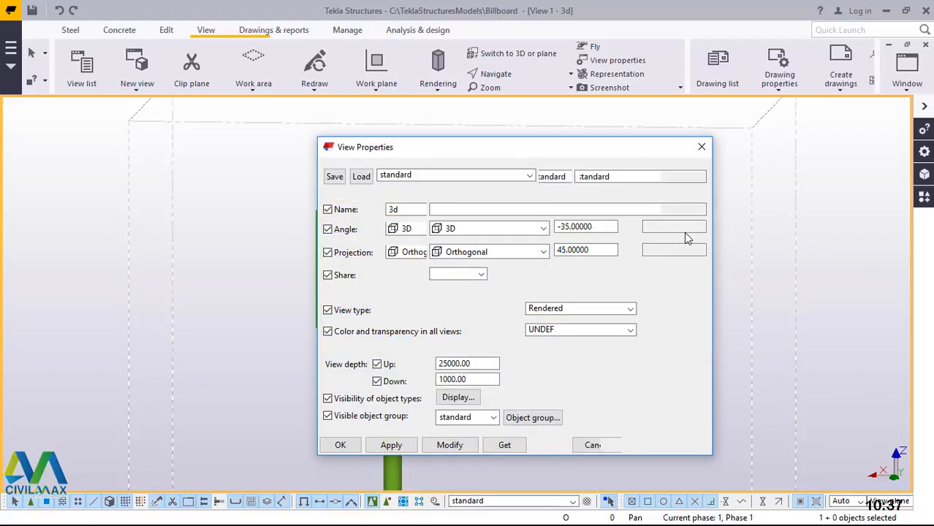
drag(683, 227, 641, 228)
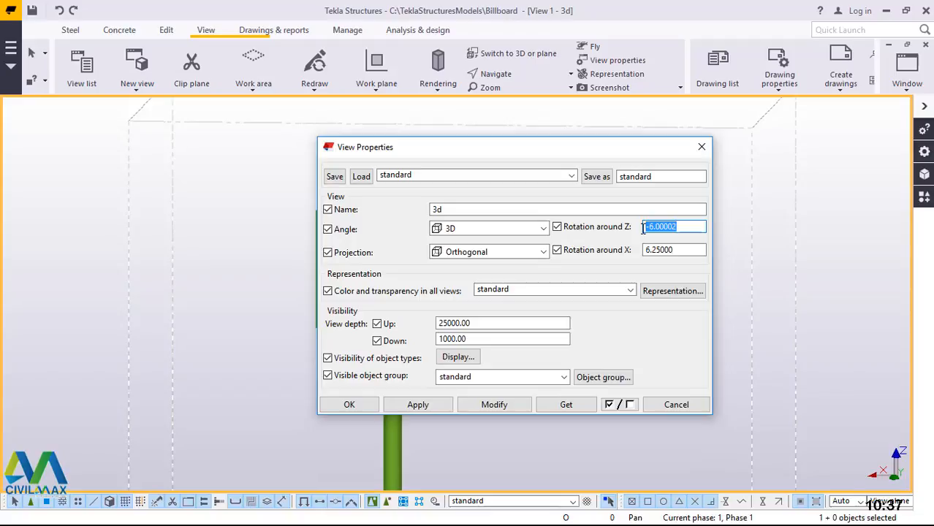
text(90)
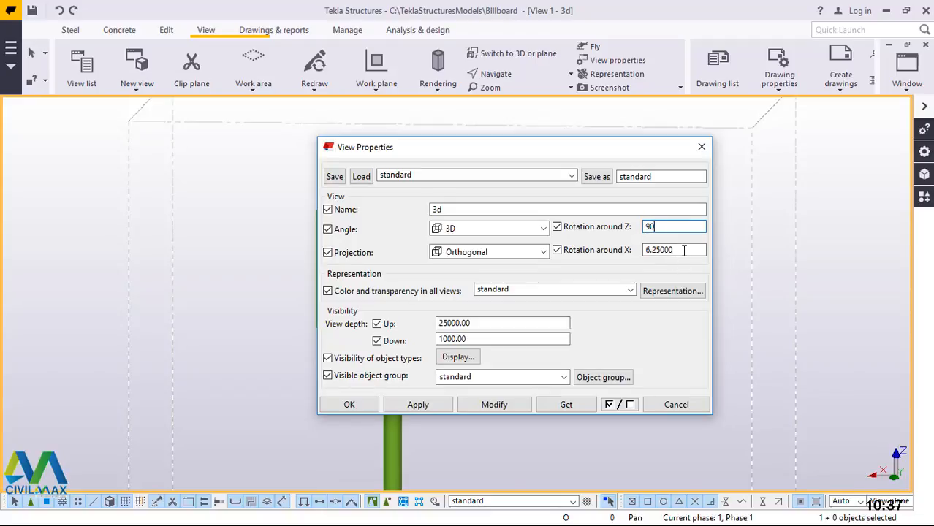
drag(676, 250, 629, 250)
text(0)
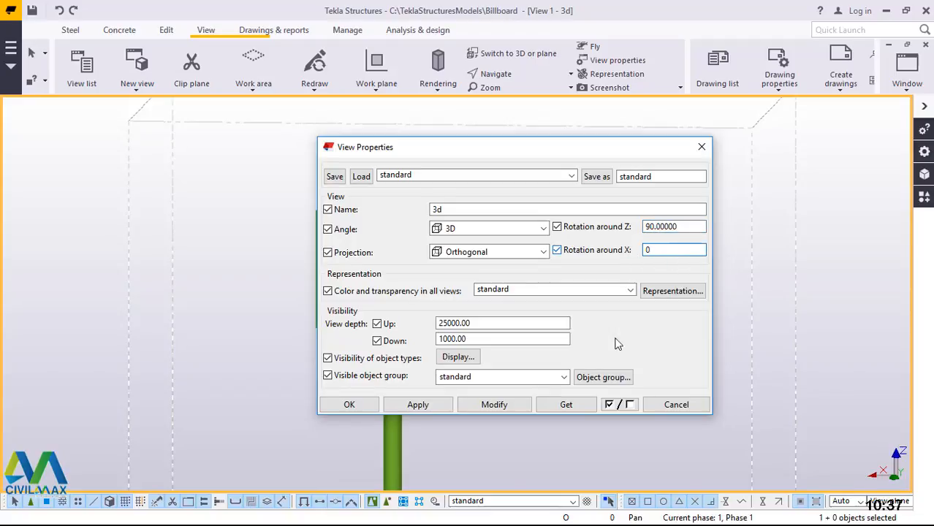
click(507, 406)
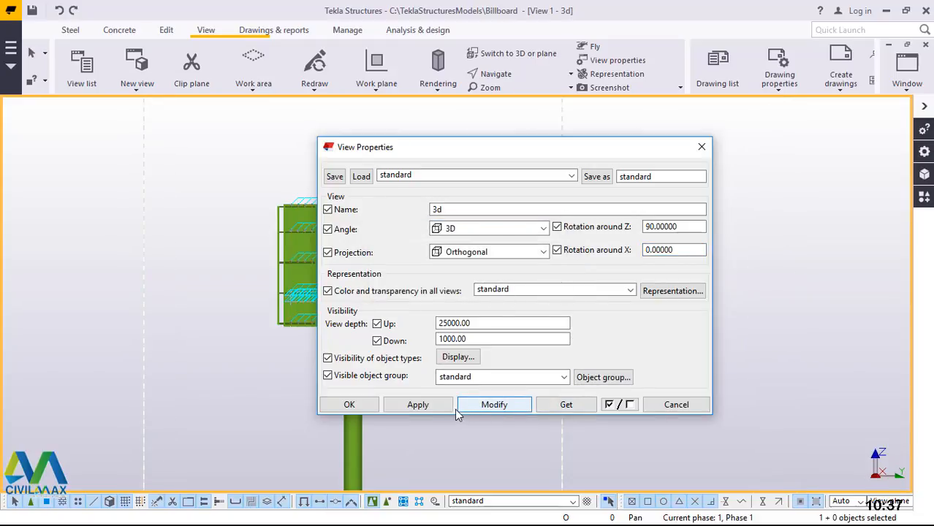
click(419, 405)
Step: Set the 3D view's rotation around Z to 180 and close the view properties to face the billboard frame
drag(458, 154, 589, 146)
double_click(783, 221)
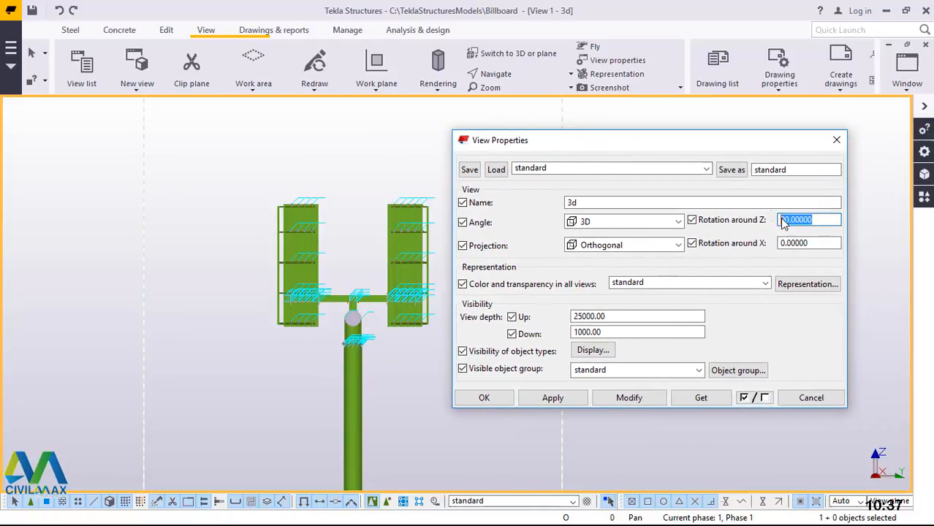
text(180)
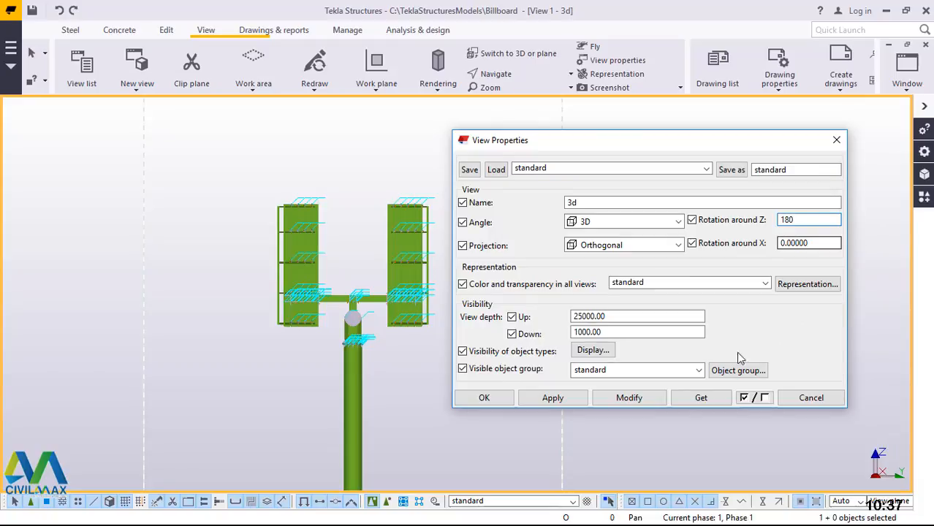
click(644, 398)
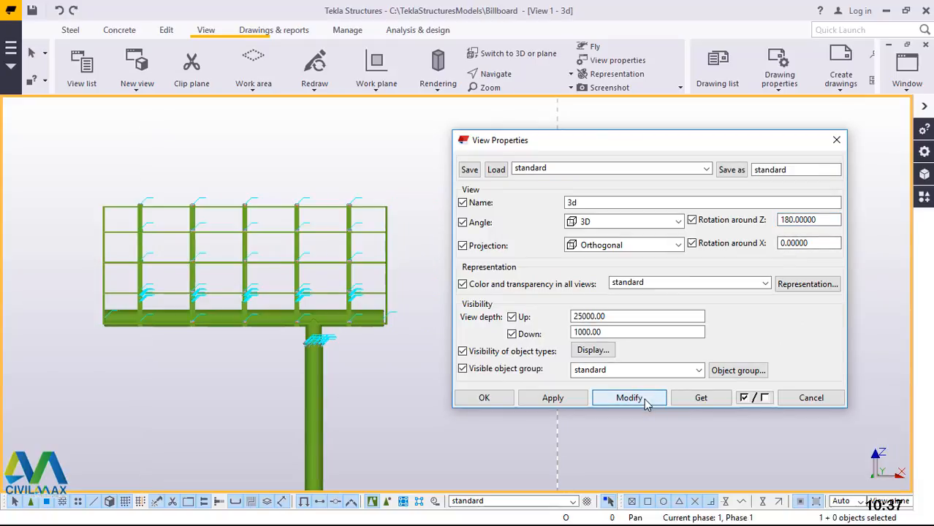
click(557, 401)
click(484, 399)
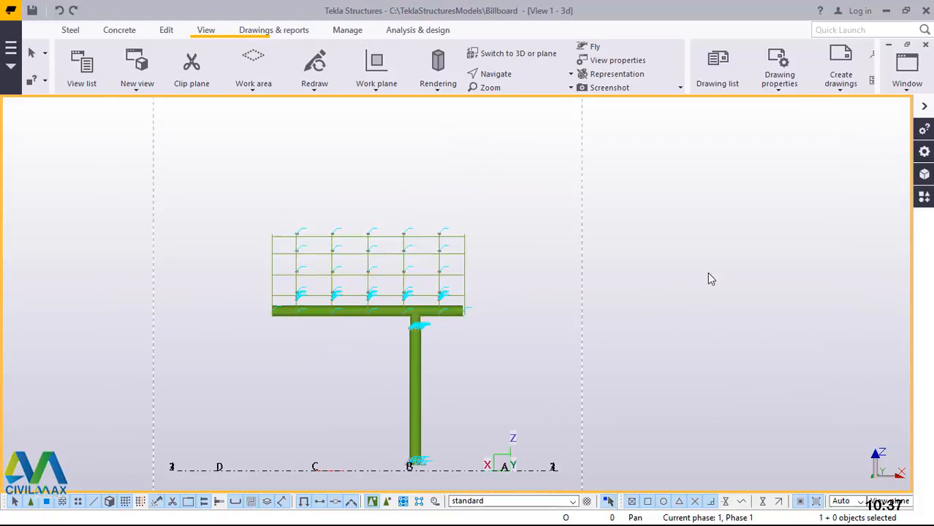
scroll(502, 298, up, 2)
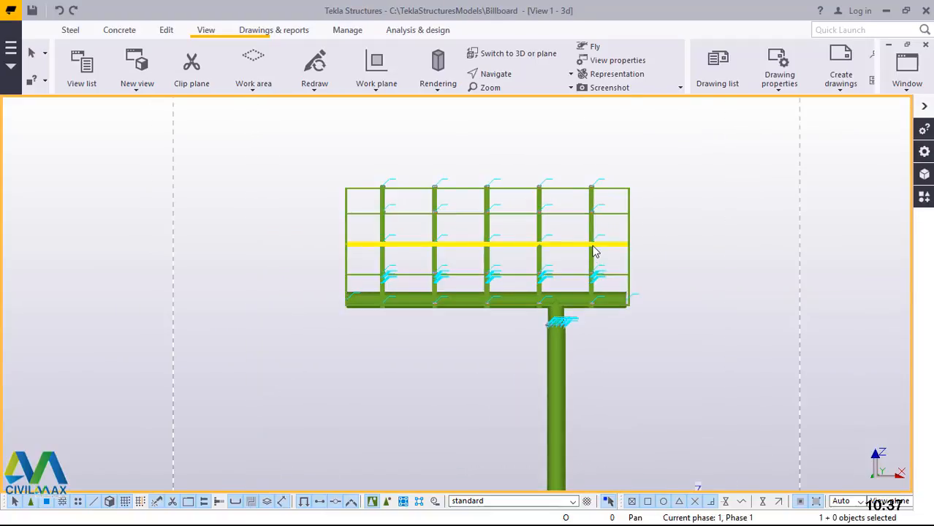
Step: Examine the billboard's front view, checking how the angle frame lines up with the posts, horizontal pipe and column
scroll(594, 251, up, 3)
scroll(777, 285, down, 2)
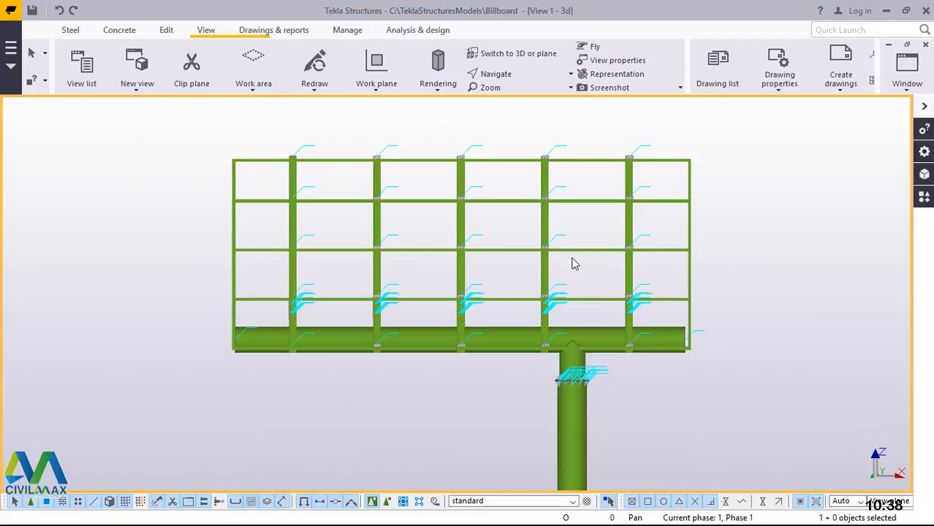
scroll(590, 269, up, 1)
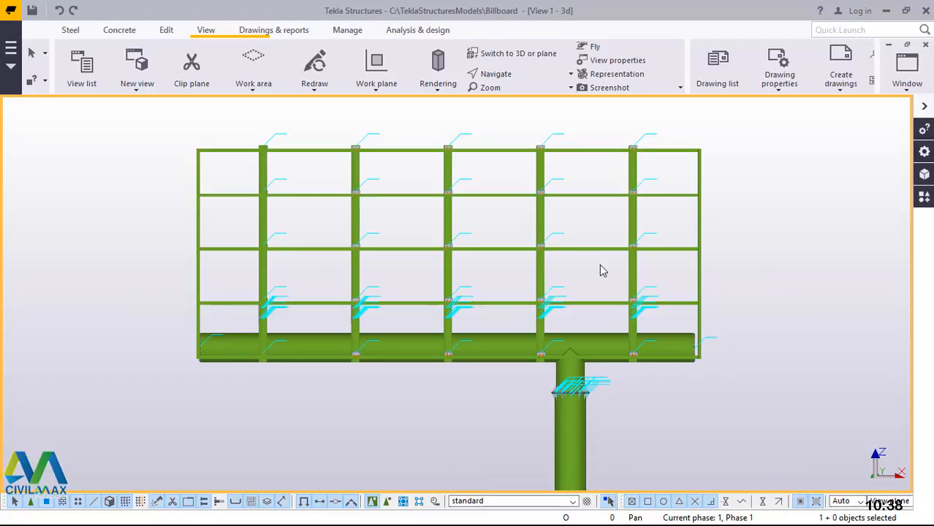
scroll(603, 271, up, 1)
scroll(702, 212, down, 1)
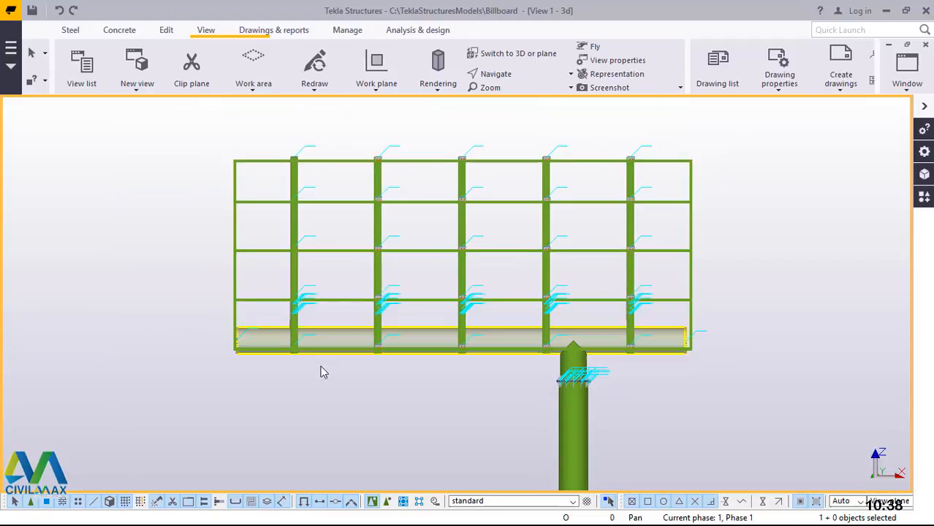
click(674, 333)
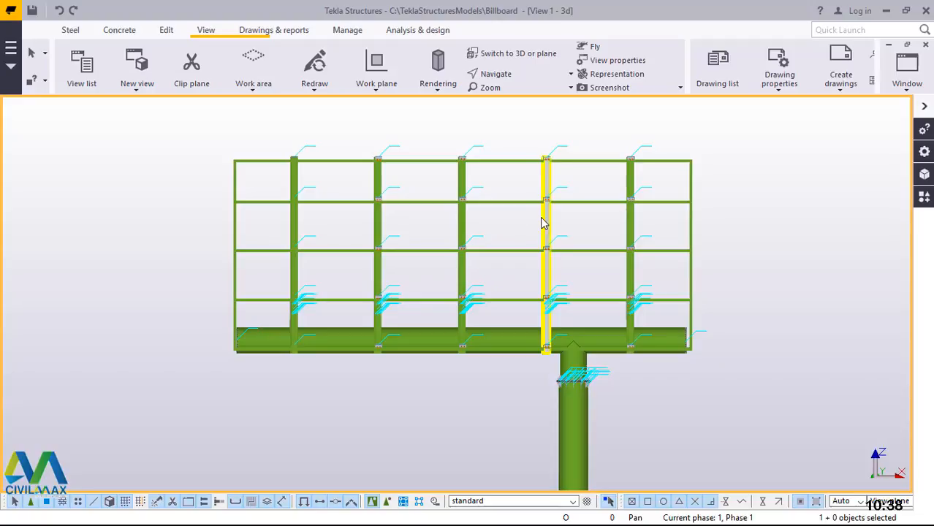
scroll(469, 226, down, 4)
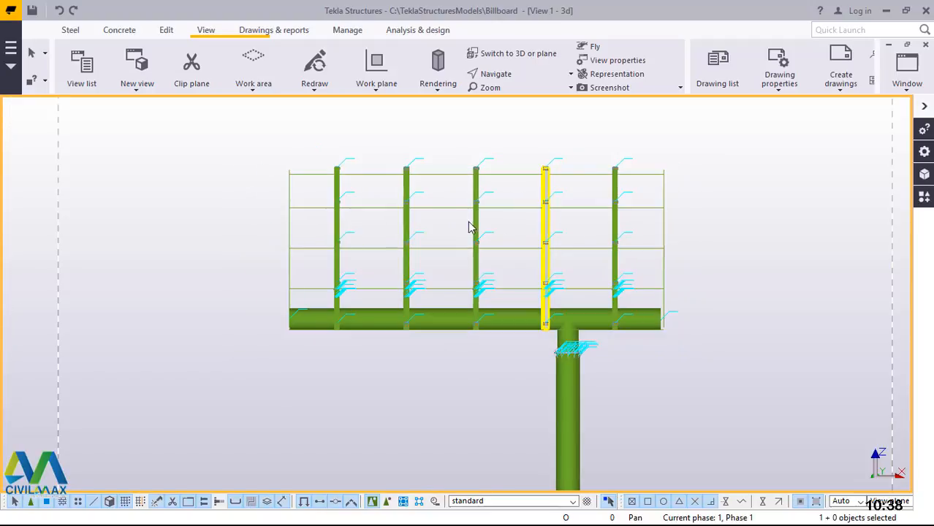
scroll(538, 252, up, 3)
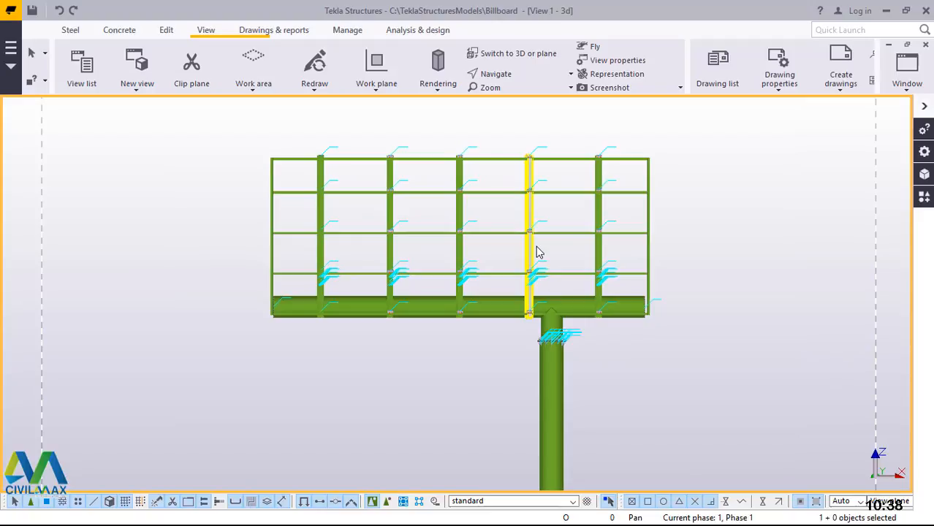
scroll(490, 273, down, 5)
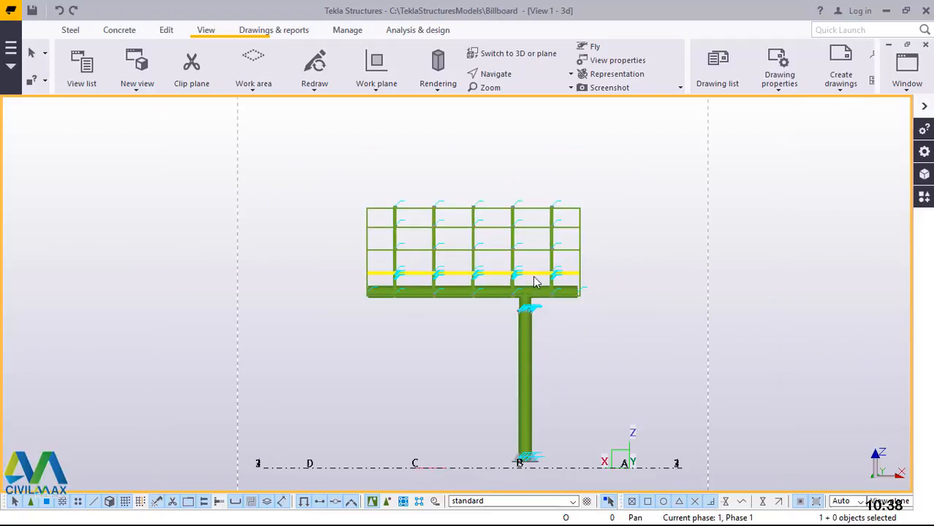
scroll(526, 456, up, 4)
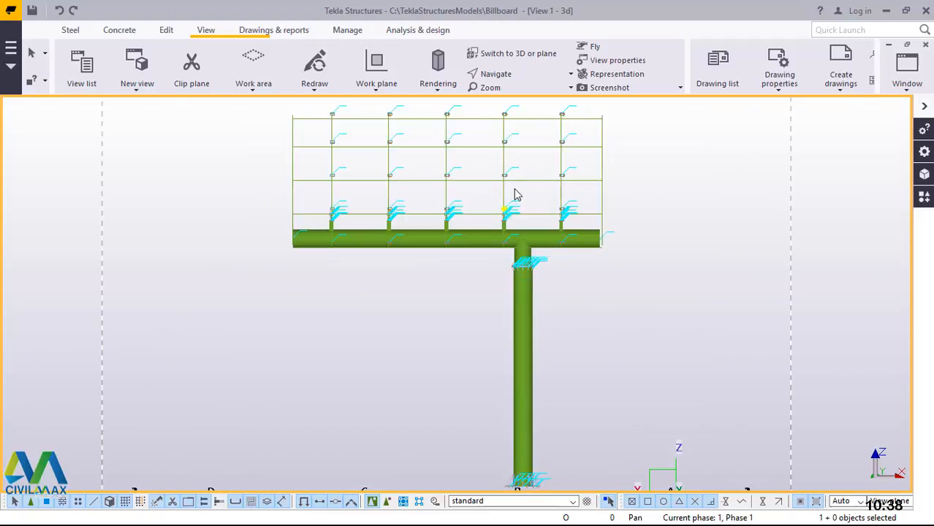
Step: Examine the frame's lower corner beside the horizontal pipe's end plate and the nearby cleat on the lowest angle
scroll(584, 245, up, 5)
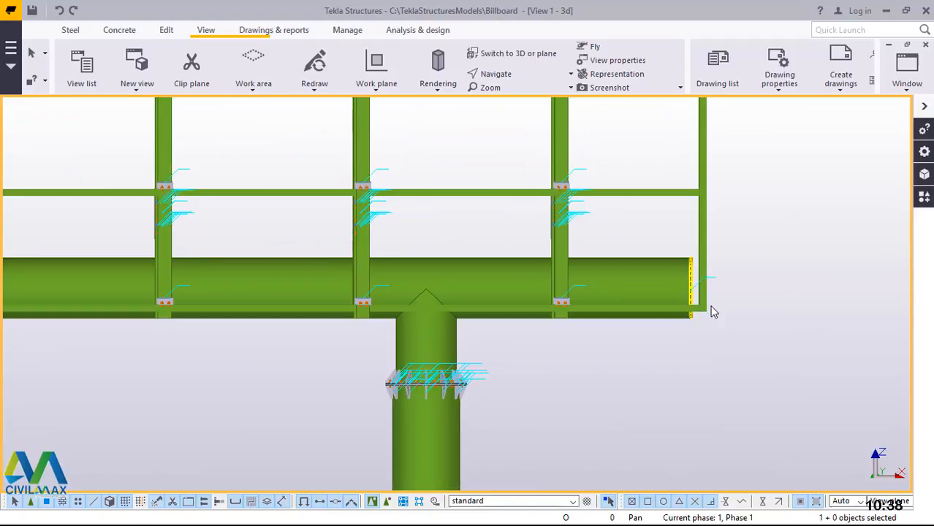
scroll(713, 323, up, 5)
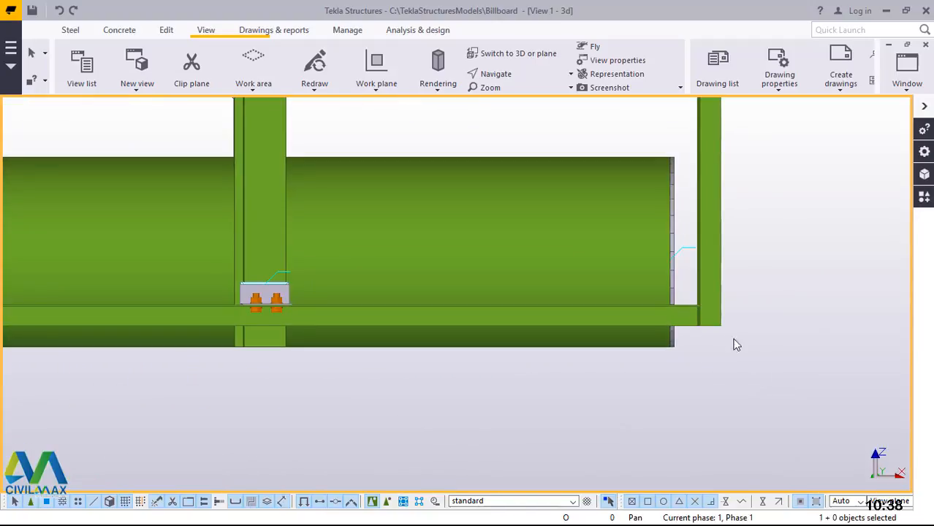
scroll(700, 325, up, 5)
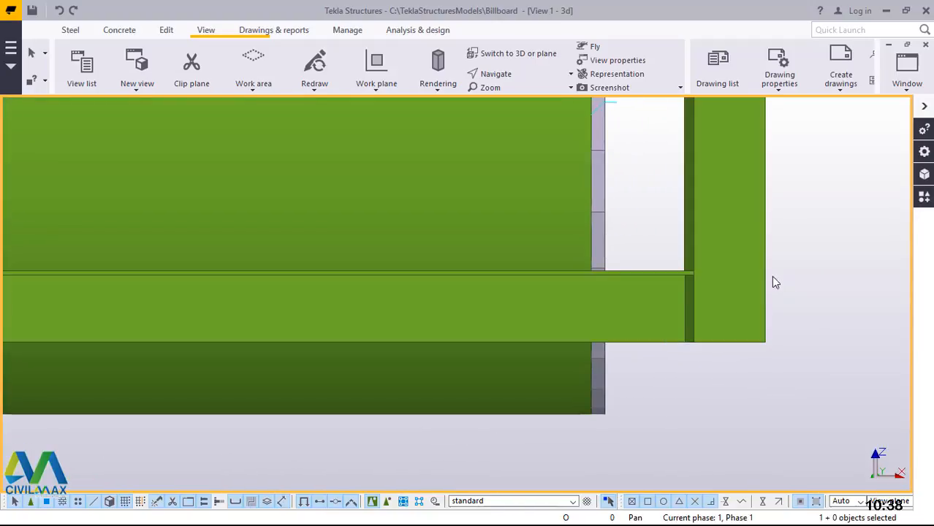
scroll(724, 329, down, 8)
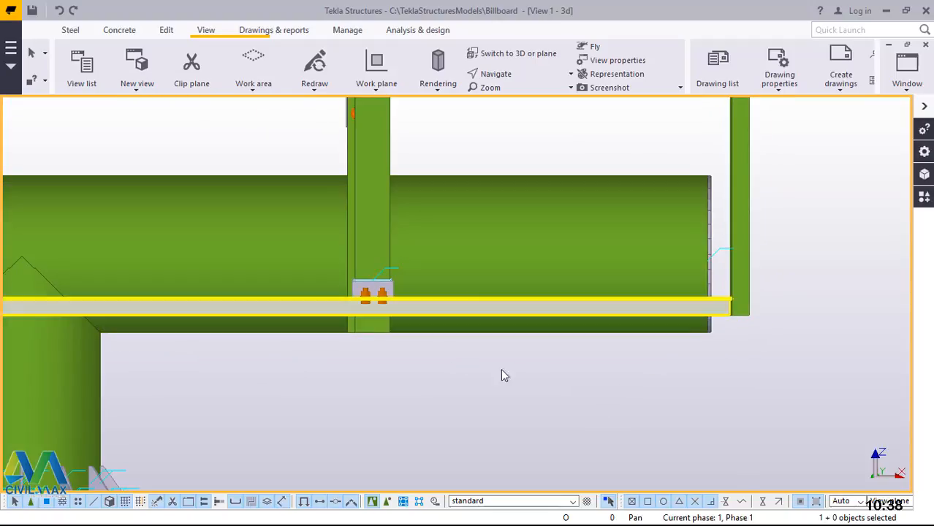
scroll(723, 292, down, 3)
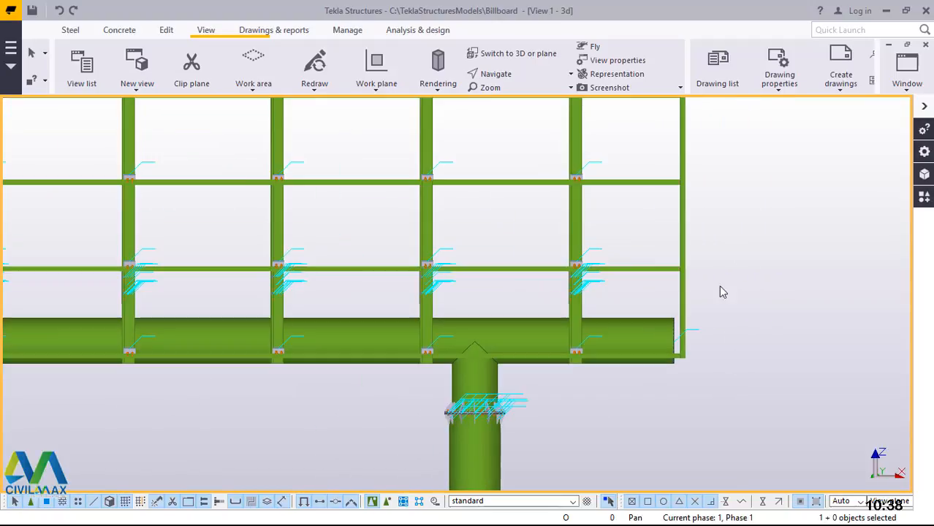
scroll(721, 396, down, 5)
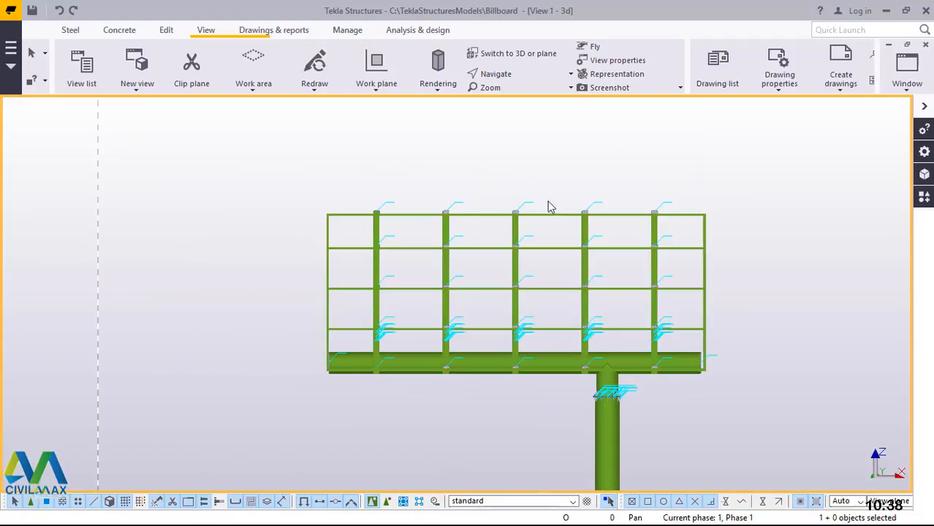
Step: Examine the whole billboard in front view, from the frame's upper angles down to the column base on grid line B
scroll(588, 374, up, 1)
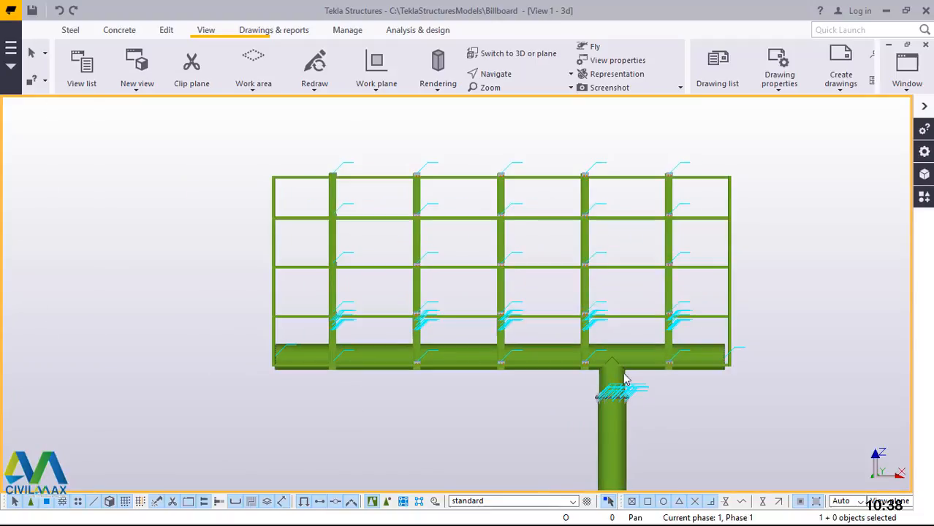
scroll(340, 217, up, 2)
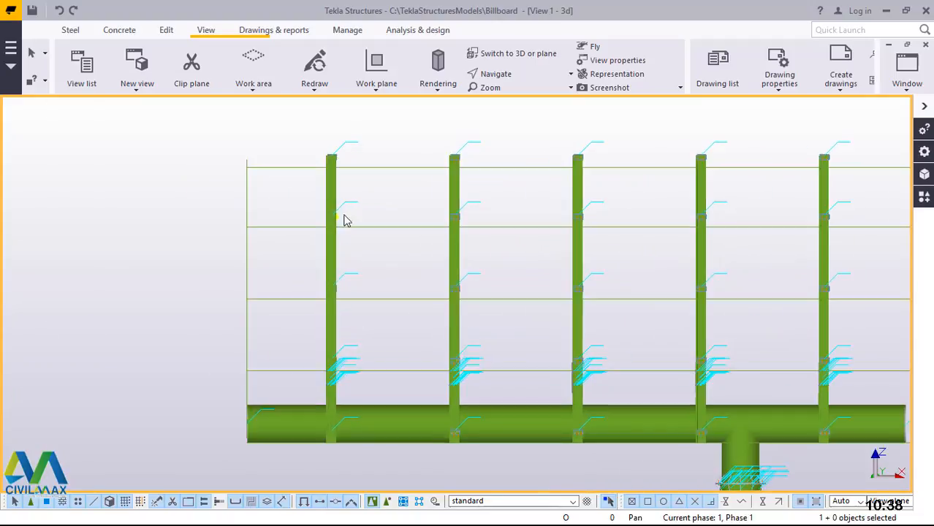
scroll(249, 198, down, 2)
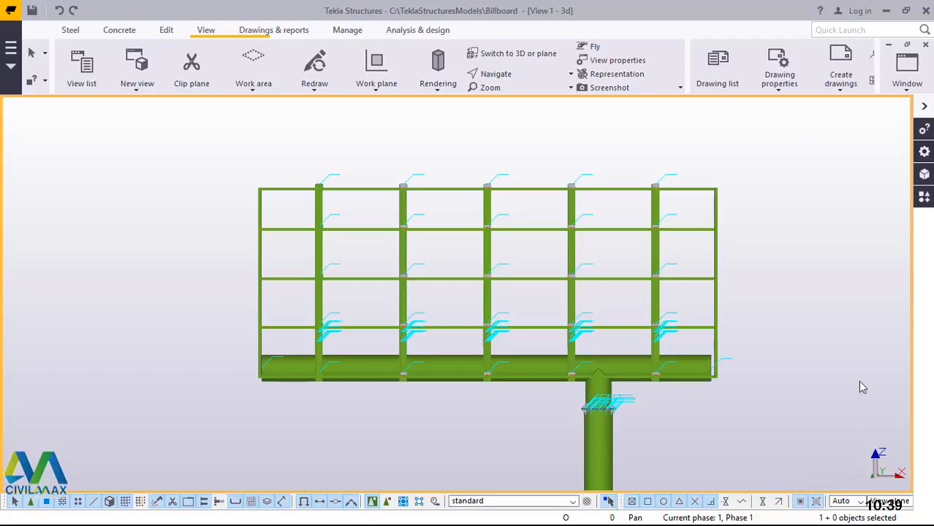
scroll(621, 395, down, 5)
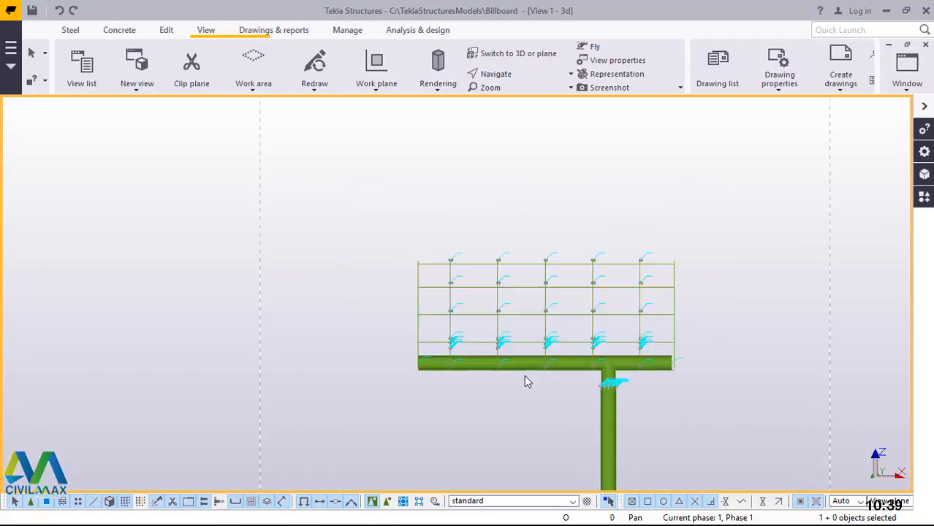
scroll(545, 395, down, 1)
scroll(558, 460, up, 2)
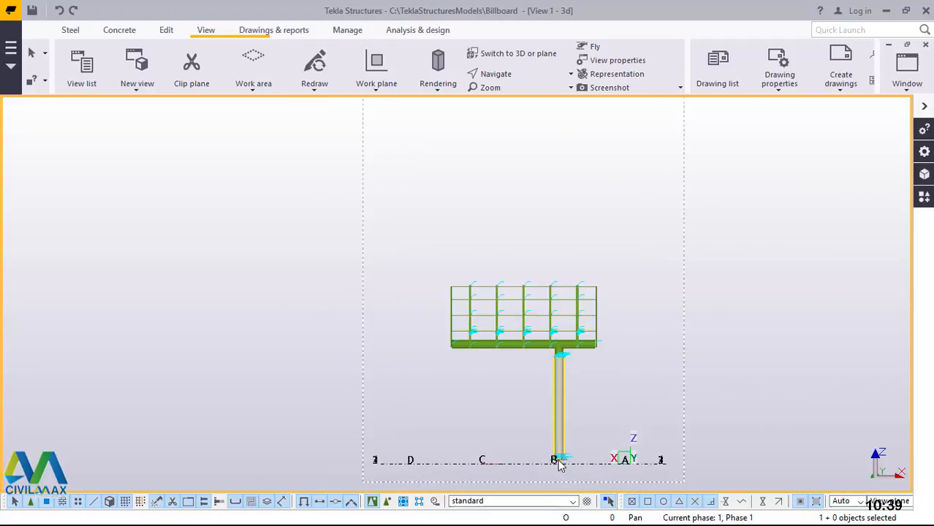
scroll(559, 460, up, 2)
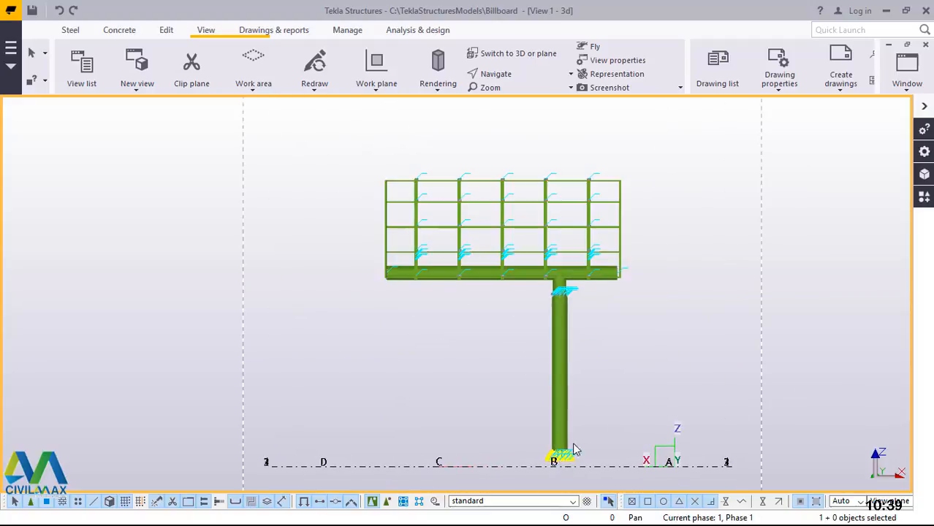
scroll(577, 382, up, 2)
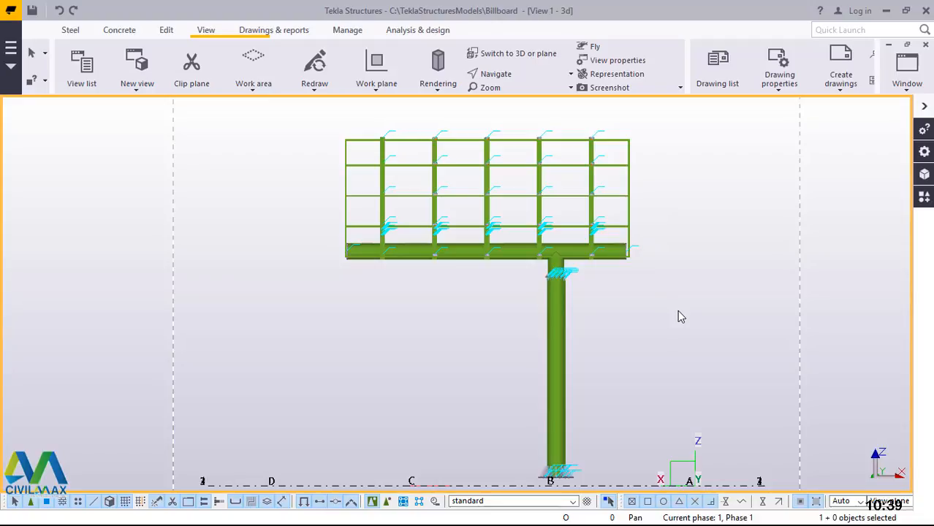
Step: Turn the billboard to an oblique 3D view and examine the cleats joining the near frame's upper angles to the posts
ctrl+middle_drag(643, 316, 737, 377)
scroll(503, 392, down, 6)
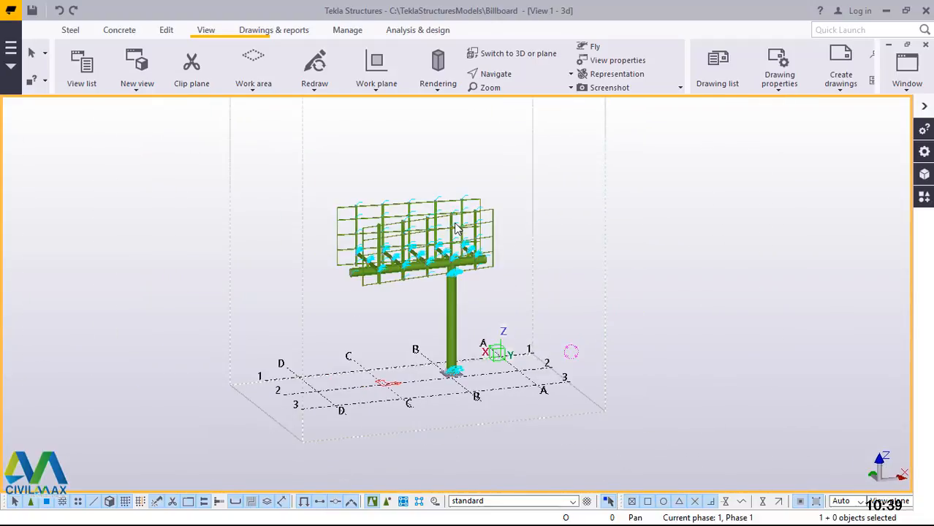
ctrl+middle_drag(476, 227, 778, 244)
scroll(443, 234, up, 10)
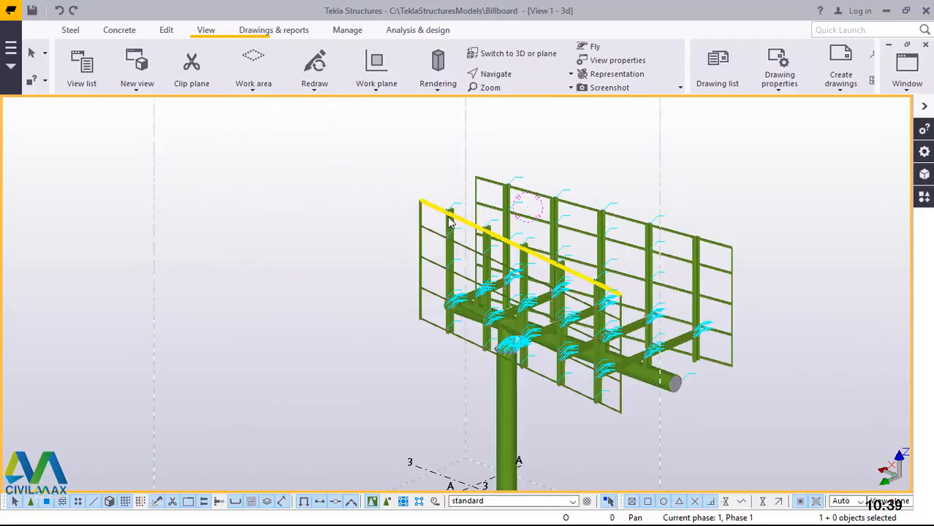
scroll(459, 214, down, 8)
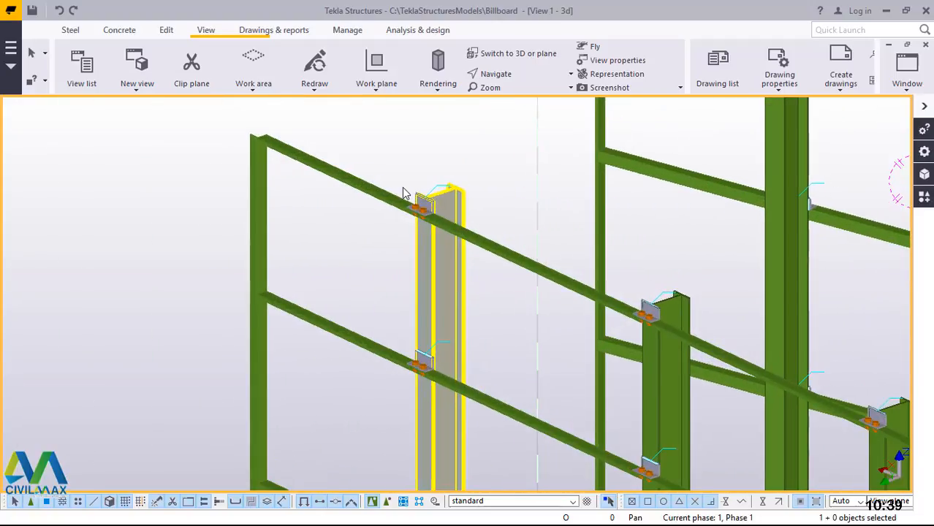
scroll(521, 294, down, 3)
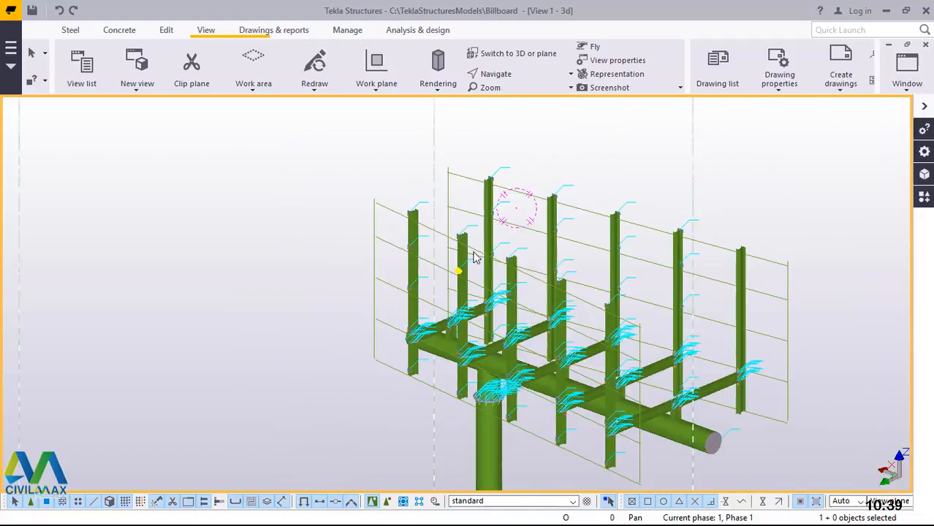
Step: Examine the near frame's lowest angle, its cleats and the cross-beam connections above the horizontal pipe
scroll(603, 450, up, 6)
scroll(585, 453, up, 2)
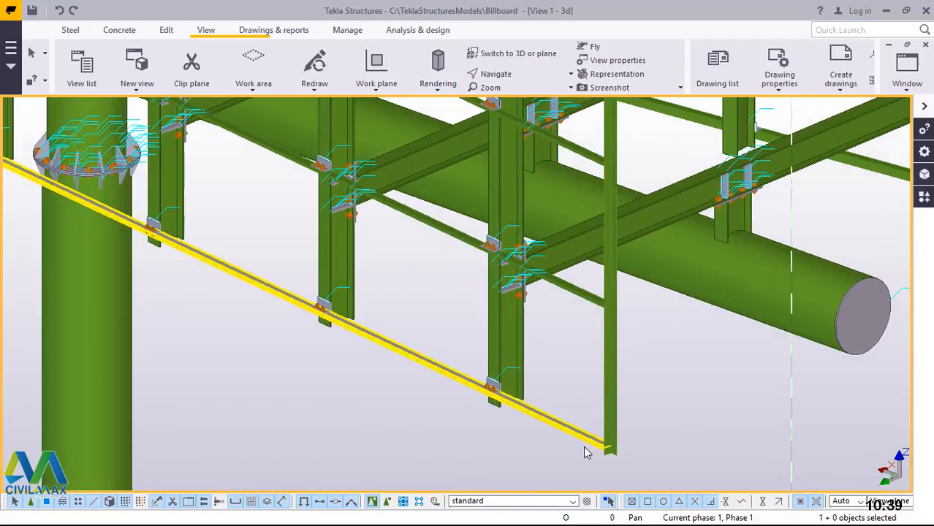
scroll(576, 444, down, 4)
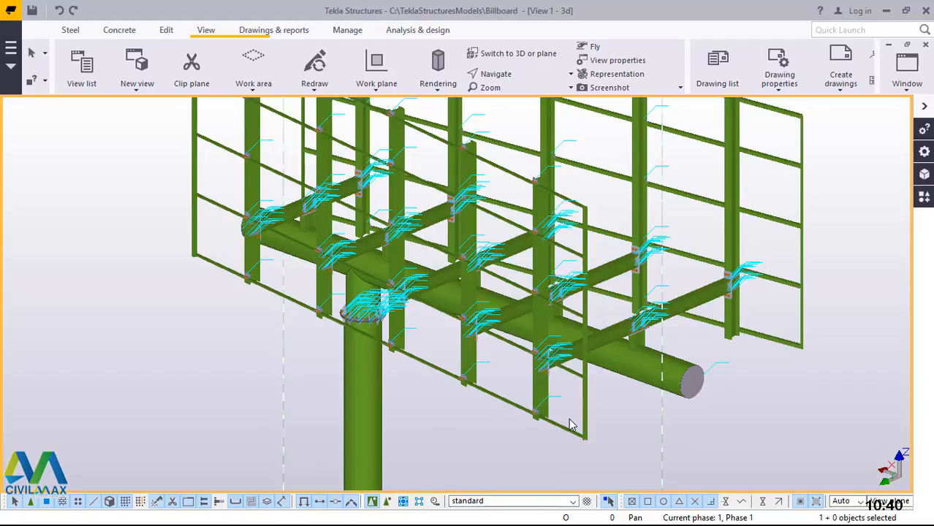
scroll(380, 367, down, 5)
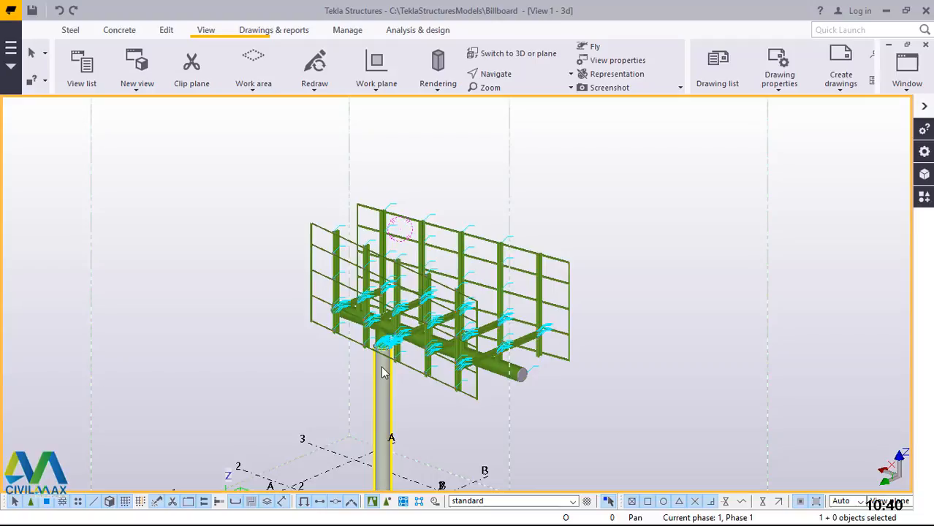
scroll(408, 287, up, 4)
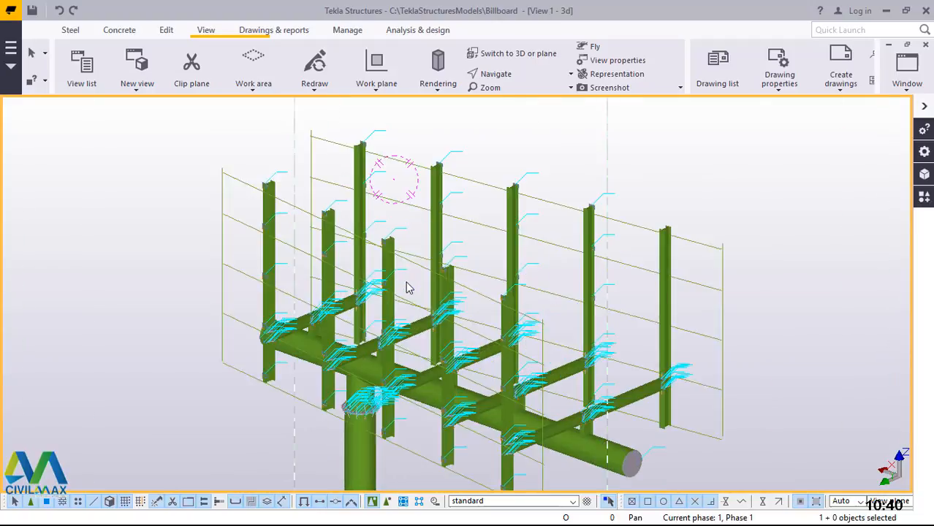
scroll(408, 287, down, 3)
scroll(553, 236, up, 6)
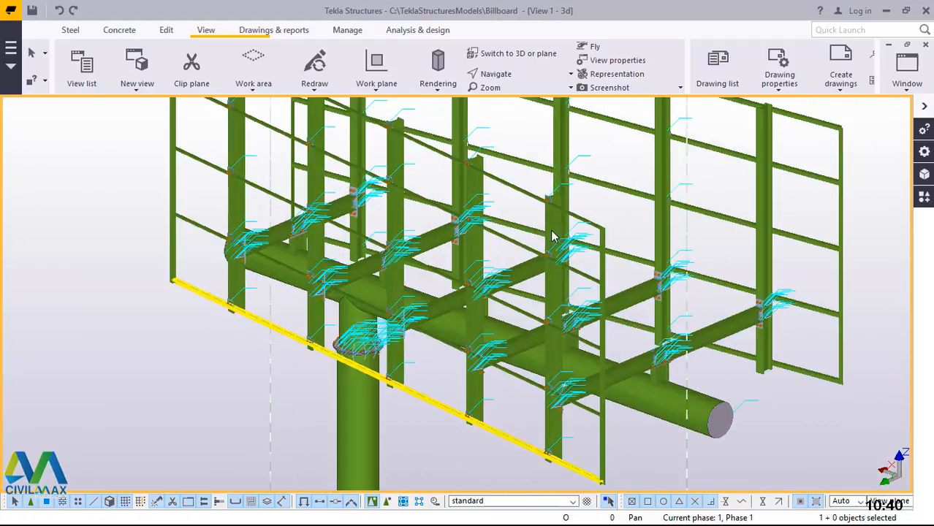
Step: Orbit around the billboard's upper structure and examine both frames, their posts and the cross-beam connections above the horizontal pipe
scroll(553, 236, up, 1)
click(511, 79)
click(517, 121)
click(653, 408)
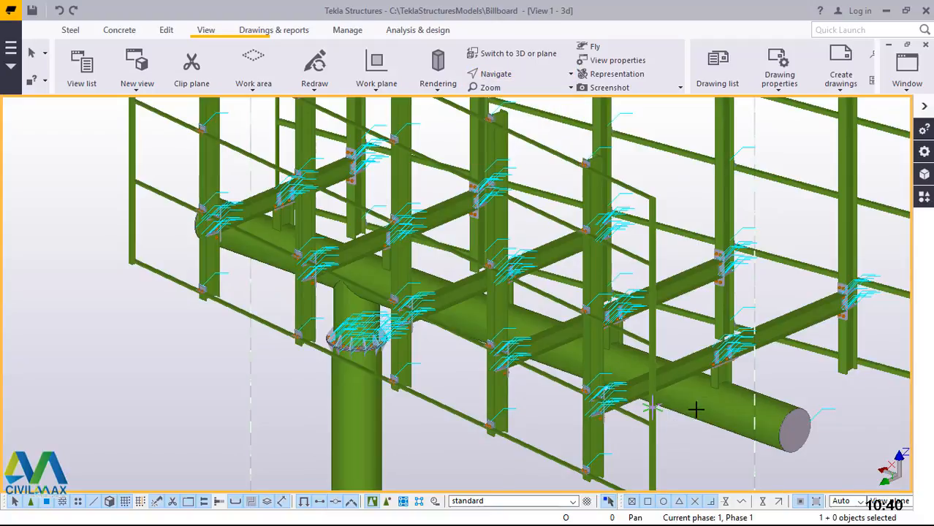
click(700, 395)
drag(684, 391, 608, 384)
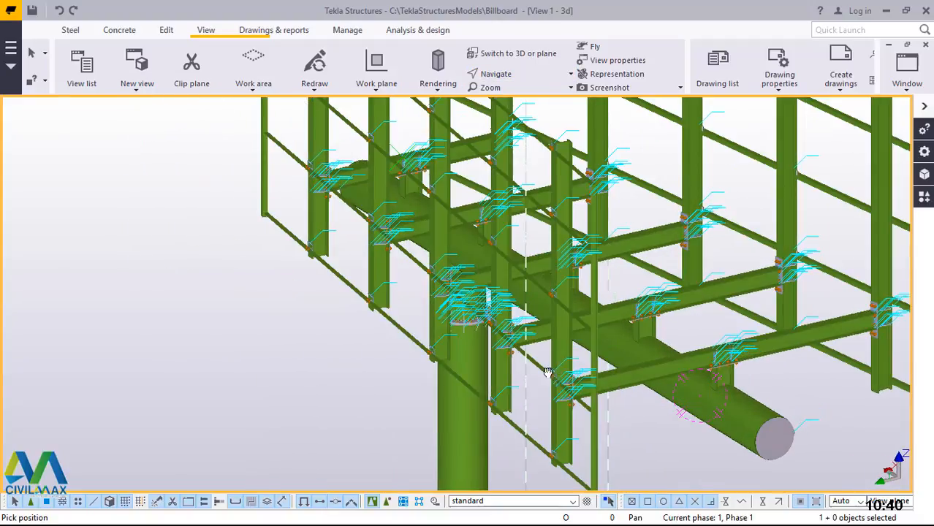
drag(548, 373, 362, 363)
scroll(386, 362, down, 3)
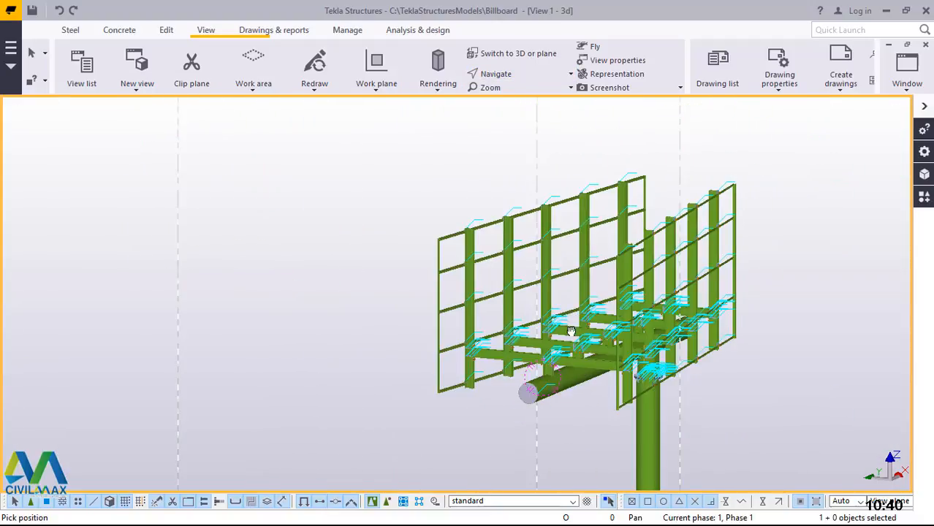
drag(571, 331, 566, 363)
scroll(713, 203, up, 5)
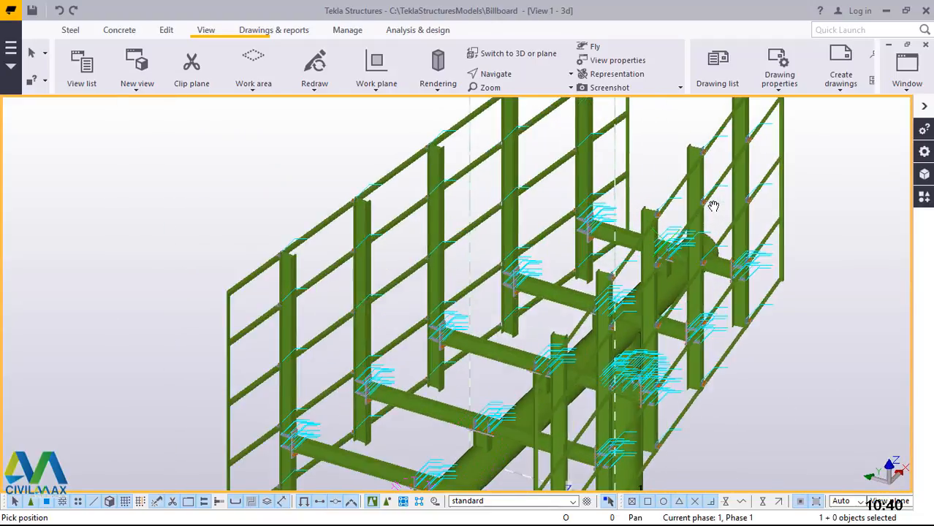
drag(695, 228, 658, 222)
ctrl+middle_drag(657, 222, 653, 222)
scroll(462, 222, down, 5)
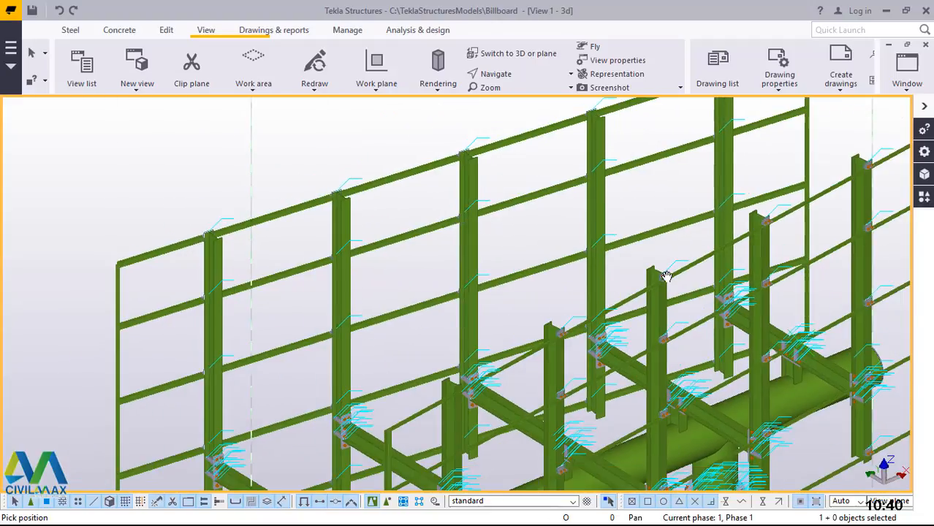
Step: Examine the whole billboard from above, from the frames down the column to its base plate on the grid
ctrl+middle_drag(665, 283, 531, 483)
scroll(670, 396, up, 4)
scroll(638, 319, down, 2)
scroll(635, 384, down, 2)
scroll(549, 297, down, 2)
scroll(531, 481, up, 3)
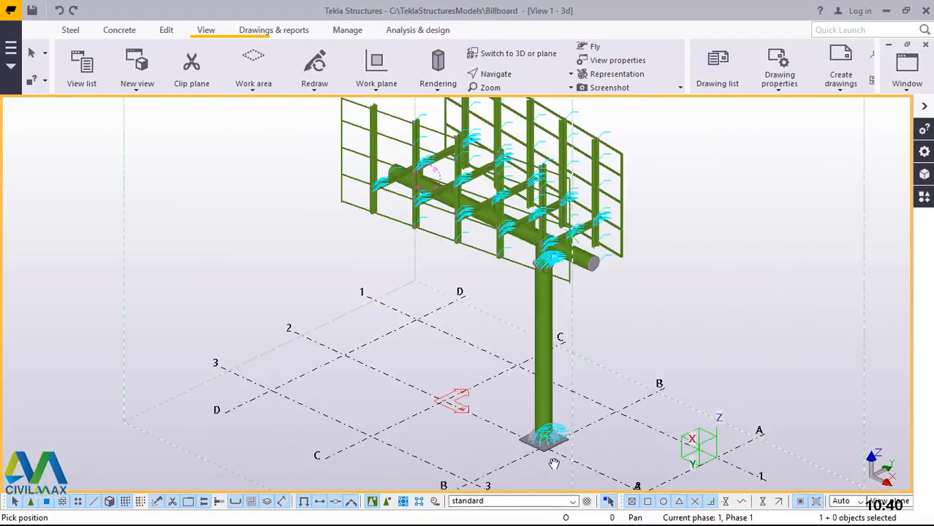
right_click(752, 175)
click(785, 182)
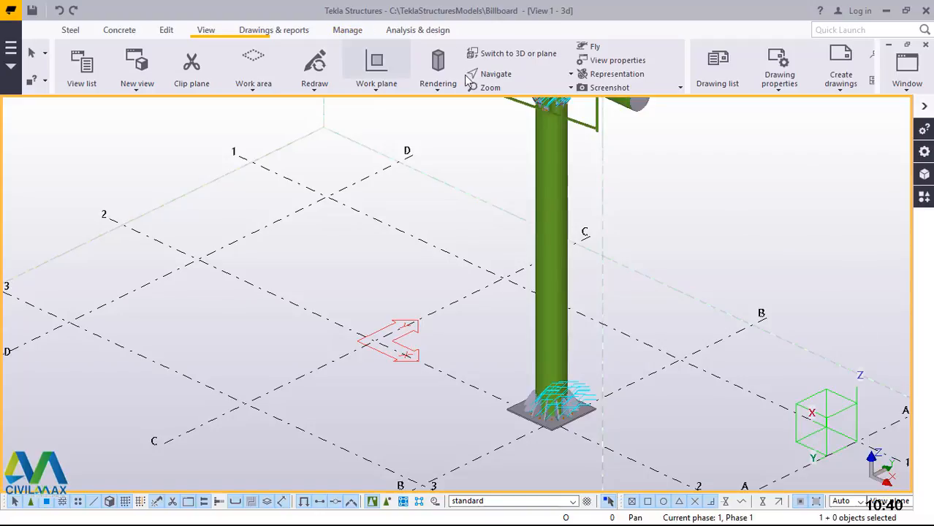
Step: Start a concrete pad footing and orbit the view to the underside of the column's base plate
click(121, 32)
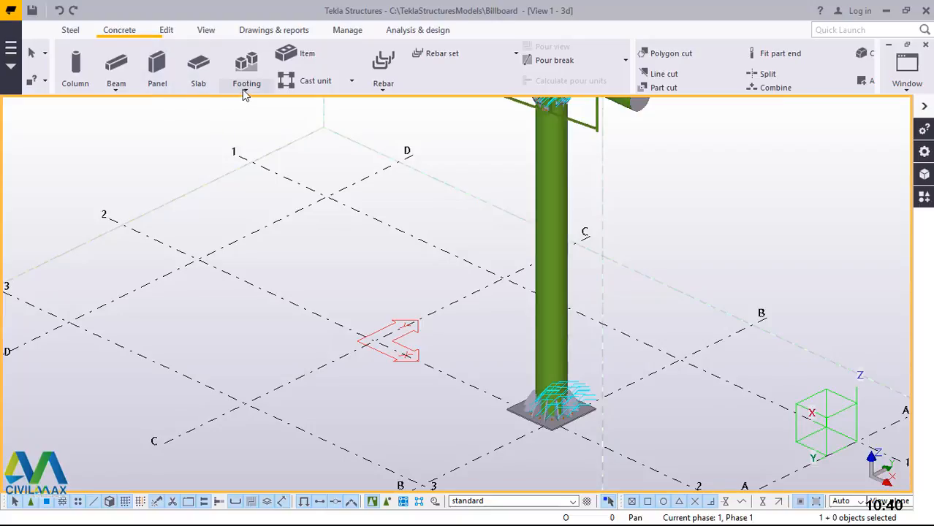
click(245, 91)
click(263, 109)
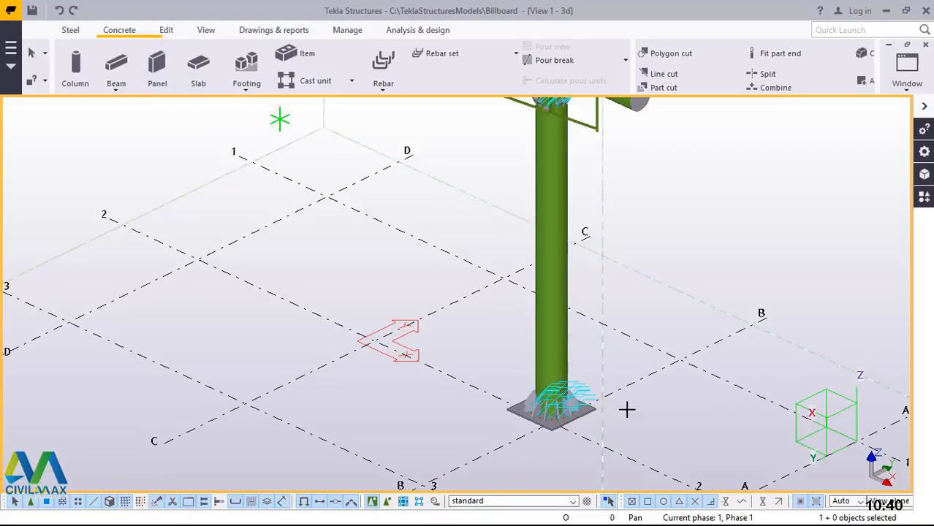
scroll(554, 449, up, 2)
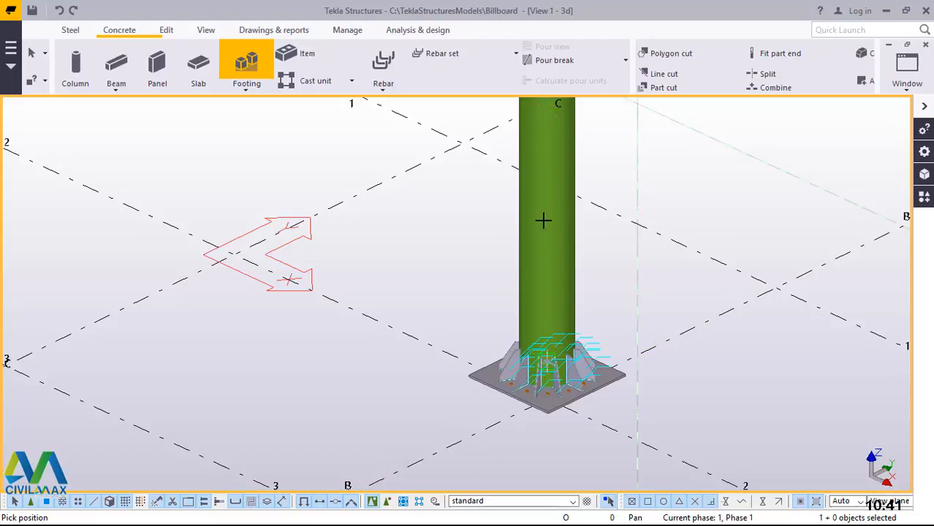
click(205, 32)
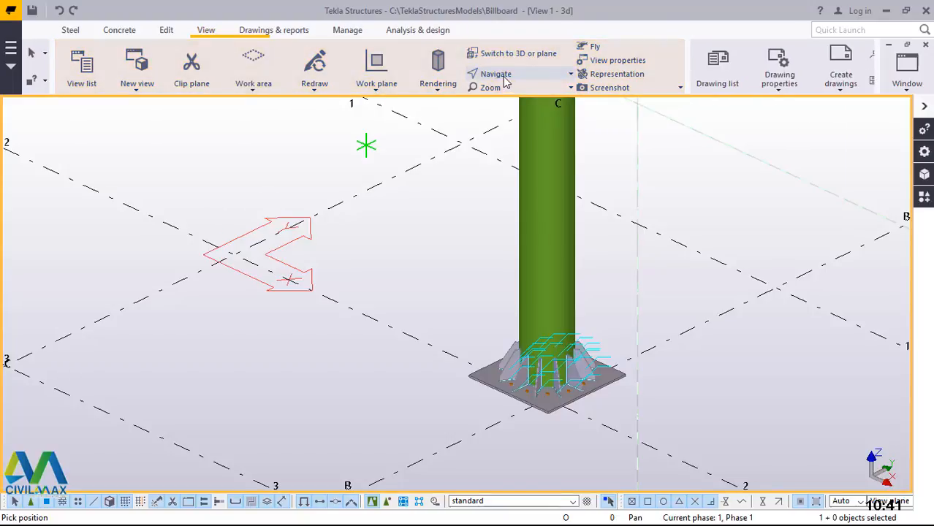
click(511, 76)
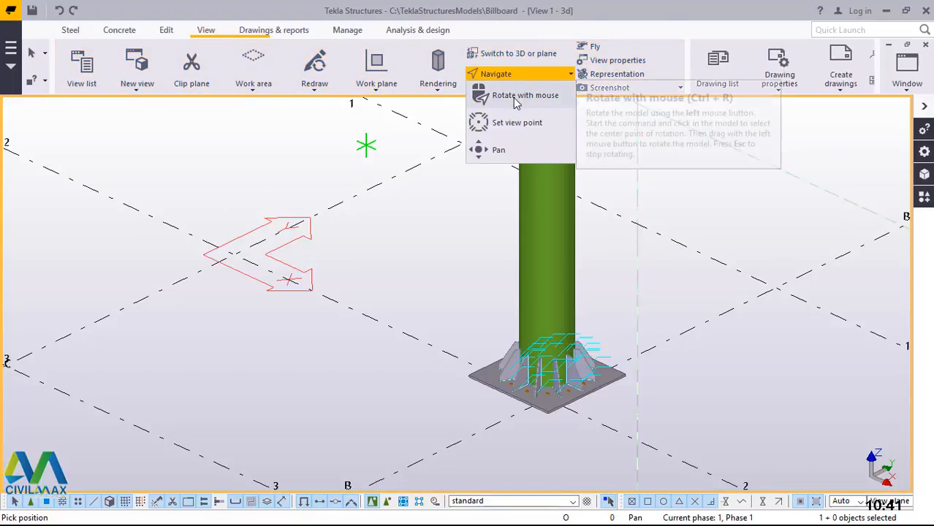
click(515, 100)
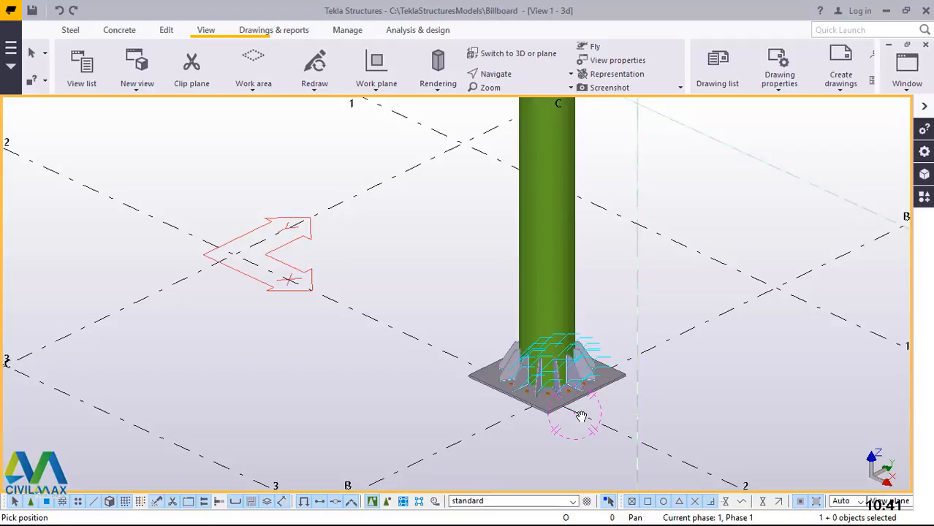
drag(582, 417, 580, 237)
scroll(557, 424, up, 3)
scroll(554, 432, up, 5)
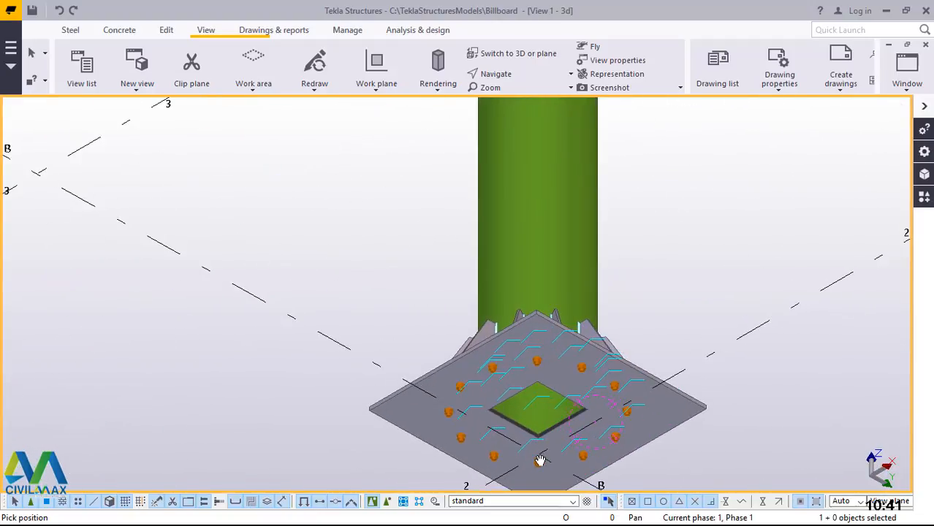
scroll(484, 419, down, 8)
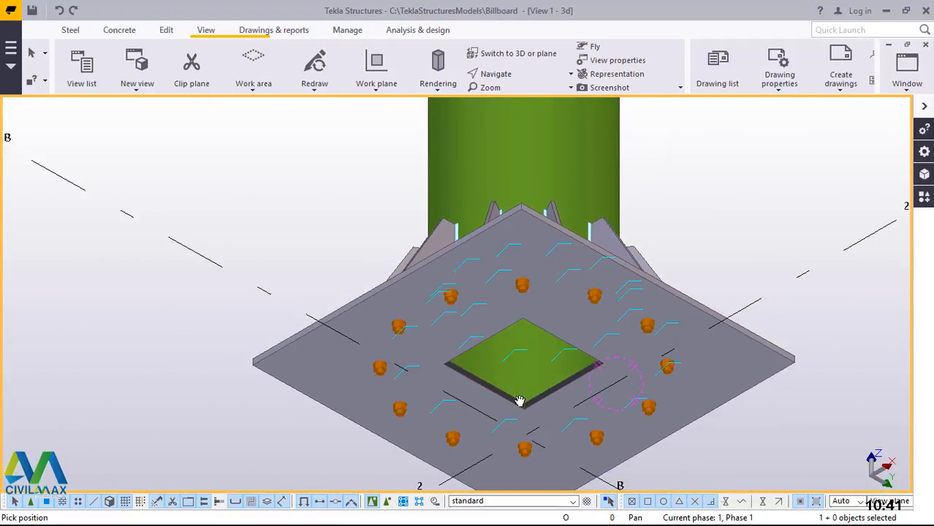
right_click(634, 197)
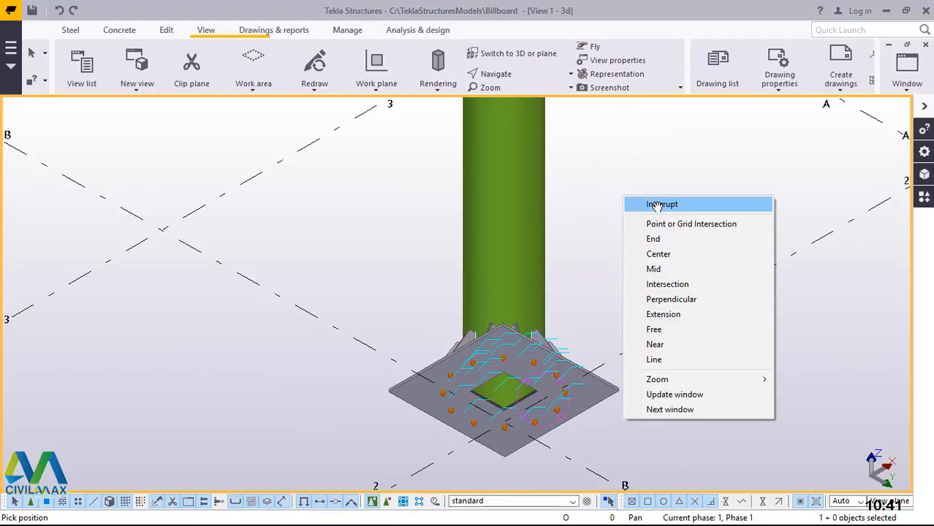
click(657, 207)
Step: Place the pad footing at grid intersection B-2 beneath the column's base plate and expand the work area to include it
scroll(504, 437, up, 2)
scroll(505, 436, up, 4)
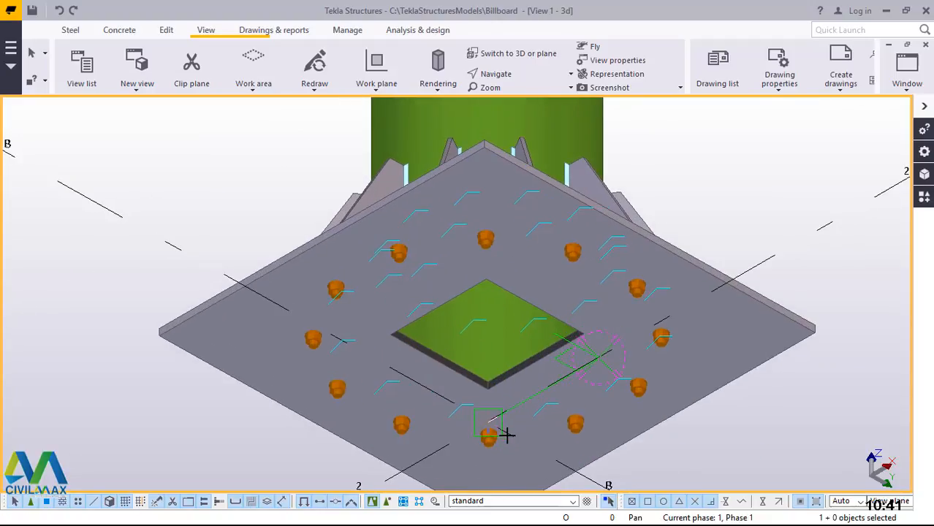
scroll(505, 428, down, 6)
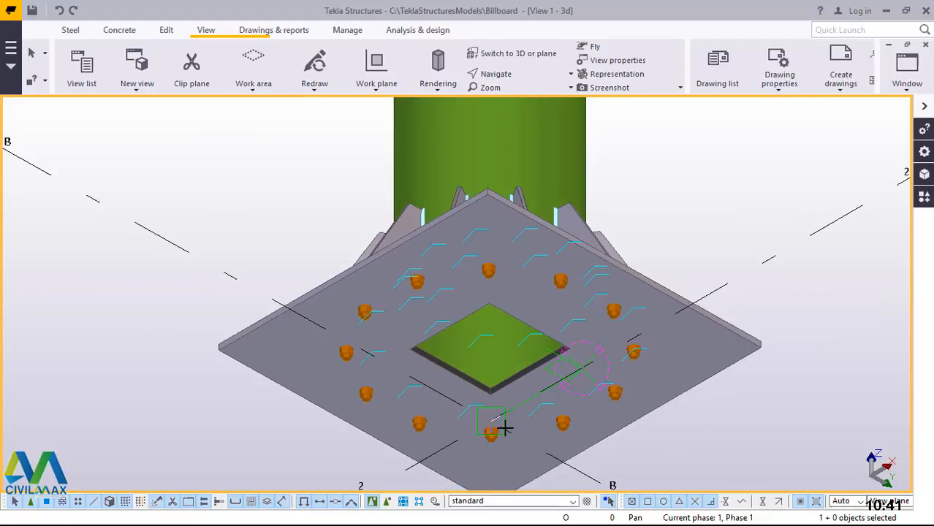
ctrl+middle_drag(563, 218, 520, 169)
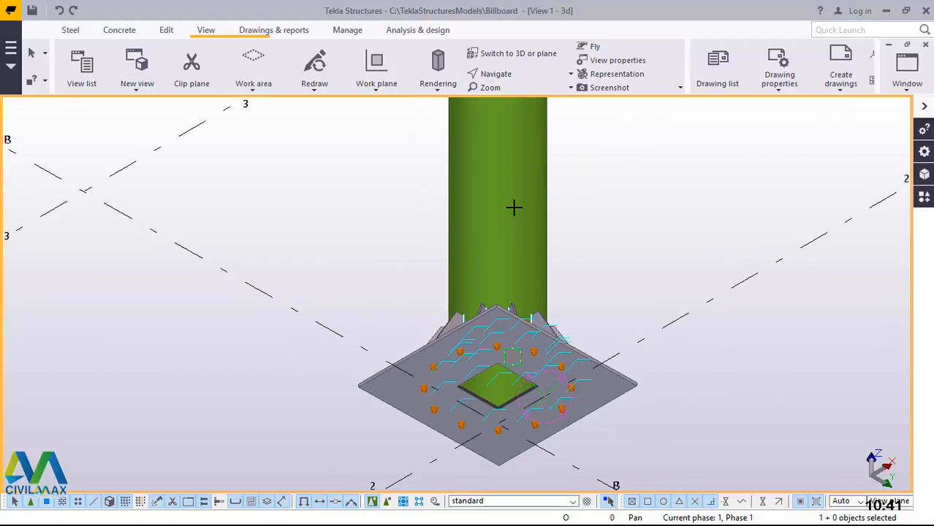
scroll(498, 430, up, 1)
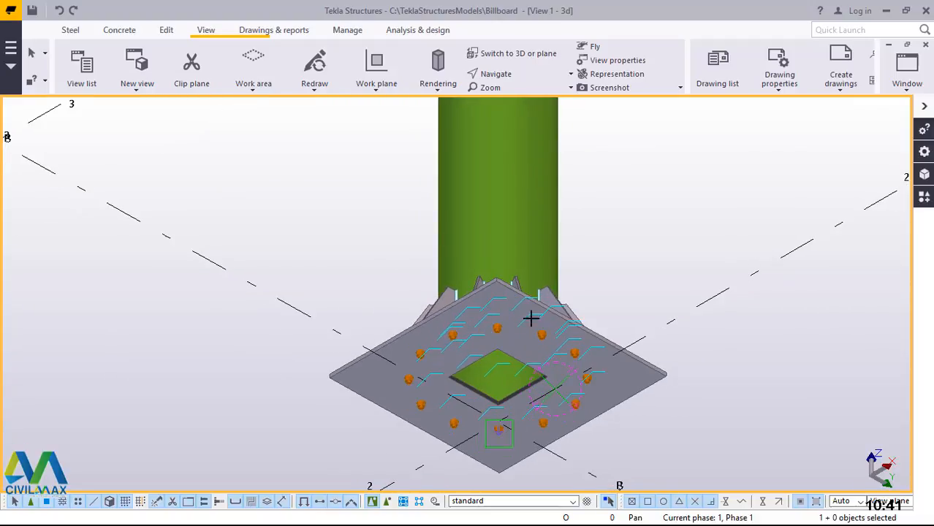
scroll(497, 433, up, 4)
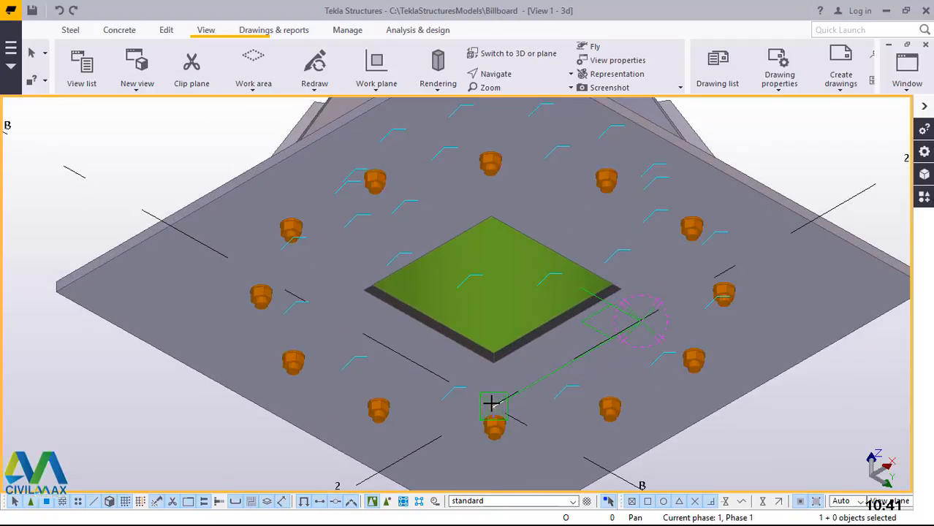
click(491, 403)
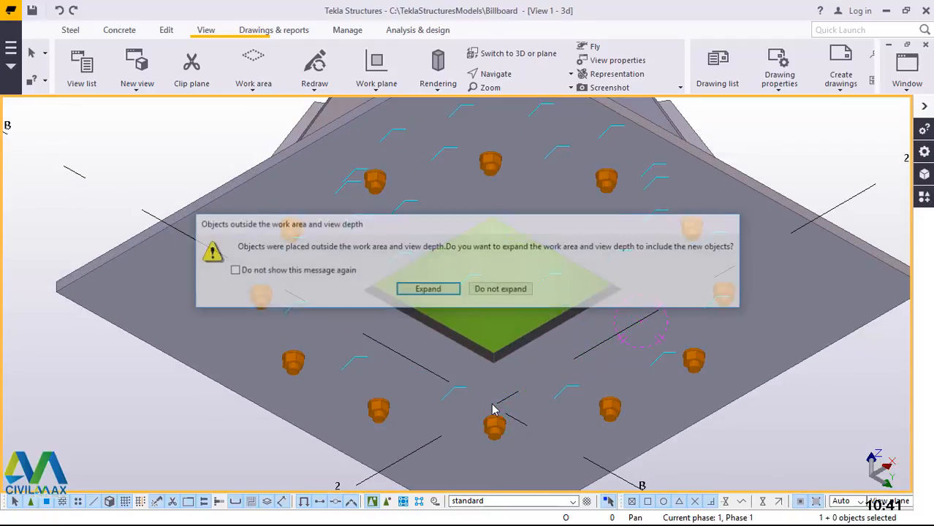
click(428, 290)
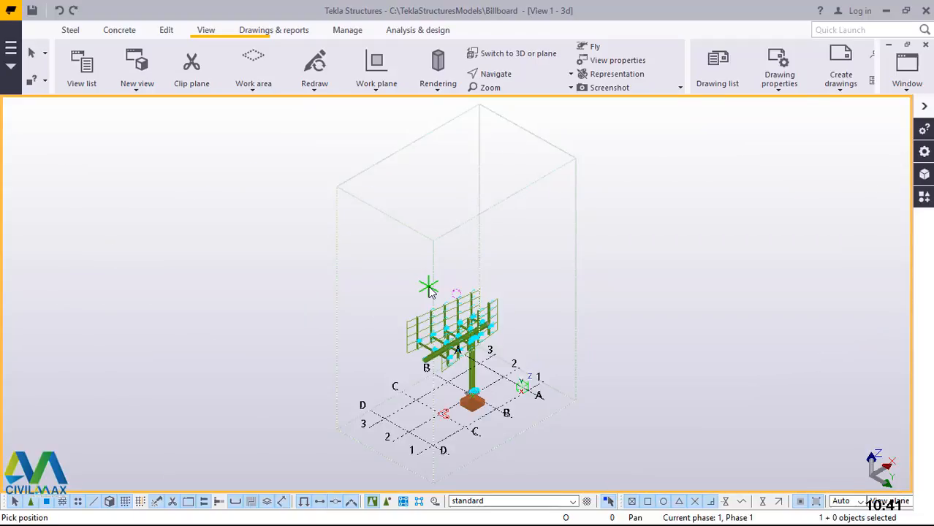
right_click(557, 265)
click(601, 279)
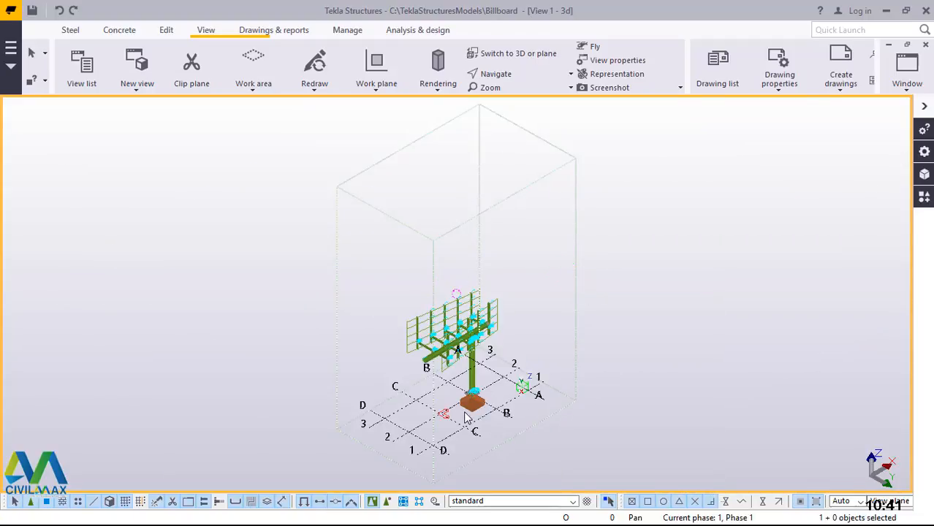
Step: Orbit the view back above the base plate and examine the footing's top face and its gap below the column
scroll(463, 411, up, 8)
scroll(426, 407, up, 3)
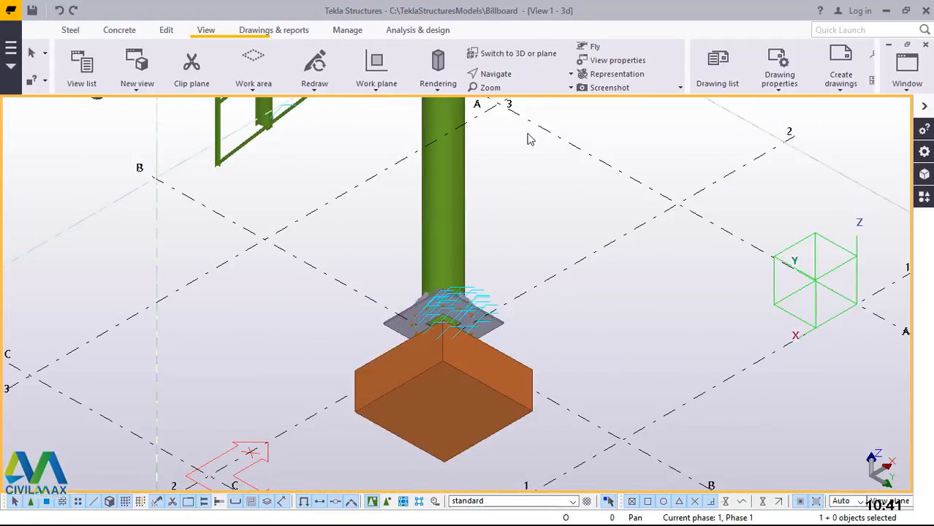
click(513, 75)
click(515, 97)
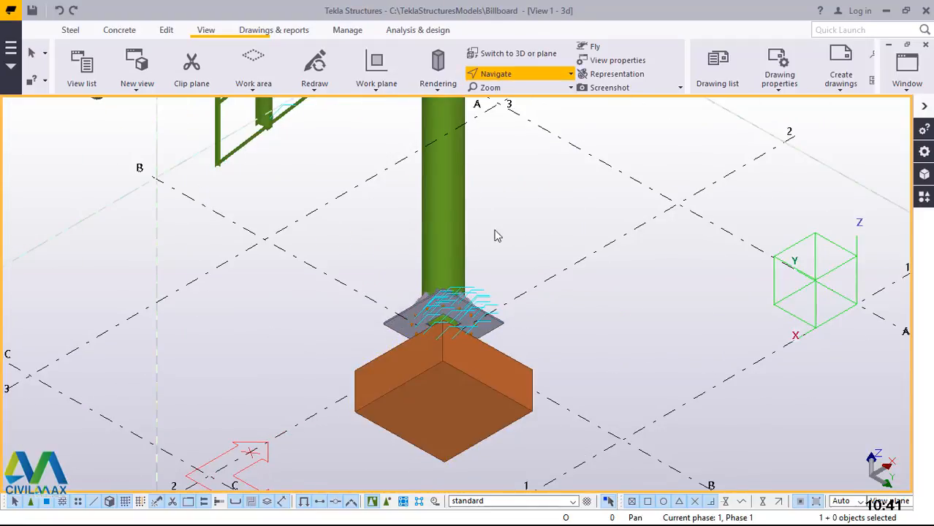
mouse_move(453, 342)
mouse_down()
mouse_move(464, 460)
mouse_move(444, 403)
mouse_up()
scroll(471, 409, up, 5)
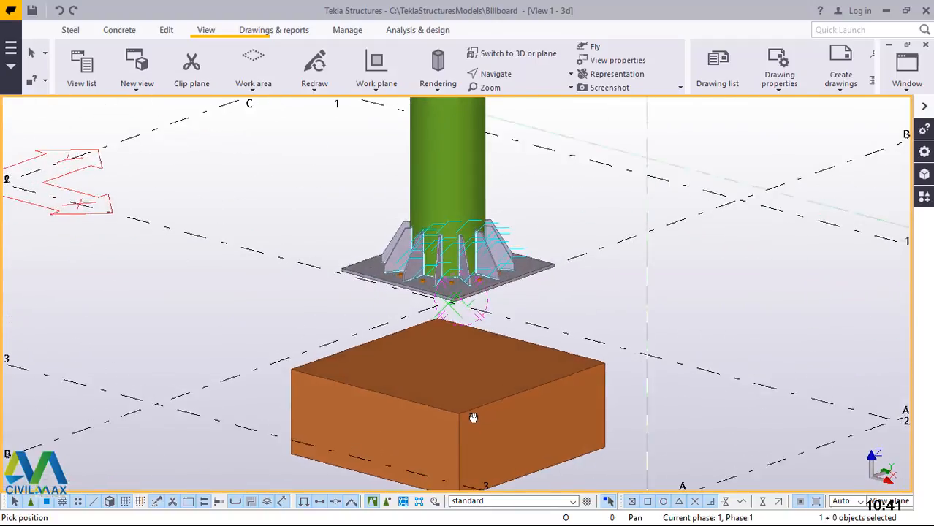
right_click(687, 258)
click(734, 267)
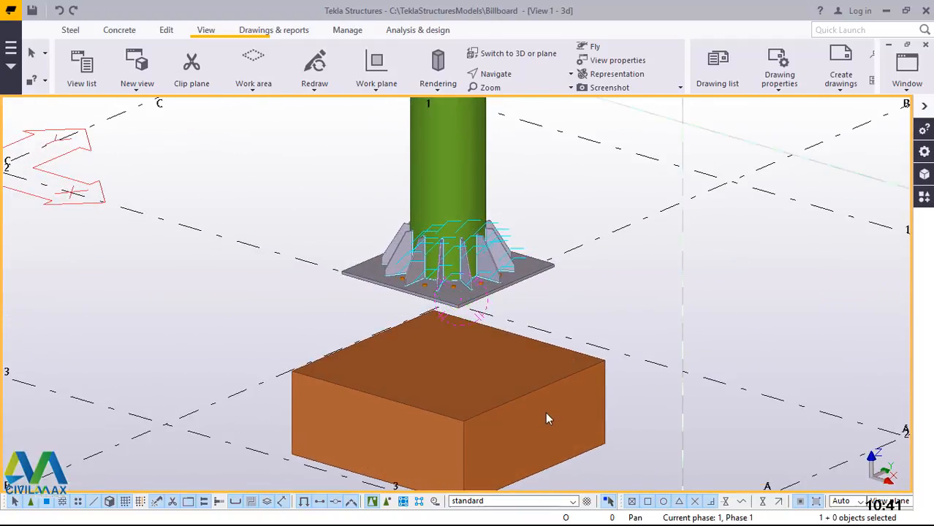
Step: Set the pad footing's profile to 3000*3000 and apply the change to the model
click(545, 411)
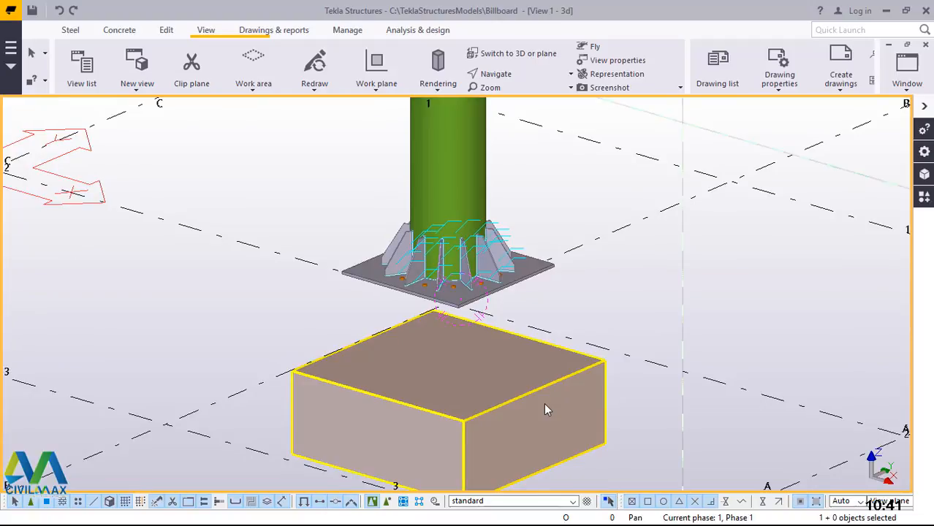
double_click(544, 405)
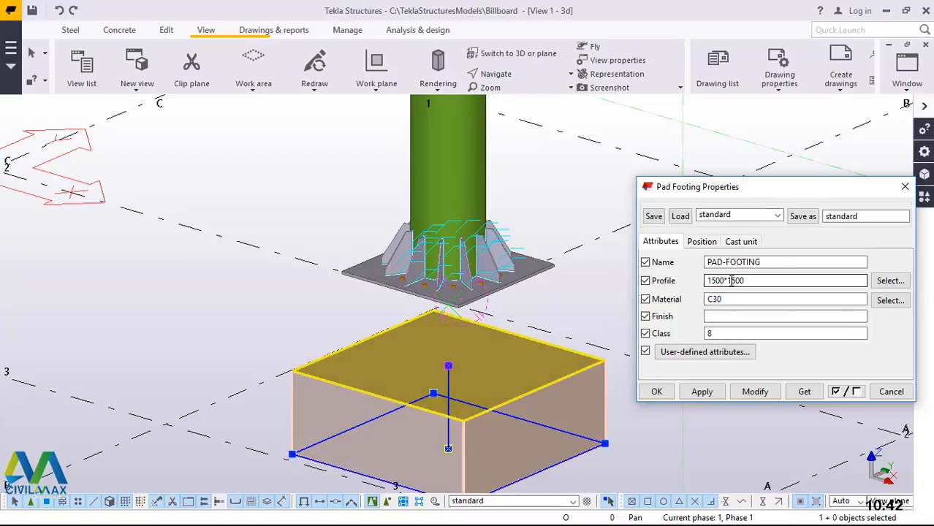
drag(723, 284, 690, 285)
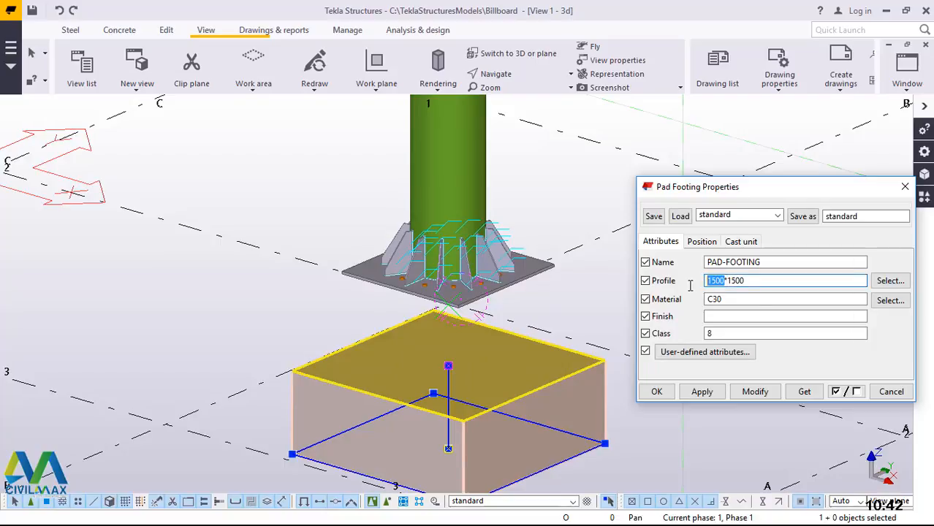
text(3000)
drag(754, 280, 734, 280)
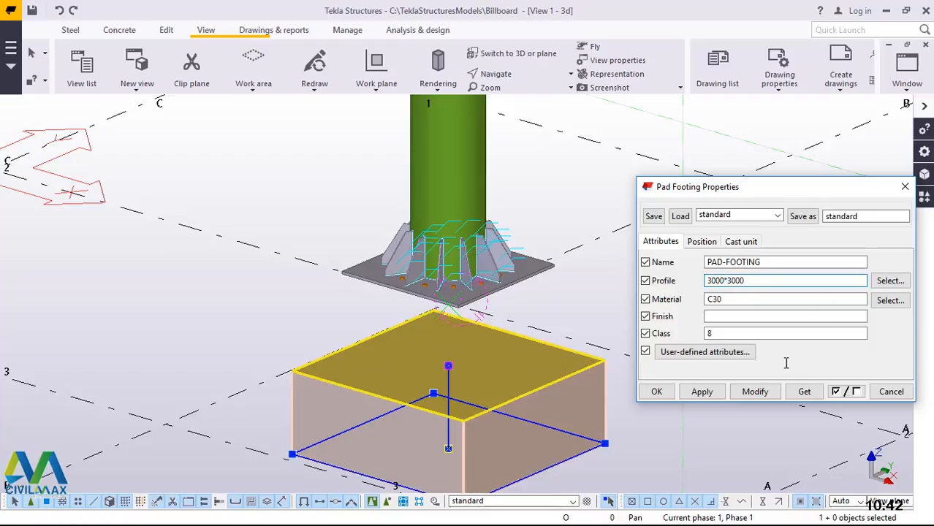
click(755, 393)
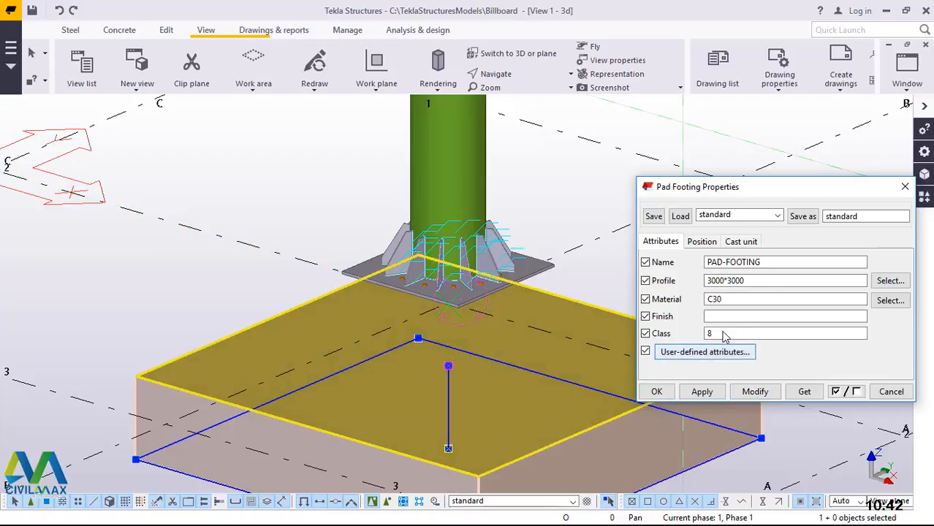
Step: Set the pad footing's bottom level to -2000, apply it to the model and close the footing's properties
click(702, 243)
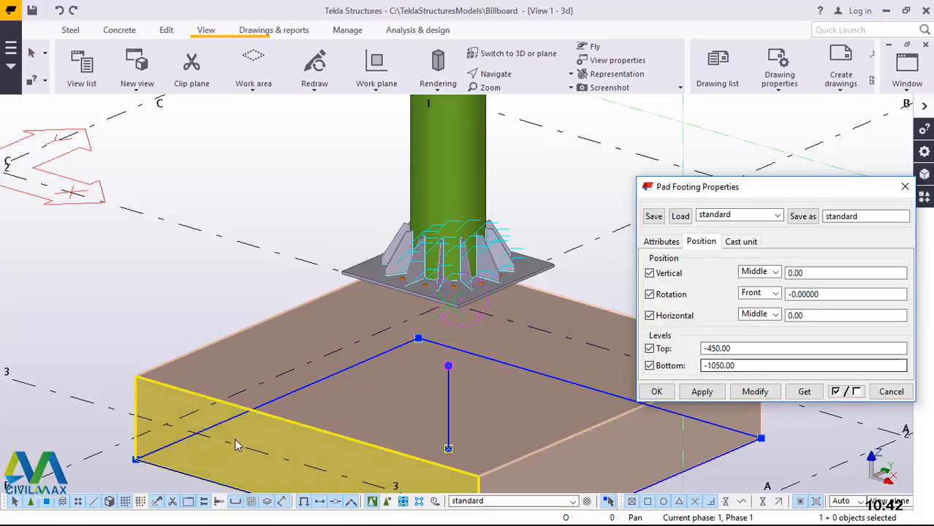
drag(742, 366, 713, 366)
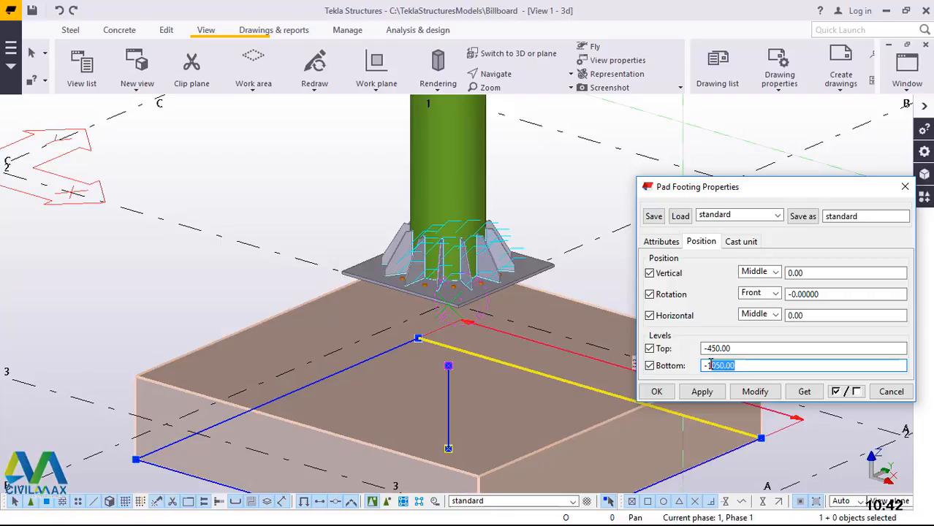
text(2000)
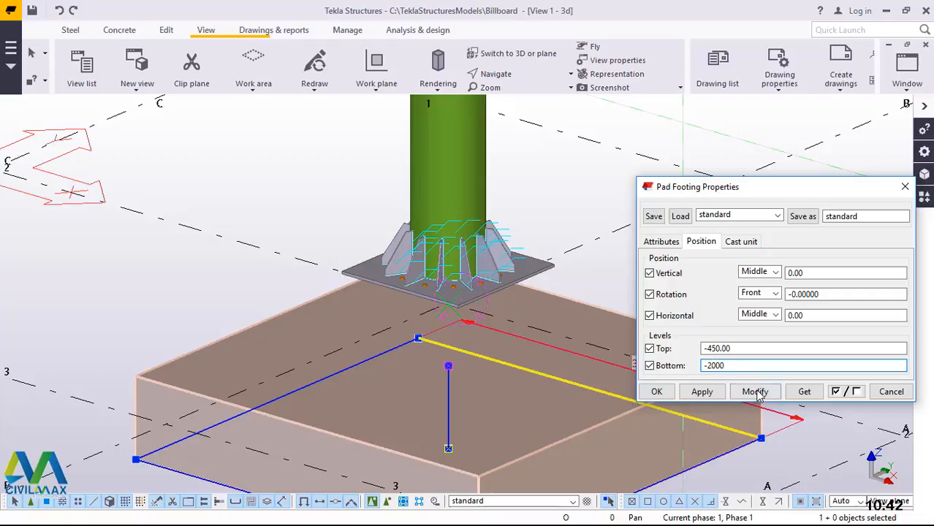
click(756, 393)
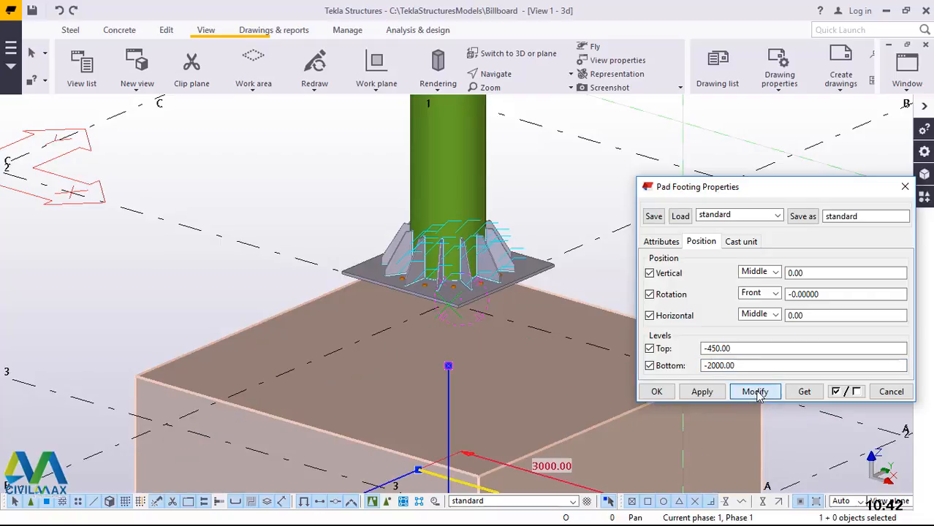
click(657, 392)
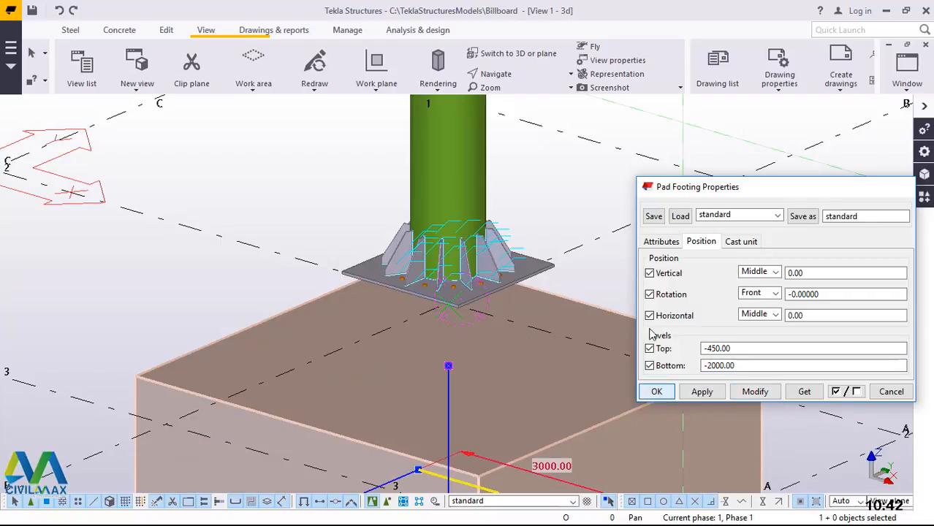
Step: Change the pad footing's class to 1, apply it to the model and clear the selection
scroll(574, 290, down, 5)
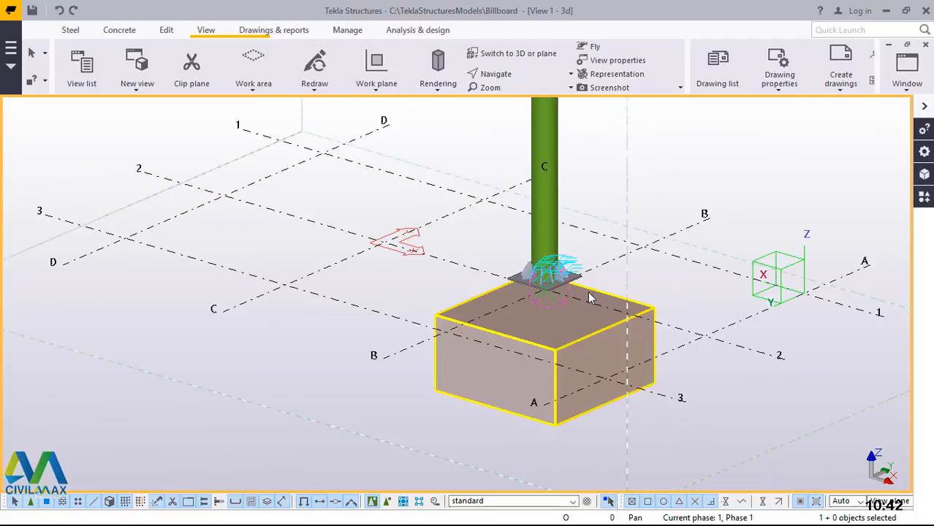
scroll(560, 280, up, 1)
click(643, 374)
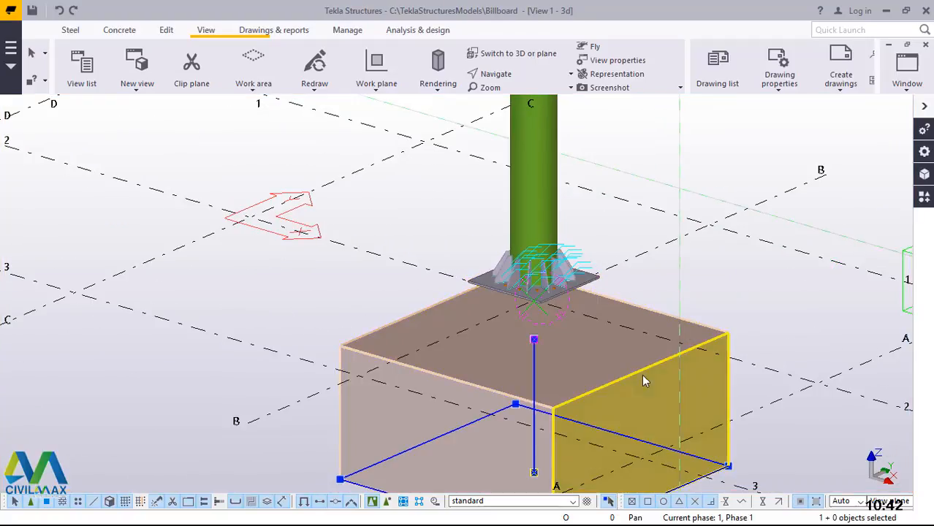
double_click(714, 363)
double_click(717, 334)
text(8)
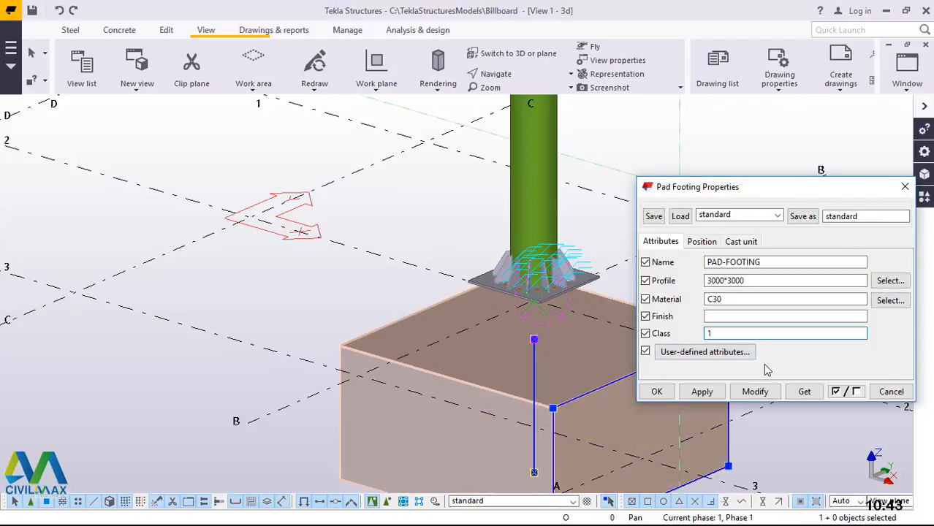
click(755, 391)
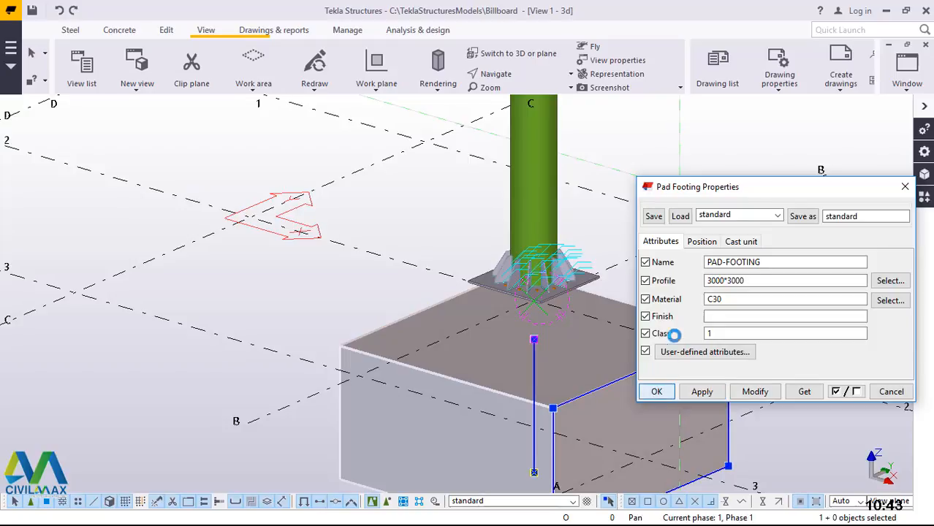
click(695, 281)
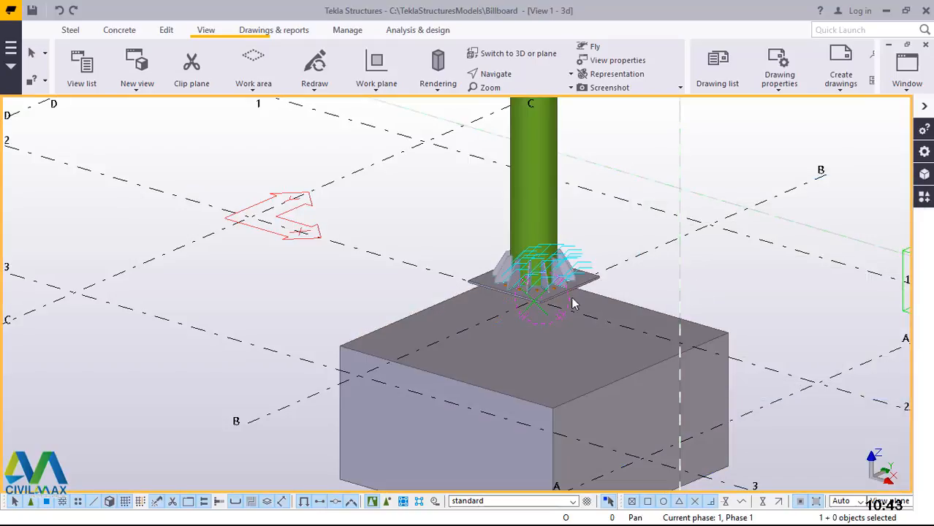
Step: Place a concrete column at grid intersection B-2, between the steel column's base plate and the pad footing
scroll(544, 302, up, 2)
click(516, 76)
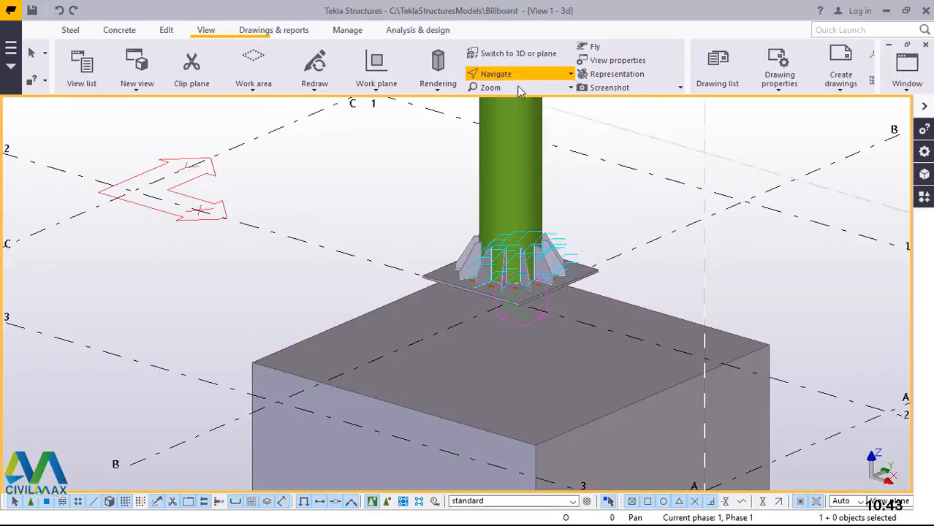
click(527, 107)
drag(532, 308, 515, 283)
scroll(512, 283, up, 2)
right_click(627, 170)
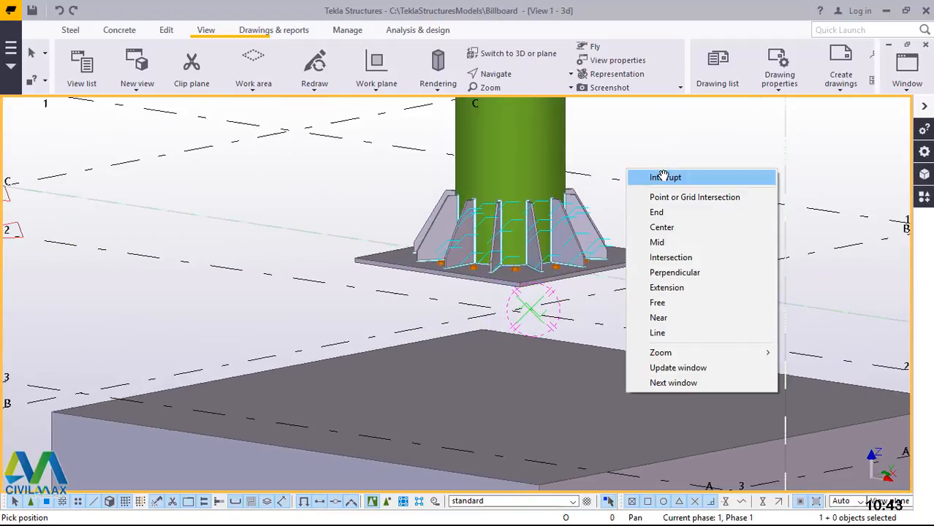
click(661, 176)
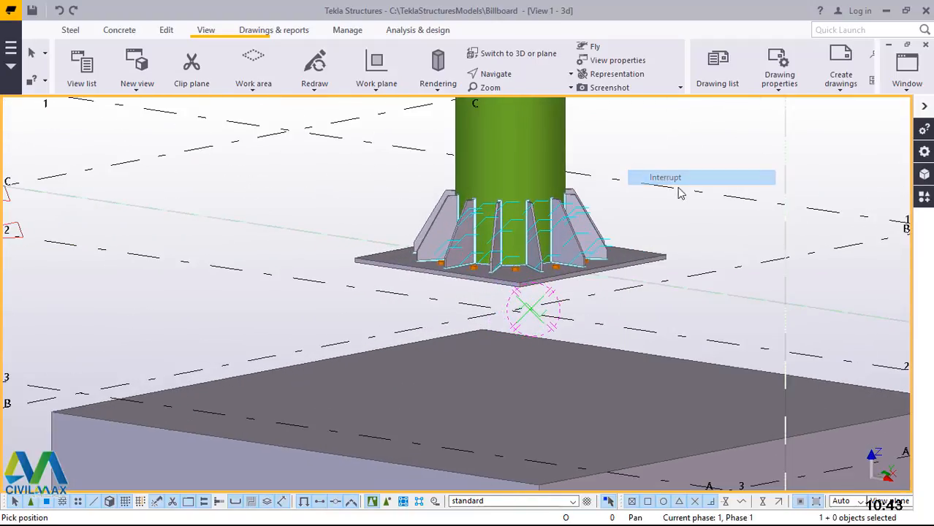
click(117, 30)
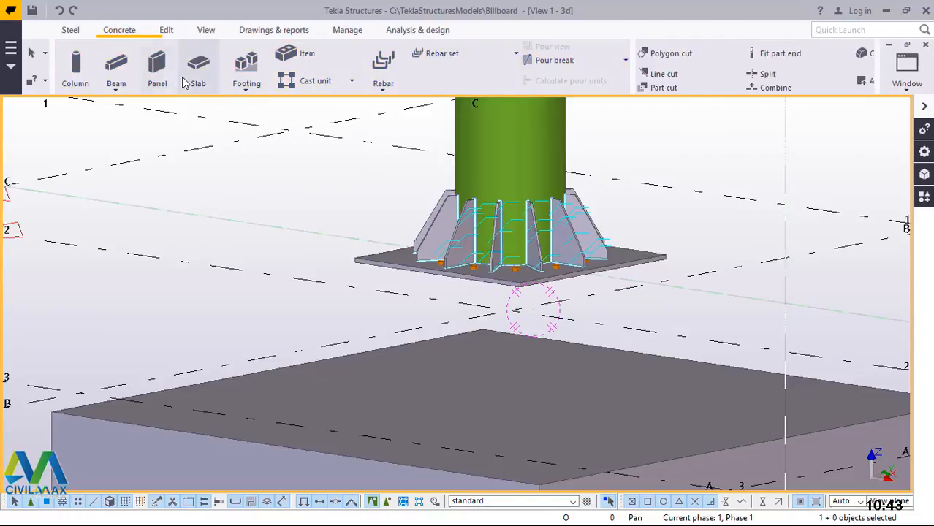
click(75, 66)
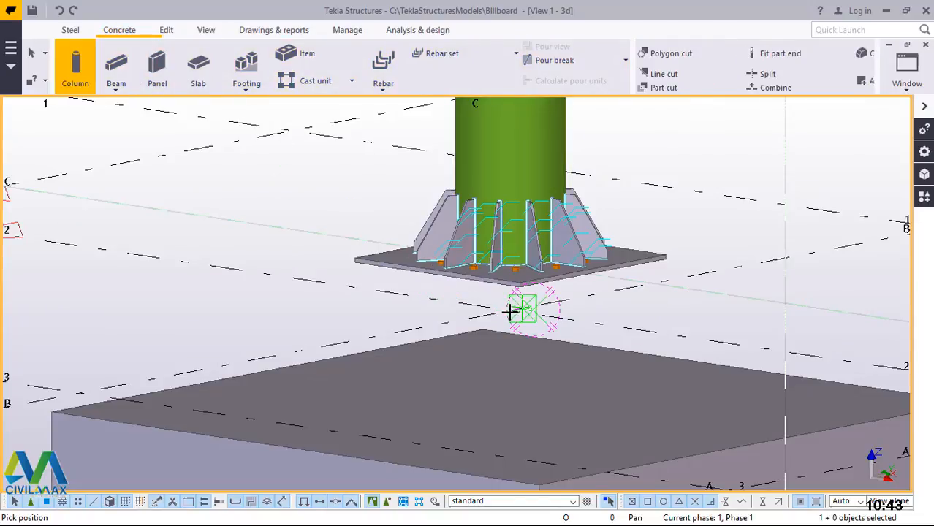
scroll(511, 314, up, 5)
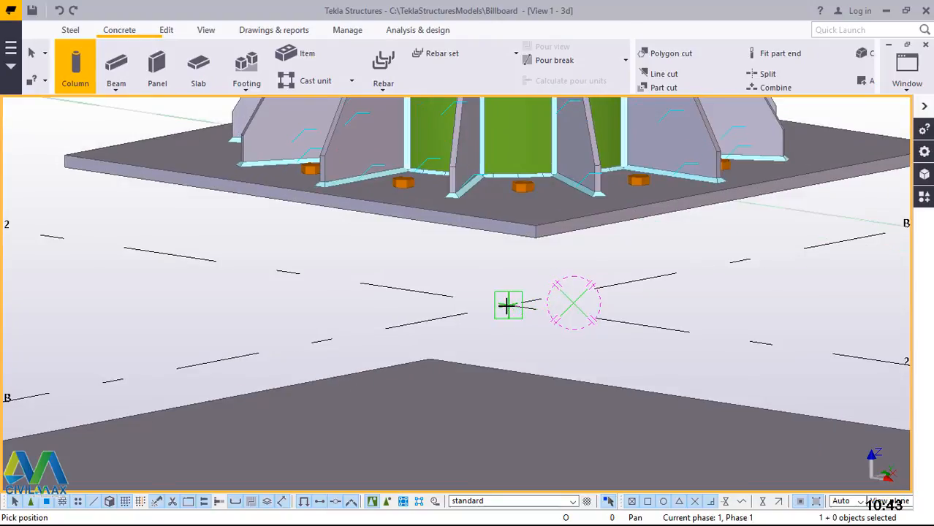
click(507, 306)
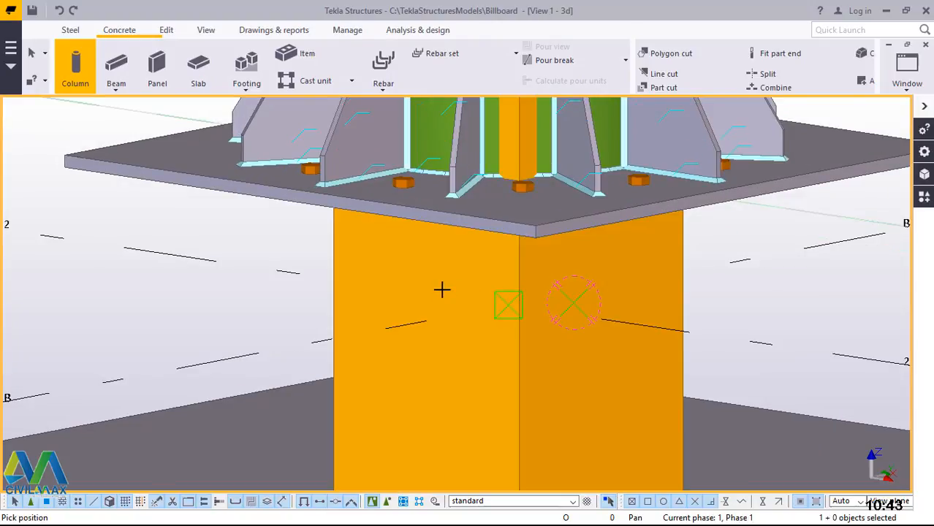
scroll(441, 290, down, 5)
right_click(671, 143)
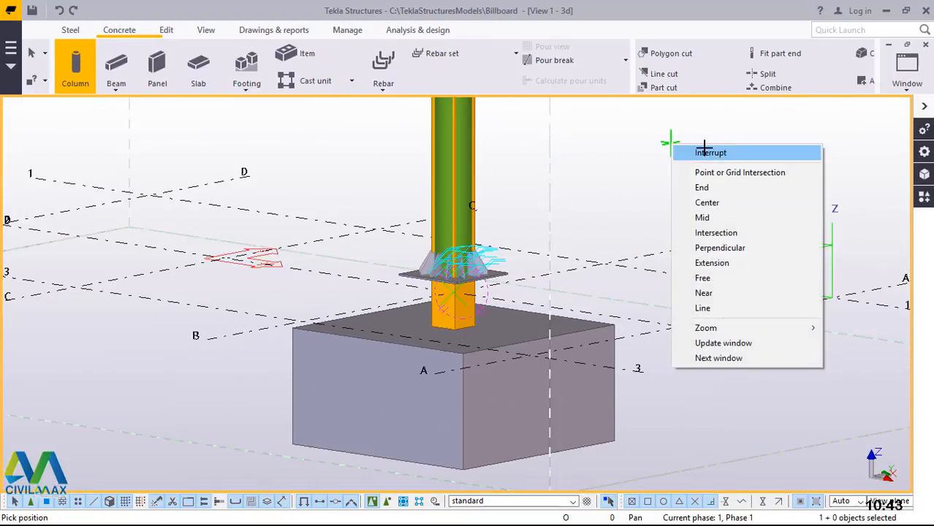
click(710, 152)
Step: Set the concrete column's profile to 1000*1000 and apply the change to the model
scroll(476, 267, up, 3)
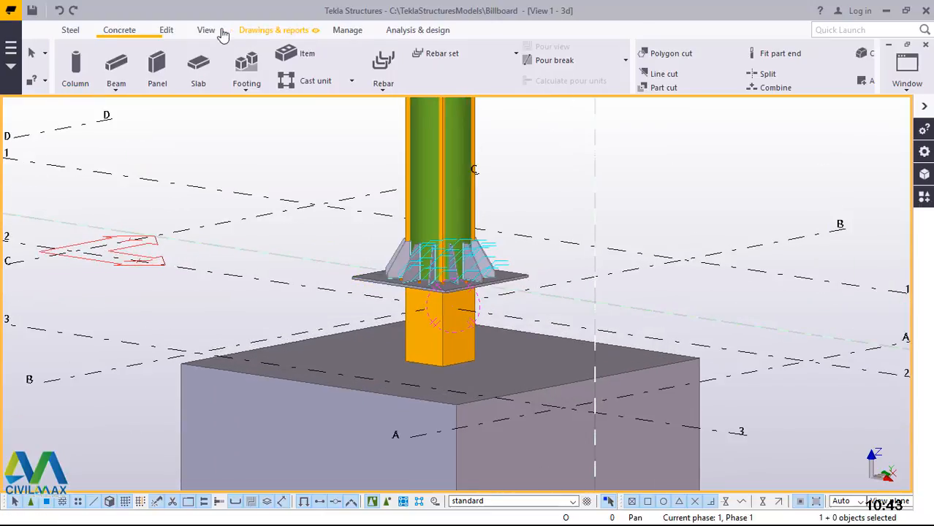
click(207, 32)
click(525, 75)
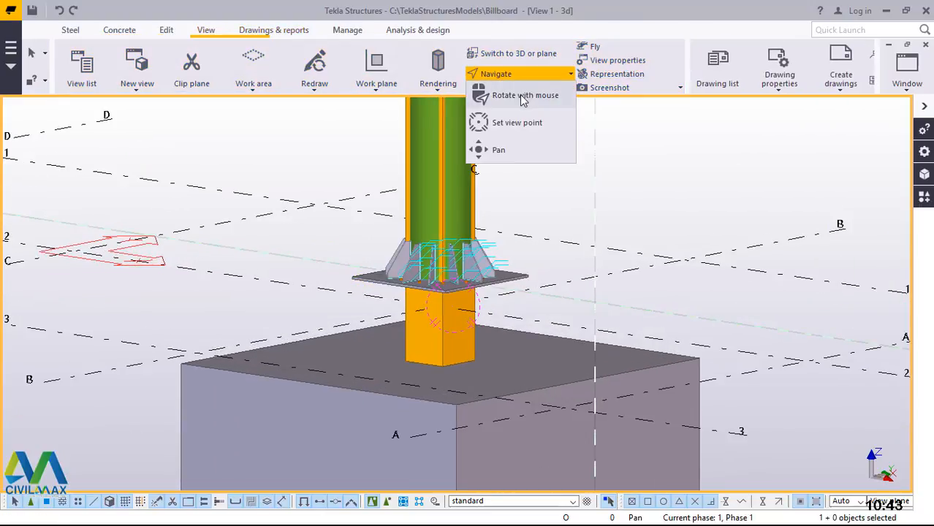
click(523, 96)
drag(455, 202, 442, 330)
scroll(442, 267, up, 4)
right_click(636, 146)
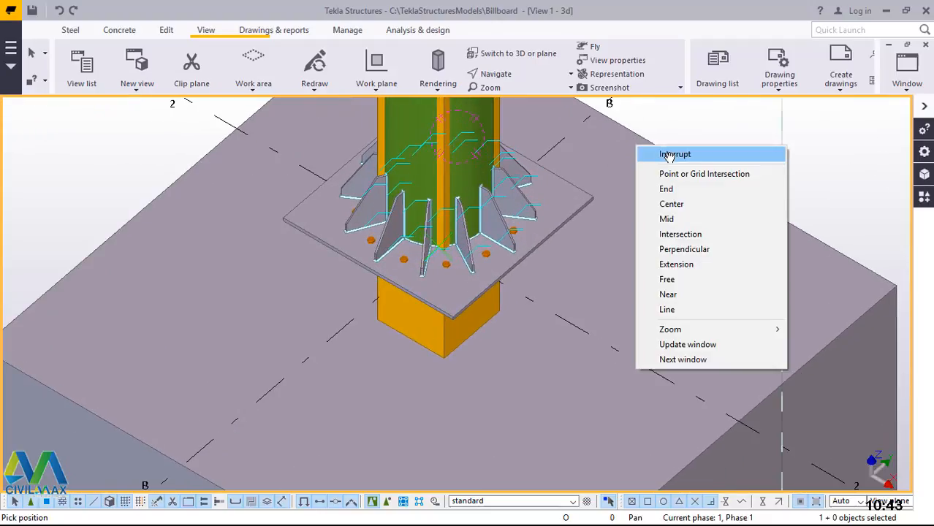
click(669, 155)
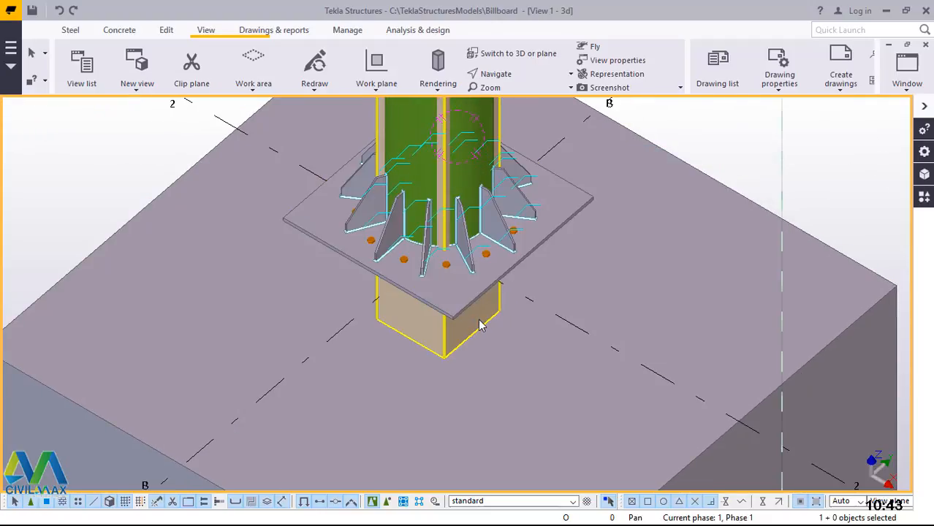
double_click(479, 325)
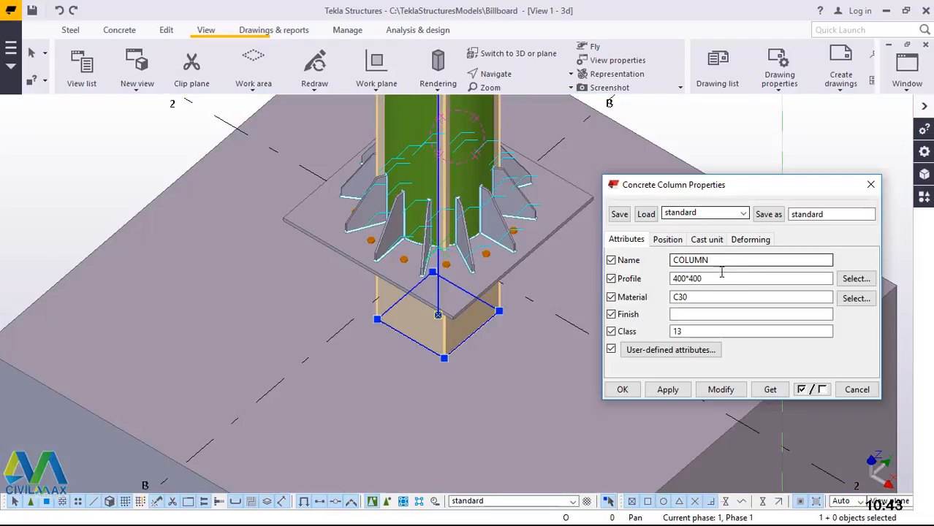
drag(709, 279, 692, 282)
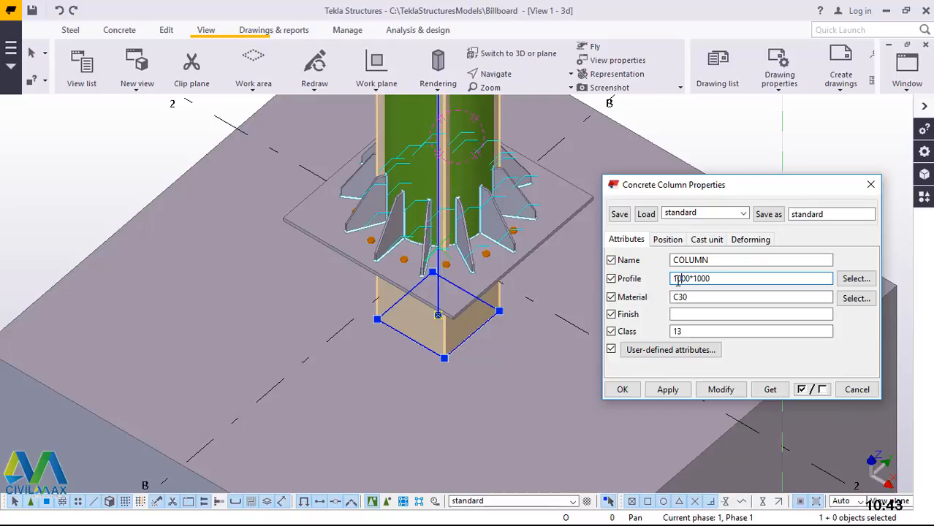
click(720, 392)
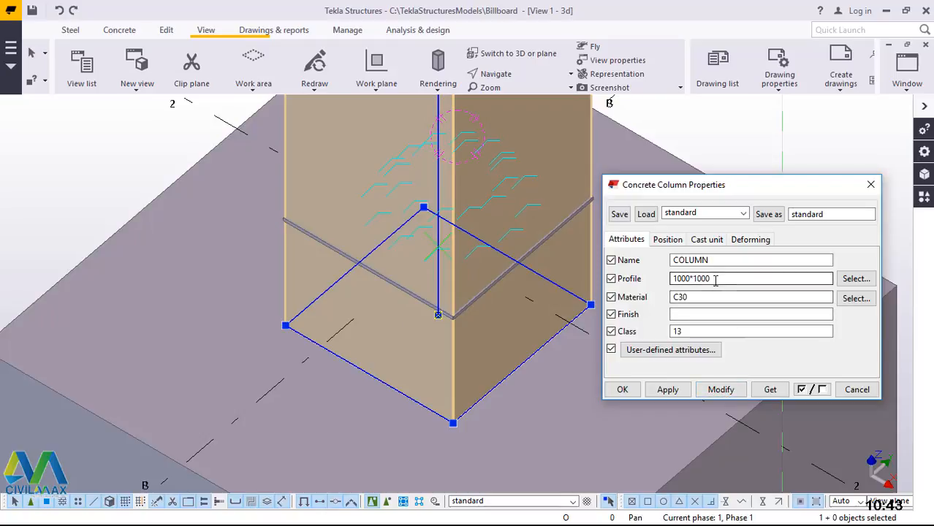
Step: Enlarge the concrete column's profile to 1100*1100 so it extends past the base plate, and apply the change
drag(712, 279, 703, 279)
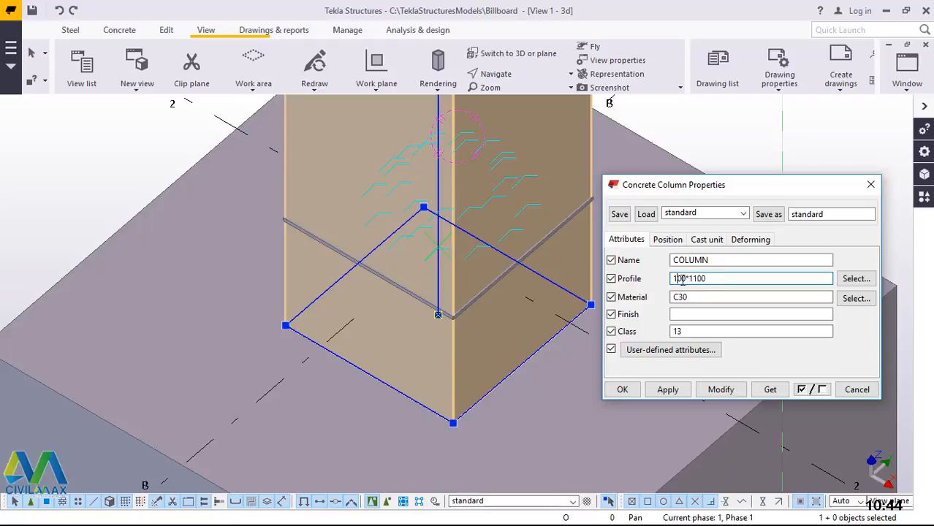
text(1)
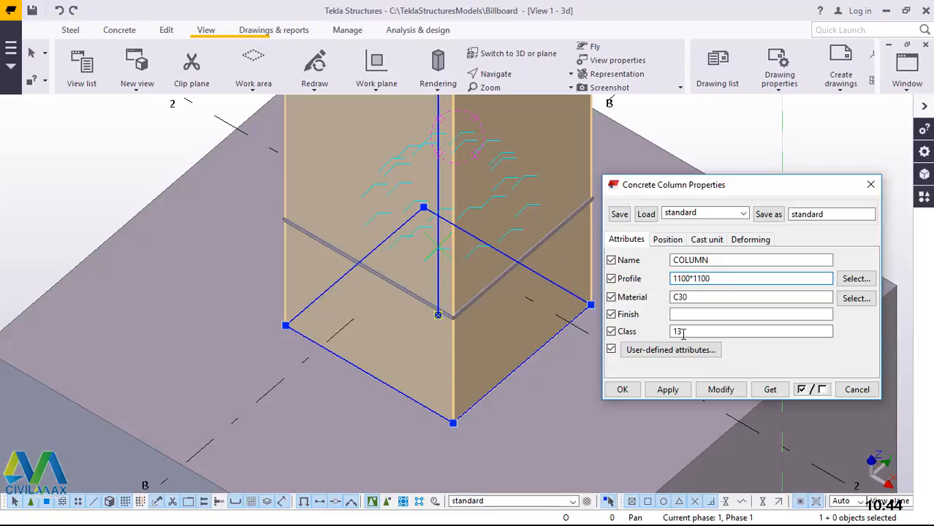
click(724, 390)
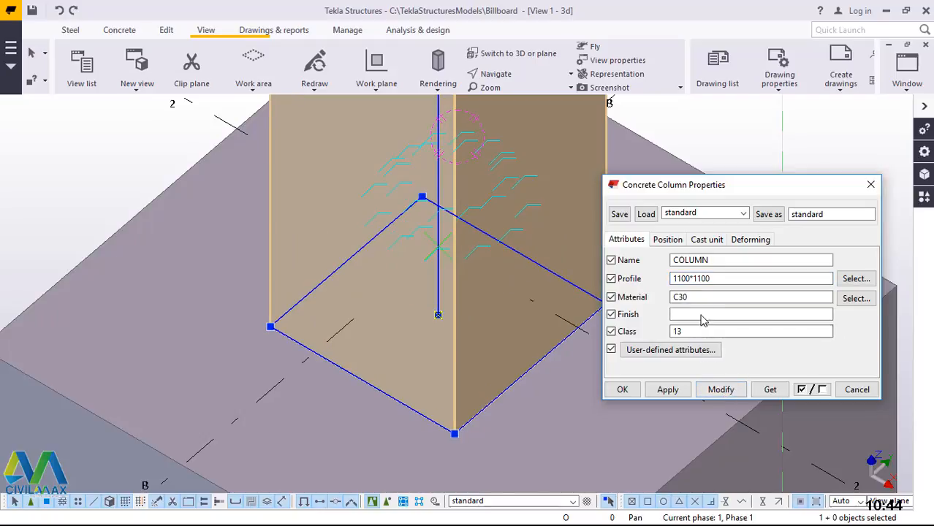
Step: Set the concrete column's top level to 0 to shorten it into a pedestal, and apply the change to the model
scroll(493, 274, down, 1)
scroll(440, 359, down, 5)
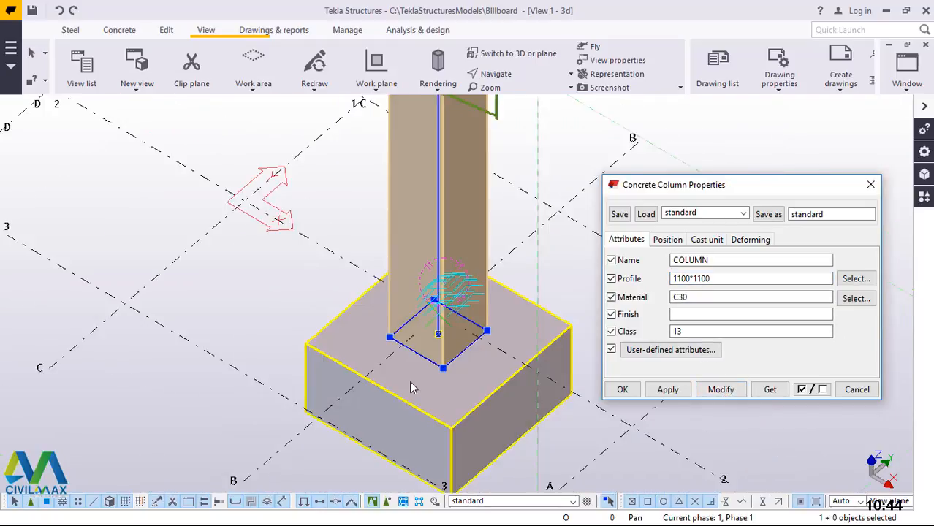
scroll(422, 260, up, 6)
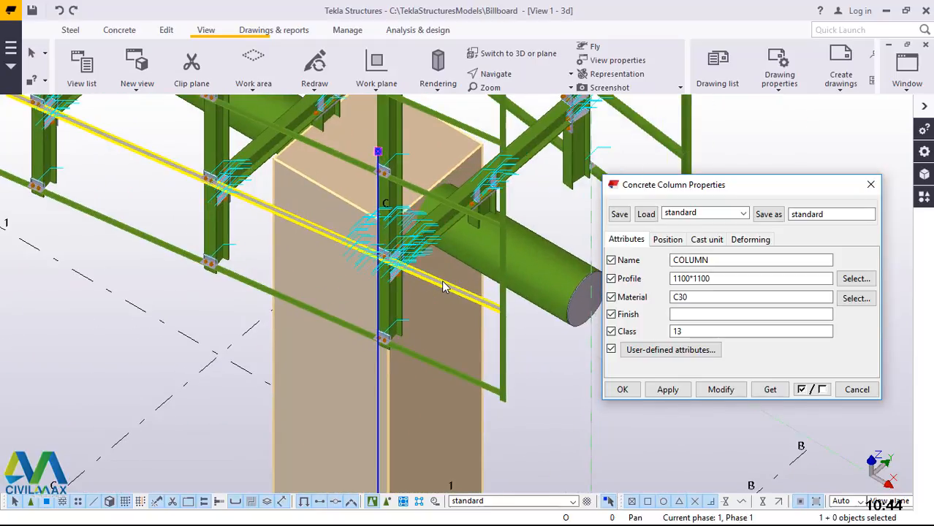
scroll(399, 438, down, 5)
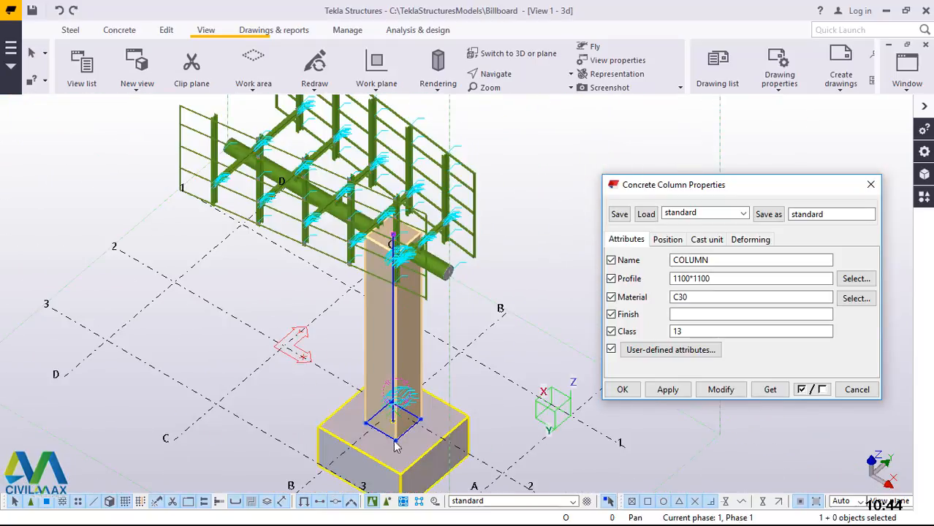
scroll(398, 438, up, 4)
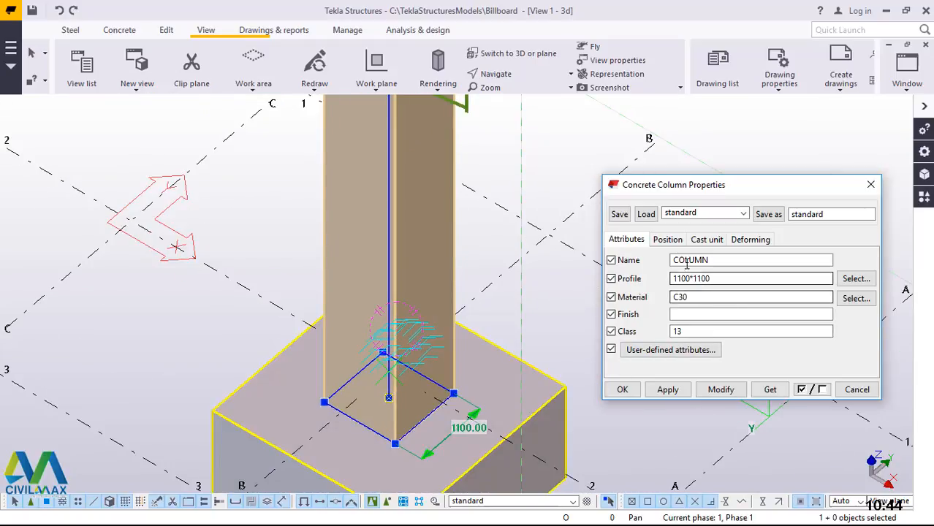
click(666, 239)
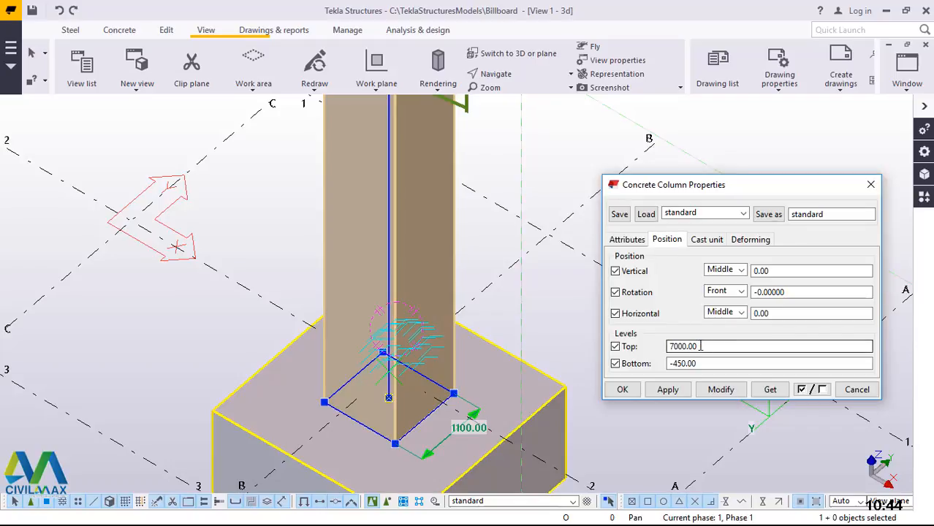
drag(700, 346, 659, 346)
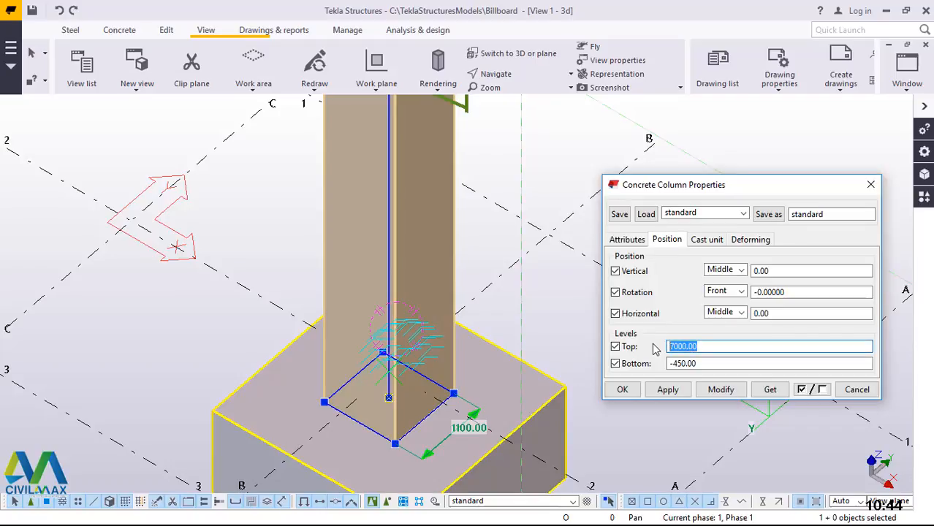
text(0)
click(720, 391)
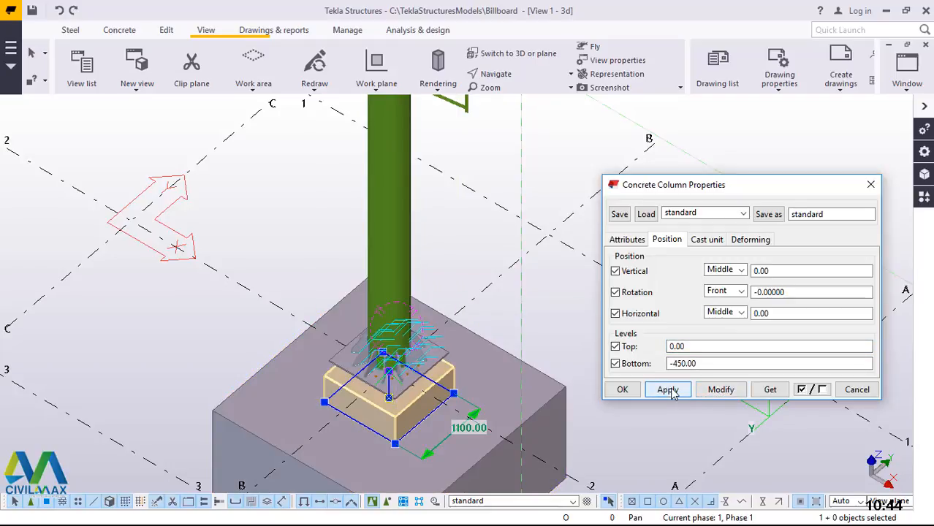
Step: Examine the gap between the top of the concrete pedestal and the steel base plate from a low side angle
click(625, 389)
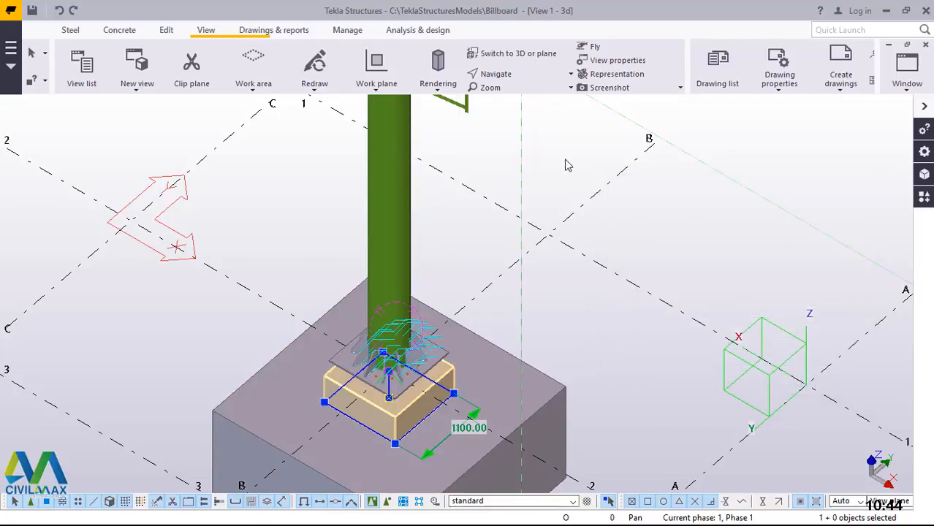
click(506, 76)
click(495, 193)
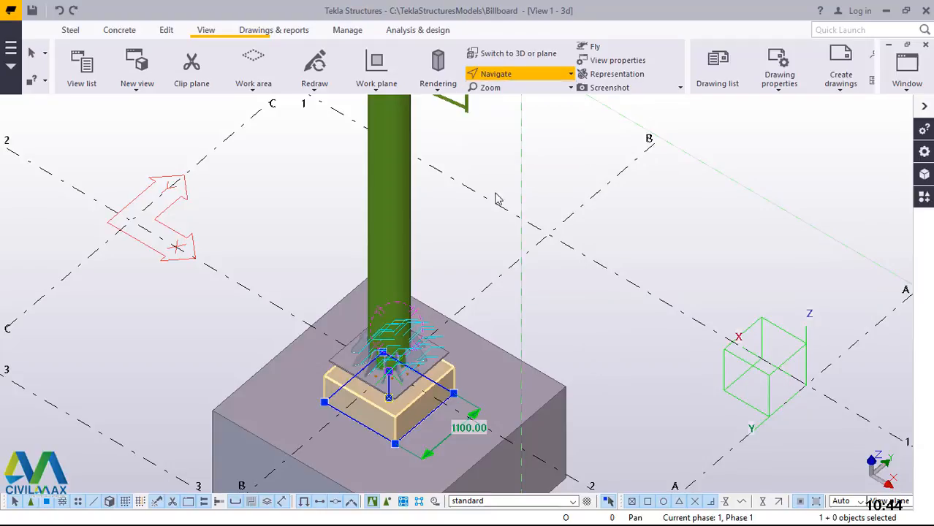
drag(403, 386, 391, 303)
scroll(391, 410, up, 3)
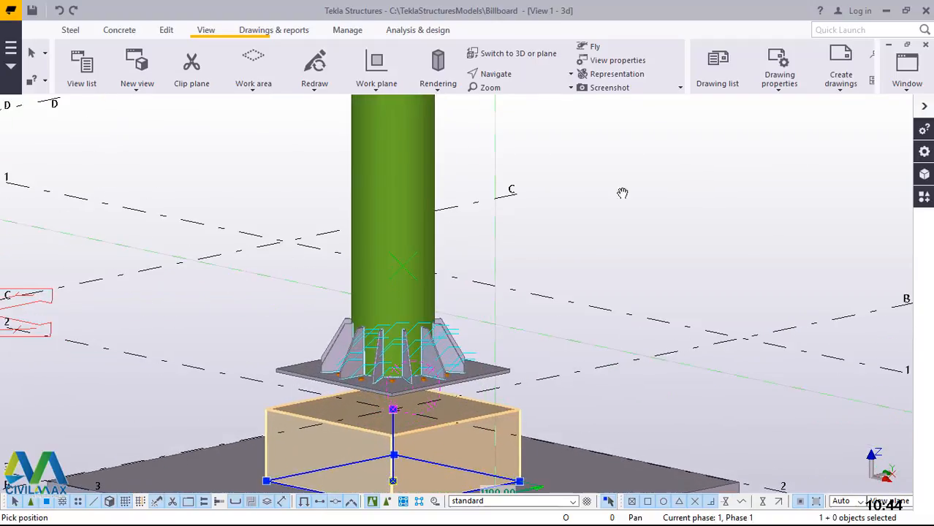
right_click(643, 173)
click(666, 180)
scroll(450, 442, up, 1)
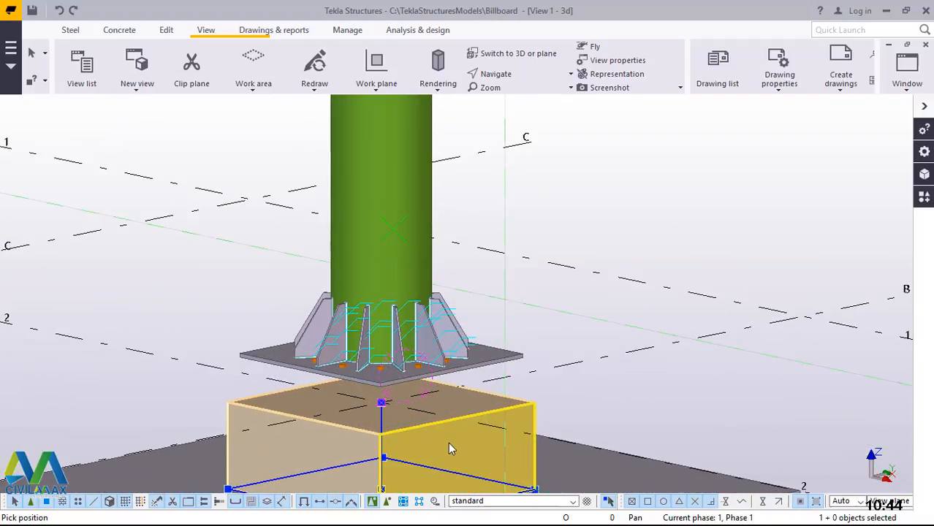
scroll(467, 397, down, 2)
scroll(462, 433, up, 2)
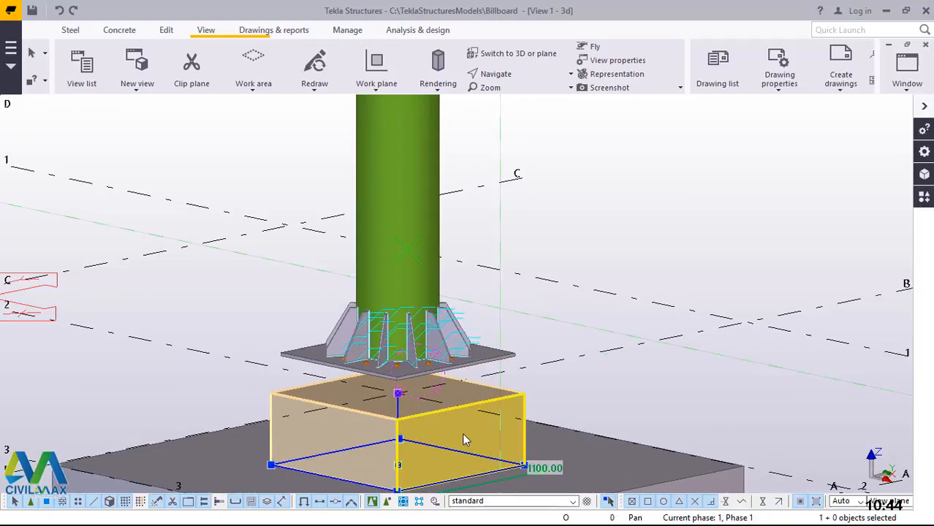
scroll(462, 432, down, 1)
scroll(466, 424, up, 1)
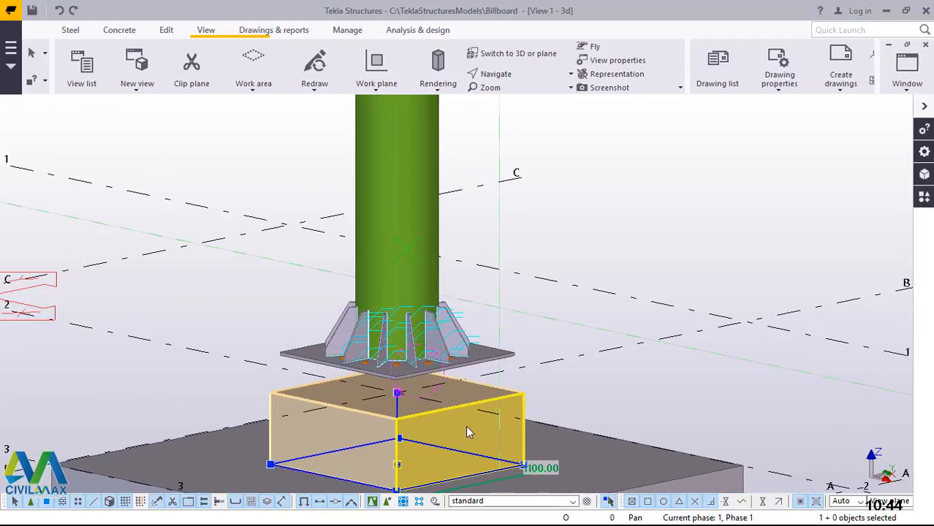
Step: Try top levels of 450 and 300 for the concrete pedestal, applying each value to the model
double_click(468, 428)
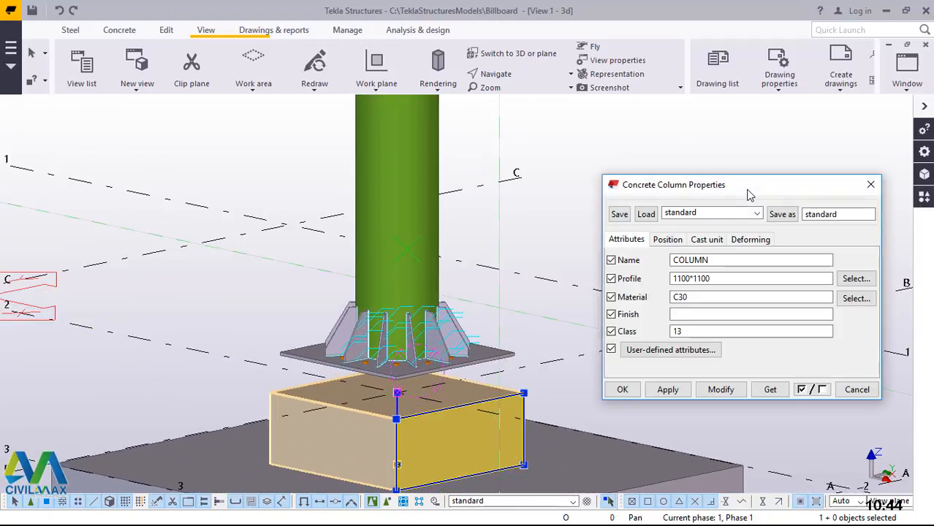
click(676, 241)
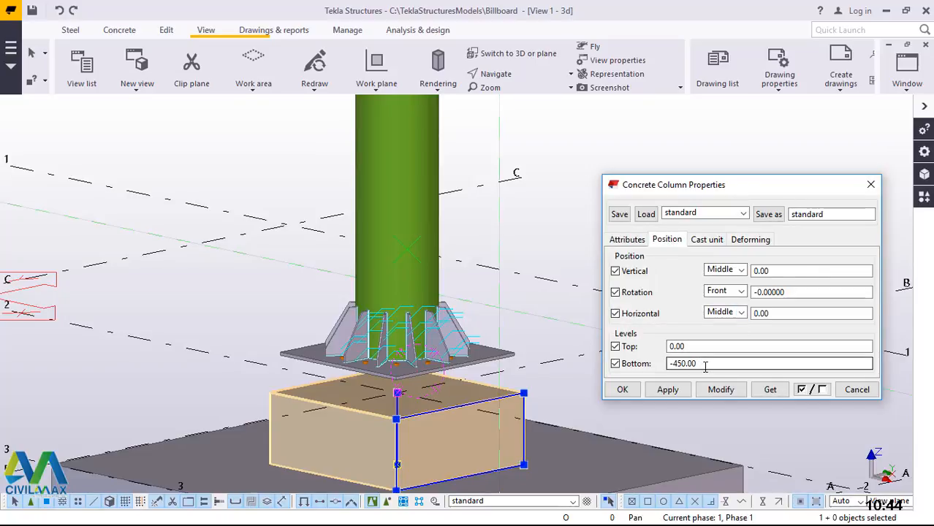
drag(695, 348, 669, 347)
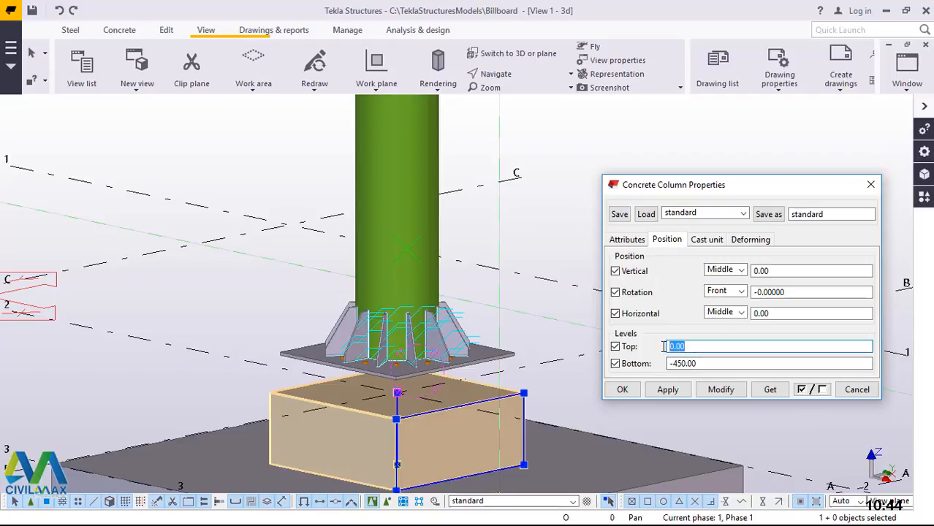
text(450)
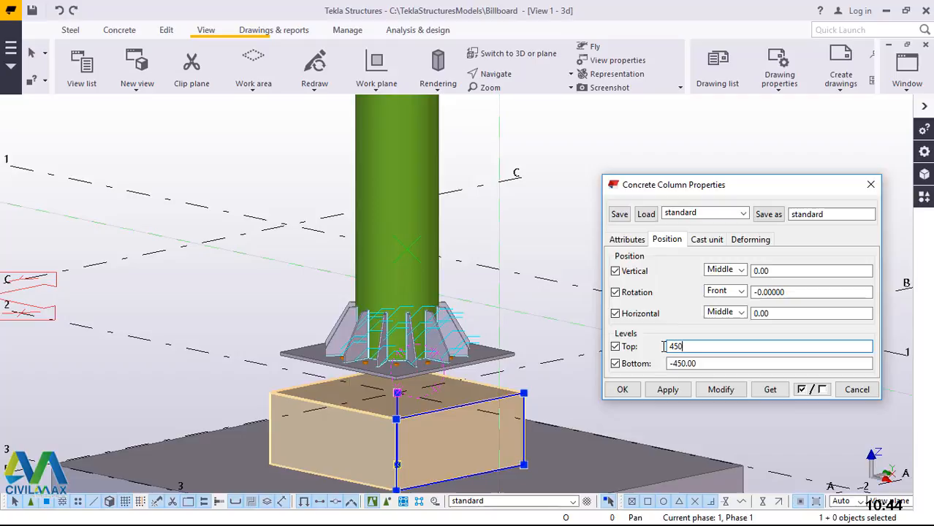
click(716, 391)
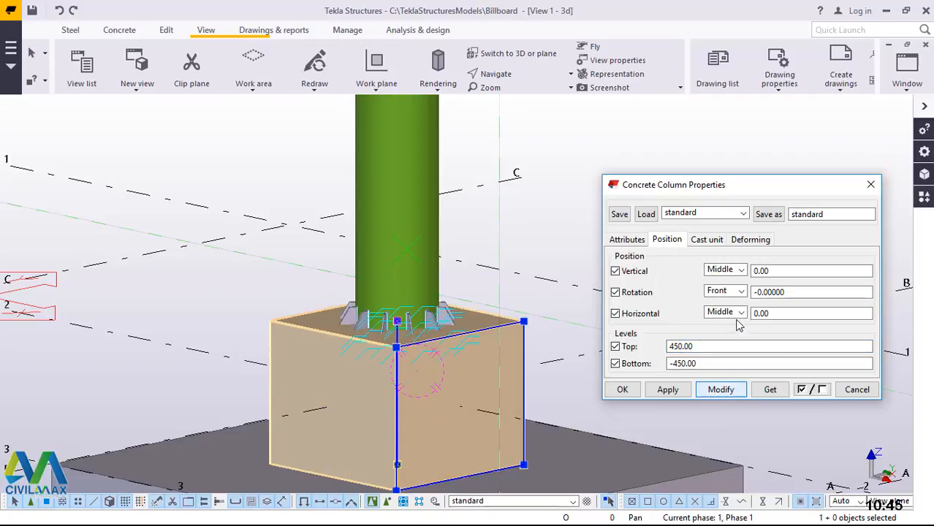
drag(698, 346, 667, 347)
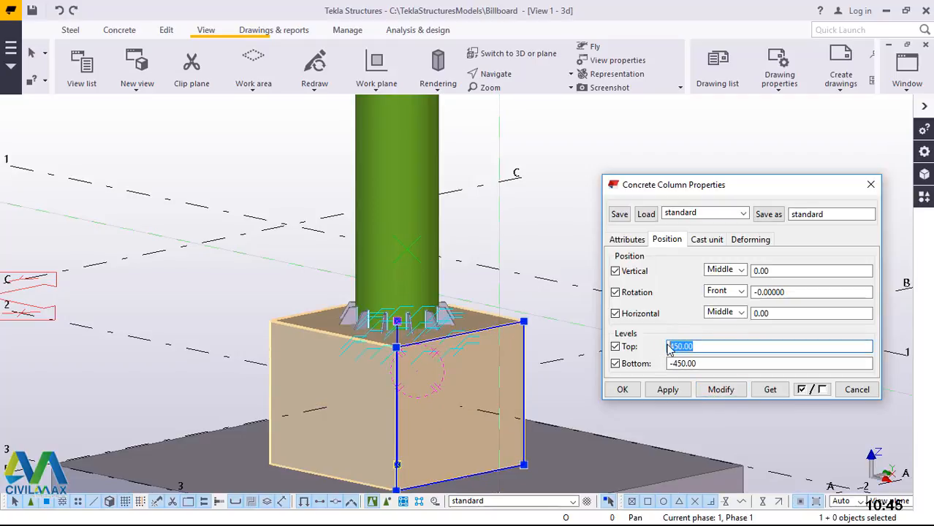
text(3)
click(720, 392)
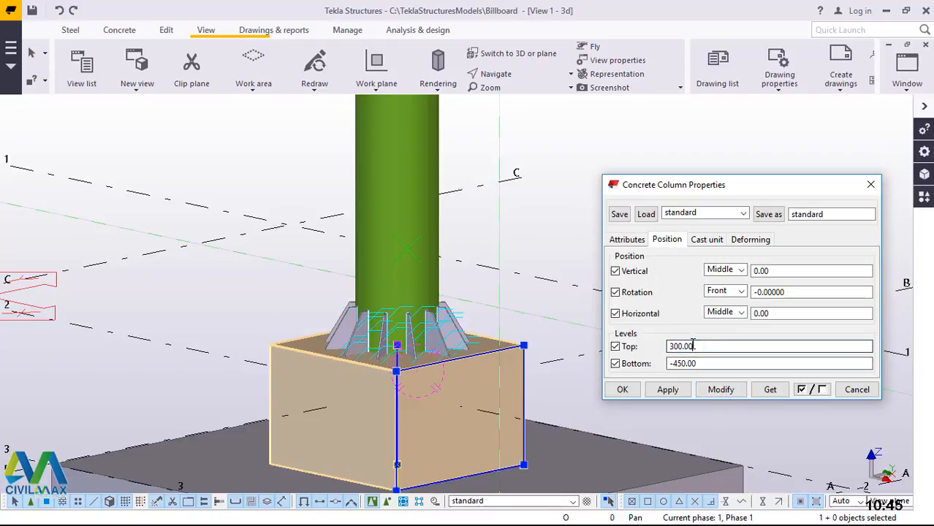
Step: Try top levels of 100 and 150 for the concrete pedestal, applying each value to the model
drag(695, 347, 666, 346)
text(1)
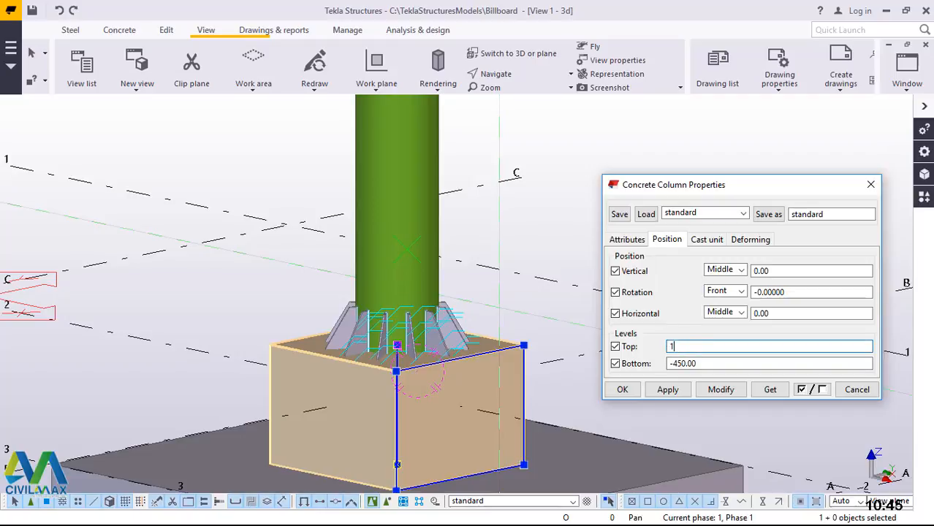
text(00)
click(723, 391)
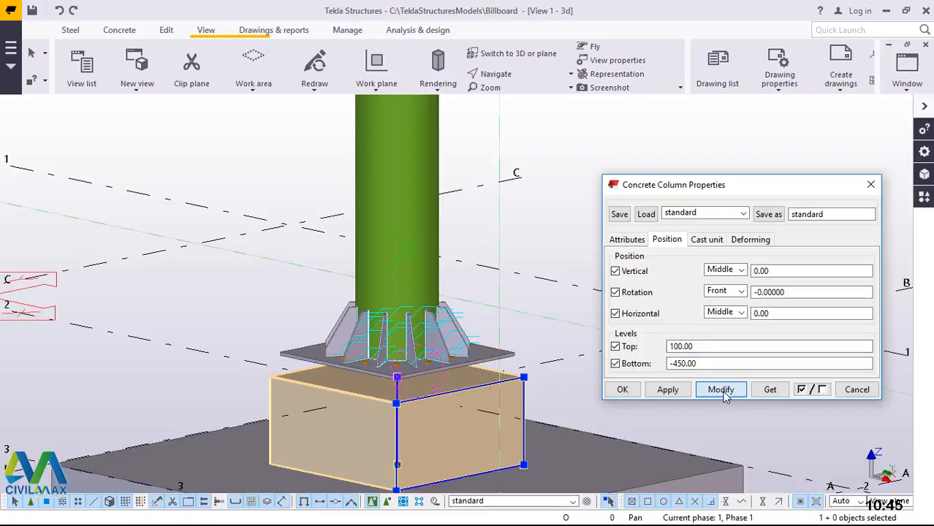
drag(693, 347, 673, 345)
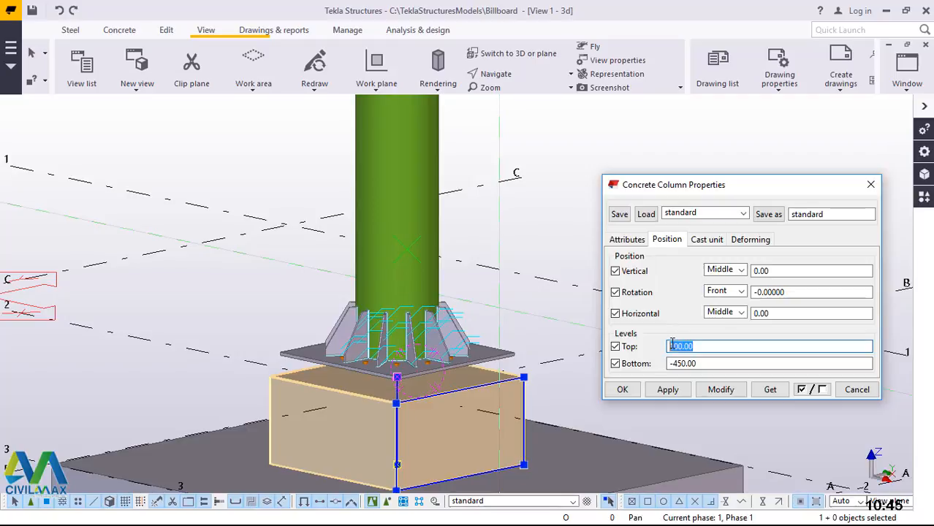
text(150)
click(729, 393)
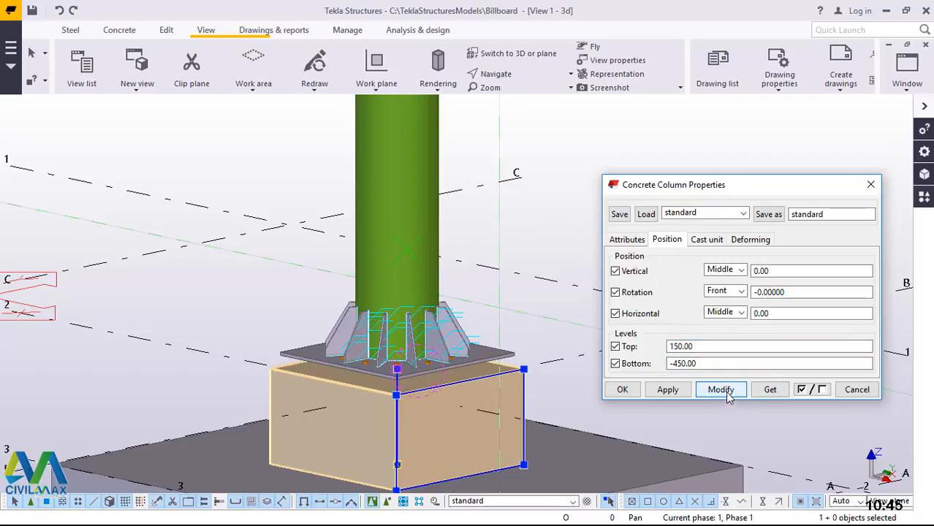
Step: Set the concrete pedestal's top level to 250, apply it and check the fit against the base plate
drag(703, 346, 666, 347)
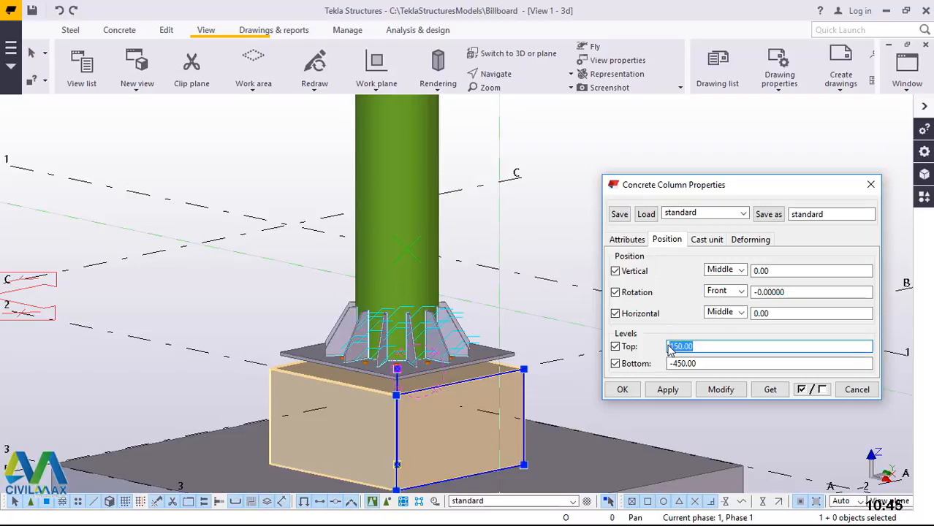
text(250)
click(729, 393)
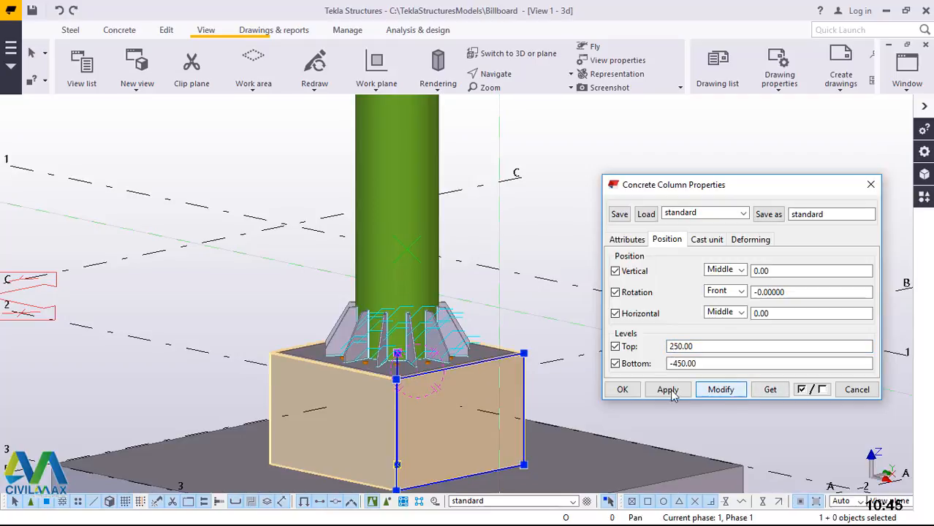
scroll(421, 377, up, 4)
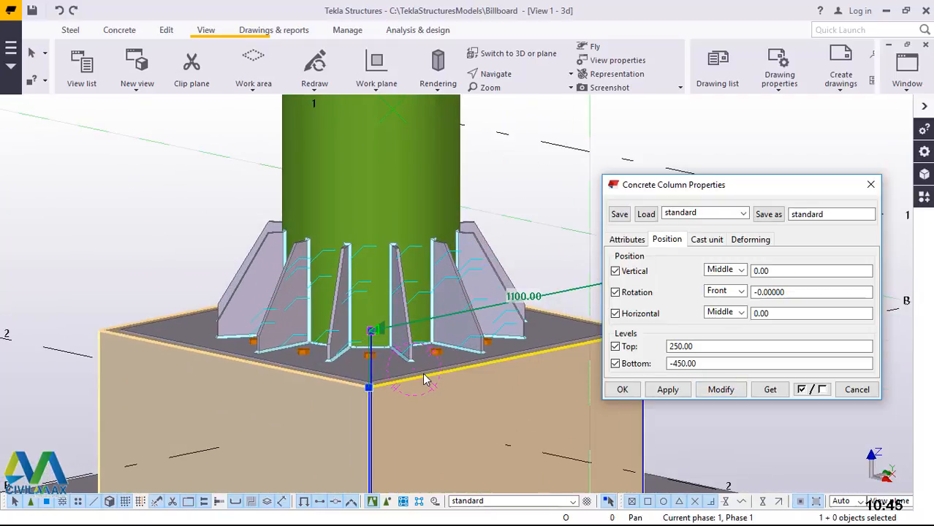
scroll(424, 379, up, 3)
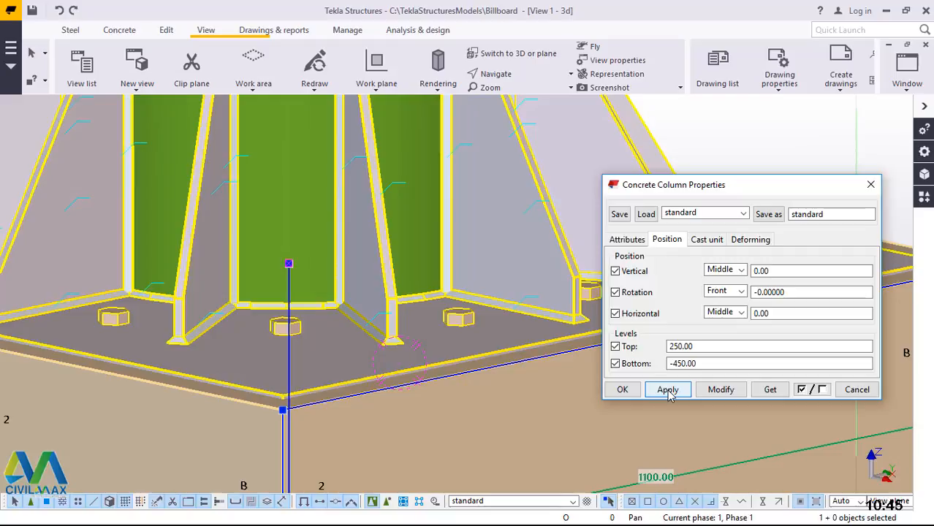
click(720, 390)
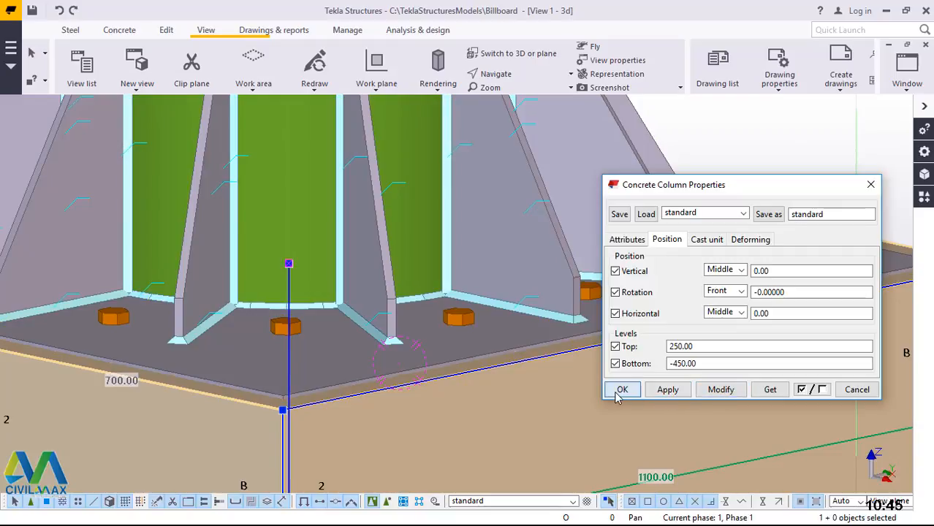
click(622, 390)
Step: Change the concrete pedestal's class to 1 and accept its properties
click(757, 150)
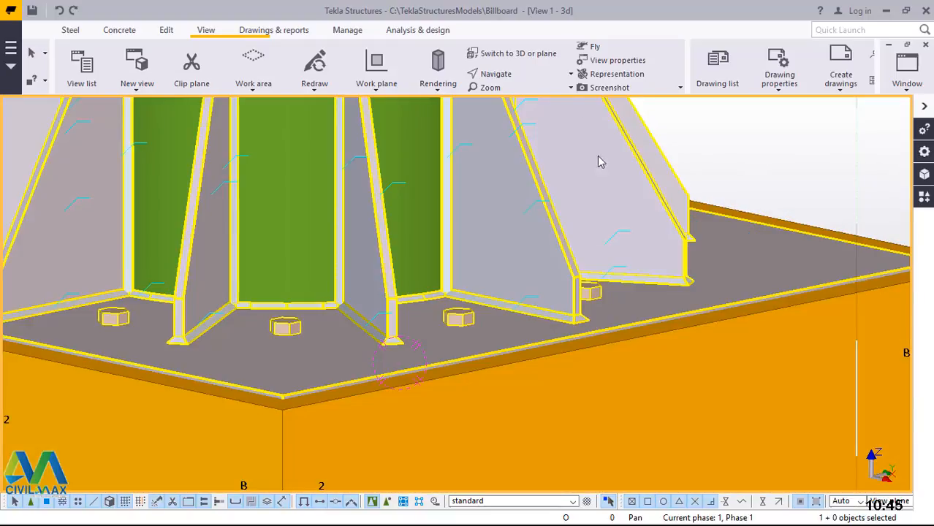
click(514, 78)
click(519, 95)
mouse_move(489, 350)
mouse_down()
mouse_move(482, 313)
mouse_move(484, 348)
mouse_move(461, 340)
mouse_move(484, 323)
mouse_move(494, 353)
mouse_up()
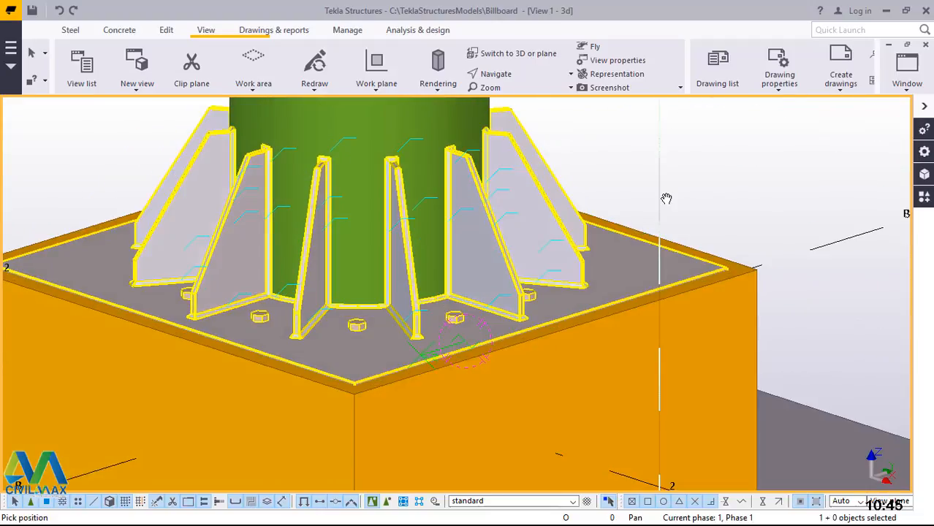
right_click(664, 199)
click(693, 208)
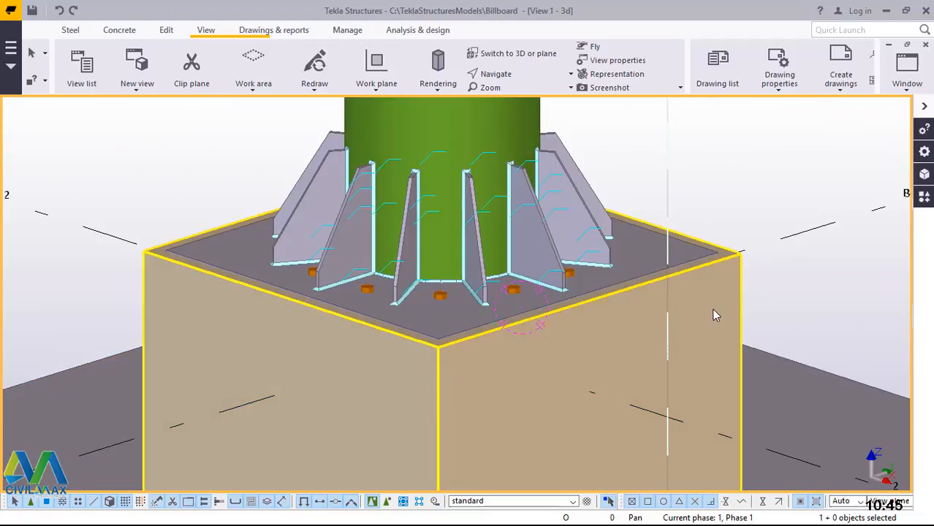
double_click(715, 315)
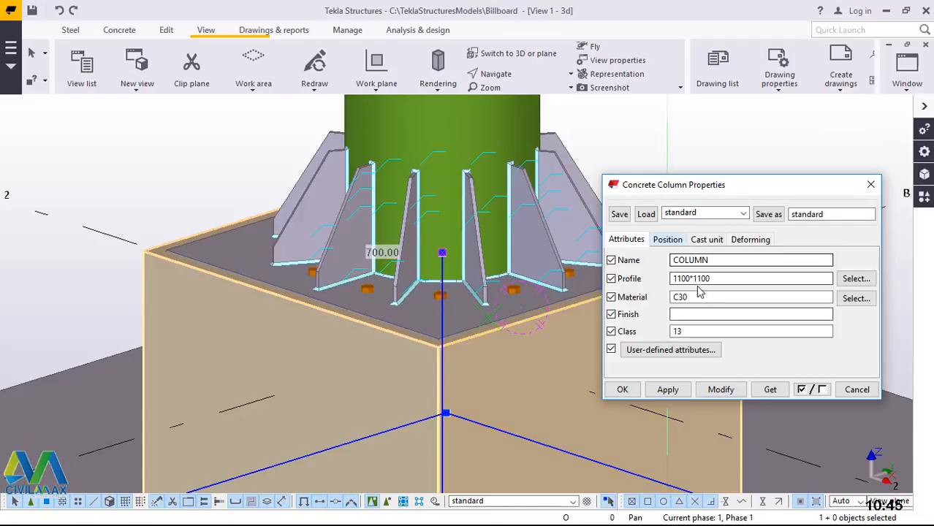
click(679, 331)
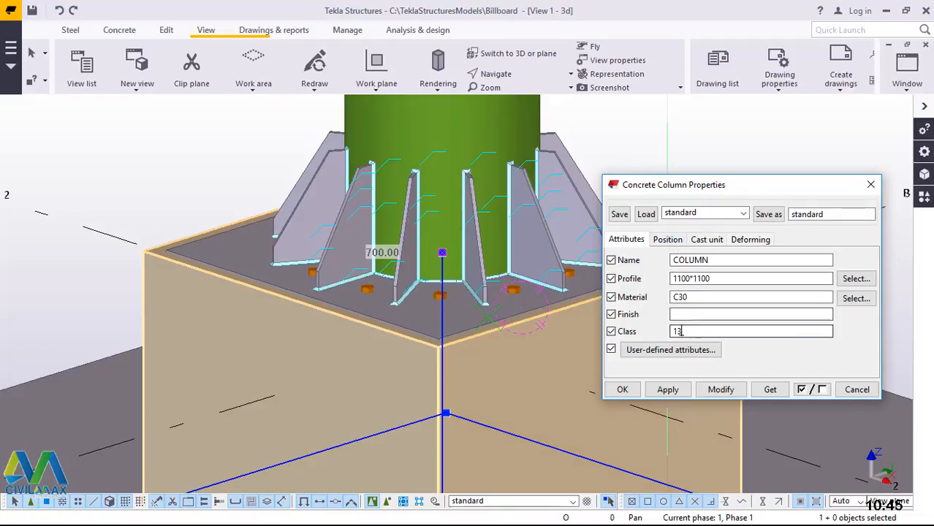
drag(679, 331, 656, 331)
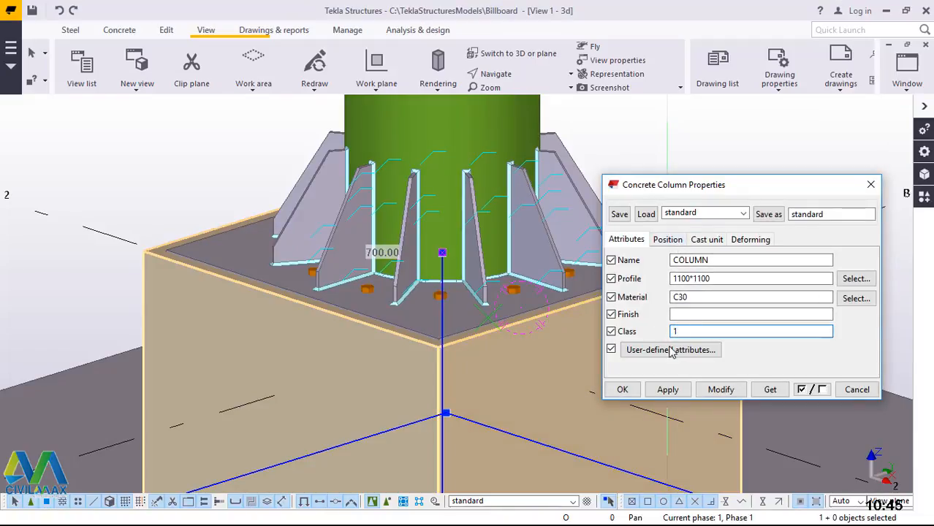
click(622, 390)
Step: Set the concrete pedestal's top level to 200 and apply the change to the model
double_click(719, 299)
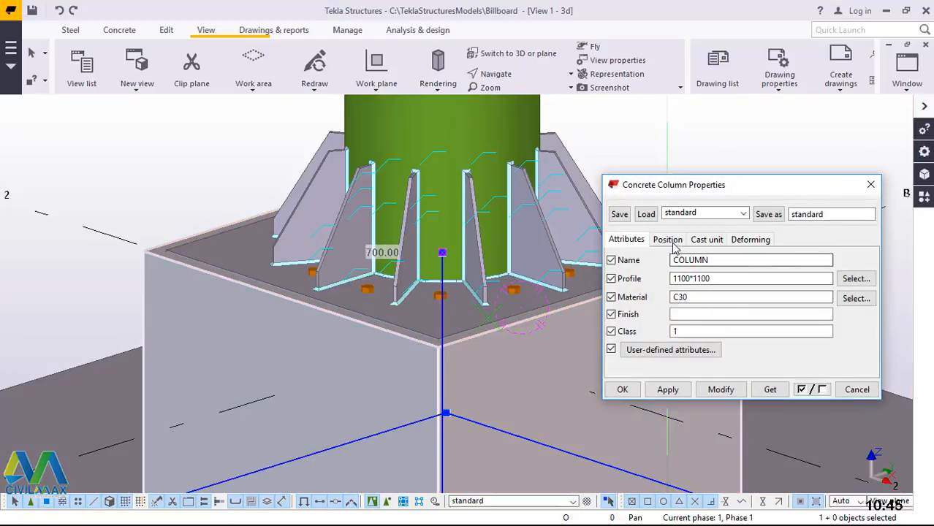
click(668, 240)
drag(693, 346, 680, 346)
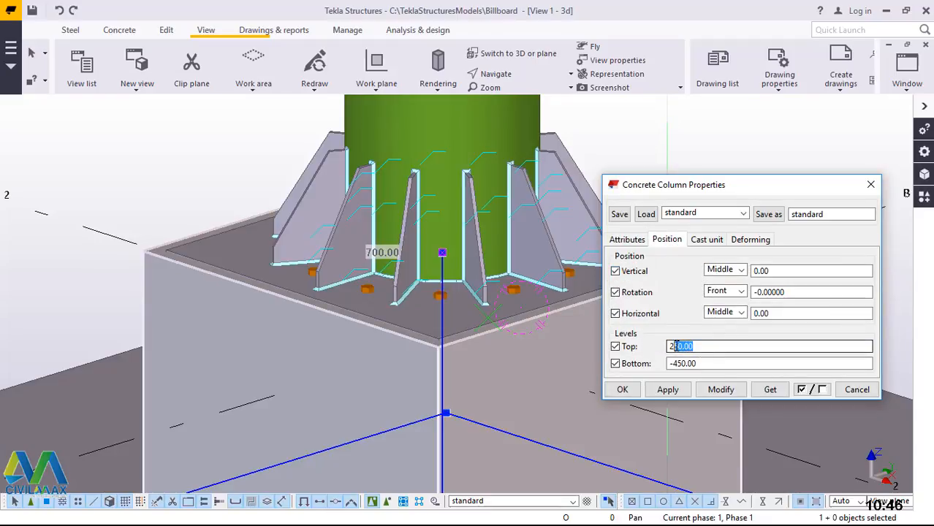
text(00)
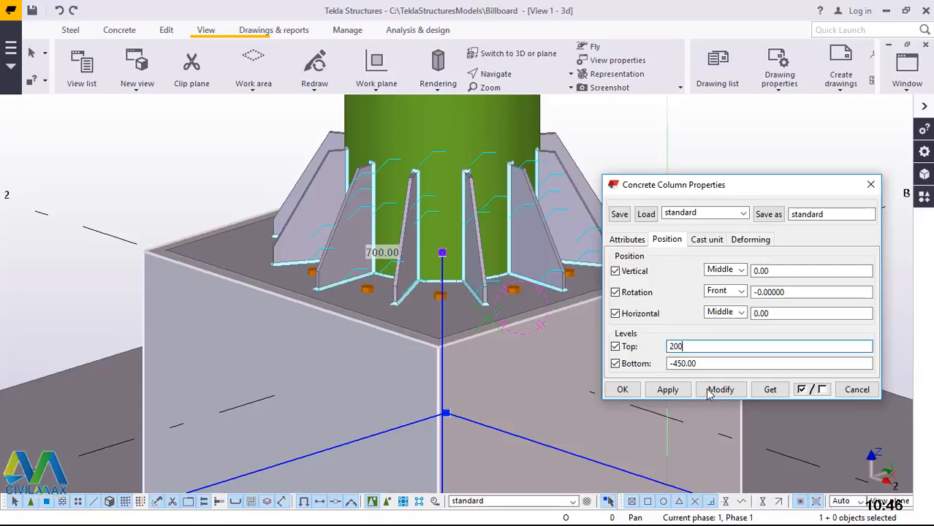
click(716, 392)
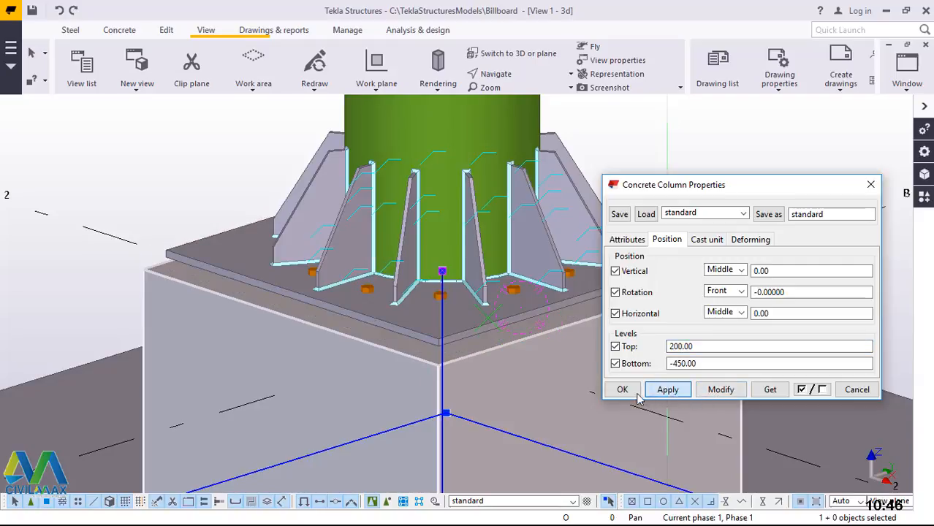
Step: Set the base plate component's grout to 50, choose anchor rods instead of bolts for the base plate, and apply the changes to the model
click(725, 148)
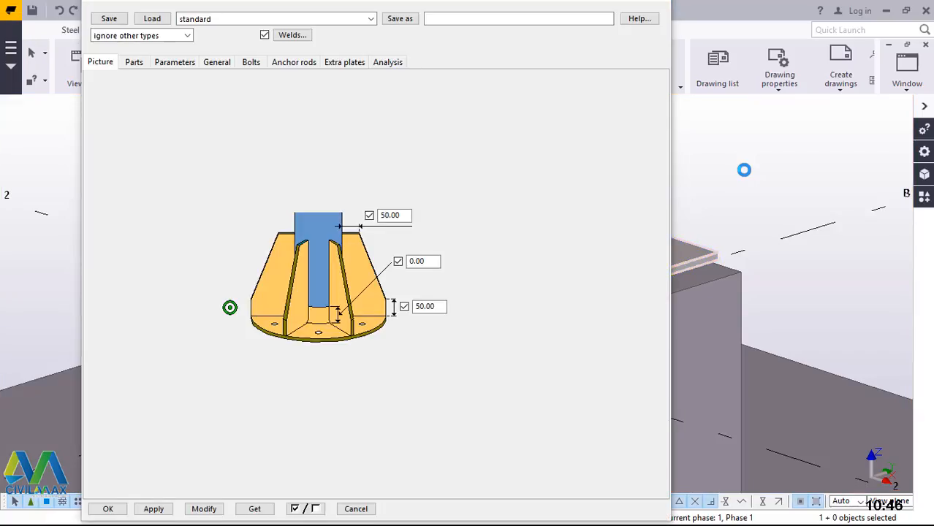
scroll(774, 309, down, 2)
scroll(816, 305, up, 3)
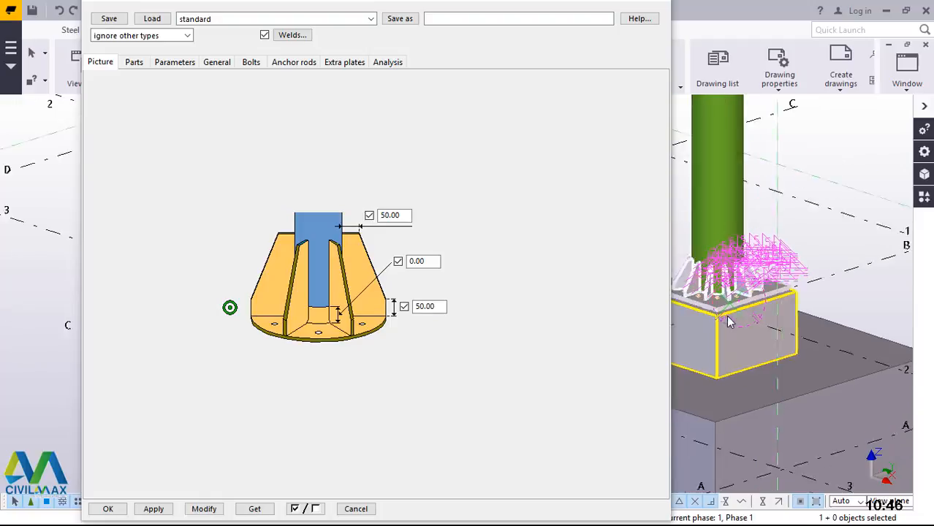
click(295, 67)
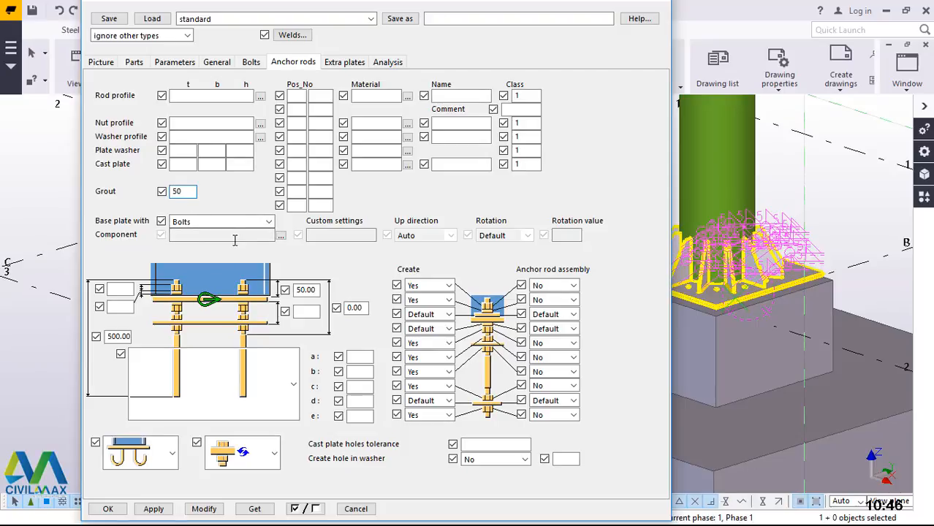
click(268, 223)
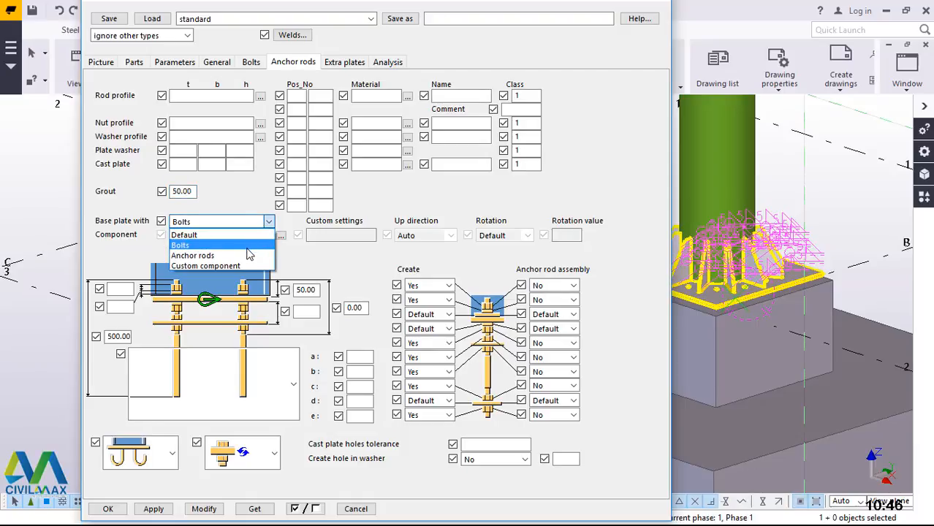
click(212, 260)
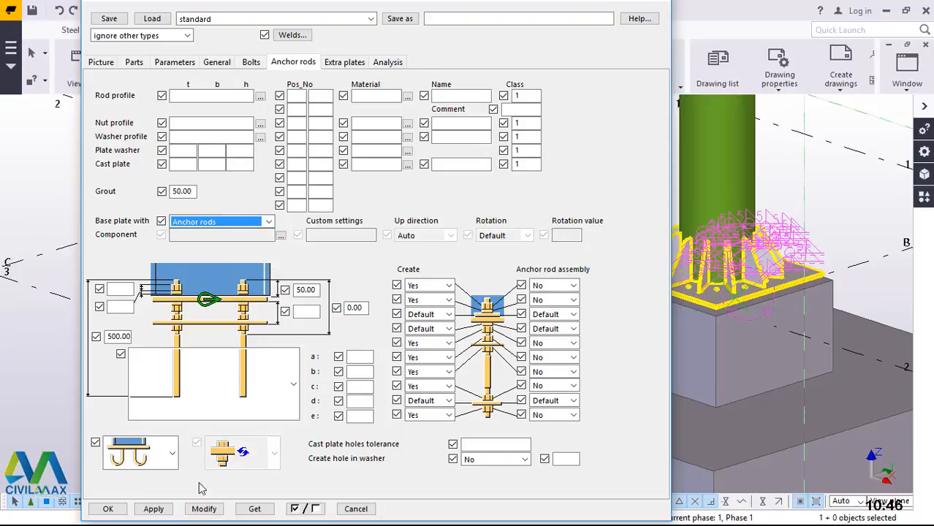
click(204, 511)
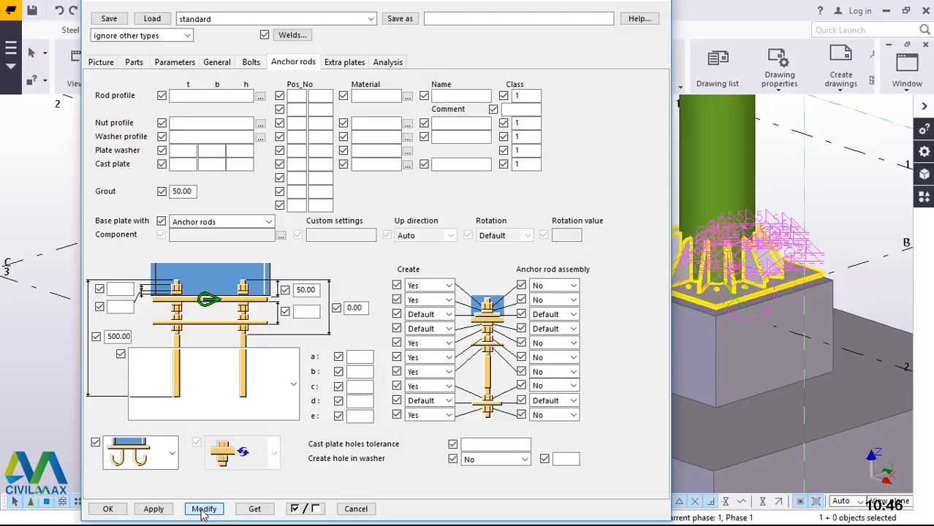
click(203, 511)
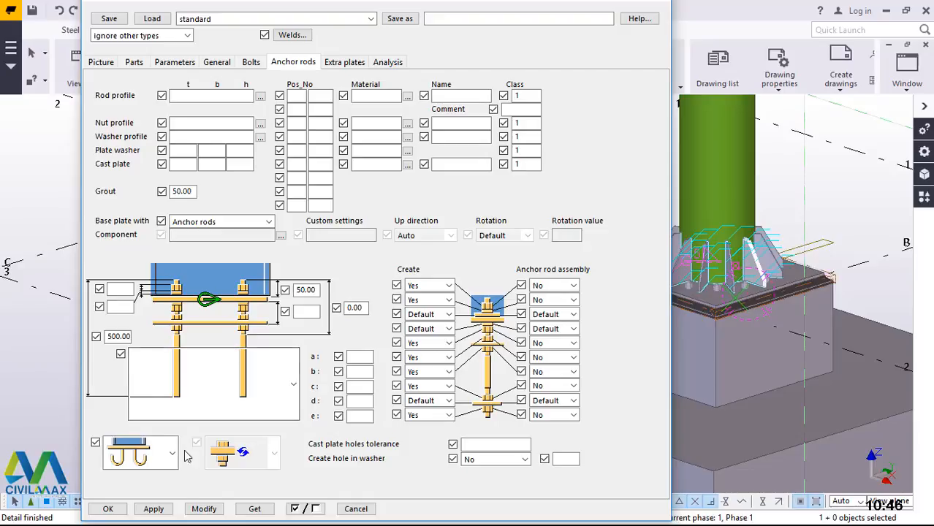
click(159, 509)
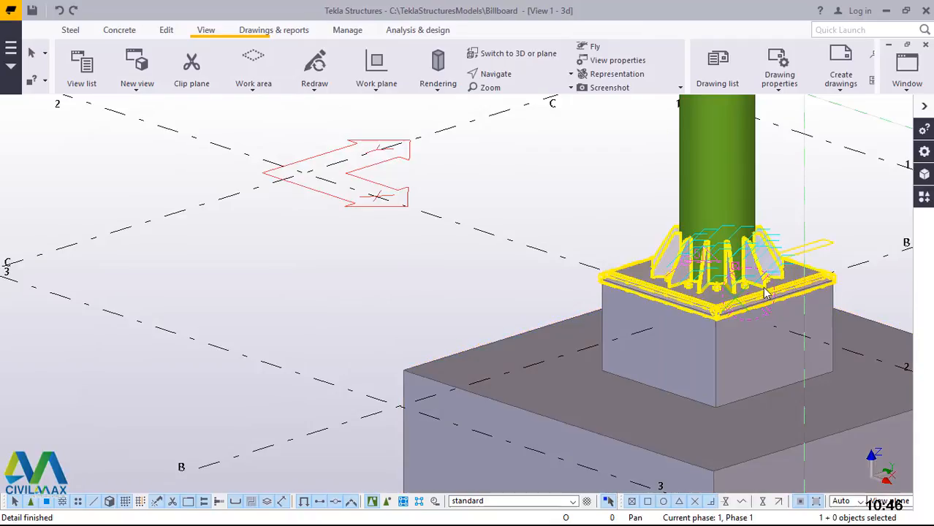
Step: Redraw the 3D view around the updated base plate and its anchor rods
scroll(830, 287, up, 3)
scroll(830, 286, up, 5)
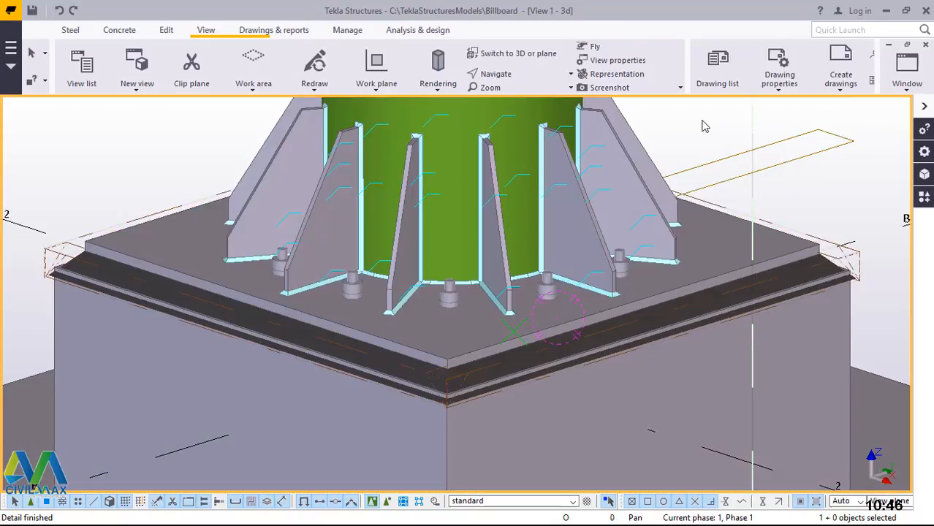
right_click(704, 126)
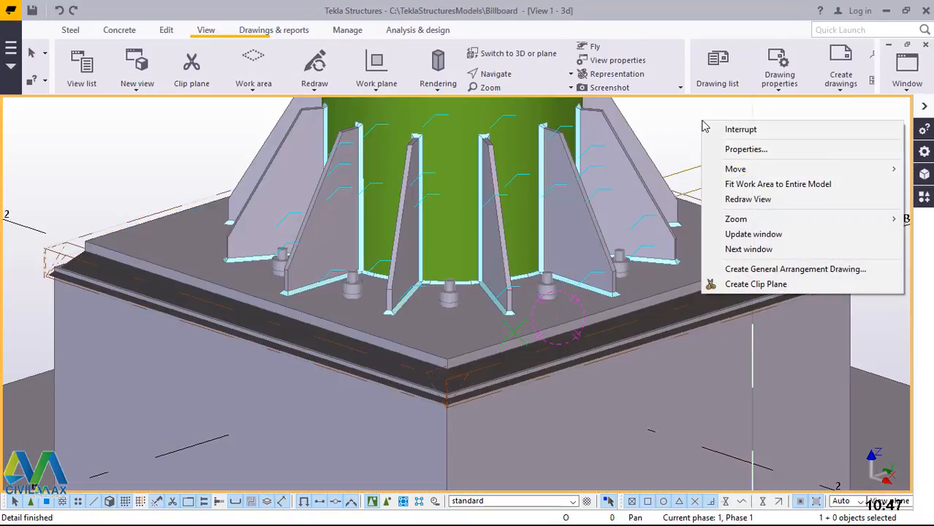
click(748, 199)
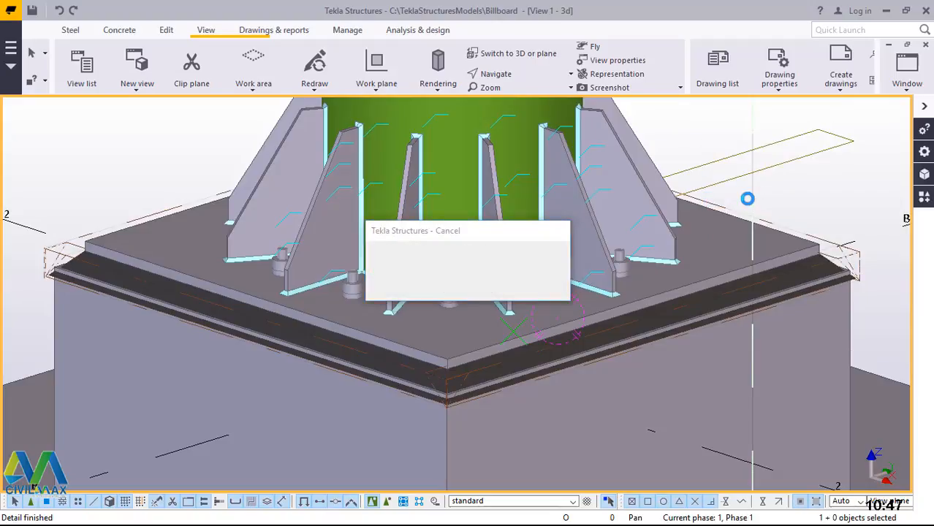
Step: Set the concrete pedestal's top level to 180, apply it to the model and accept the properties
scroll(219, 350, down, 4)
scroll(557, 354, up, 2)
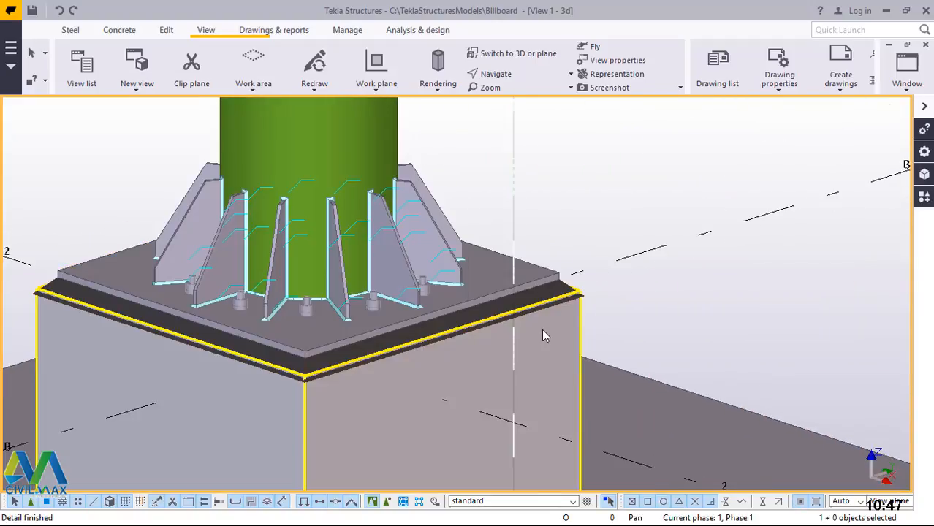
scroll(542, 329, up, 6)
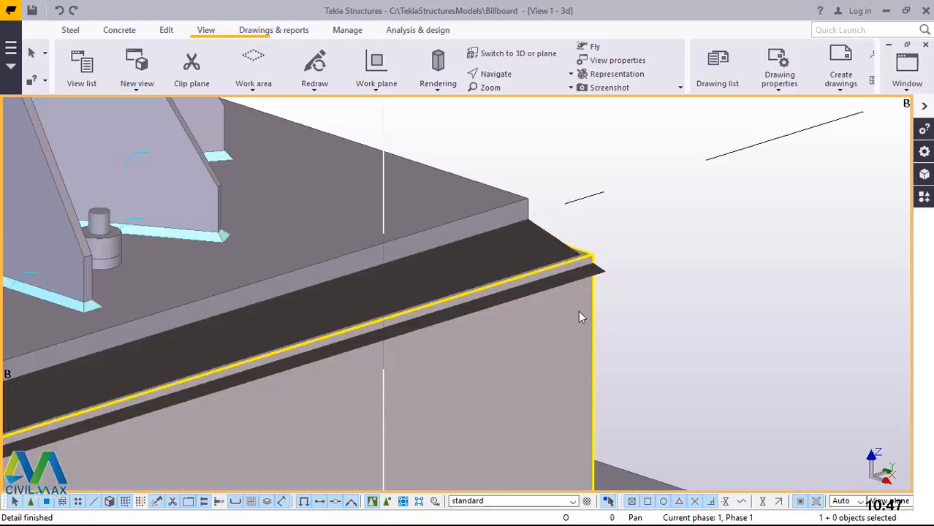
scroll(579, 318, down, 3)
scroll(580, 324, down, 1)
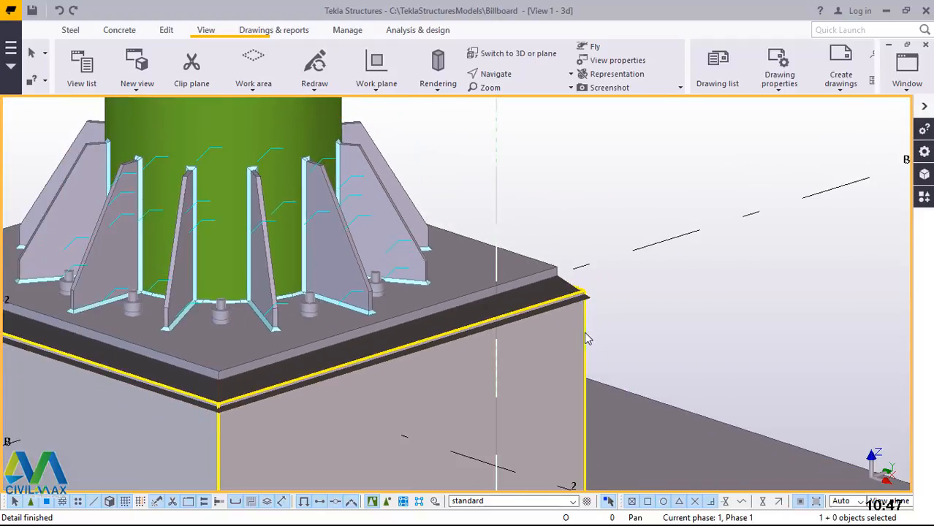
double_click(585, 334)
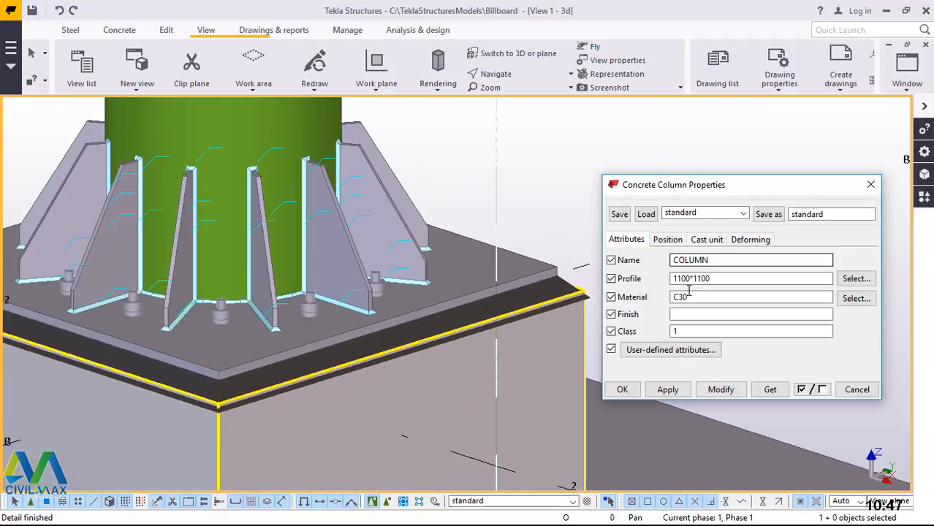
click(673, 241)
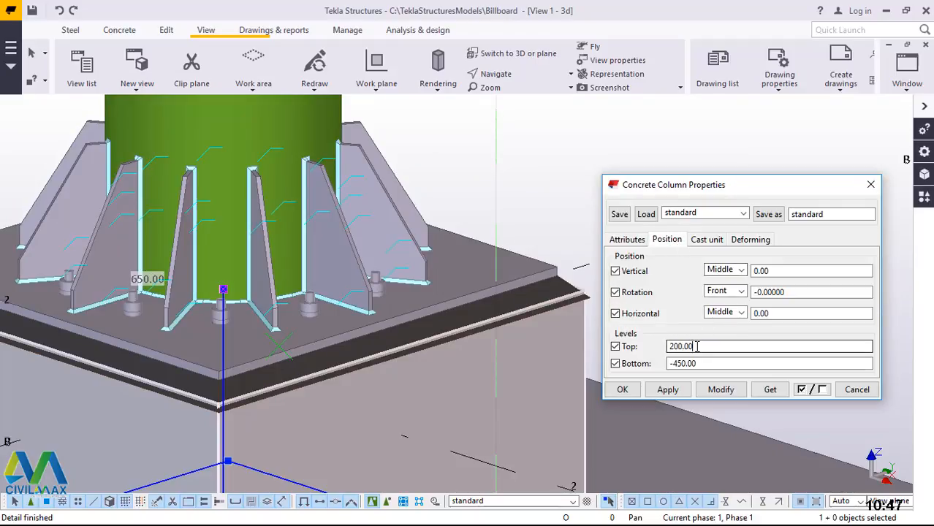
drag(695, 345, 671, 347)
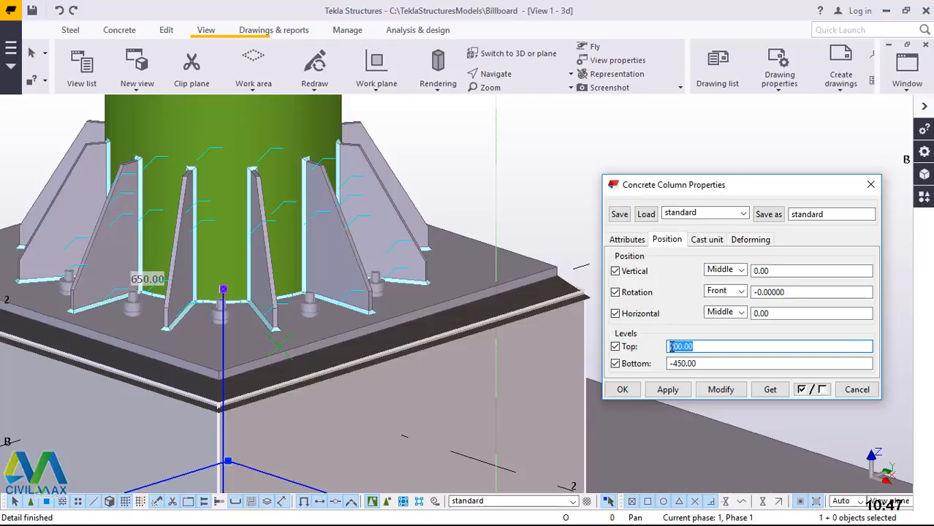
key(BackSpace)
text(180)
click(720, 389)
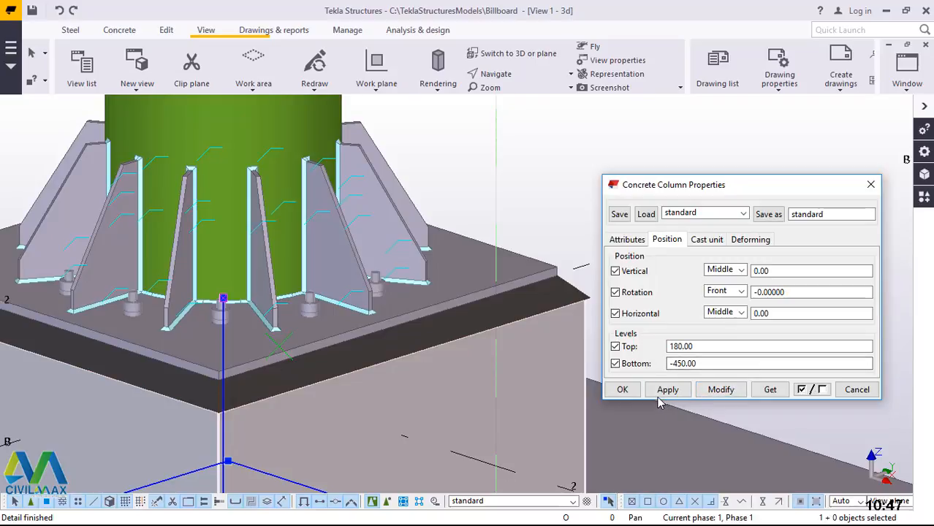
click(622, 389)
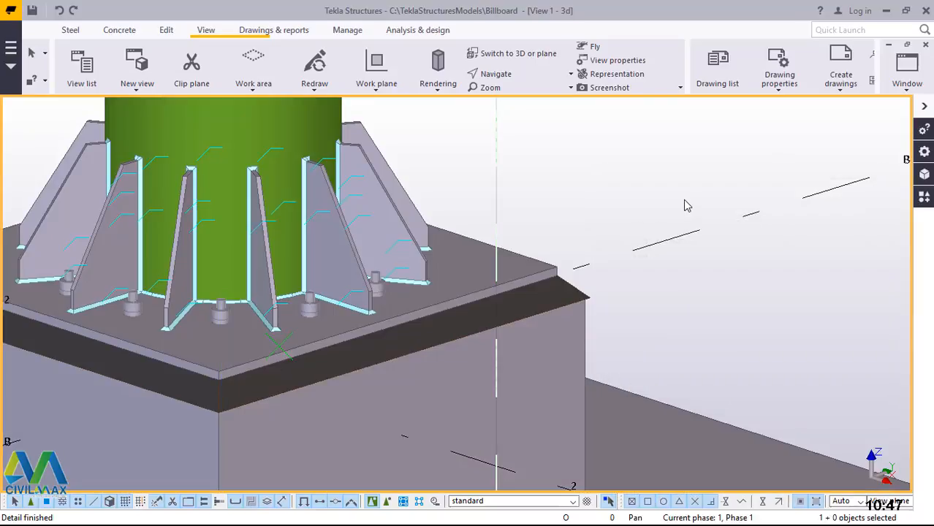
Step: Change the concrete pedestal's profile to 1150*1150, apply it to the model, and save the model
scroll(708, 270, down, 2)
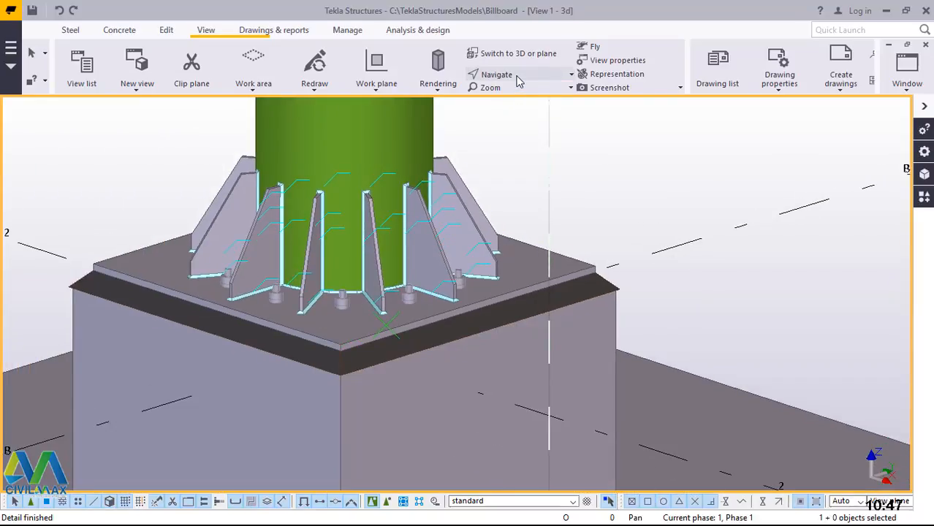
click(491, 74)
click(521, 98)
drag(535, 279, 526, 380)
scroll(543, 273, down, 2)
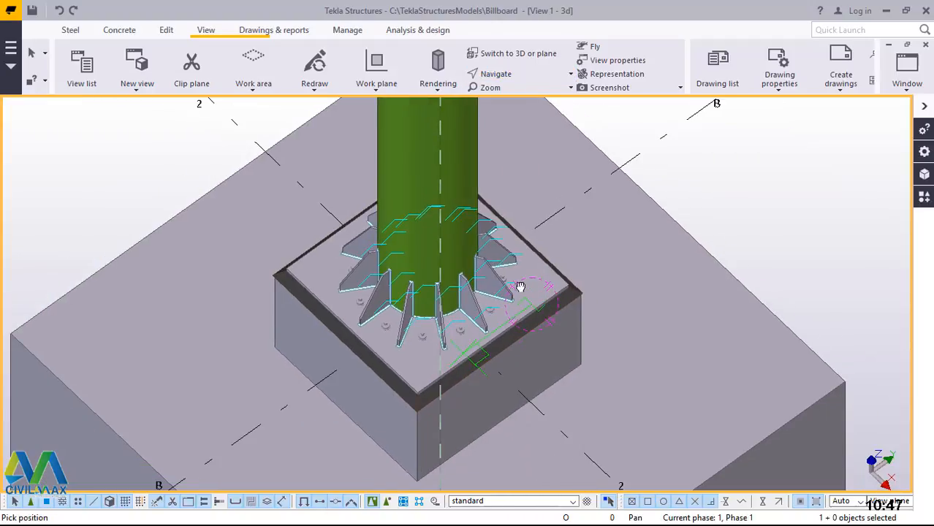
drag(519, 287, 548, 287)
scroll(548, 287, up, 2)
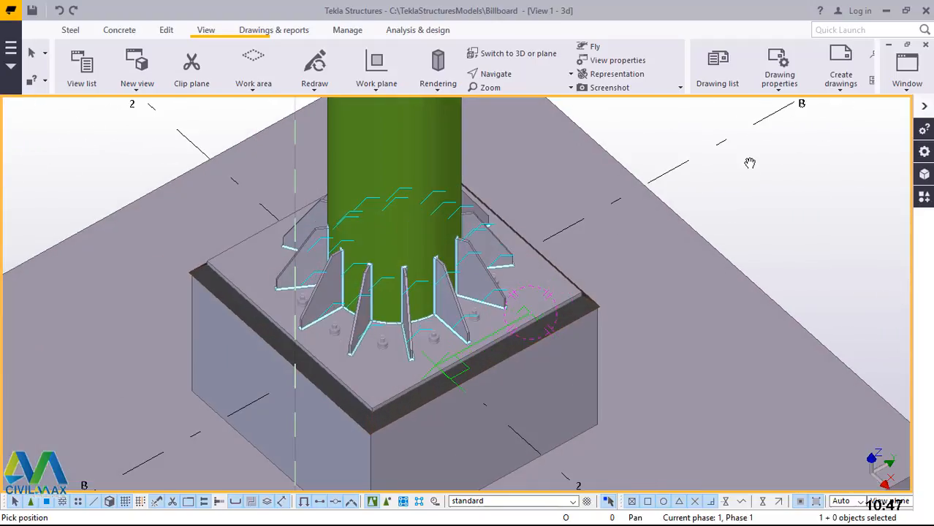
right_click(772, 169)
click(779, 171)
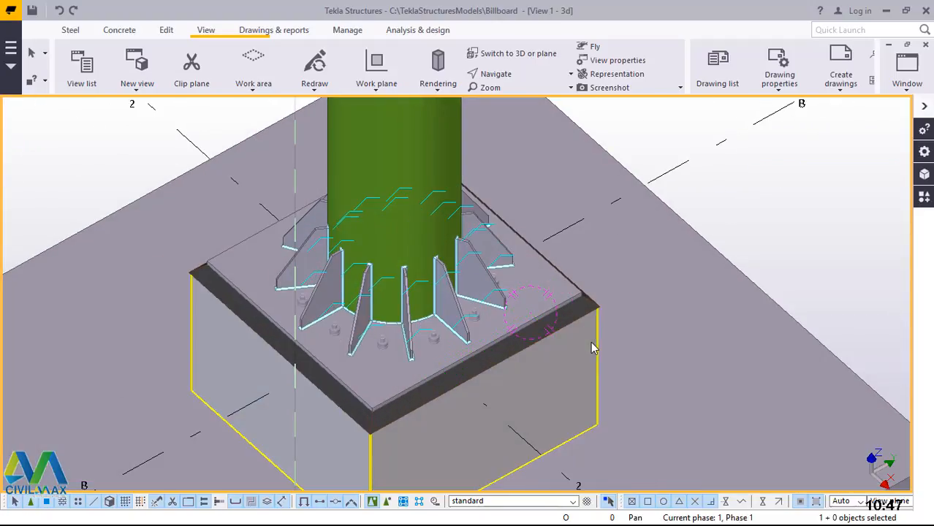
double_click(654, 305)
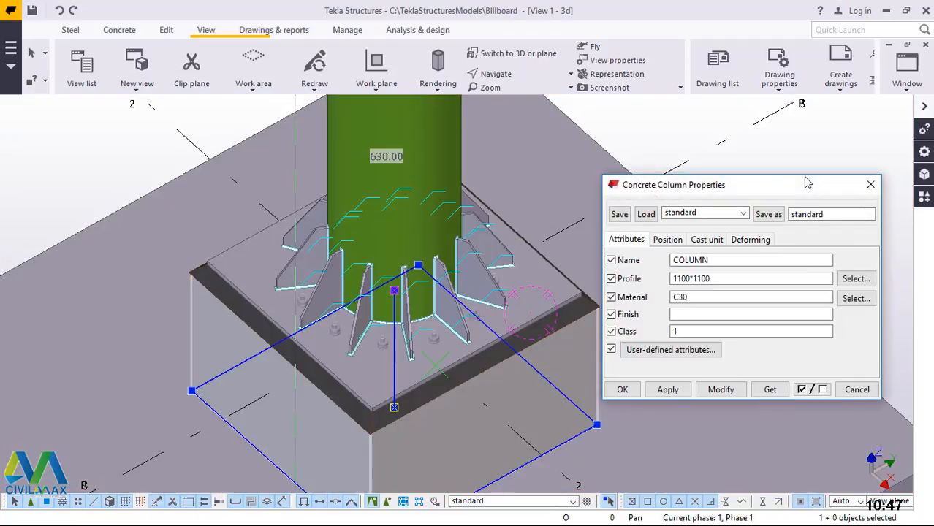
click(679, 278)
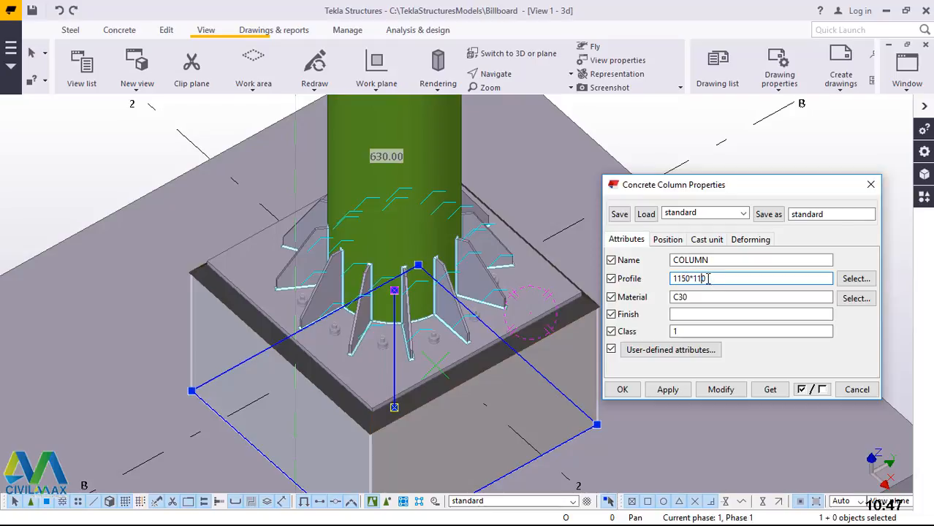
click(713, 389)
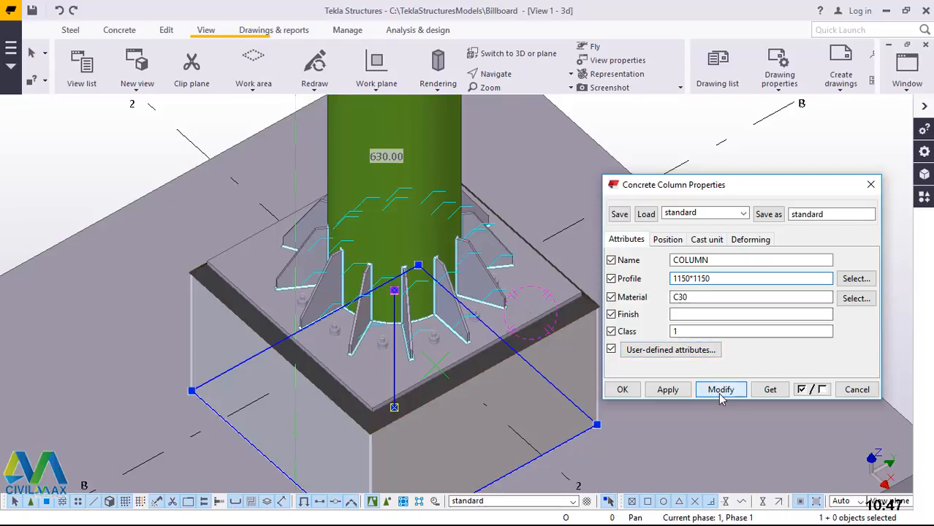
click(622, 390)
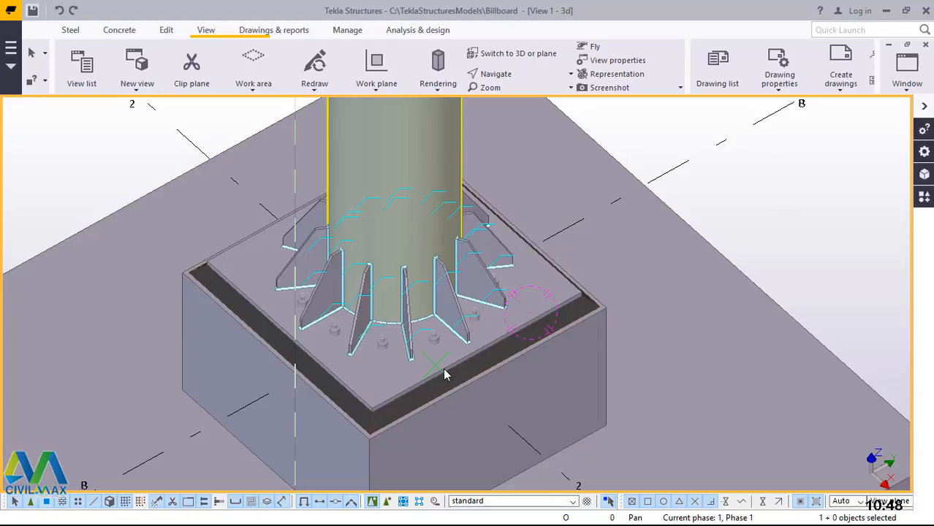
key(ctrl+s)
Step: Examine the base plate connection, pedestal and footing from several angles, close up and with the whole billboard in view
scroll(452, 328, up, 5)
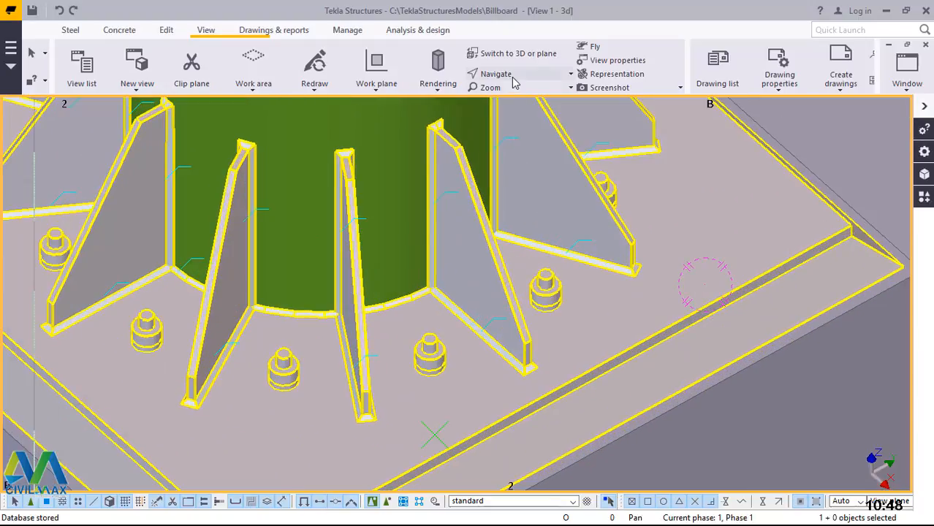
click(513, 78)
click(518, 97)
mouse_move(541, 341)
ctrl+middle_down()
mouse_move(521, 245)
mouse_move(528, 329)
ctrl+middle_up()
scroll(459, 374, down, 4)
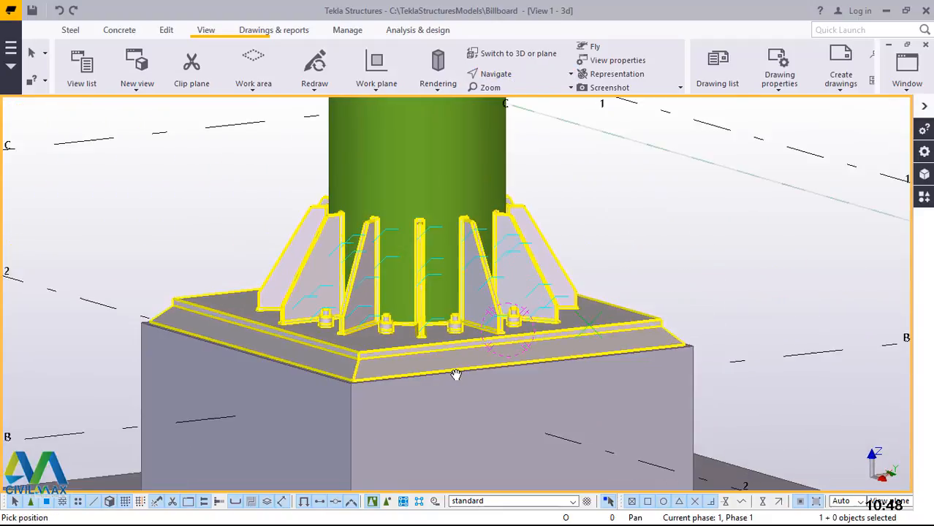
drag(463, 250, 259, 305)
scroll(409, 303, down, 4)
drag(450, 292, 399, 252)
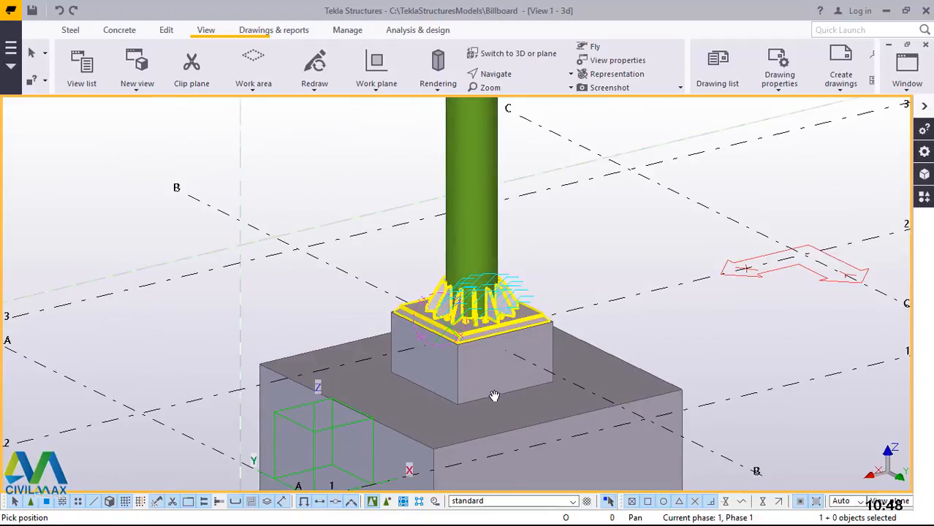
scroll(410, 369, down, 2)
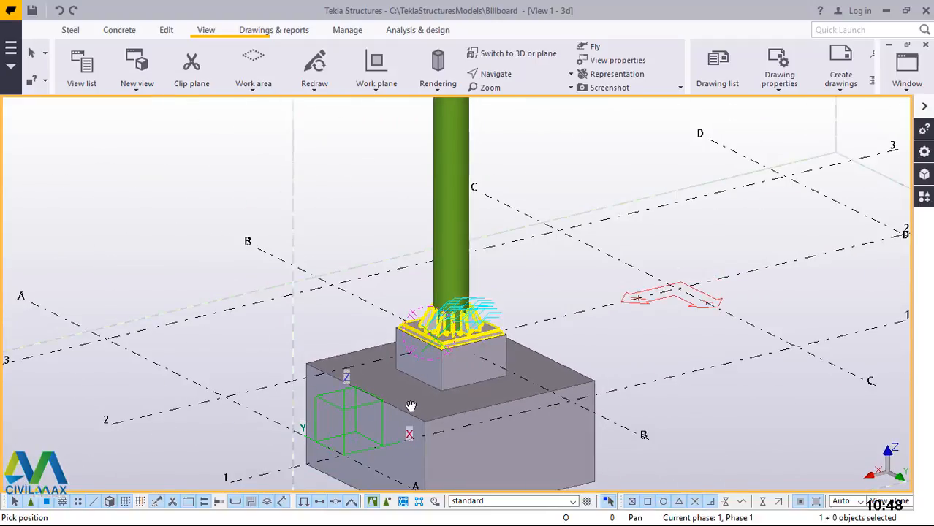
scroll(380, 404, down, 3)
scroll(429, 410, up, 2)
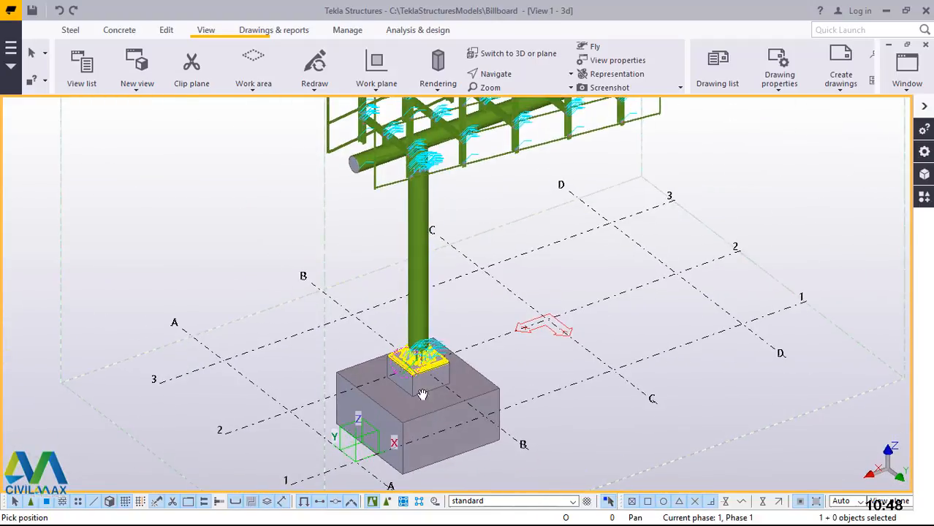
scroll(432, 367, down, 2)
scroll(432, 367, down, 2)
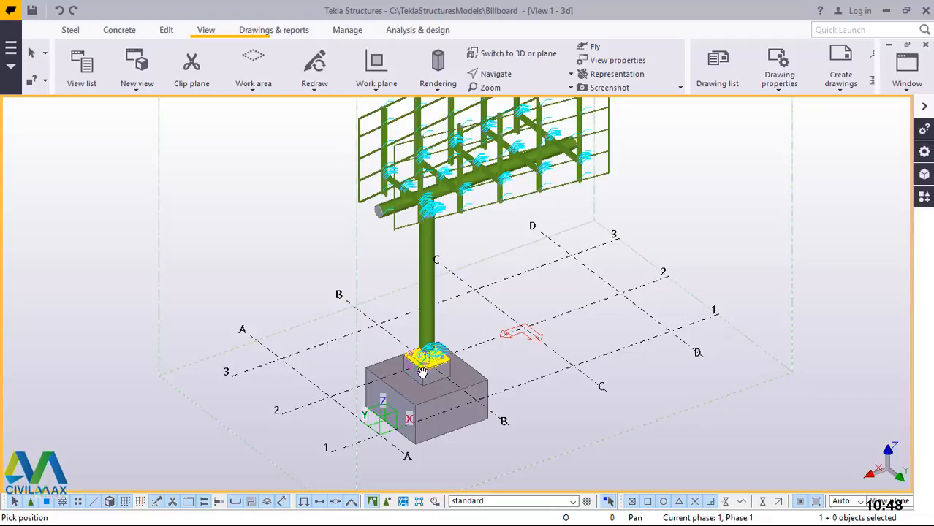
scroll(433, 408, up, 5)
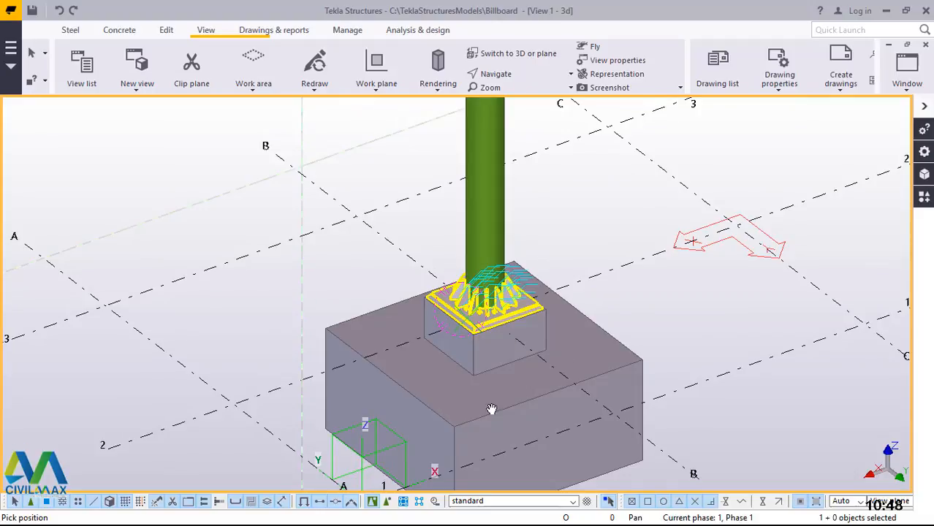
scroll(431, 371, down, 1)
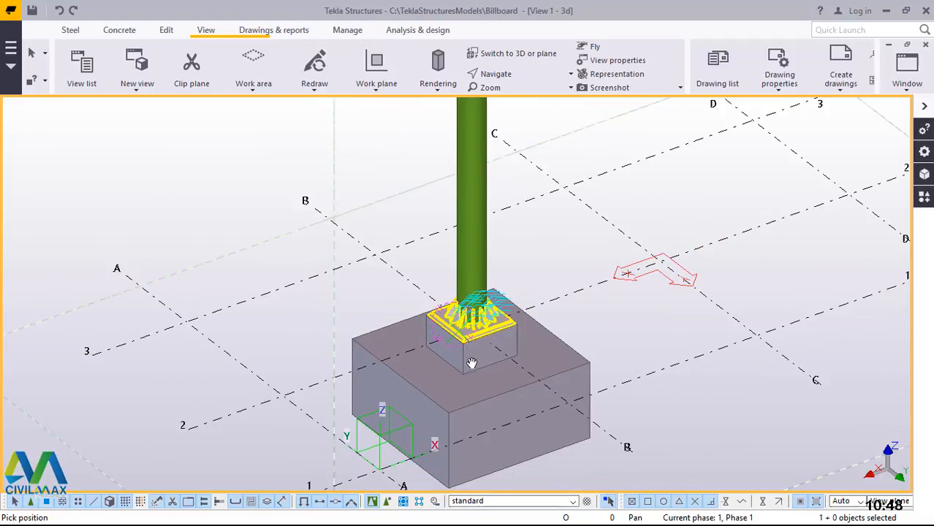
Step: Examine the billboard's upper steel frame, the column's flange splice and the bolted beam and post connections from several angles, close up and as a whole
scroll(473, 364, down, 3)
ctrl+middle_drag(473, 334, 469, 177)
scroll(466, 173, up, 6)
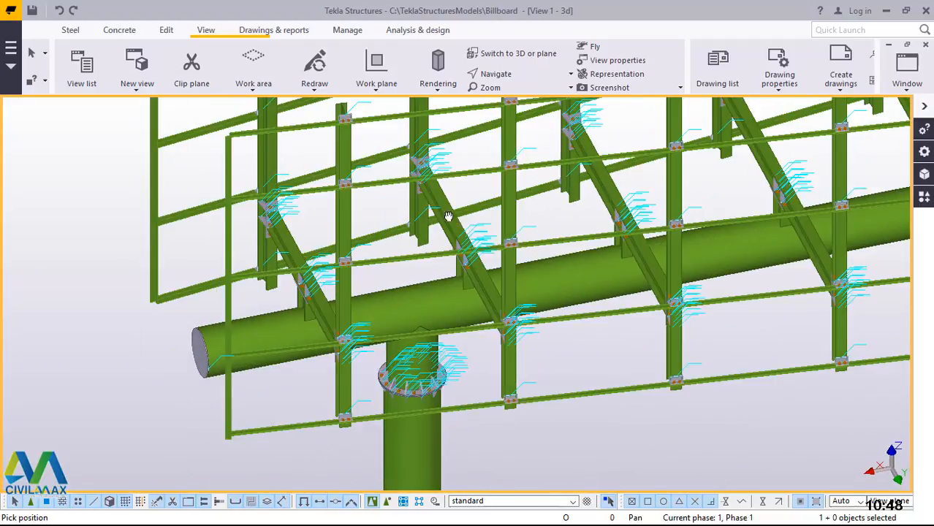
scroll(406, 323, down, 3)
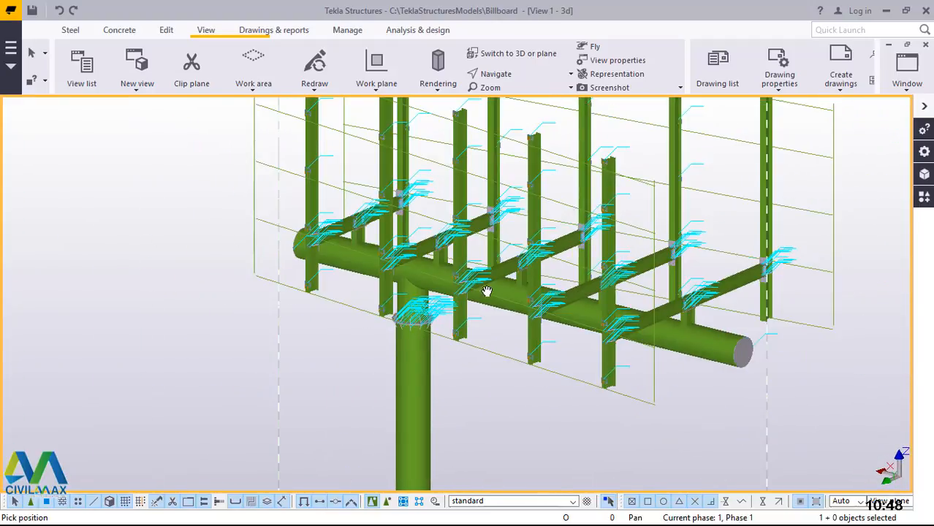
scroll(487, 292, down, 2)
ctrl+middle_drag(506, 290, 429, 333)
scroll(445, 251, up, 3)
scroll(454, 270, down, 5)
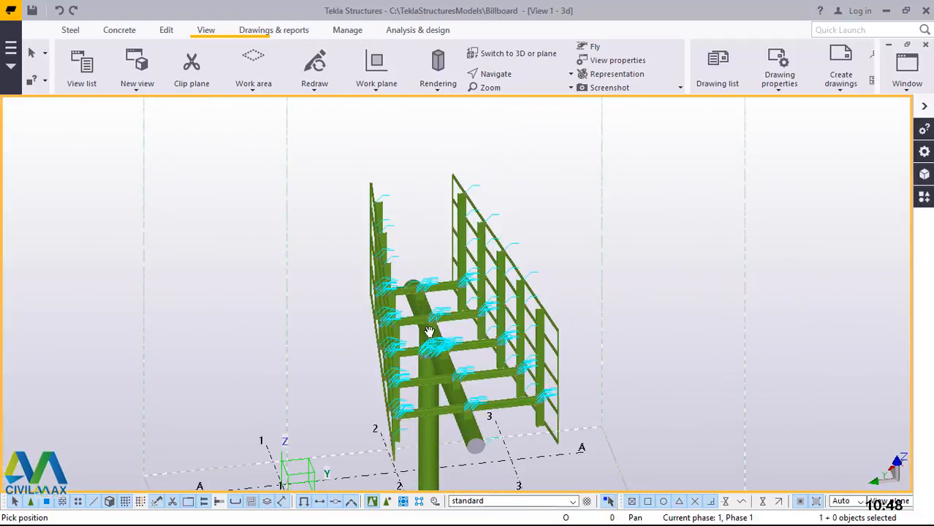
scroll(456, 402, up, 4)
ctrl+middle_drag(474, 390, 401, 365)
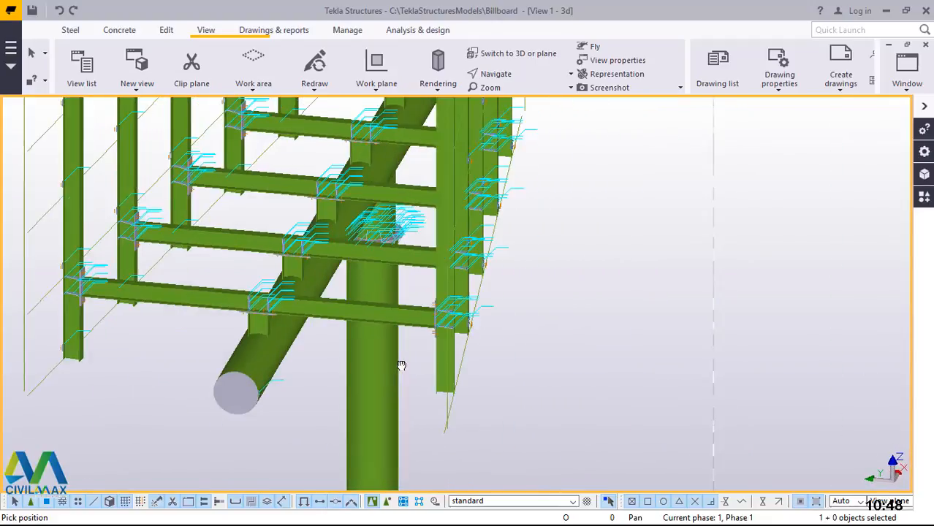
scroll(494, 346, down, 5)
ctrl+middle_drag(494, 347, 324, 306)
scroll(324, 307, up, 6)
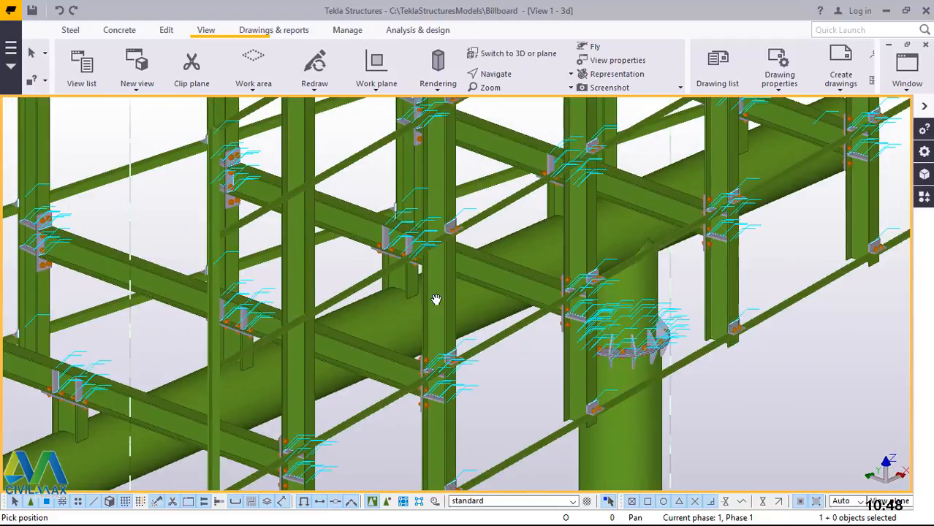
ctrl+middle_drag(436, 300, 399, 301)
scroll(557, 374, down, 5)
ctrl+middle_drag(557, 375, 412, 301)
scroll(678, 250, up, 8)
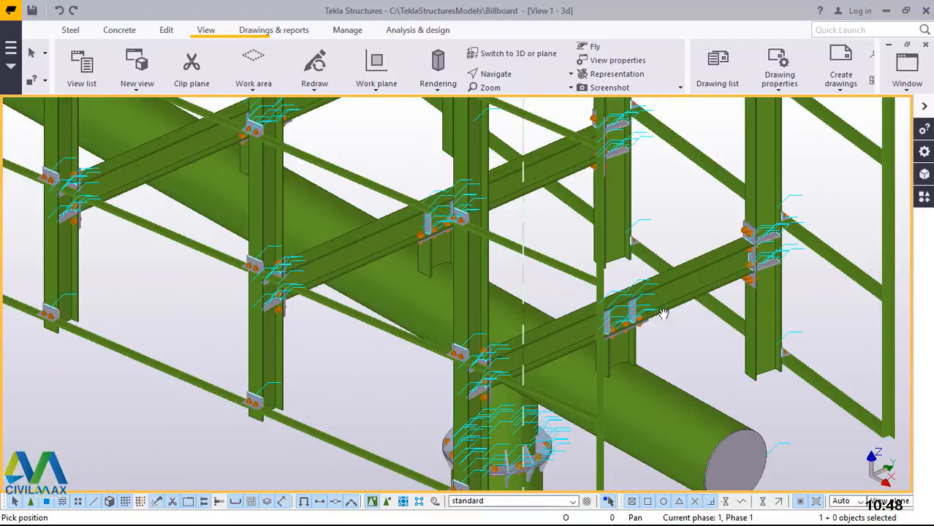
scroll(616, 316, down, 8)
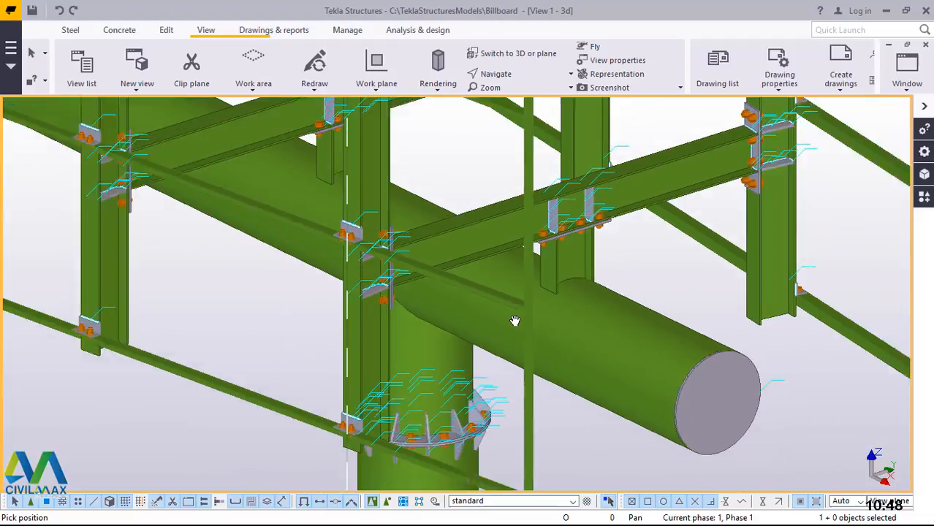
scroll(515, 321, down, 6)
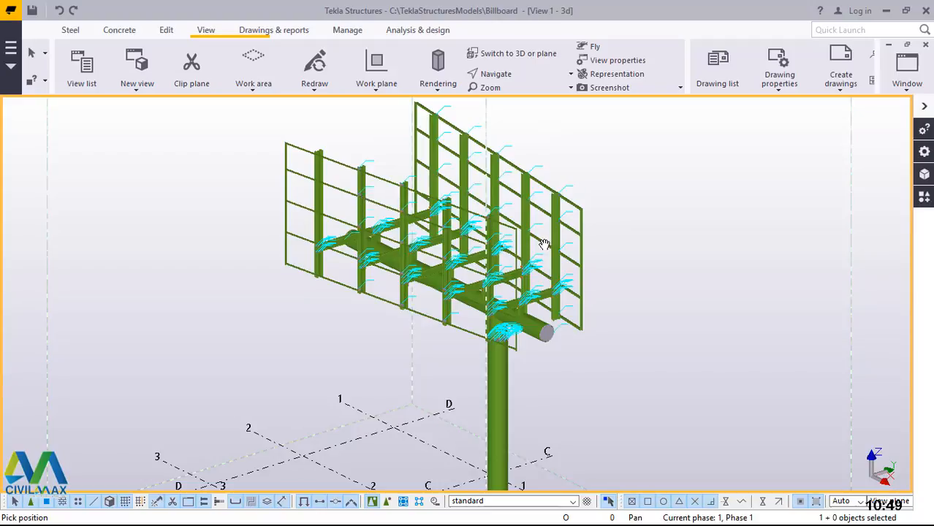
scroll(504, 260, up, 2)
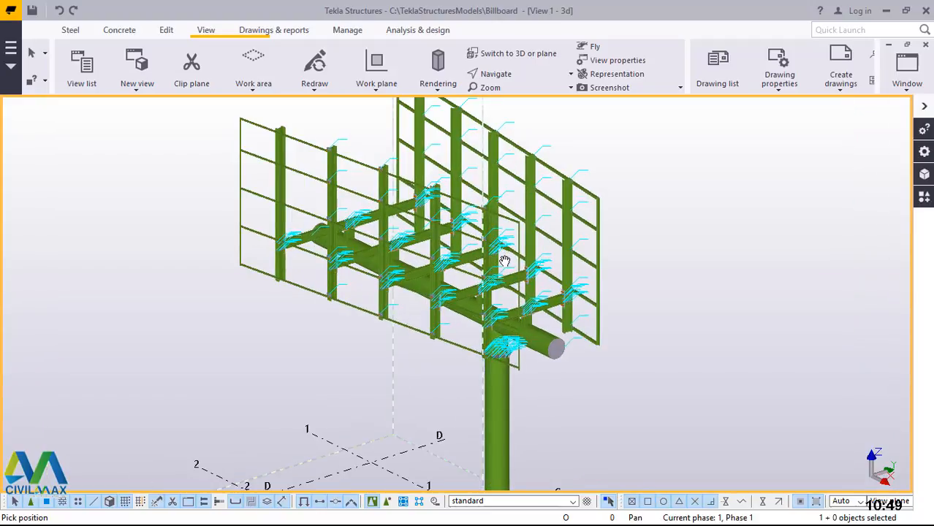